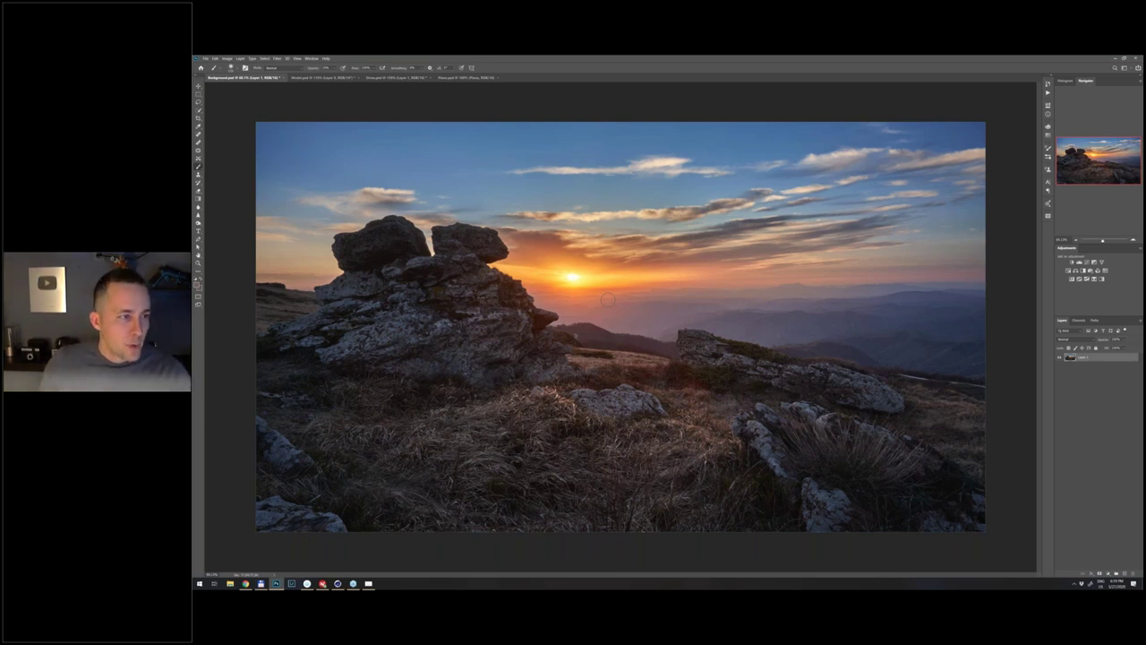
- View the finished woman-and-piano composite on the desktop wallpaper, and return to Photoshop with the Move tool active
key("super+d")
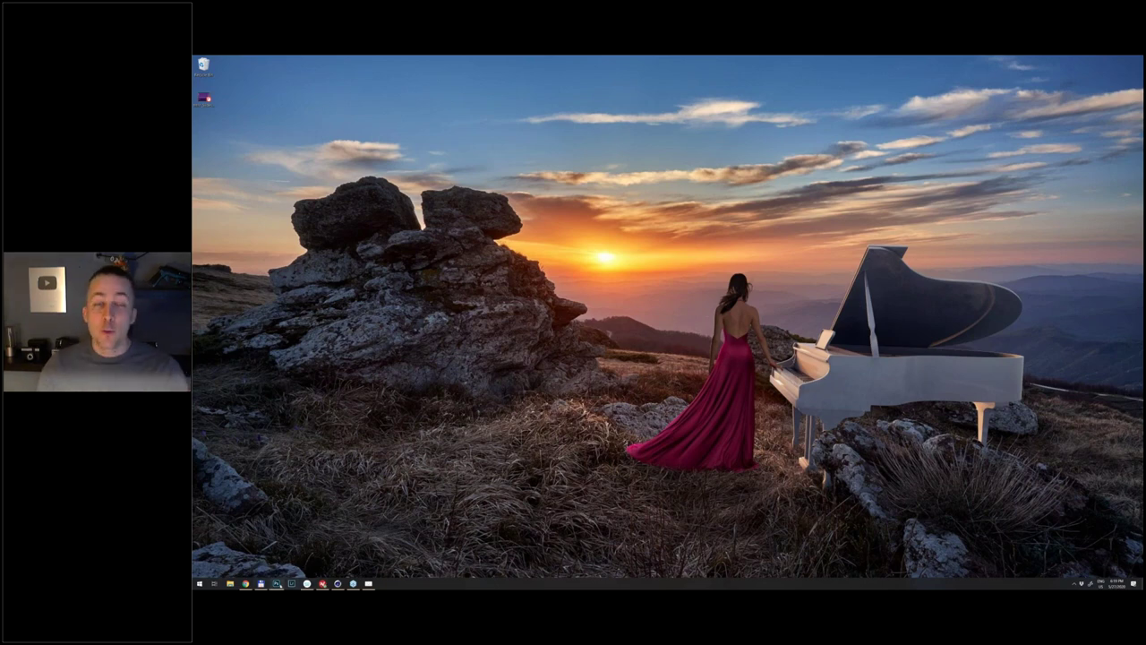
left_click(276, 583)
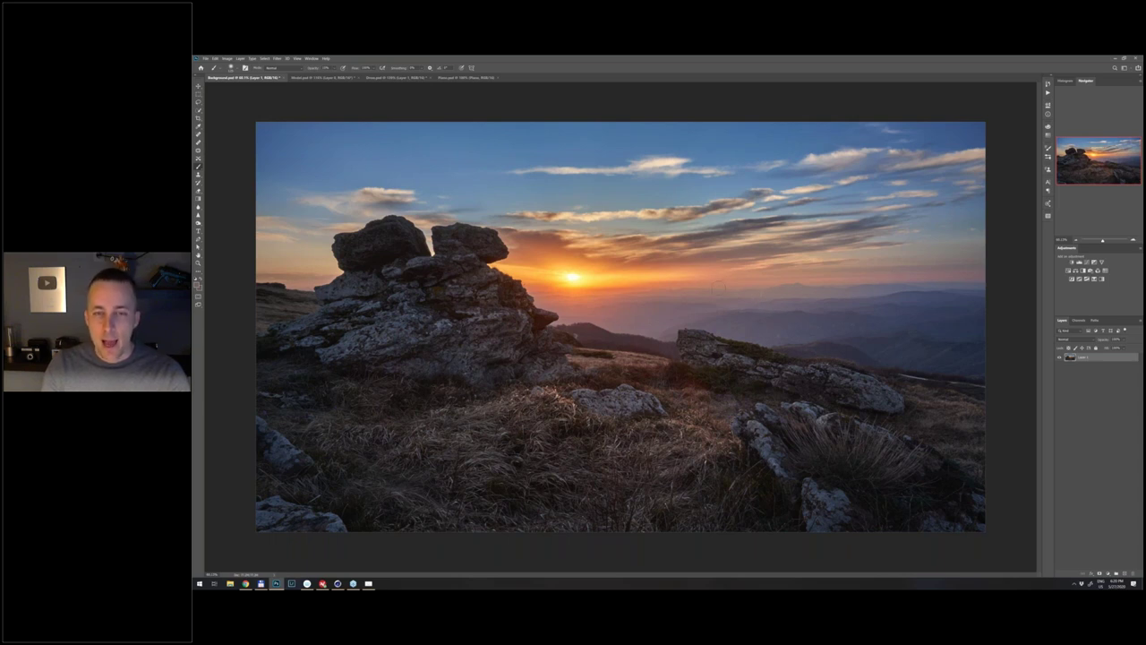
key("v")
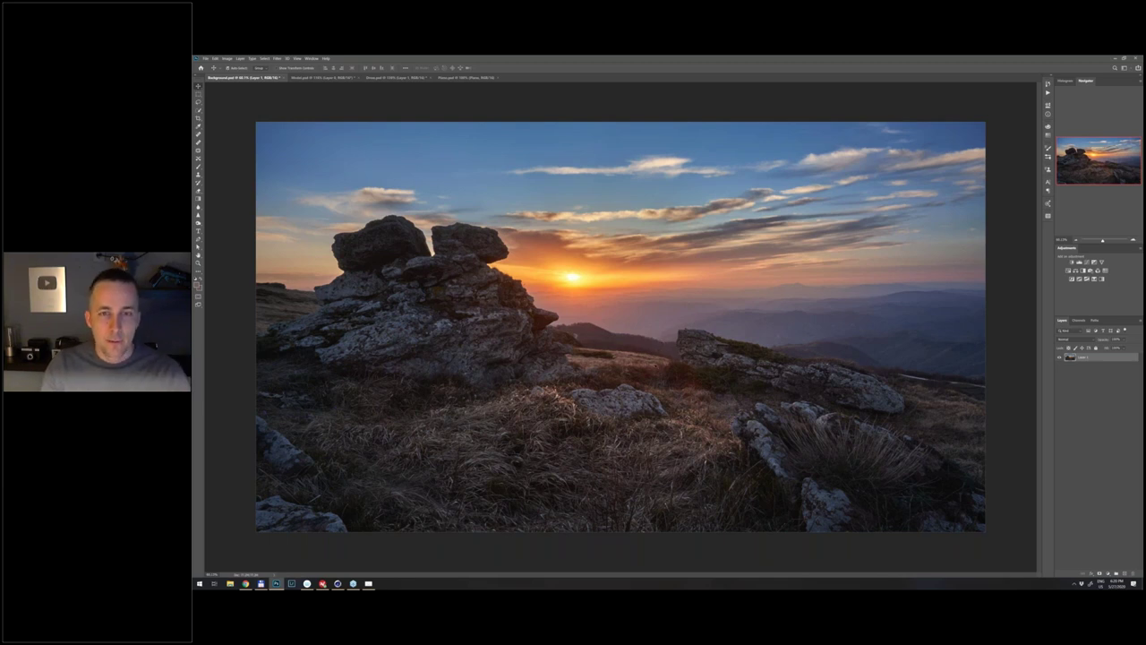
- Compare the sunset landscape in Background.psd with the studio photo in Model.psd, leaving the model document open
key("ctrl+Tab")
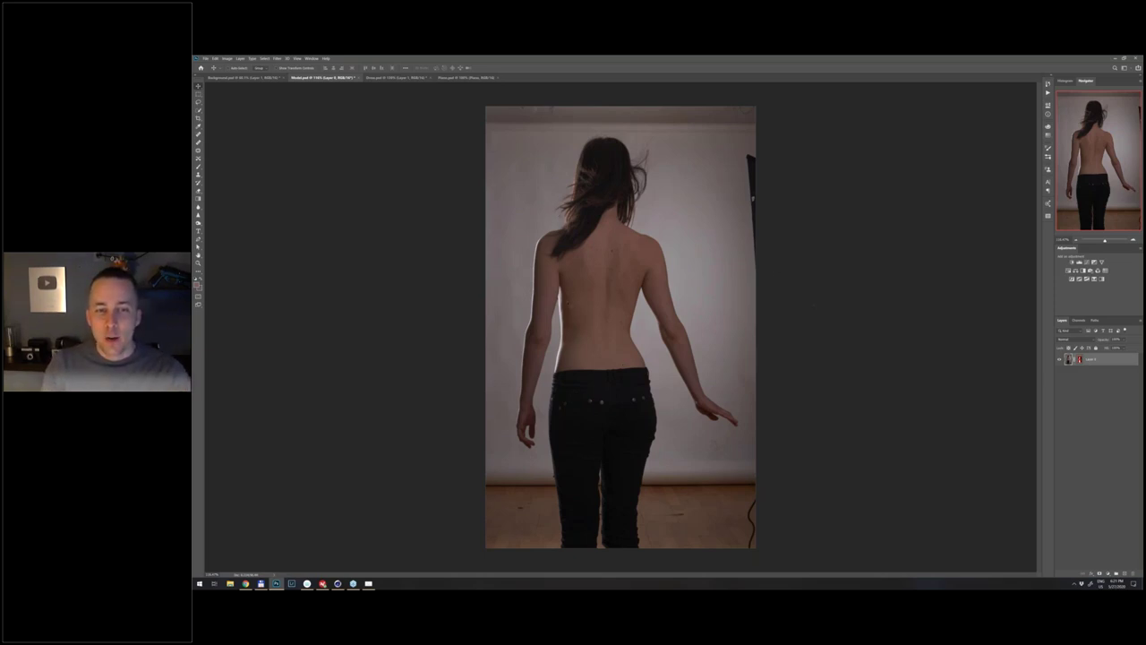
key("ctrl+shift+Tab")
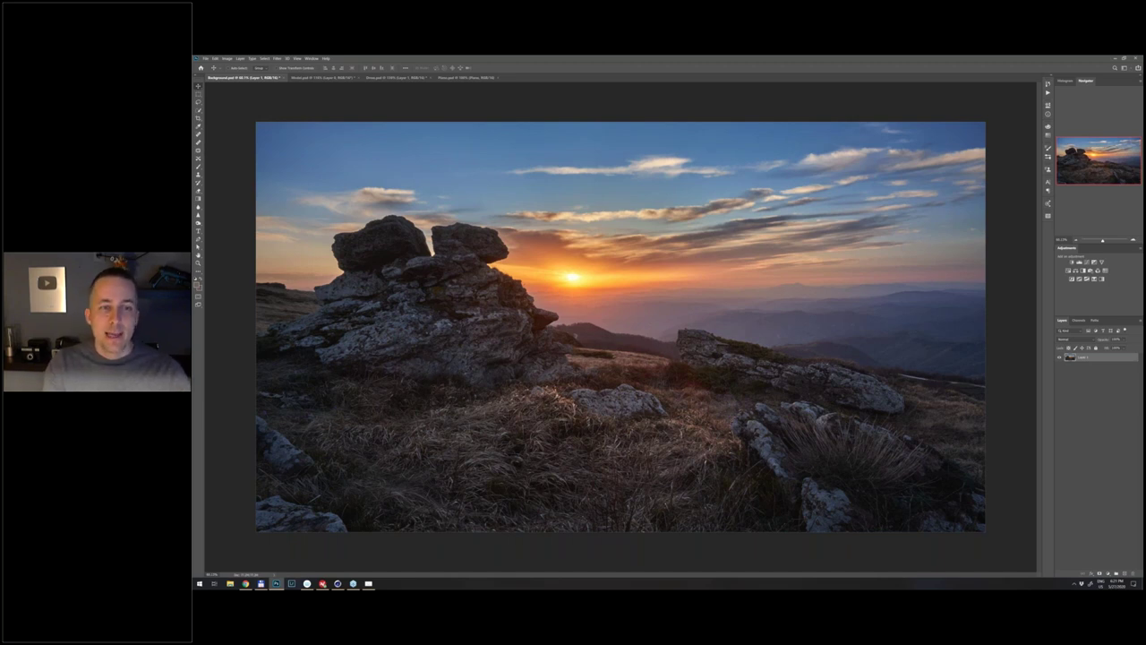
key("ctrl+Tab")
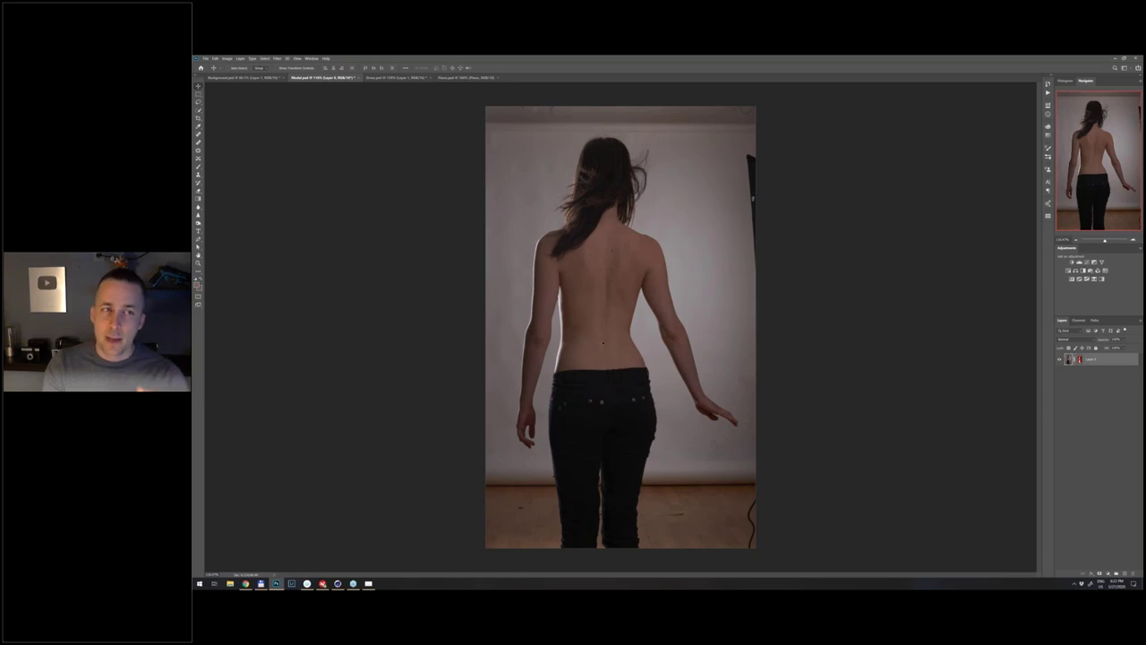
left_click(246, 78)
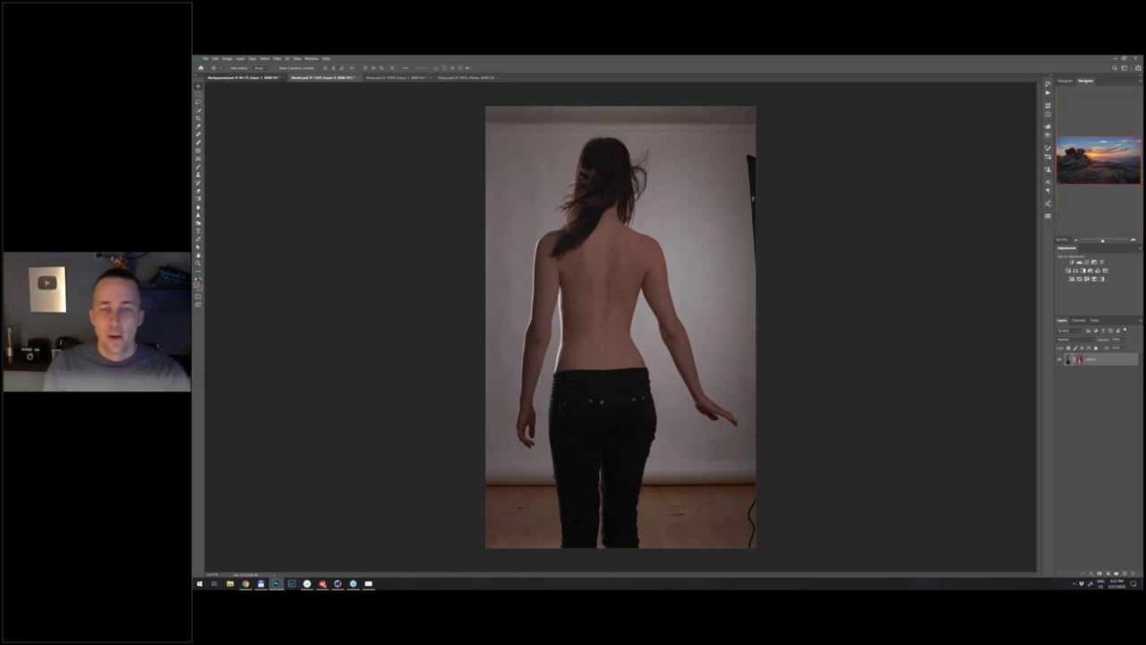
key("ctrl+Tab")
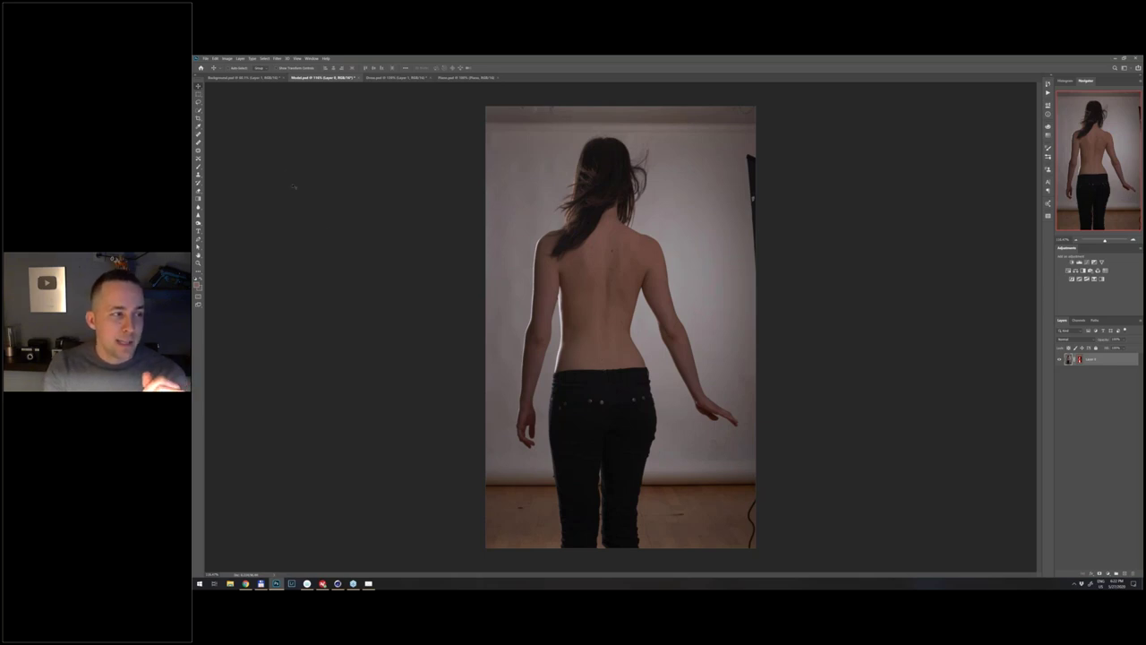
- Try selecting the model's head, back, arms and jeans with the Quick Selection tool, and clear the selection
left_click(199, 110)
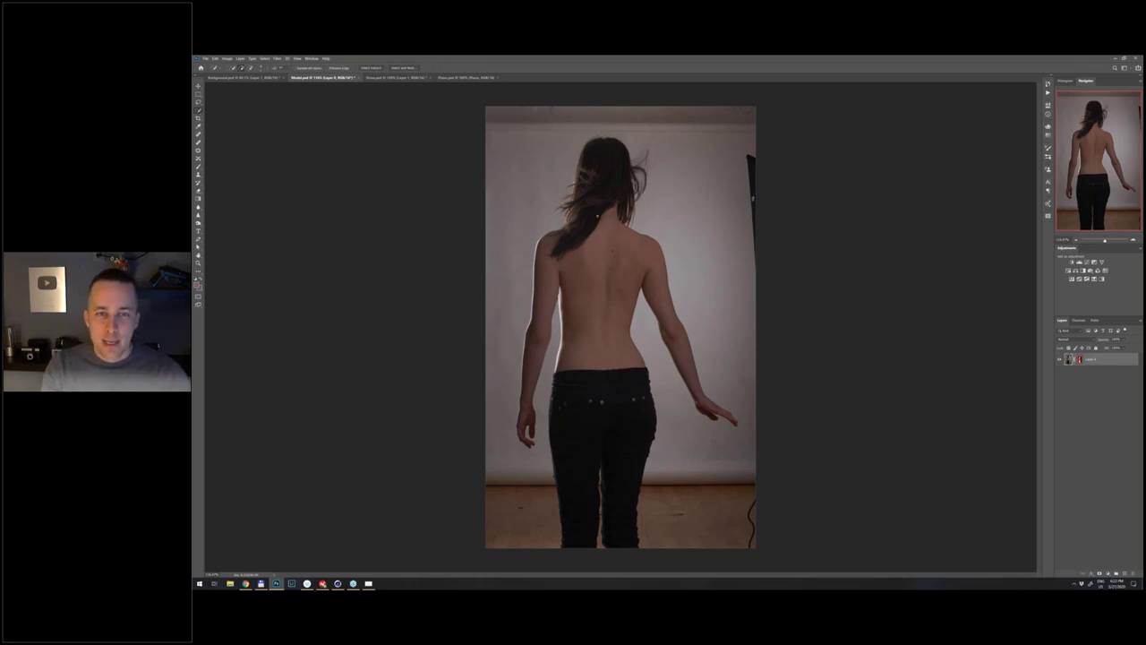
left_click_drag(598, 207, 608, 325)
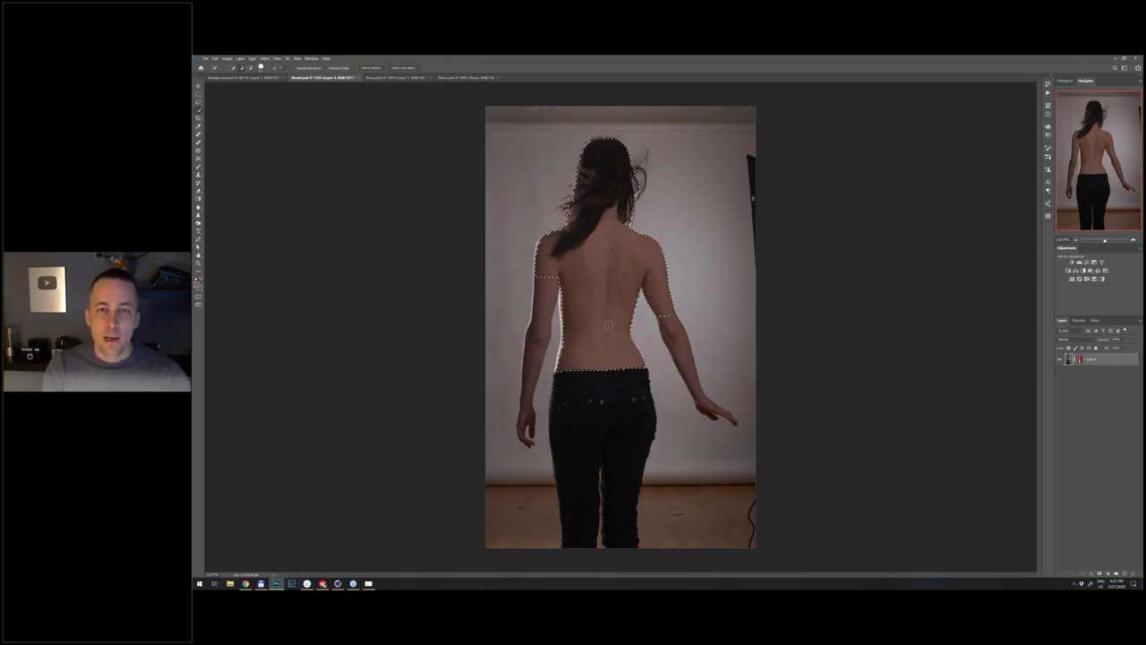
left_click_drag(547, 279, 530, 414)
left_click_drag(618, 417, 618, 524)
left_click_drag(670, 328, 703, 402)
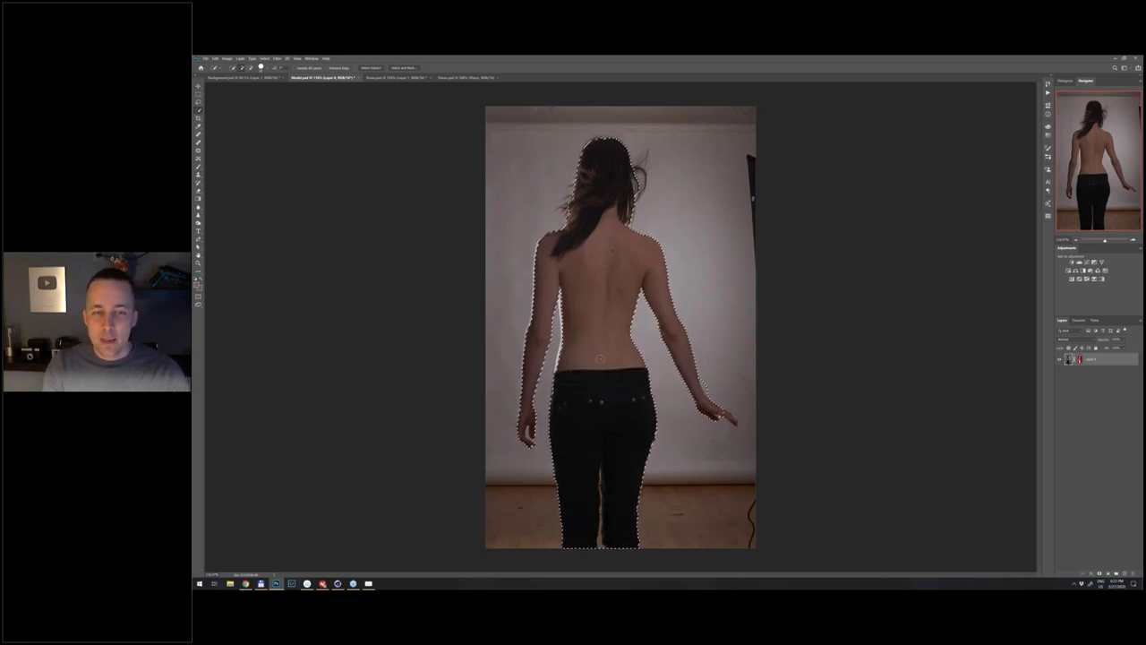
key("ctrl+d")
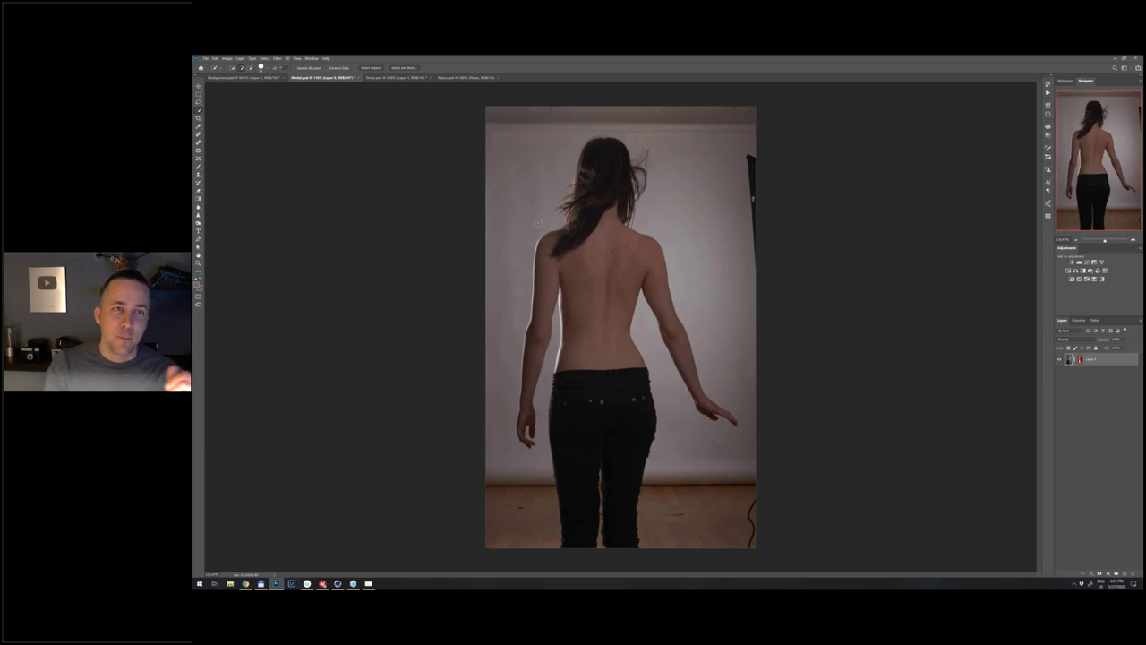
- Select the whole model automatically with Select Subject
left_click(372, 68)
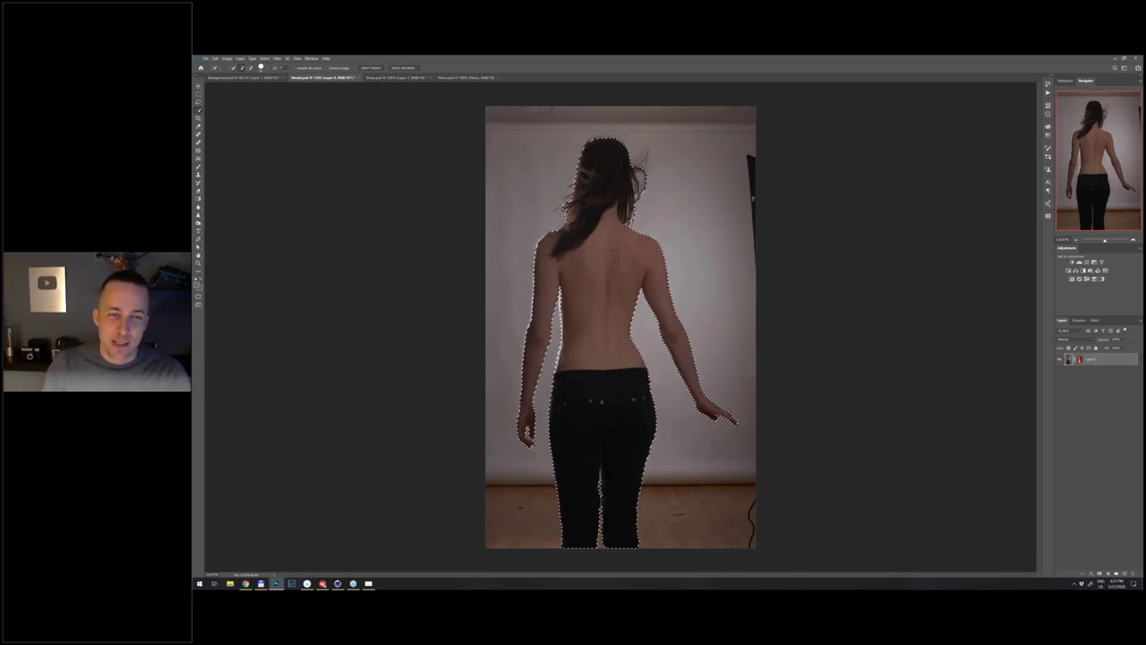
key("ctrl+d")
- Examine the model's selection outline up close along both arms, the waist, the hand and the hair
left_click_drag(537, 242, 564, 250)
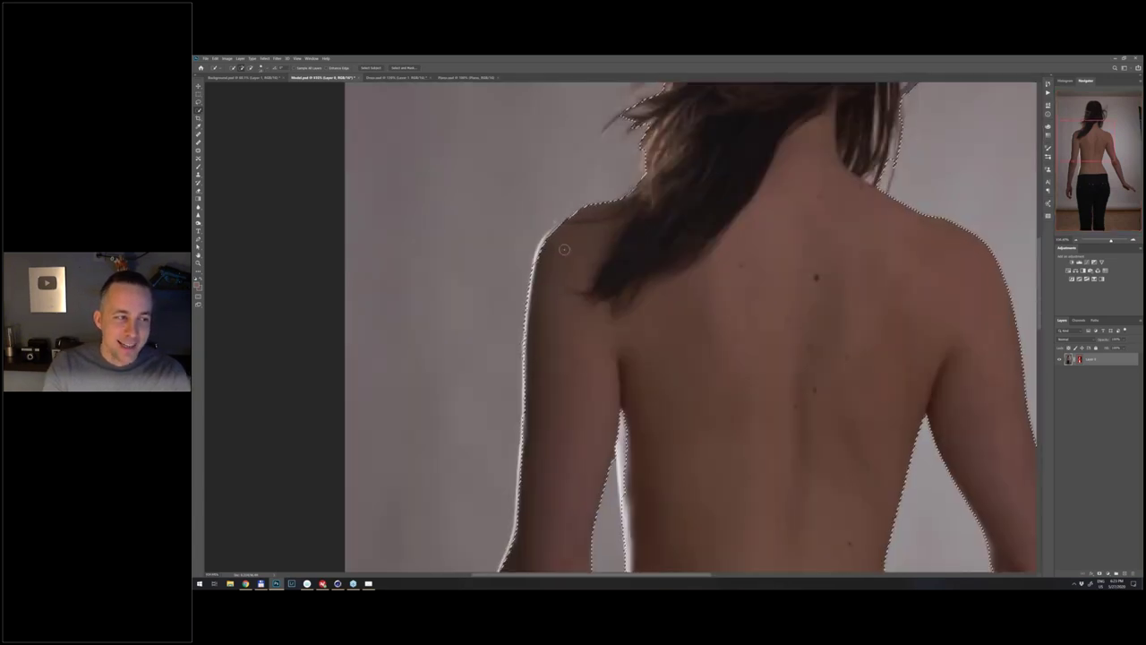
left_click_drag(534, 370, 496, 212)
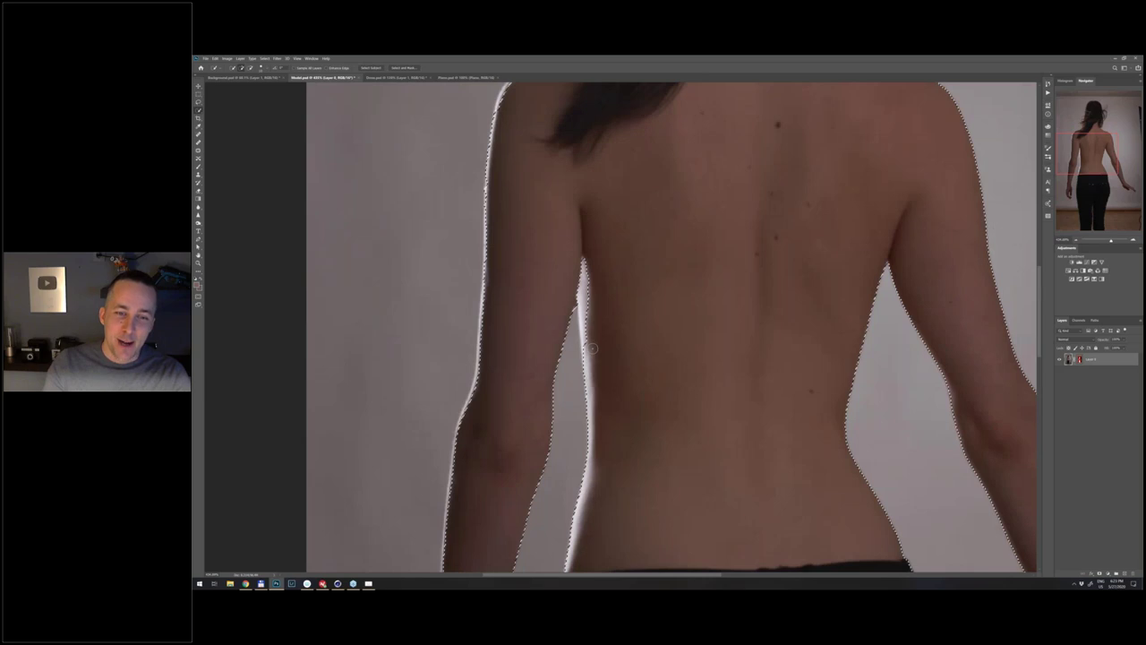
left_click_drag(613, 328, 607, 223)
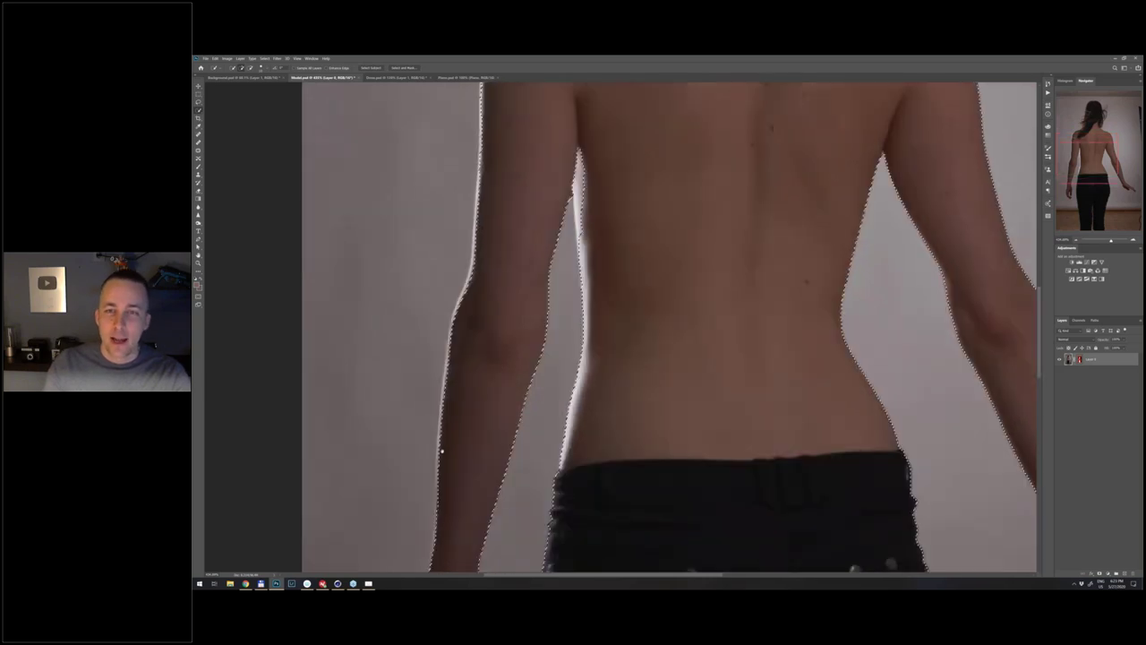
left_click_drag(778, 309, 532, 421)
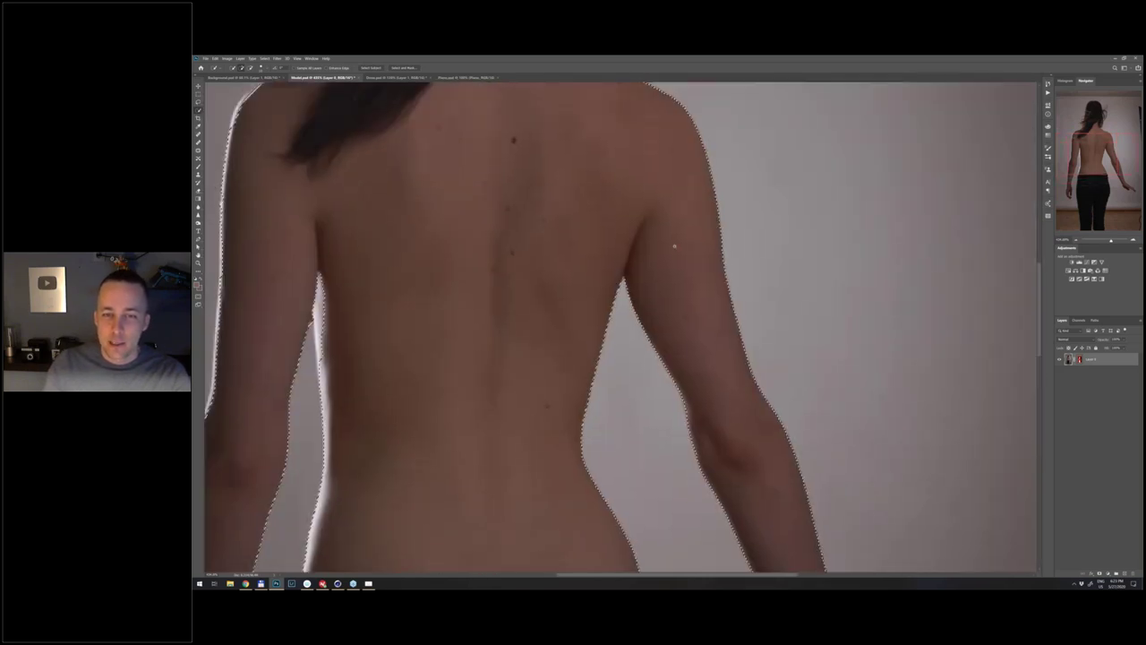
scroll(683, 231, "down", 4)
left_click_drag(813, 509, 760, 435)
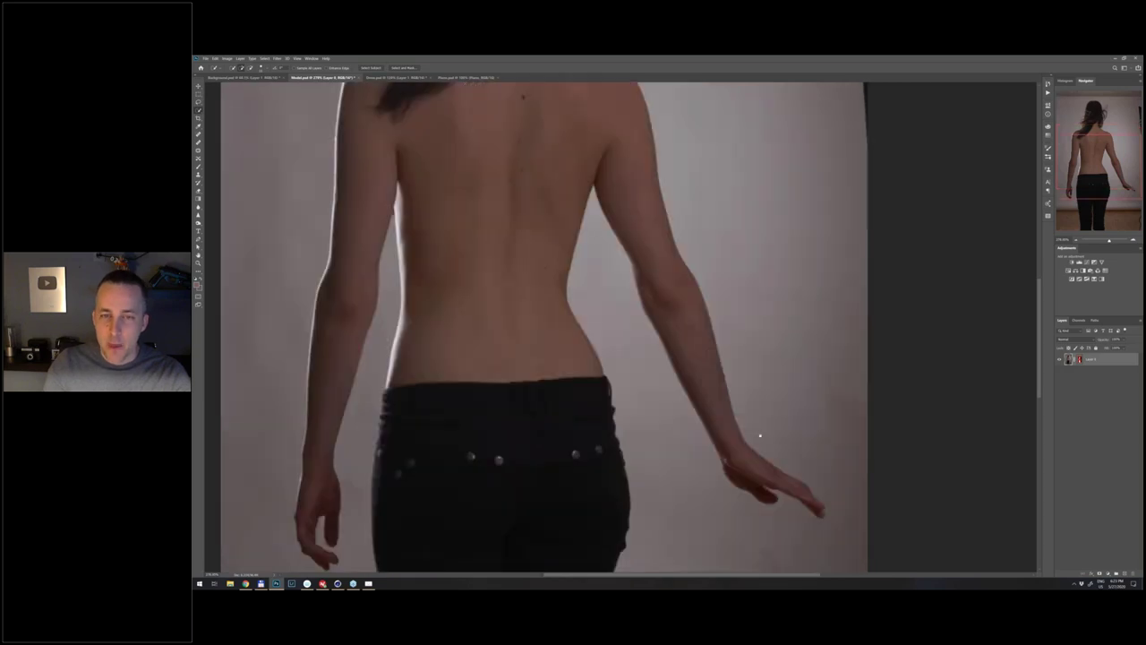
left_click_drag(699, 330, 716, 356)
left_click_drag(551, 144, 680, 392)
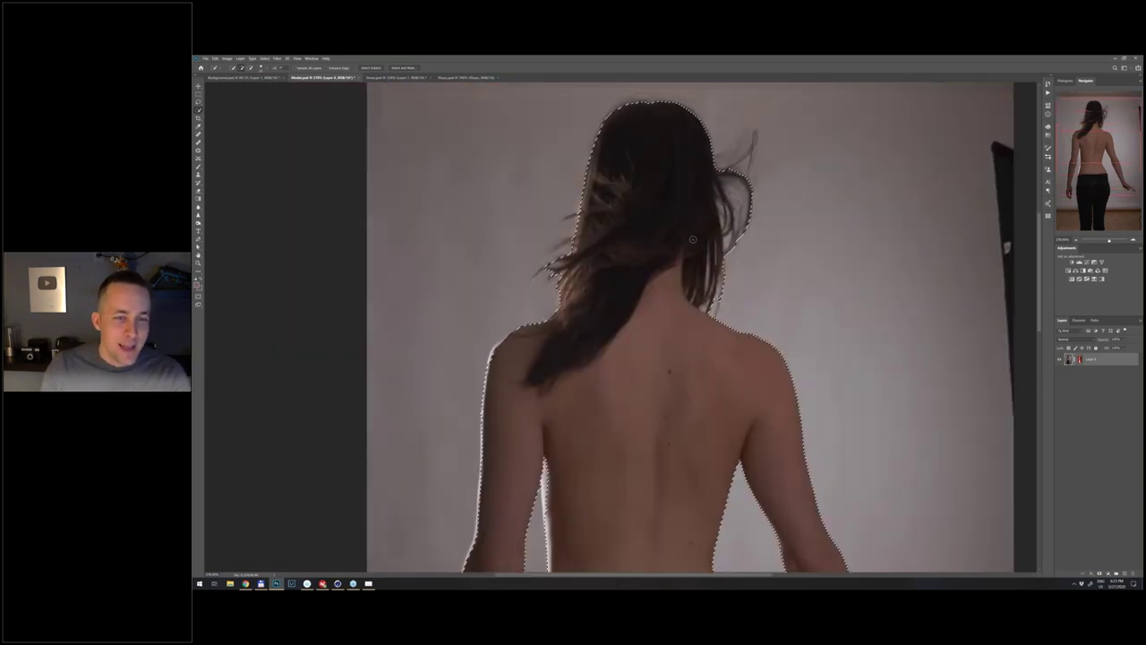
scroll(576, 367, "down", 2)
scroll(575, 367, "left", 1)
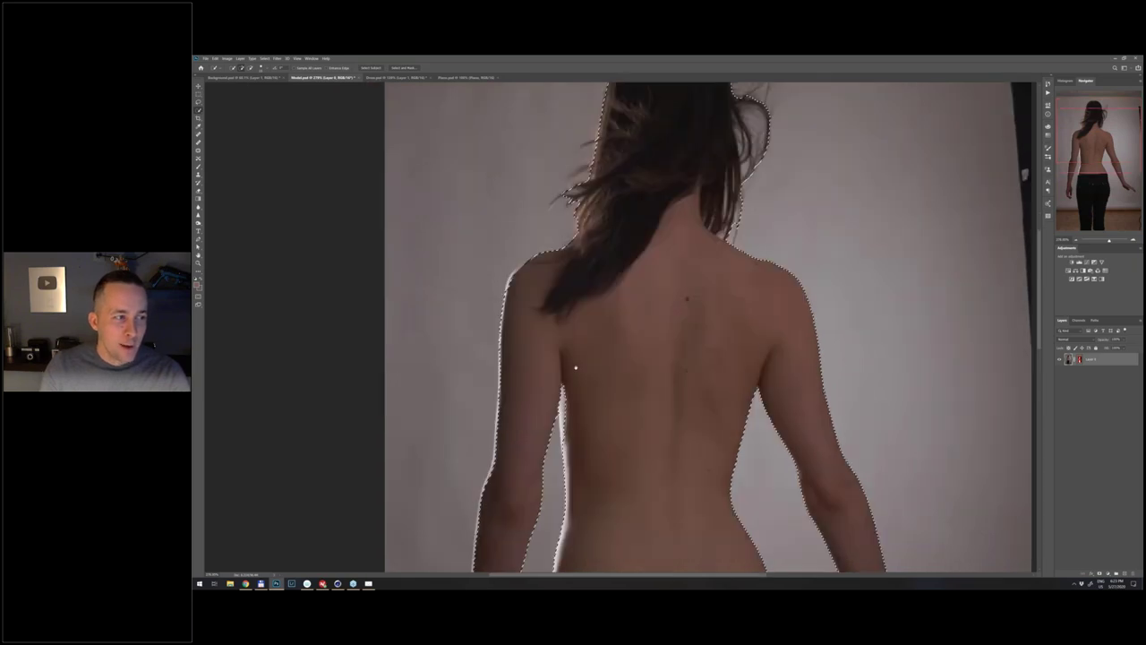
scroll(514, 396, "up", 1)
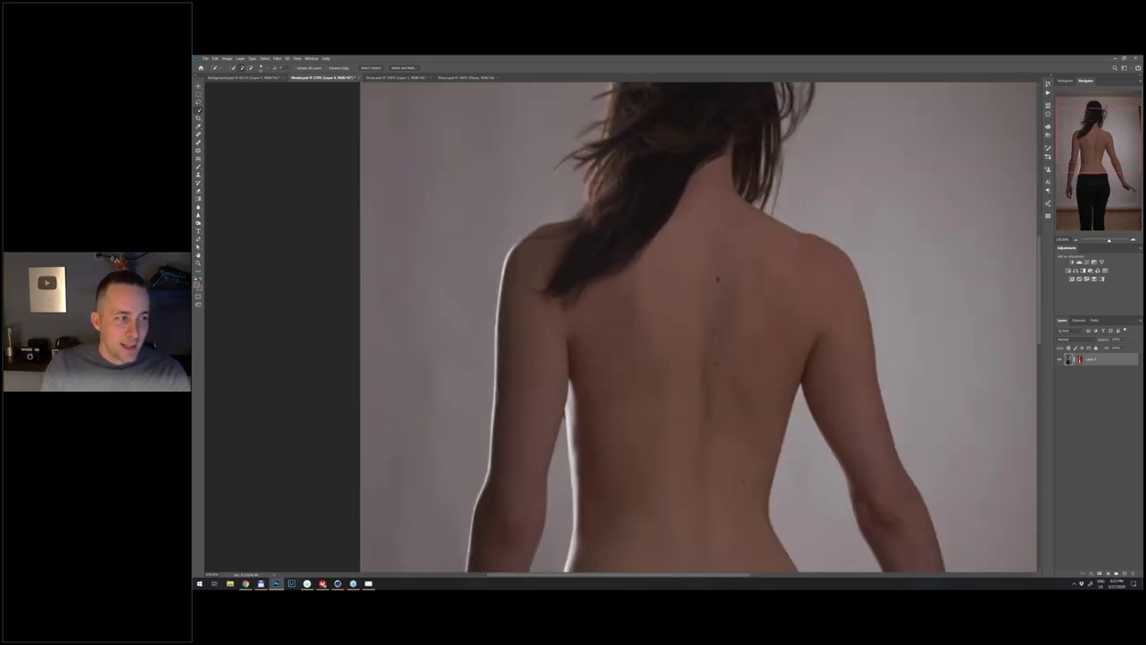
scroll(522, 353, "up", 1)
scroll(529, 361, "down", 2)
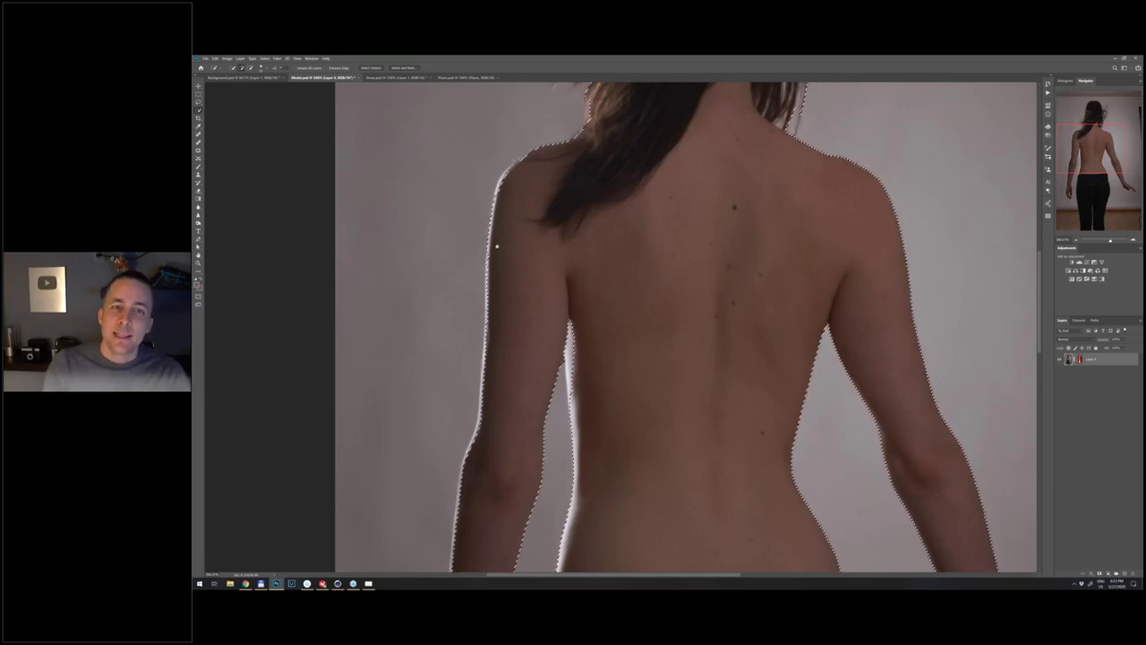
- Examine how the selection outline follows the bright rim light on the model's left shoulder, upper arm and elbow
left_click_drag(507, 185, 526, 193)
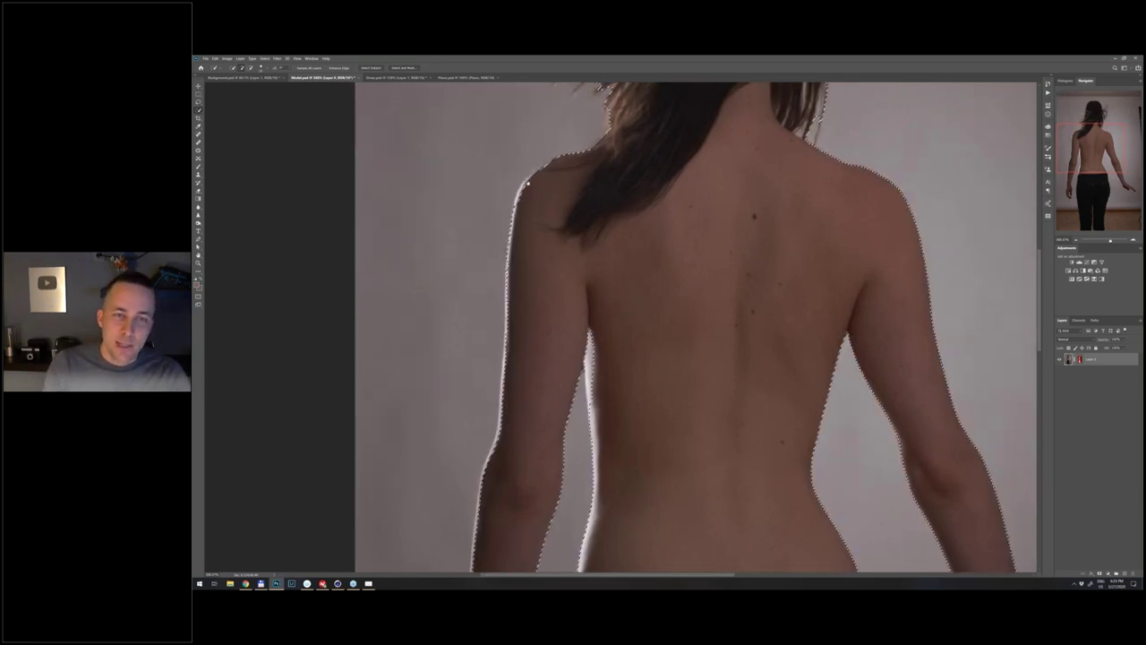
left_click_drag(517, 182, 563, 223)
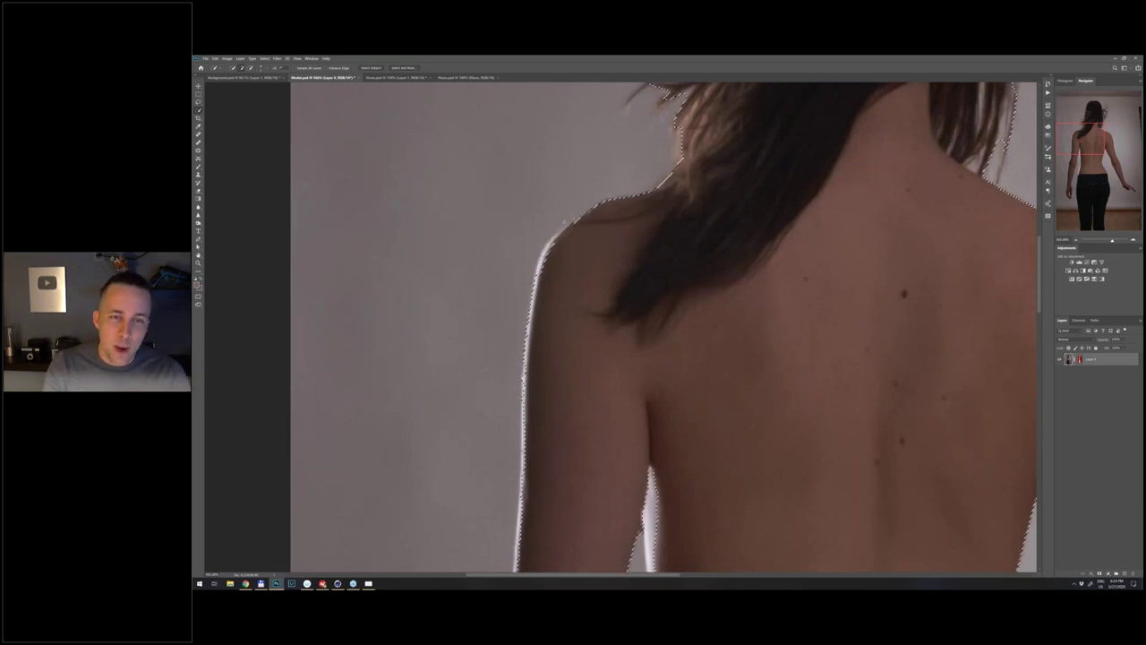
scroll(564, 222, "up", 1)
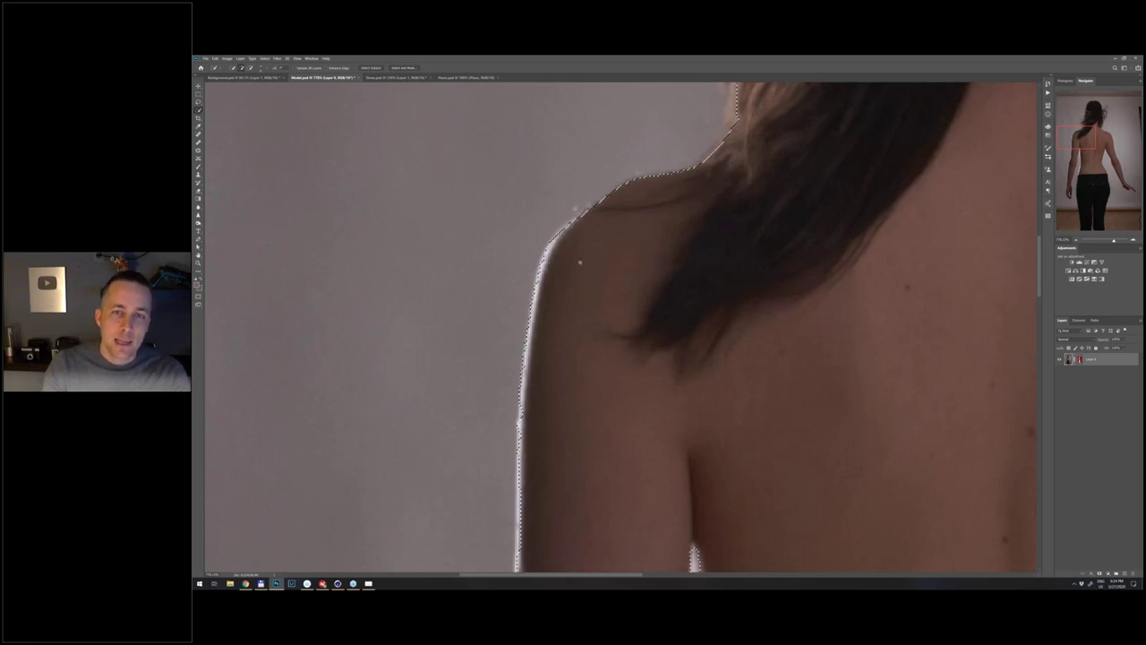
key("ctrl+d")
scroll(576, 260, "down", 4)
left_click_drag(648, 510, 635, 367)
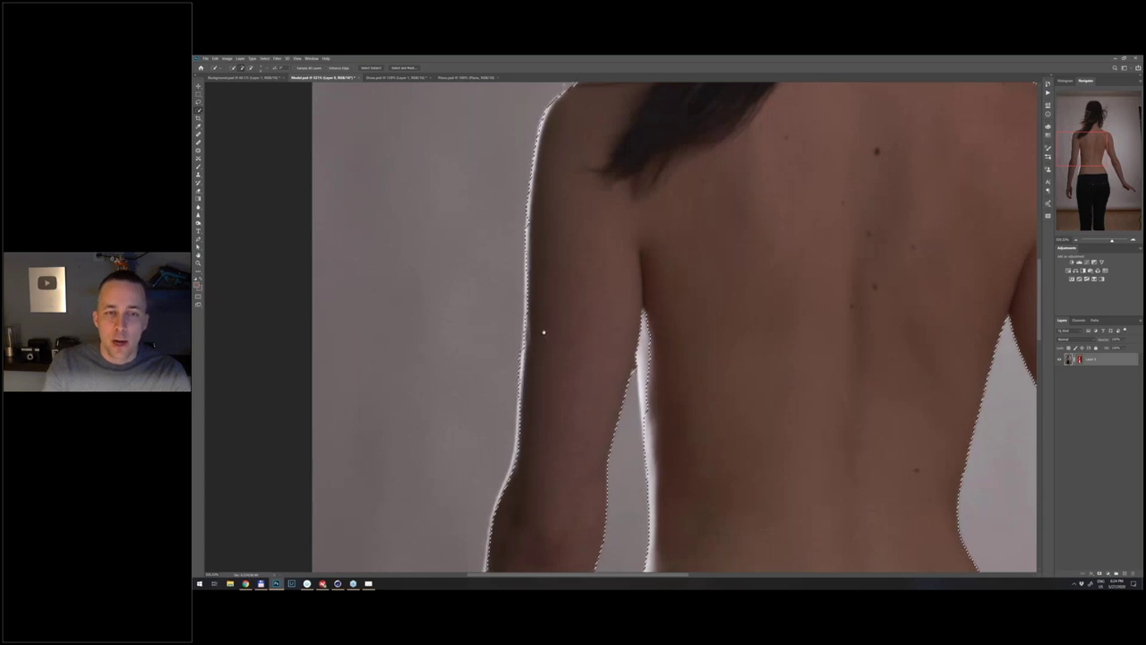
left_click_drag(544, 332, 575, 203)
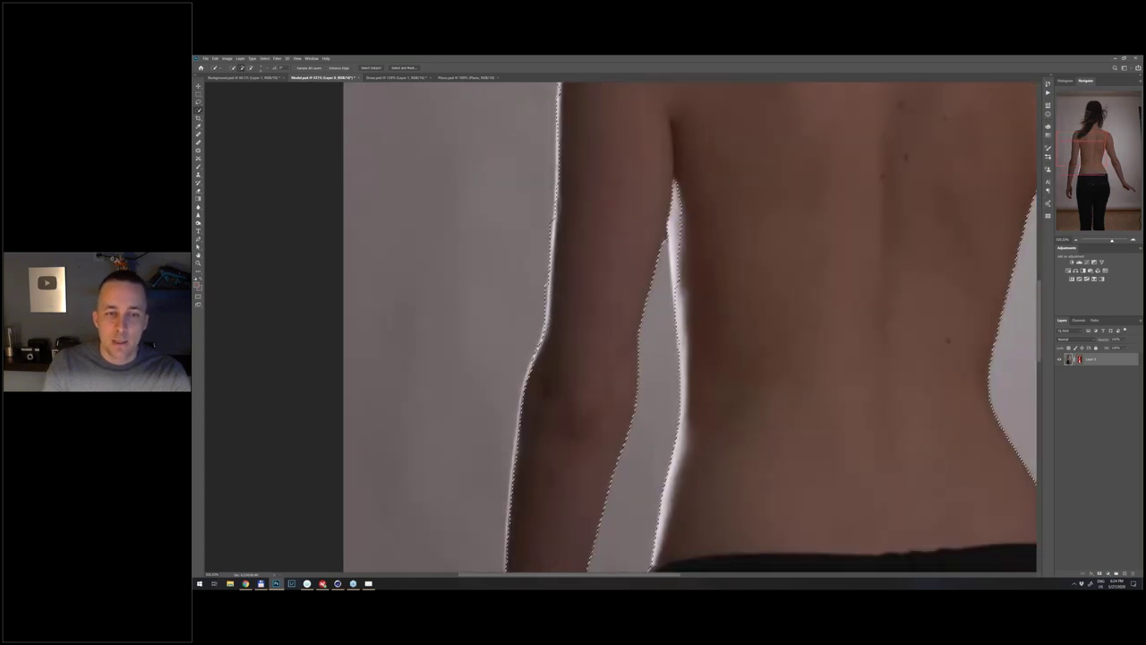
left_click(521, 394)
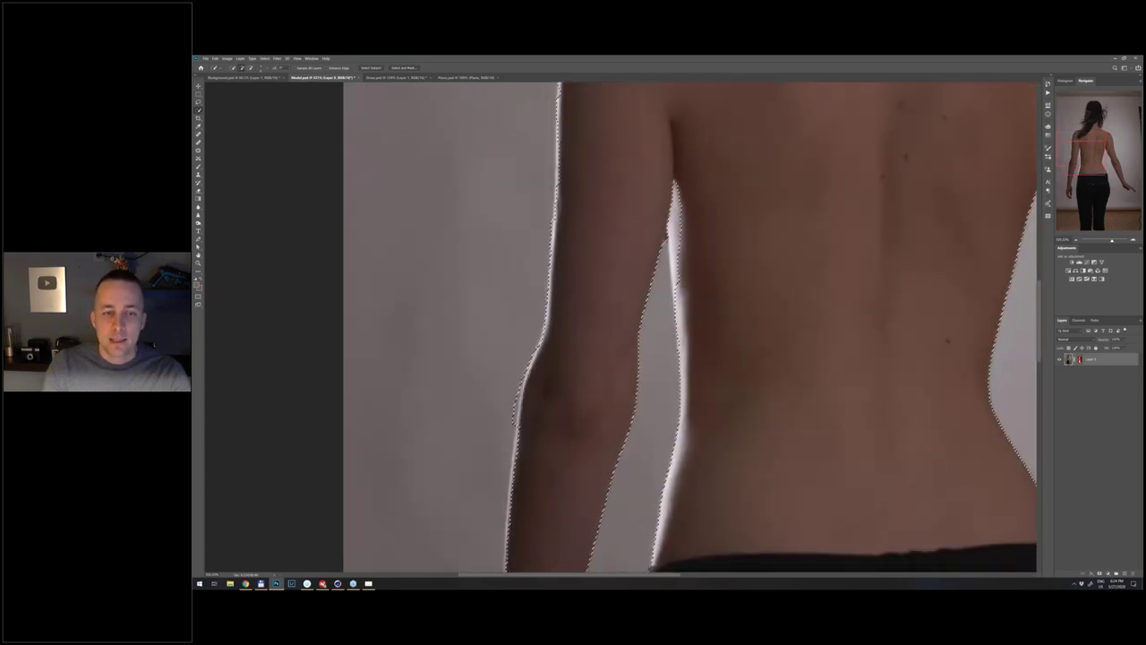
left_click(525, 406, "alt")
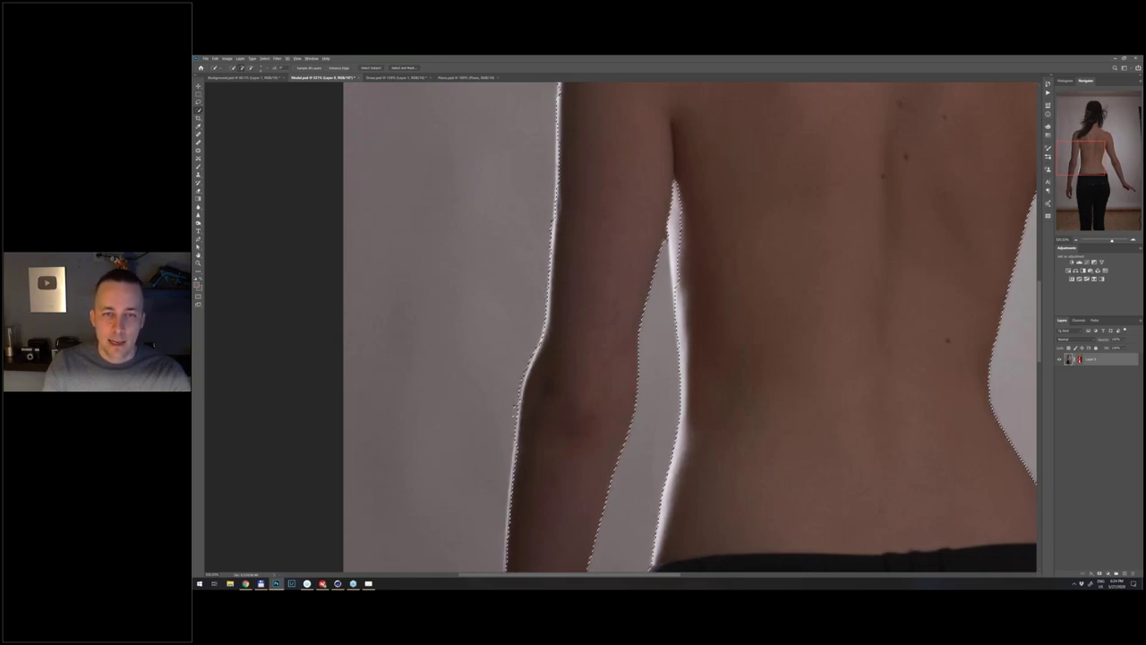
- Examine the selection outline across the torso and hands and around the loose strands of the model's hair
scroll(622, 381, "down", 4)
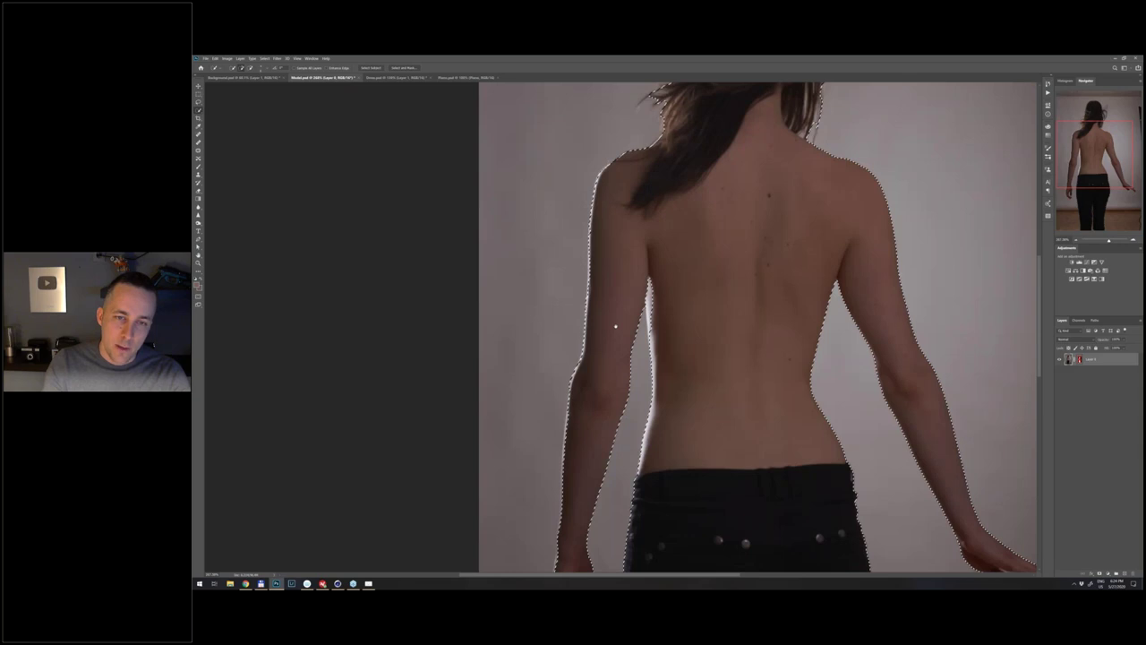
key("ctrl+plus")
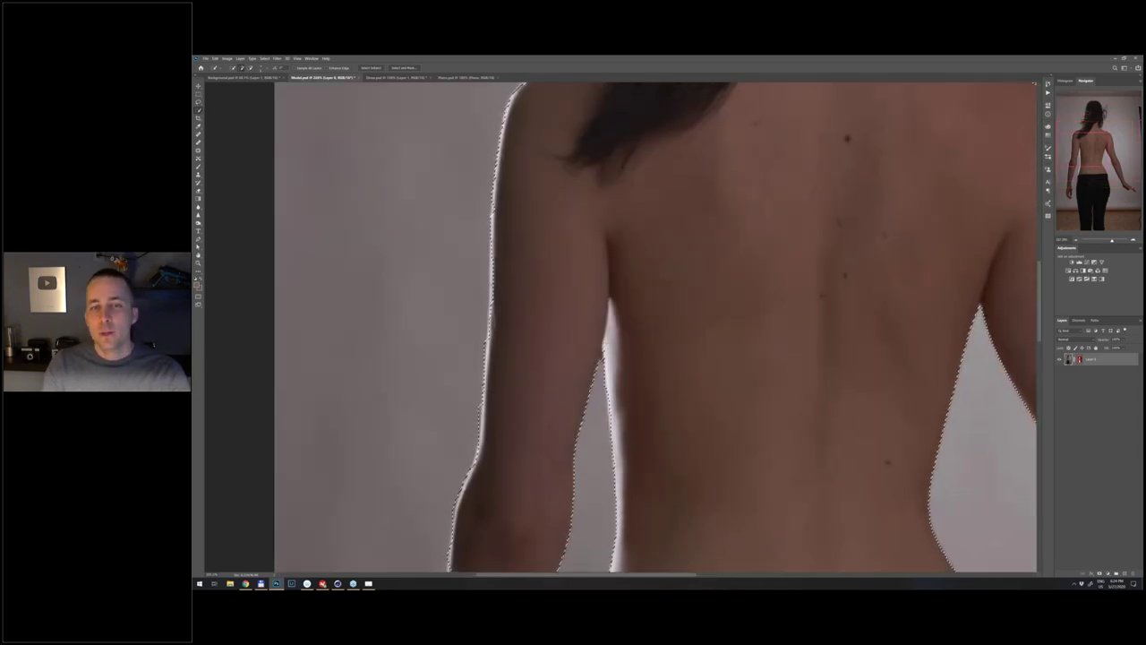
key("ctrl+minus")
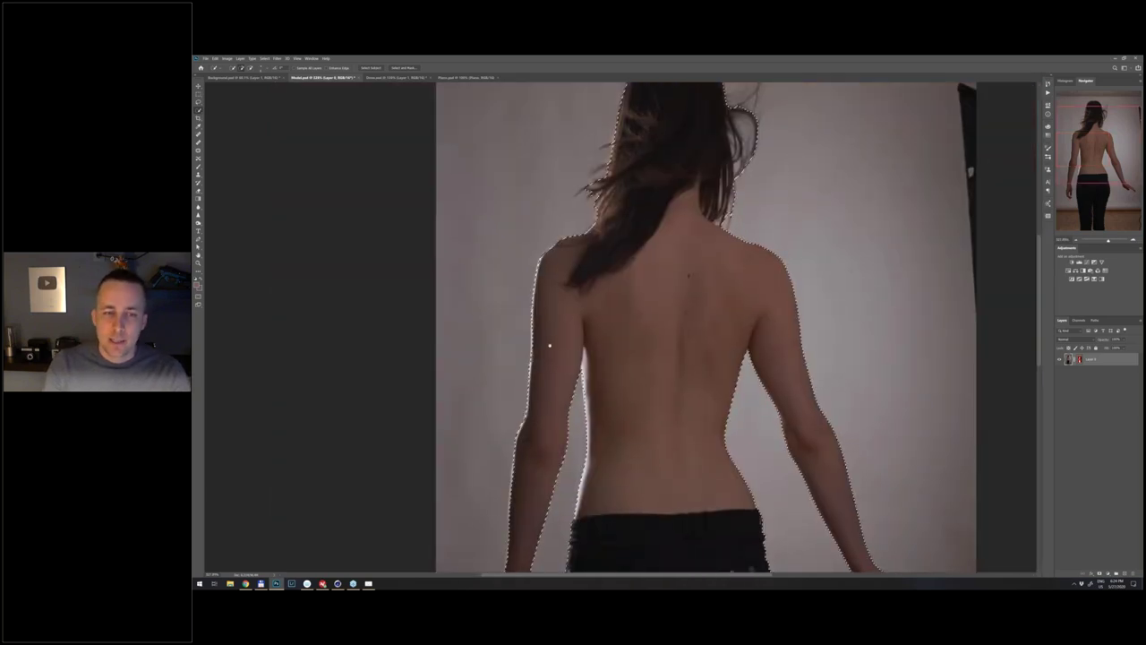
left_click_drag(550, 344, 576, 221)
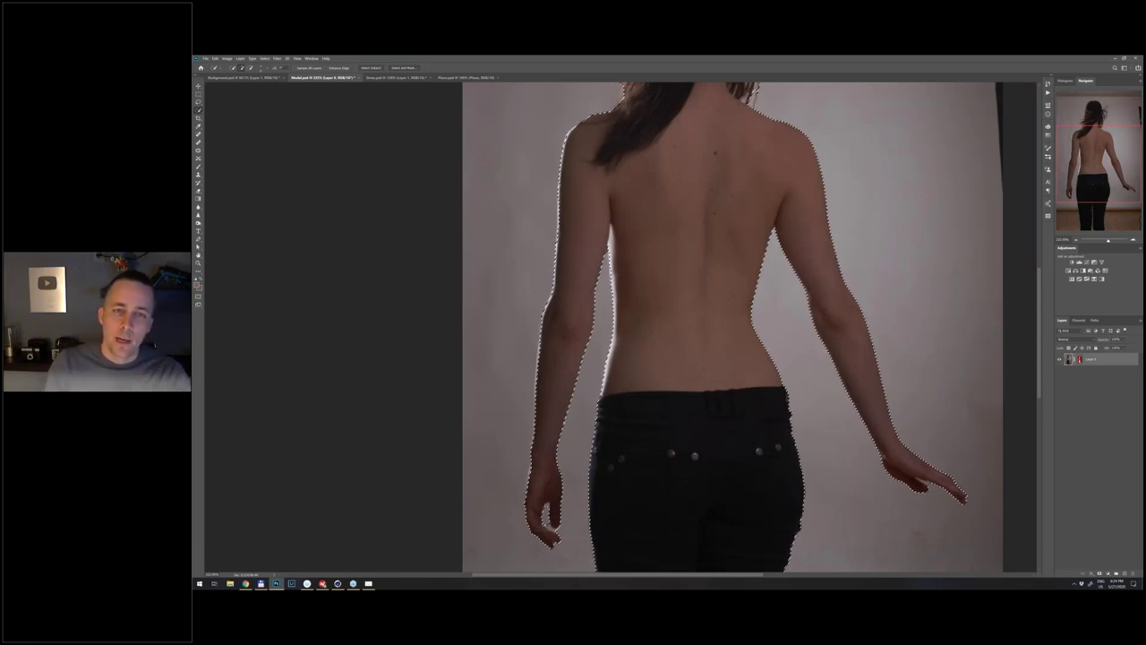
key("ctrl+d")
left_click_drag(630, 274, 628, 400)
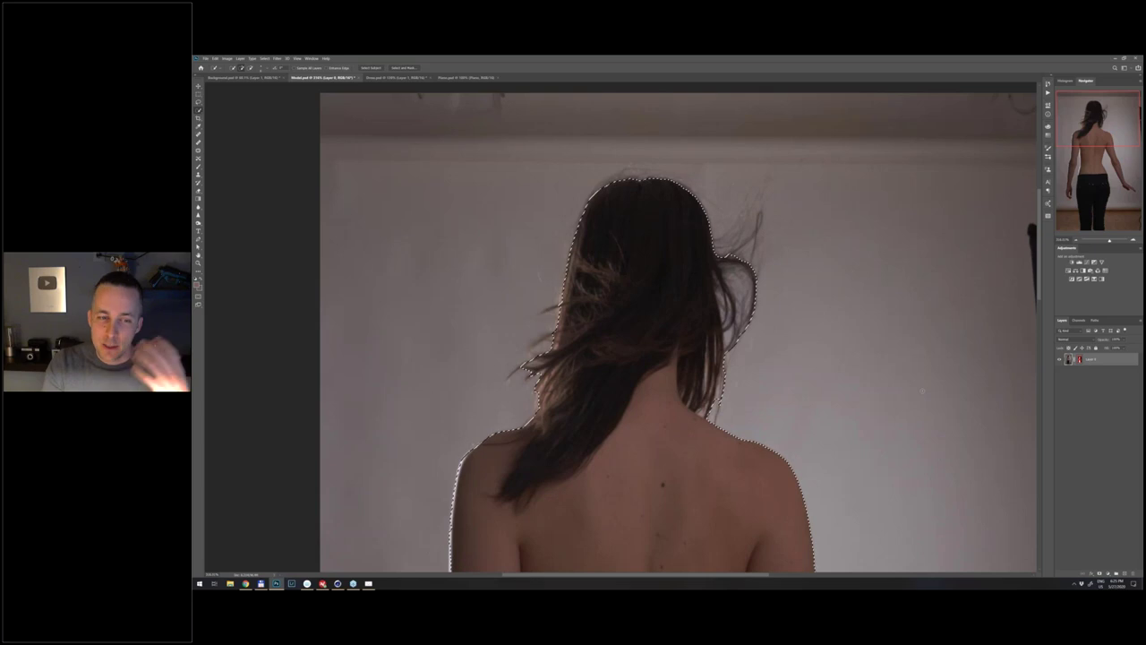
key("ctrl+d")
left_click_drag(574, 353, 547, 467)
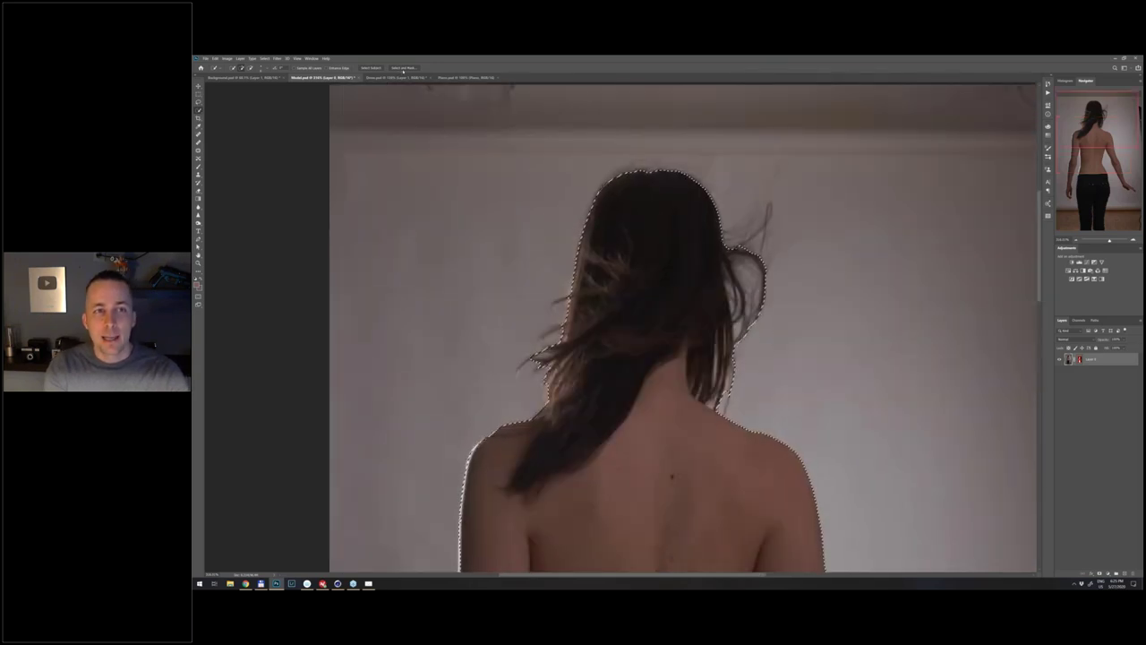
- Refine the selection around the model's loose hair strands in Select and Mask and apply the result
left_click(403, 68)
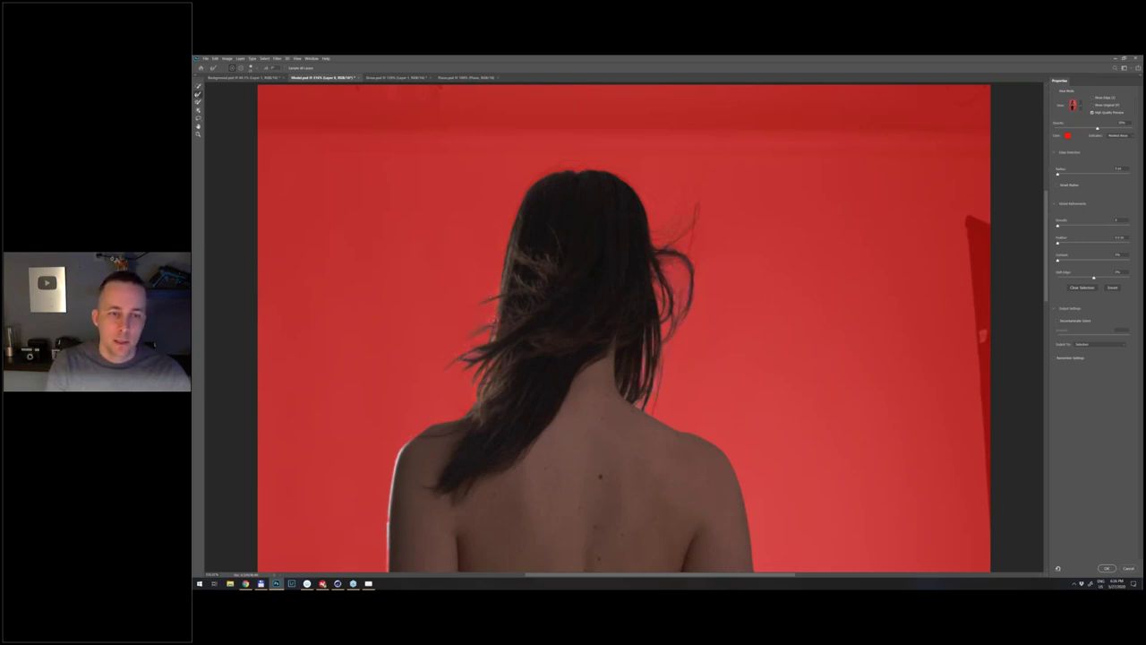
mouse_move(485, 362)
left_mouse_down()
mouse_move(513, 406)
mouse_move(481, 407)
left_mouse_up()
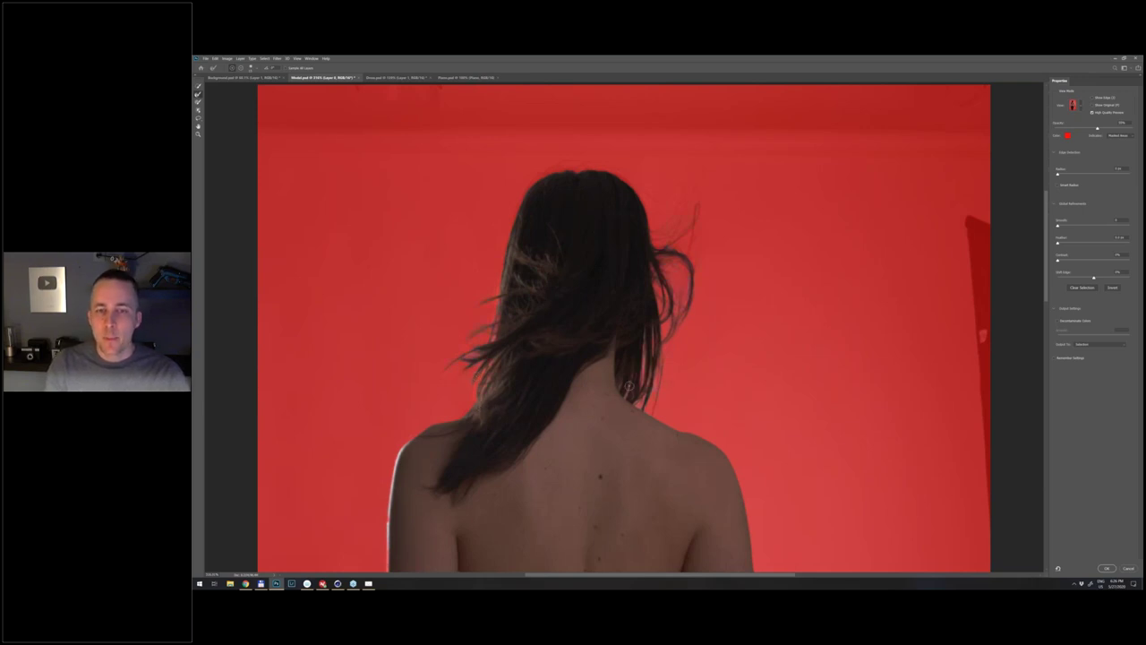
left_click(1108, 568)
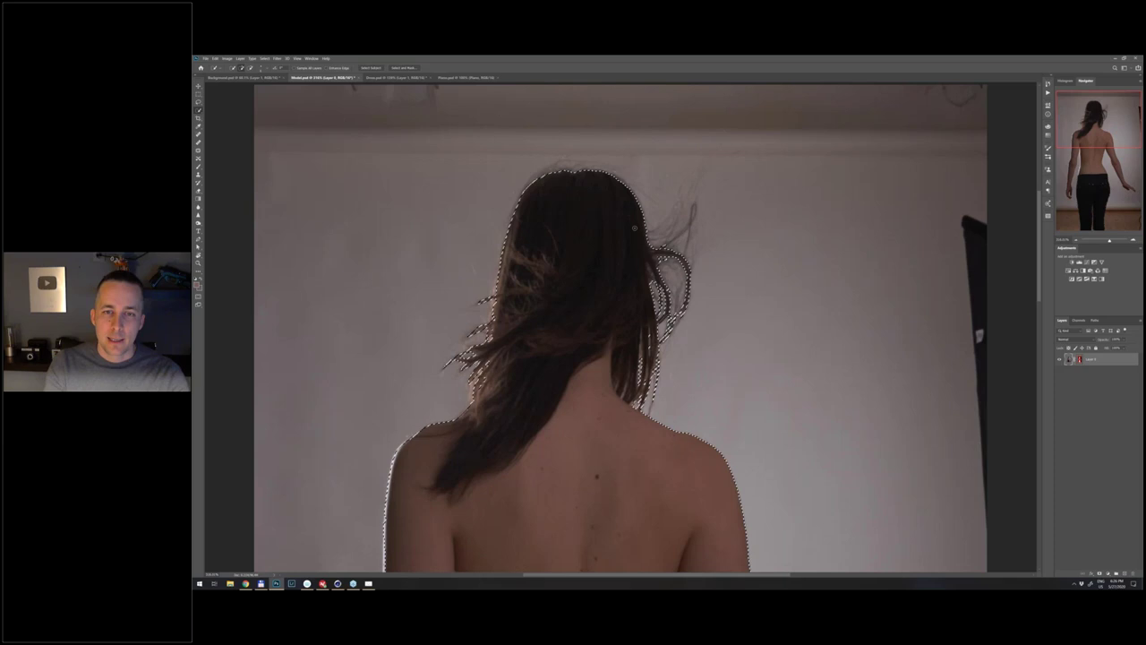
- Save the refined selection under the name "Model" and deselect it
scroll(629, 281, "down", 2)
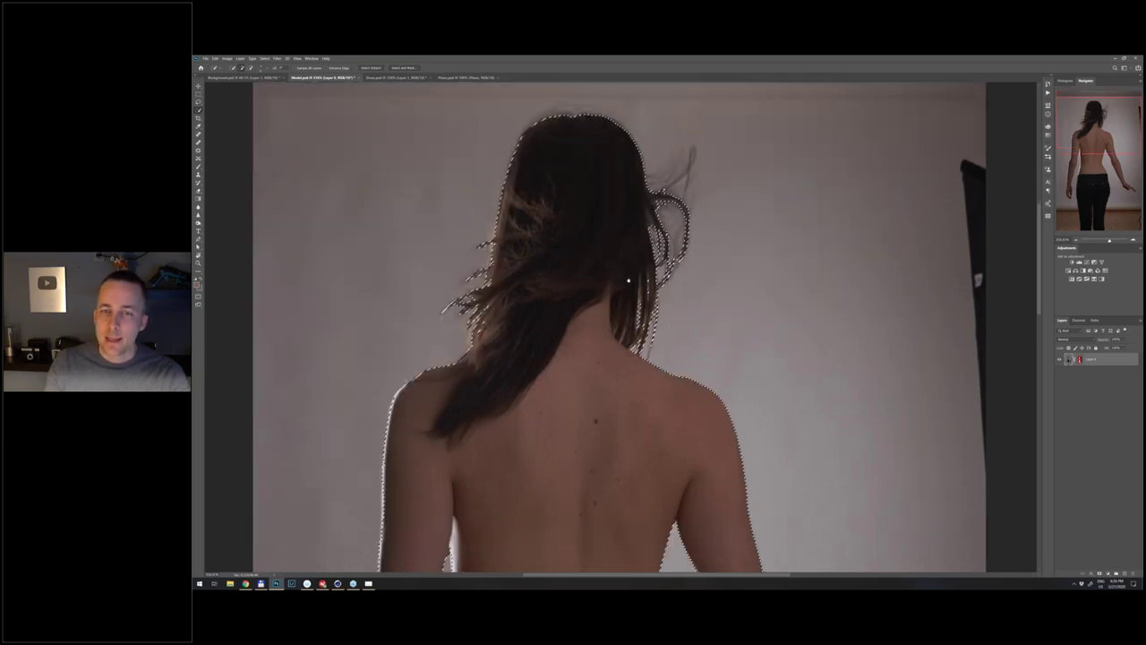
left_click_drag(628, 280, 626, 279)
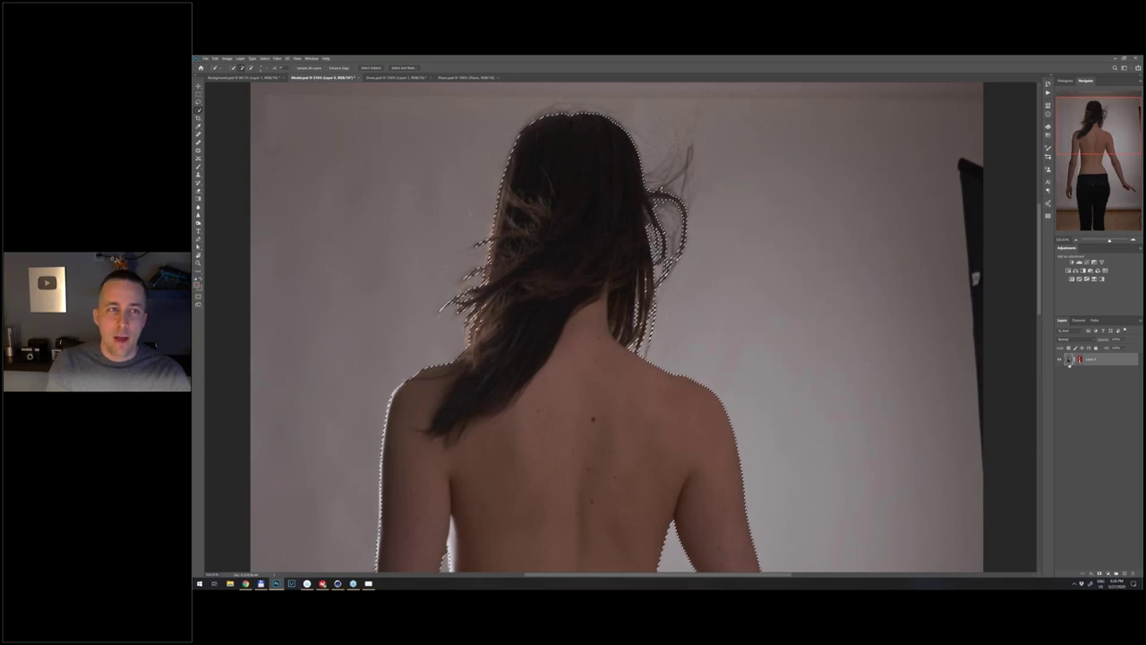
left_click(265, 59)
left_click(295, 187)
type("Model")
key("Return")
key("ctrl+d")
- Duplicate the model layer, remove the copy's disabled layer mask and hide the original layer
key("ctrl+j")
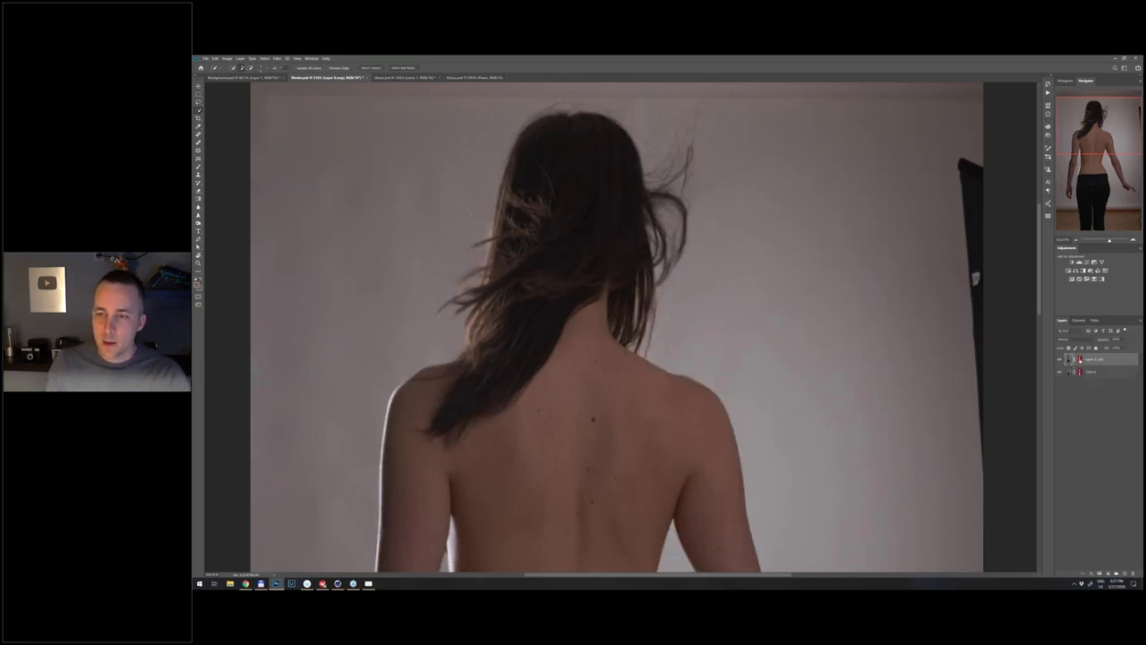
right_click(1080, 359)
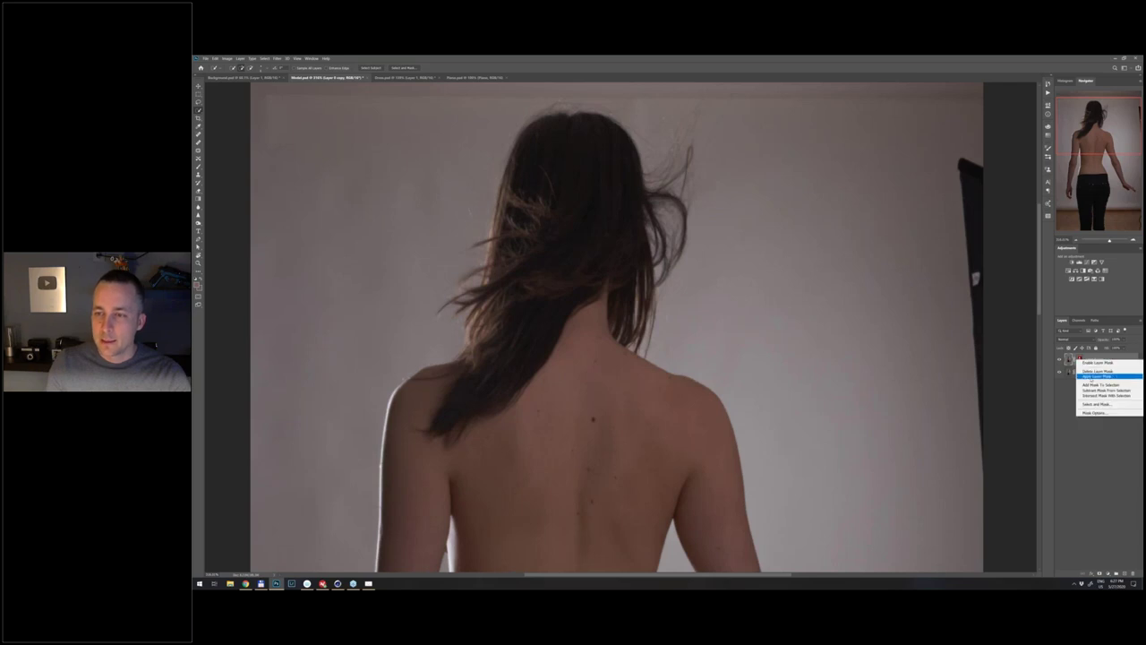
left_click(1089, 376)
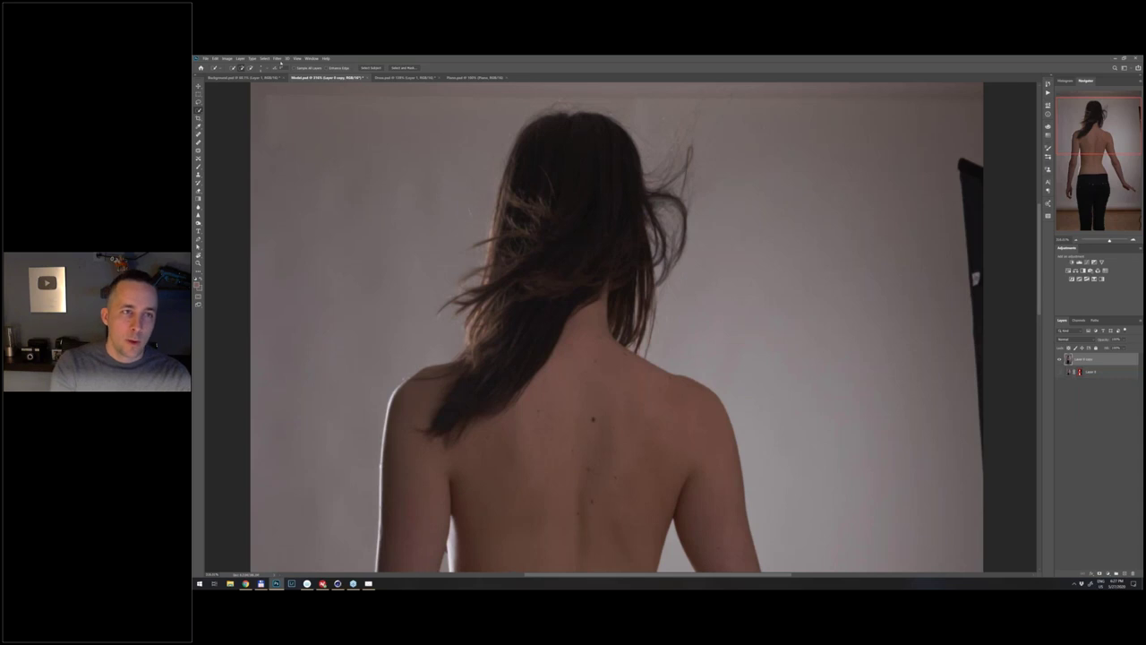
- Load the saved "Model" selection and turn it into a layer mask on the duplicate layer
left_click(266, 59)
left_click(289, 180)
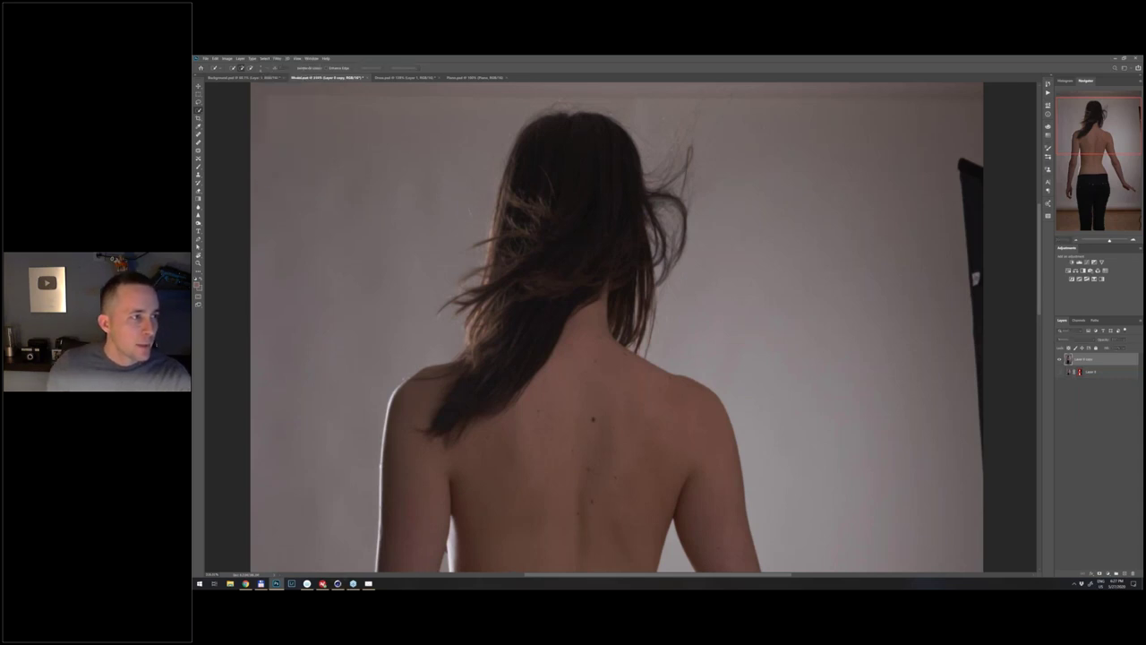
left_click(358, 183)
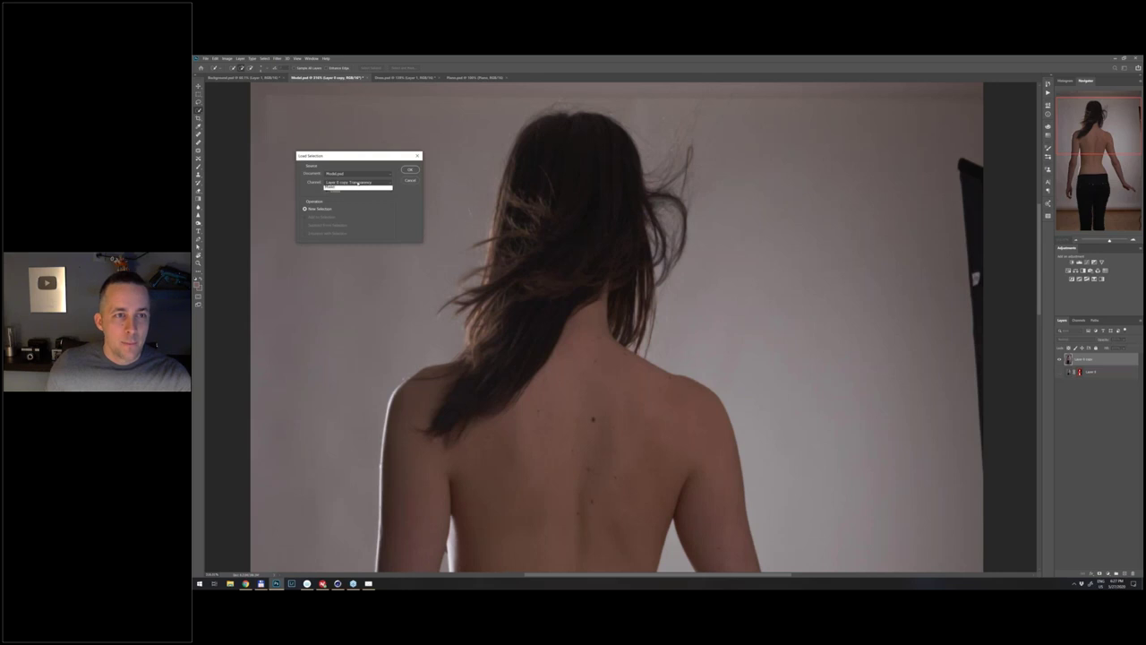
left_click(356, 191)
left_click(408, 170)
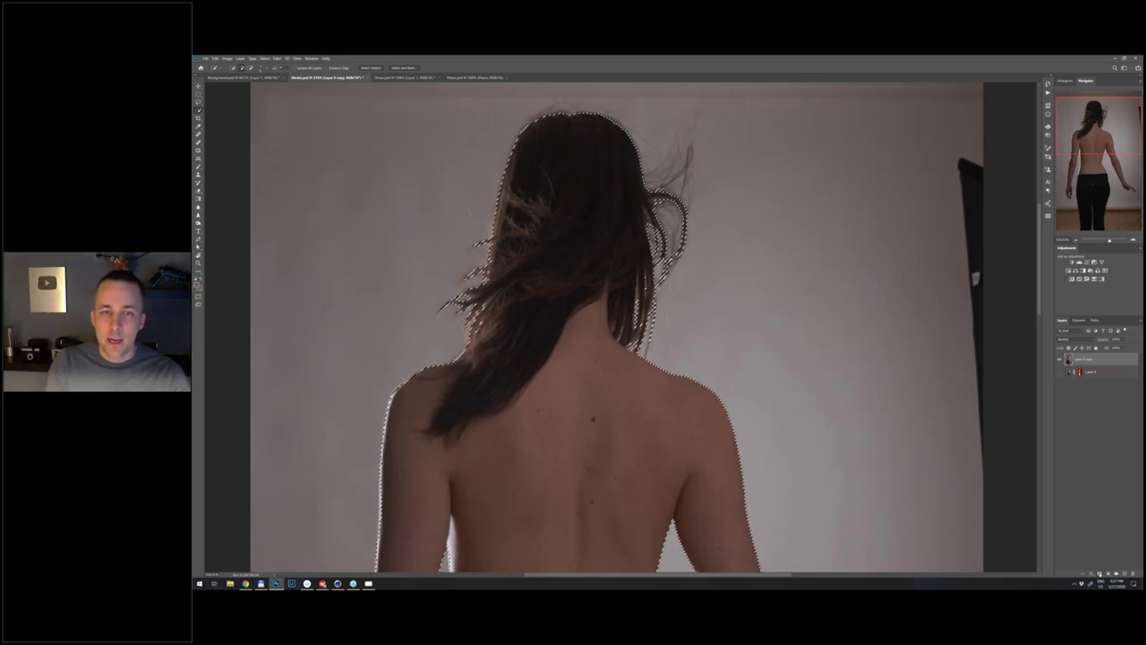
left_click(1100, 574)
- Add a bright green Solid Color fill layer between the masked model copy and the original layer
key("ctrl+0")
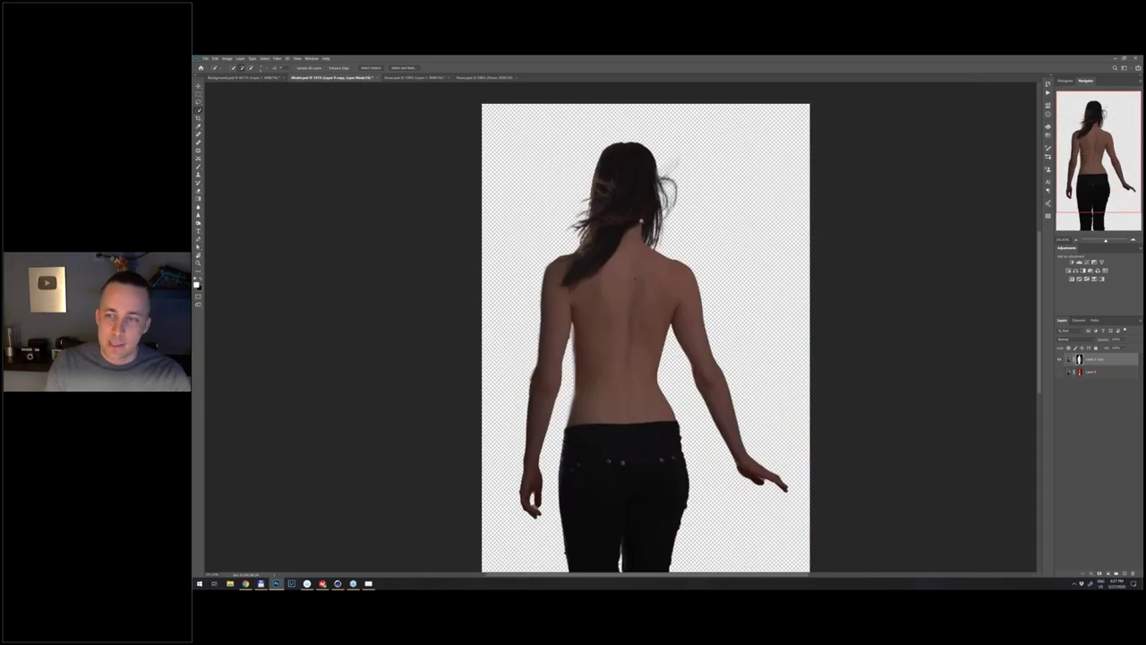
scroll(515, 413, "up", 1)
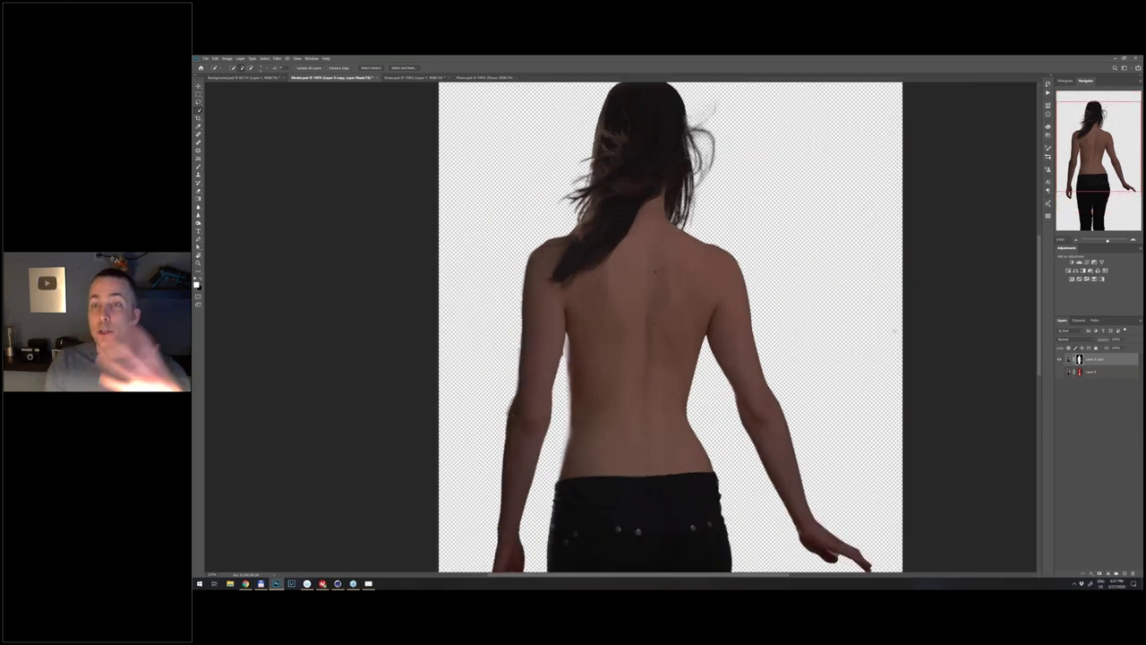
left_click_drag(515, 413, 512, 440)
left_click(1095, 374)
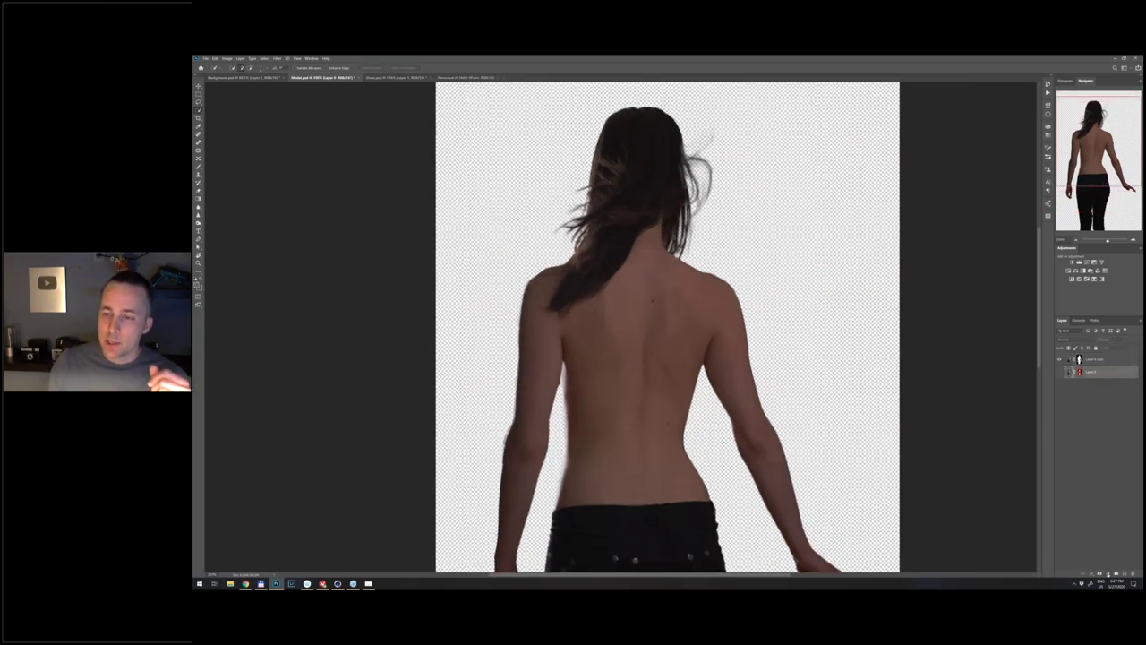
left_click(1108, 574)
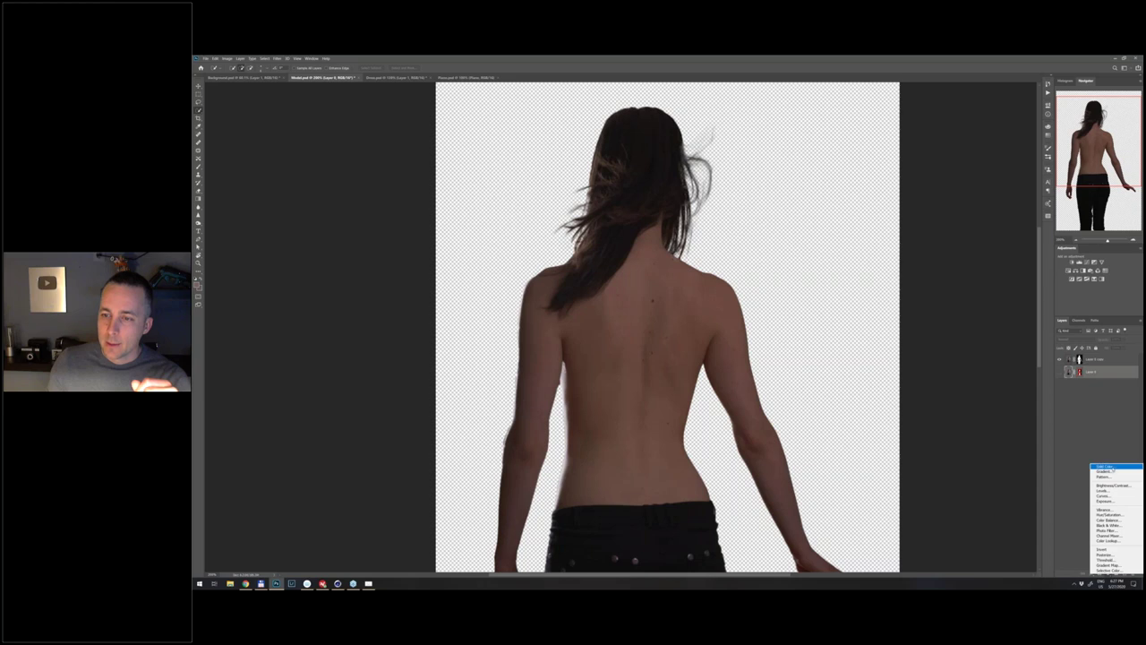
left_click(1113, 467)
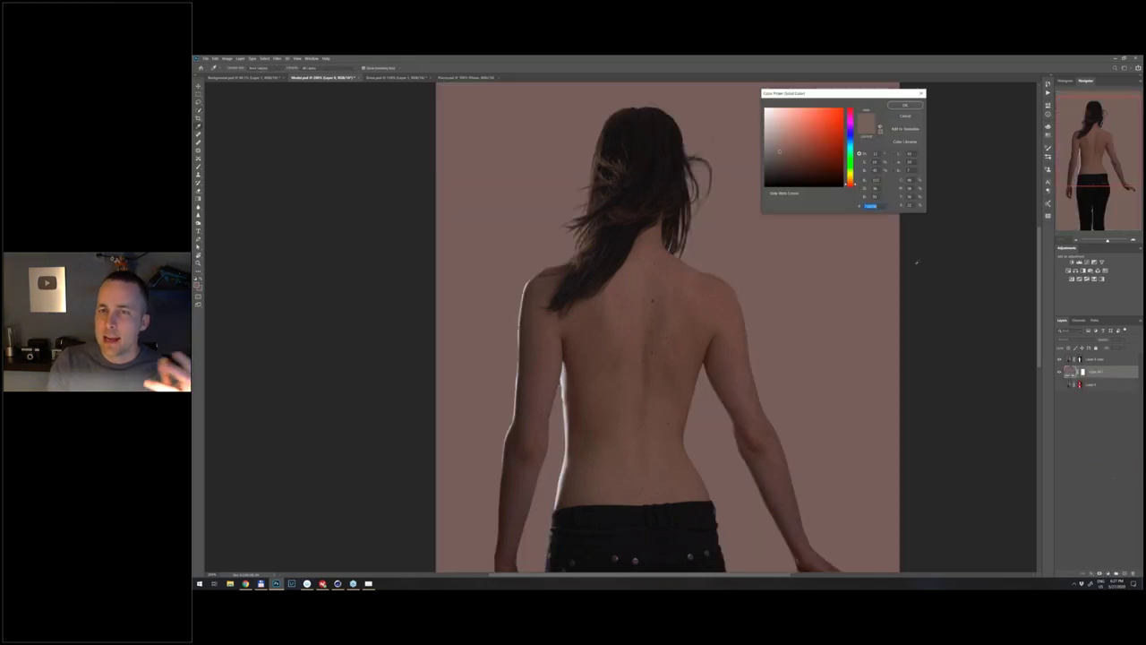
left_click(851, 159)
left_click(820, 146)
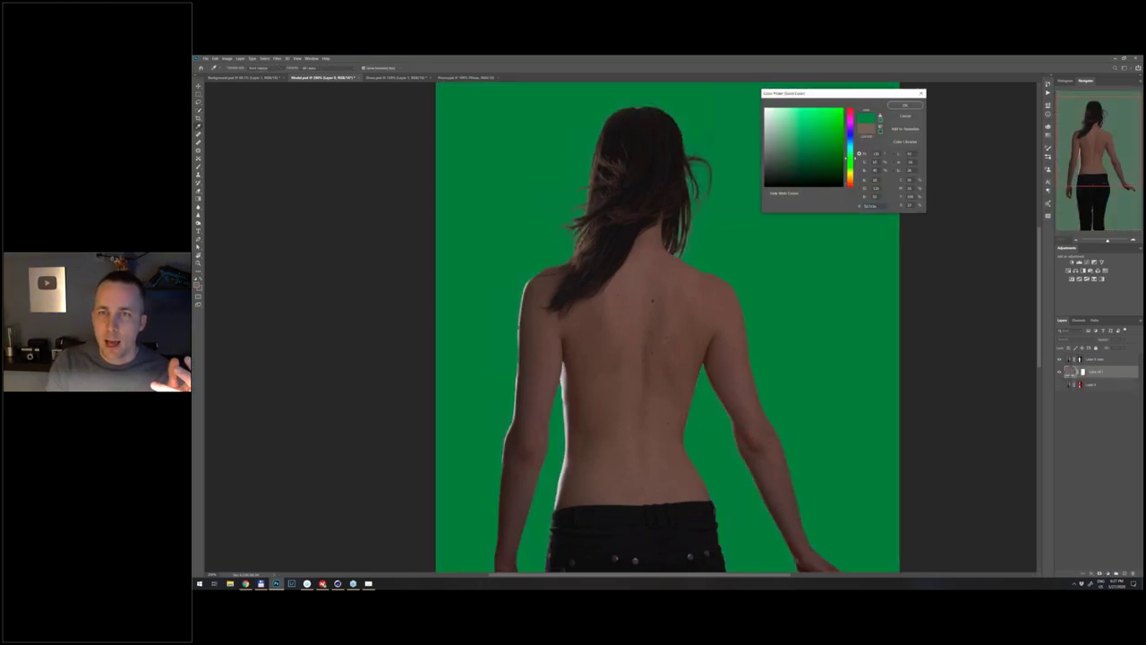
left_click(822, 140)
left_click(823, 133)
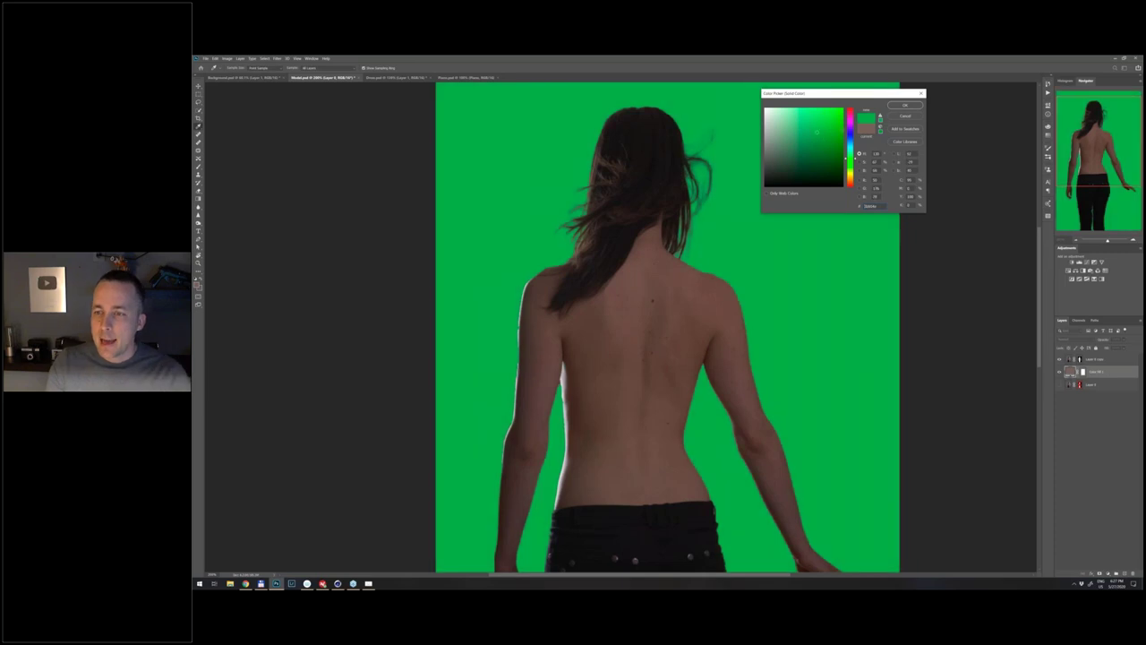
left_click(905, 105)
- Clean up the copy's layer mask with the Brush along the rim-lit edge of the model's left arm and elbow
left_click(1080, 359)
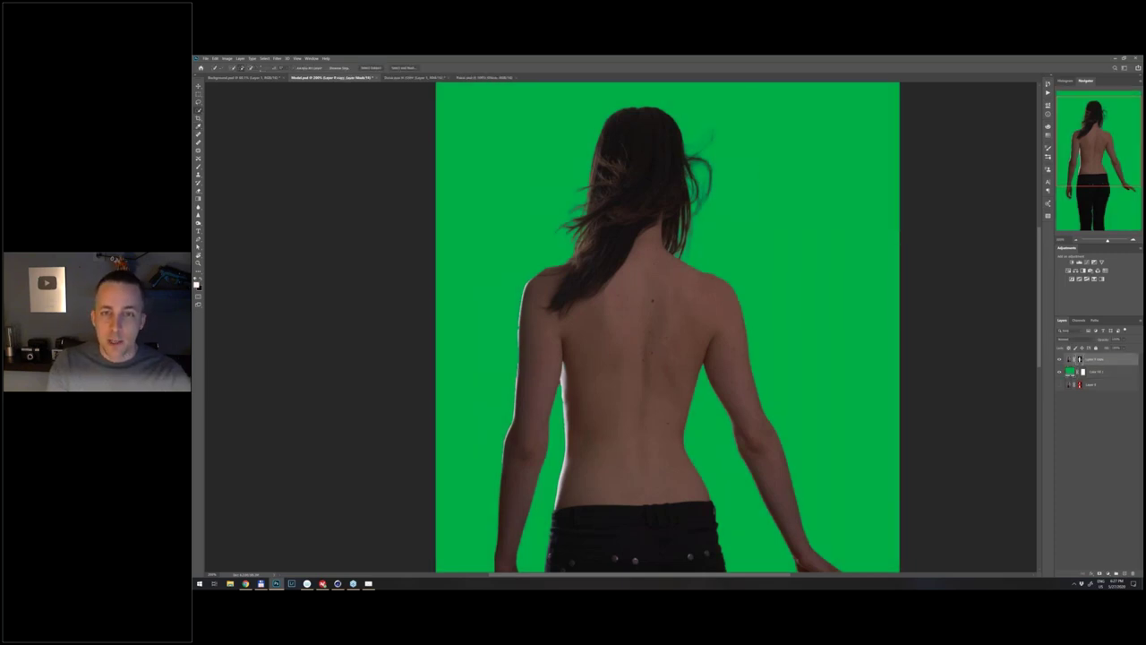
key("b")
right_click(660, 269)
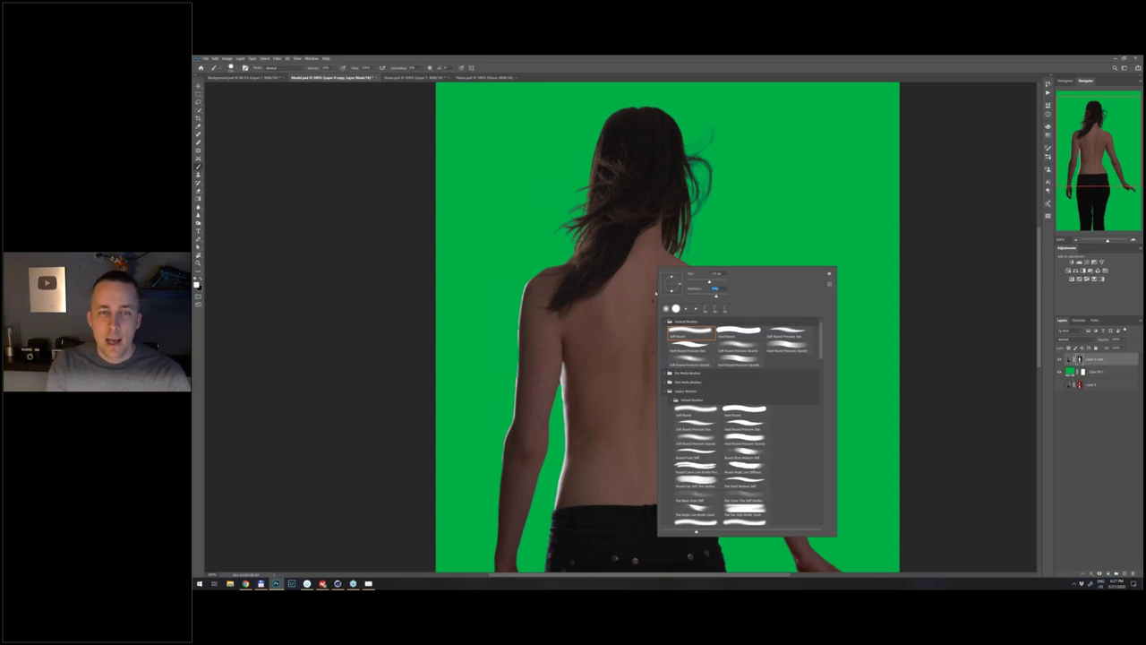
key("Return")
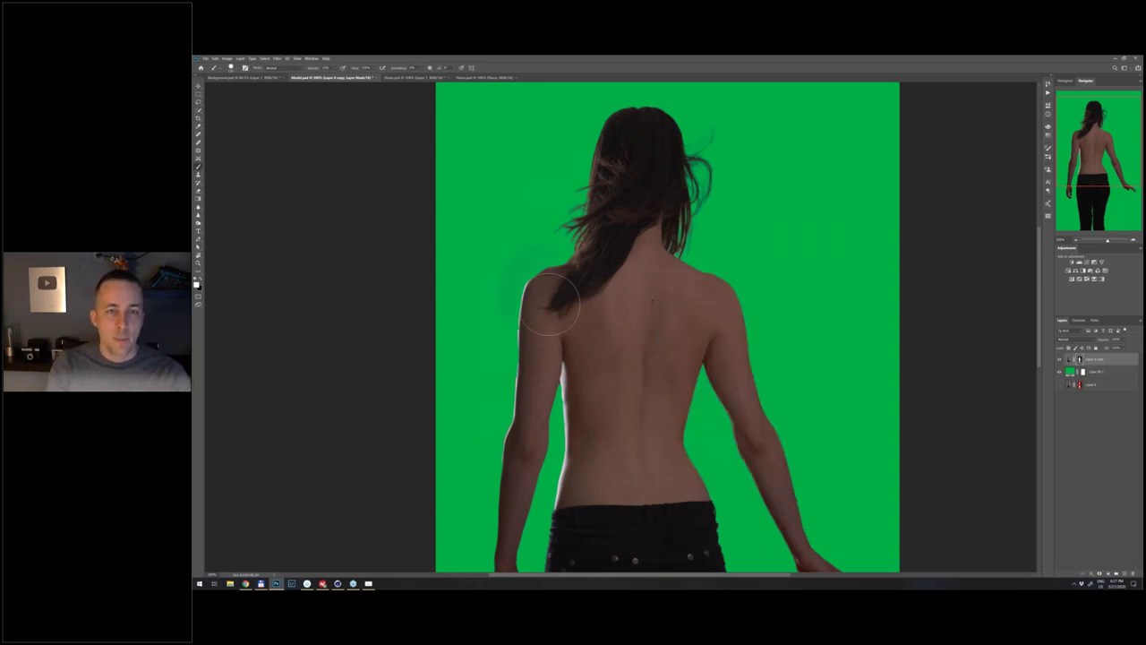
scroll(538, 273, "up", 3)
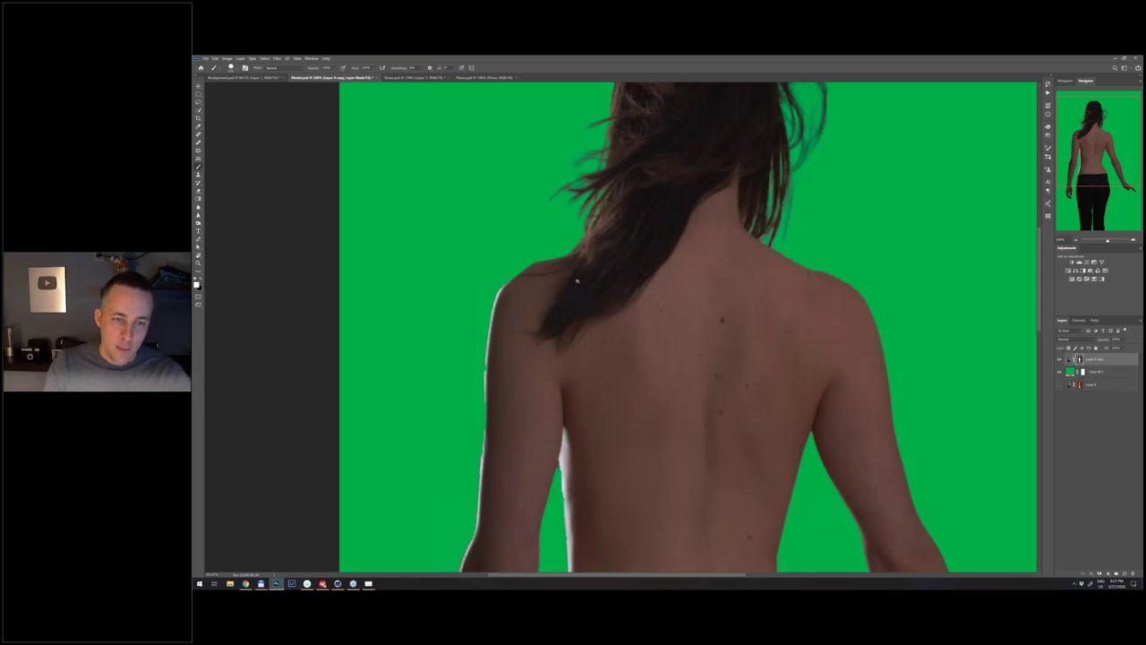
scroll(577, 281, "up", 1)
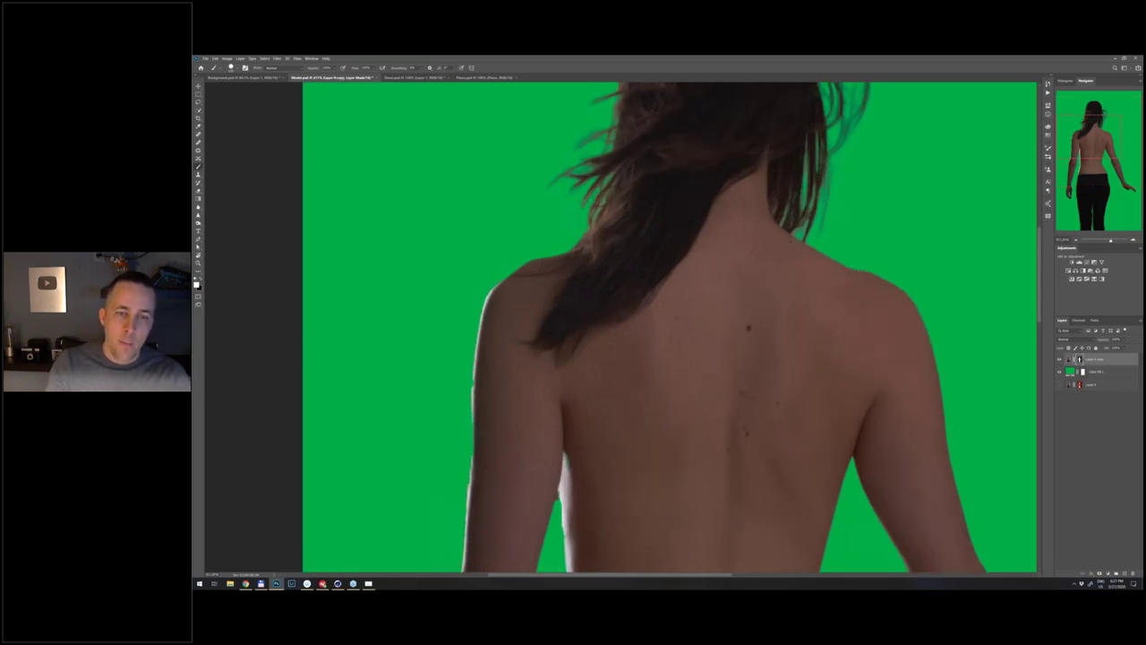
scroll(577, 282, "up", 3)
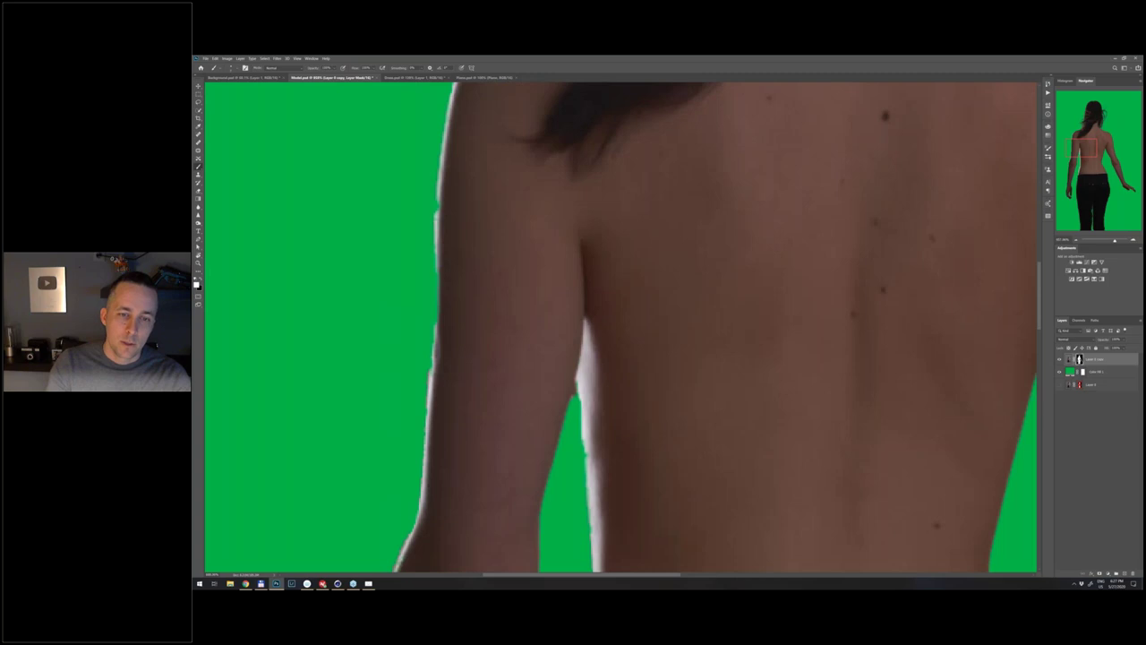
scroll(606, 326, "down", 1)
left_click_drag(585, 437, 588, 482)
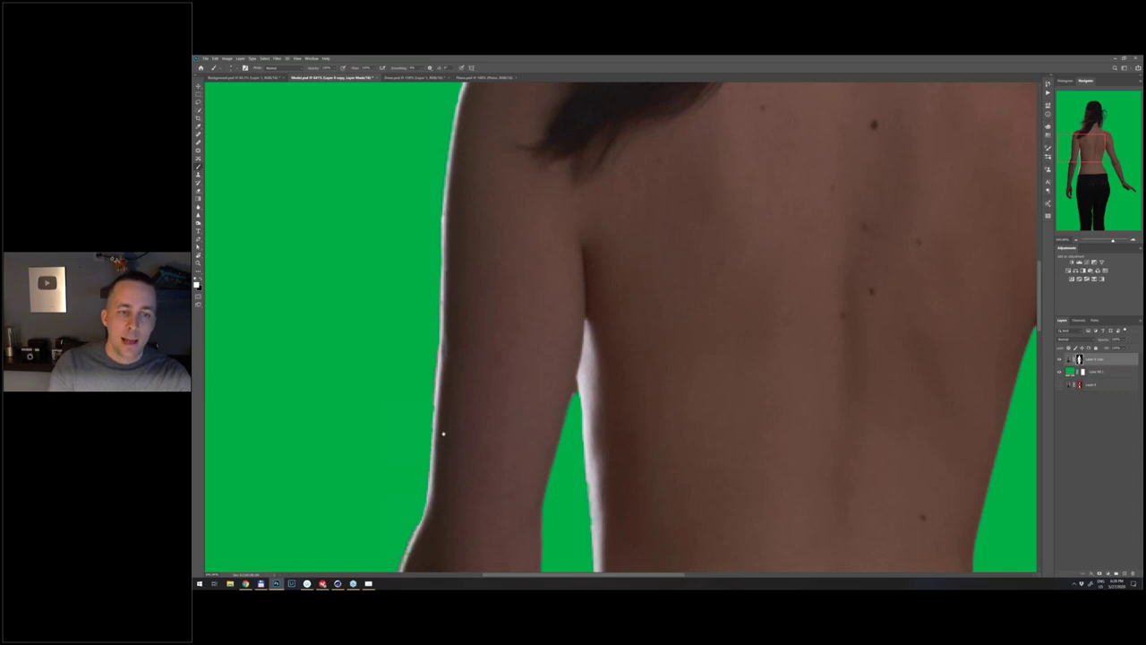
left_click_drag(495, 280, 578, 57)
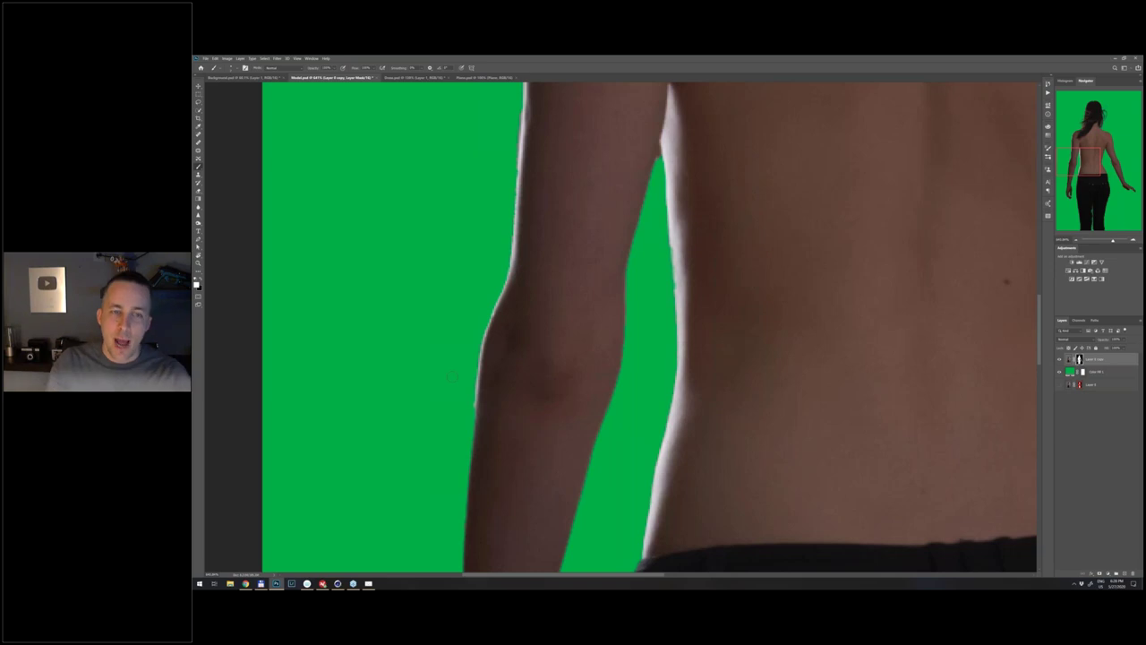
left_click_drag(499, 427, 531, 367)
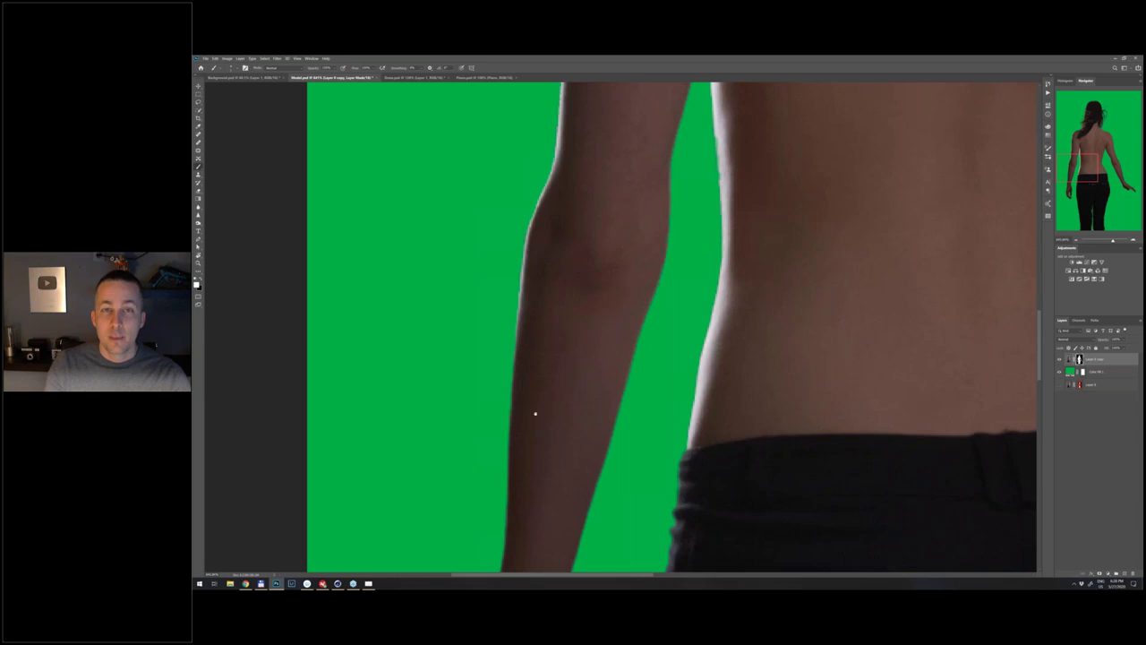
- Show only the original studio photo layer and make it the active layer
scroll(555, 365, "down", 5)
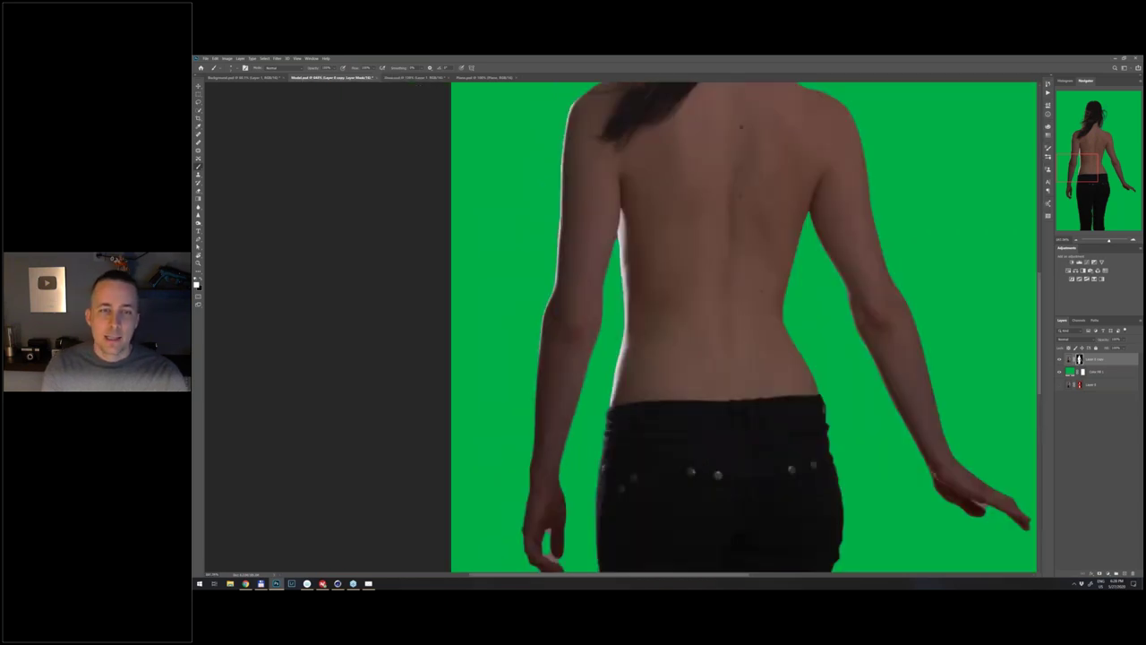
left_click_drag(669, 265, 559, 265)
scroll(559, 265, "down", 3)
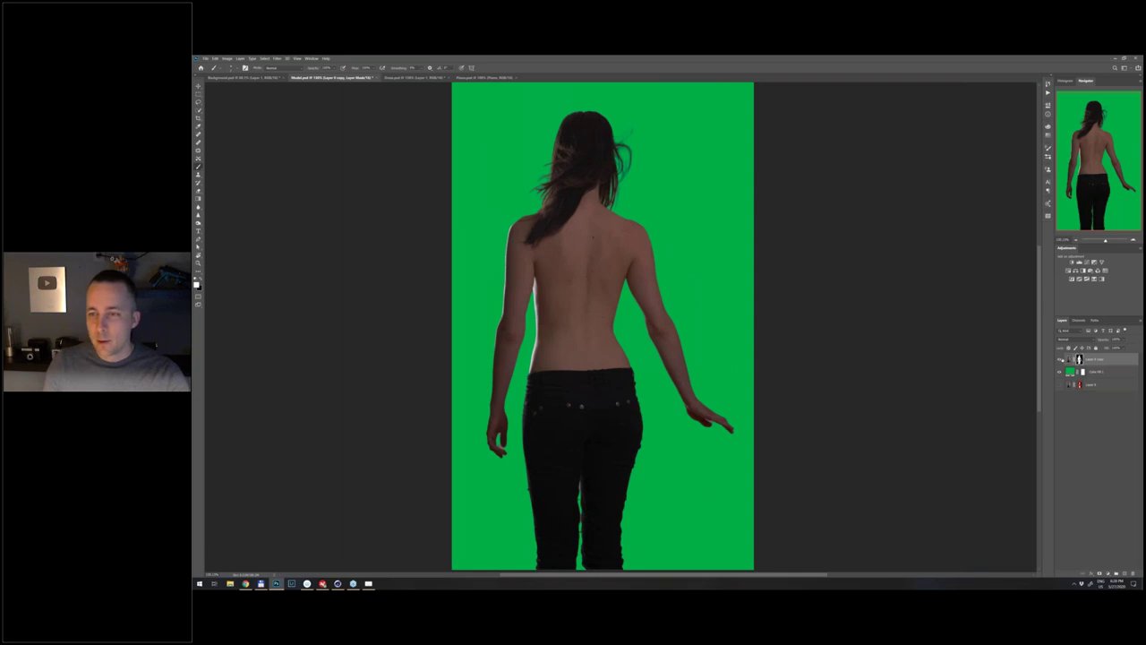
left_click(1060, 385, "alt")
left_click(1070, 384)
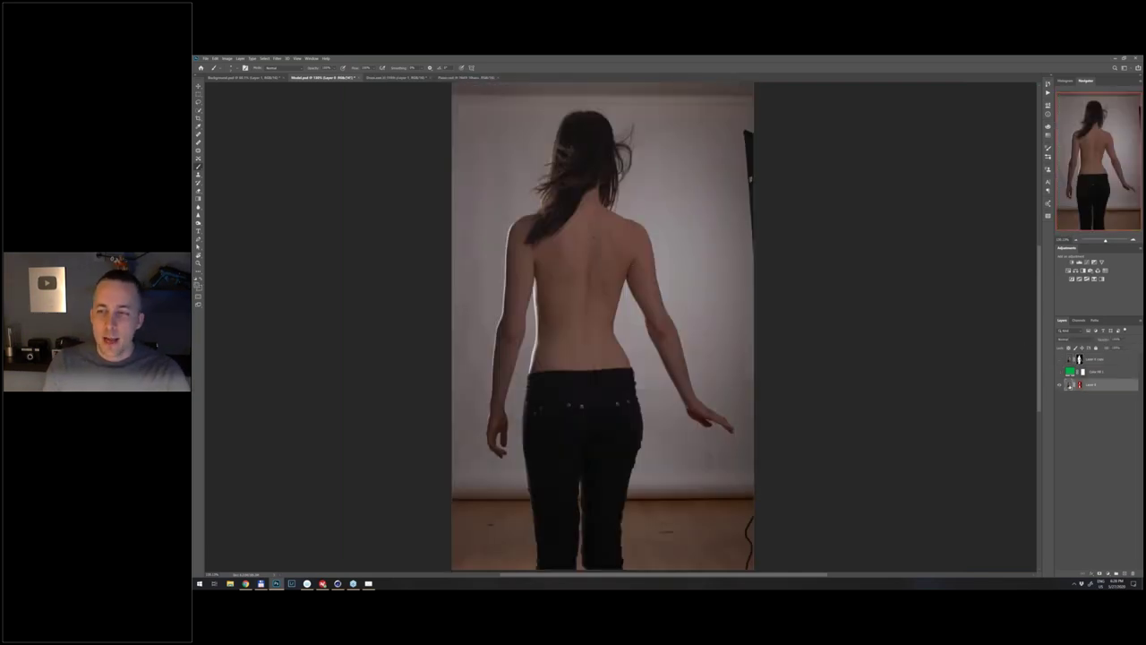
- Try to copy the original layer with its disabled mask into the sunset background document, and undo it
left_click(1069, 388)
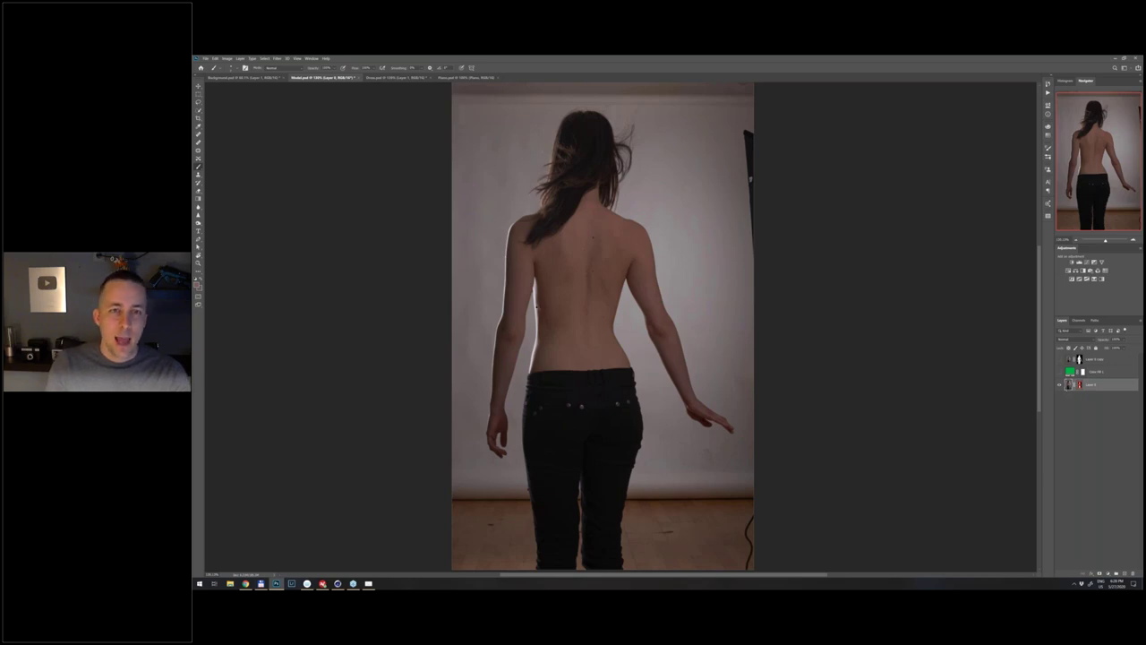
key("ctrl+shift+Tab")
key("ctrl+shift+Tab")
key("ctrl+shift+Tab")
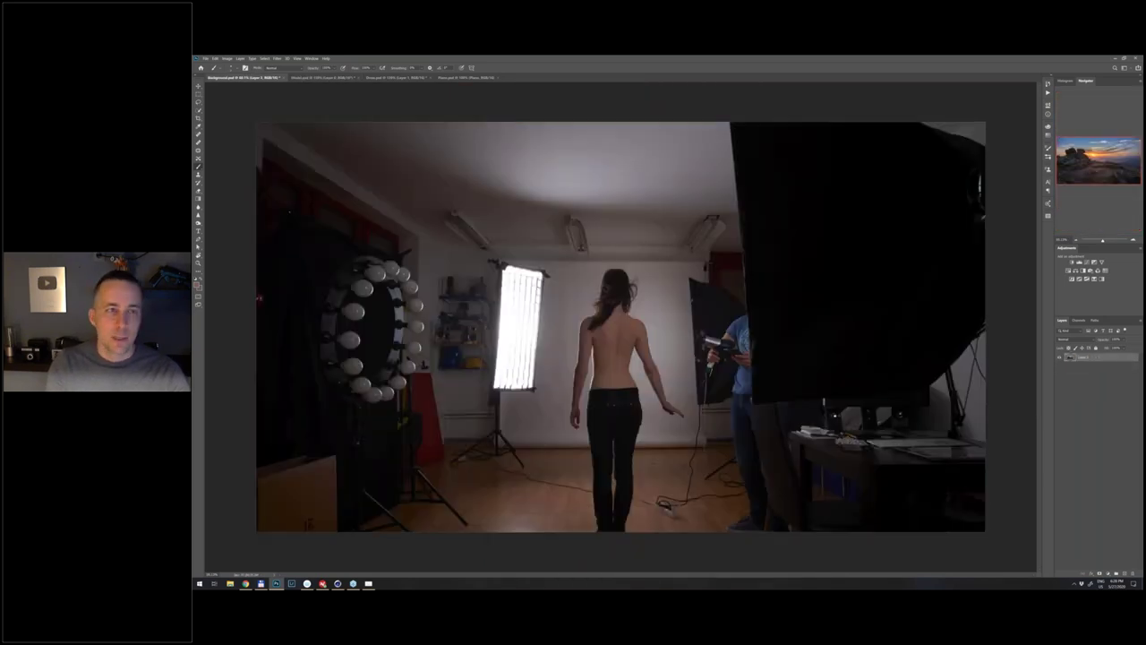
key("ctrl+z")
- Apply the layer mask of the original layer in the model document and switch to the sunset background document
left_click(324, 78)
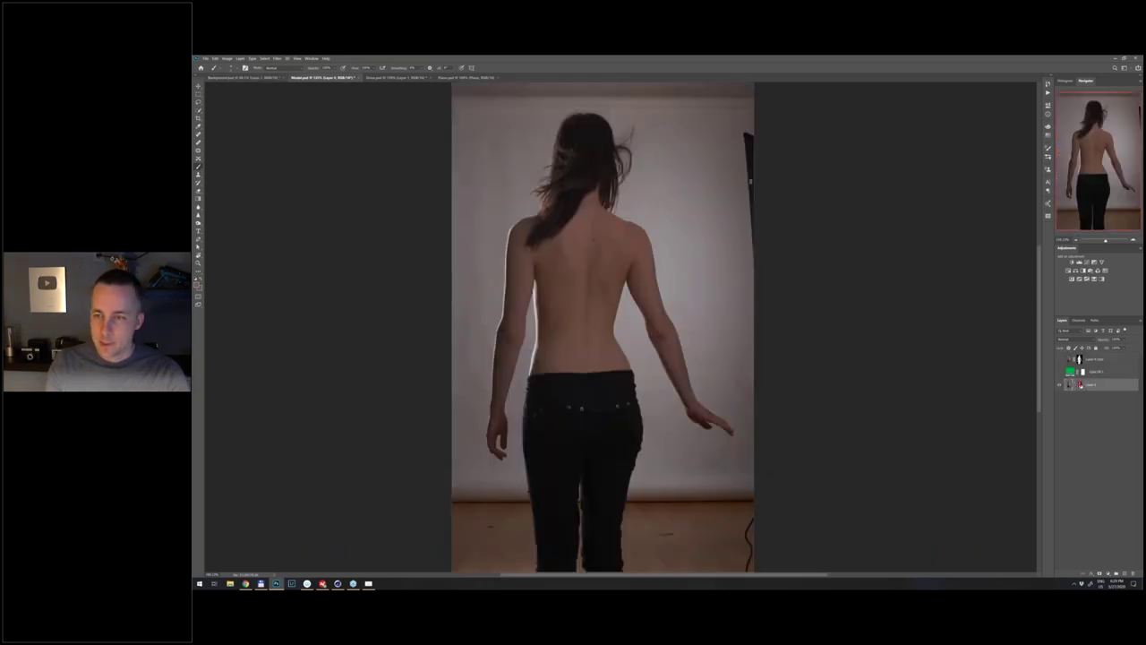
right_click(1081, 386)
left_click(1106, 400)
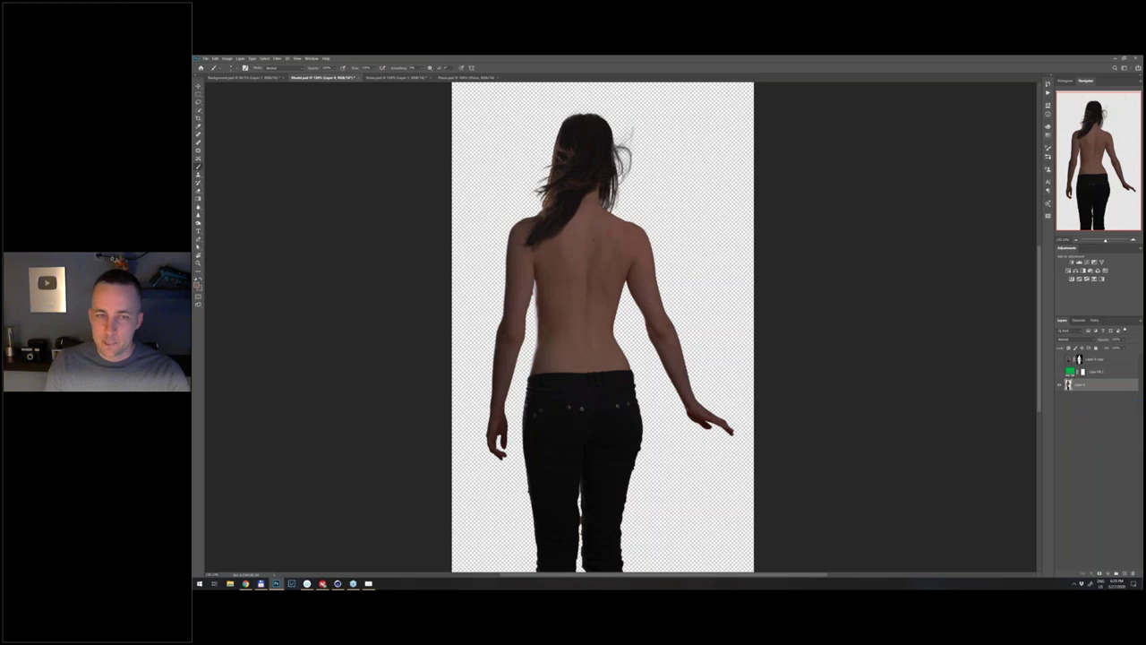
key("ctrl+shift+Tab")
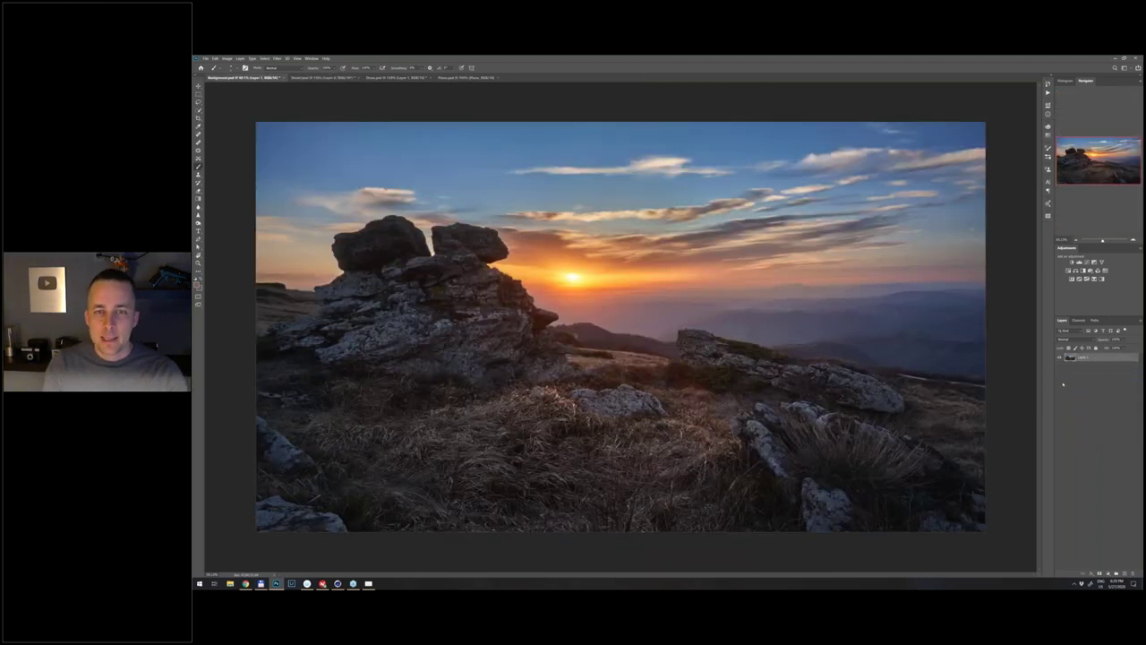
- Paste the cut-out model into the sunset background document and place her near the centre of the landscape, just right of the sun
key("ctrl+v")
key("v")
left_click_drag(610, 327, 638, 350)
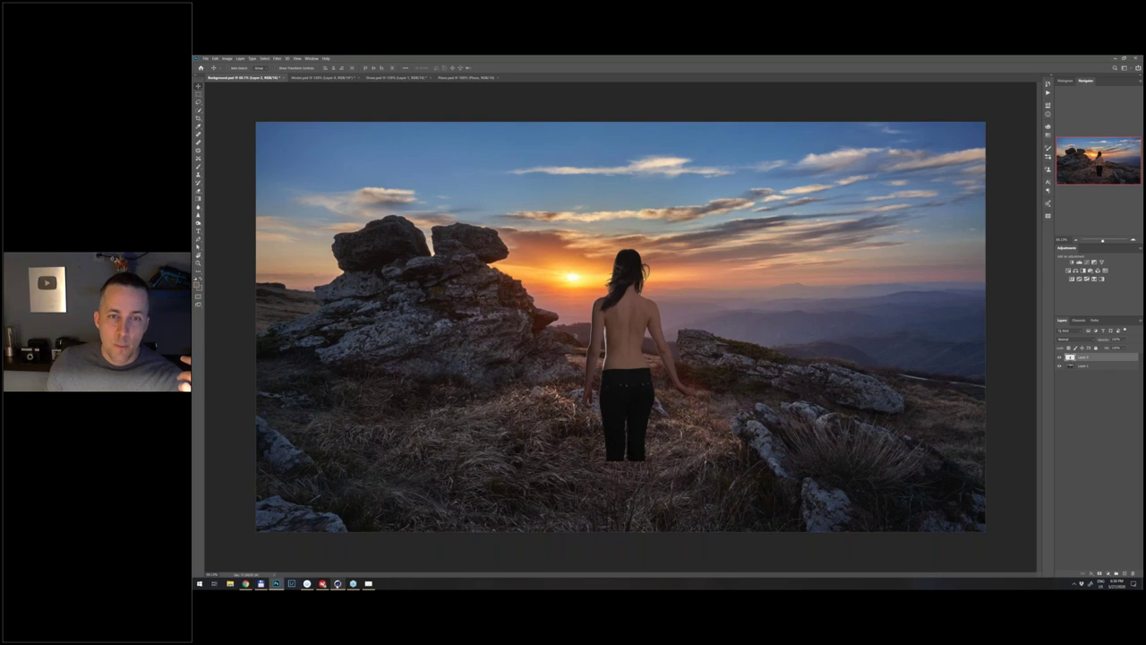
- Switch to Cinema 4D, bring up the grand piano scene and examine the piano from a different angle
left_click(338, 583)
left_click(440, 65)
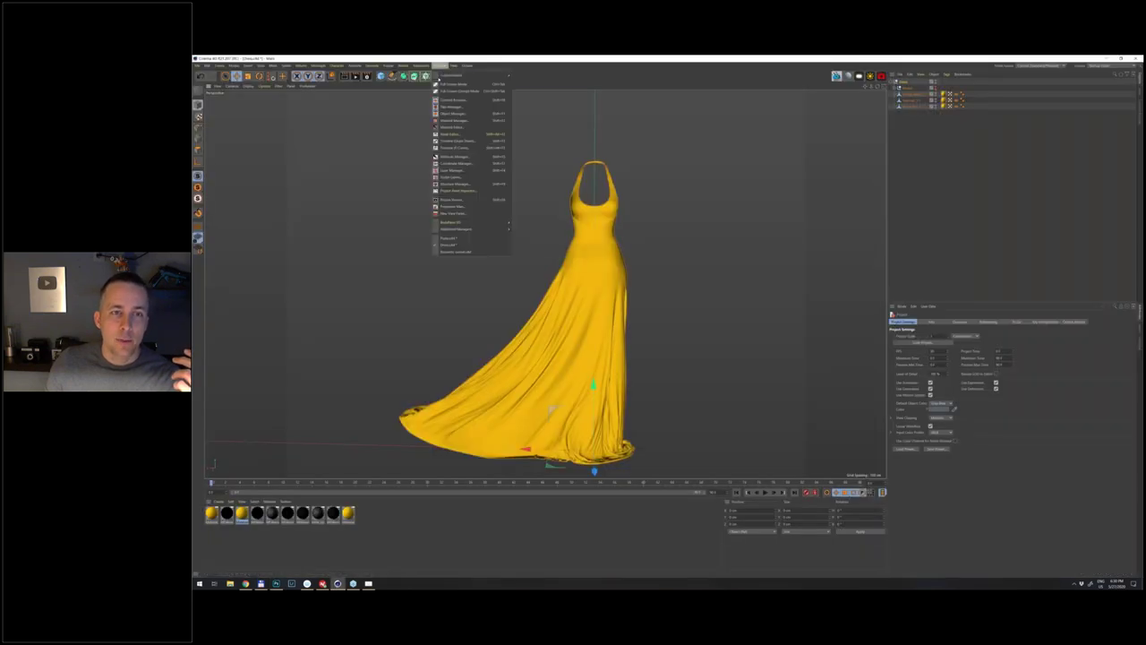
left_click(465, 240)
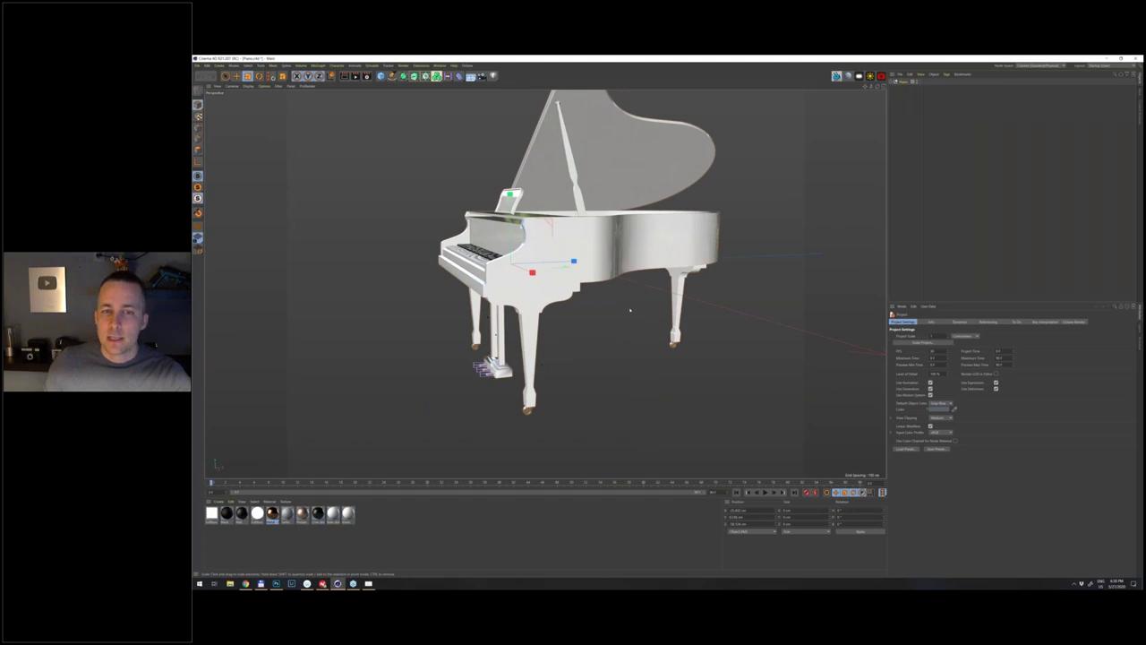
left_click_drag(632, 318, 637, 228)
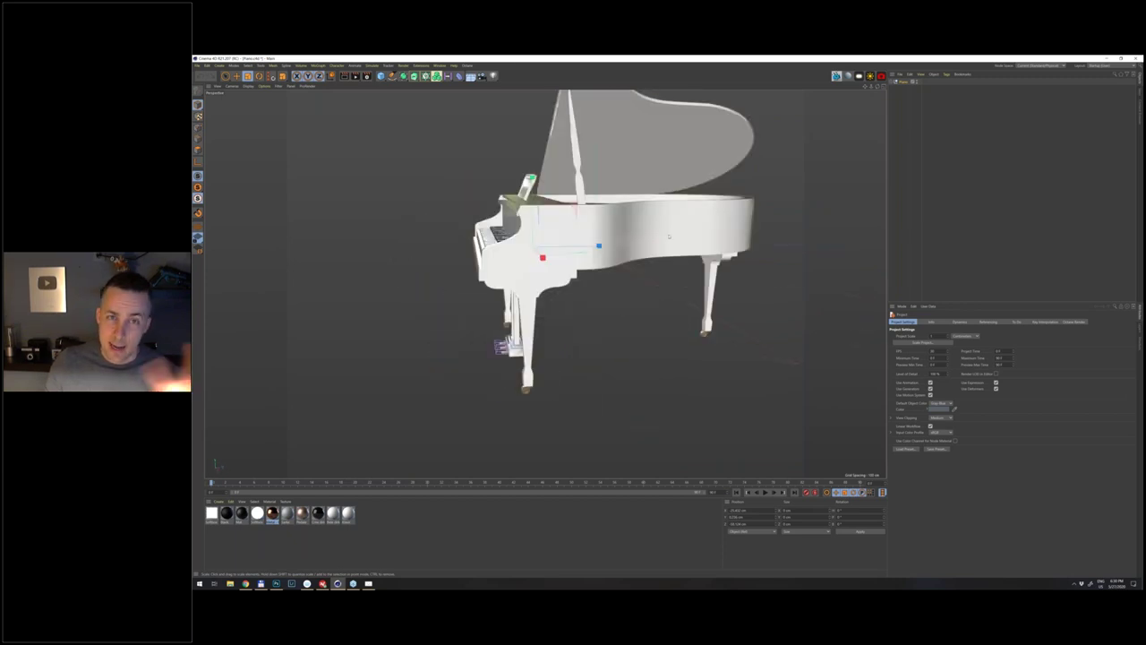
- Return to the yellow dress scene, examine the dress from behind and show the hidden body figure wearing it
left_click(440, 65)
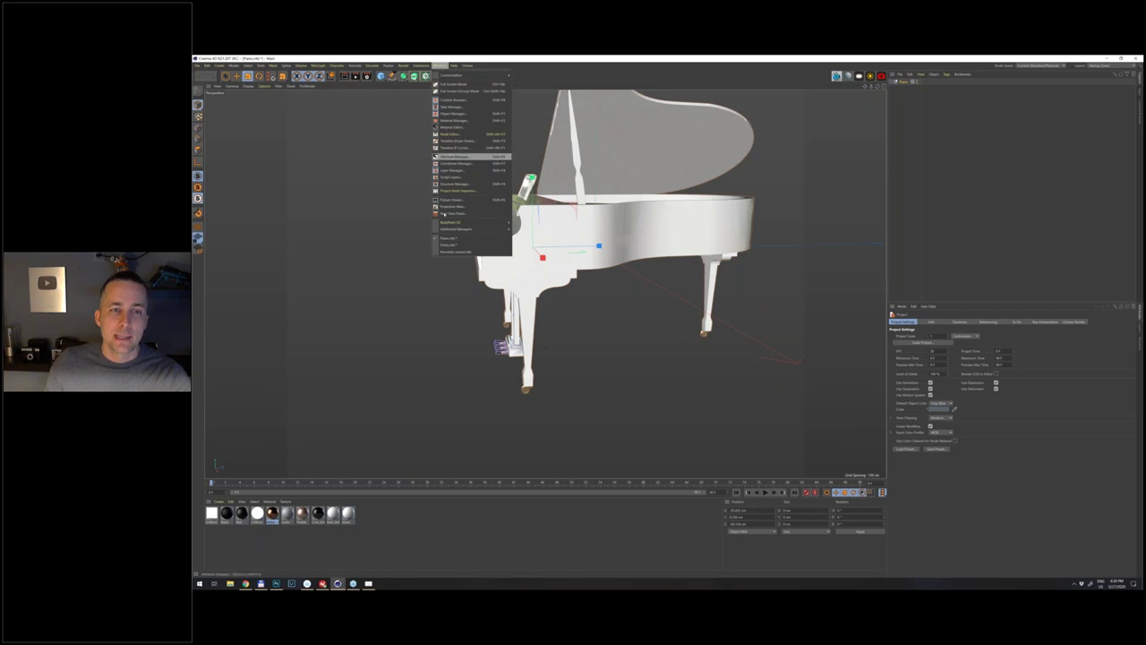
left_click(455, 245)
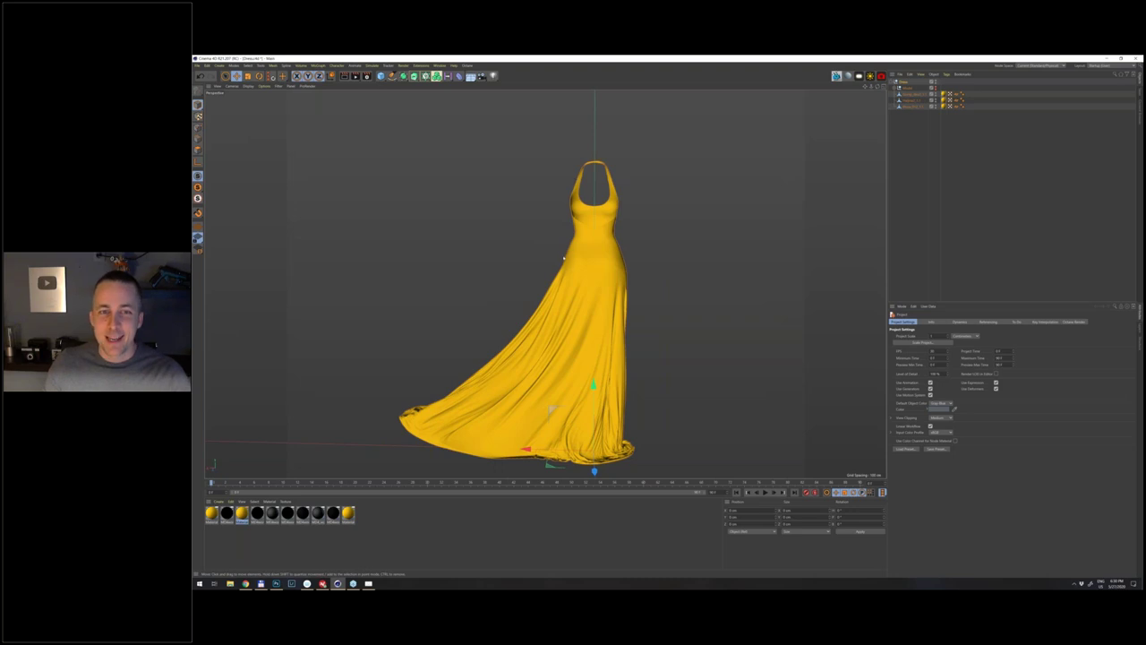
left_click_drag(584, 258, 777, 256)
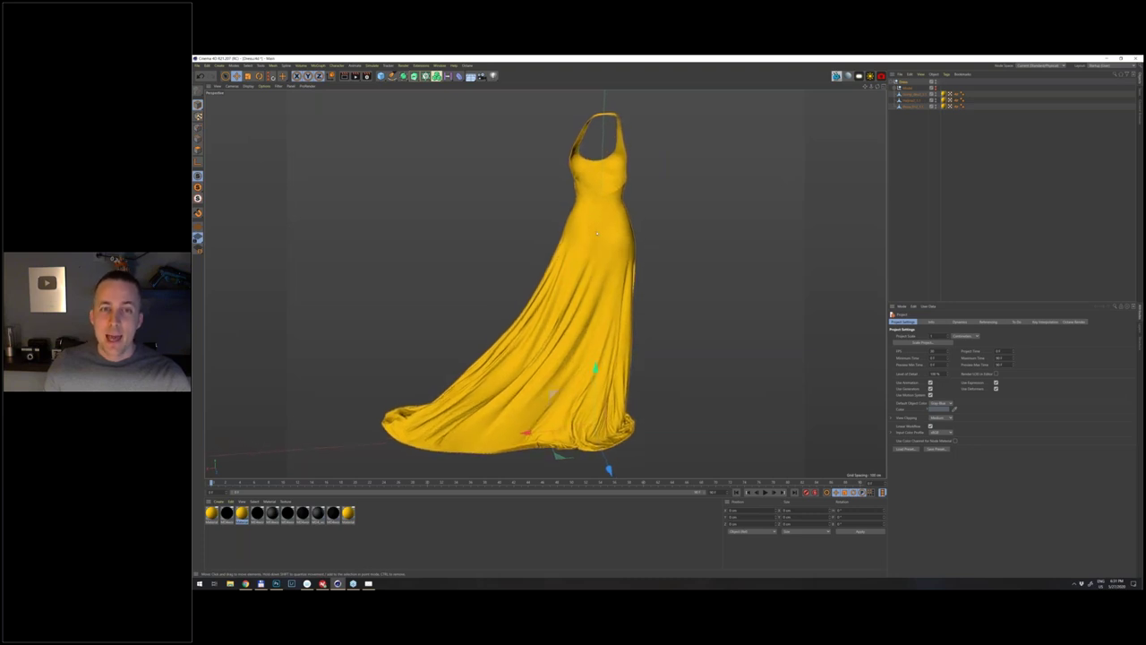
scroll(597, 235, "down", 2)
left_click(936, 87)
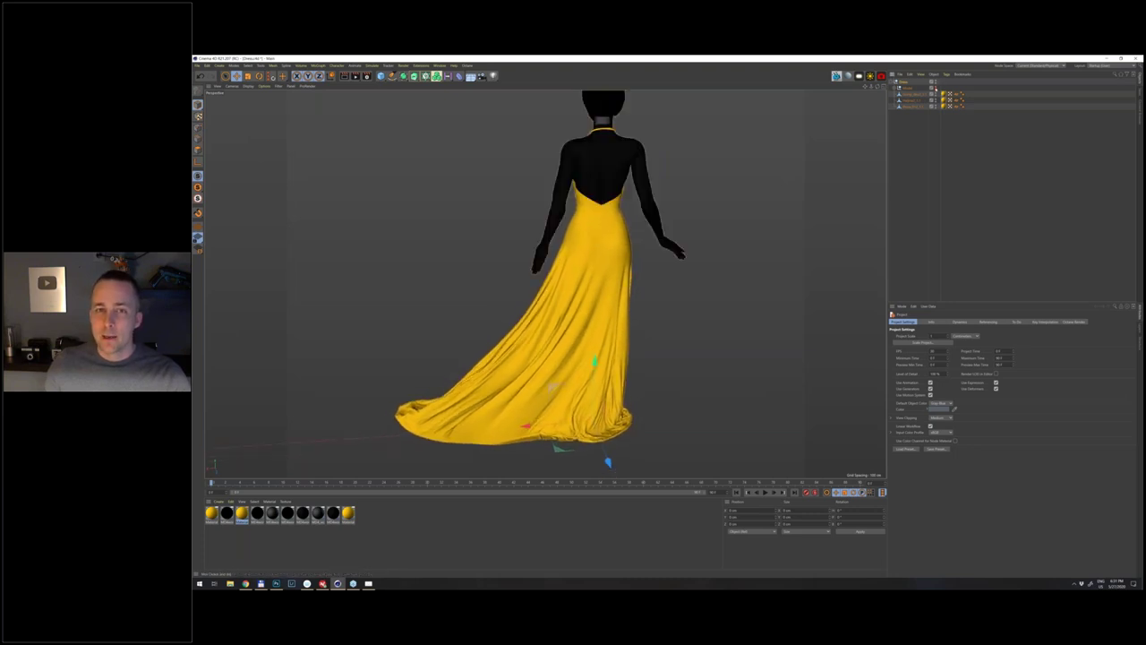
left_click_drag(585, 196, 562, 252)
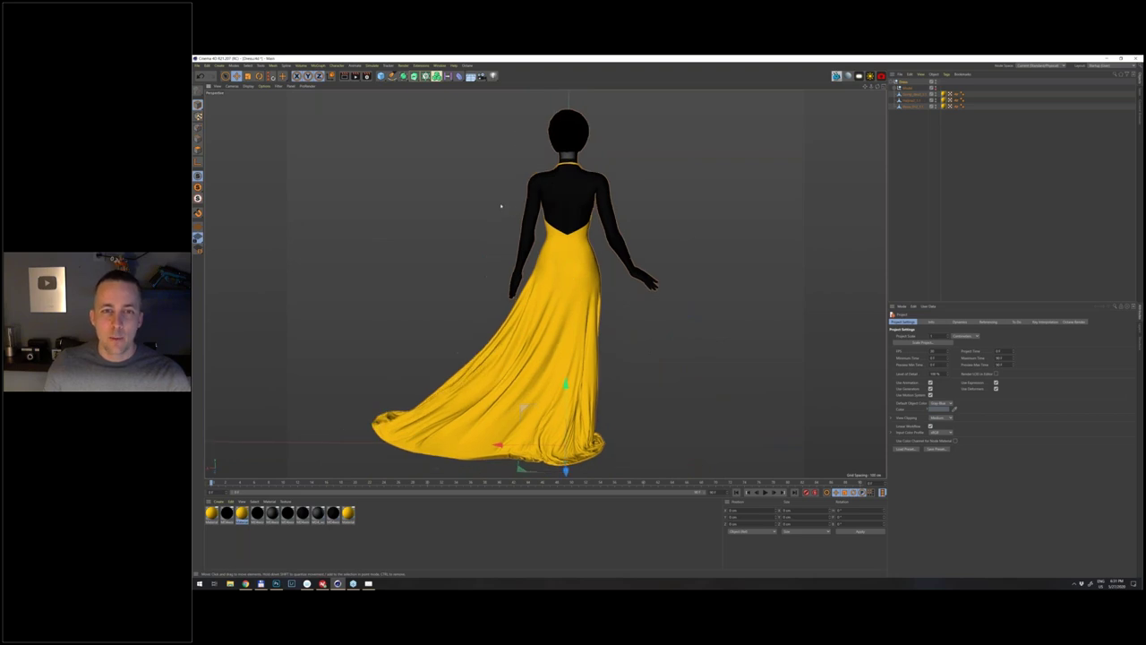
- Compare the 3D figure's pose with the model in the Photoshop composite, and bring up the third open Cinema 4D scene
key("alt+Tab")
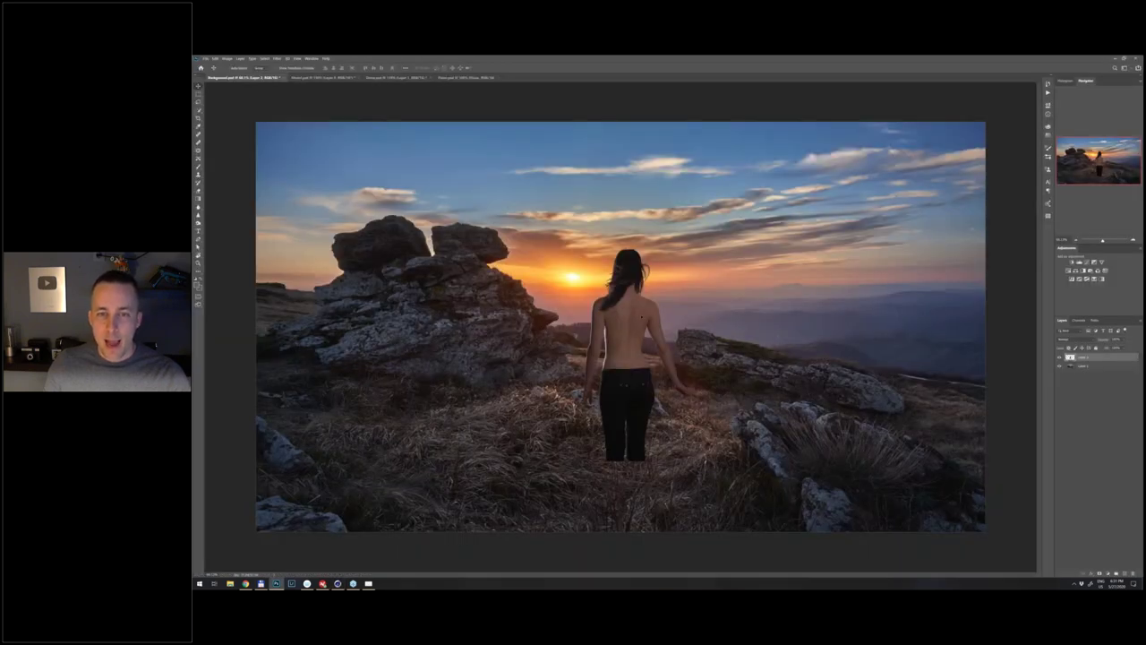
key("alt+Tab")
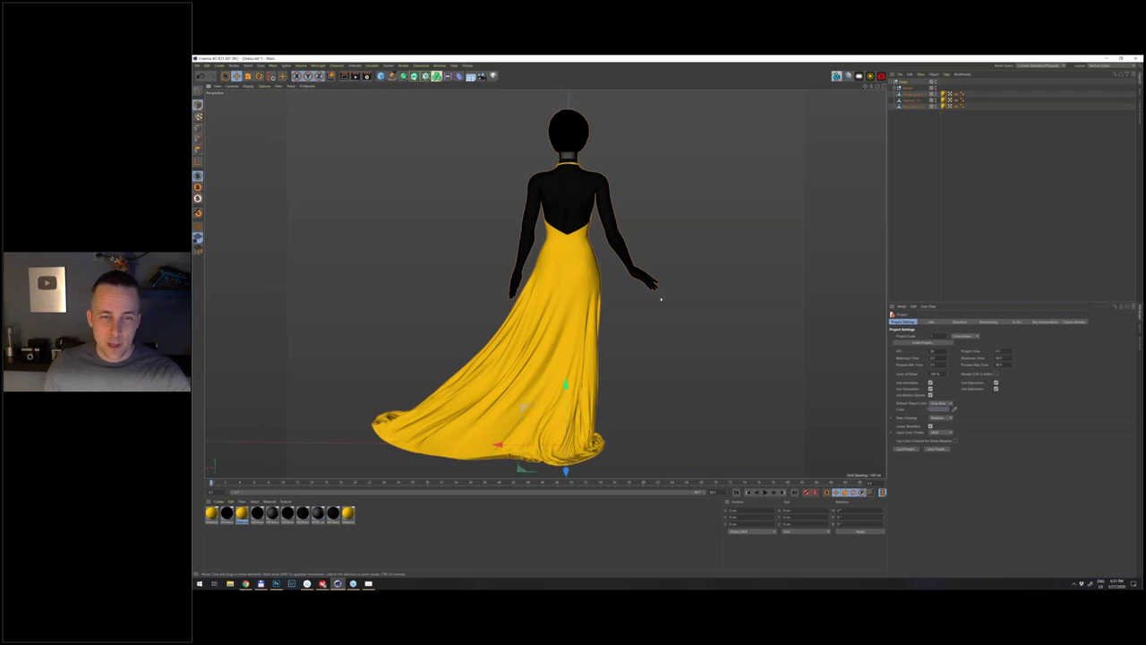
key("alt+Tab")
key("alt+Tab")
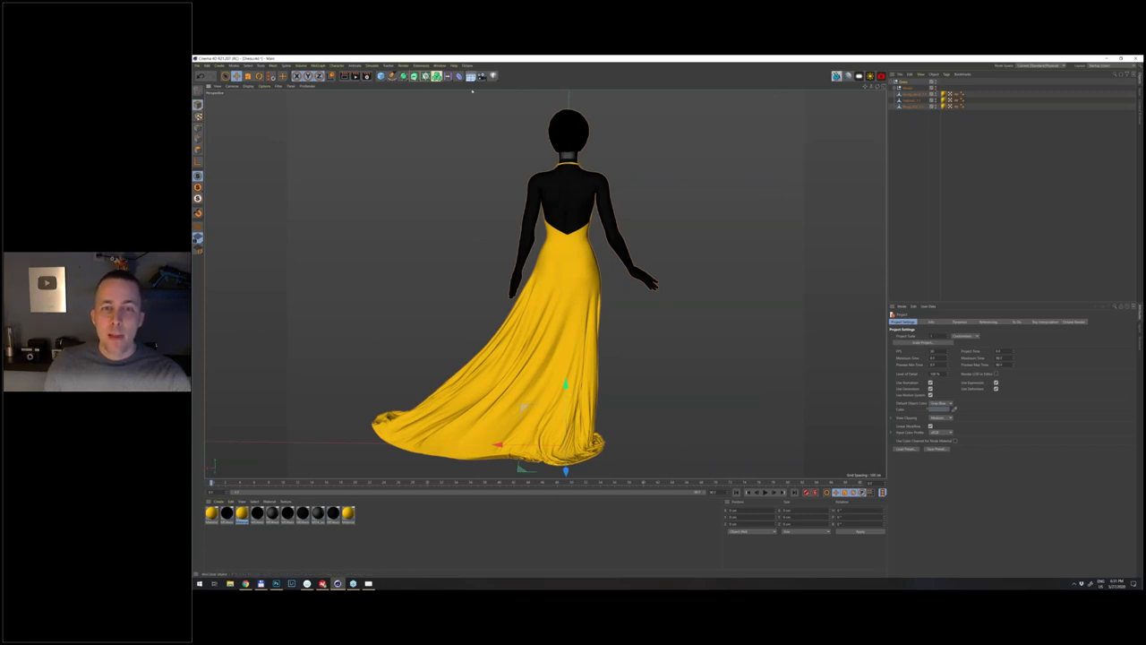
key("alt+Tab")
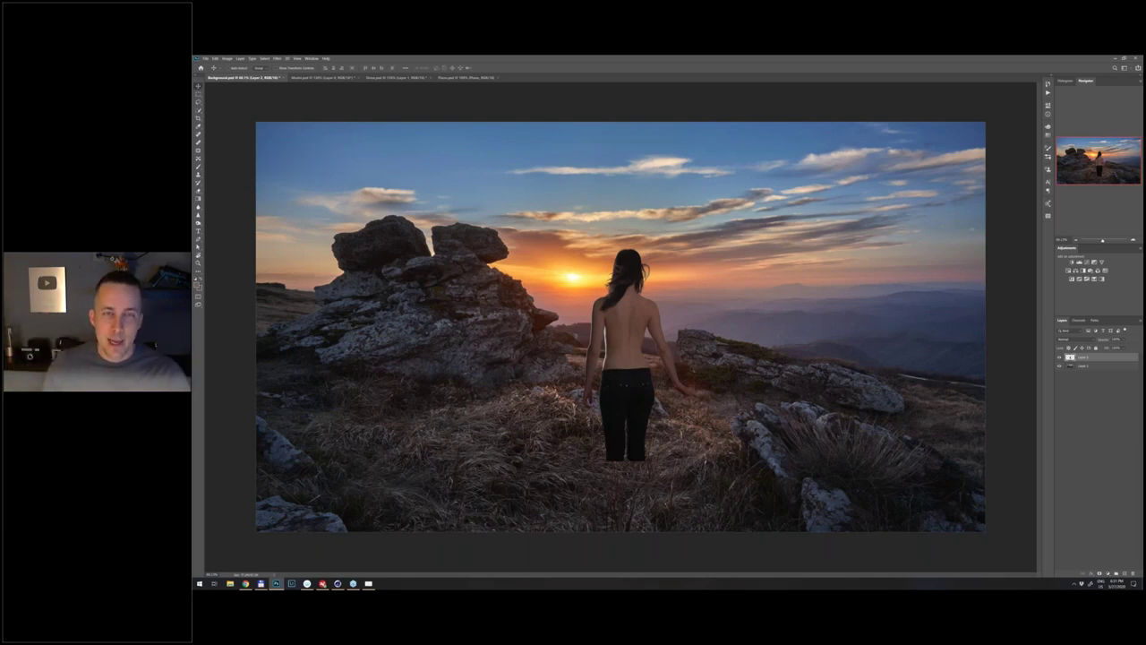
key("alt+Tab")
left_click(440, 66)
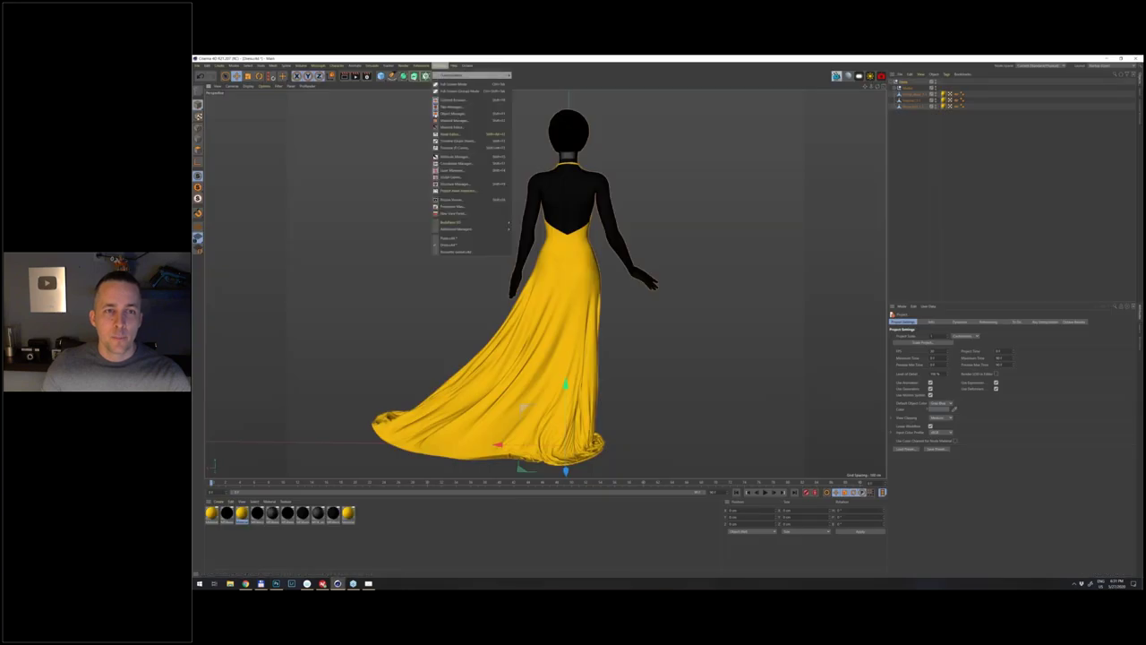
left_click(455, 252)
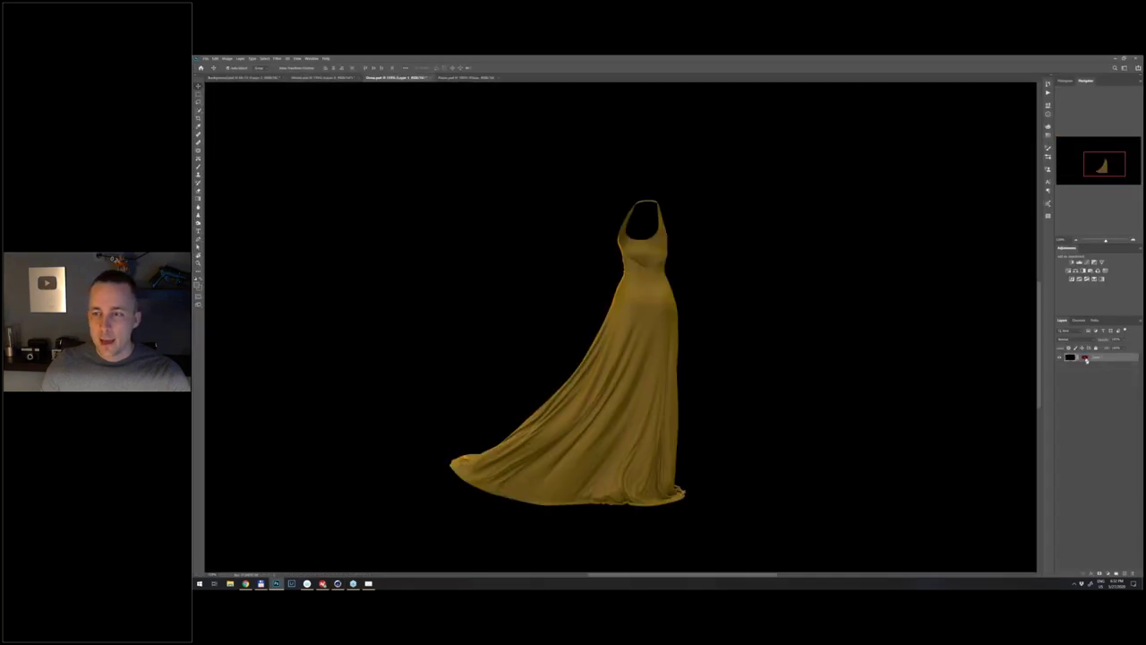
- Select the dress by its layer outline in the dress document and copy it into the sunset background document
left_click(1071, 357, "ctrl")
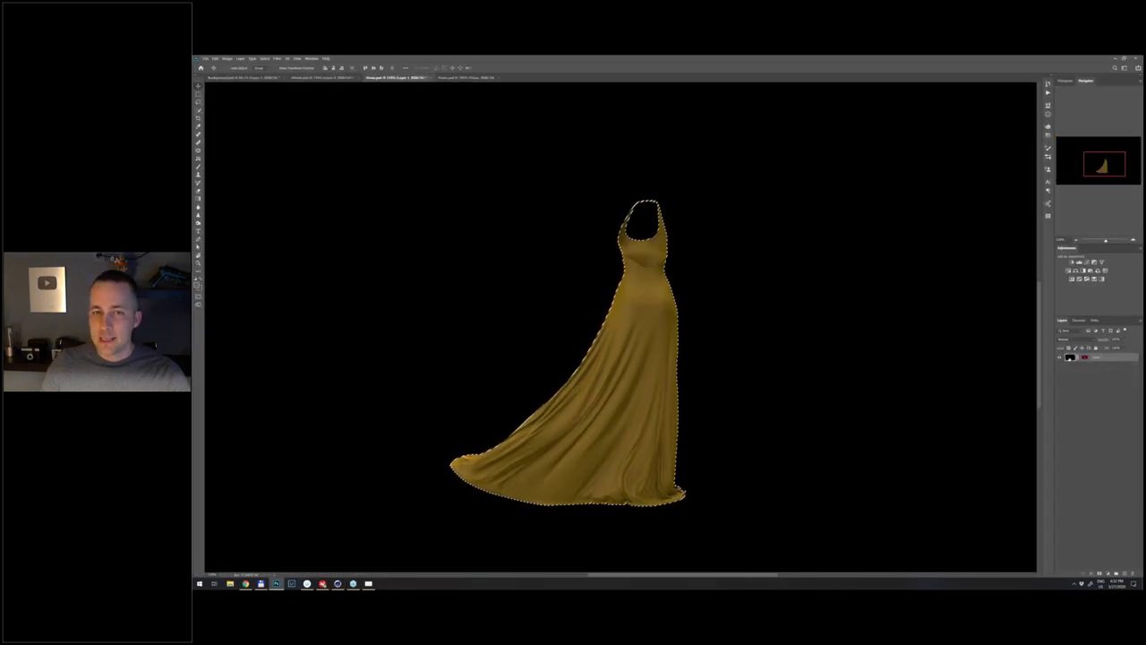
left_click(269, 79)
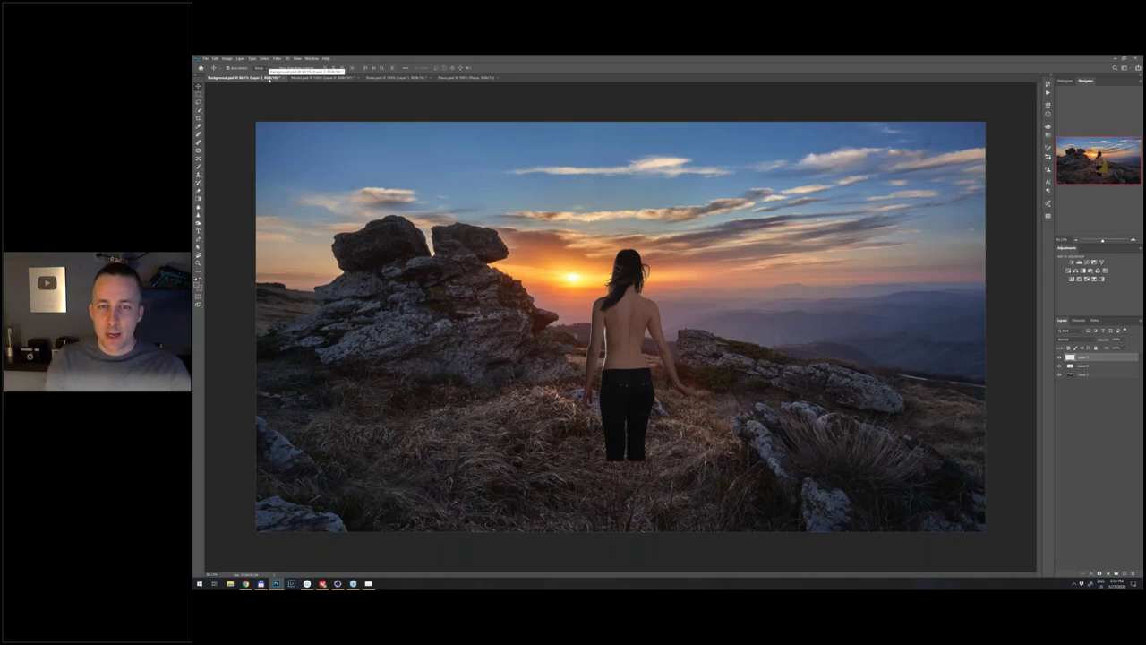
key("ctrl+v")
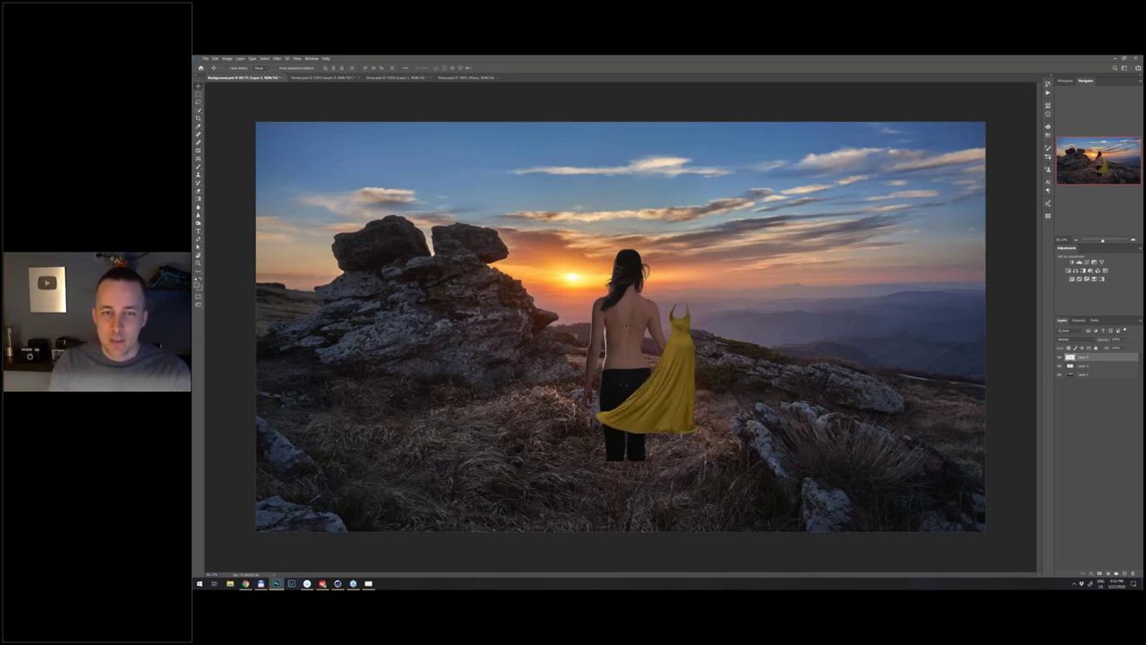
- Rename the pasted dress layer Dress and the woman's layer Model, and stack Model above Dress
double_click(1085, 356)
type("Dress")
key("Return")
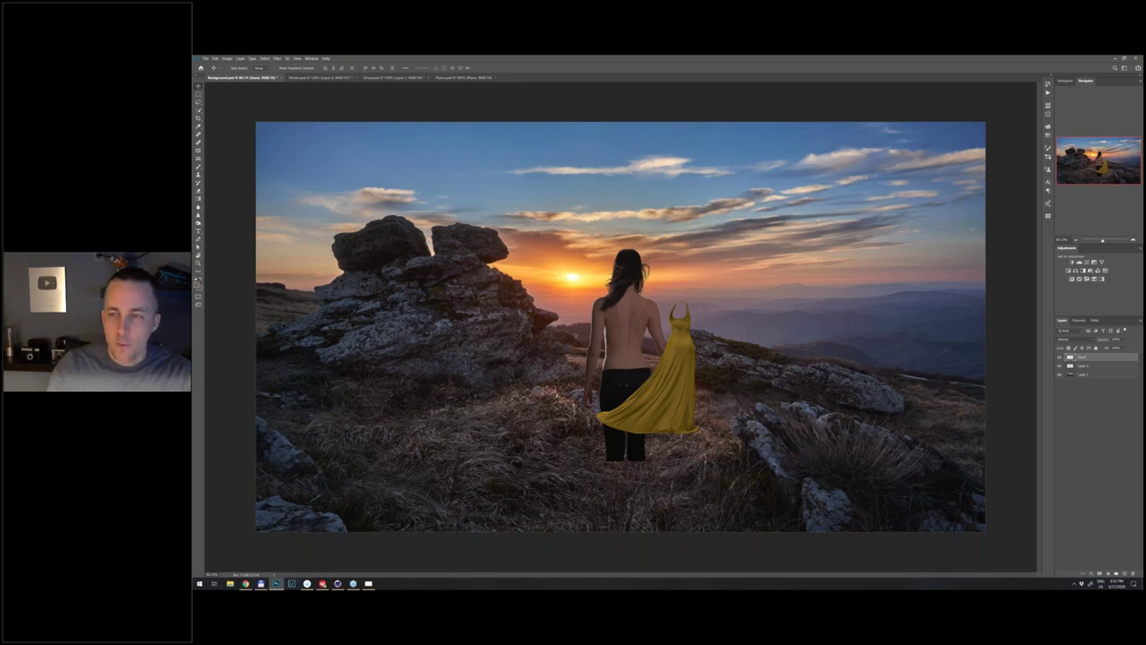
double_click(1084, 366)
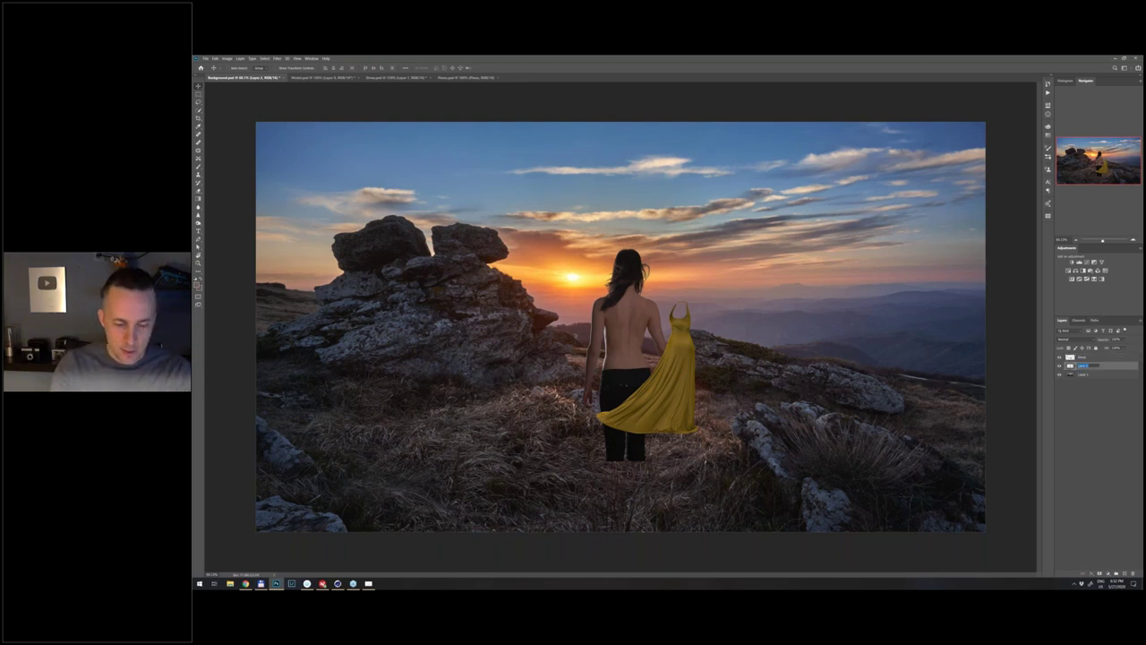
type("Model")
key("Return")
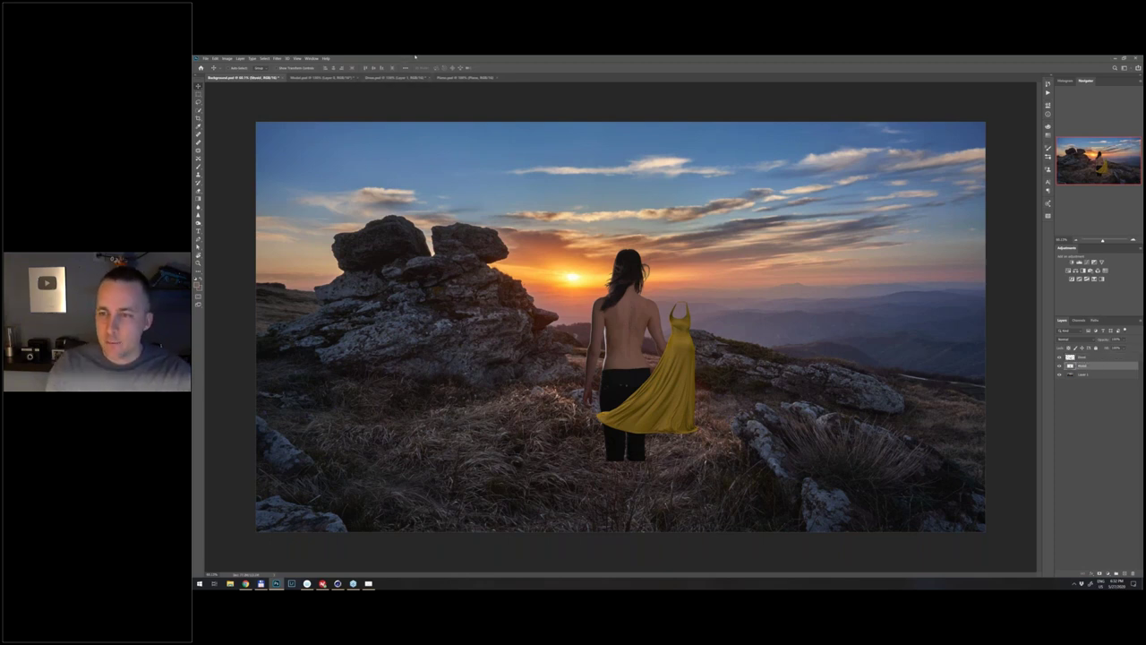
left_click(1092, 356)
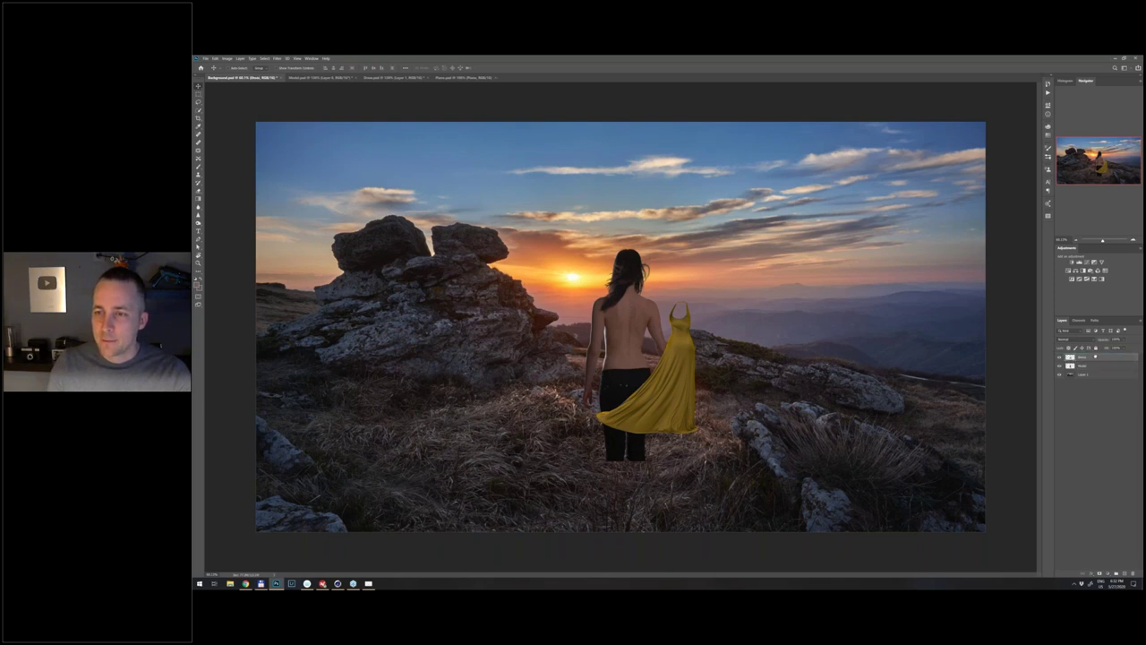
left_click_drag(1094, 356, 1080, 361)
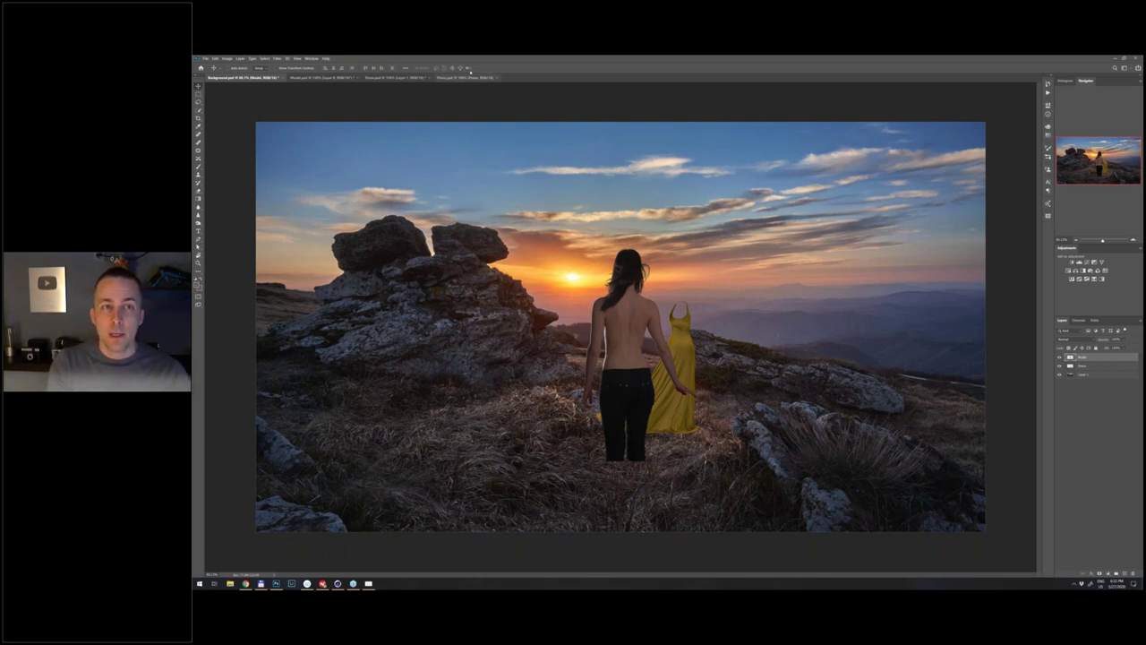
- Copy the piano from its own document into the sunset background document and place it to the right of the dress
left_click(468, 77)
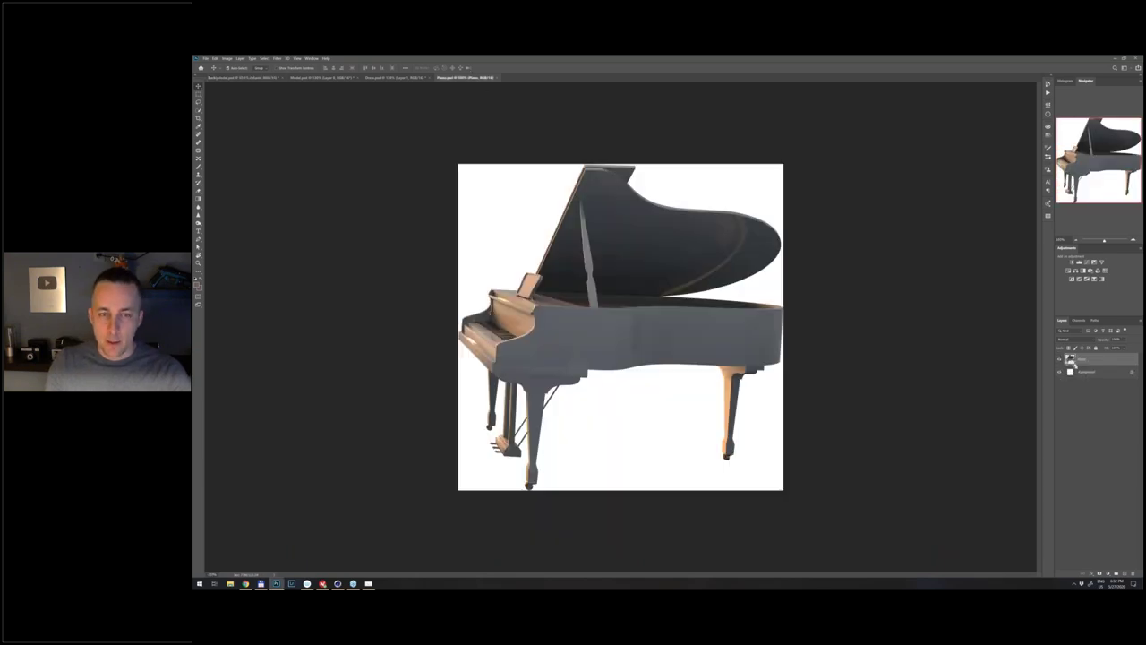
key("ctrl+Tab")
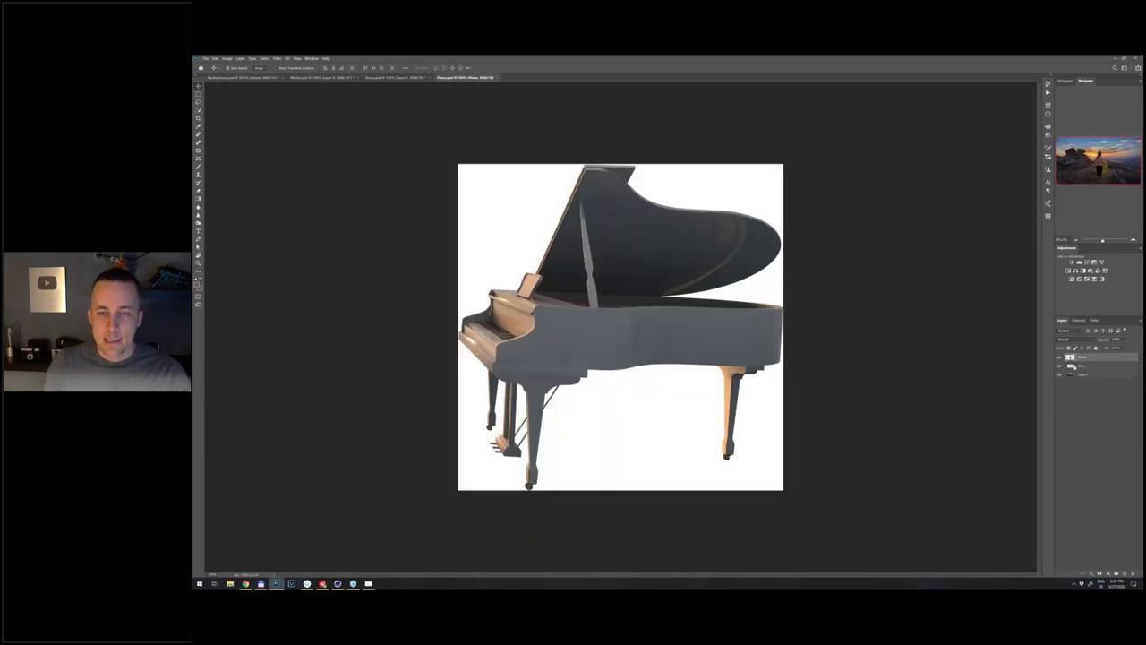
key("ctrl+Tab")
key("ctrl+v")
left_click_drag(618, 332, 785, 351)
key("ctrl+0")
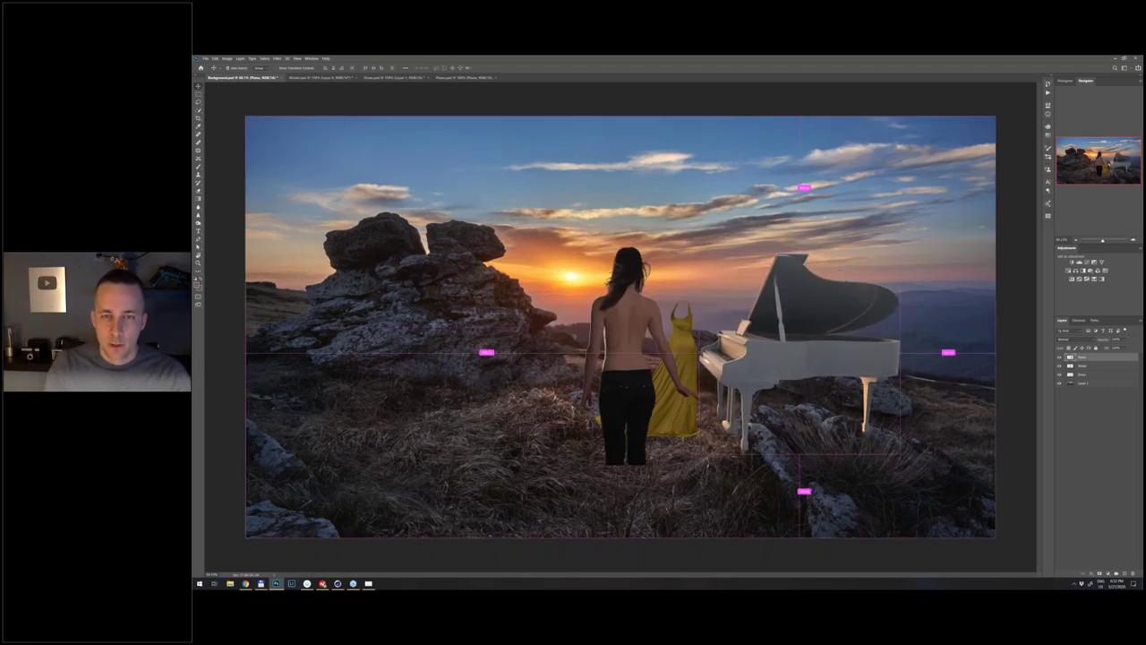
- Nudge the piano down in small increments to seat its front leg on the grass beside the rocks
scroll(760, 332, "up", 3)
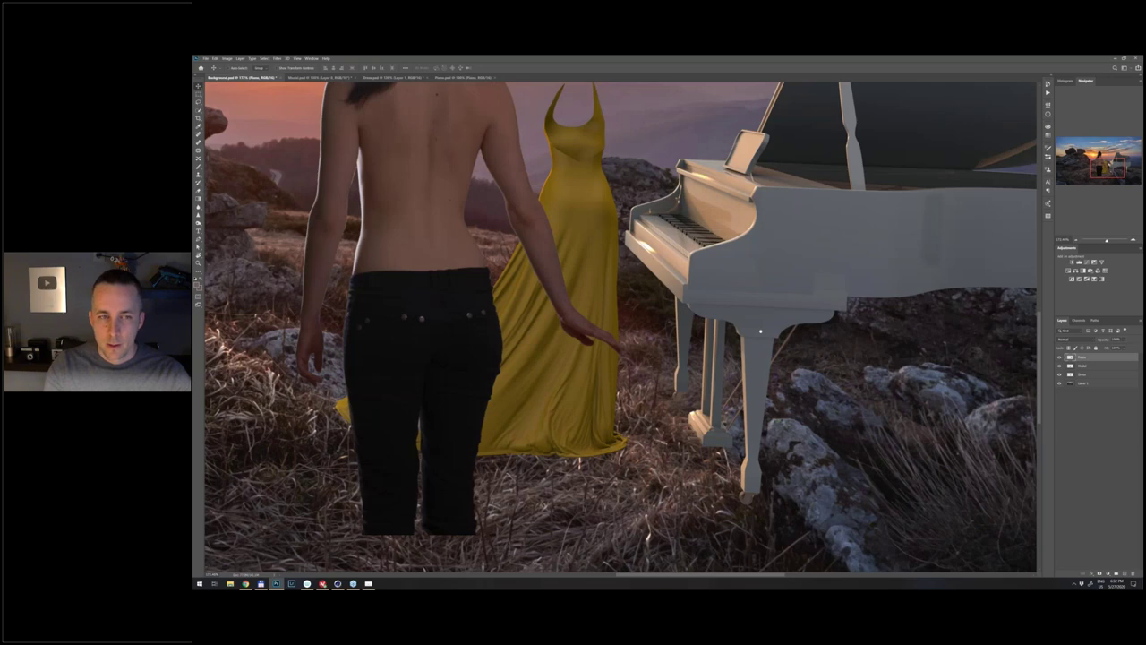
scroll(760, 331, "down", 3)
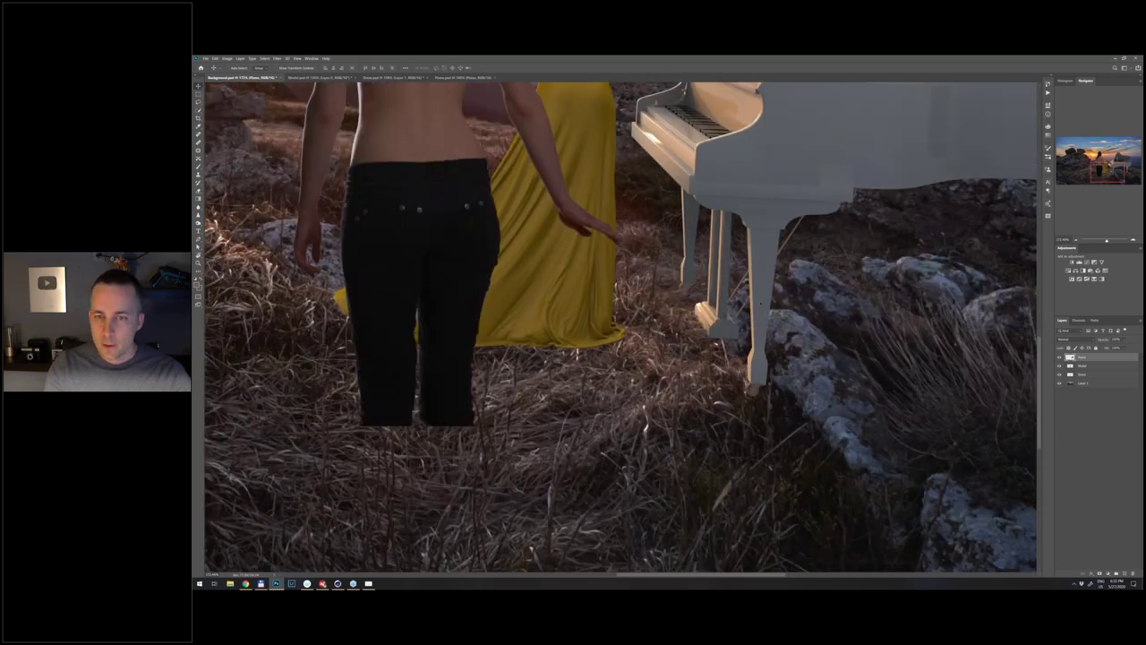
key("Down")
key("Down")
key("Down")
key("Down")
key("Down")
key("Down")
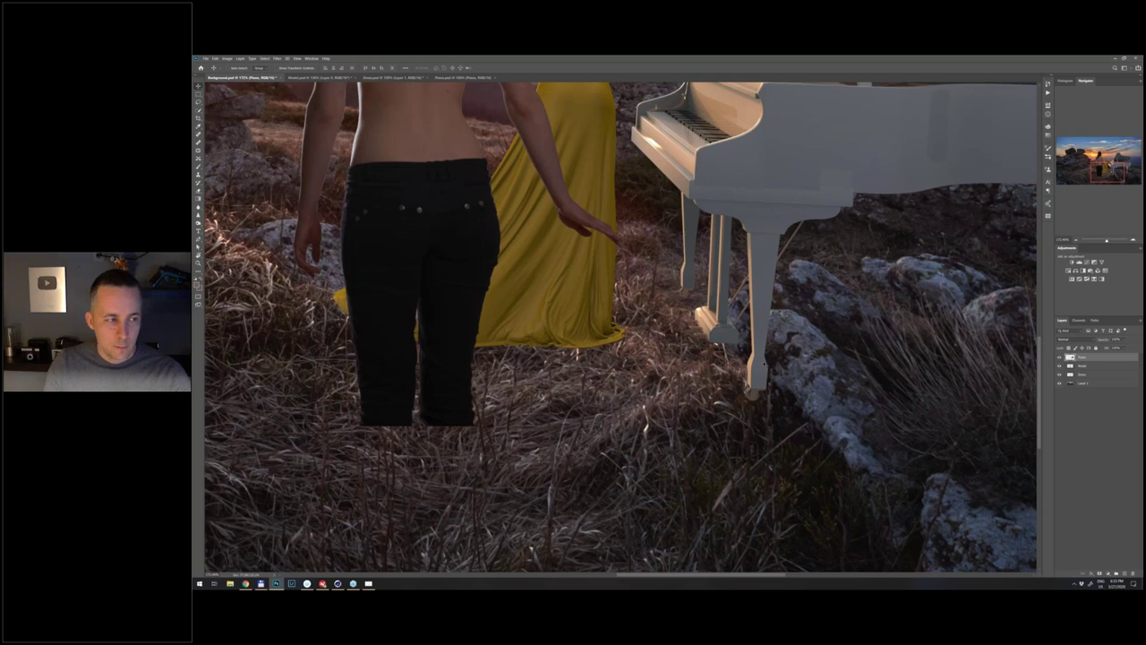
key("Down")
key("Down")
key("Down")
key("Down")
key("Down")
key("Down")
key("ctrl+0")
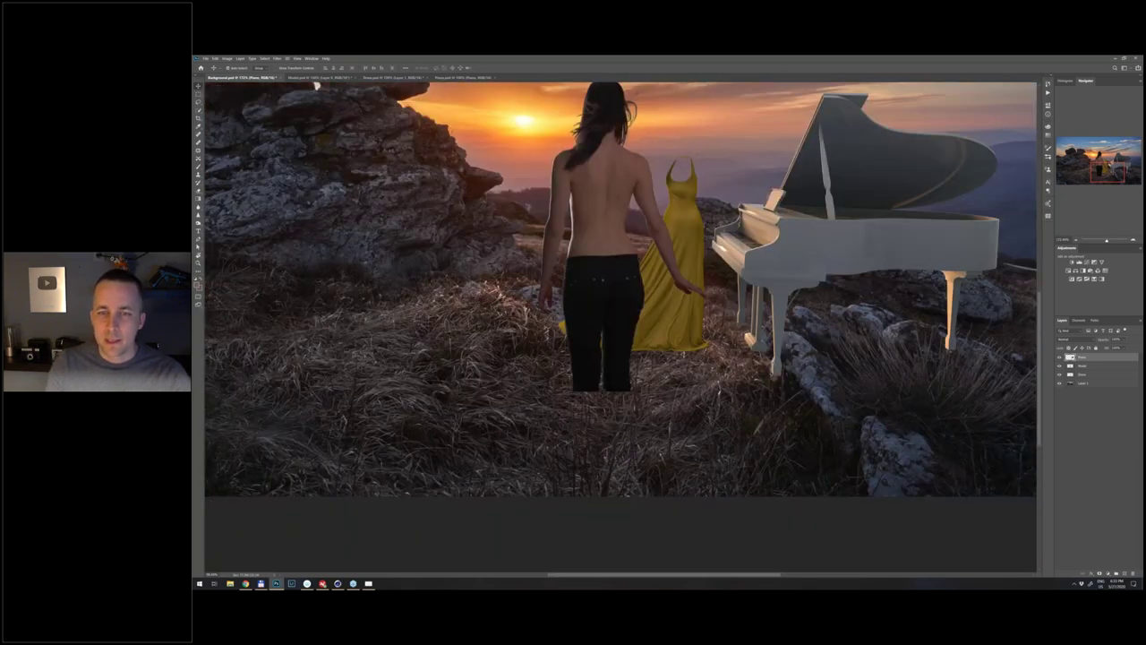
key("ctrl+0")
key("Down")
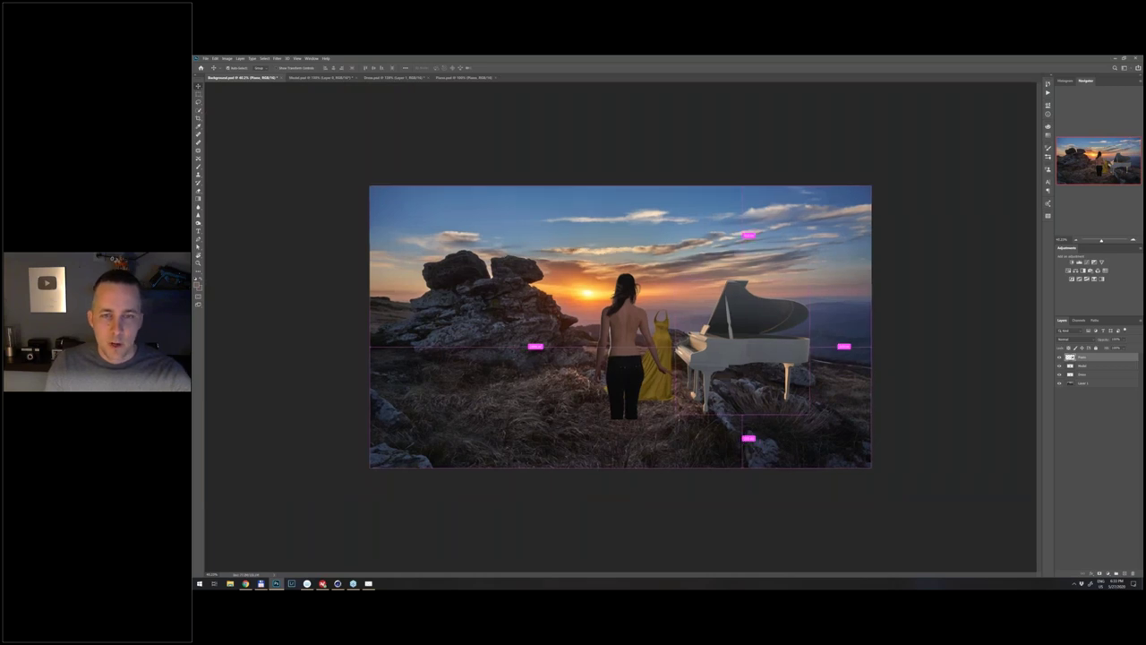
- Move the Piano layer below the Dress layer and make the Model layer active
scroll(620, 326, "up", 1)
scroll(621, 326, "up", 1)
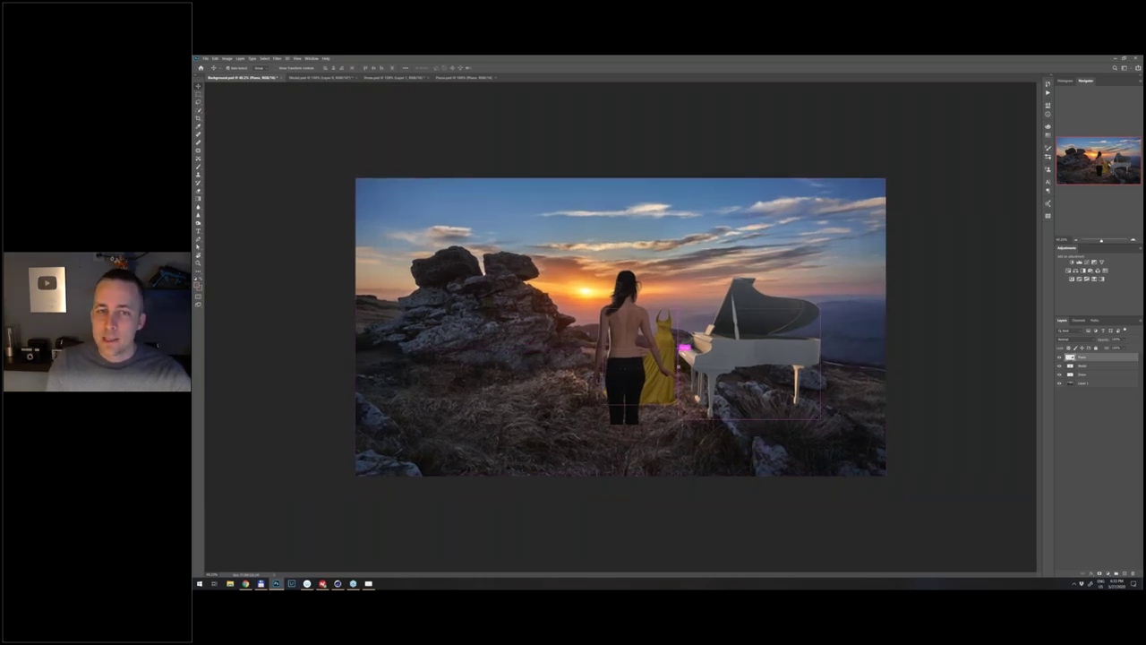
scroll(672, 366, "up", 5)
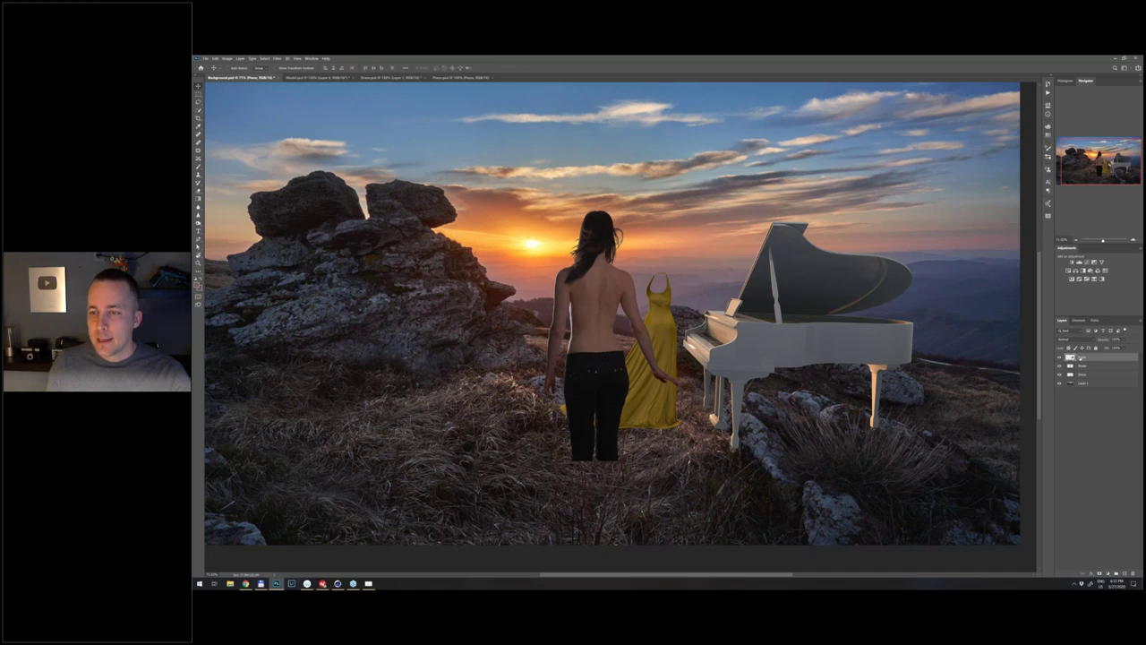
left_click(1086, 374)
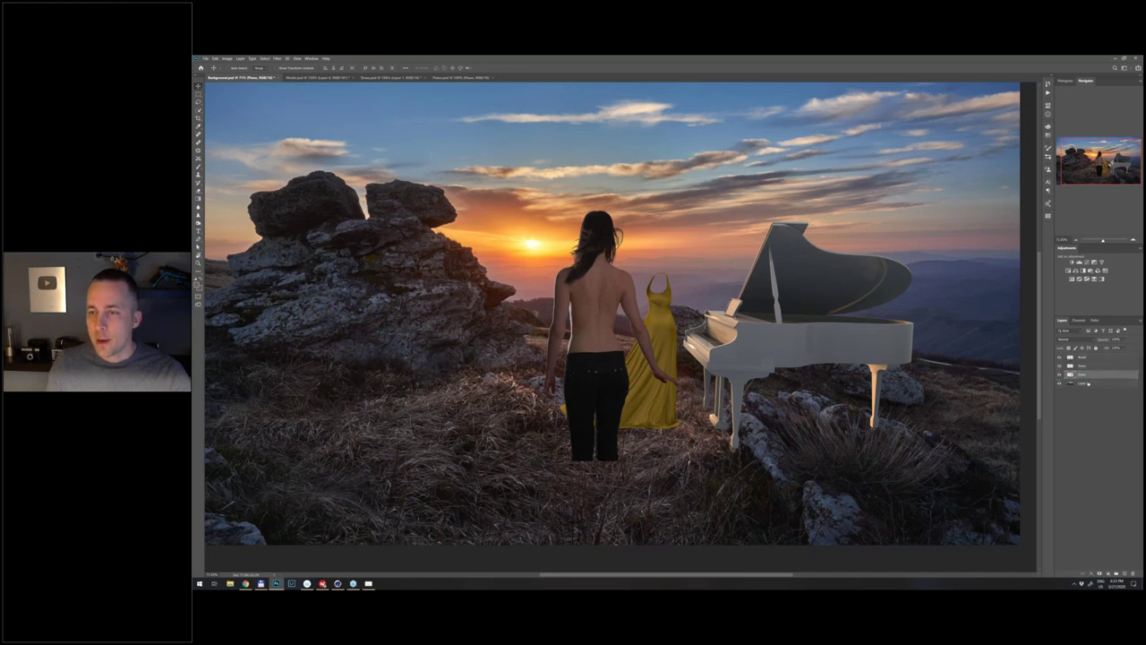
left_click(1089, 357)
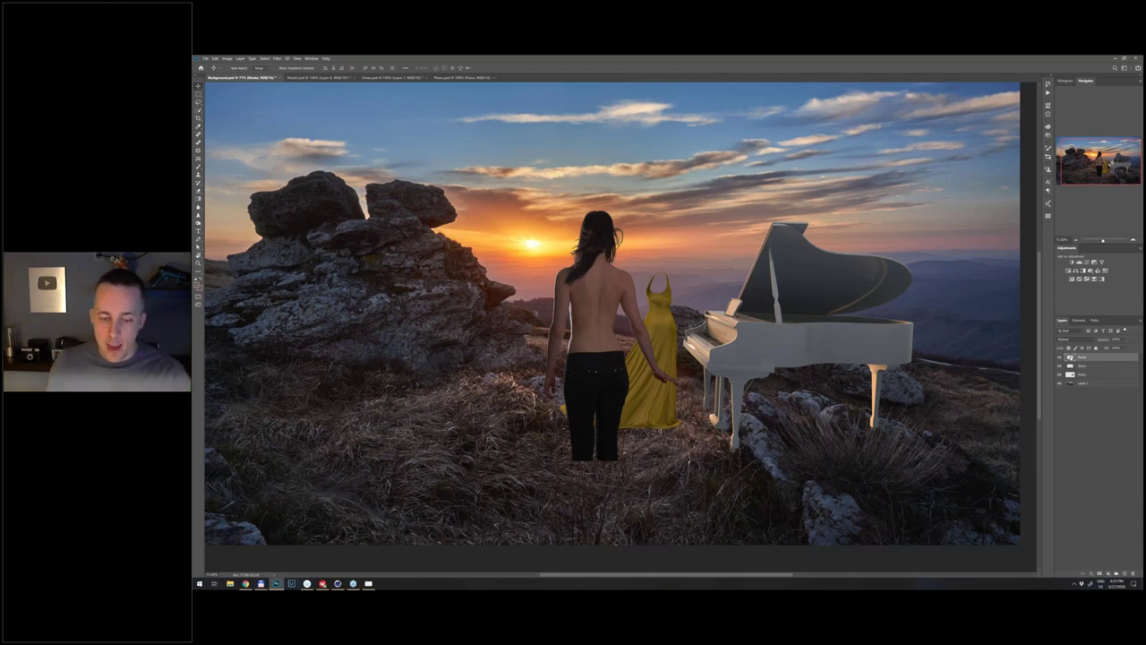
- Duplicate the Model layer, keeping only the copy visible, and scale the copy down to a tiny figure
key("ctrl+j")
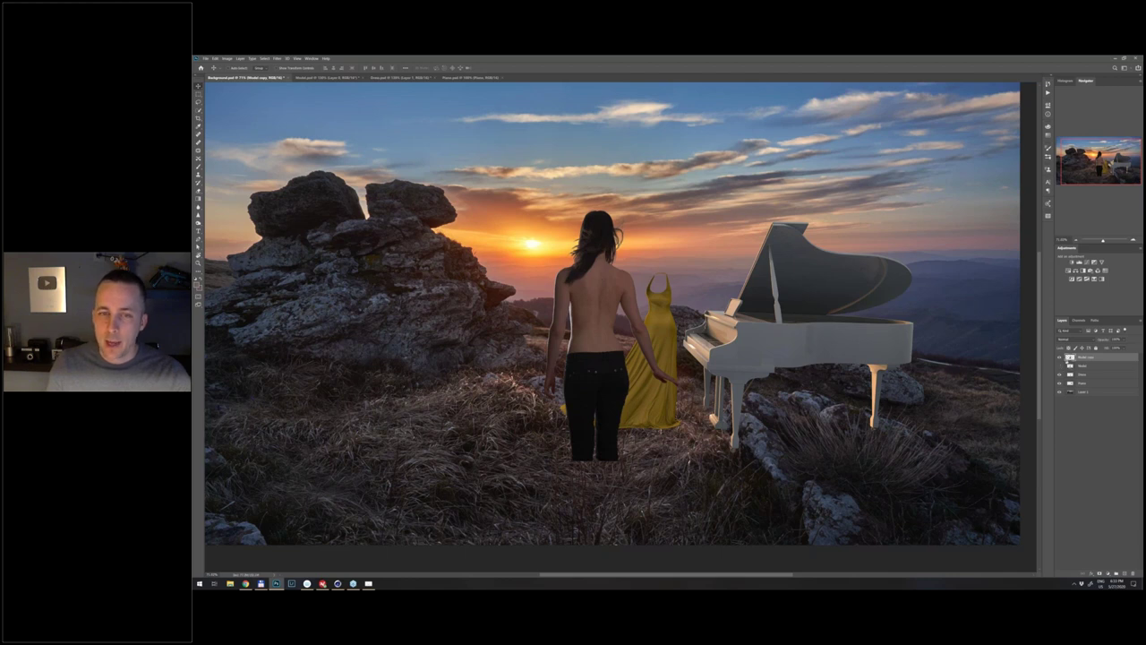
key("ctrl")
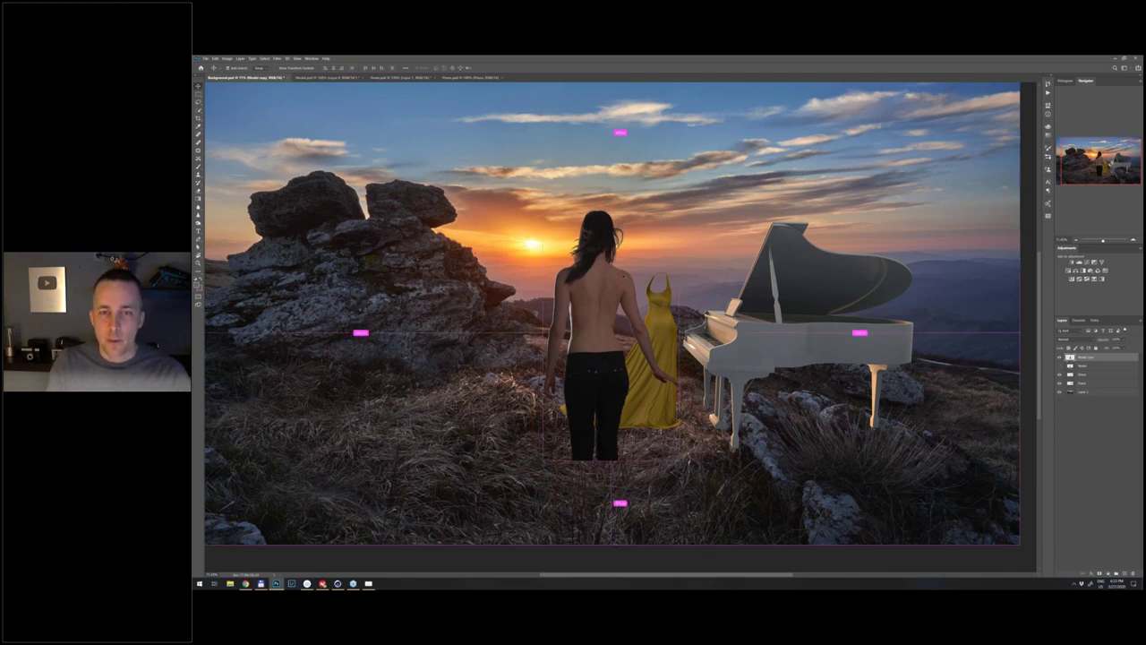
key("ctrl+t")
left_click_drag(677, 205, 623, 313)
key("Return")
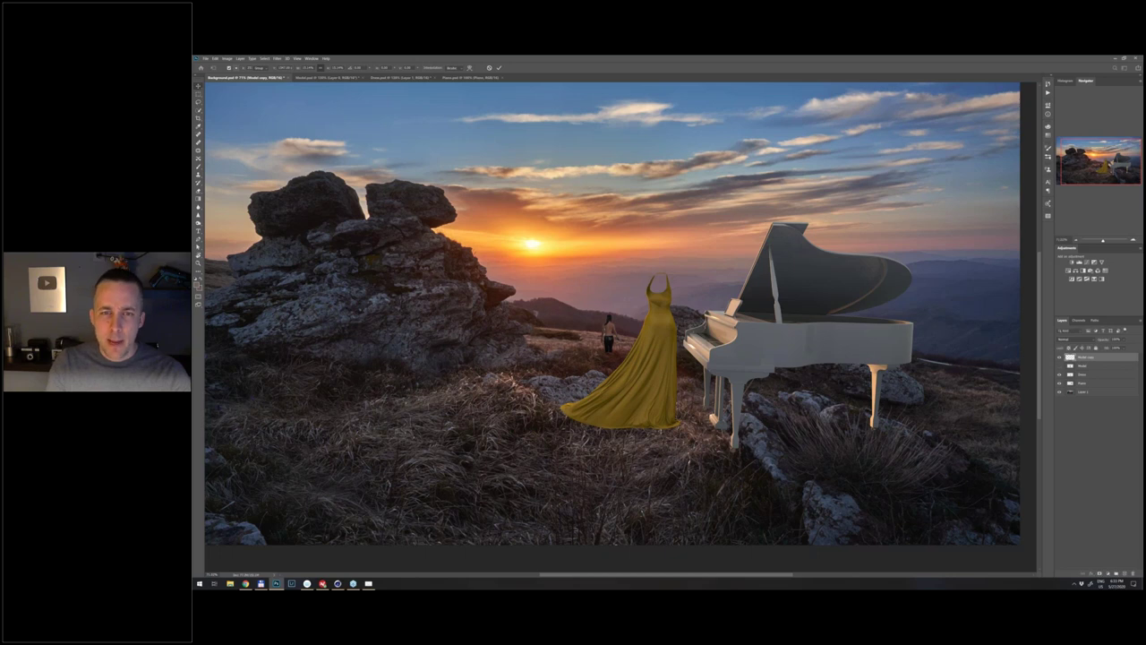
- Place the tiny model copy over the dress, enlarge it to full figure size and inspect its detail up close
left_click_drag(621, 329, 663, 297)
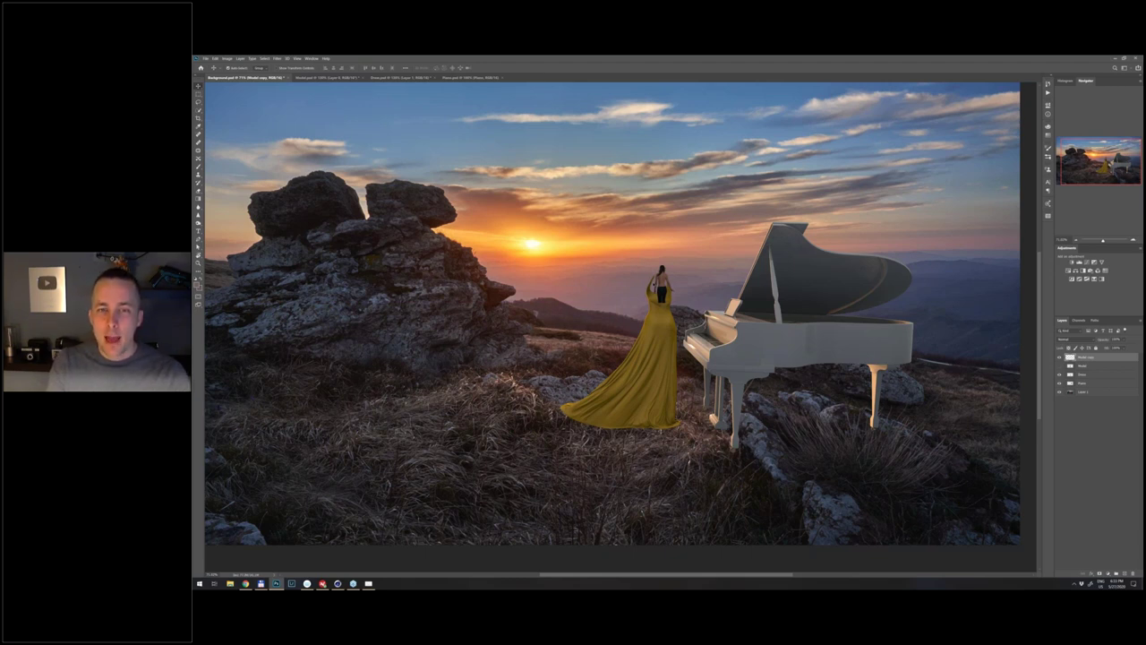
key("ctrl+t")
left_click_drag(675, 265, 691, 235)
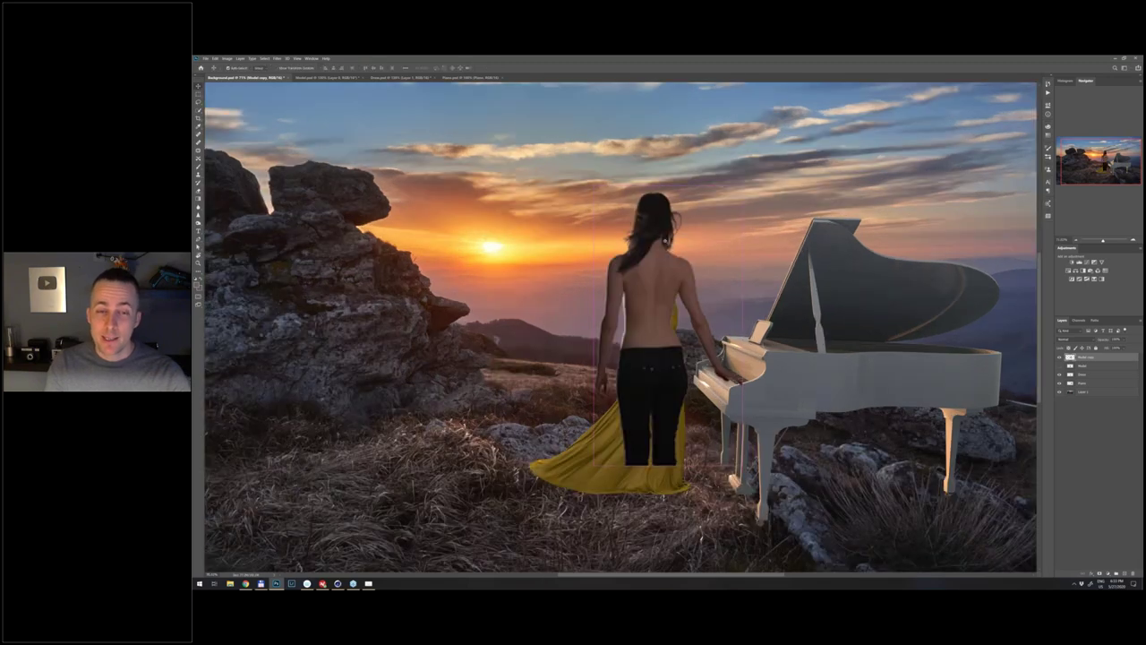
key("ctrl+plus")
key("ctrl+plus")
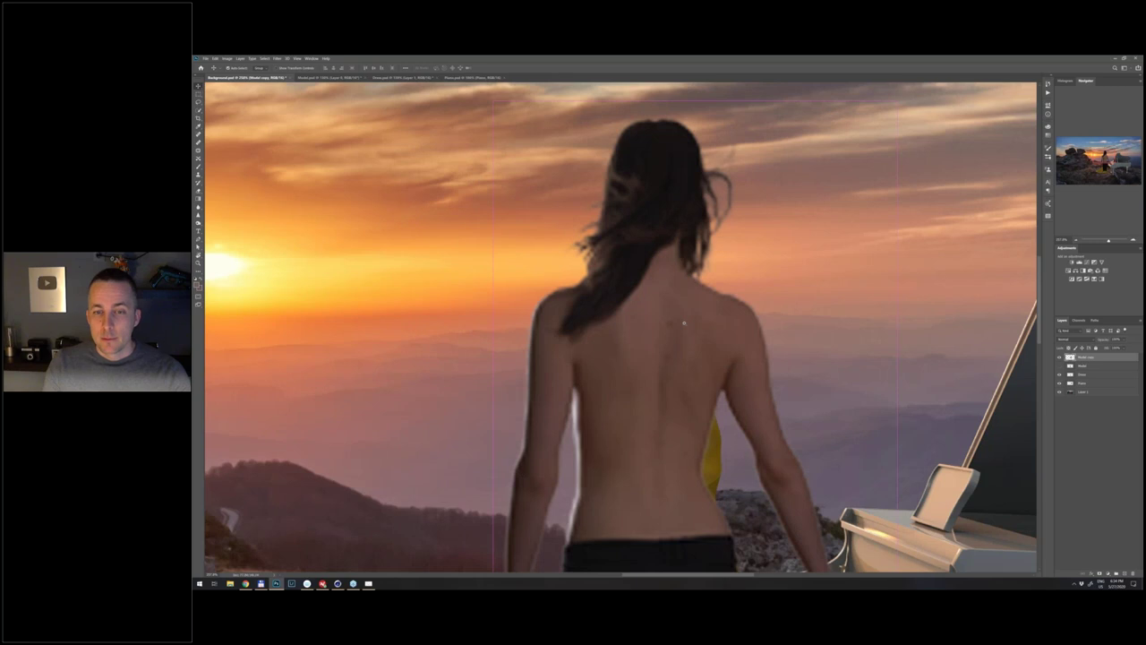
scroll(683, 322, "down", 2)
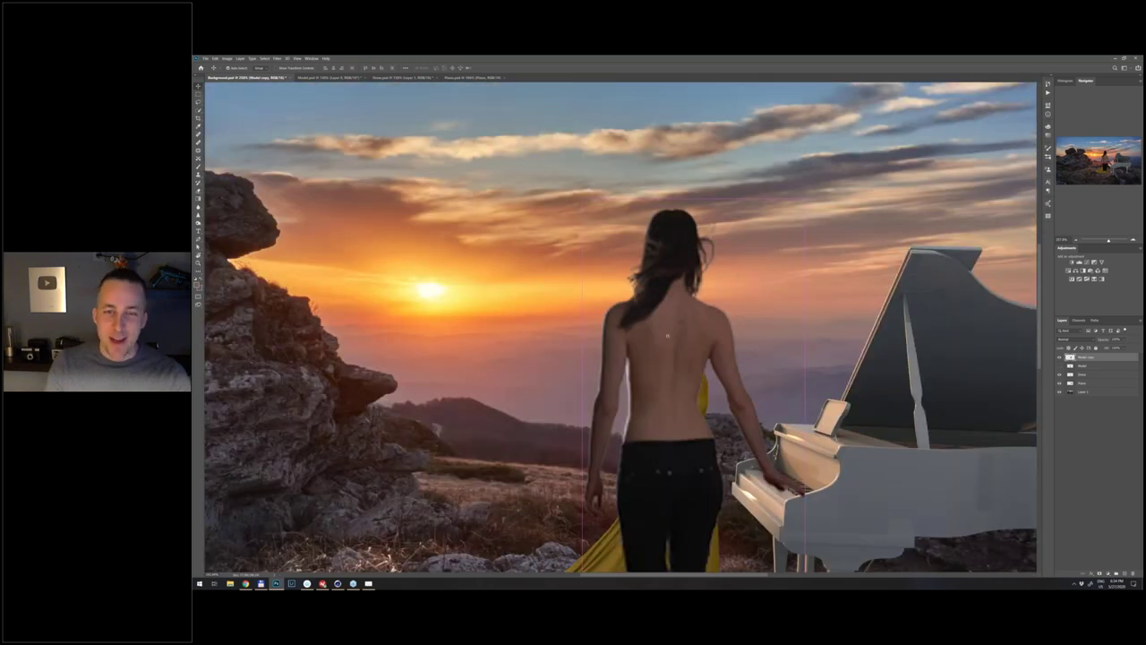
scroll(667, 336, "down", 2)
- Shrink the enlarged model copy again until it fits within the dress's bodice
key("ctrl")
key("ctrl+t")
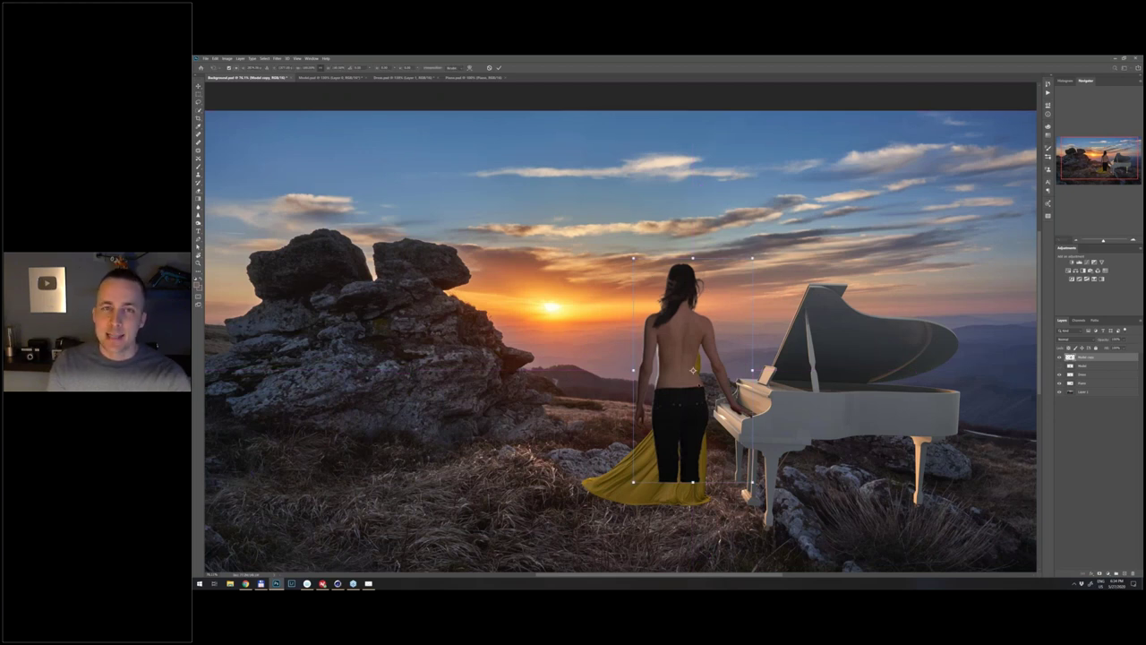
left_click_drag(753, 259, 705, 349)
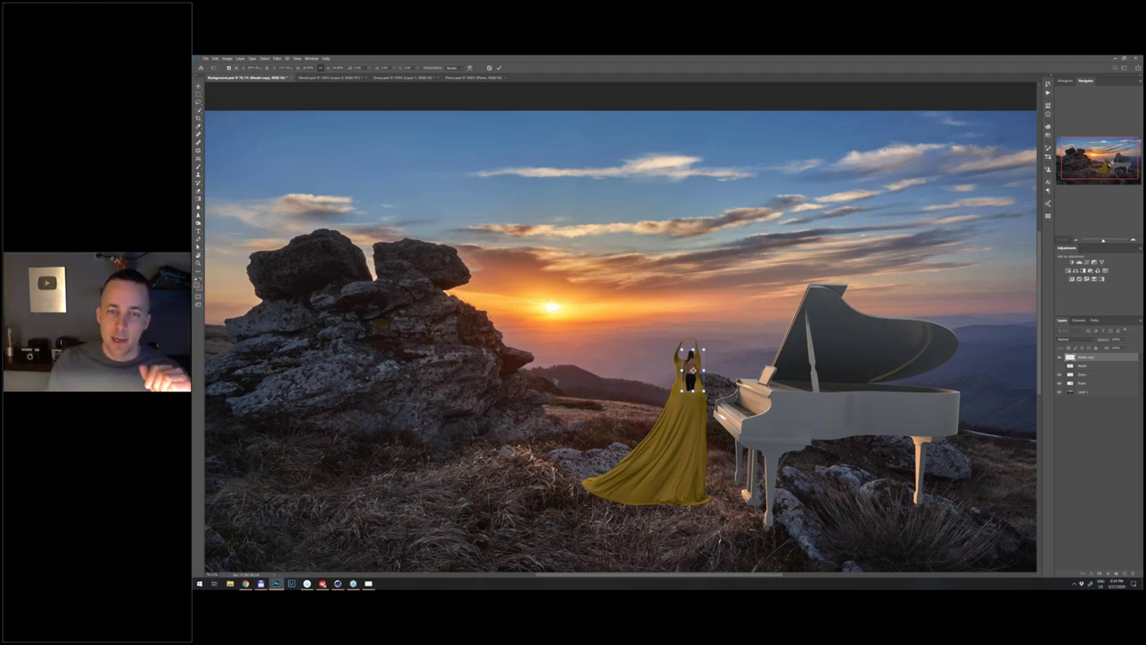
key("Return")
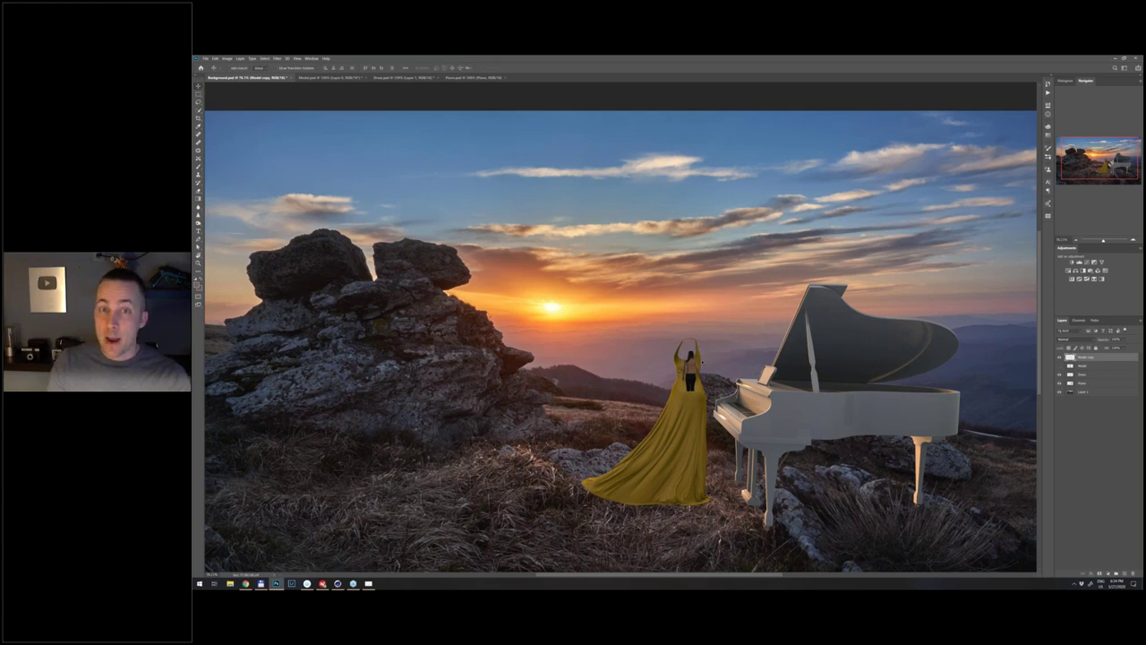
- Scale the small model copy back up beside the piano and examine the sharpness of her hair and back
left_click_drag(704, 366, 745, 273)
key("ctrl+t")
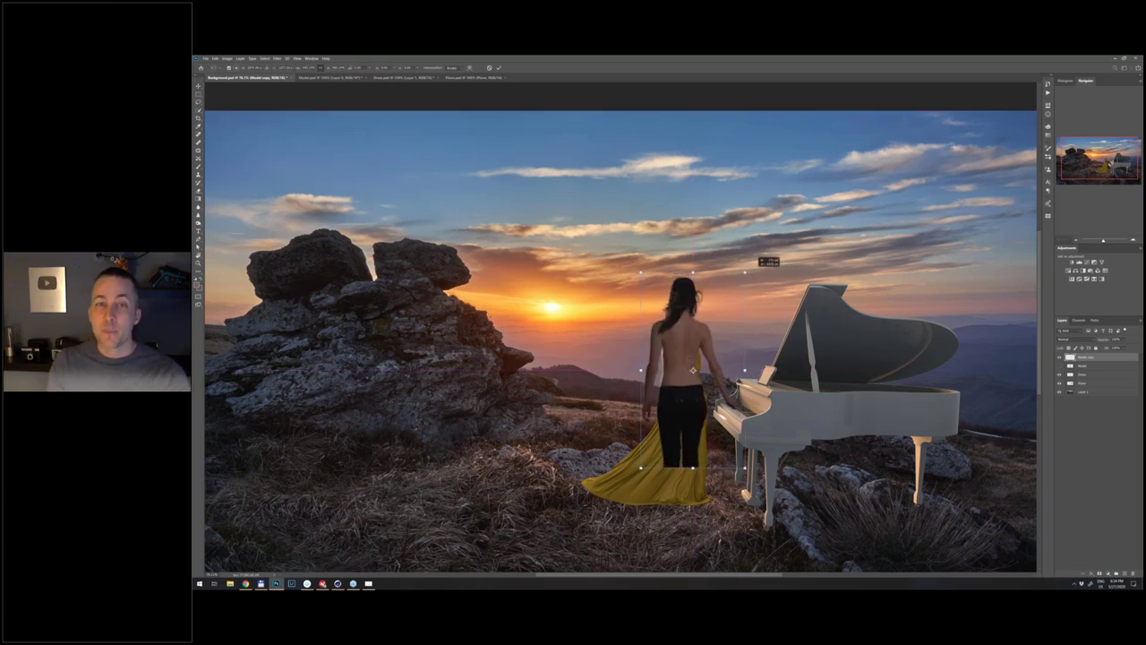
key("Return")
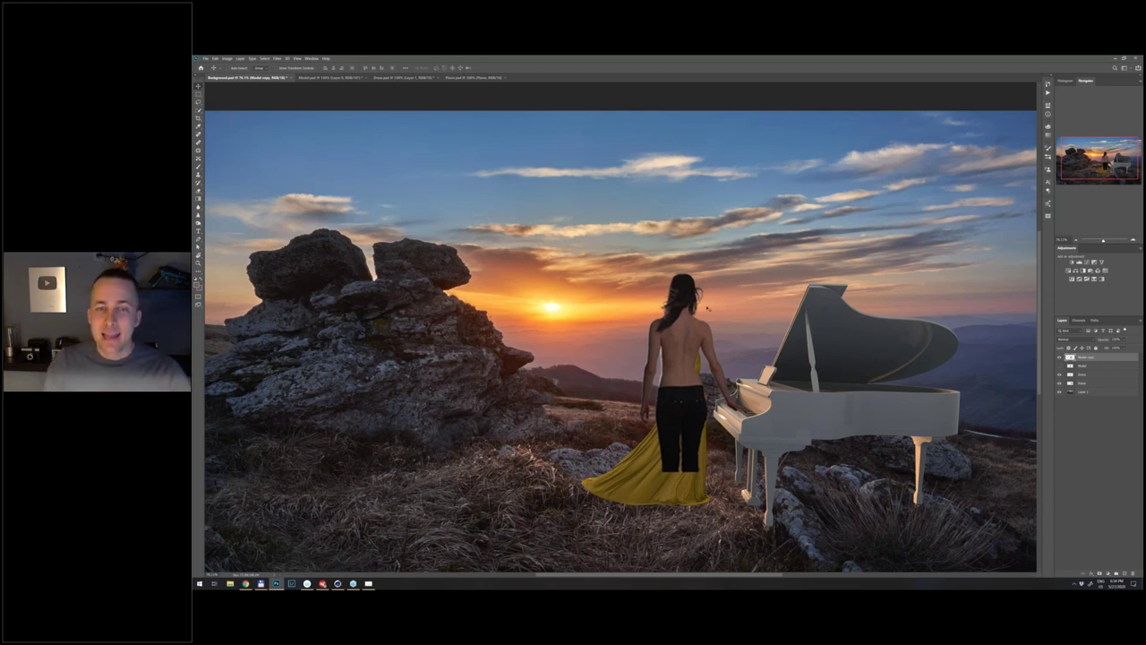
scroll(673, 319, "up", 1)
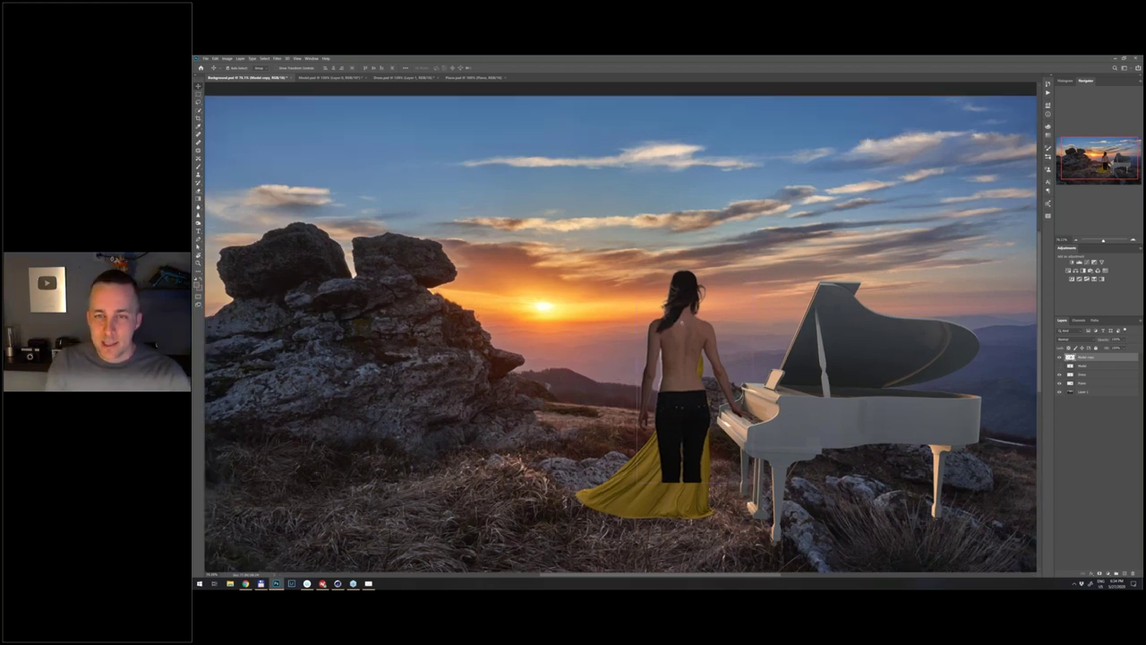
scroll(682, 320, "up", 3)
left_click_drag(698, 337, 652, 266)
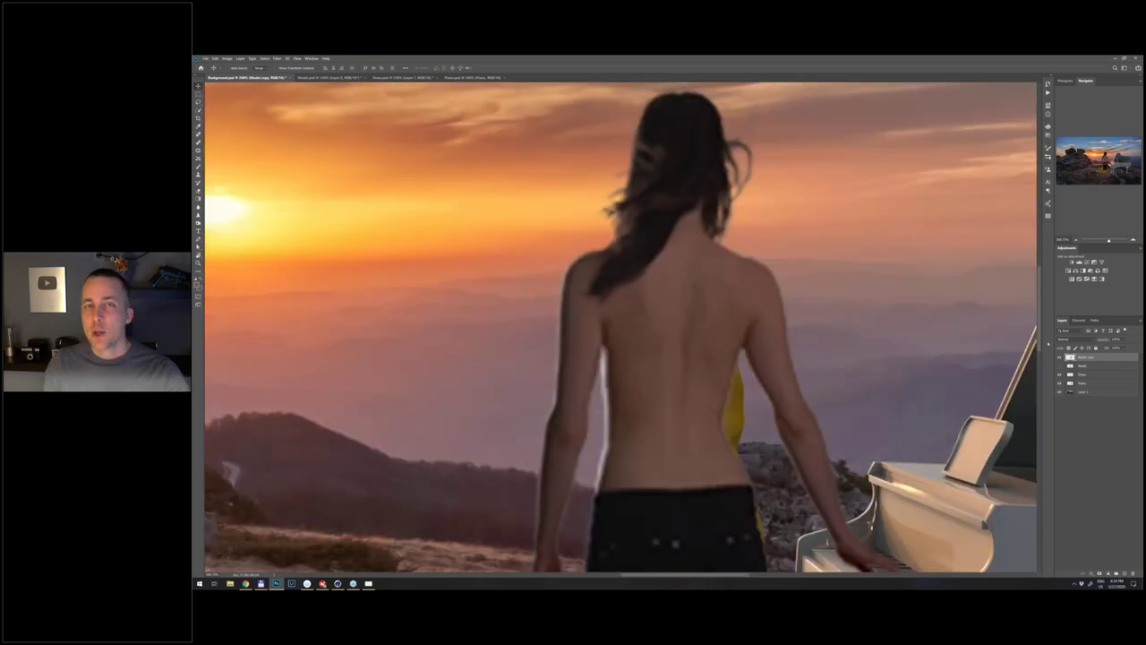
- Delete the degraded Model copy layer and make the original Model layer visible
left_click_drag(1110, 357, 1132, 573)
left_click(1060, 358)
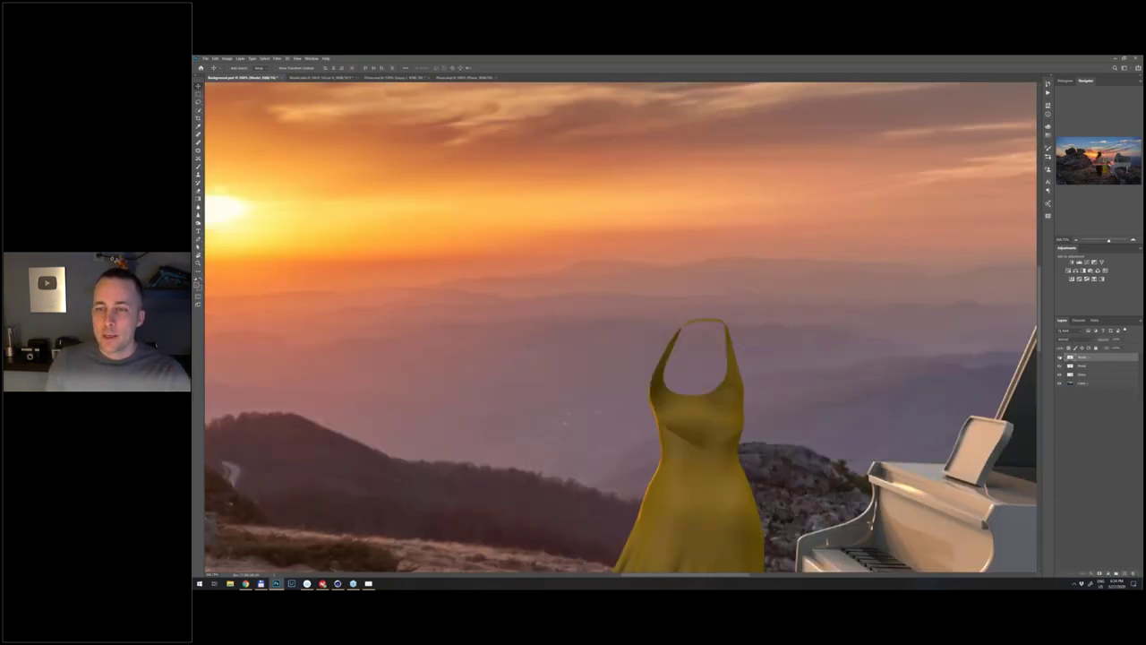
left_click(1061, 357)
scroll(731, 356, "down", 1)
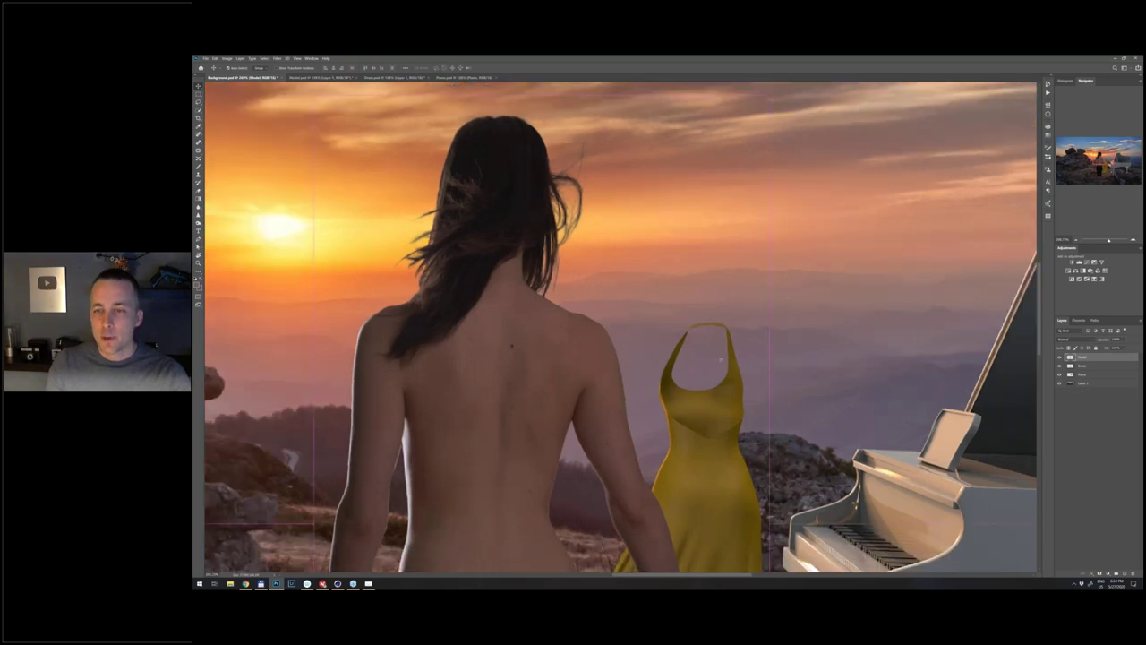
key("ctrl+0")
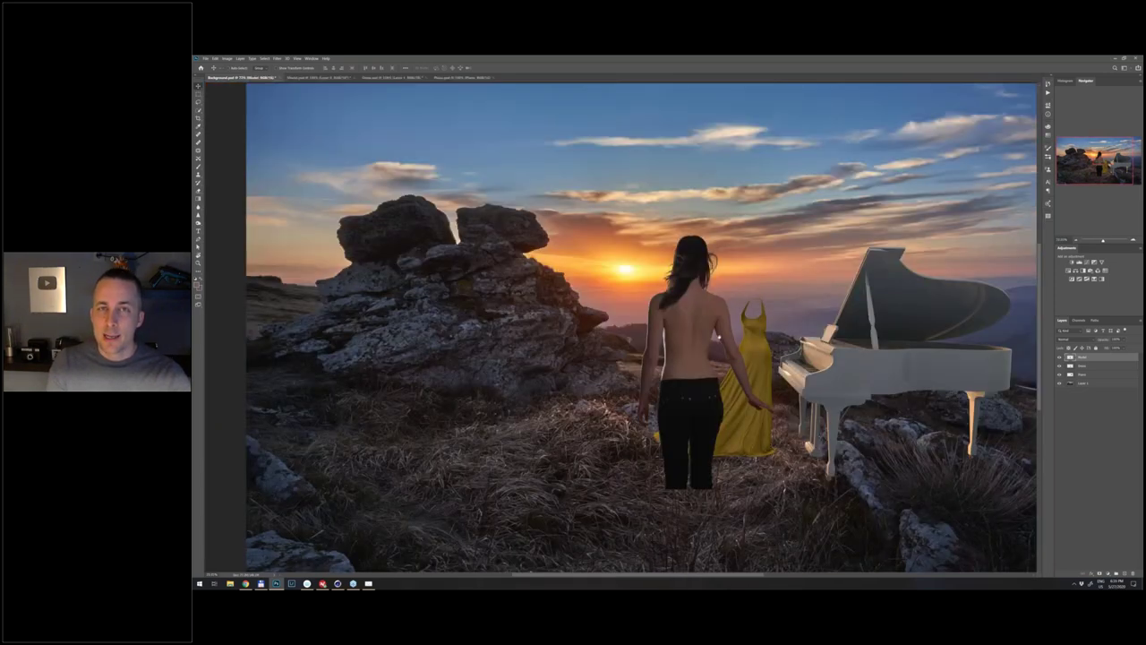
- Convert the Model layer to a smart object
left_click_drag(720, 337, 724, 326)
right_click(1099, 358)
left_click(1085, 183)
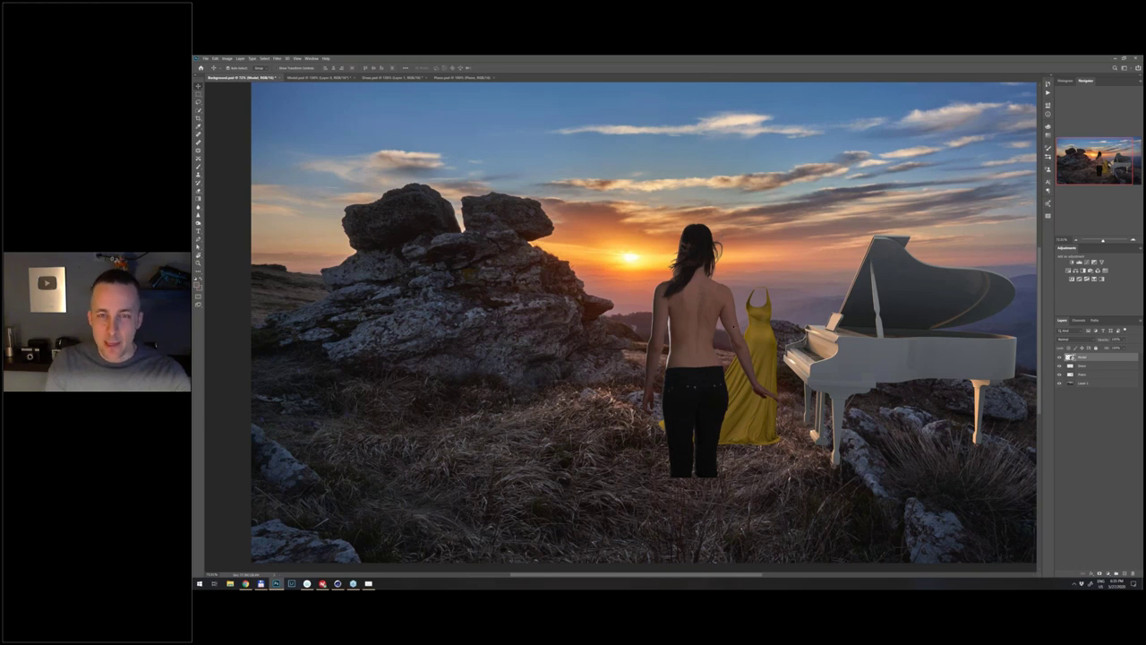
- Scale down the Model smart object and place it over the dress with her hand reaching the piano
key("ctrl+t")
left_click_drag(778, 224, 805, 208)
key("Return")
key("Return")
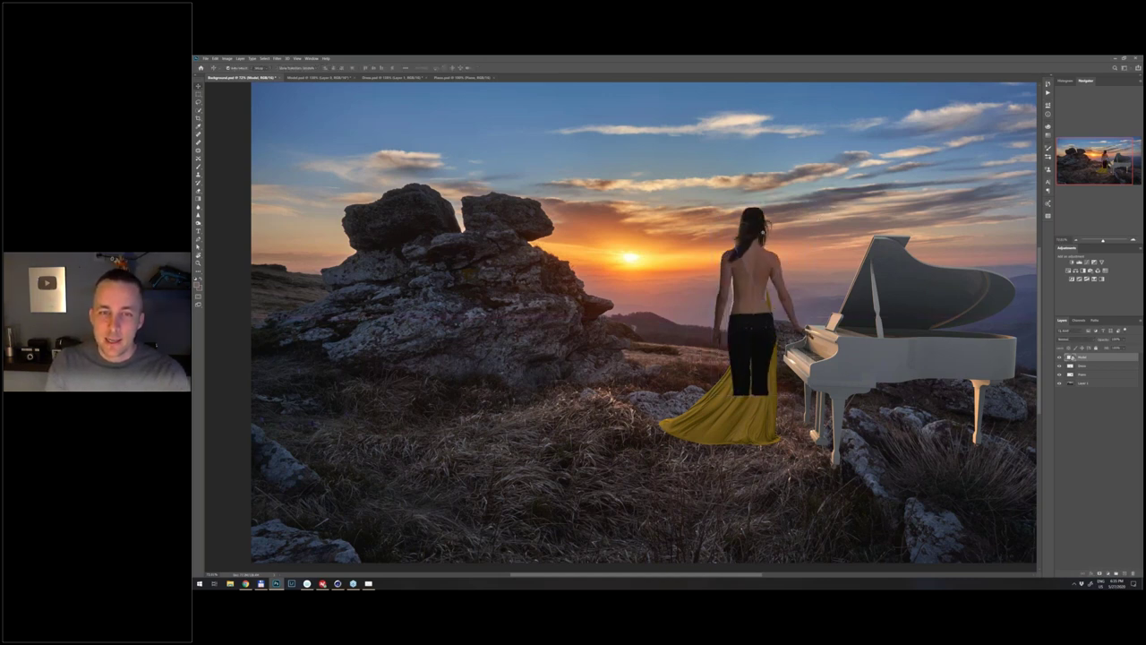
- Resize the Model over the dress and lower its layer opacity so the dress shows through
scroll(763, 232, "up", 7)
left_click_drag(694, 408, 587, 336)
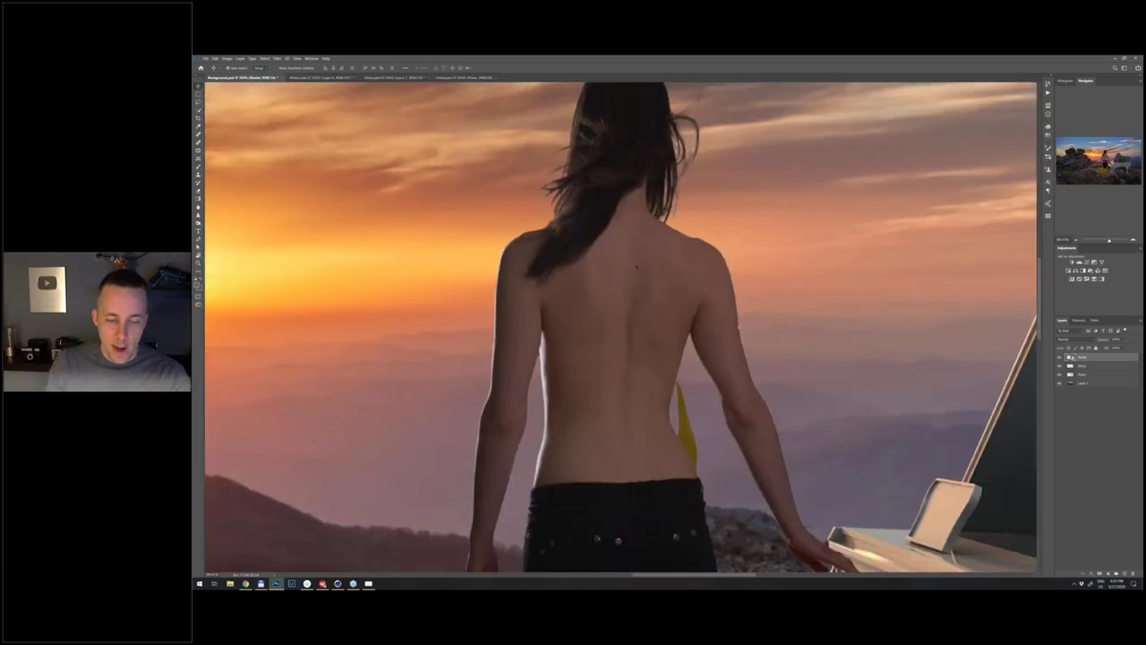
left_click_drag(739, 329, 731, 333)
scroll(732, 334, "down", 2)
key("ctrl+t")
left_click_drag(710, 346, 739, 386)
scroll(739, 386, "down", 2)
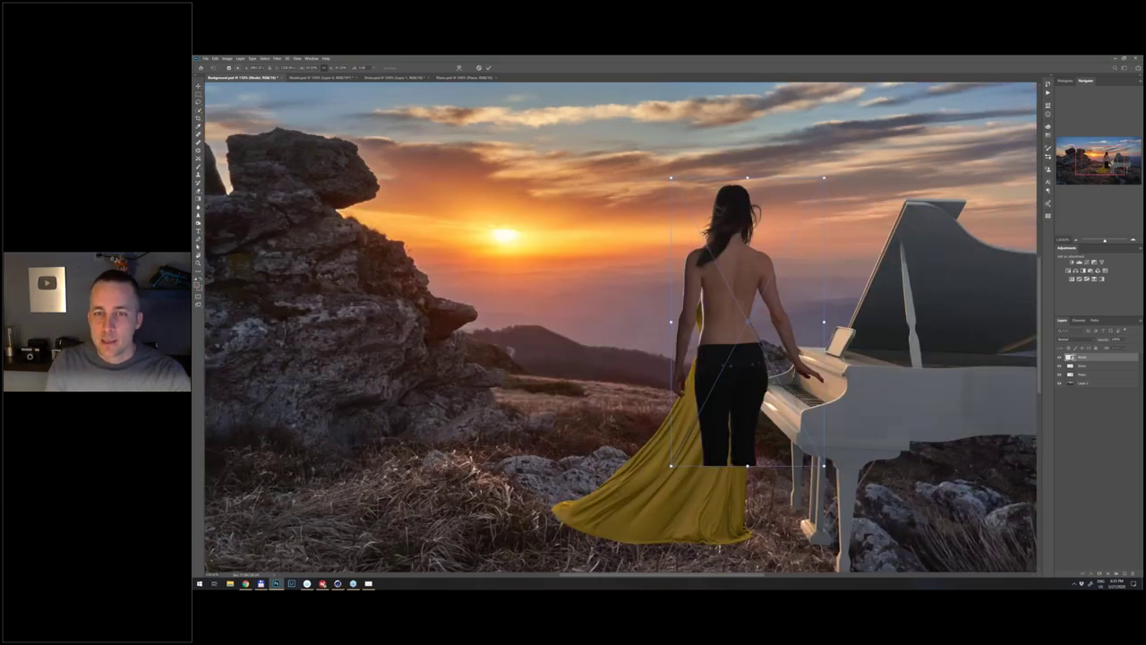
left_click_drag(797, 252, 785, 262)
left_click_drag(1105, 340, 1097, 344)
scroll(732, 358, "up", 2)
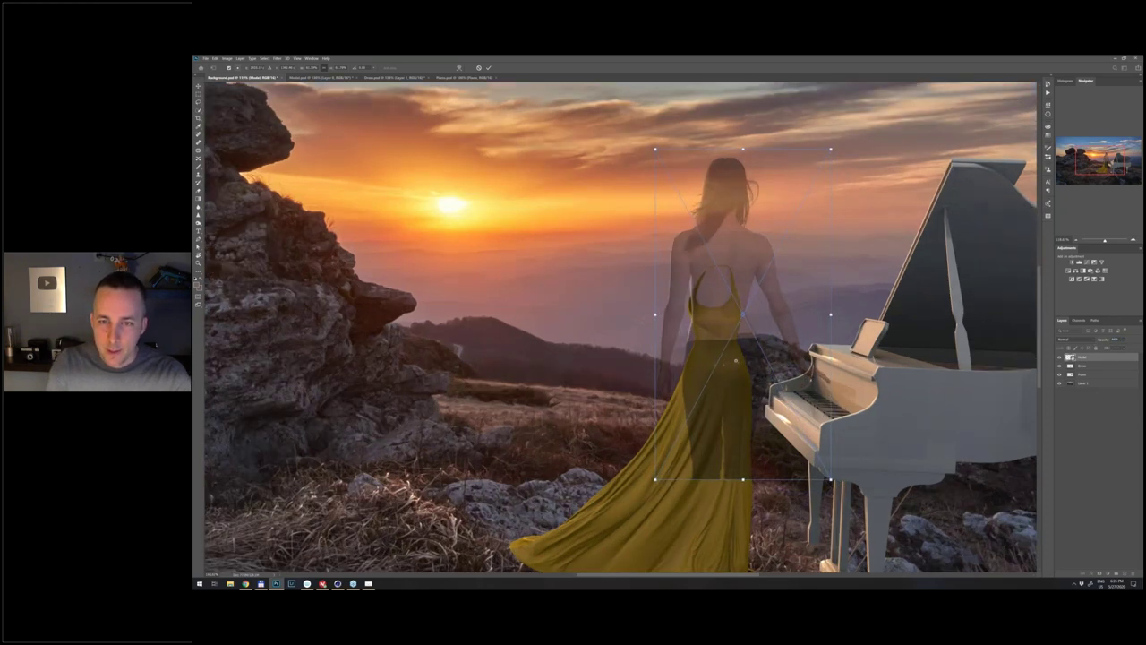
- Scale and nudge the semi-transparent Model until her shoulders, waist and hips line up with the dress
scroll(730, 359, "up", 2)
left_click_drag(778, 221, 762, 239)
left_click_drag(847, 104, 826, 141)
left_click_drag(786, 292, 787, 312)
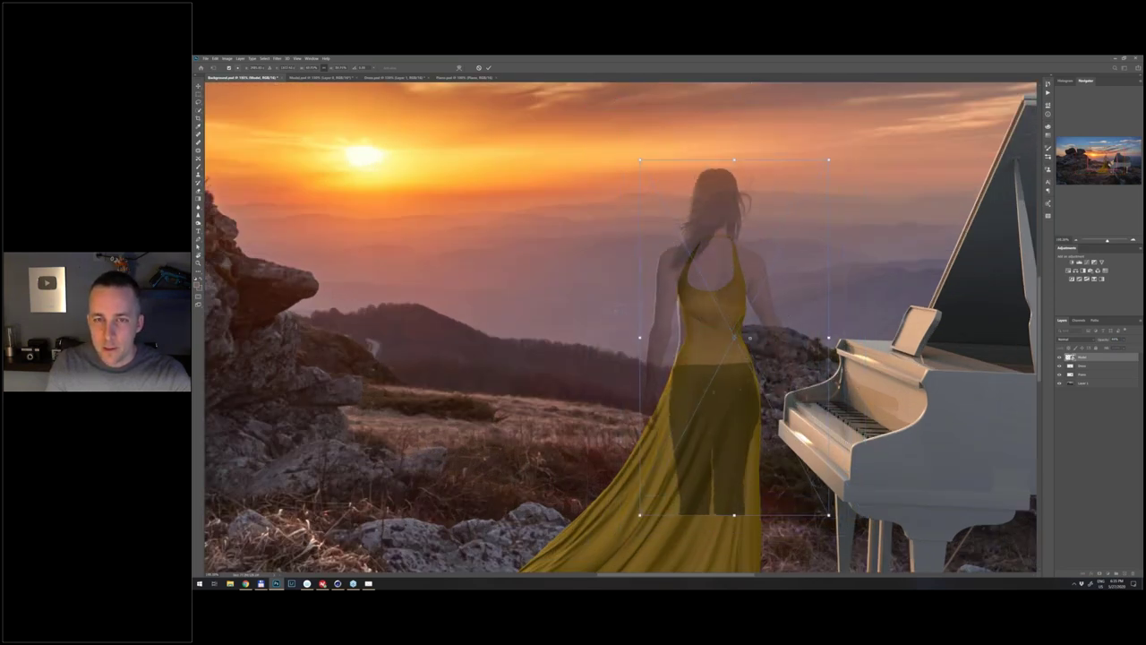
scroll(745, 339, "up", 2)
scroll(761, 340, "up", 1)
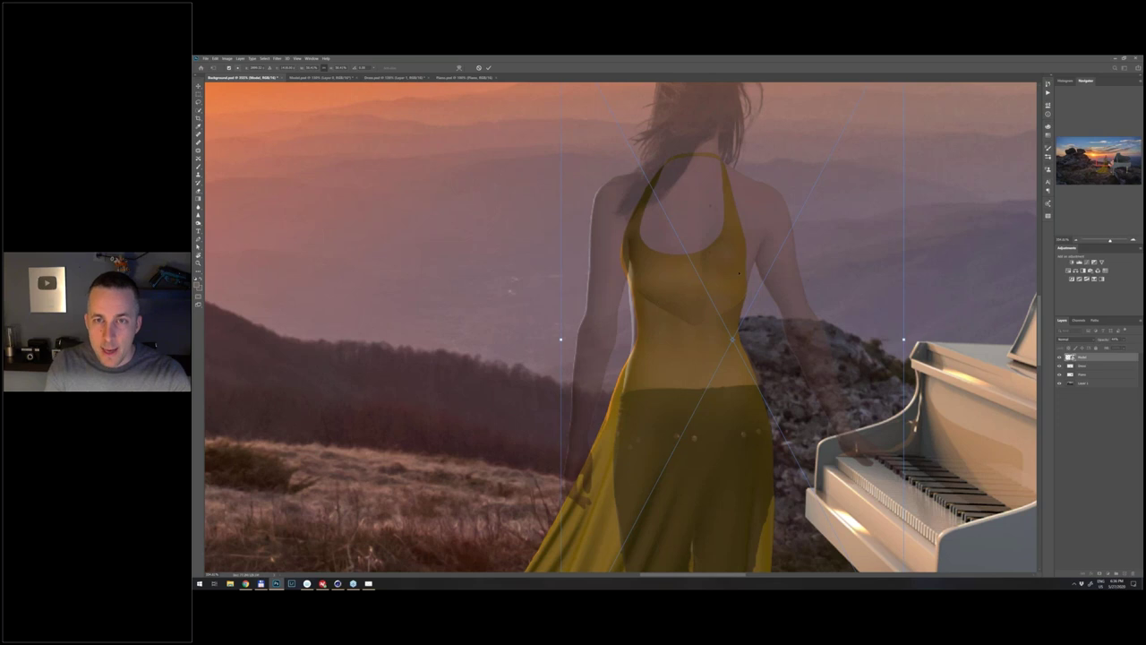
left_click_drag(717, 266, 703, 313)
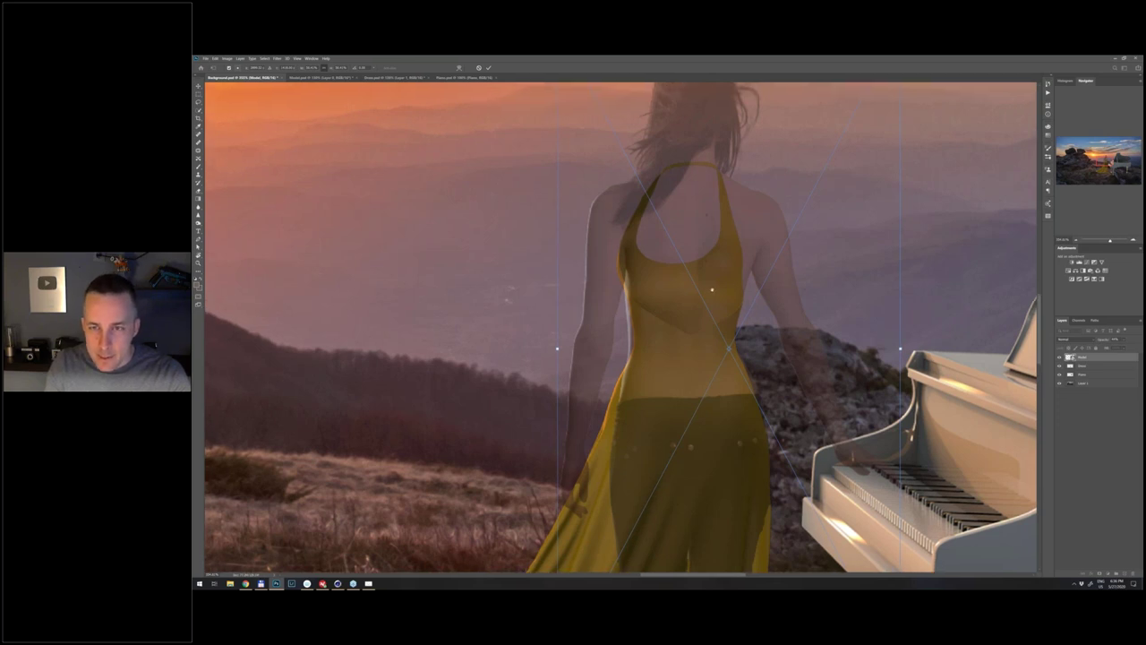
left_click_drag(891, 387, 885, 388)
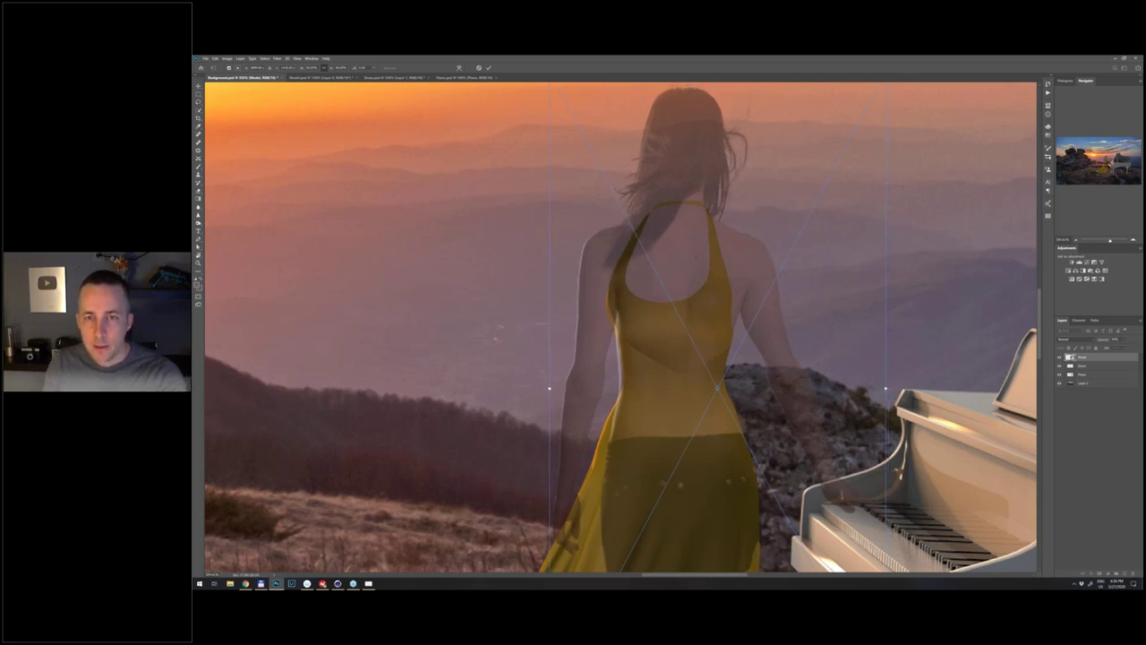
key("Up")
key("Left")
key("Return")
- Restore the Model layer to full opacity
scroll(754, 346, "down", 10)
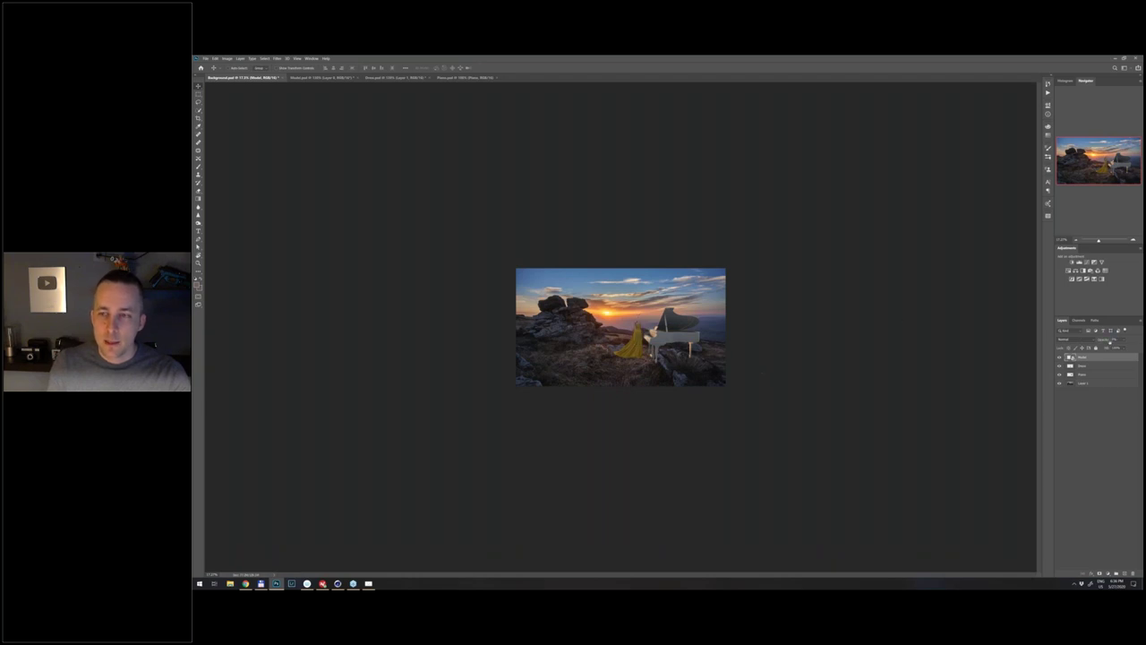
scroll(763, 372, "down", 2)
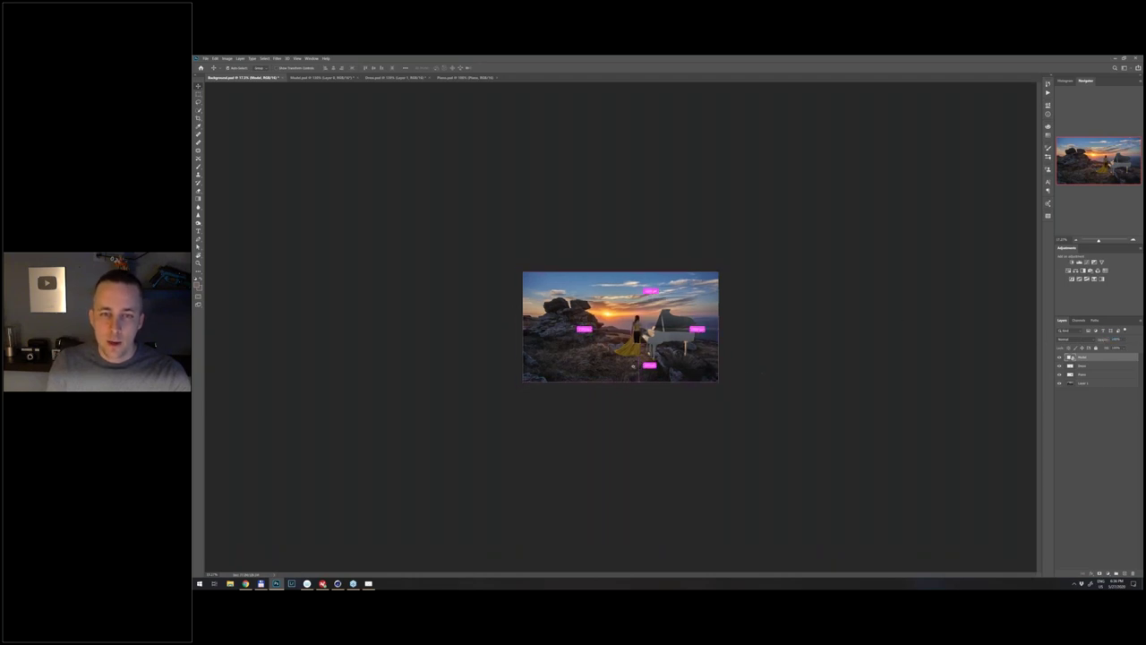
scroll(762, 373, "up", 10)
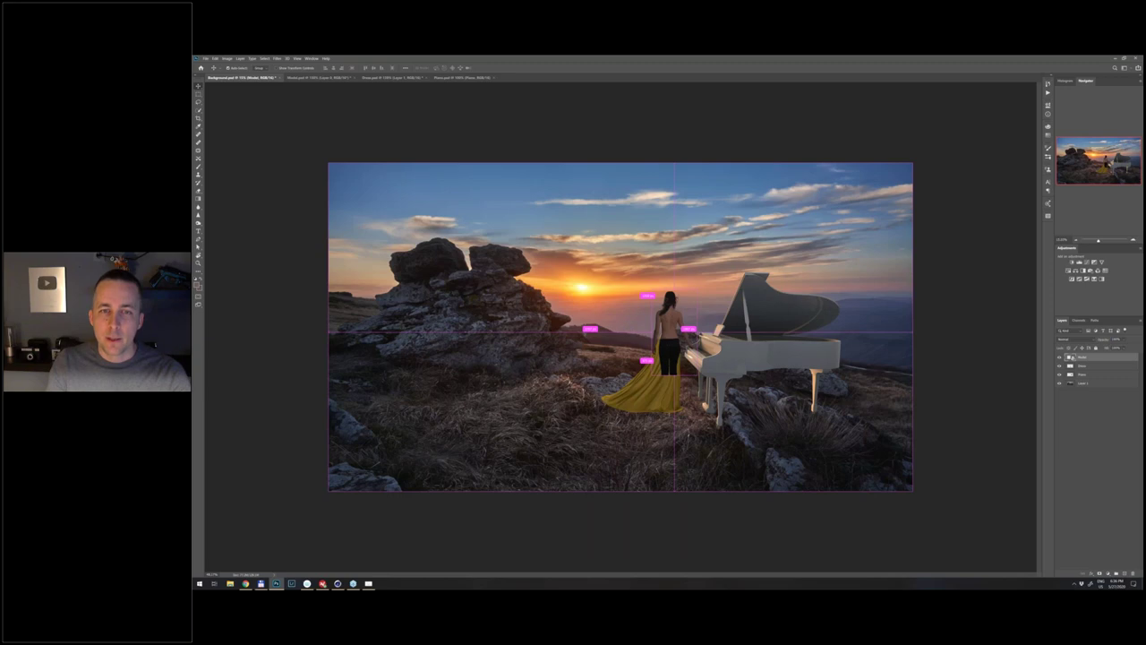
scroll(665, 465, "up", 2)
scroll(691, 165, "up", 2)
- Add a layer mask to the Model layer and paint out the black trousers to reveal the dress's skirt
left_click_drag(691, 166, 664, 430)
key("b")
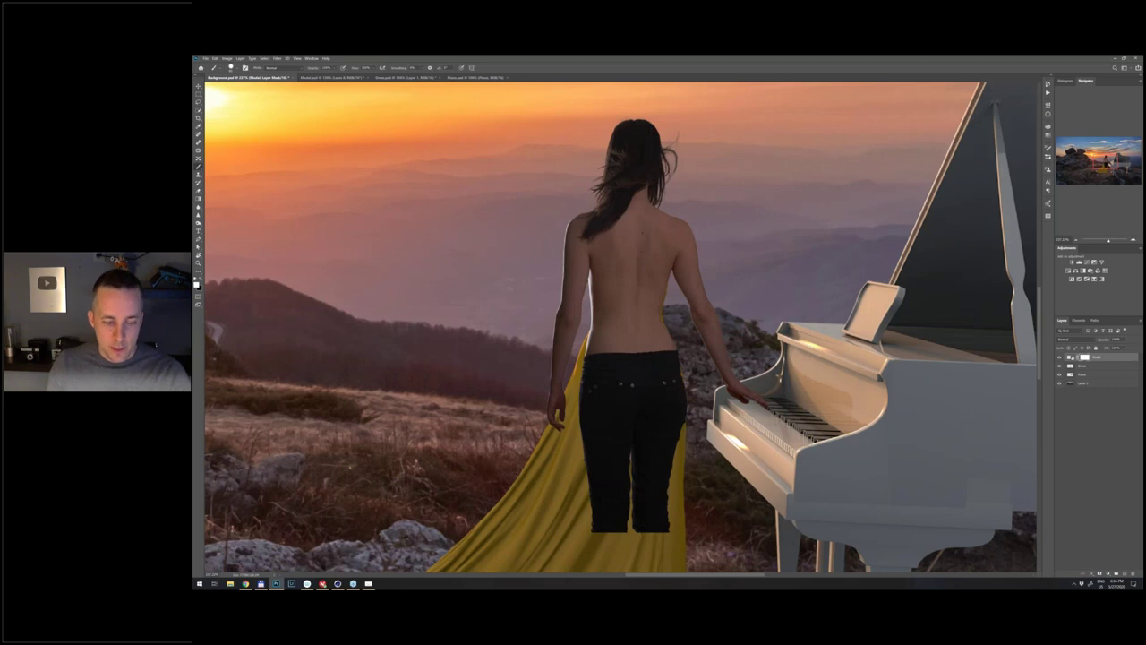
left_click_drag(668, 511, 615, 519)
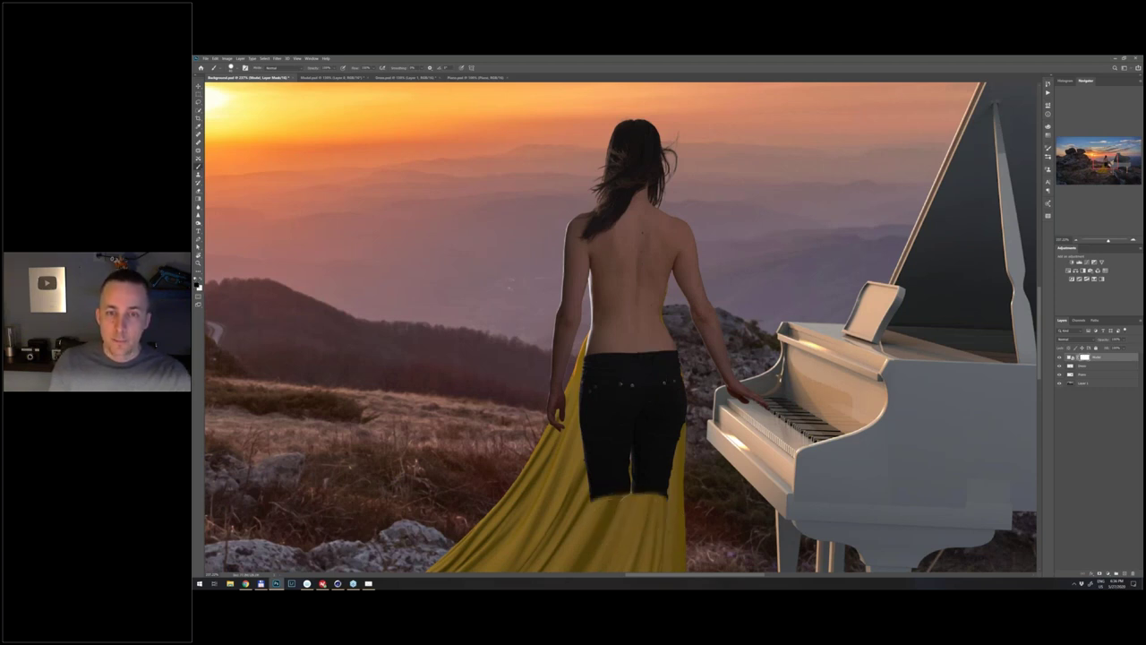
right_click(652, 332)
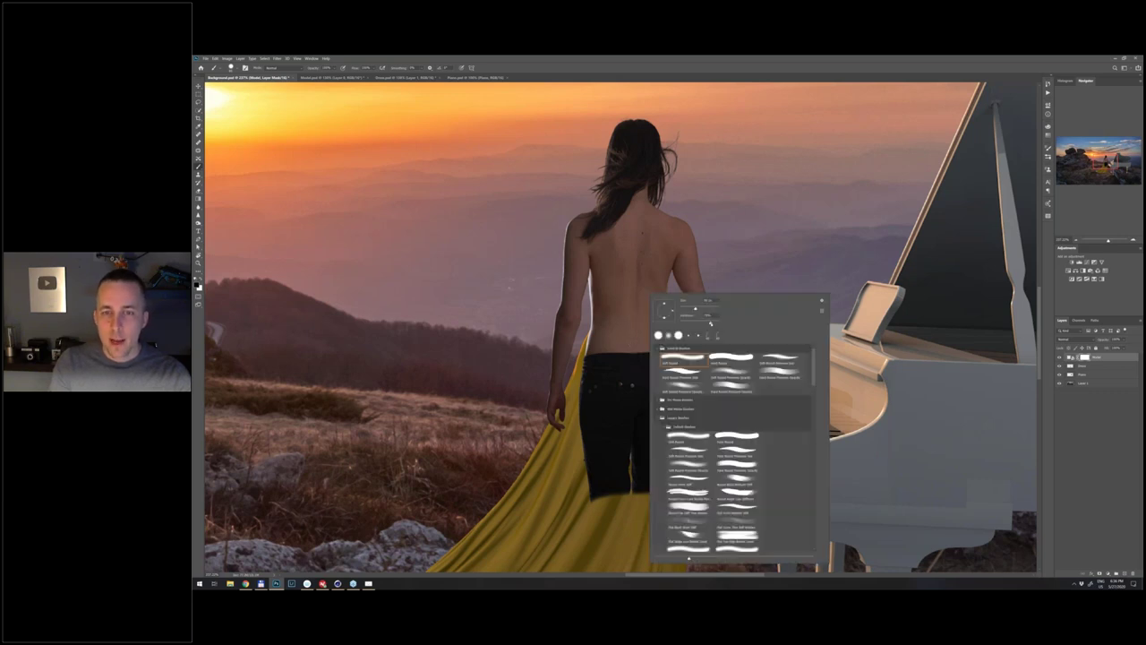
left_click_drag(616, 485, 606, 456)
mouse_move(667, 500)
left_mouse_down()
mouse_move(676, 364)
mouse_move(586, 357)
mouse_move(617, 372)
mouse_move(652, 512)
mouse_move(638, 376)
left_mouse_up()
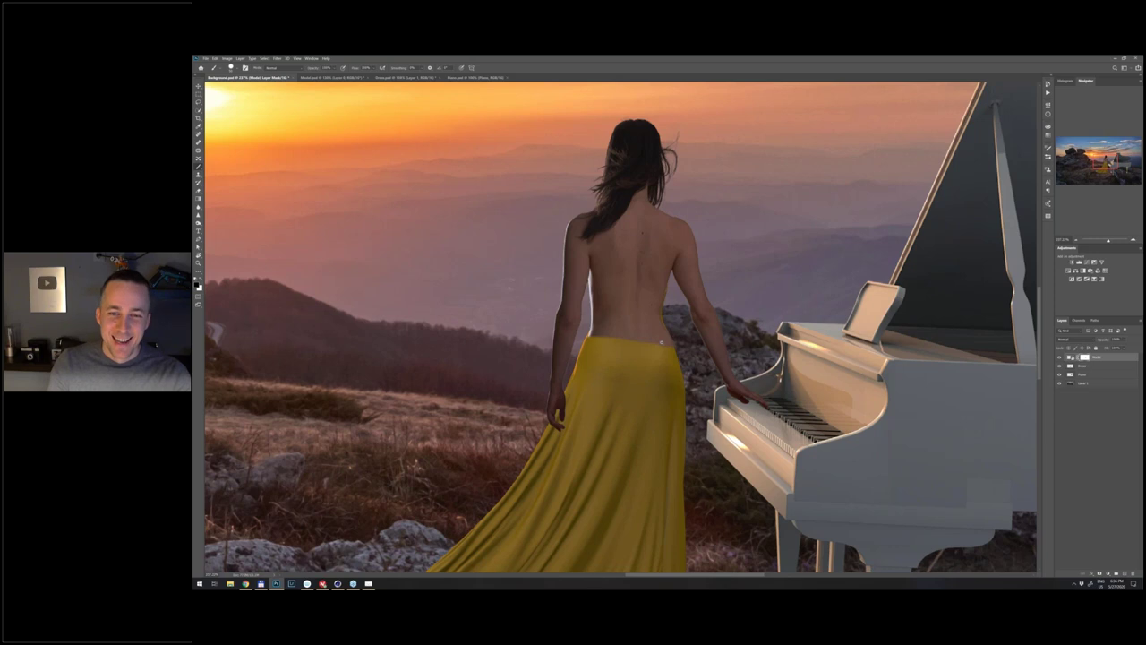
- Paint out the model's waist and lower back on the Model mask to reveal the dress bodice in a rough V-shaped neckline
scroll(662, 342, "up", 1)
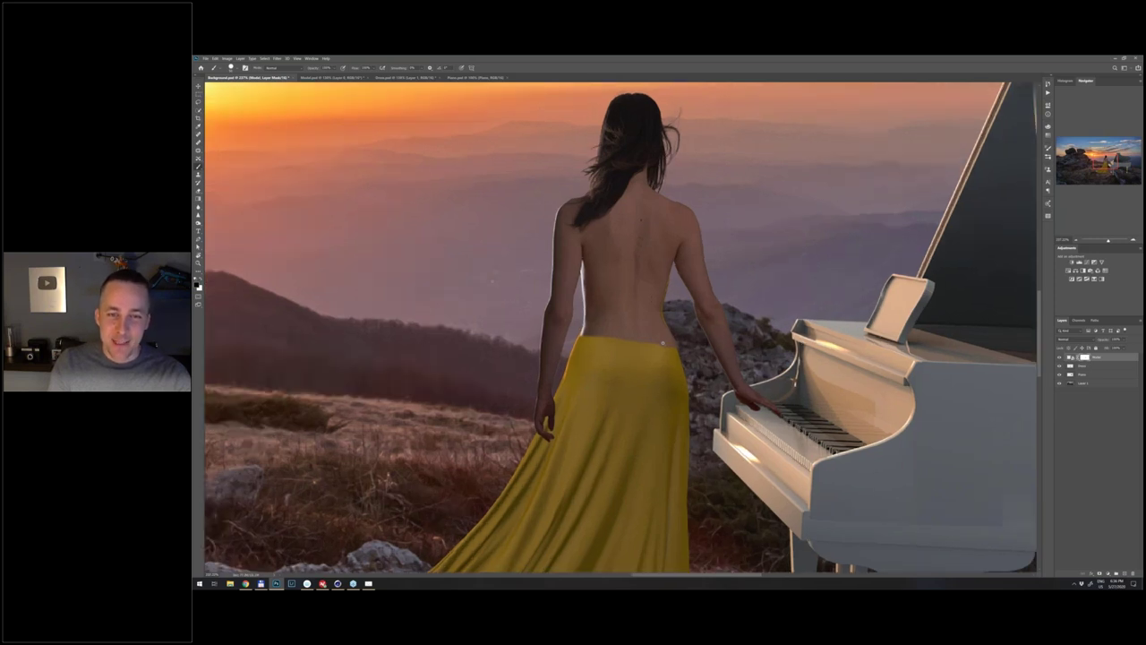
scroll(663, 343, "up", 1)
mouse_move(662, 329)
left_mouse_down()
mouse_move(611, 333)
mouse_move(591, 293)
mouse_move(620, 329)
left_mouse_up()
key("[")
key("[")
left_click_drag(576, 284, 574, 268)
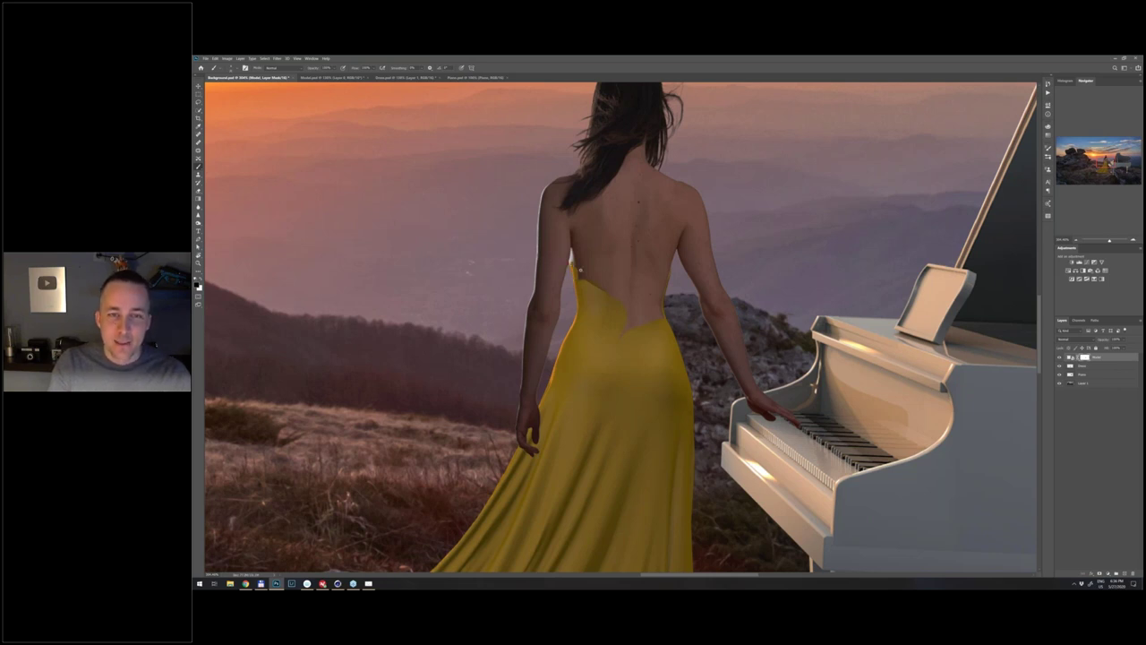
scroll(578, 269, "up", 2)
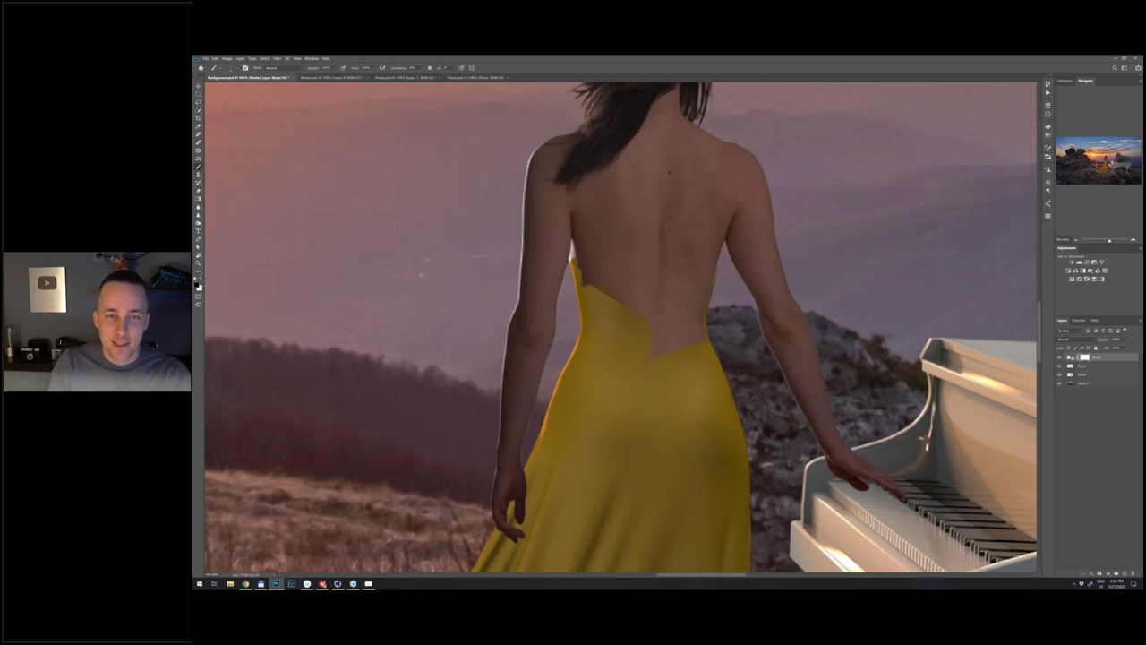
key("]")
key("]")
mouse_move(587, 280)
left_mouse_down()
mouse_move(661, 327)
mouse_move(708, 285)
mouse_move(676, 340)
mouse_move(692, 307)
left_mouse_up()
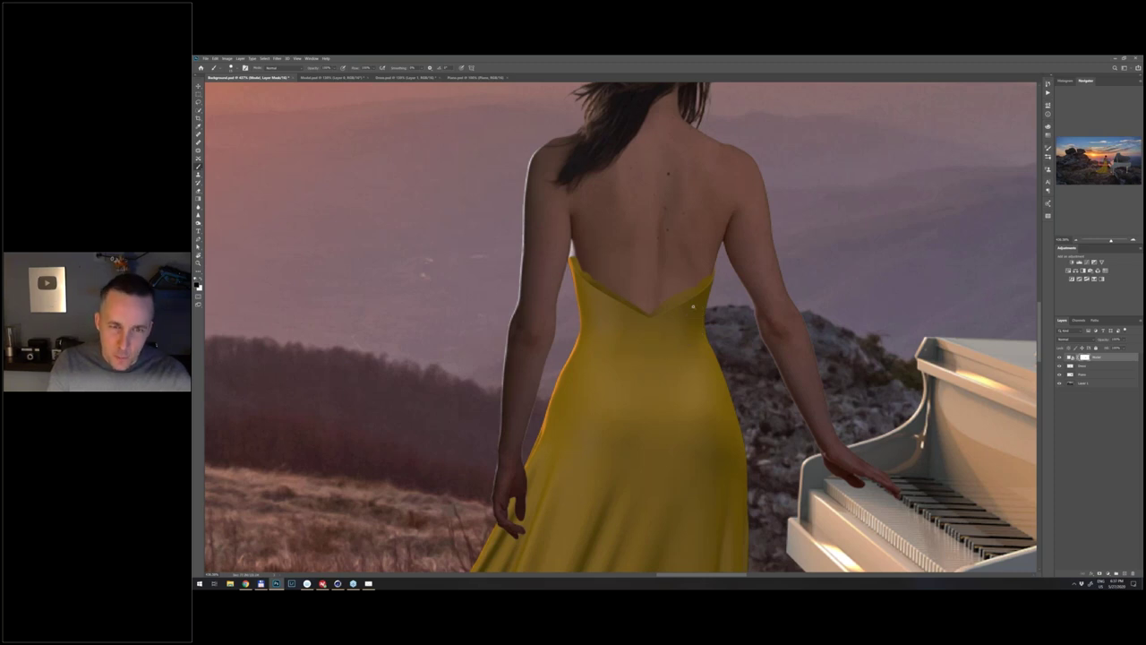
- Rotate the canvas and clean up the Model mask along the dress's back neckline into a crisp V, restoring the skin above it
scroll(693, 306, "up", 1)
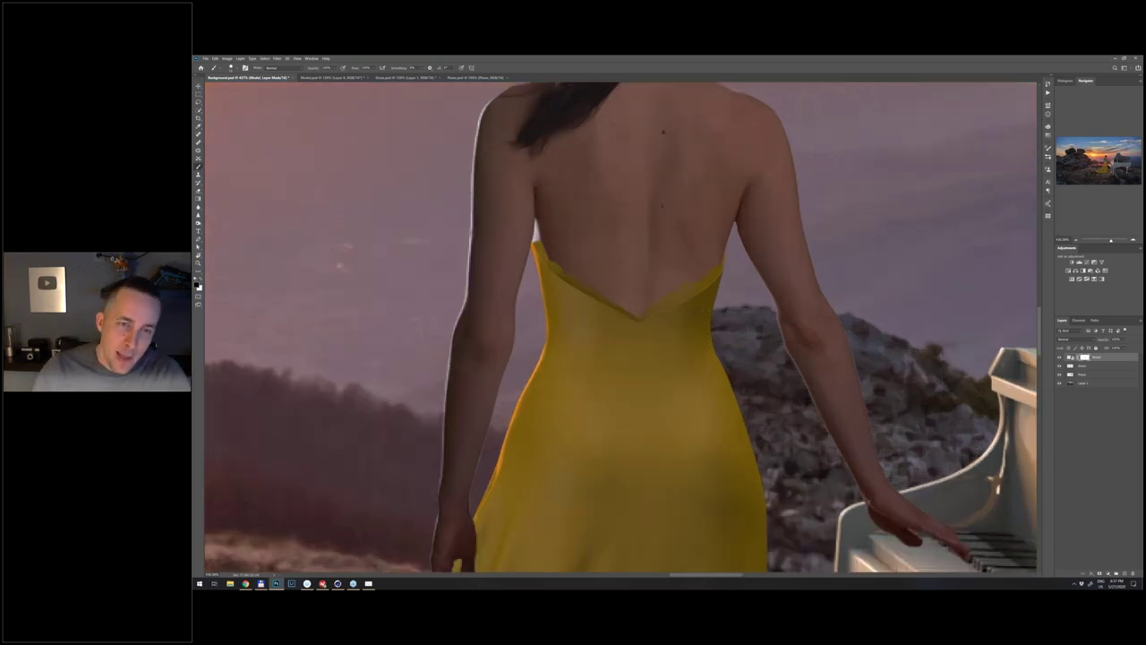
scroll(659, 303, "up", 1)
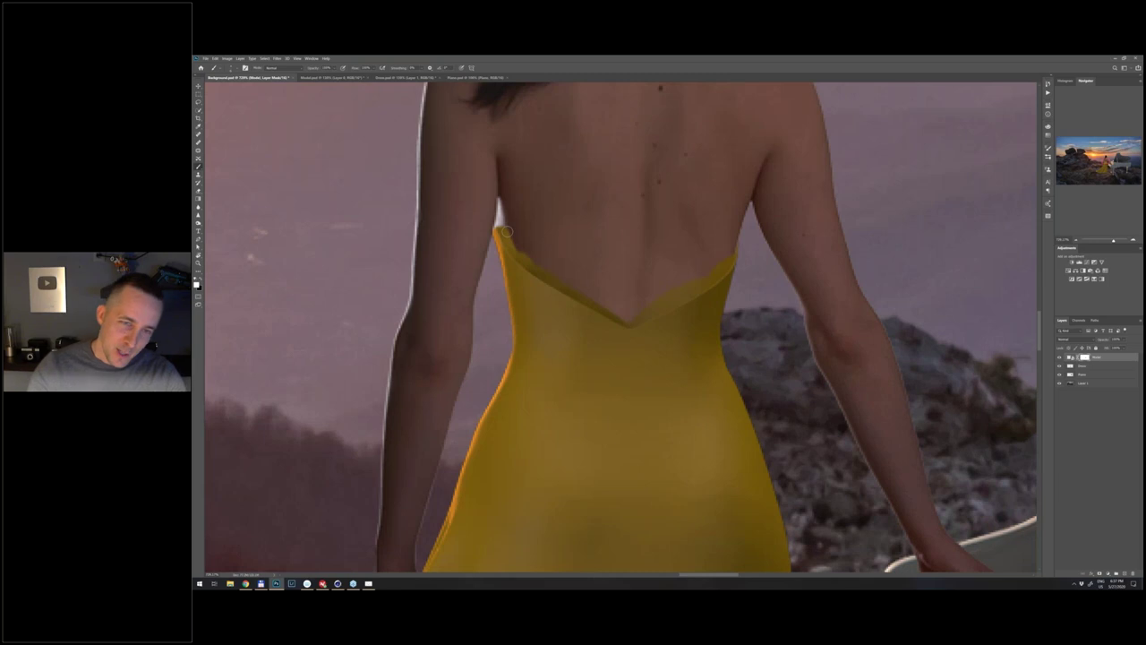
key("i")
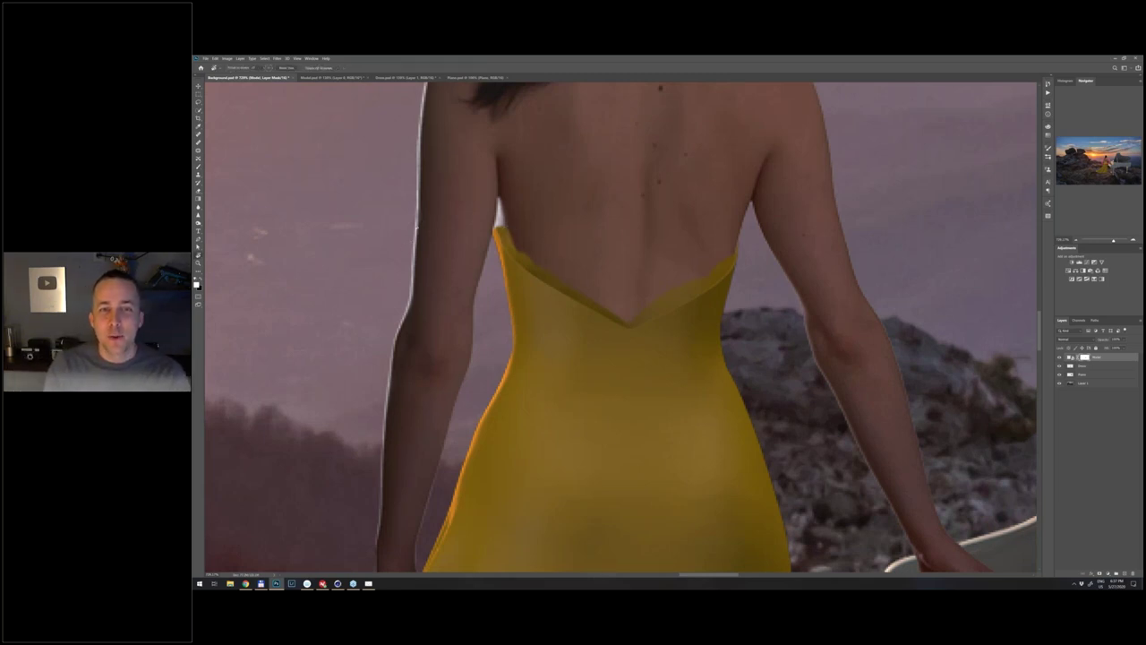
mouse_move(453, 211)
left_mouse_down()
mouse_move(467, 193)
mouse_move(609, 125)
left_mouse_up()
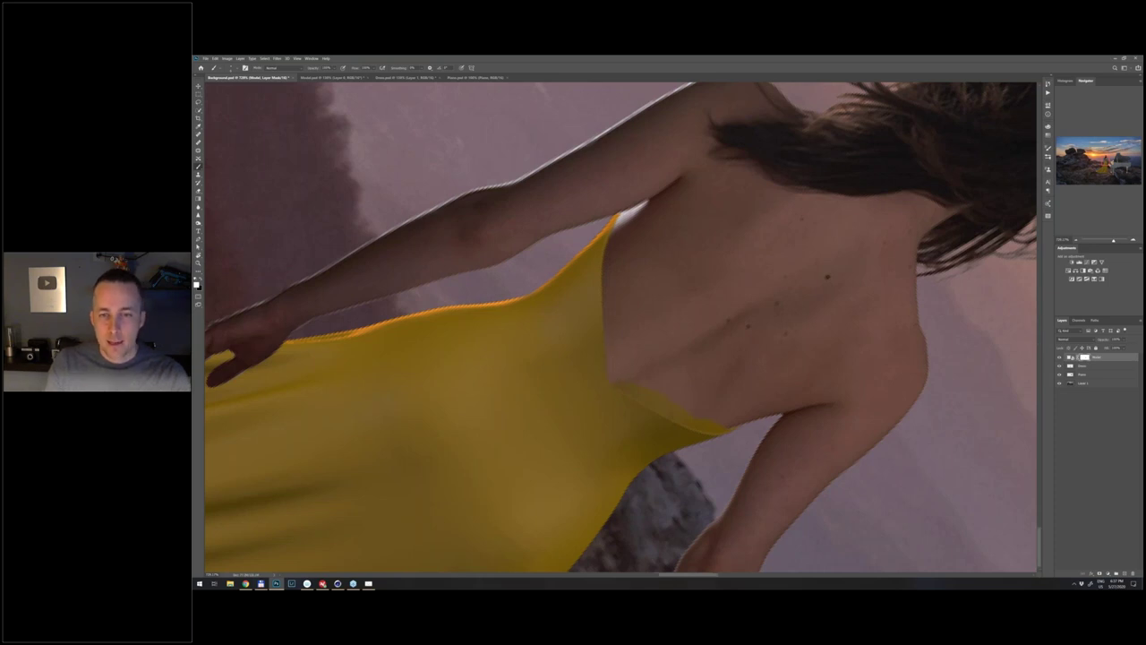
key("Escape")
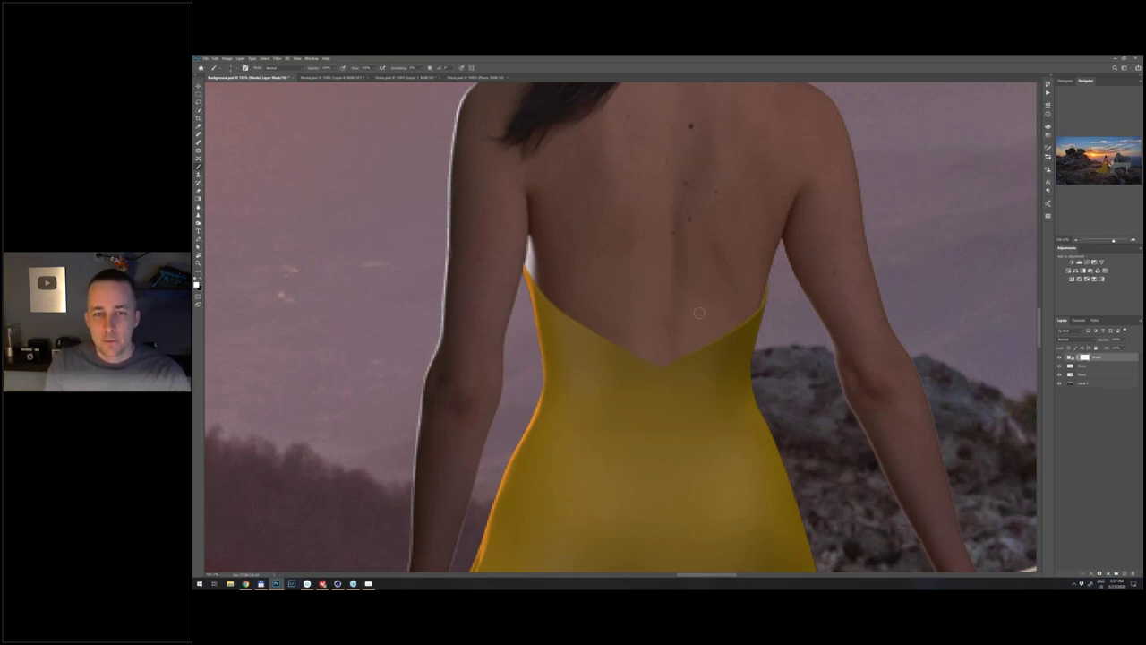
- Examine the dress neckline and arm edges up close, and judge how the model and dress sit in the whole composition
scroll(694, 307, "down", 1)
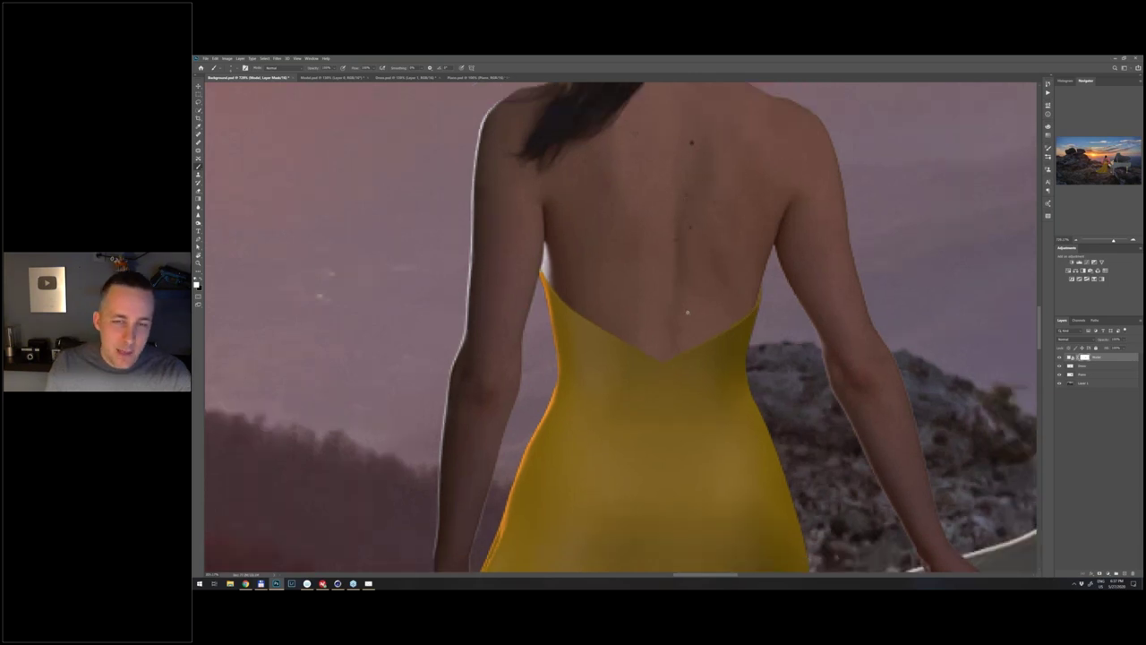
scroll(685, 340, "down", 1)
scroll(681, 357, "down", 2)
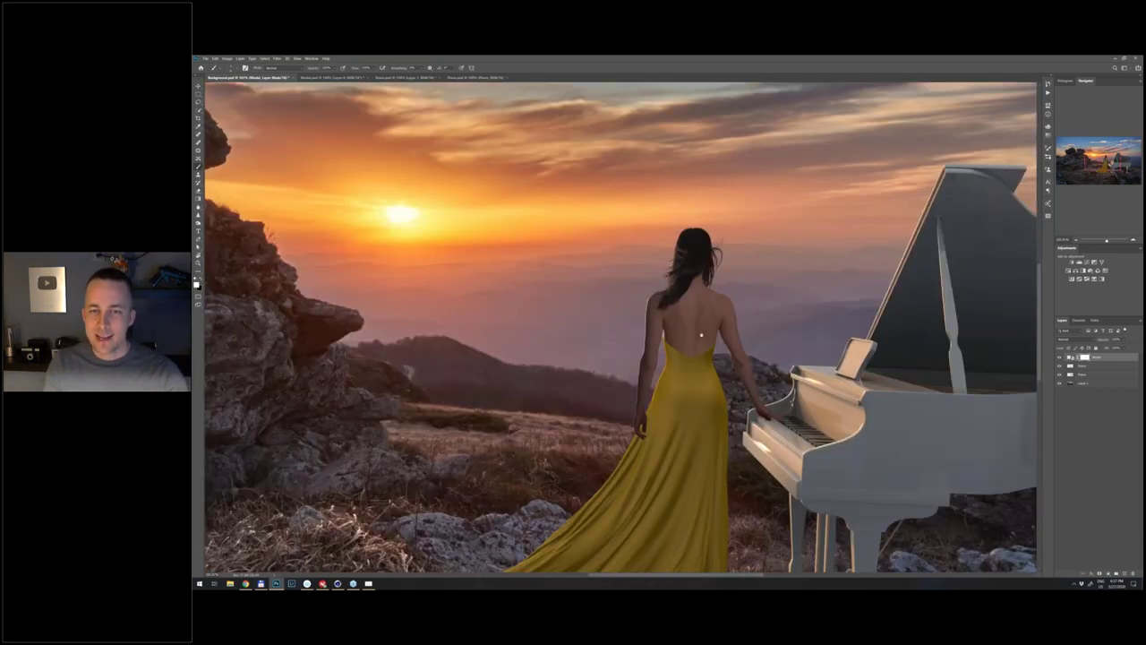
scroll(701, 335, "down", 1)
scroll(676, 325, "down", 2)
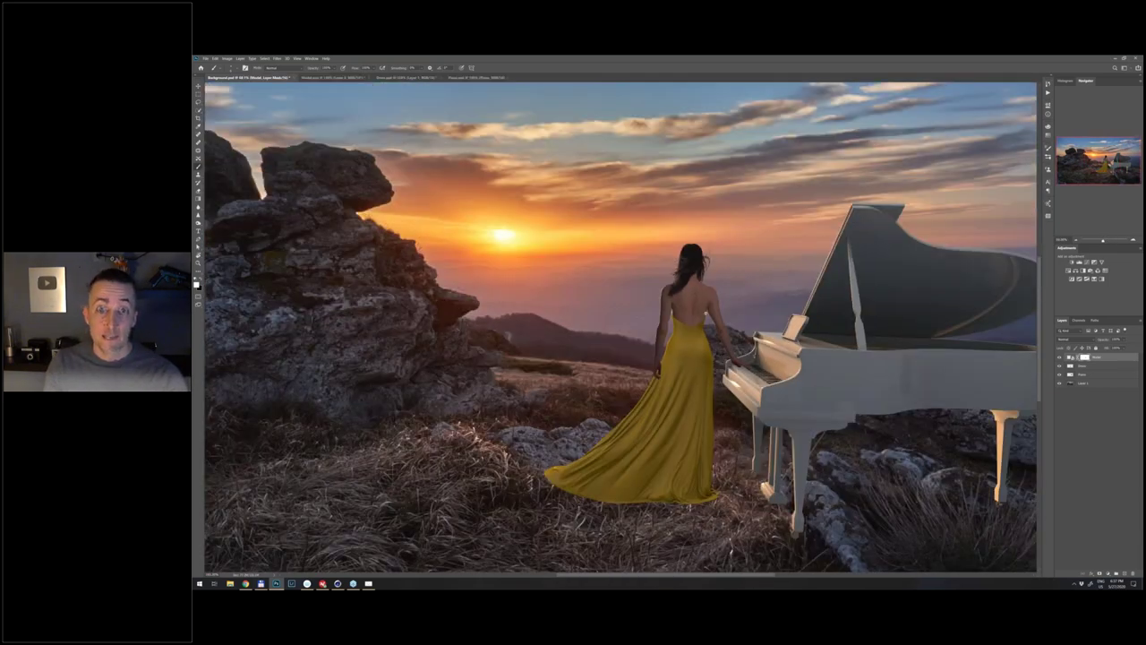
scroll(672, 327, "down", 3)
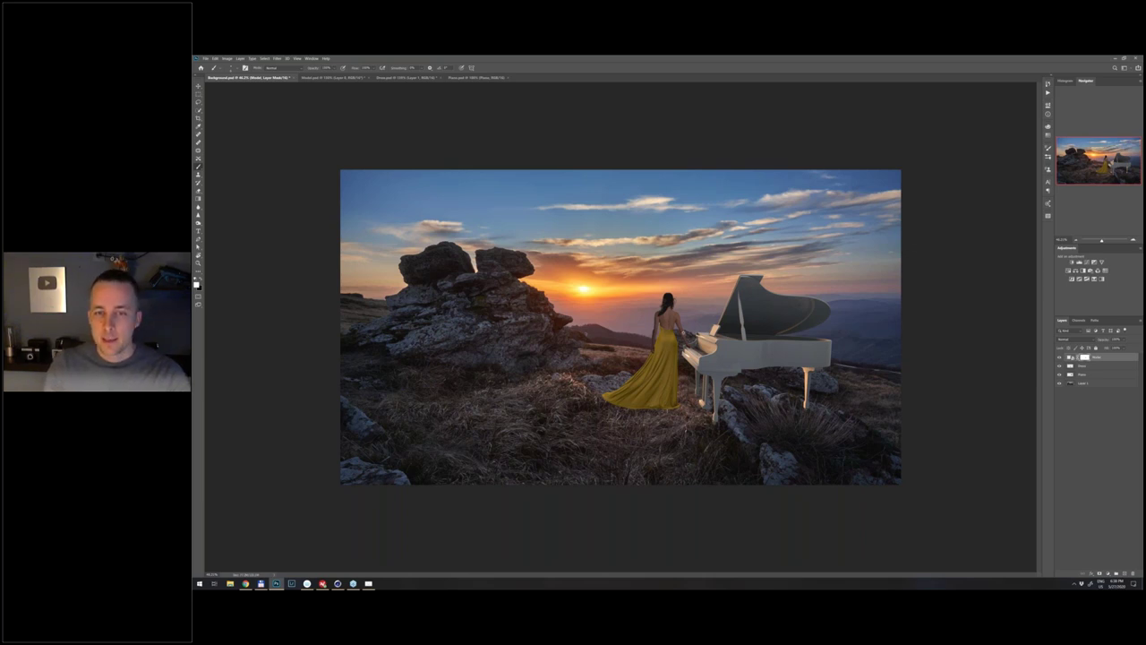
scroll(671, 332, "up", 3)
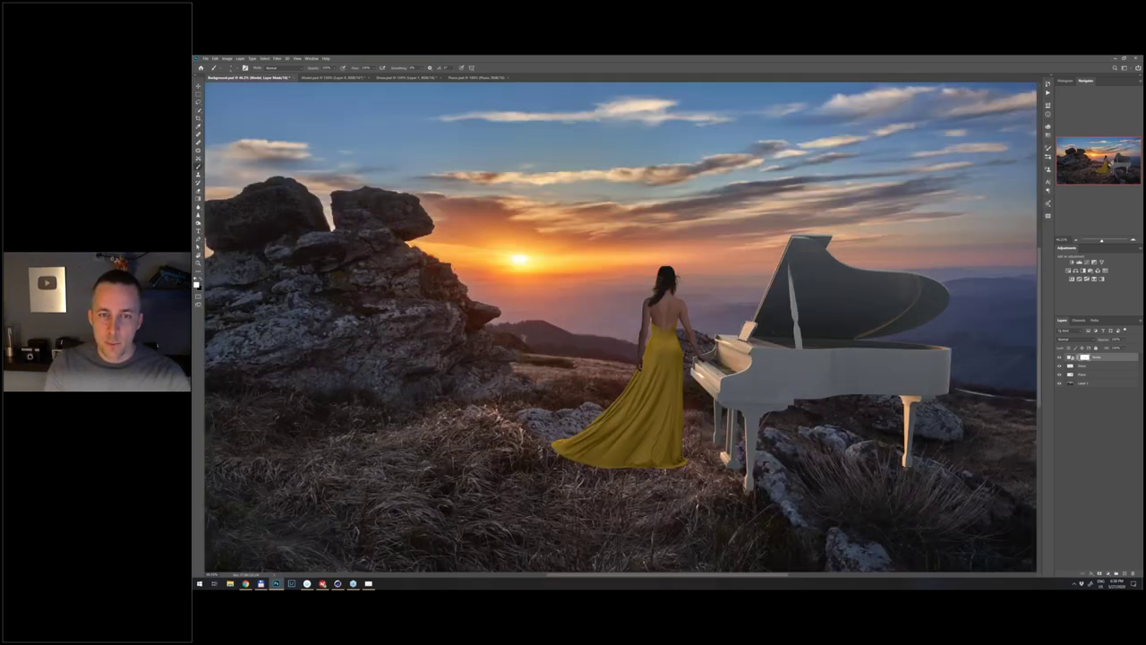
key("ctrl+plus")
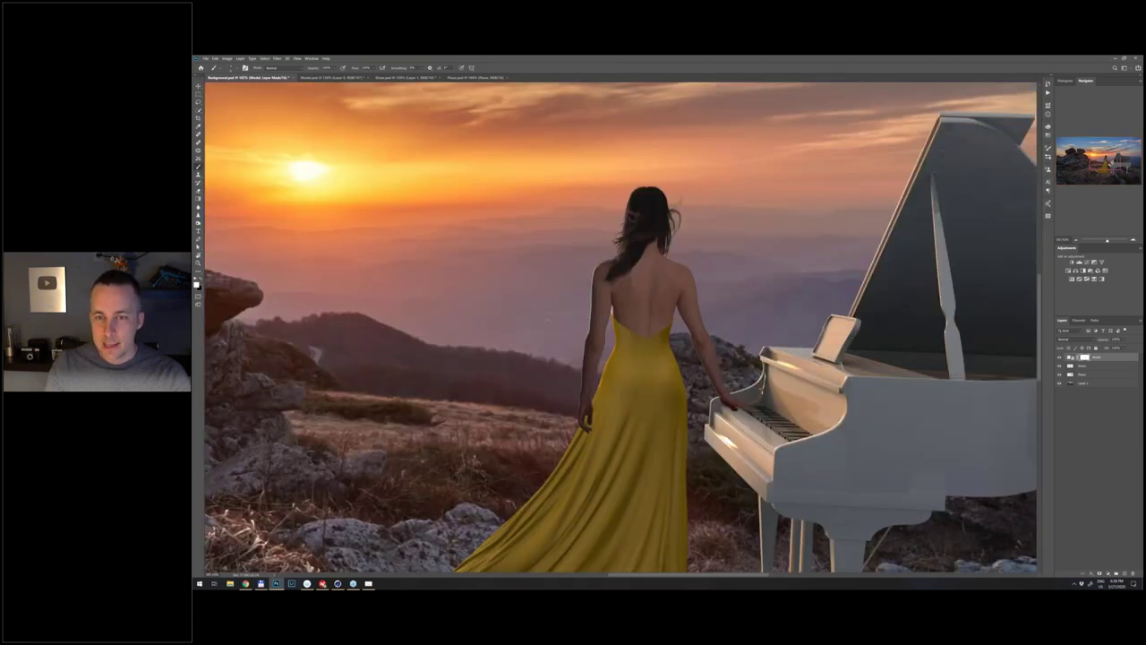
key("ctrl+plus")
scroll(731, 324, "up", 1)
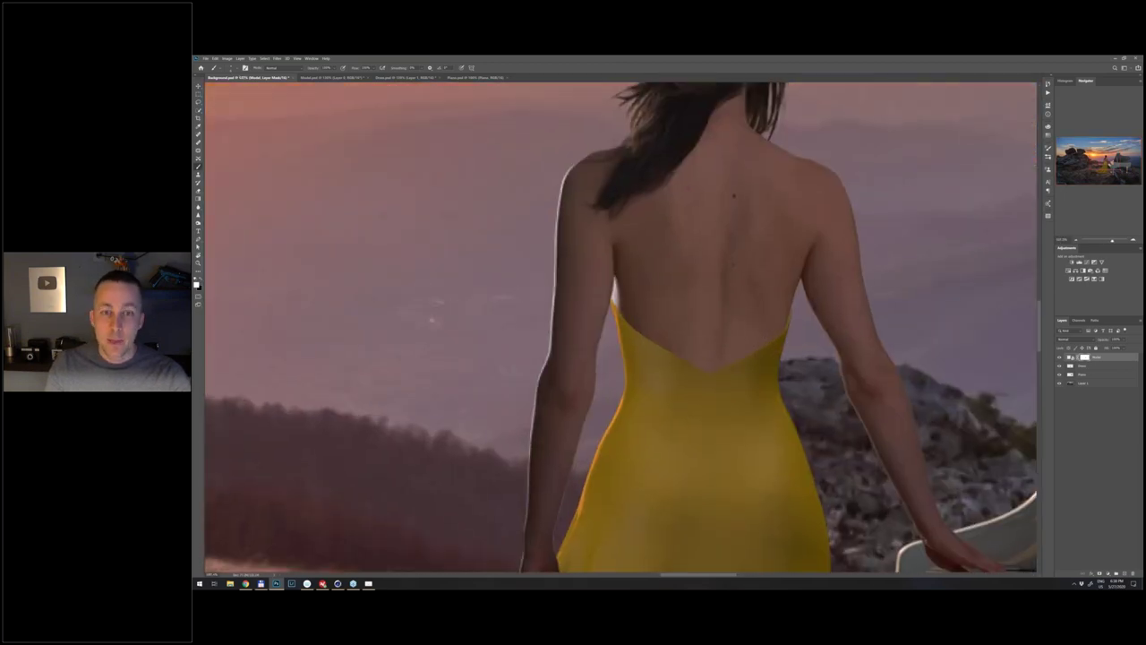
scroll(736, 319, "up", 1)
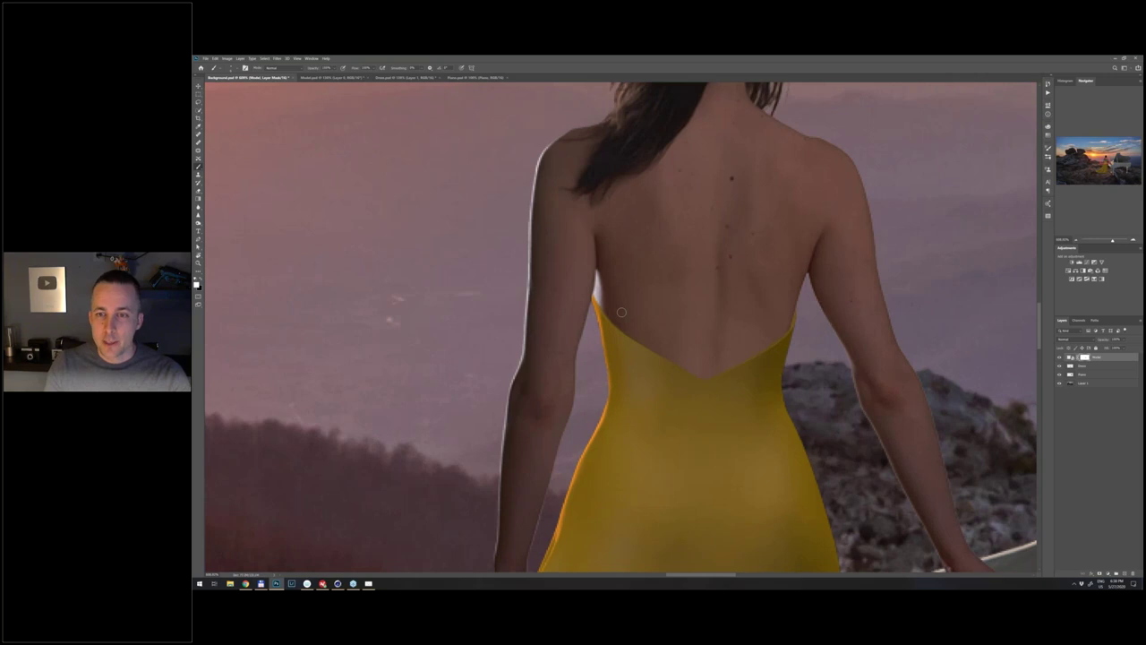
scroll(669, 325, "up", 1)
scroll(668, 324, "up", 1)
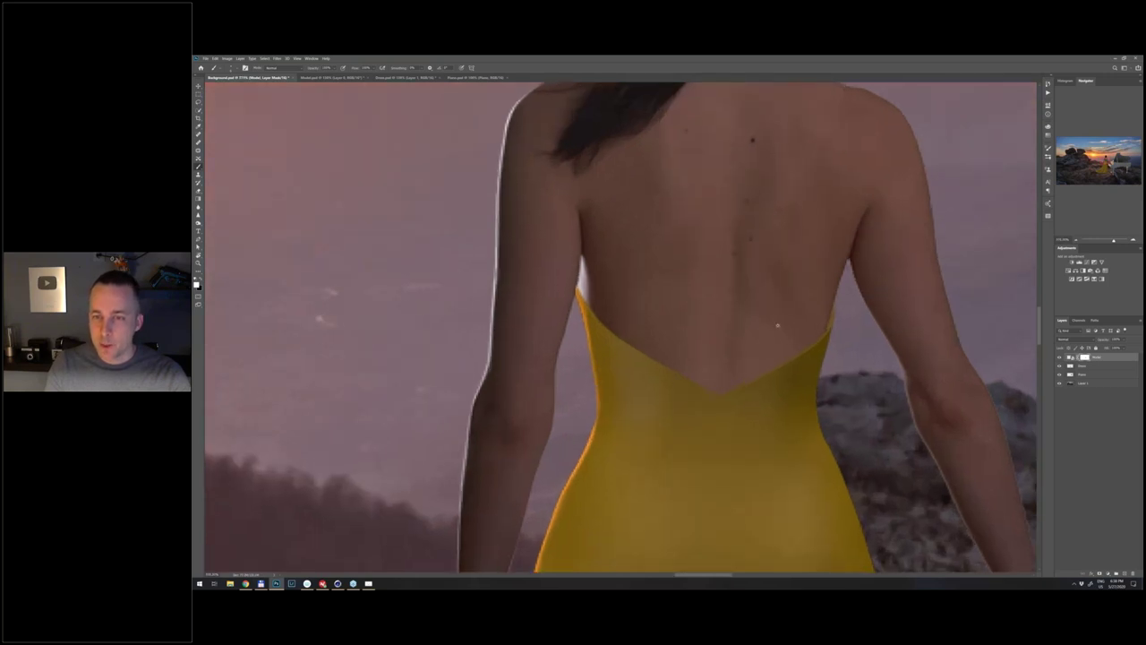
scroll(778, 325, "up", 1)
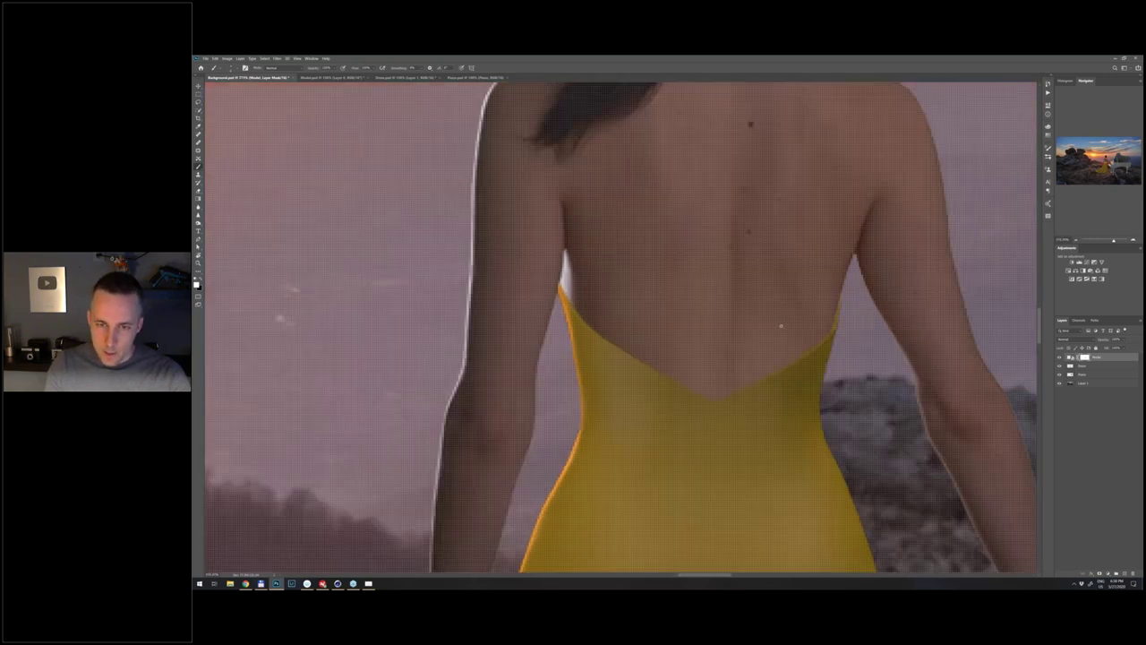
scroll(781, 325, "down", 1)
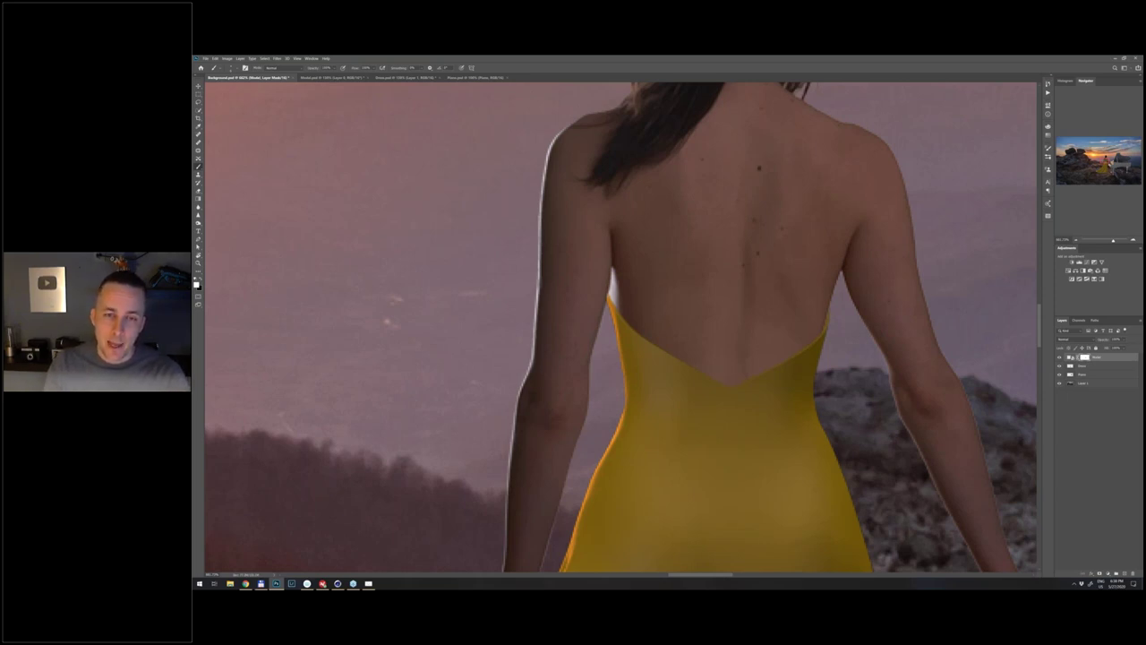
scroll(725, 383, "up", 1)
scroll(665, 359, "up", 1)
left_click_drag(736, 362, 656, 349)
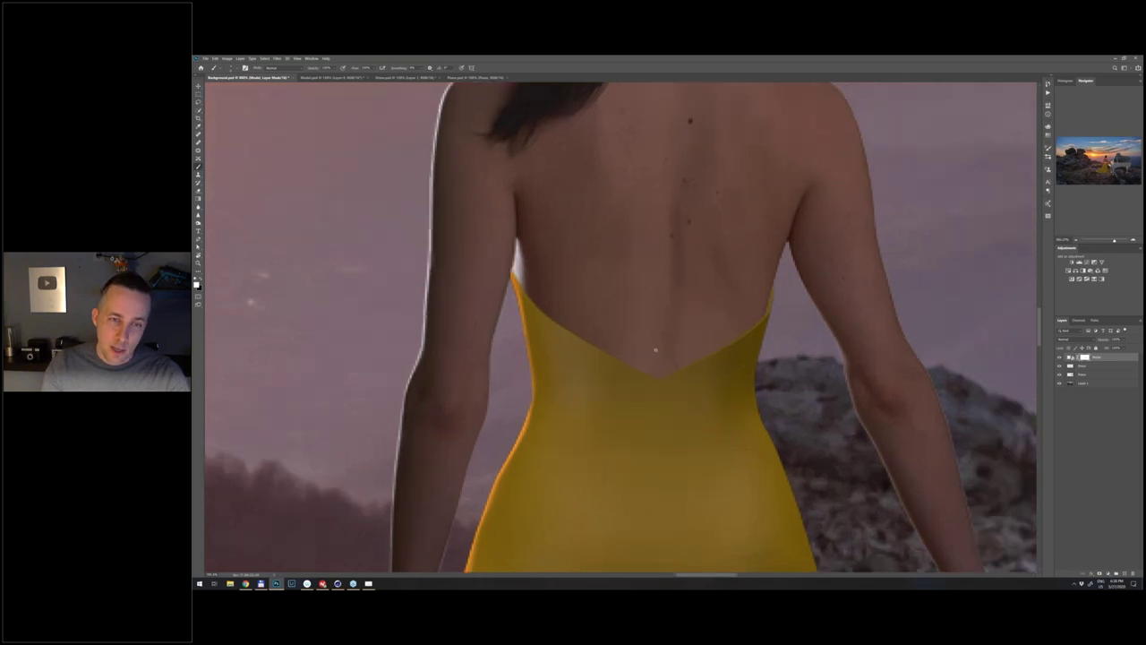
scroll(656, 350, "down", 1)
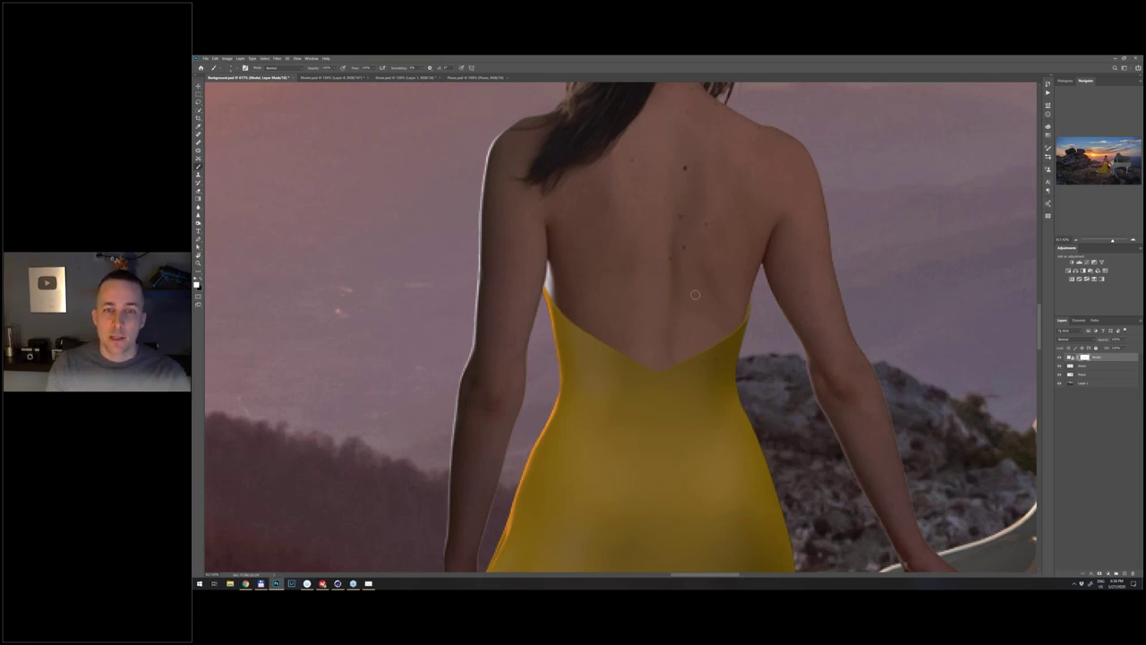
scroll(657, 298, "down", 1)
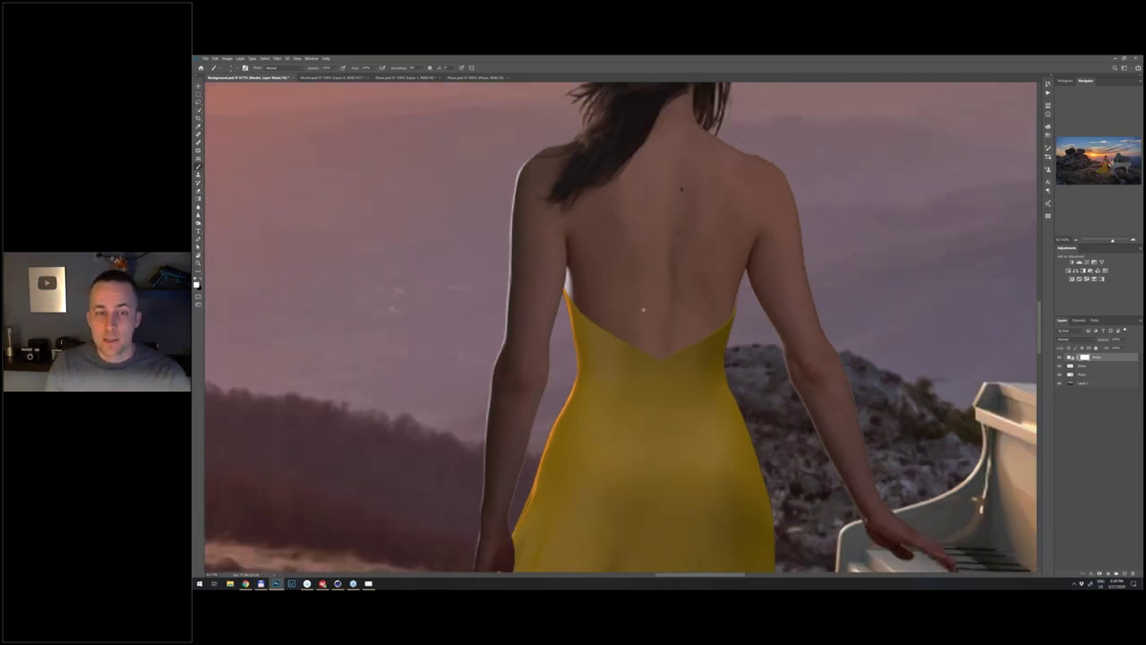
scroll(643, 310, "down", 3)
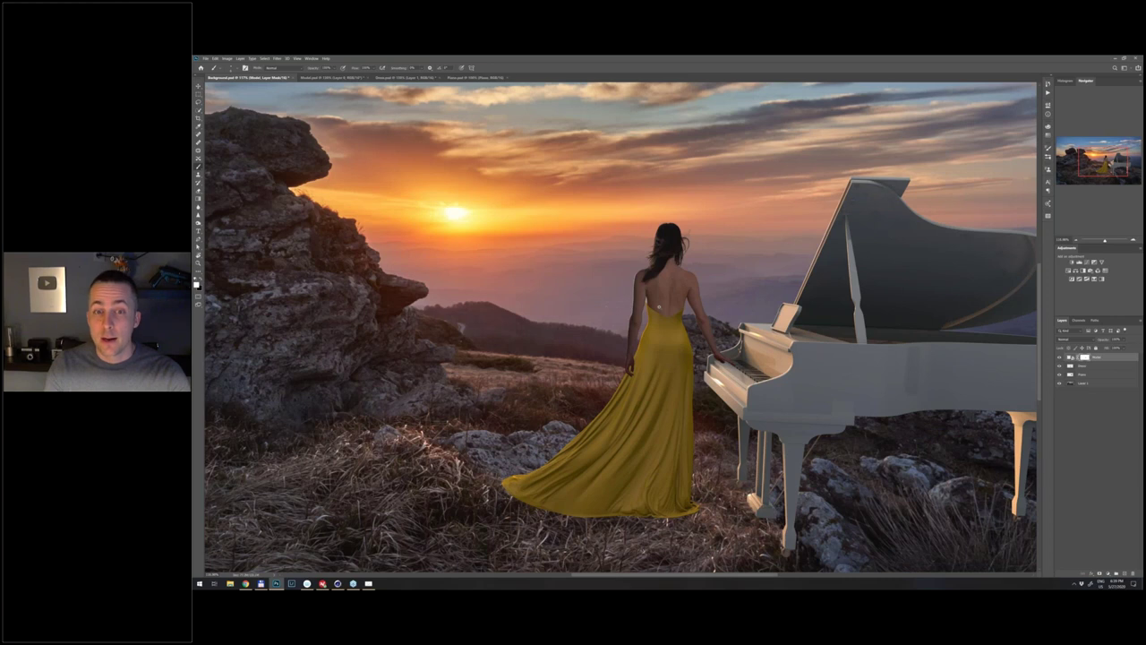
left_click_drag(642, 296, 684, 319)
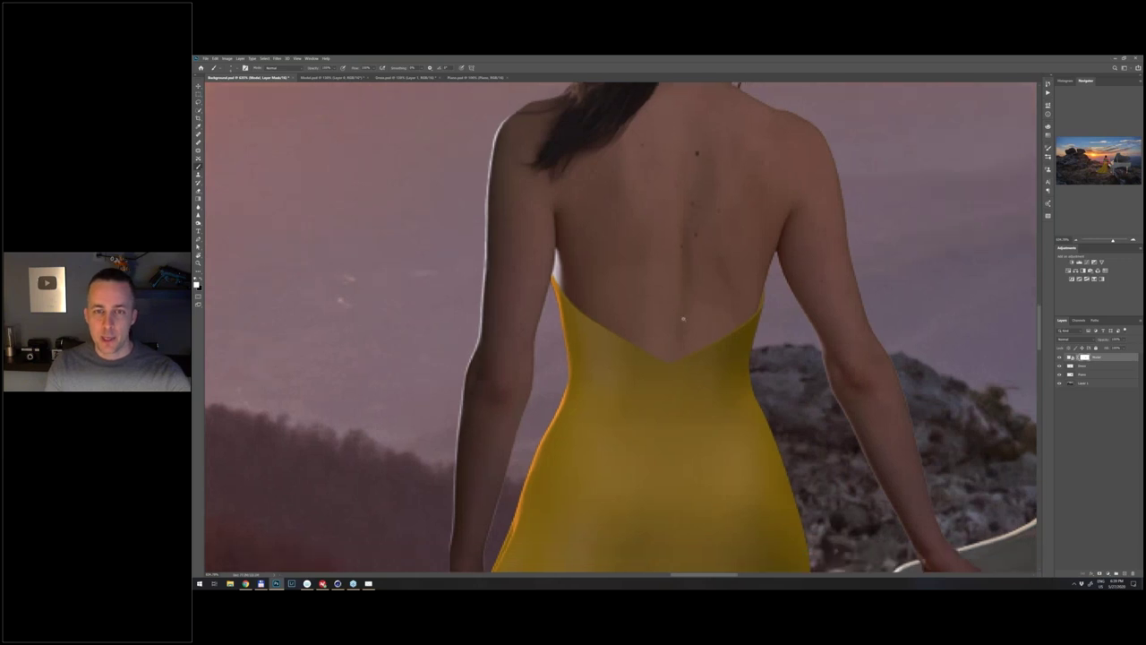
key("ctrl+0")
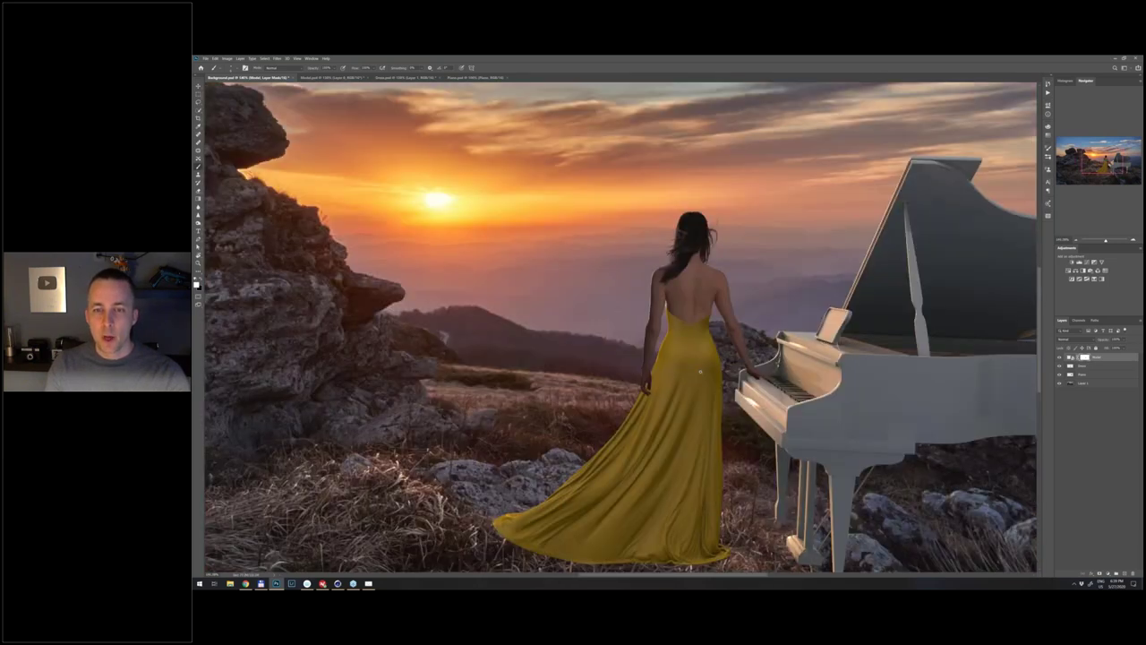
scroll(701, 370, "down", 2)
scroll(696, 378, "down", 1)
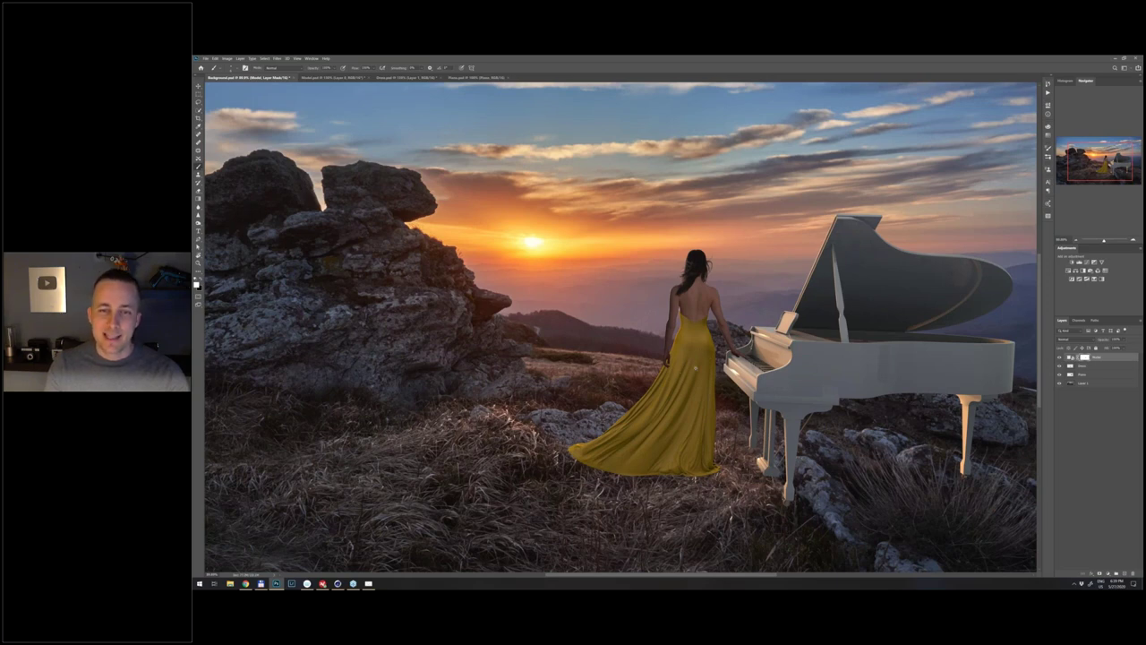
scroll(695, 368, "down", 1)
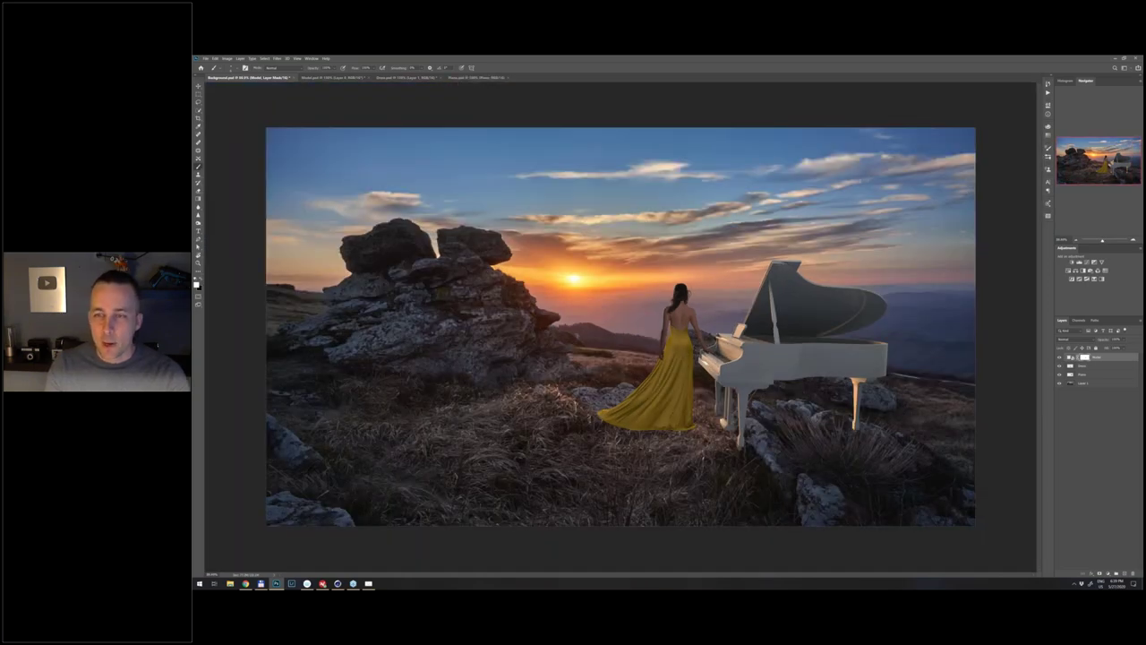
- Group the Model and Dress layers together and name the group Model
left_click(1107, 365)
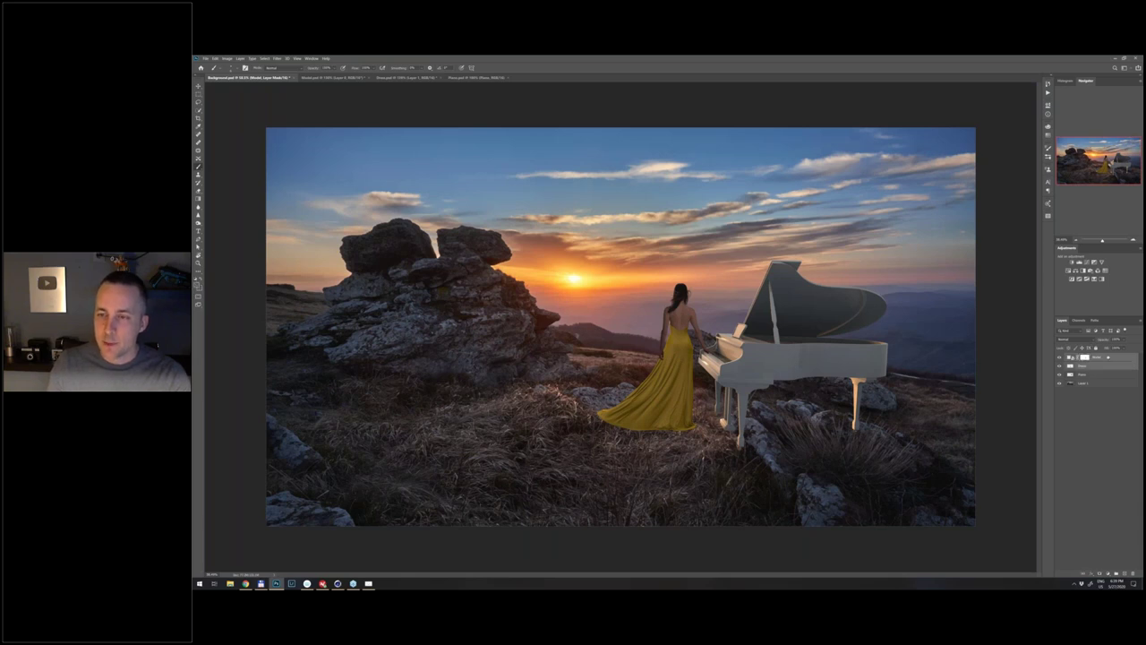
key("ctrl+g")
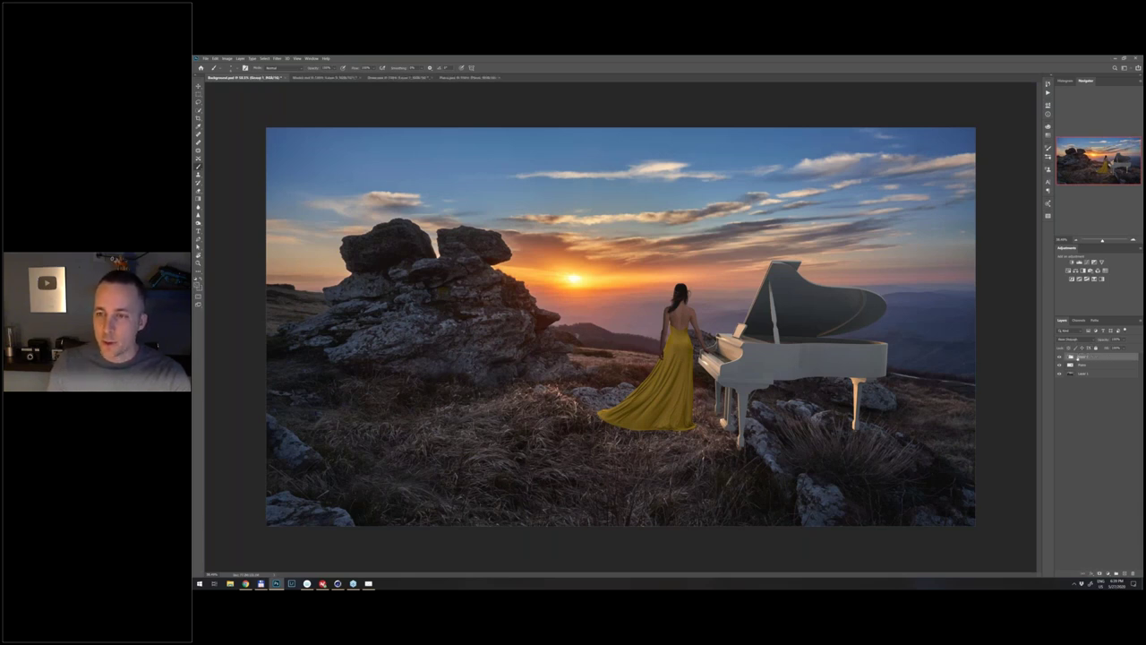
double_click(1083, 357)
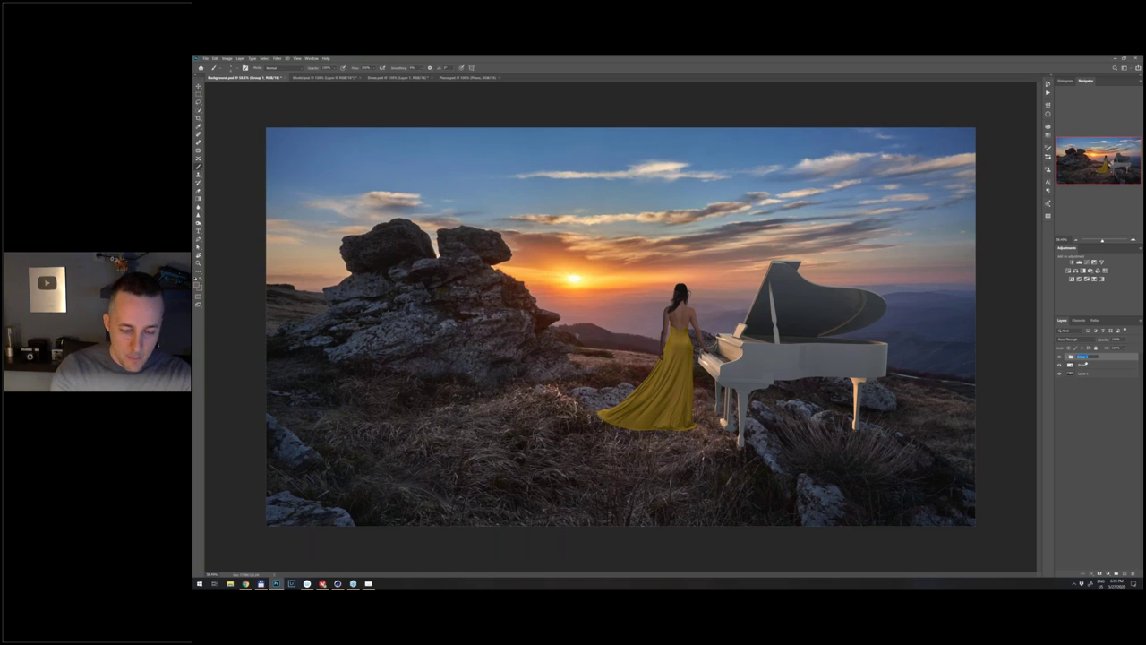
type("Model")
key("Return")
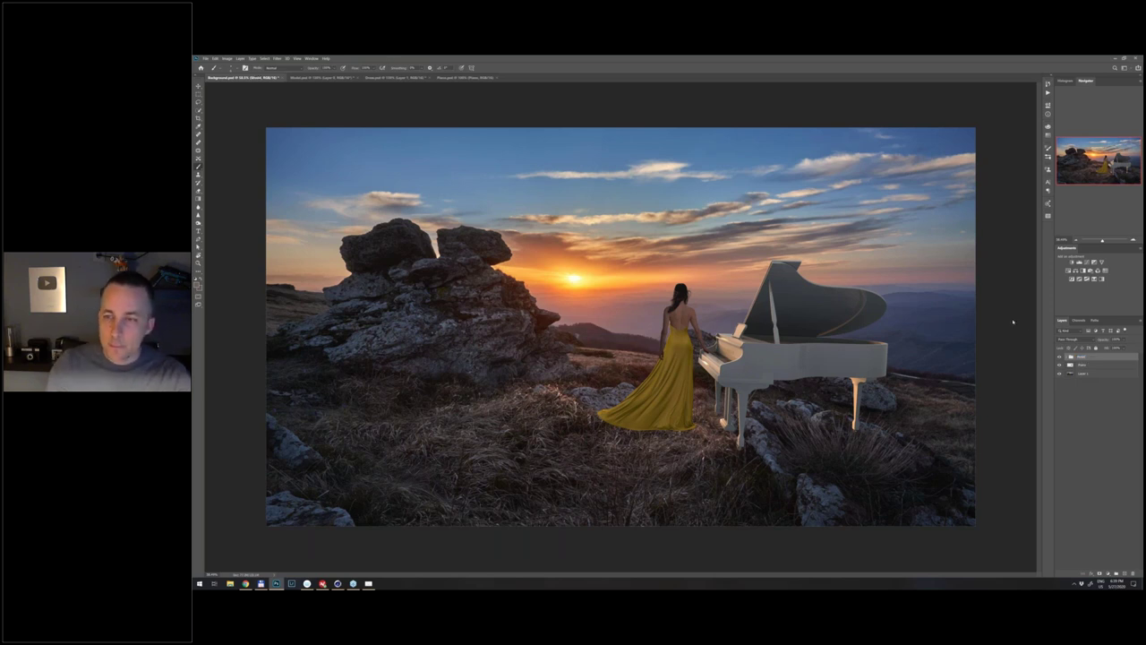
- Add a Hue/Saturation adjustment layer clipped to the Dress layer inside the Model group
left_click(1067, 356)
left_click(1075, 373)
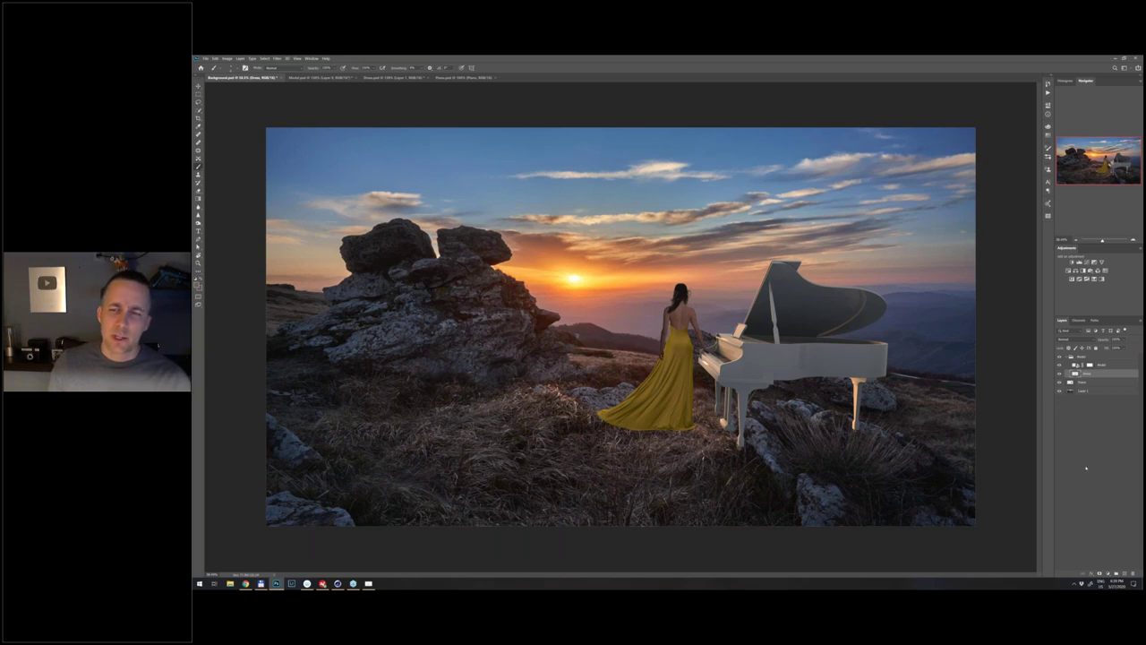
left_click(1108, 571)
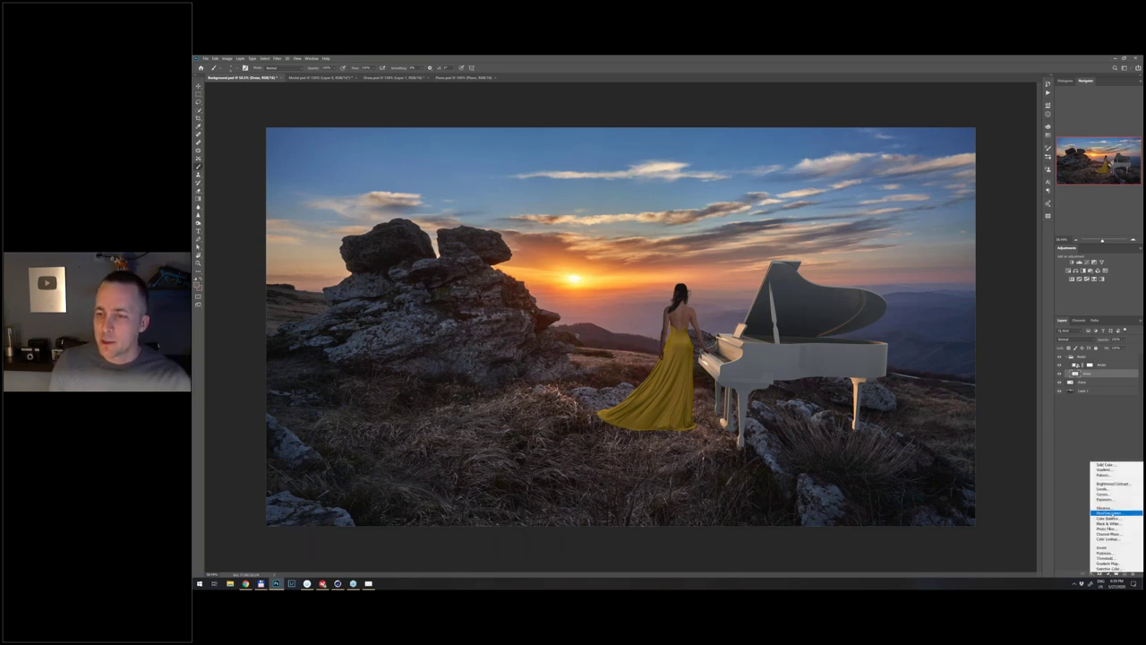
left_click(1108, 510)
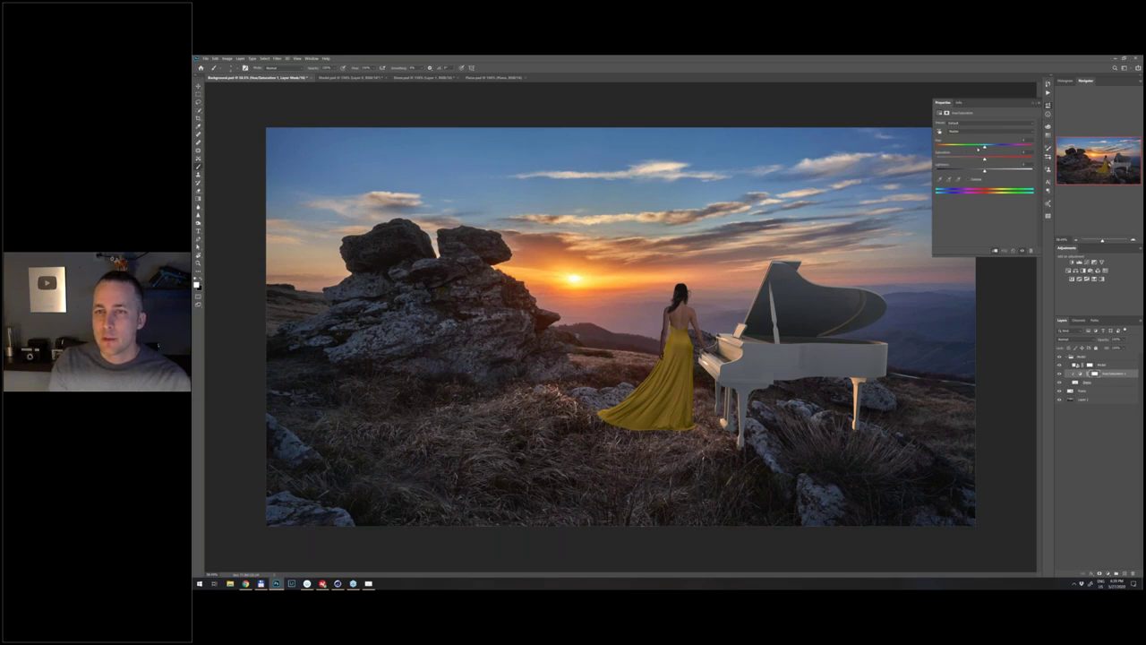
- Try shifting the yellow dress's hue to a muted red and lowering its saturation slightly
left_click_drag(977, 149, 954, 150)
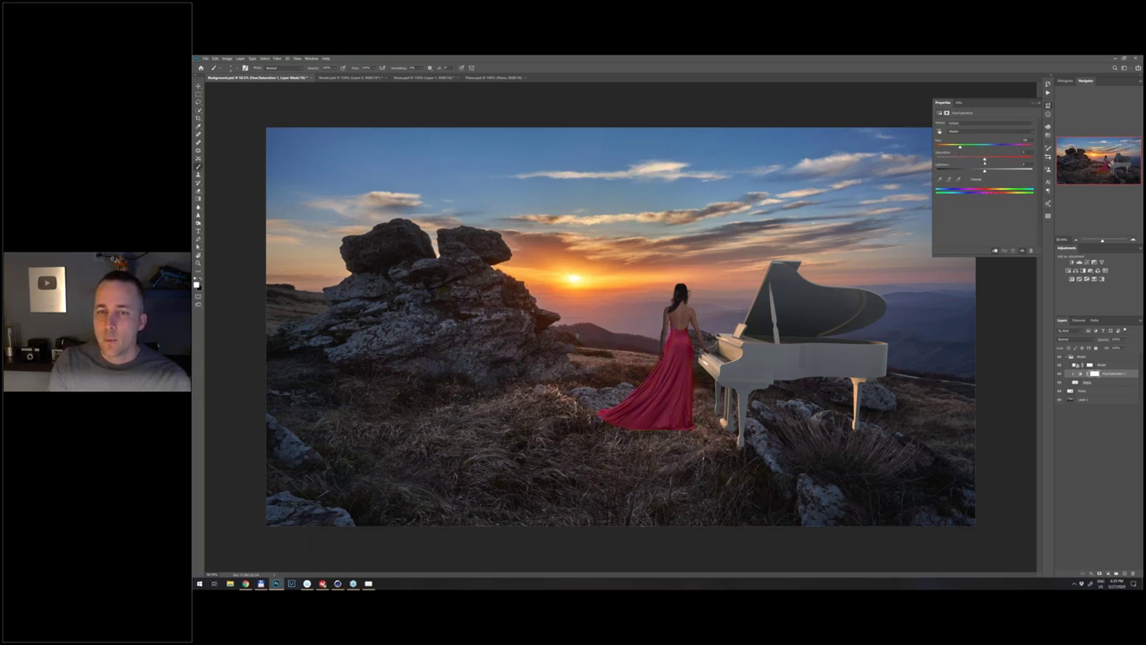
left_click_drag(962, 147, 958, 147)
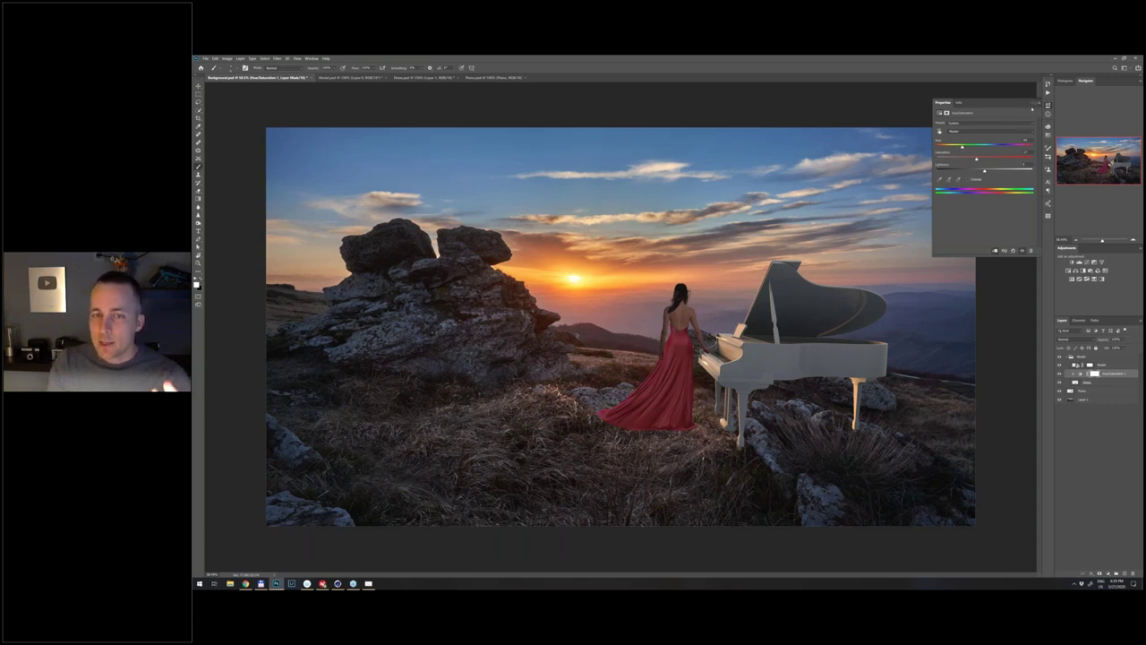
- Replace the Hue/Saturation adjustment with a Gradient Map adjustment layer clipped to the Dress layer inside the Model group
left_click_drag(1082, 375, 1133, 574)
left_click(1108, 573)
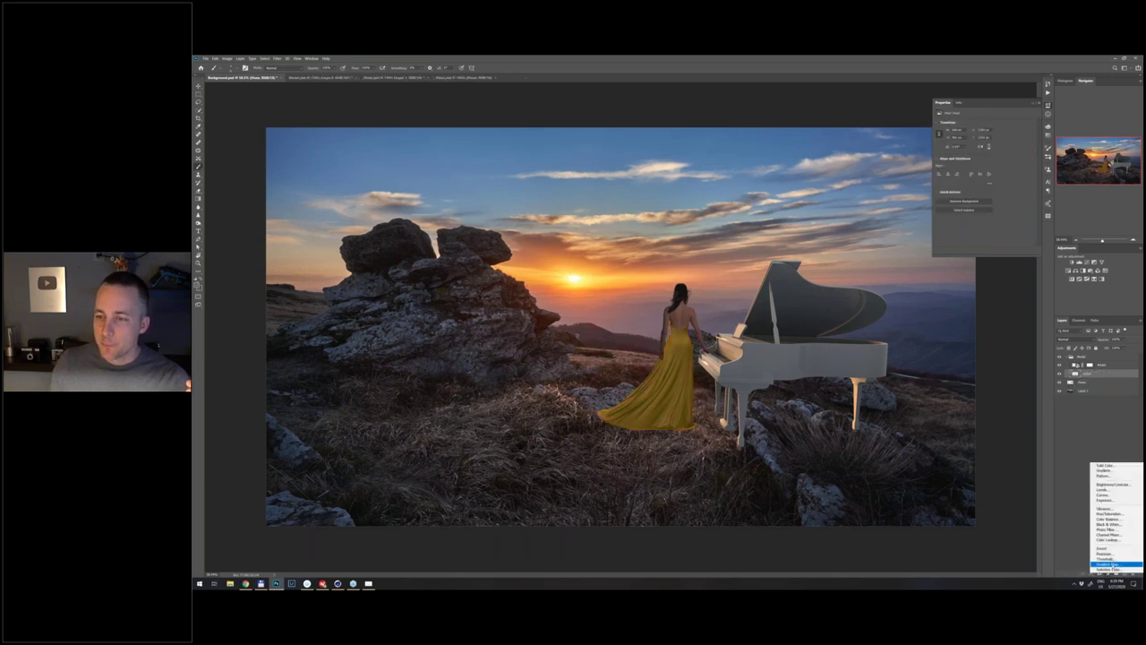
left_click(1117, 564)
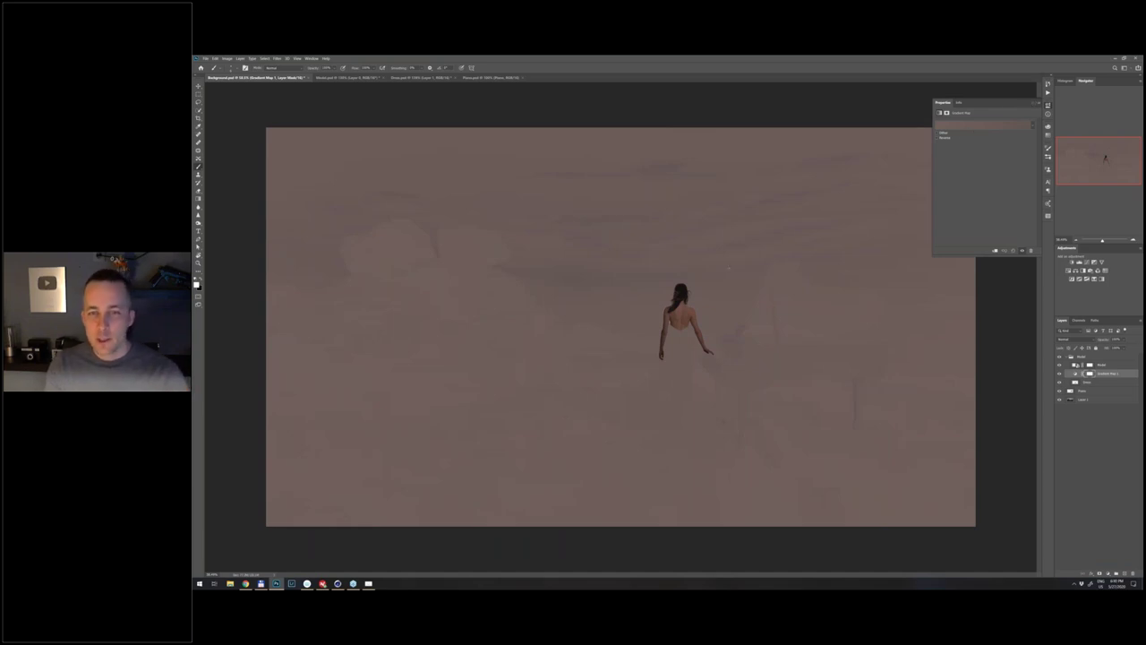
key("ctrl+minus")
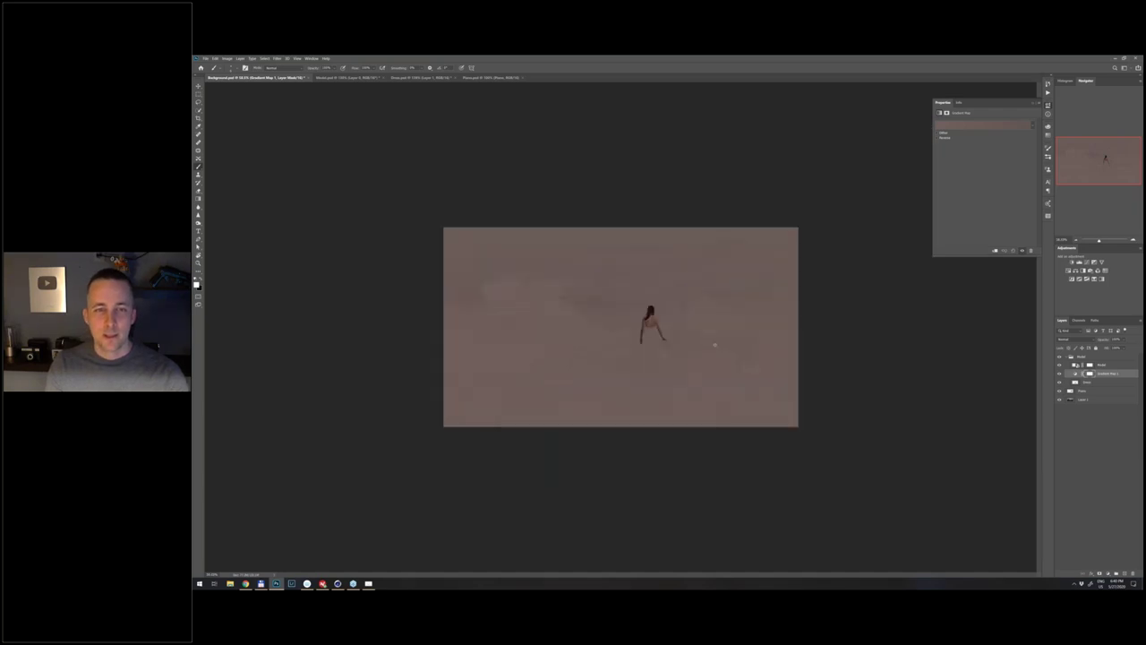
scroll(714, 345, "up", 3)
scroll(706, 349, "down", 2)
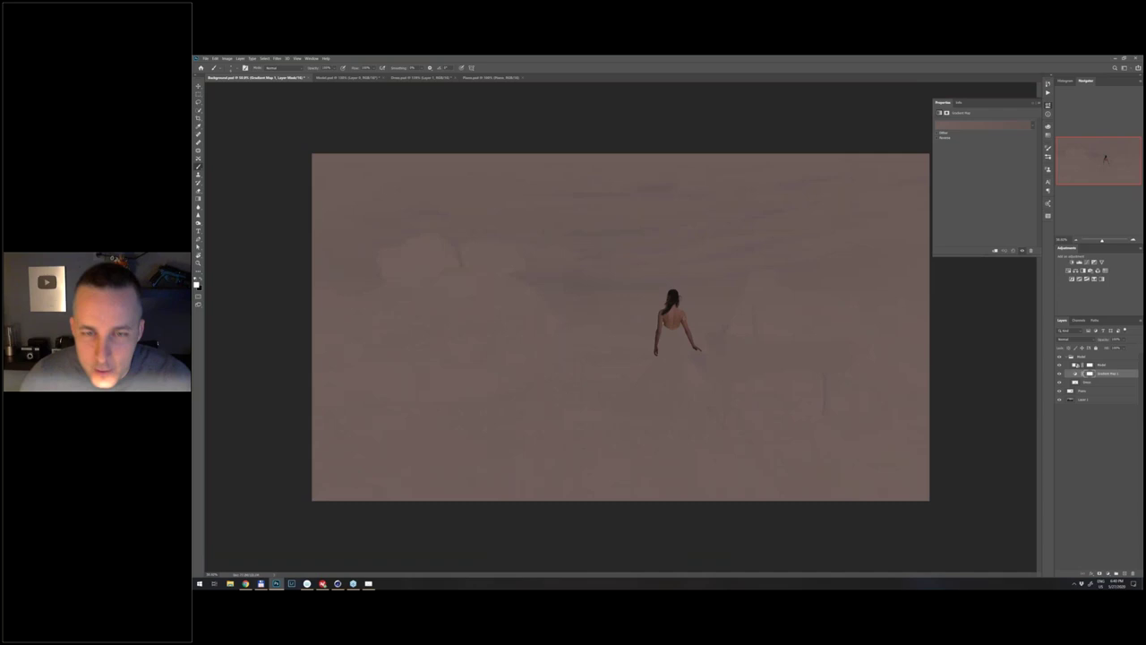
scroll(683, 318, "up", 1)
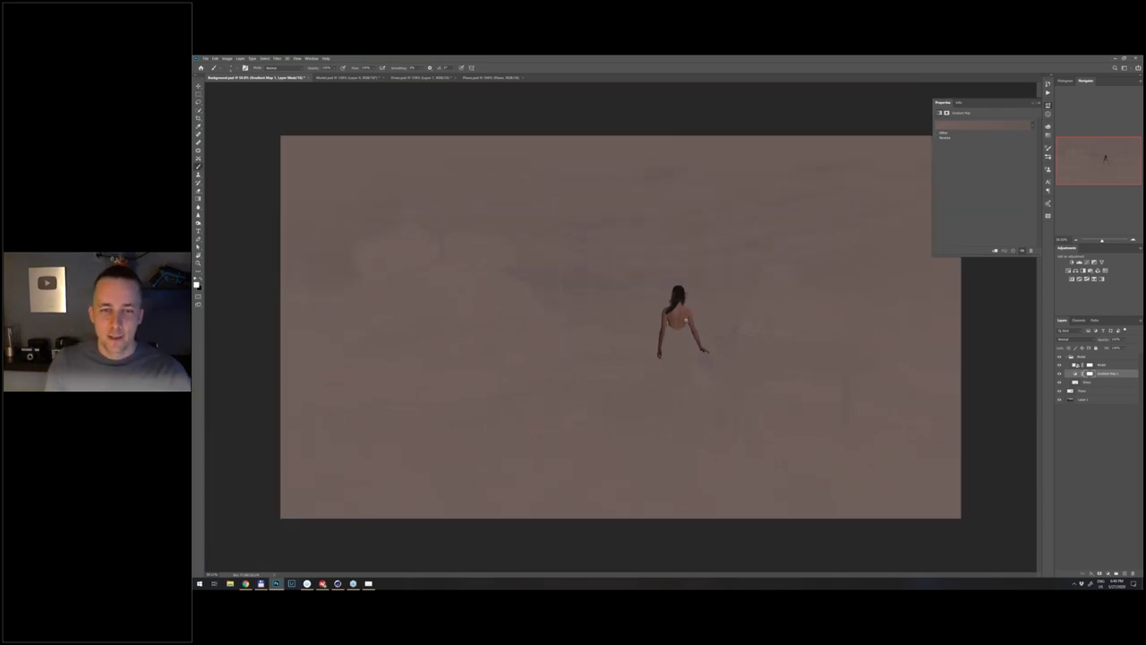
scroll(686, 320, "up", 7)
scroll(686, 320, "down", 8)
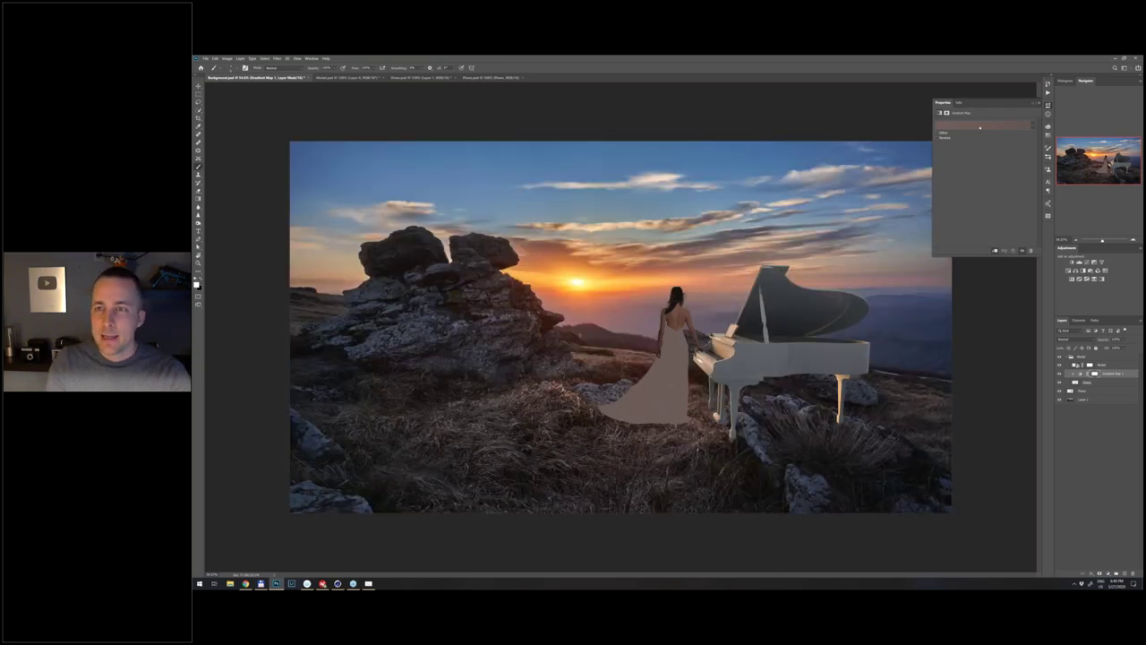
- Apply the black-to-white gradient to the dress's Gradient Map and add a colour stop at its middle
left_click(979, 130)
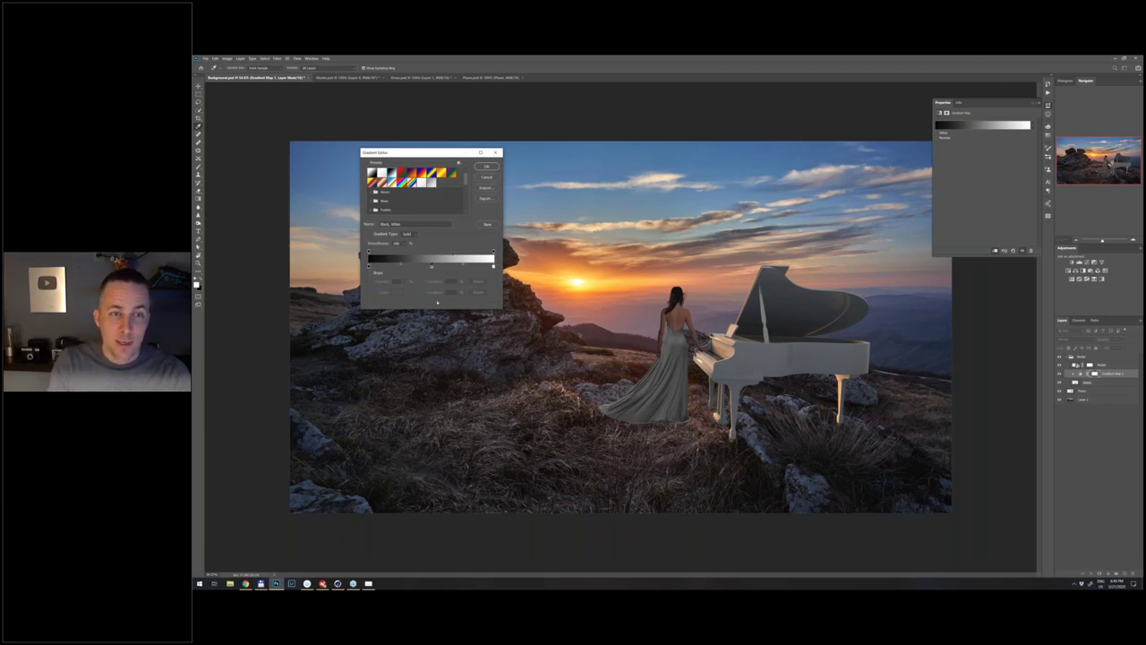
left_click(433, 266)
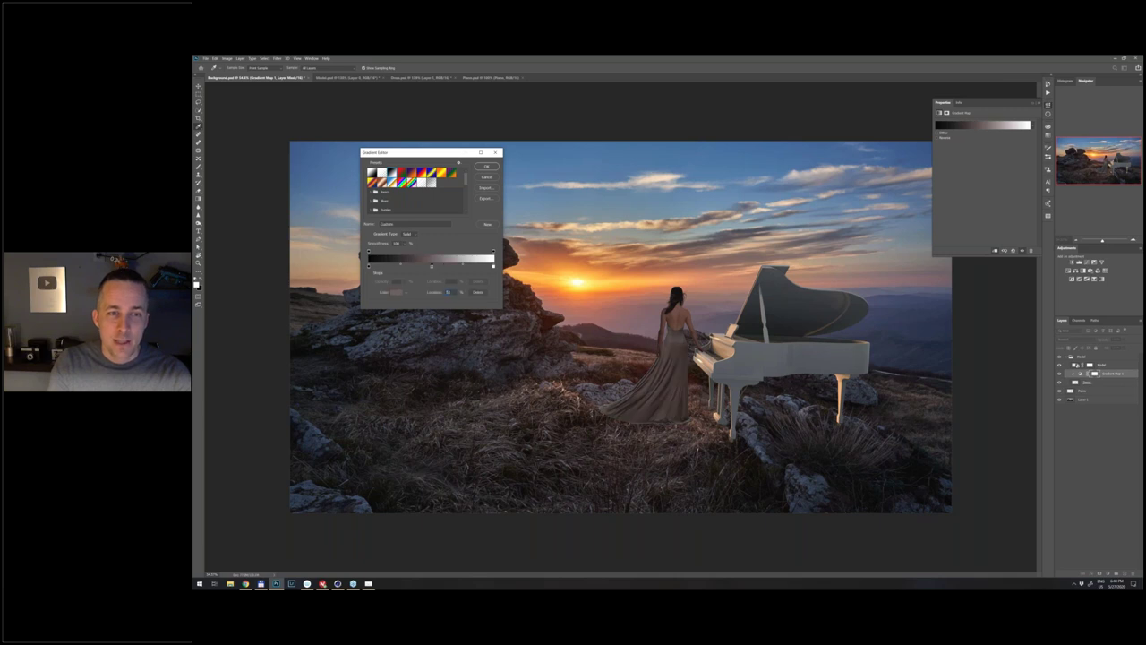
double_click(432, 266)
- Try blue and muted violet tones for the gradient's middle colour stop on the dress
mouse_move(781, 134)
left_mouse_down()
mouse_move(766, 110)
mouse_move(810, 163)
left_mouse_up()
left_click(822, 129)
left_click(850, 134)
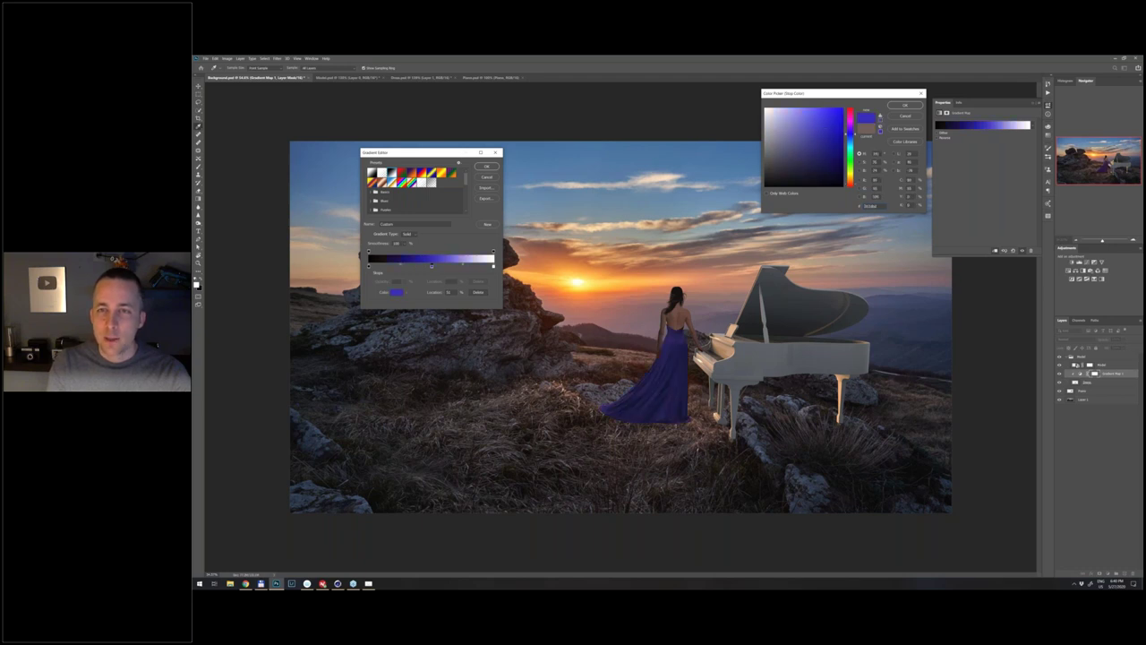
mouse_move(811, 132)
left_mouse_down()
mouse_move(791, 136)
mouse_move(816, 153)
left_mouse_up()
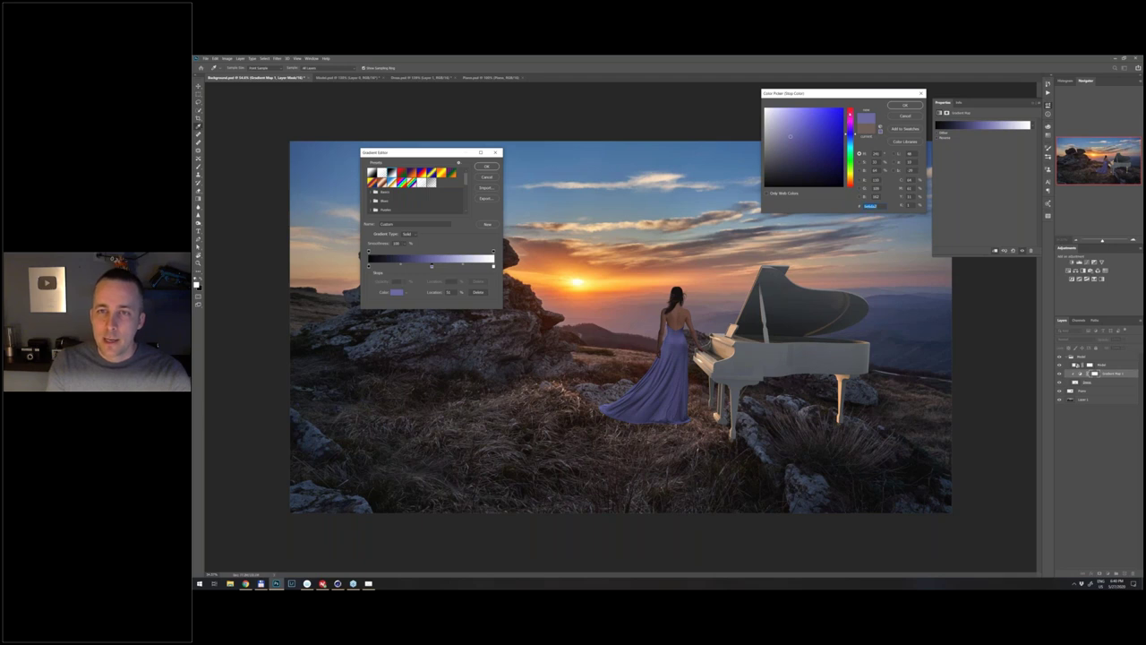
- Set the gradient's middle stop to a deep crimson colour so the dress turns red
left_click(850, 113)
left_click(811, 143)
left_click_drag(811, 144, 820, 137)
left_click(870, 206)
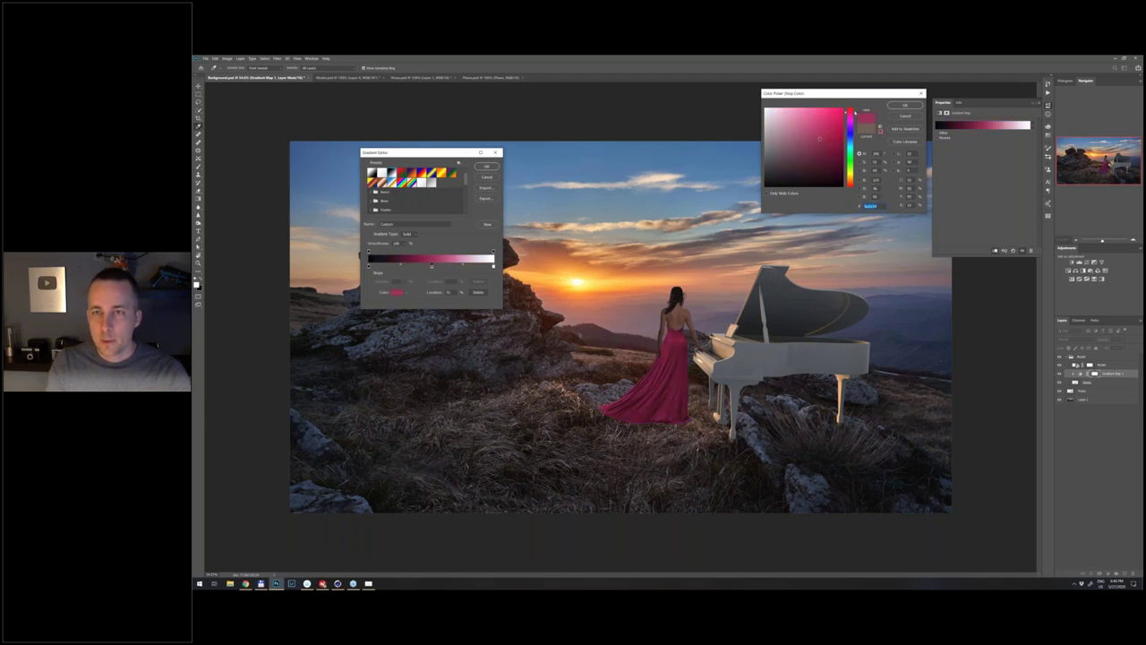
left_click(820, 143)
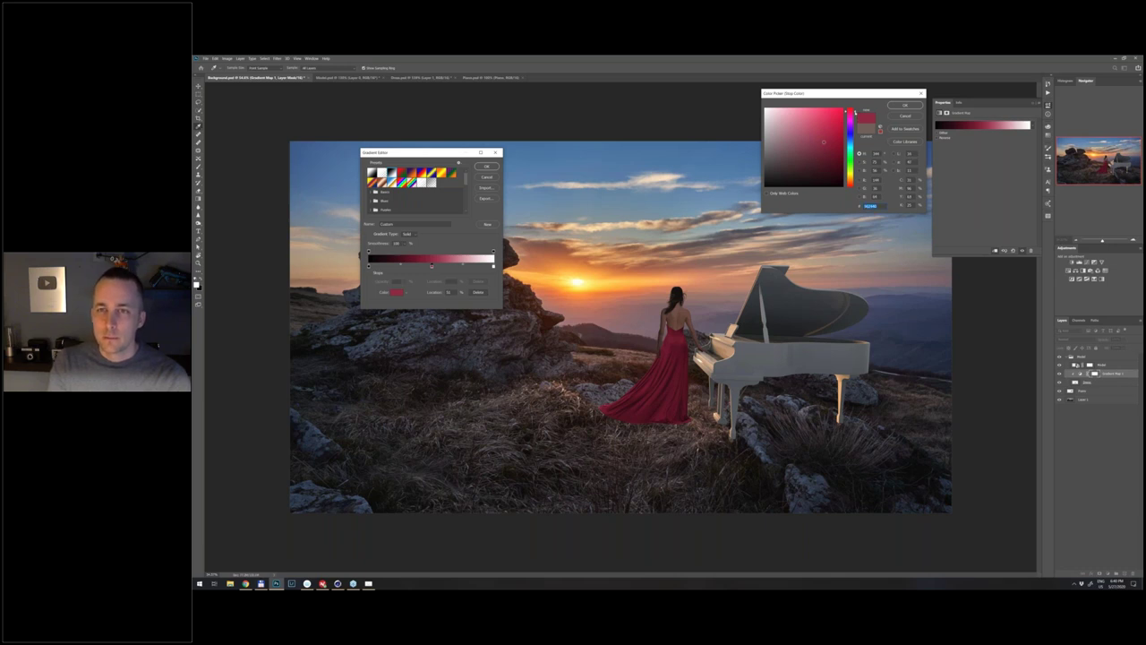
key("Return")
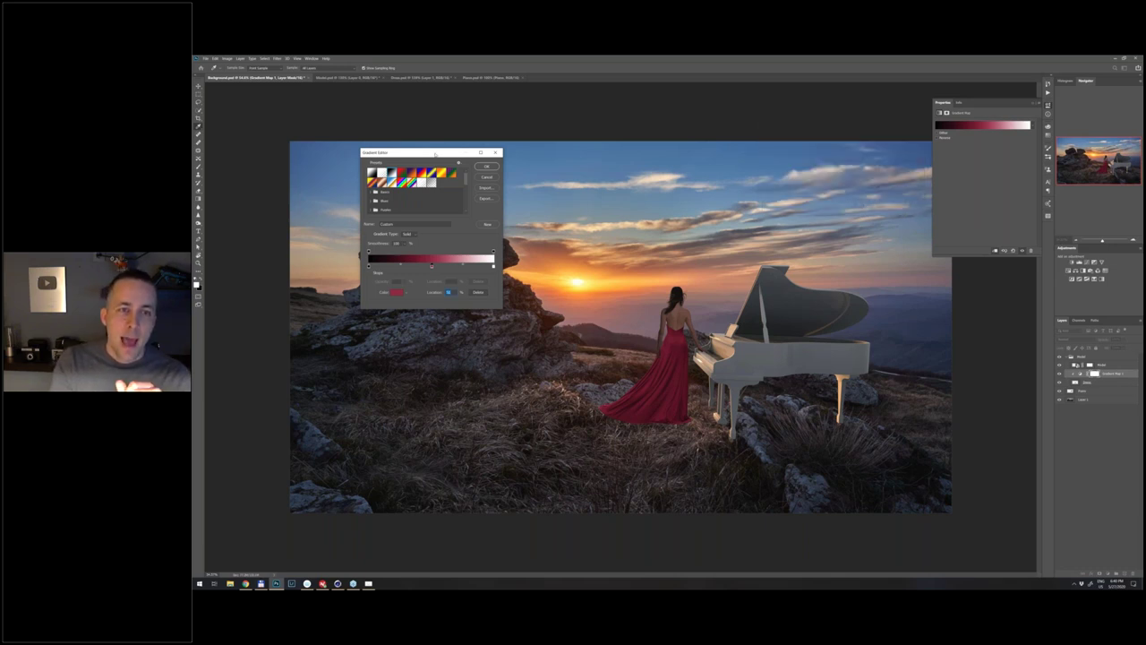
- Adjust the transition between the gradient's black and crimson stops to control the depth of the dress's shadows
left_click_drag(436, 155, 442, 177)
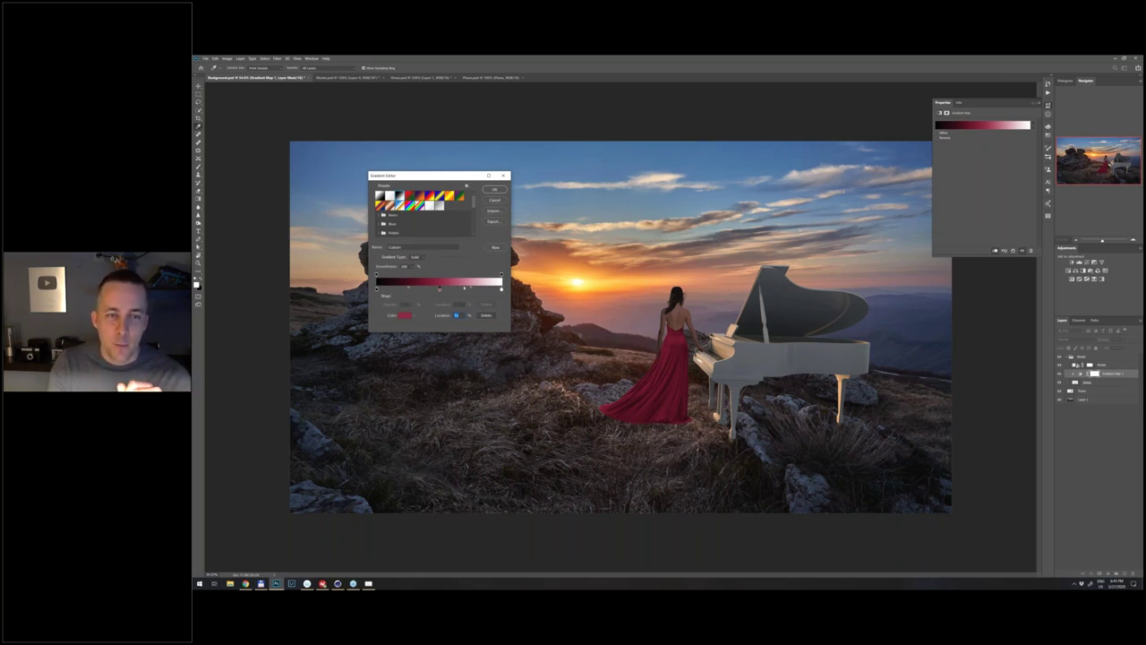
left_click_drag(441, 290, 414, 289)
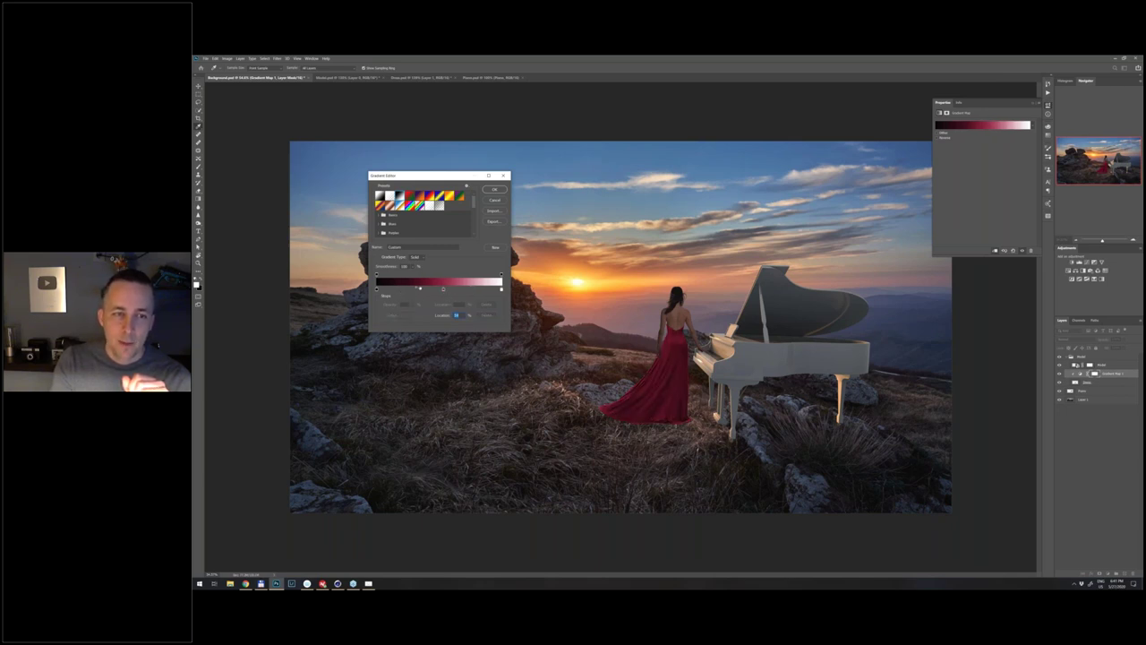
left_click(409, 292)
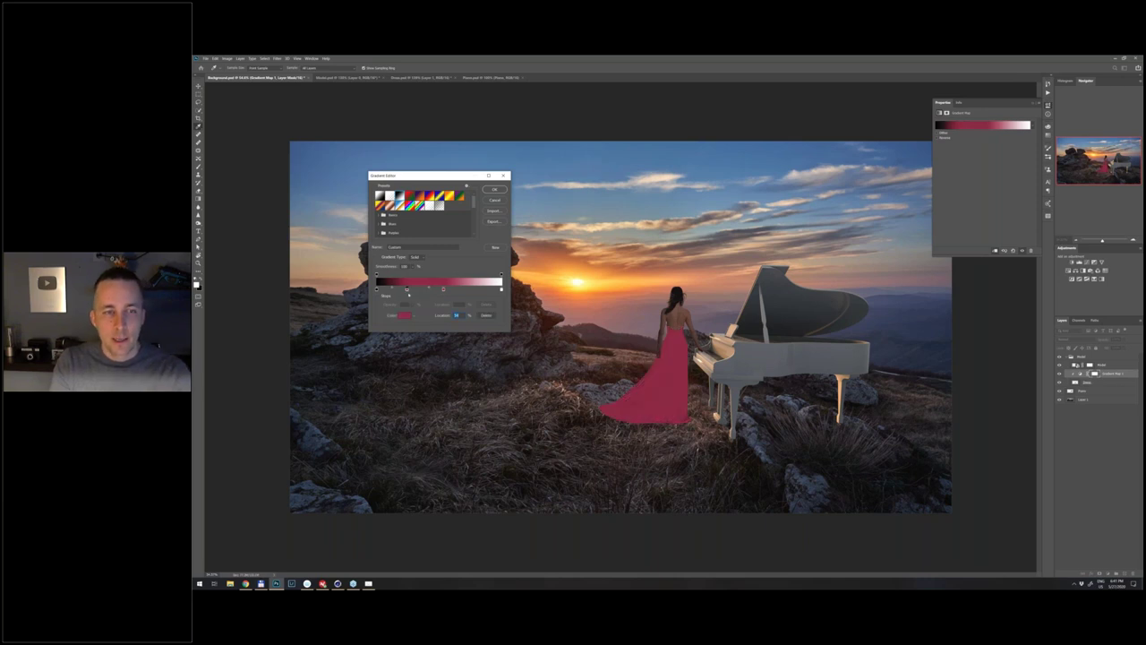
mouse_move(417, 288)
left_mouse_down()
mouse_move(406, 289)
mouse_move(418, 290)
left_mouse_up()
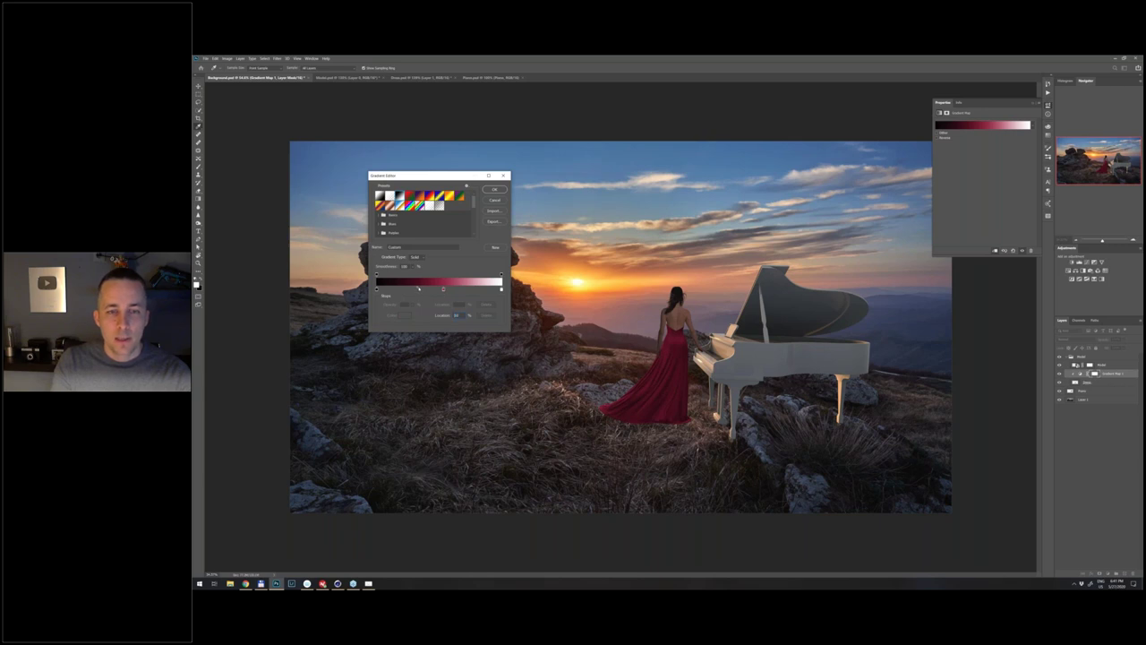
- Fine-tune the gradient's transition from crimson to white while checking the dress's highlights up close
left_click_drag(443, 291, 377, 289)
left_click_drag(671, 339, 726, 347)
left_click_drag(377, 290, 450, 289)
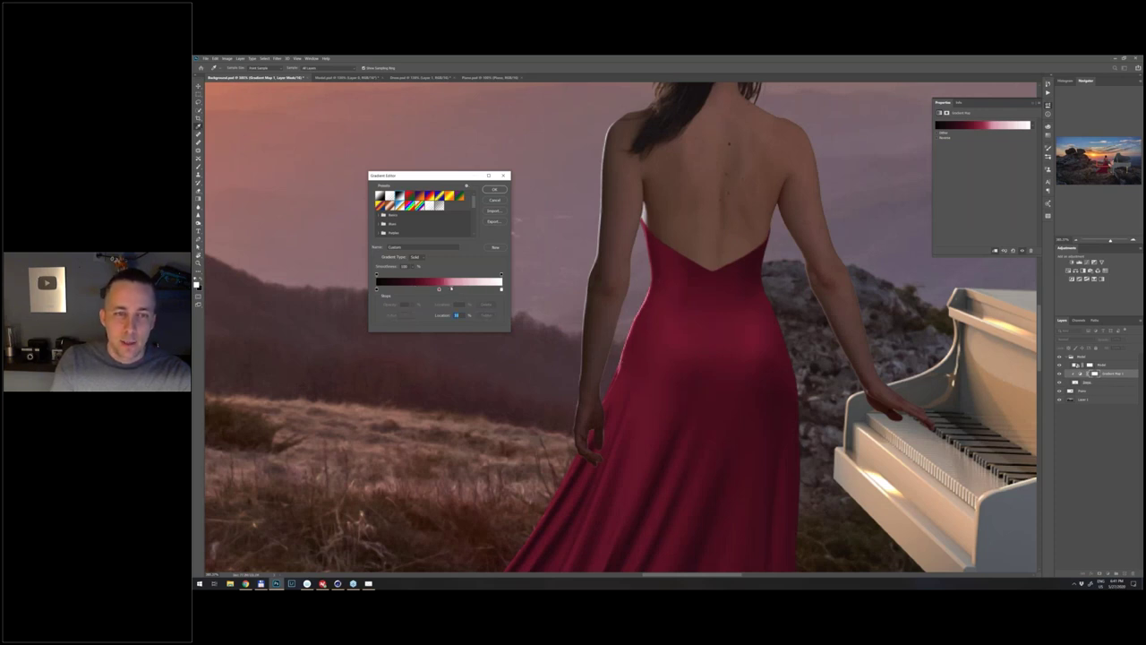
left_click_drag(452, 288, 491, 289)
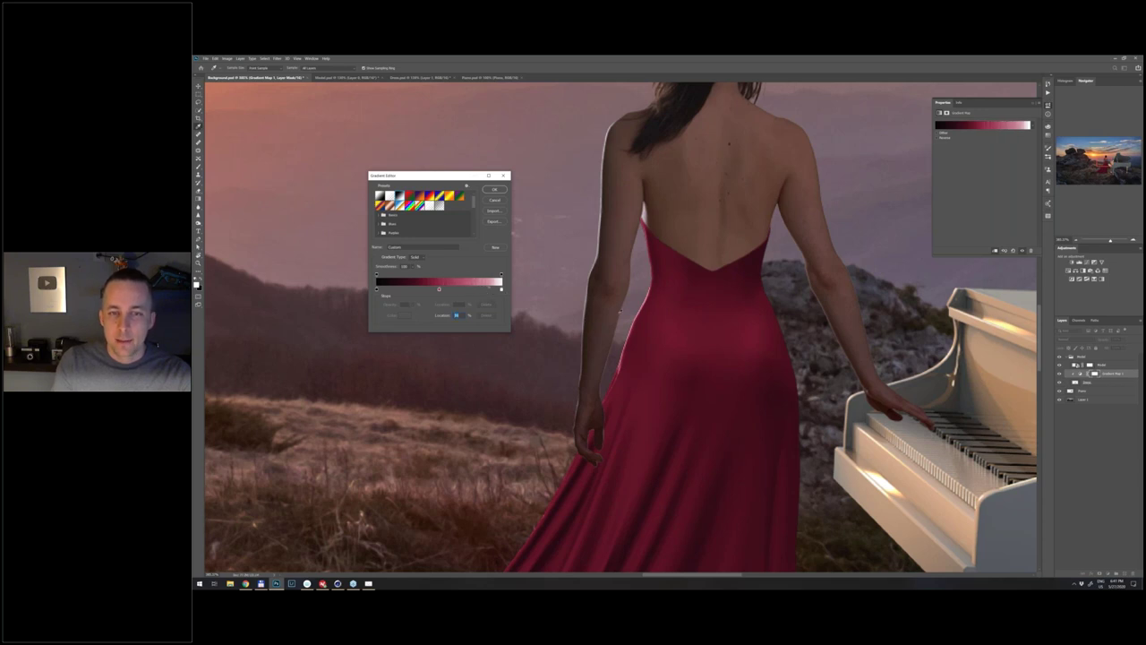
left_click(471, 290)
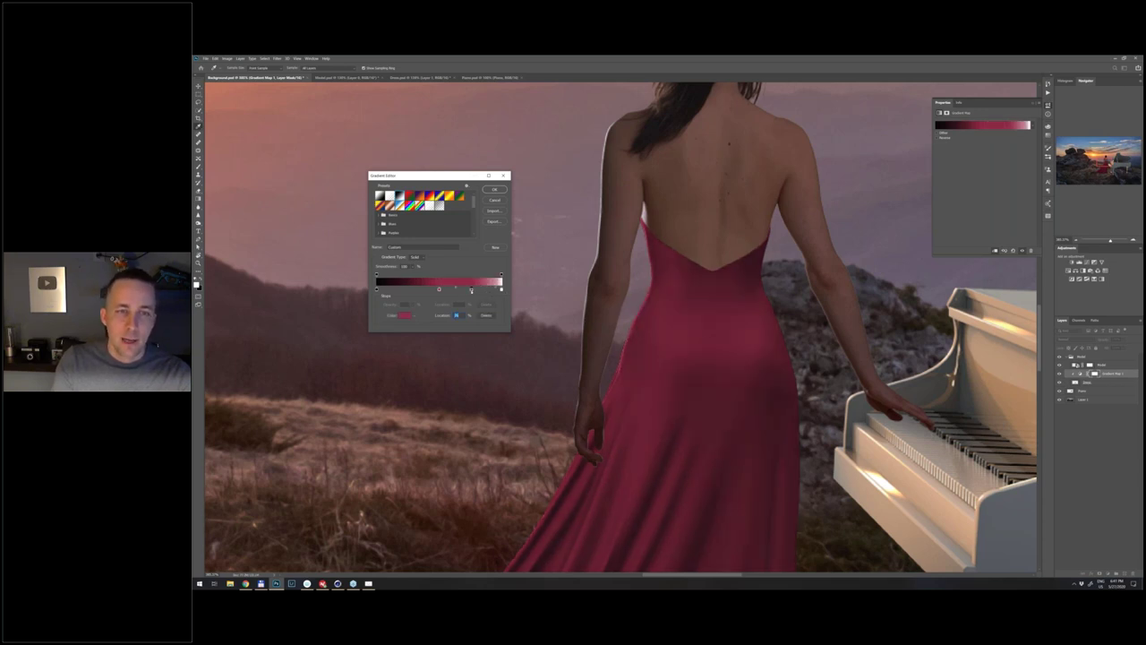
mouse_move(472, 289)
left_mouse_down()
mouse_move(476, 309)
mouse_move(487, 288)
mouse_move(474, 287)
left_mouse_up()
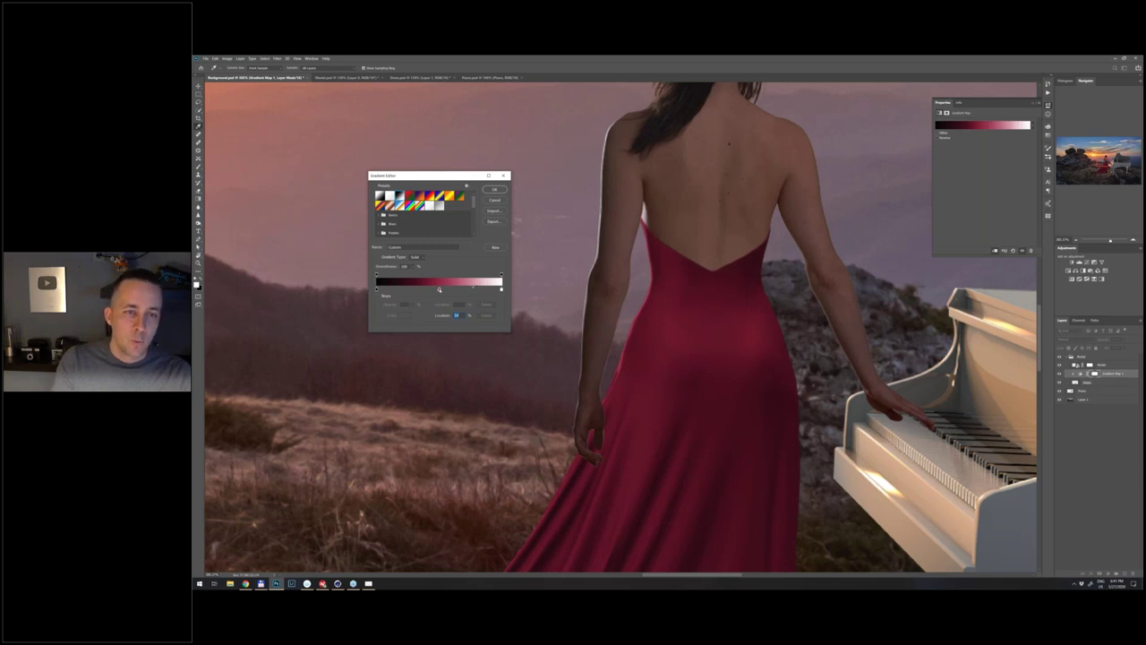
- Move the crimson stop toward the dark end to about 40%, balance its shadow transition, and accept the gradient
left_click_drag(439, 289, 429, 290)
left_click(411, 287)
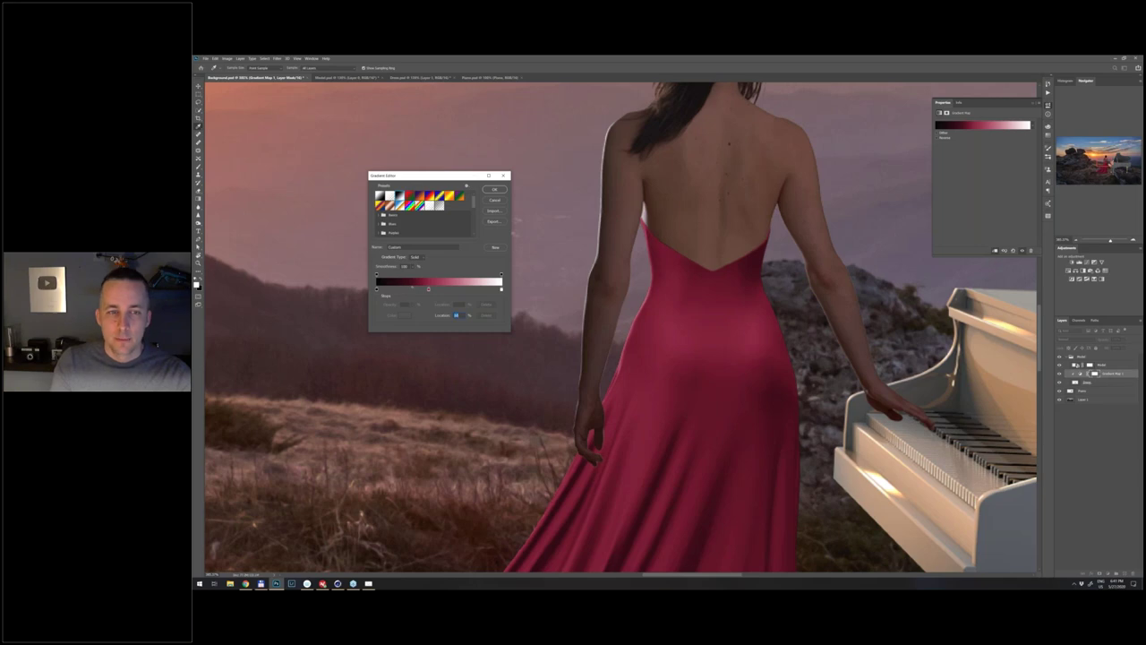
key("ctrl+0")
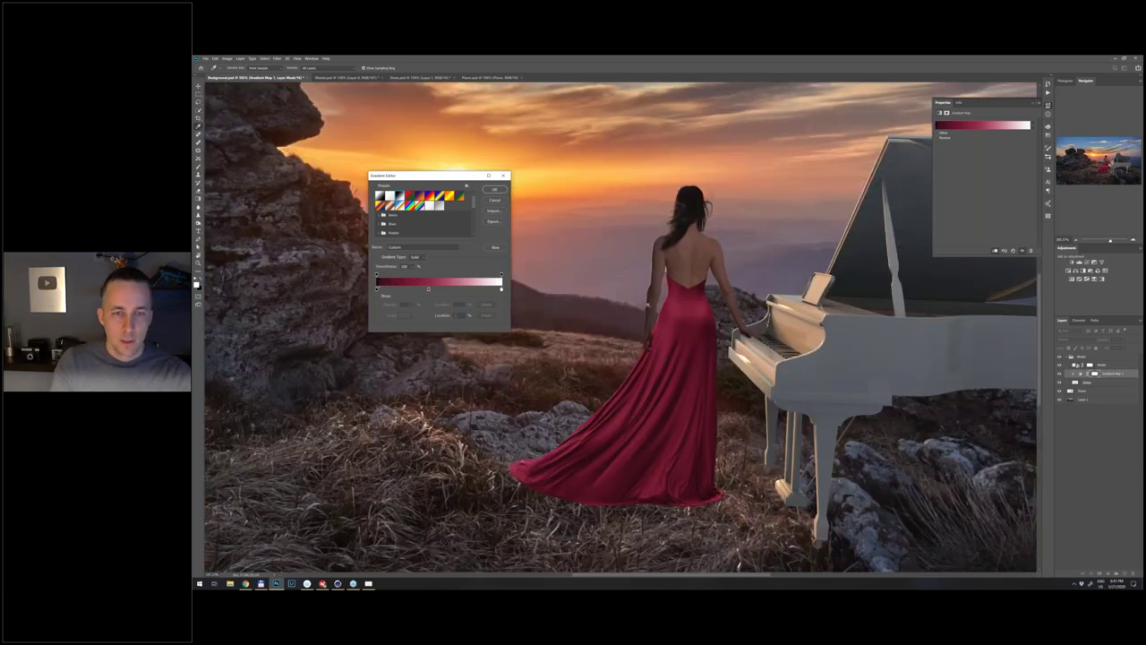
scroll(676, 300, "down", 5)
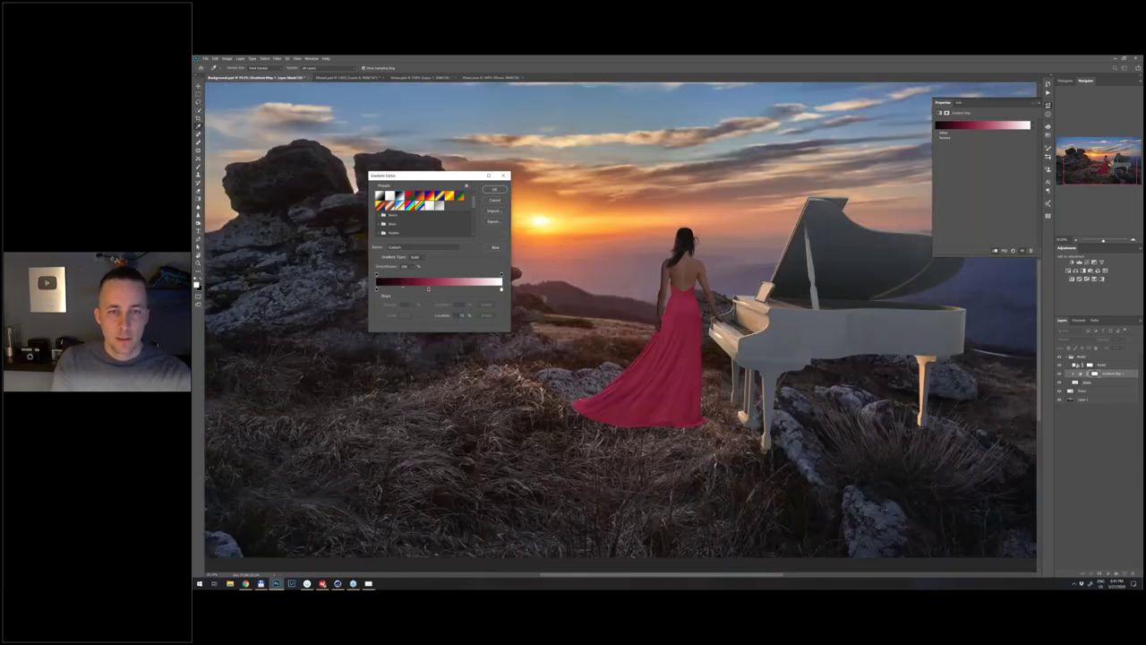
left_click_drag(403, 287, 411, 287)
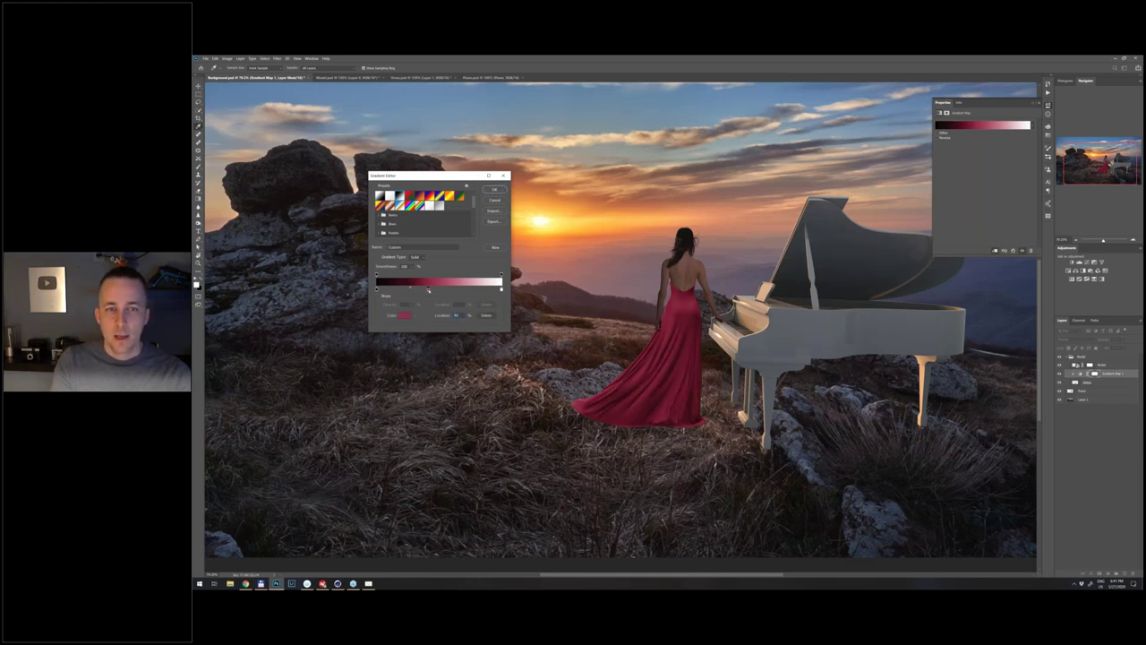
key("Return")
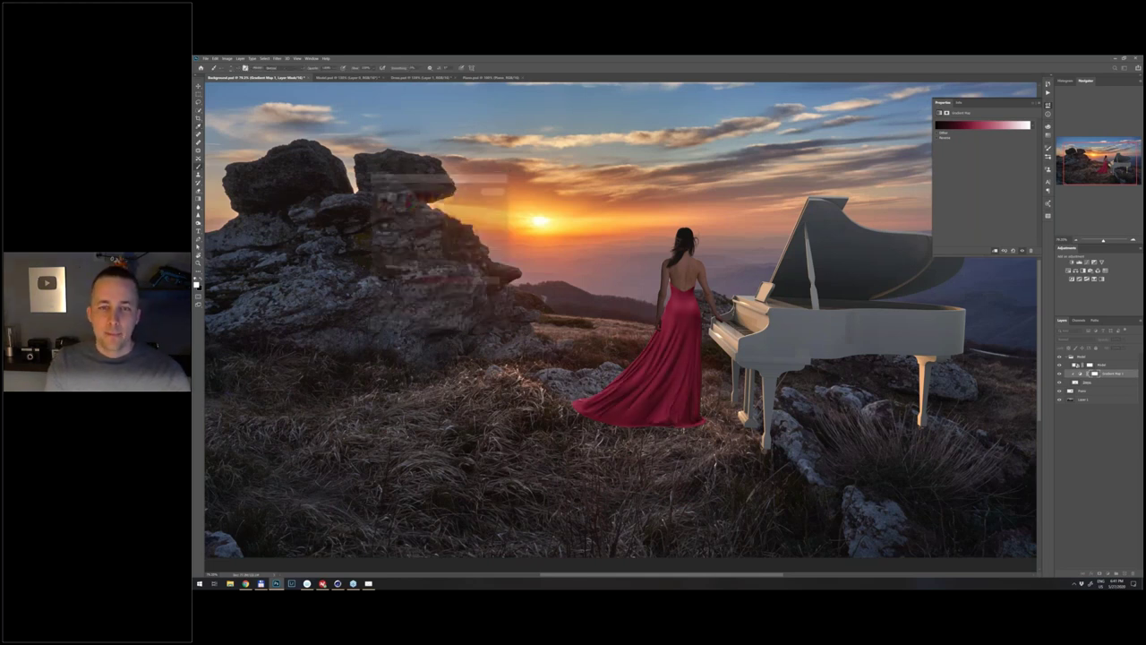
- Change the gradient's crimson stop to a darker, more saturated red that suits the whole scene, and accept it
scroll(620, 327, "down", 5)
scroll(621, 327, "up", 1)
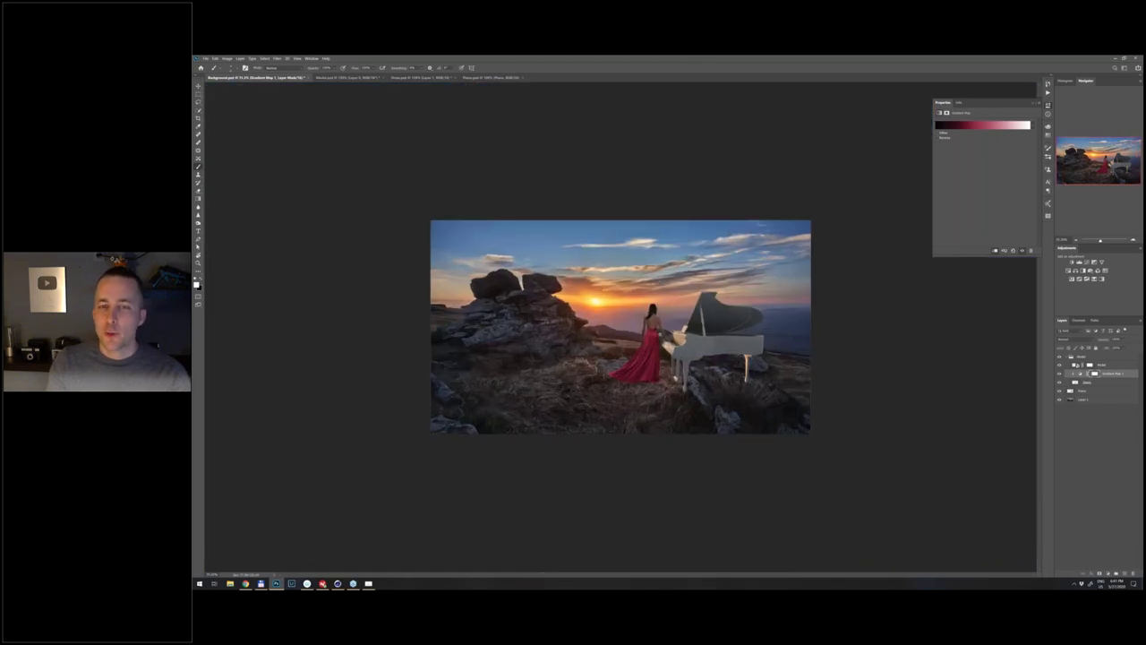
scroll(621, 327, "up", 4)
left_click(987, 127)
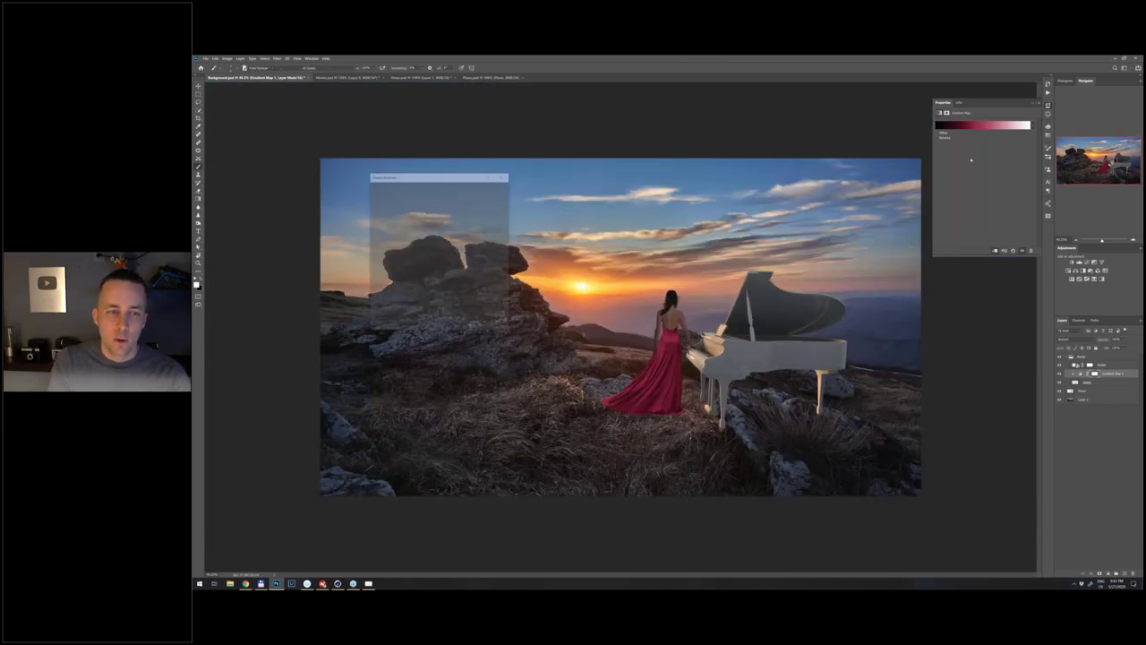
left_click(426, 289)
left_click(405, 315)
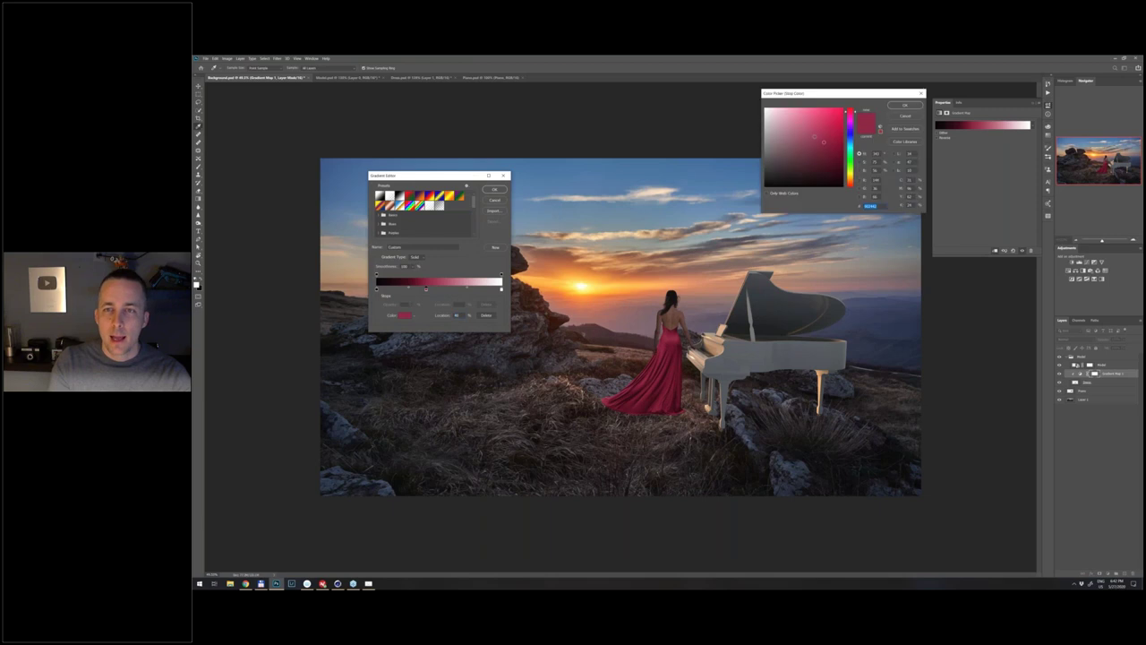
left_click(810, 145)
left_click(813, 144)
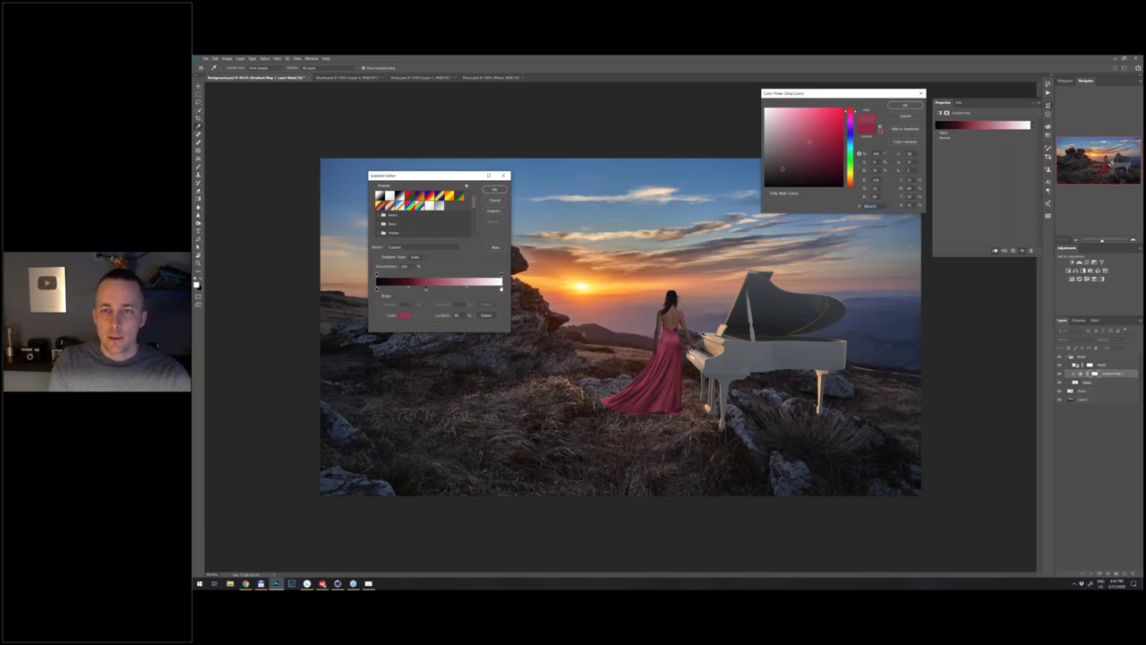
left_click(825, 147)
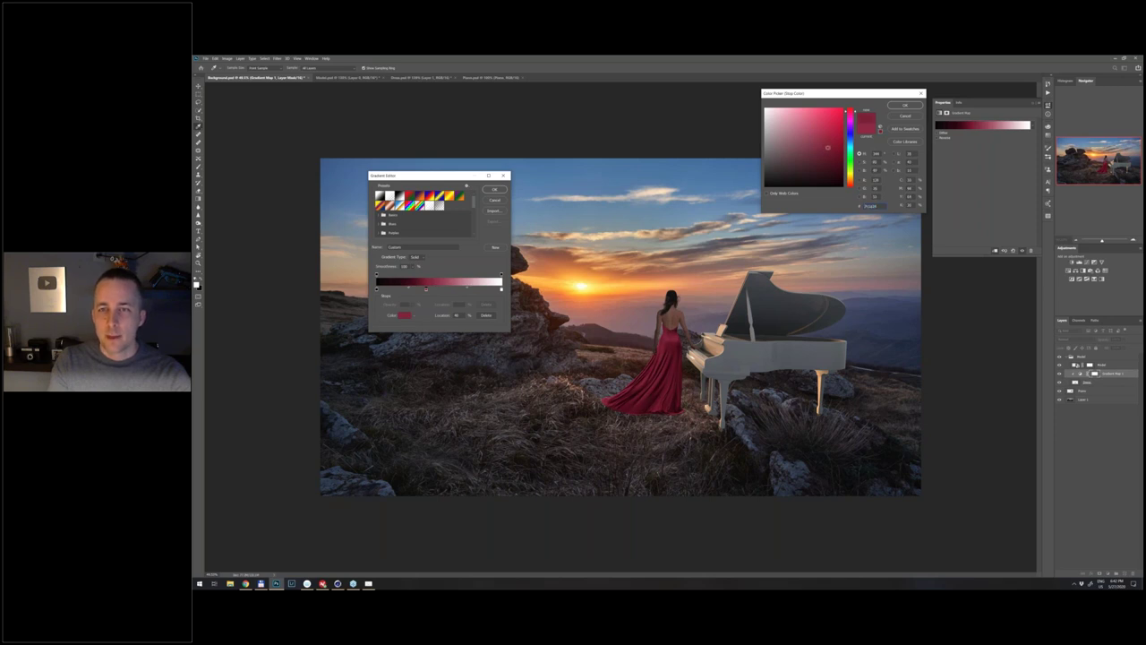
left_click(904, 106)
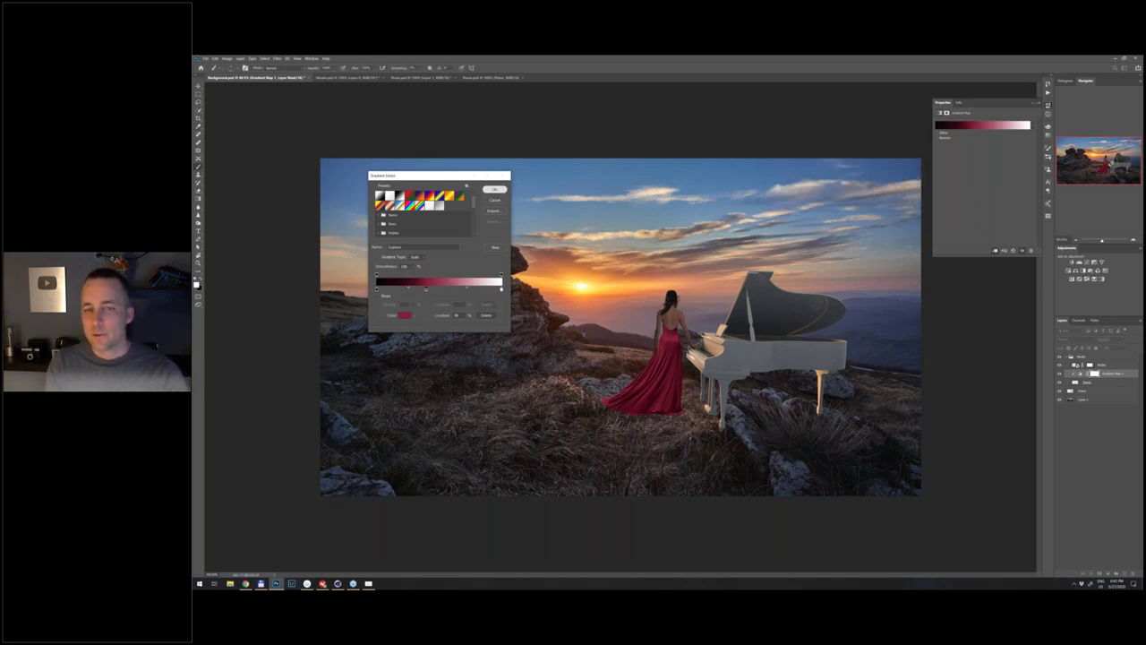
left_click(506, 174)
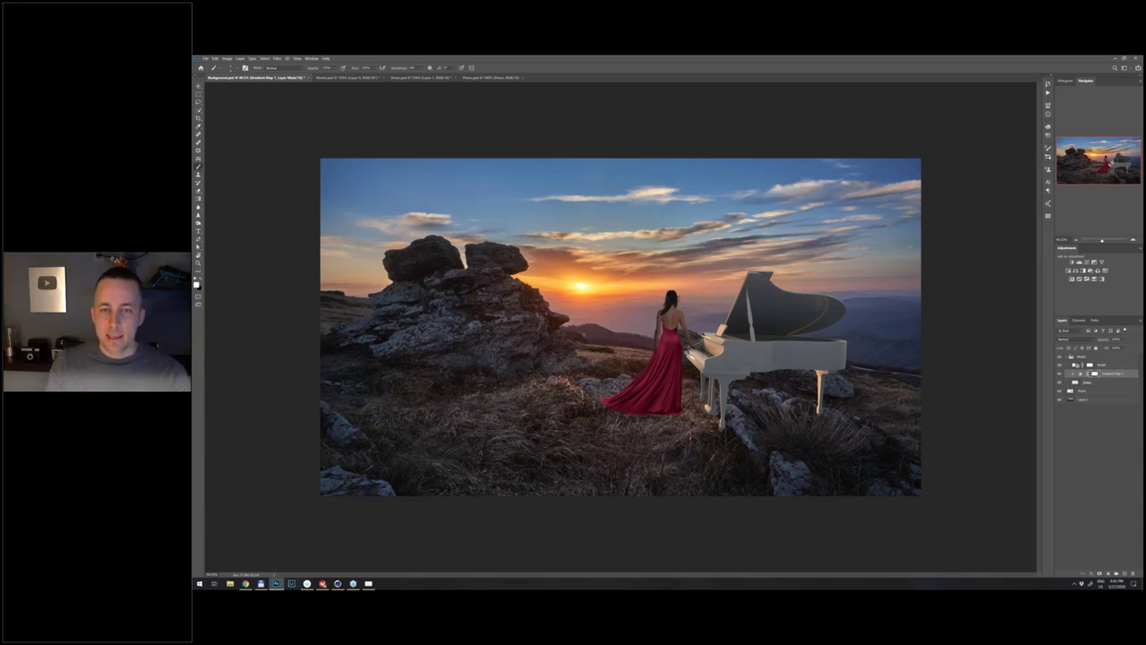
- Examine the dress fabric's texture and edges against the surrounding grass, rocks and piano at several magnifications
scroll(670, 348, "up", 3)
key("ctrl+minus")
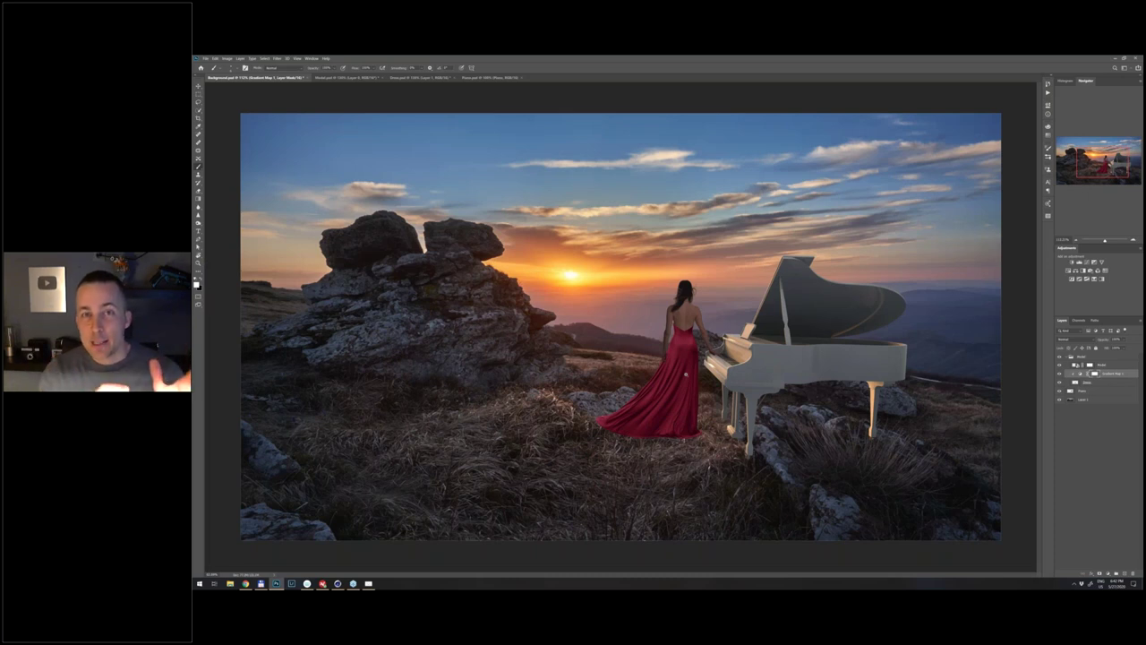
scroll(689, 412, "up", 5)
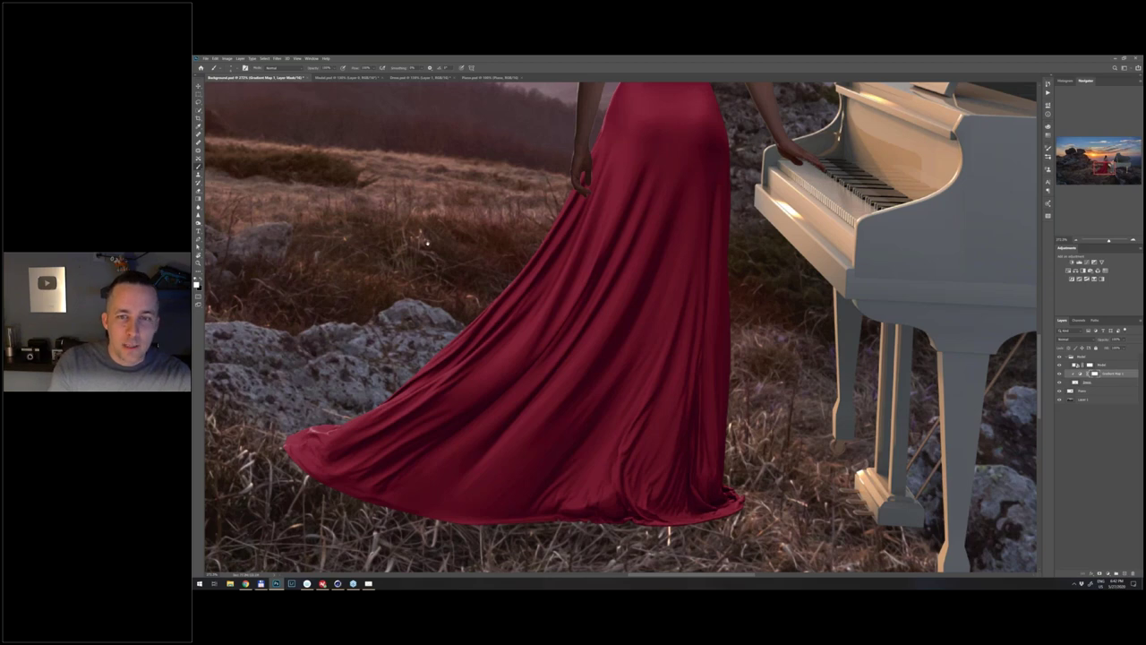
mouse_move(427, 243)
left_mouse_down()
mouse_move(440, 265)
mouse_move(620, 218)
left_mouse_up()
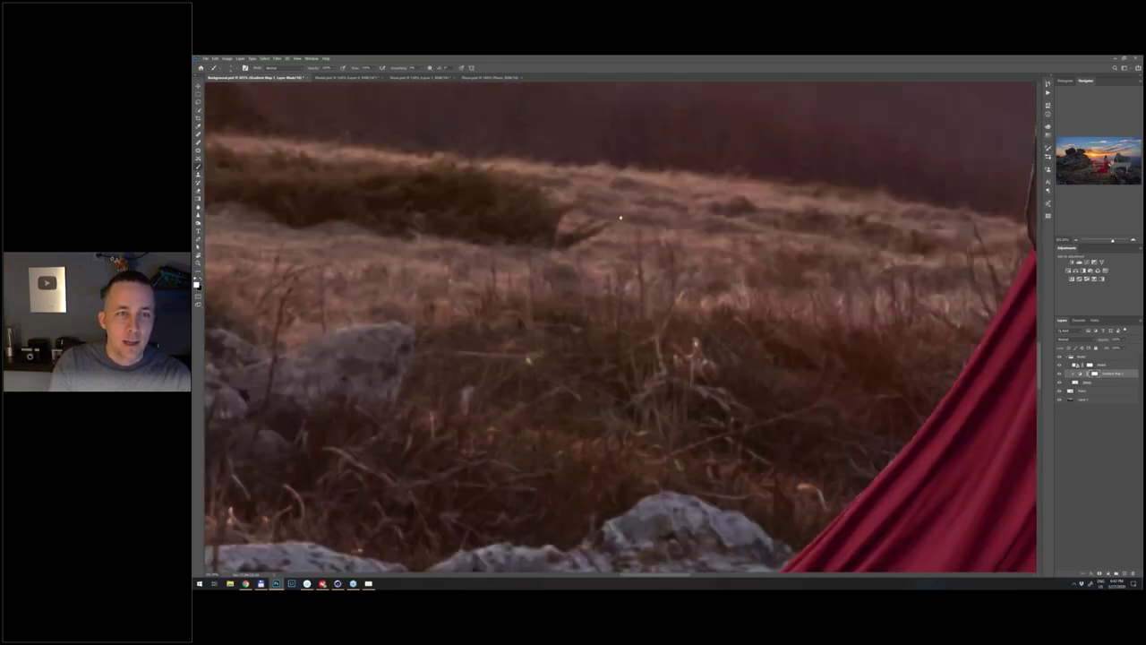
left_click_drag(437, 561, 519, 400)
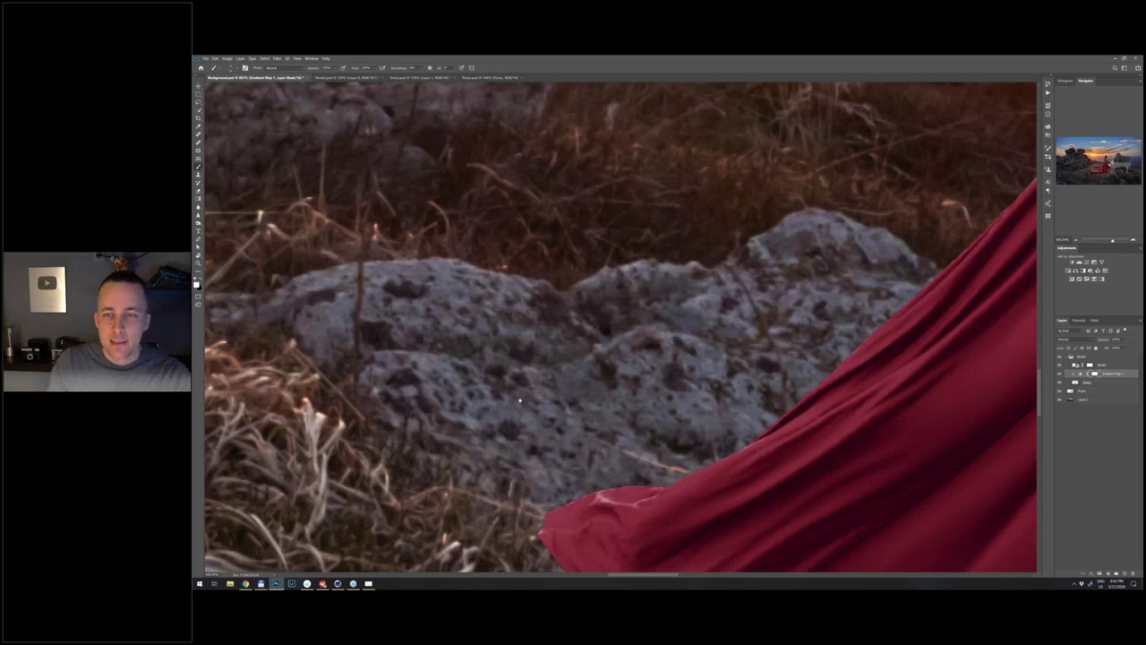
left_click_drag(519, 400, 314, 268)
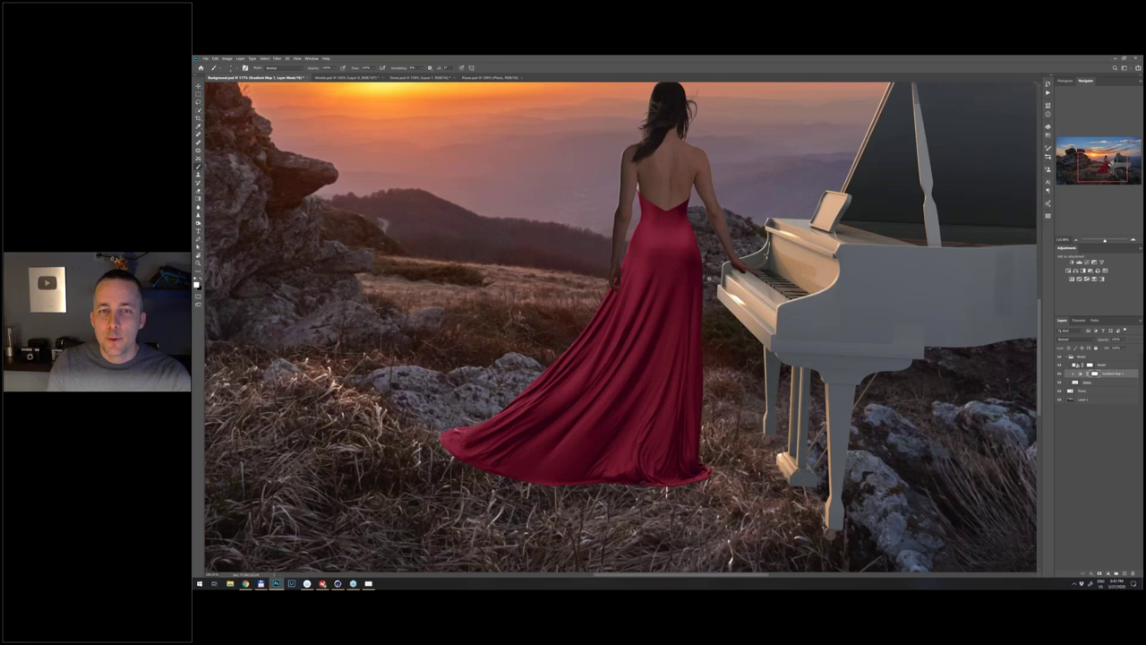
left_click_drag(710, 278, 788, 278)
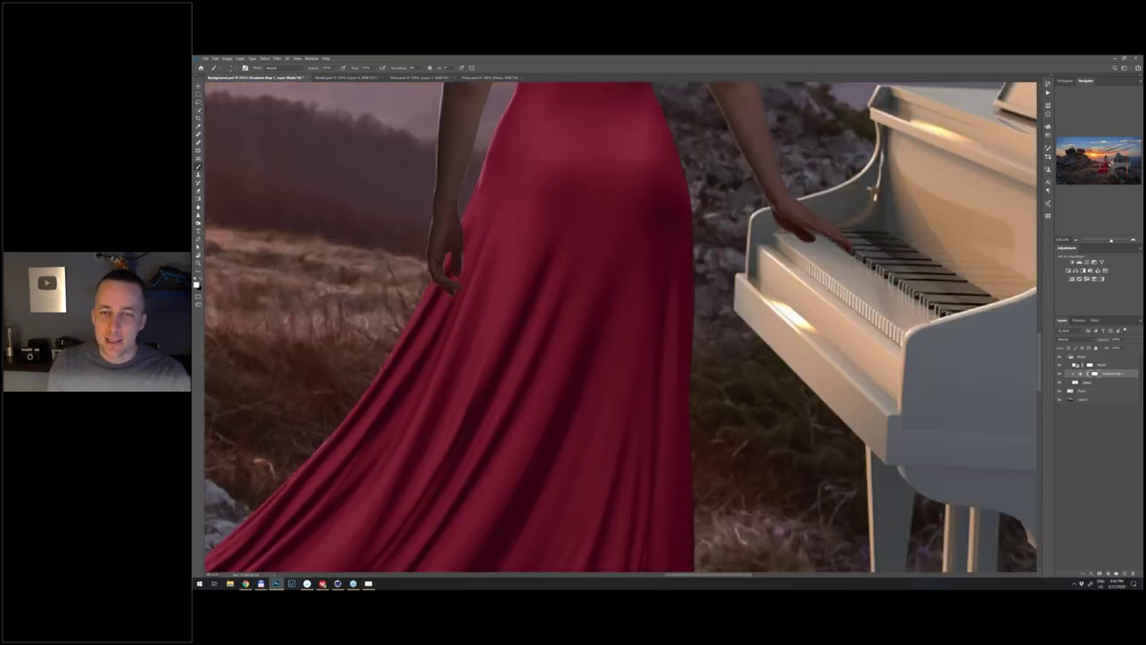
left_click_drag(665, 349, 609, 348)
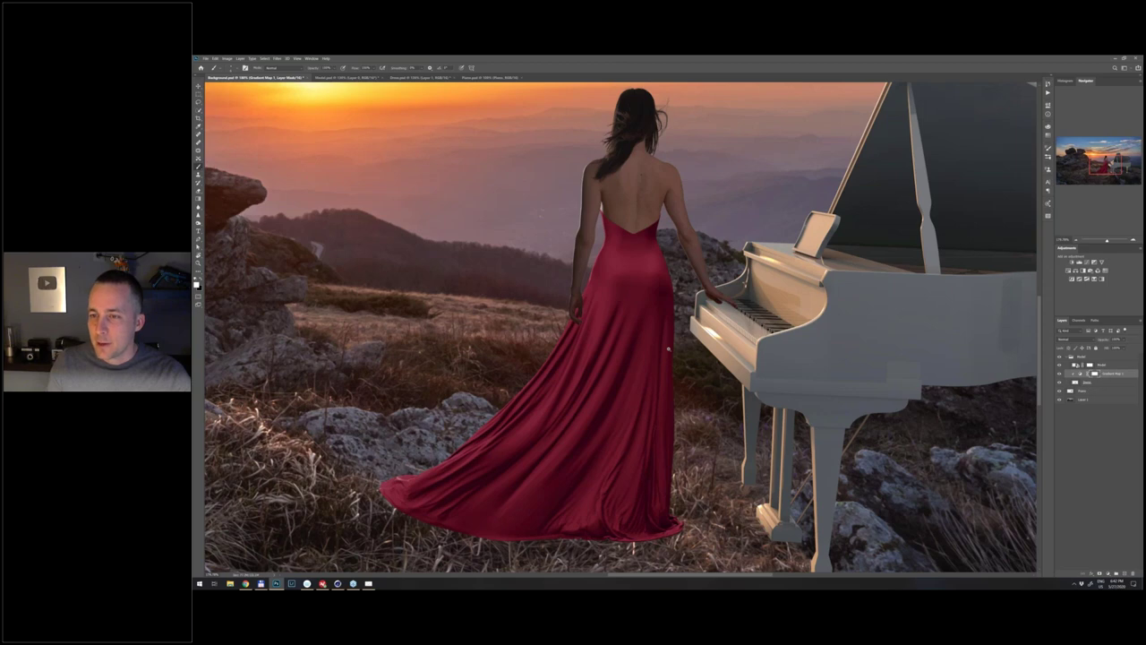
left_click_drag(669, 349, 666, 349)
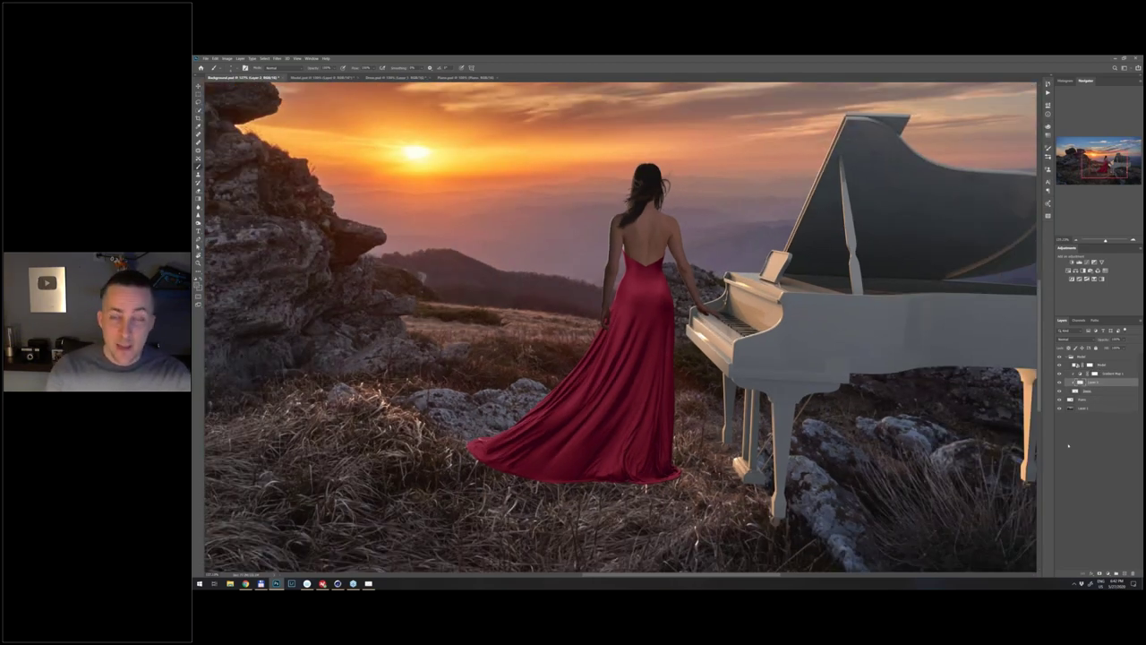
- Fill a new layer clipped to the dress with 50% gray and set its blend mode to Soft Light
key("shift+F5")
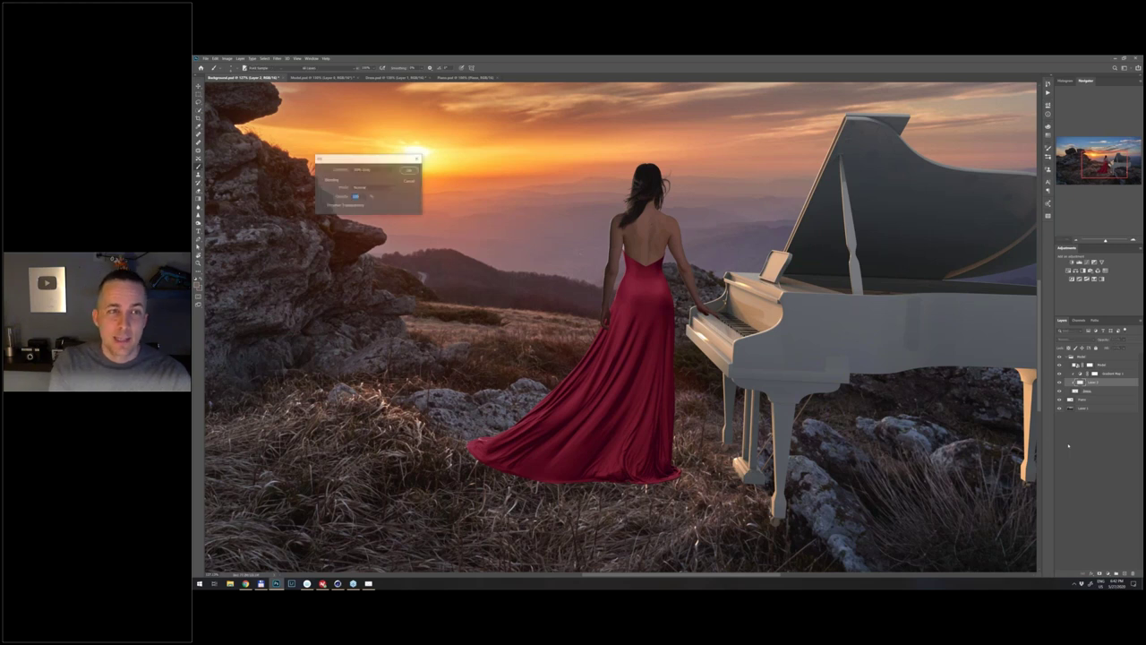
left_click(377, 170)
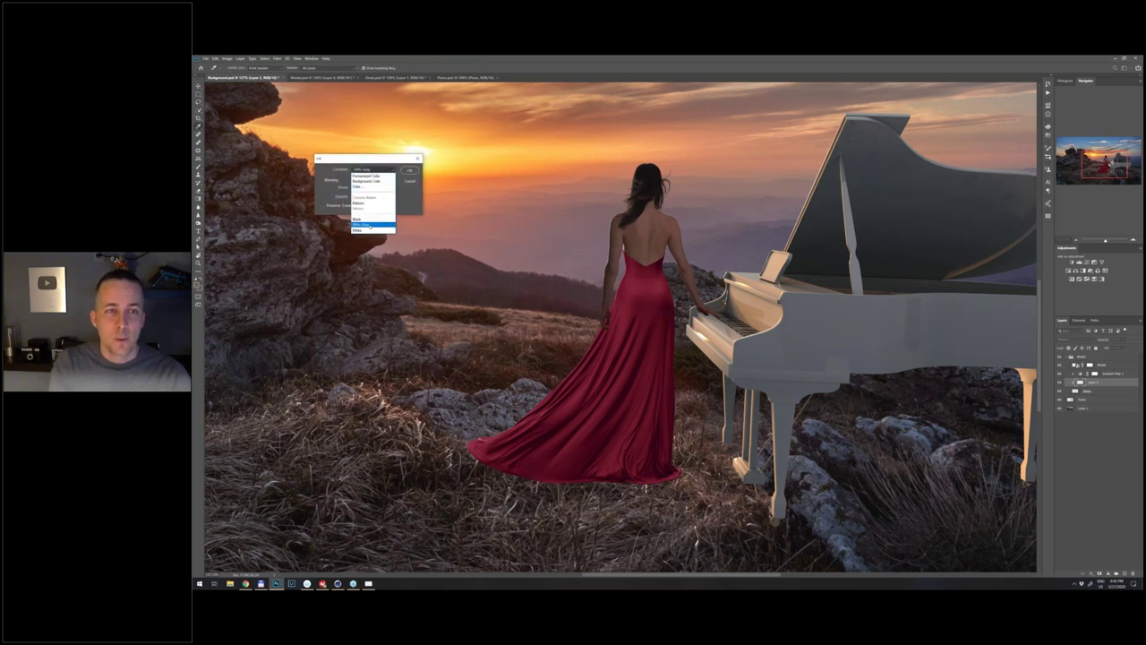
left_click(372, 222)
key("Return")
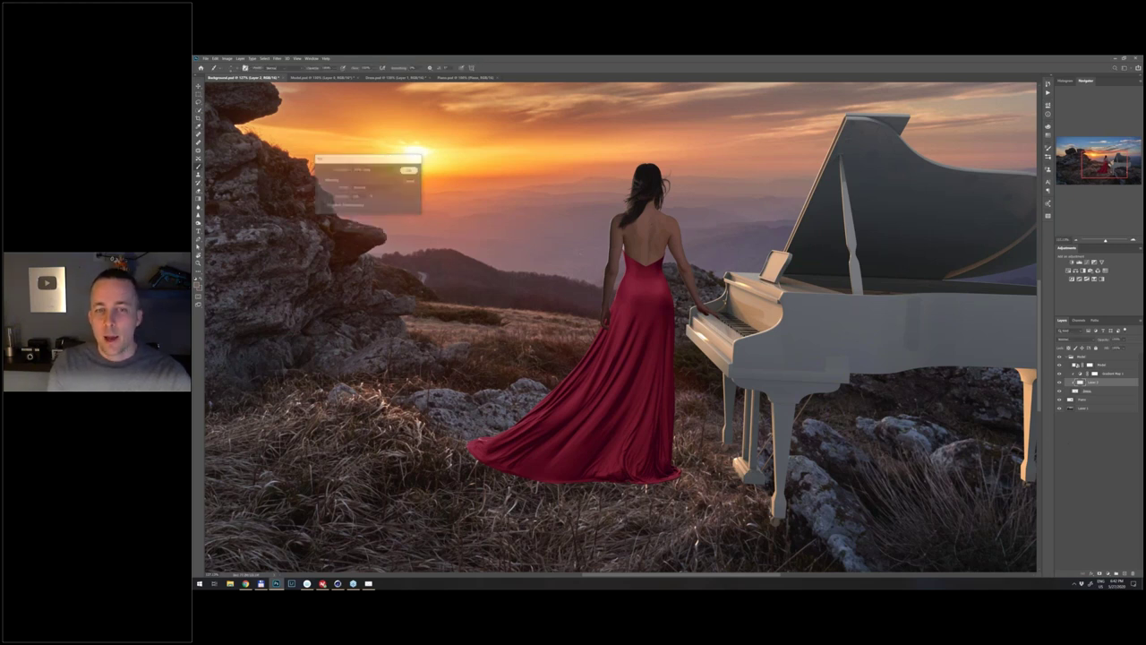
left_click(1070, 340)
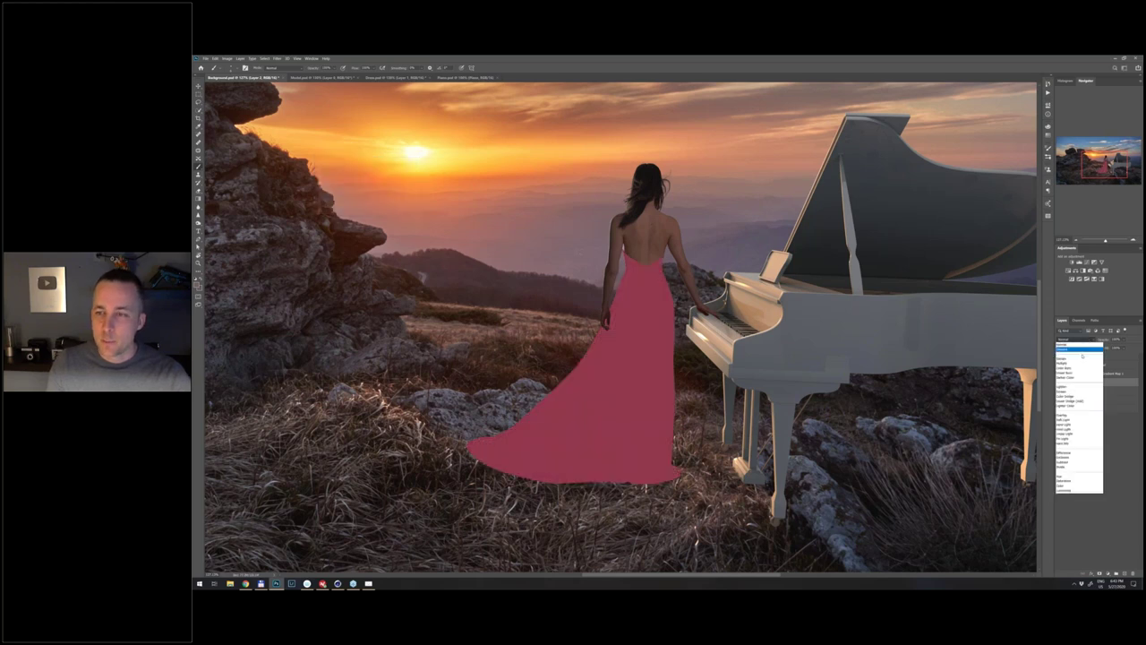
left_click(1071, 421)
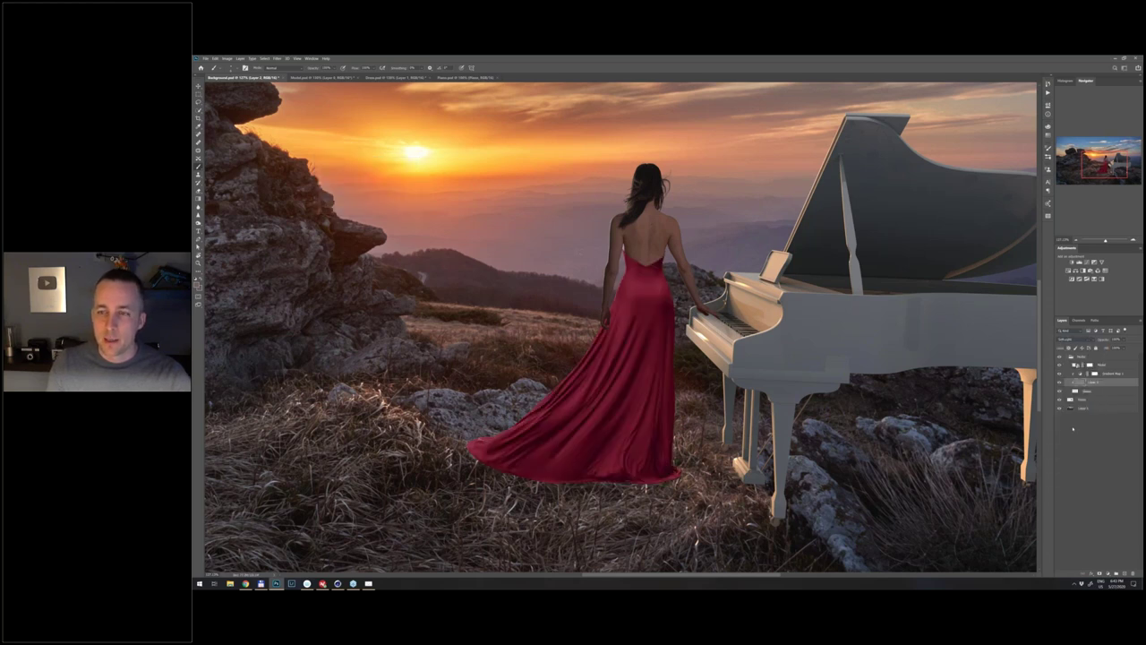
left_click(1060, 383)
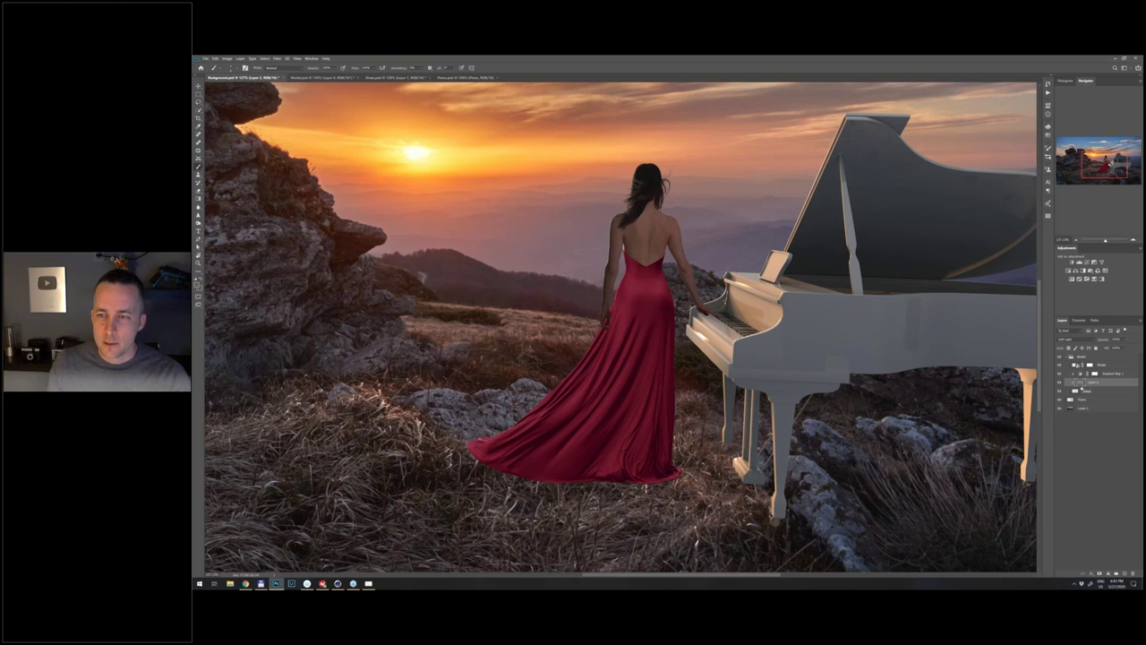
- Apply a subtle monochromatic Gaussian Add Noise filter to the gray layer, judging the amount on the dress up close
left_click(277, 58)
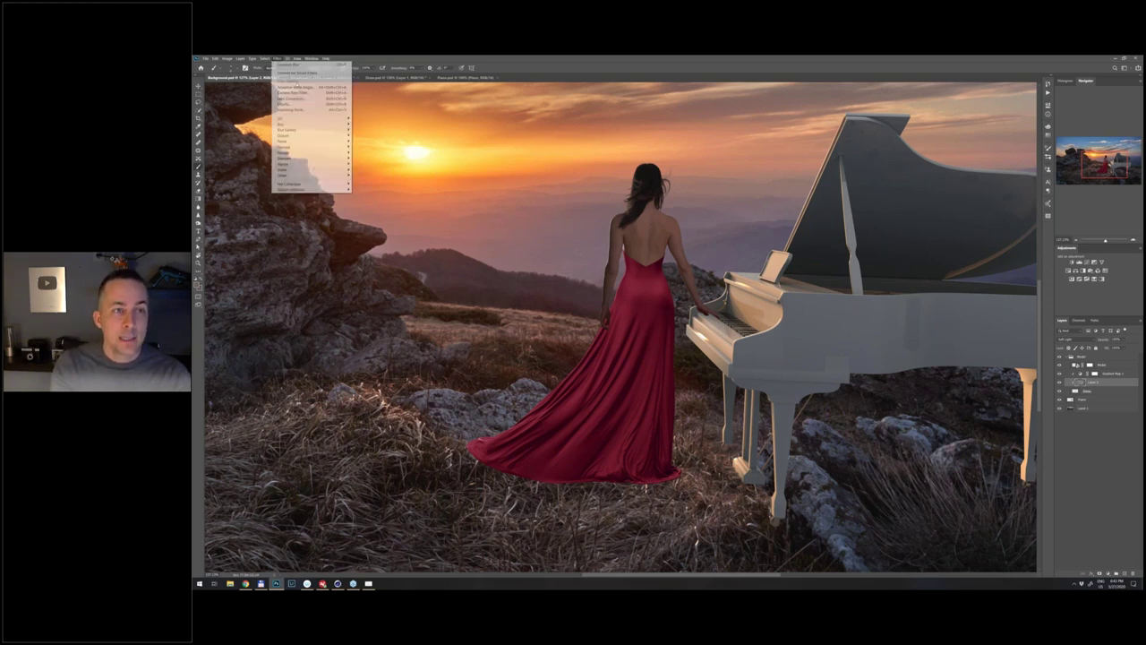
mouse_move(335, 141)
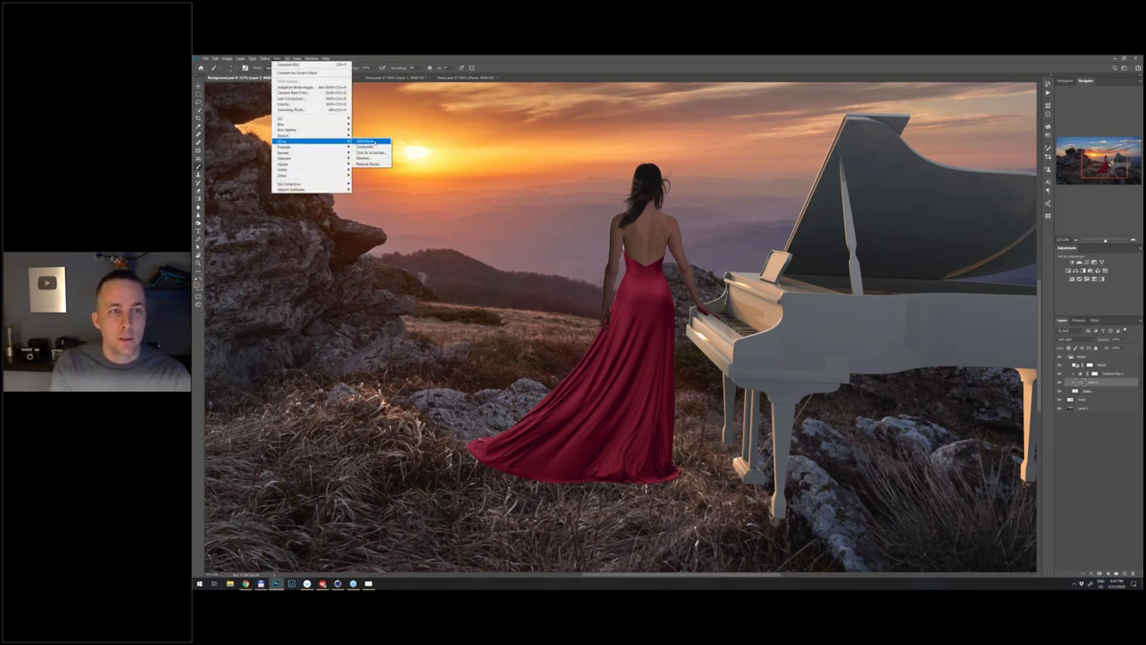
left_click(372, 141)
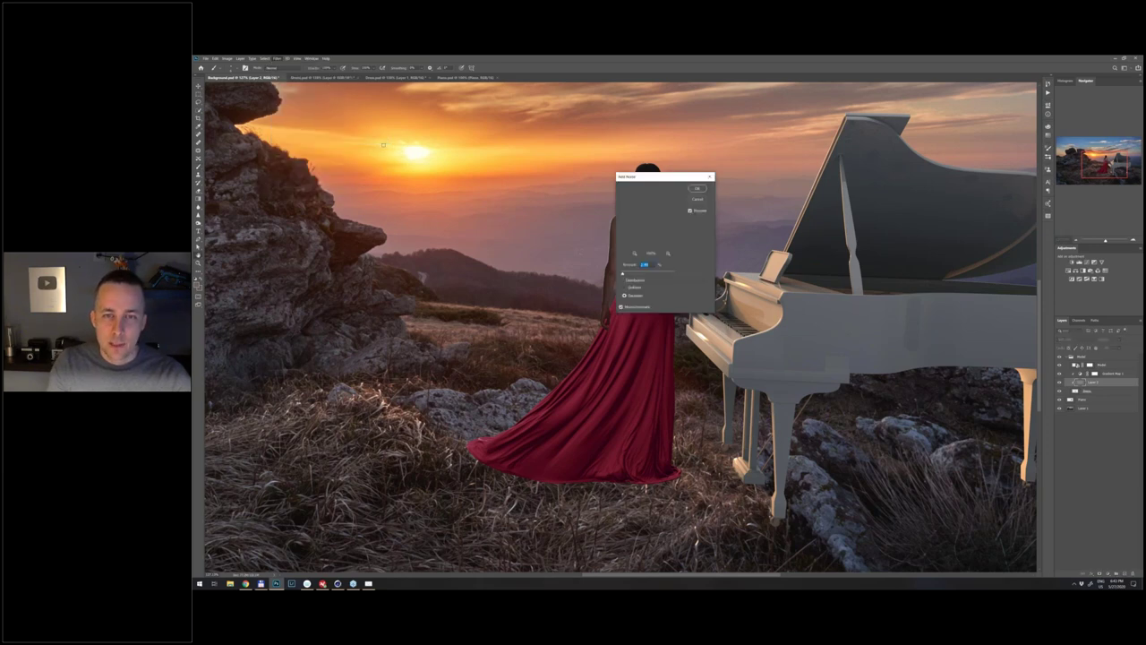
left_click_drag(762, 185, 805, 193)
left_click_drag(664, 307, 689, 318)
left_click_drag(756, 290, 780, 296)
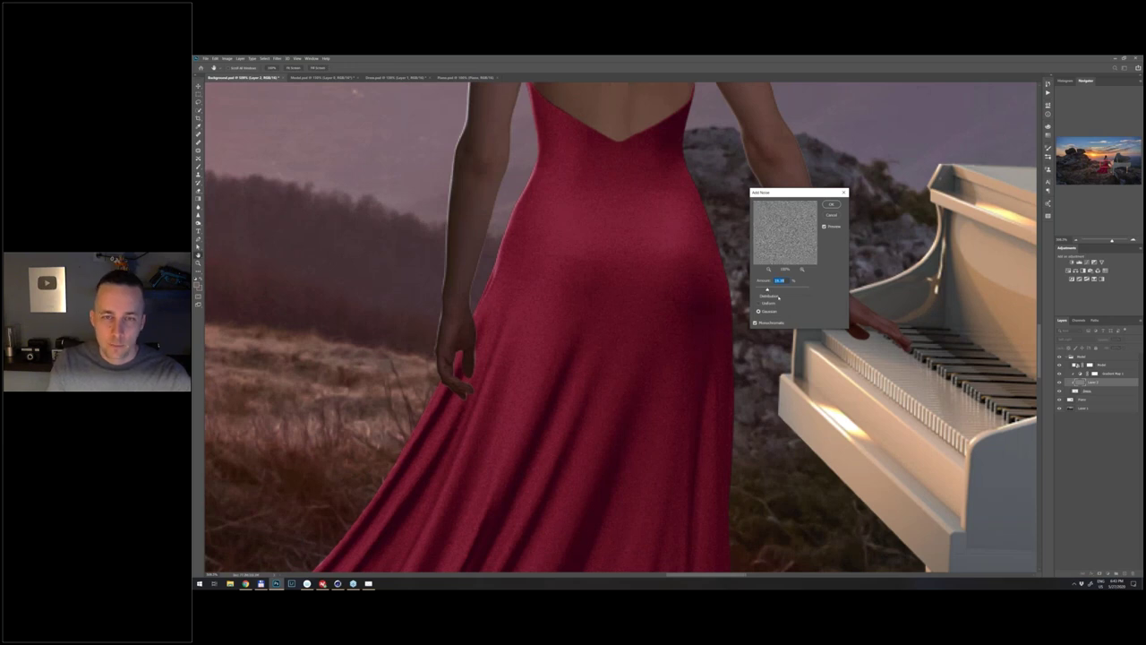
left_click_drag(762, 291, 758, 290)
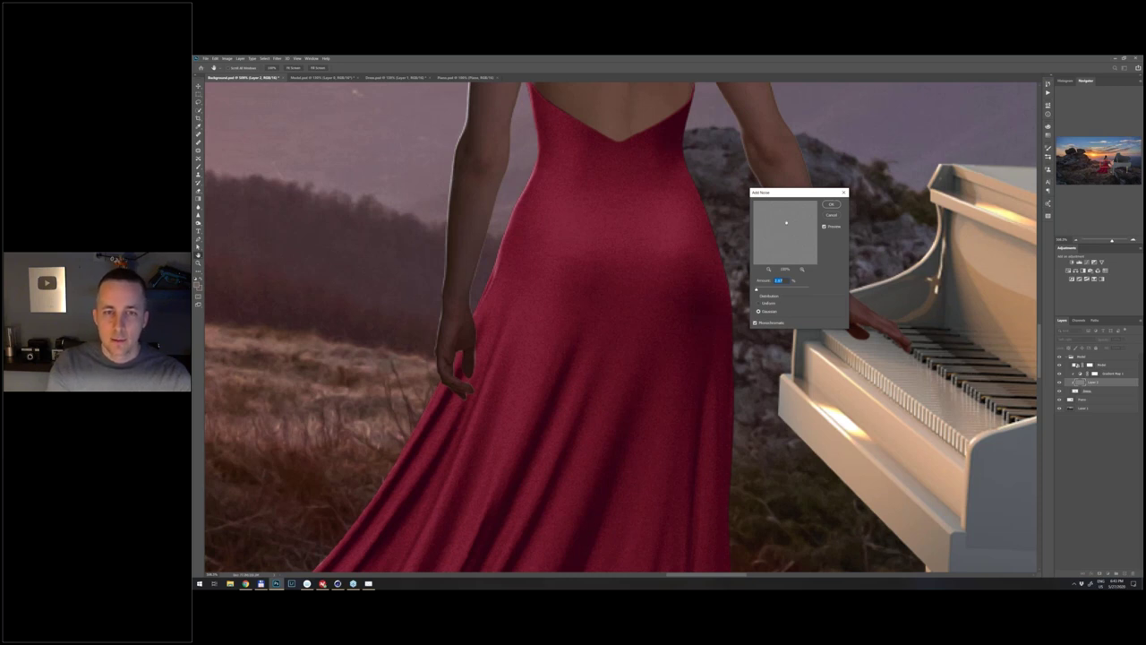
left_click(832, 205)
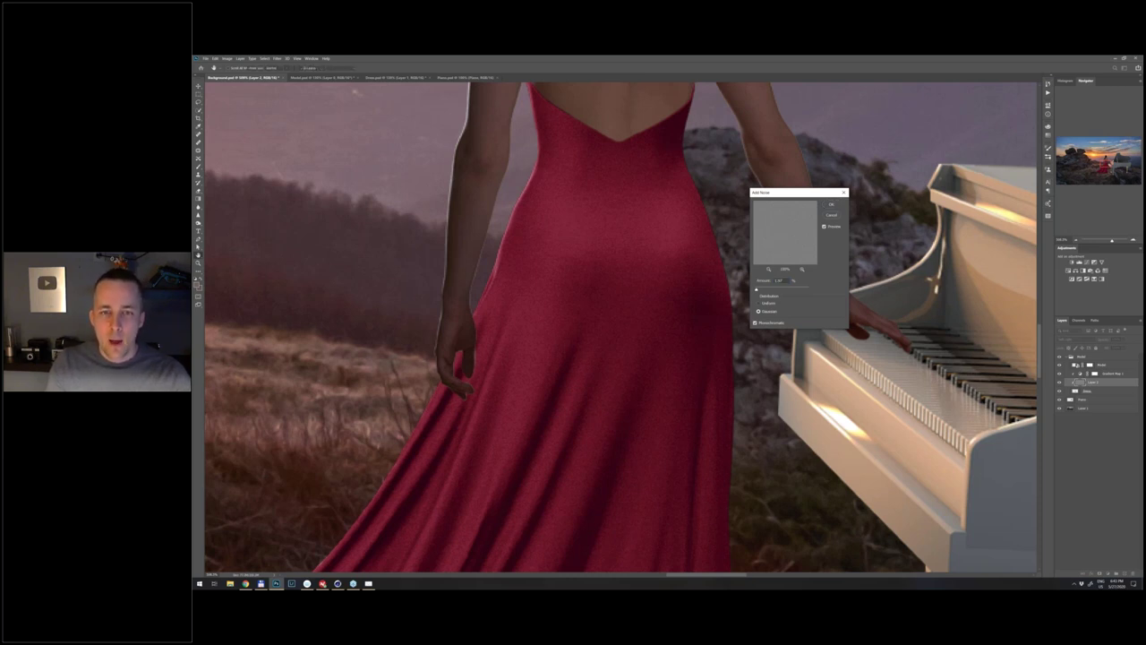
- Mask out the model's fingers where they overlap the dress, painting on the Model layer's mask within the dress outline selection
key("ctrl+0")
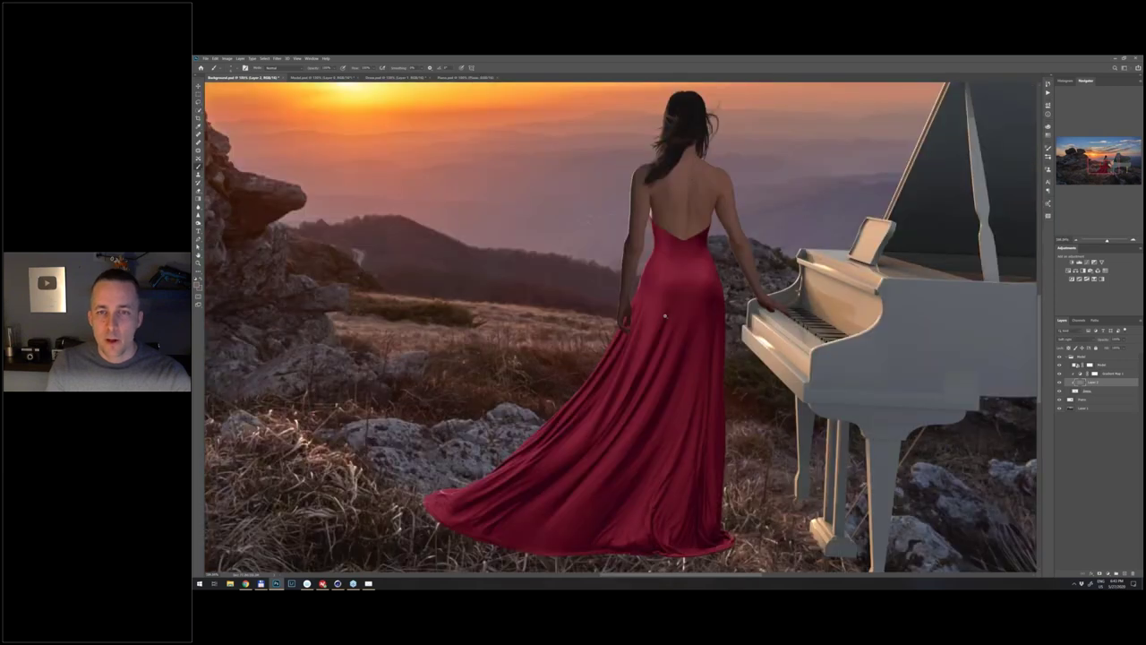
left_click_drag(665, 316, 681, 315)
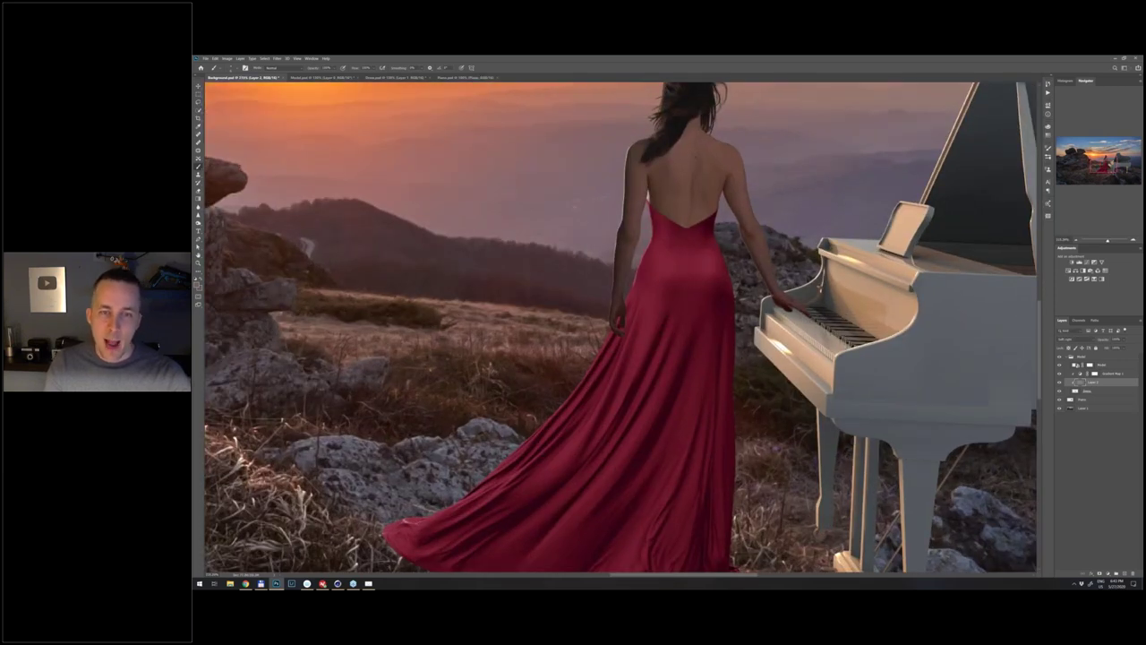
scroll(555, 296, "up", 1)
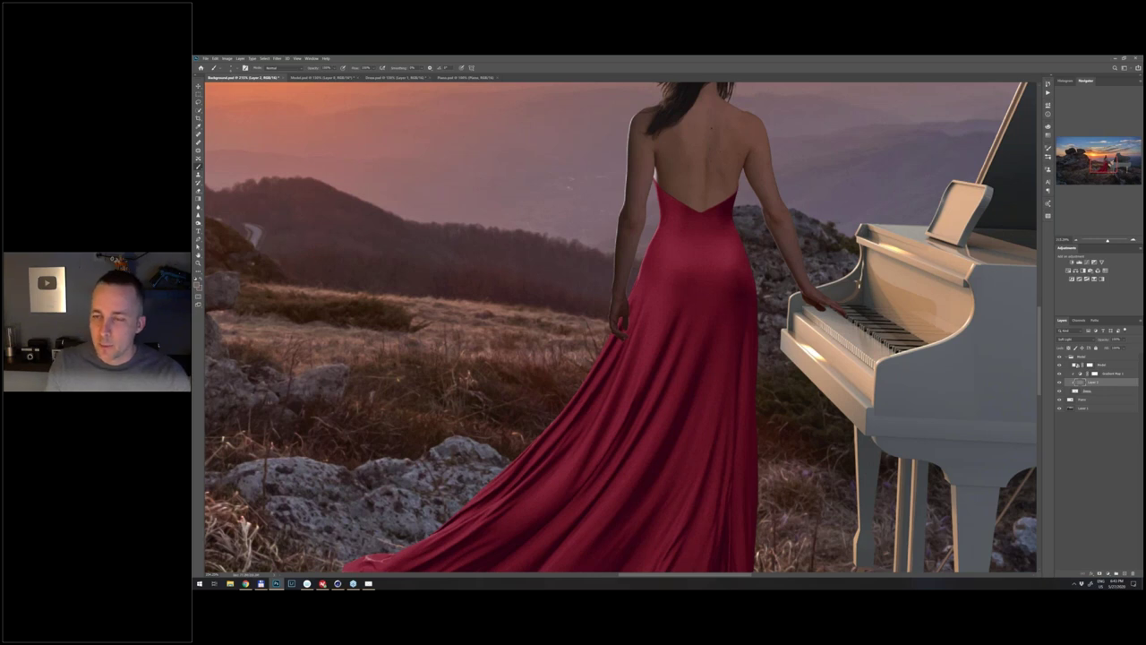
scroll(624, 327, "up", 1)
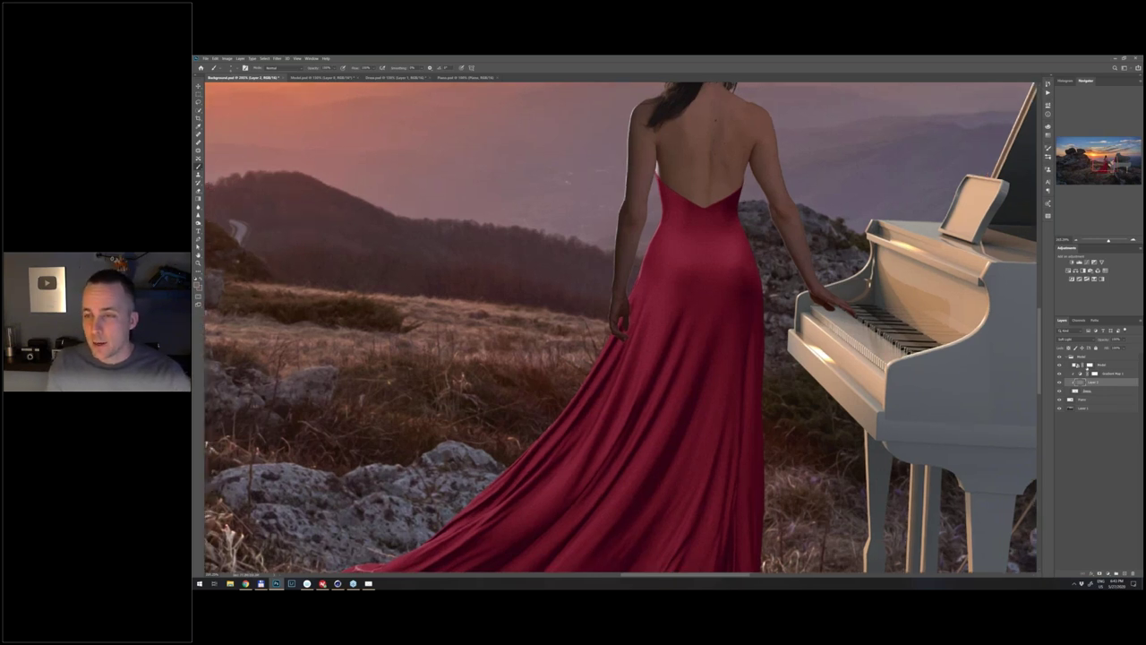
left_click(1090, 367)
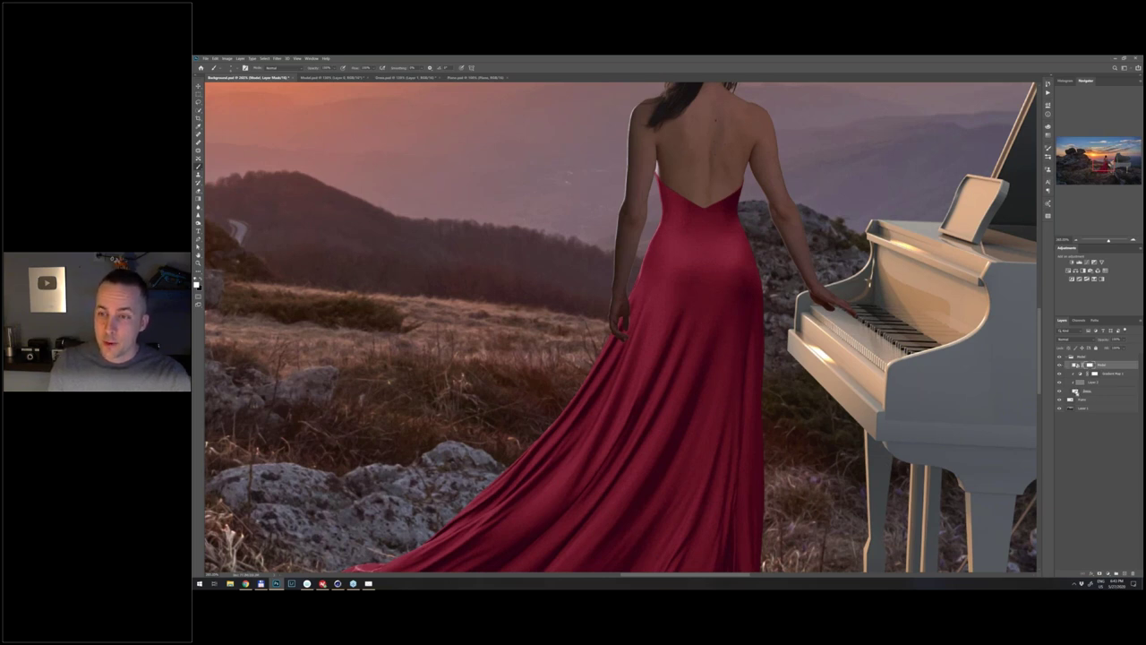
left_click(1076, 390, "ctrl")
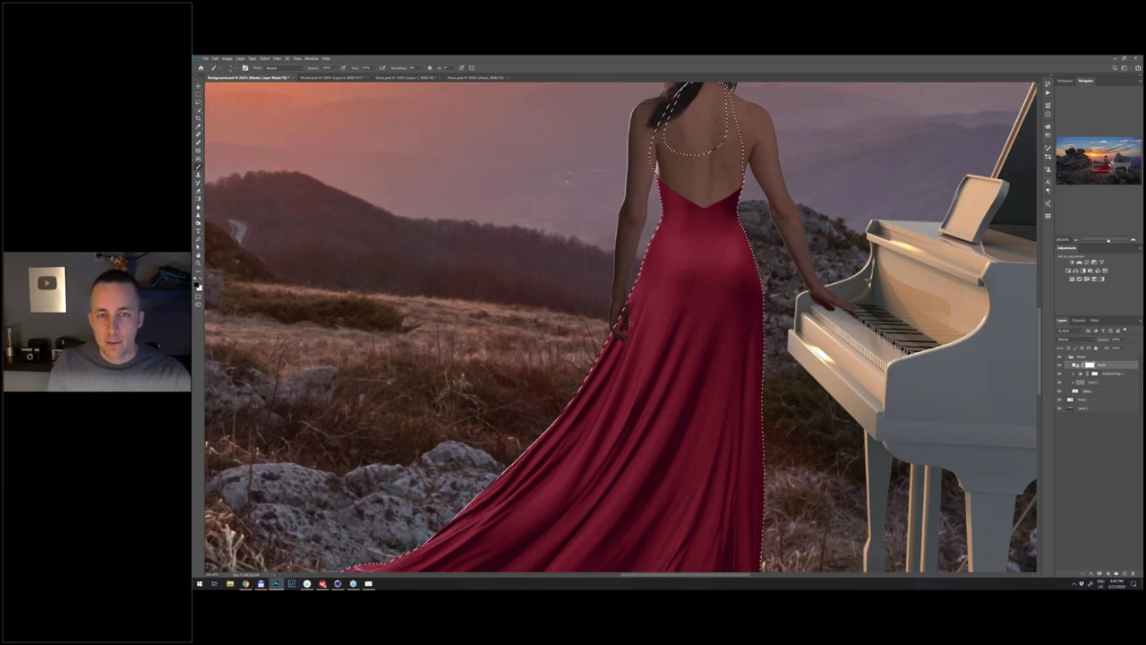
key("]")
key("]")
key("]")
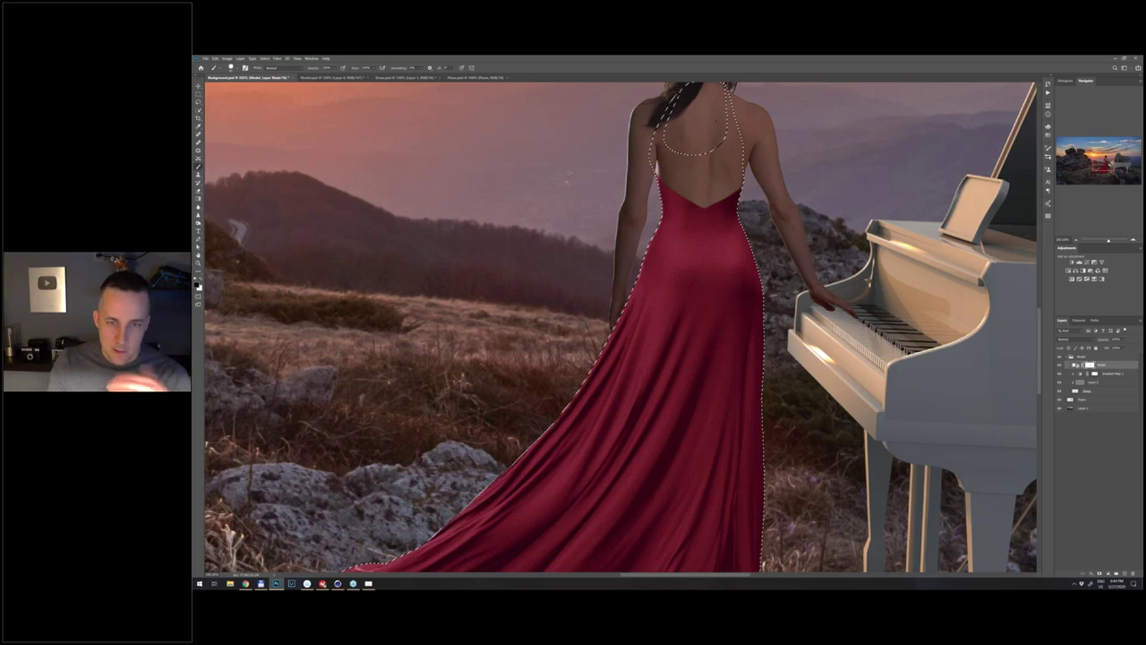
key("ctrl+0")
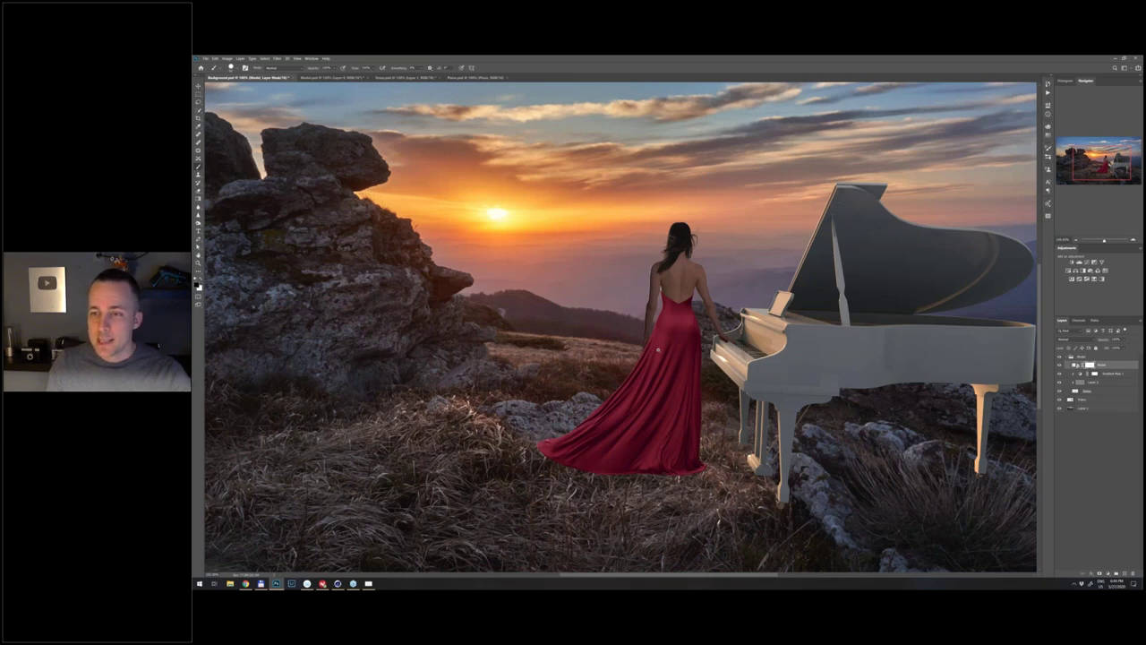
- Duplicate the noise layer directly above the piano layer, clip it to the piano, and check the grain up close
scroll(659, 348, "up", 2)
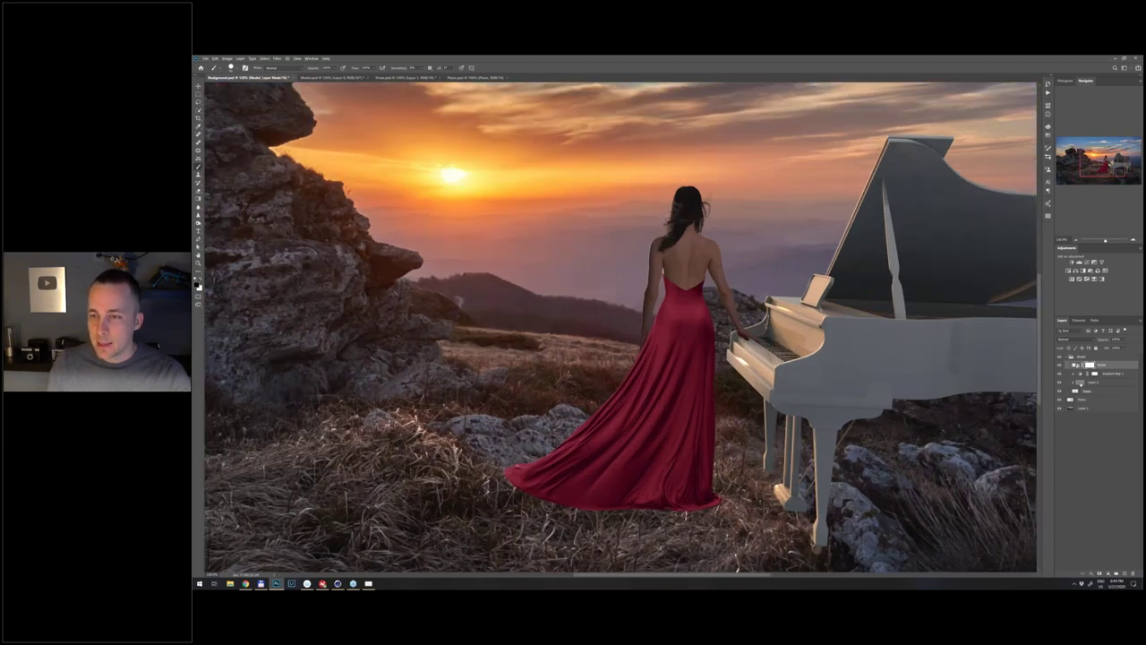
left_click_drag(1081, 384, 1085, 402)
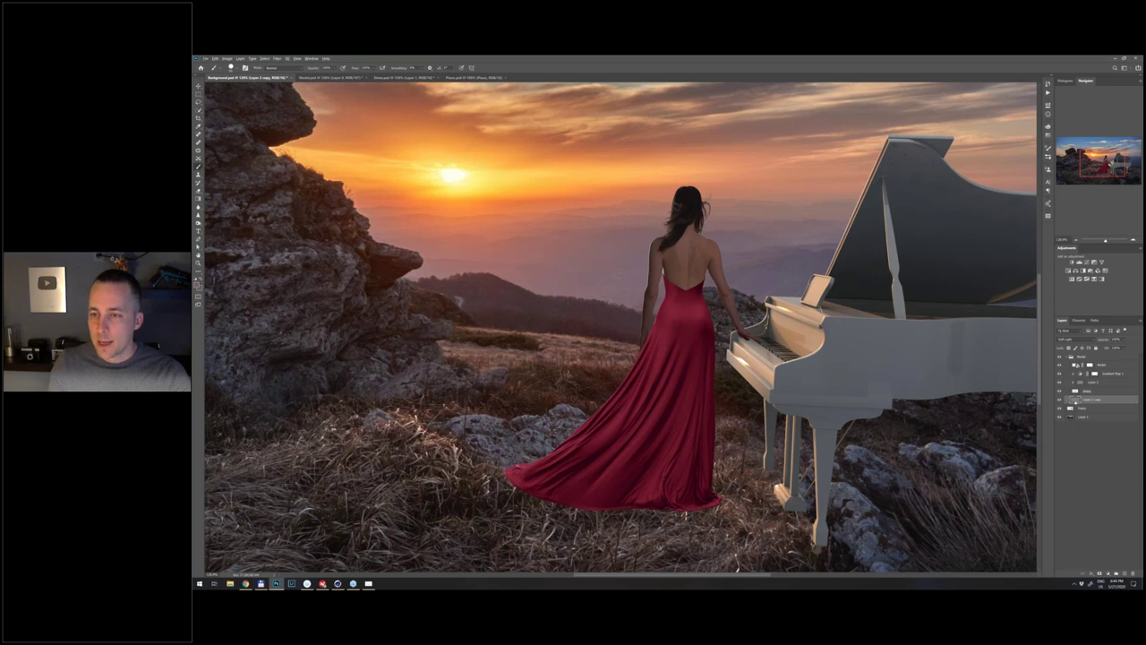
left_click_drag(1076, 402, 1083, 359)
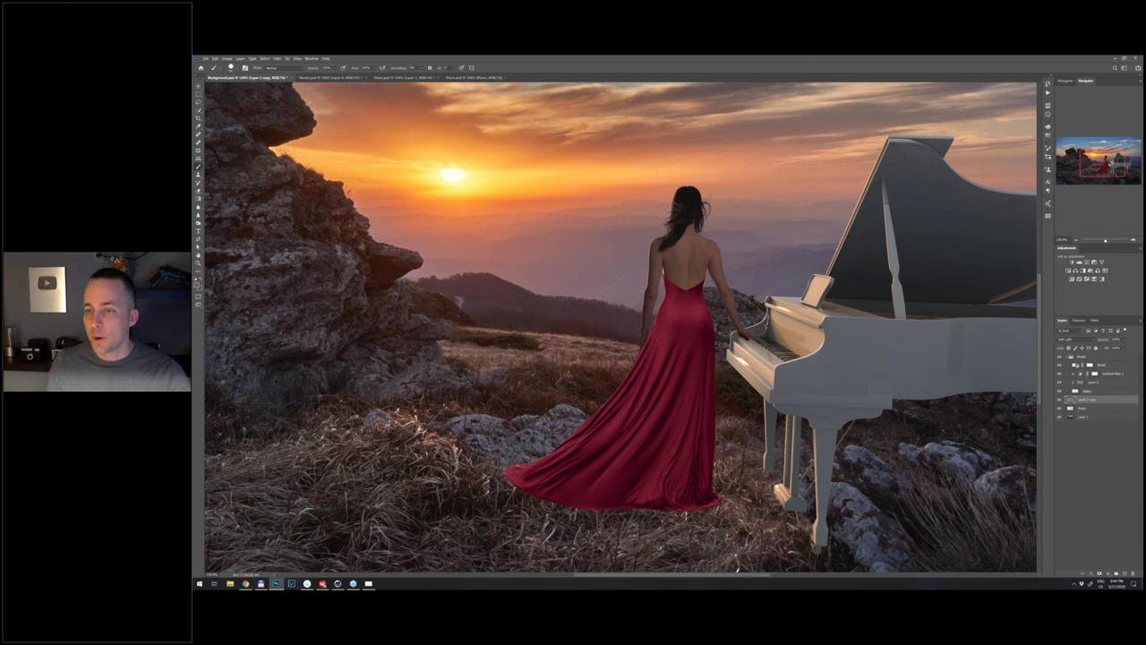
left_click(1075, 403, "alt")
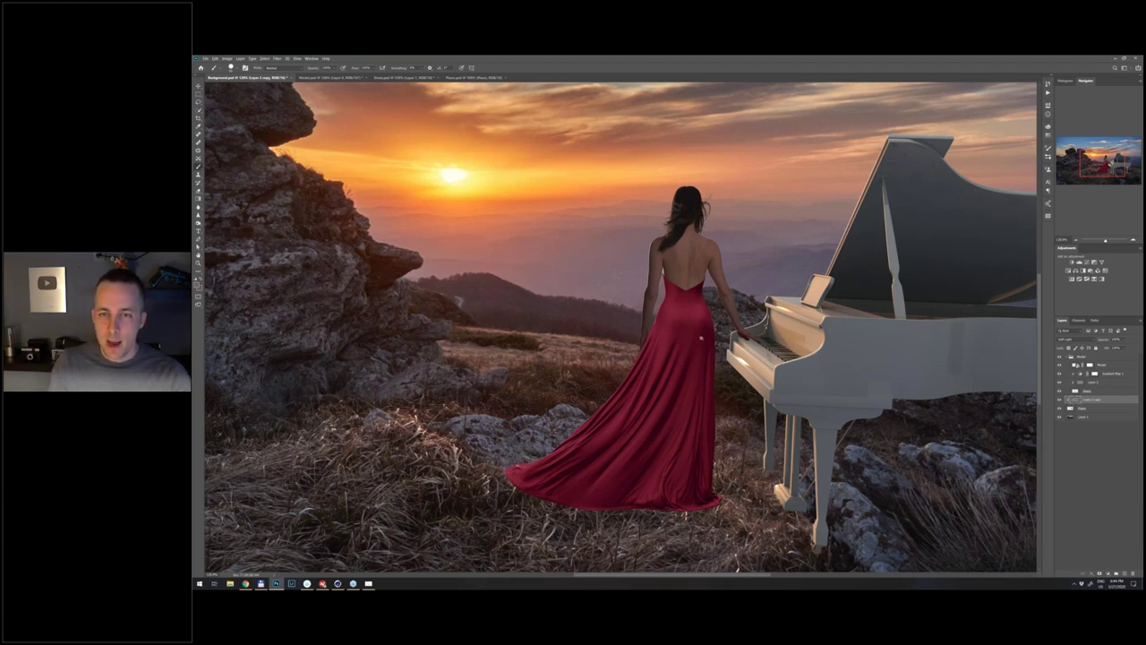
scroll(701, 337, "up", 1)
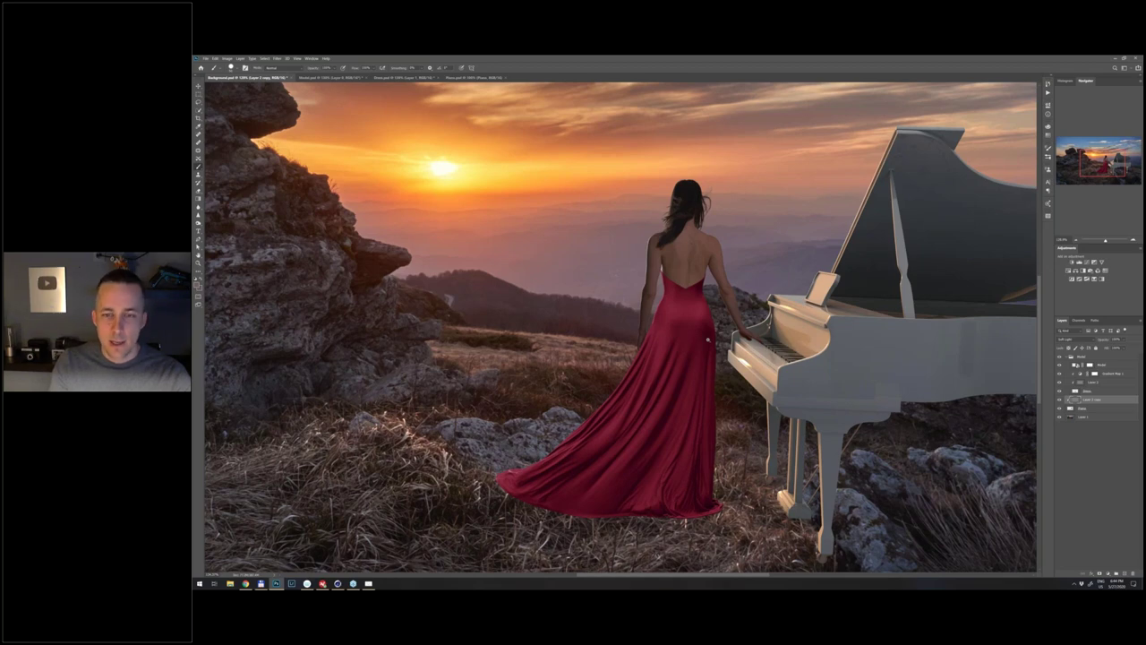
scroll(710, 339, "up", 2)
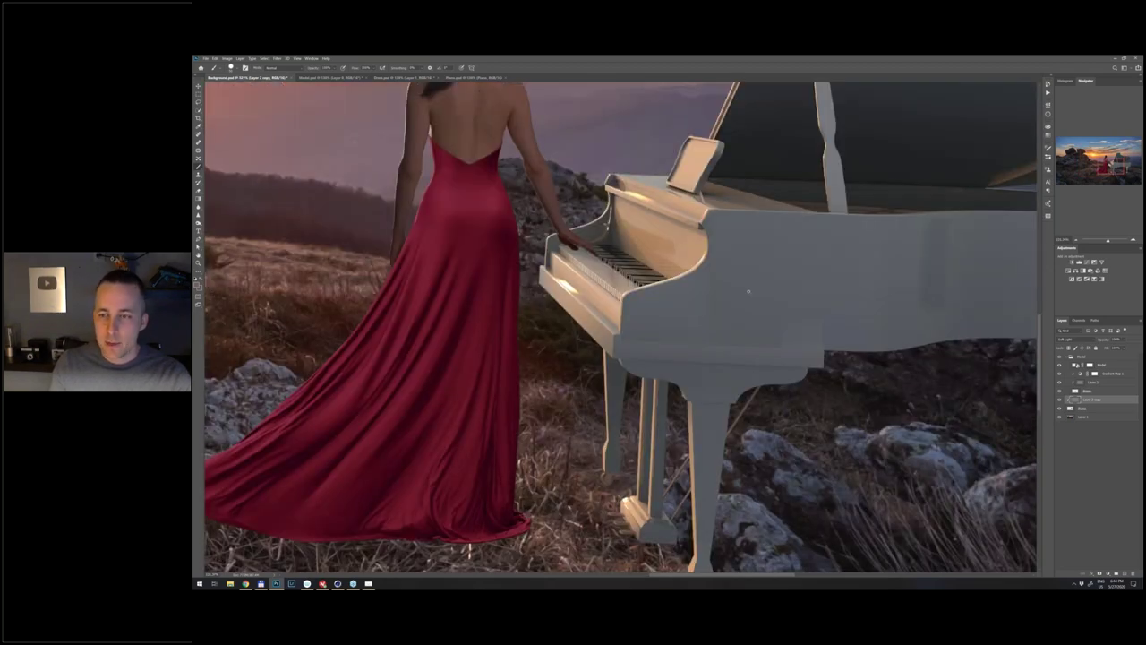
scroll(749, 291, "up", 3)
scroll(806, 324, "down", 3)
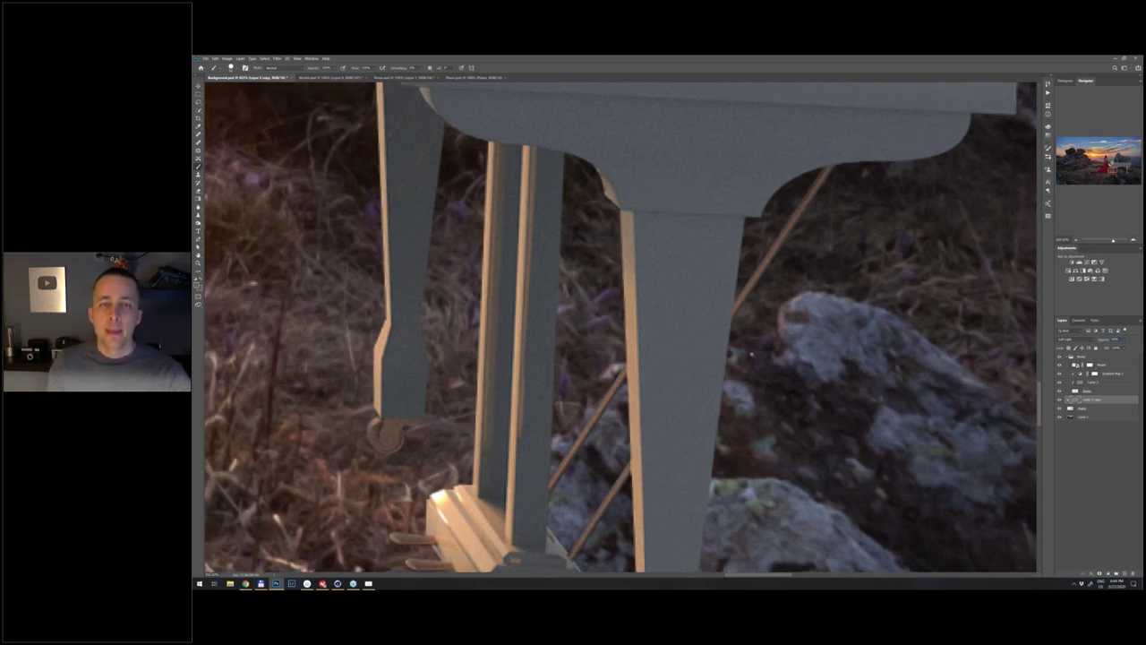
- Check the overall composite as a whole and at very small sizes to judge how well the model and piano blend
key("ctrl+0")
key("ctrl+minus")
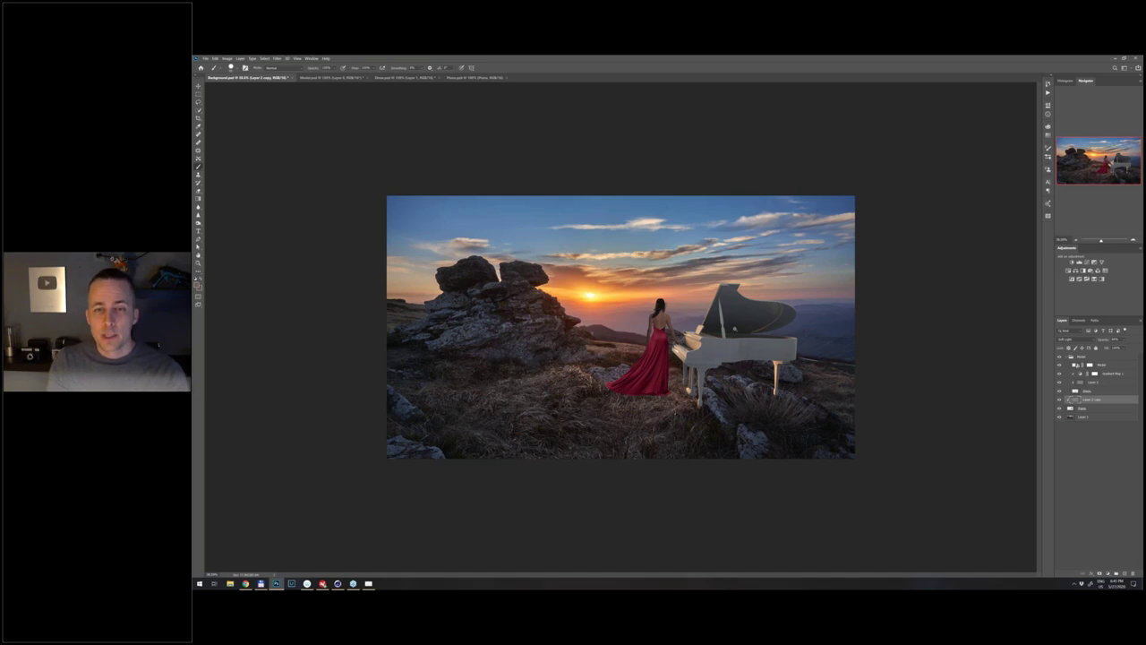
scroll(697, 447, "down", 5)
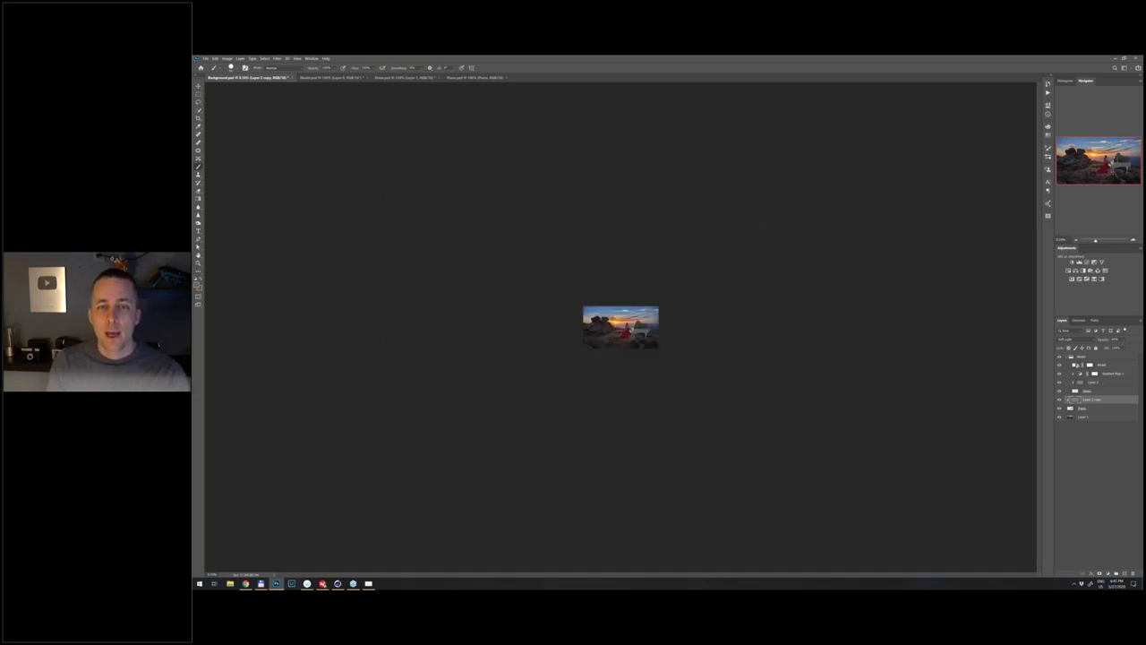
scroll(621, 327, "up", 5)
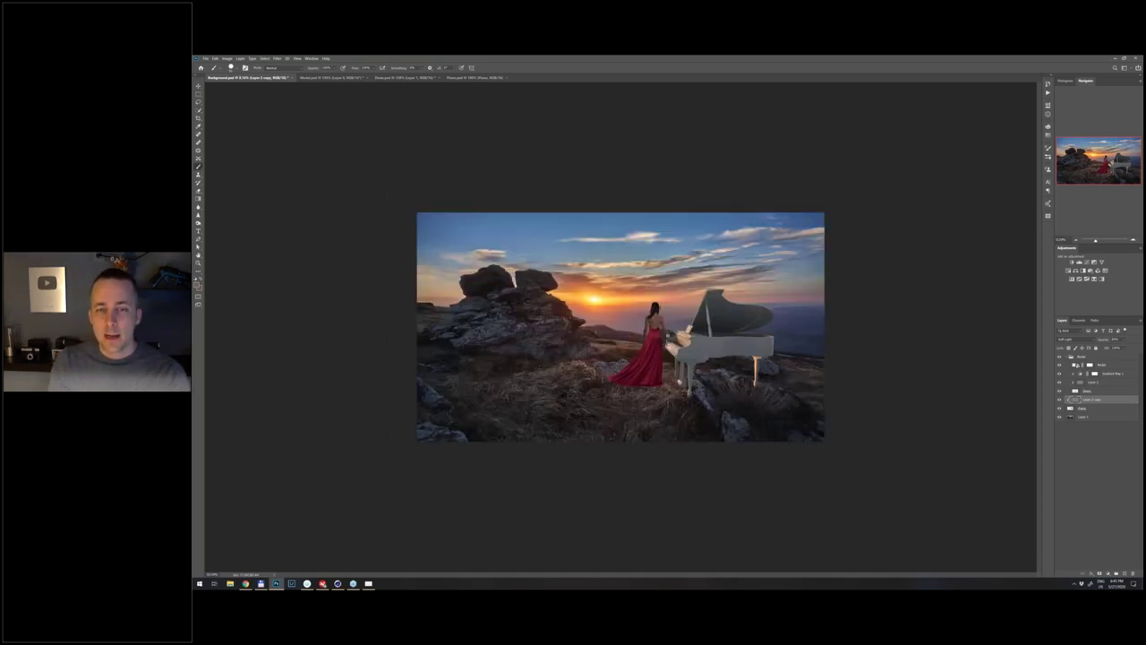
scroll(621, 327, "up", 5)
scroll(620, 327, "down", 6)
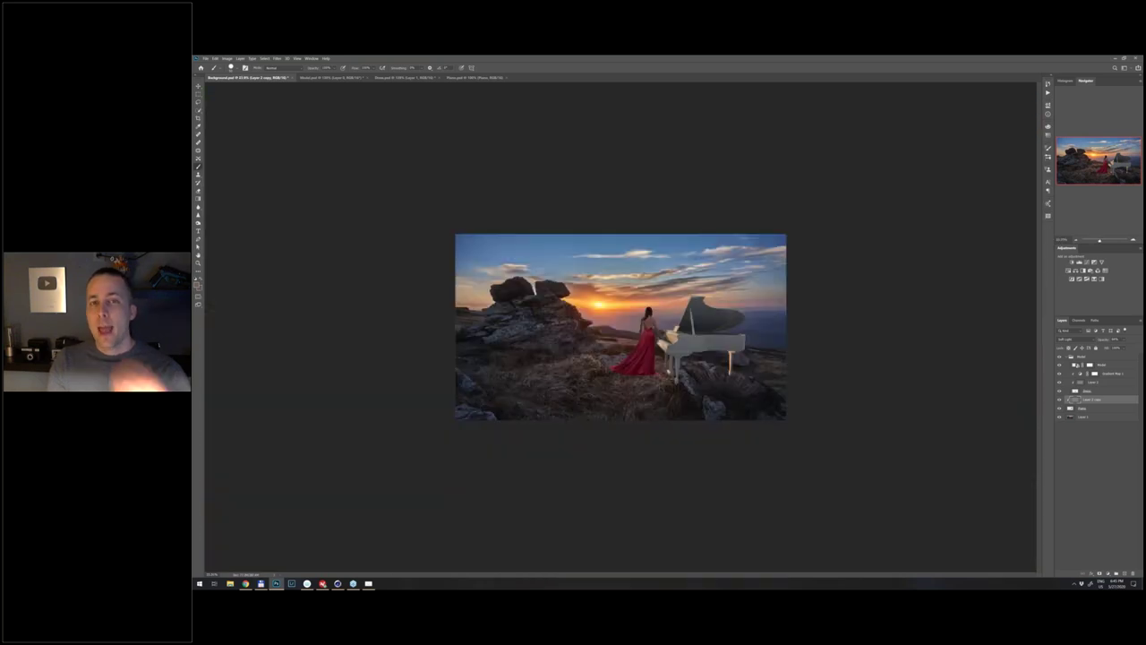
scroll(621, 327, "up", 1)
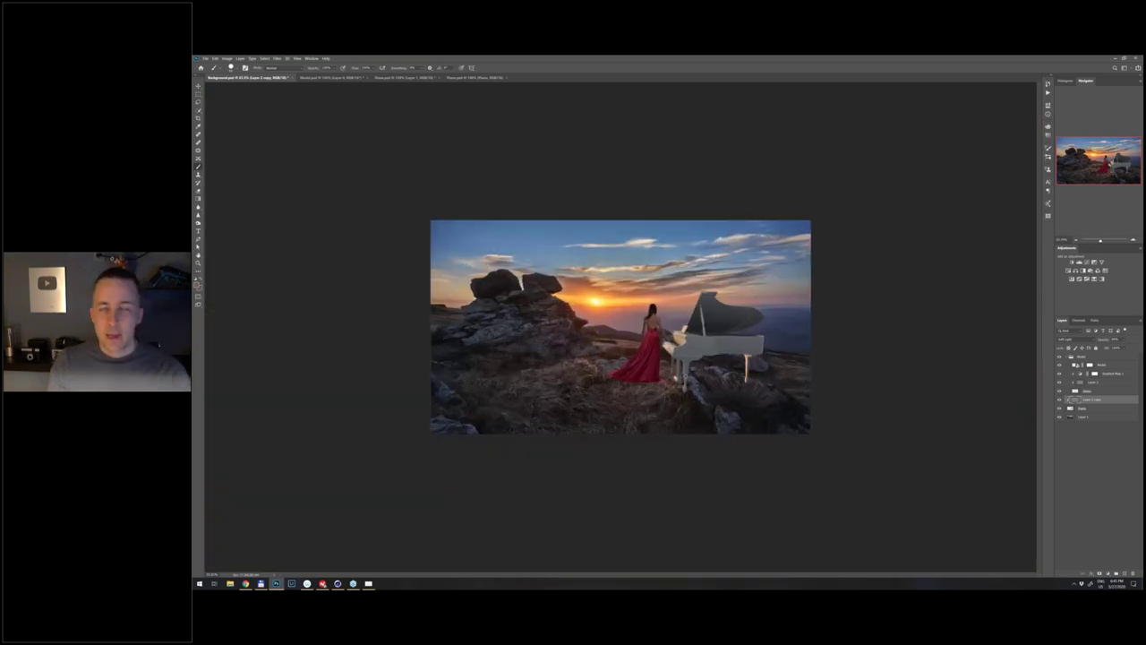
- Check the composition mirrored by flipping a merged copy of all visible layers horizontally, and discard that copy
left_click(1071, 357)
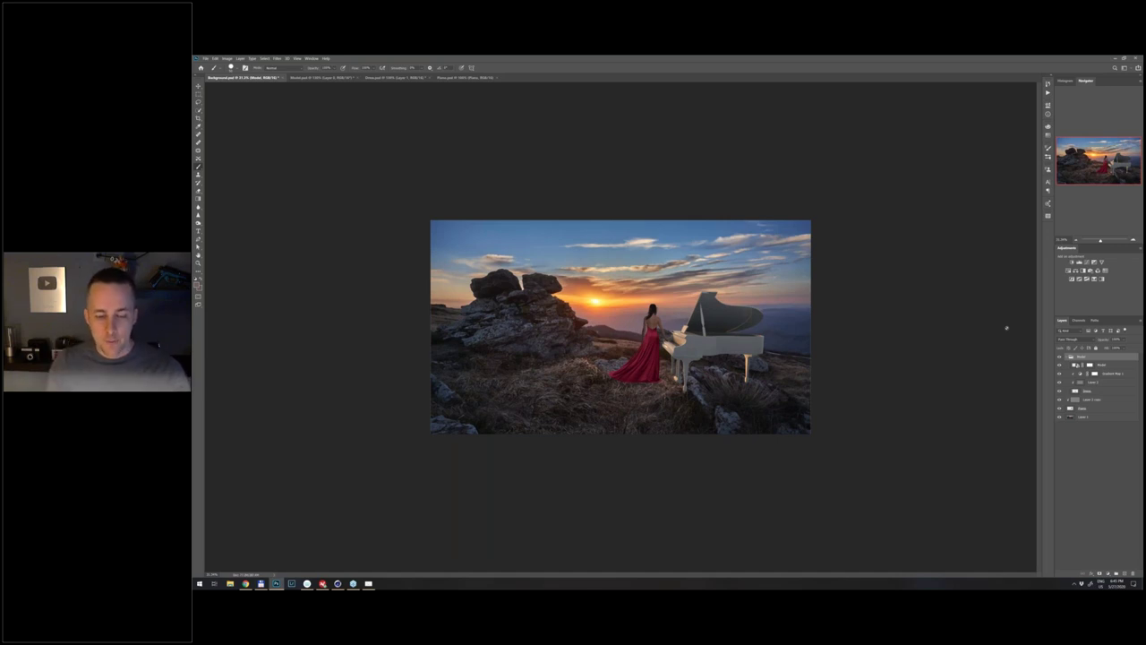
key("ctrl+shift+alt+e")
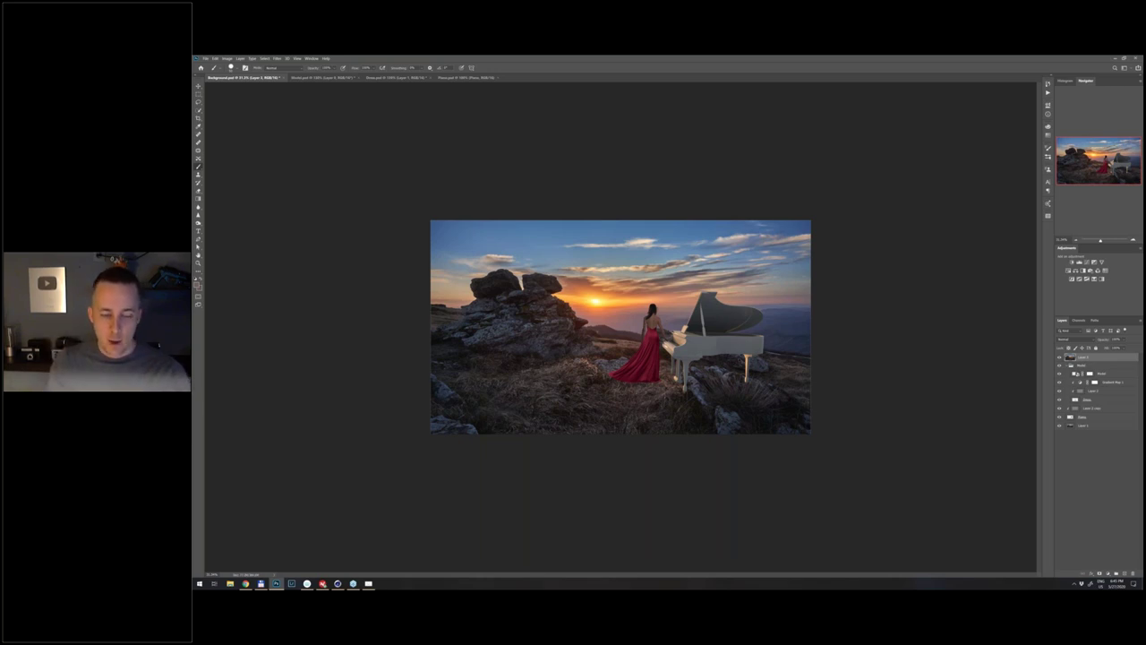
key("ctrl+t")
right_click(659, 326)
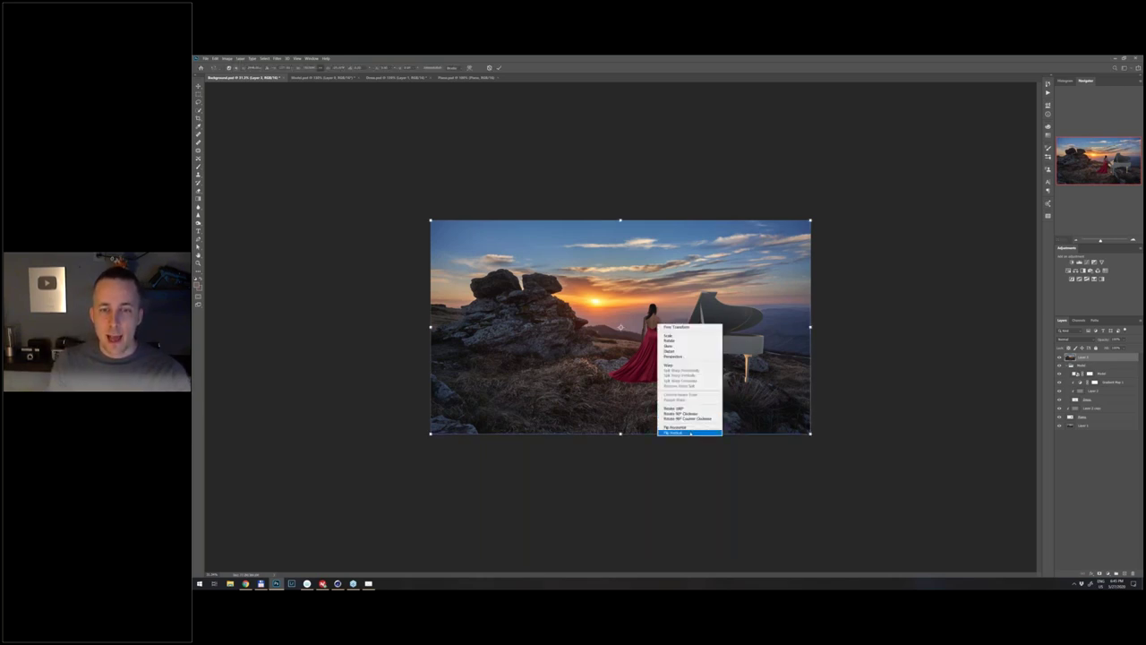
left_click(686, 429)
key("Return")
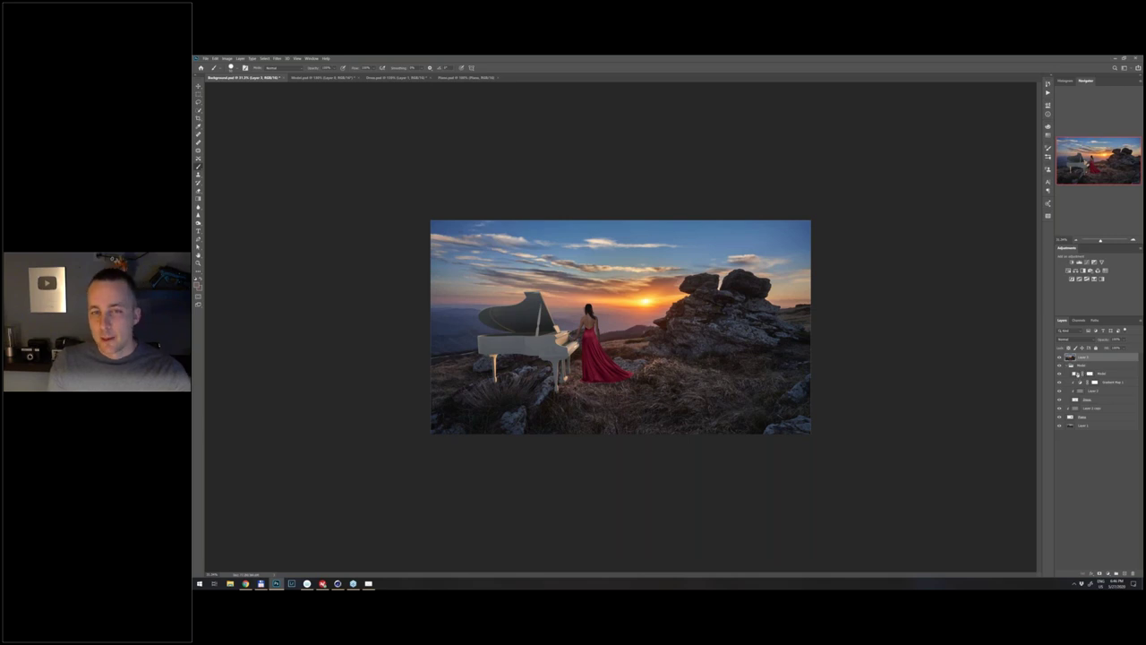
left_click_drag(1107, 360, 1132, 573)
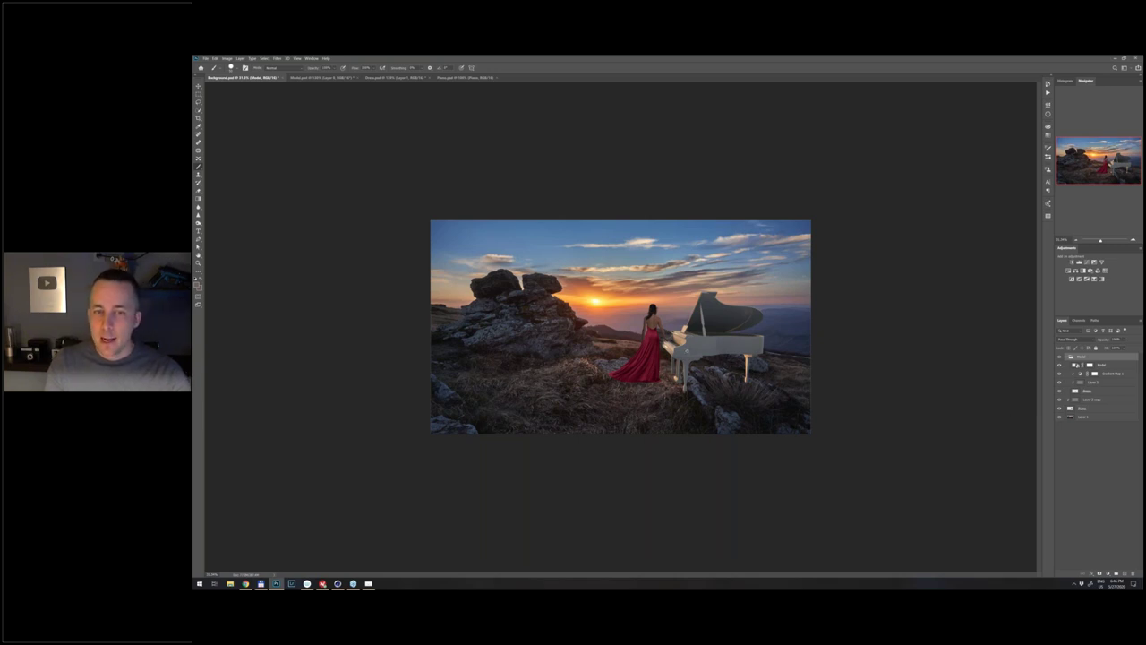
- Move the piano slightly lower on the rocks and shift the Model group down to match it
scroll(620, 327, "up", 1)
key("ctrl+1")
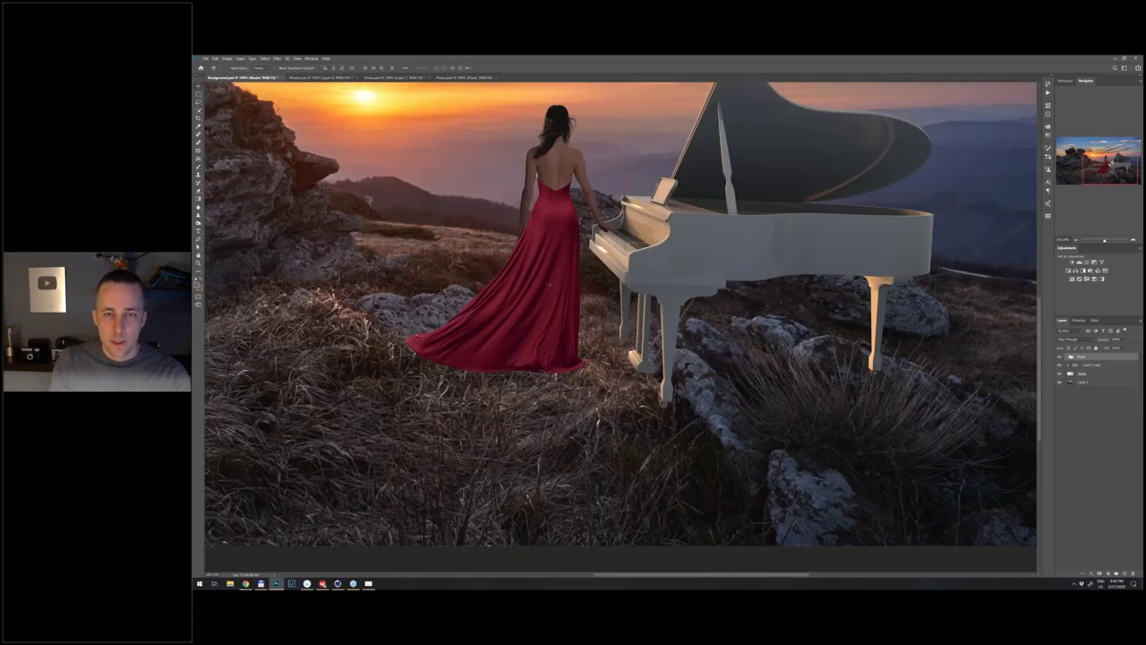
left_click_drag(549, 284, 546, 283)
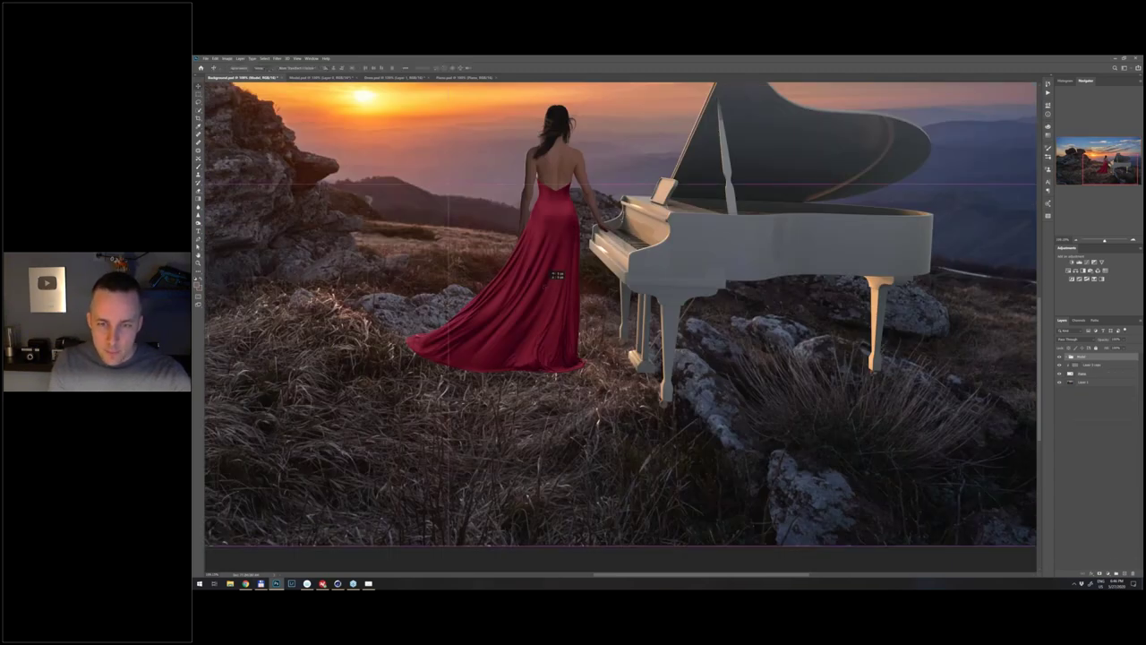
key("ctrl+0")
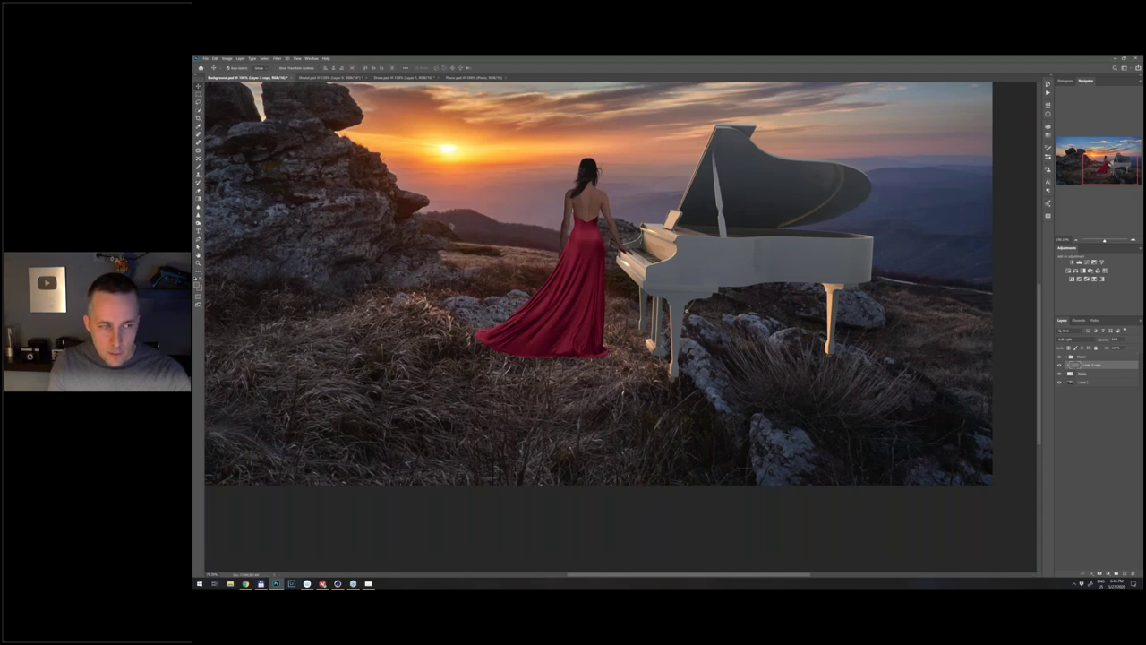
key("ctrl+0")
left_click_drag(774, 379, 772, 390)
key("ctrl+z")
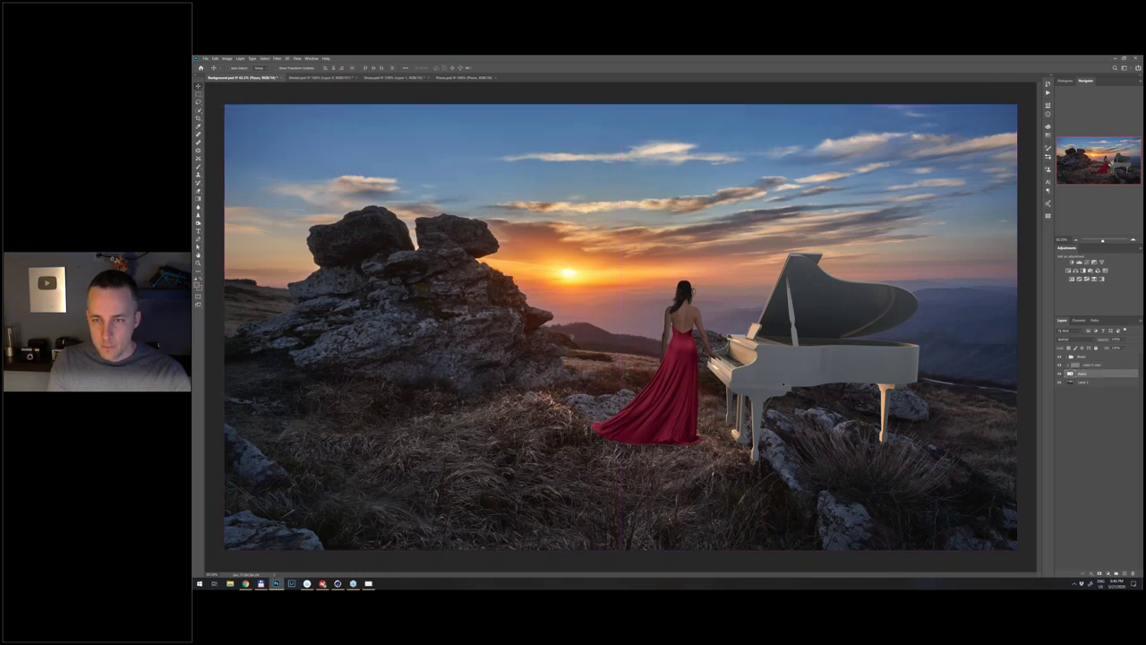
key("ctrl+z")
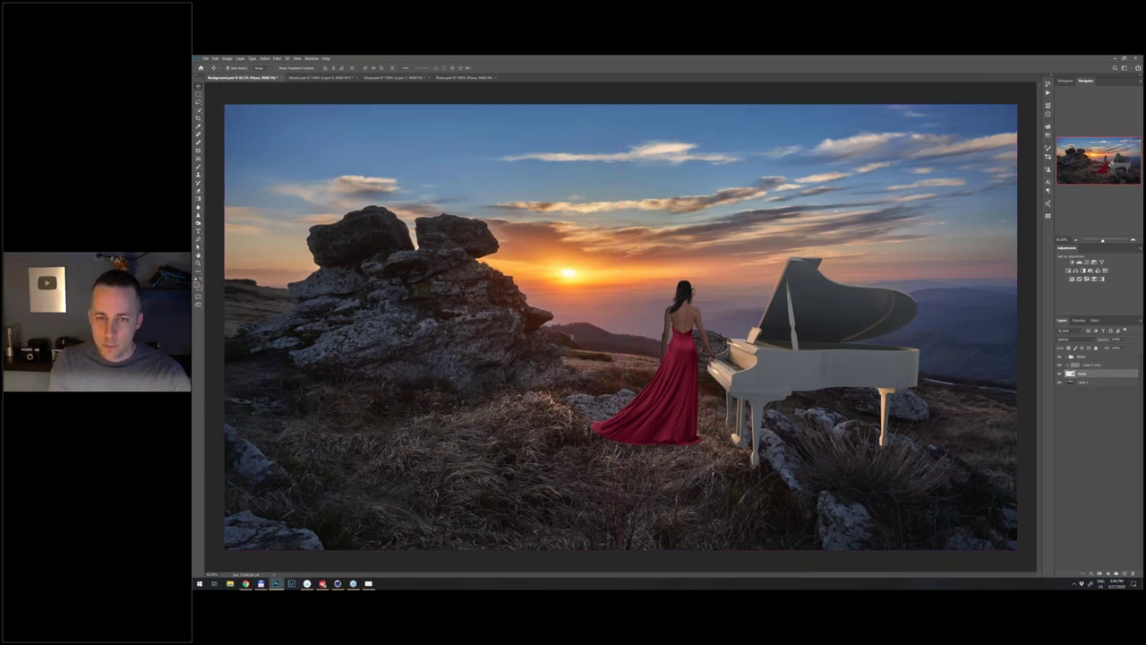
key("ctrl")
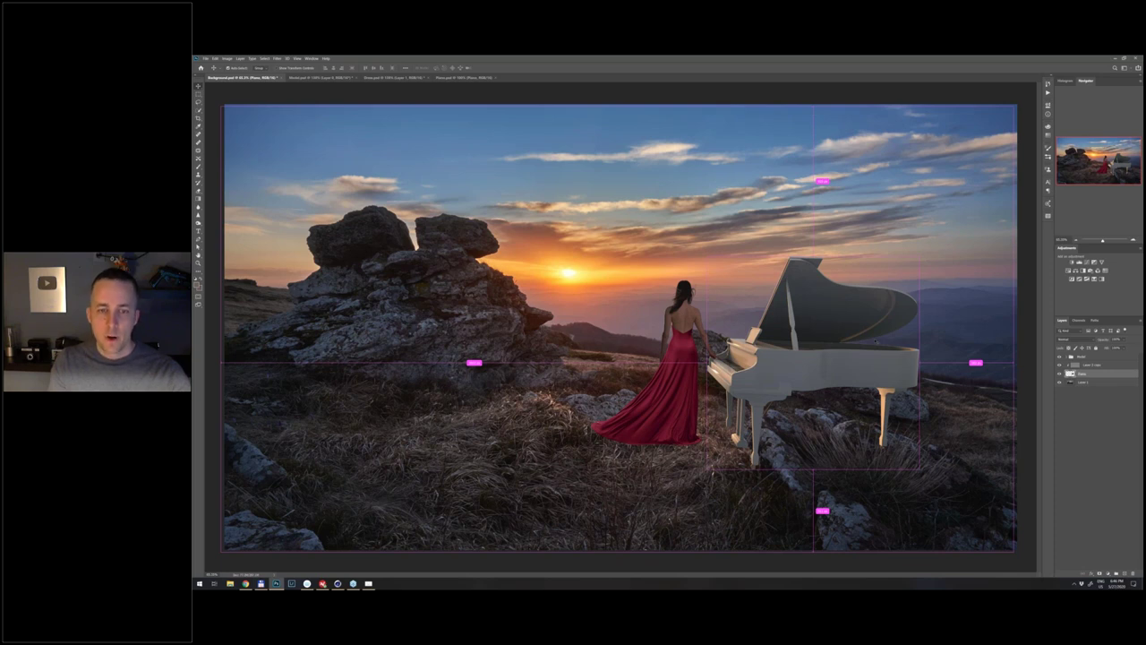
left_click_drag(700, 347, 697, 354)
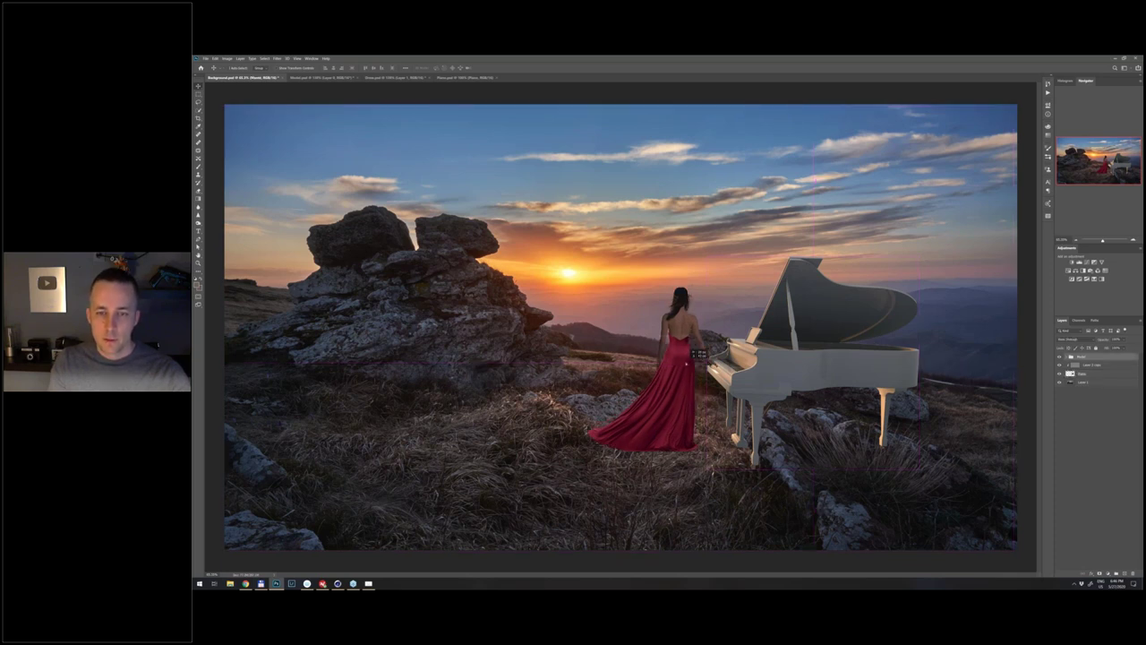
left_click_drag(695, 352, 701, 350)
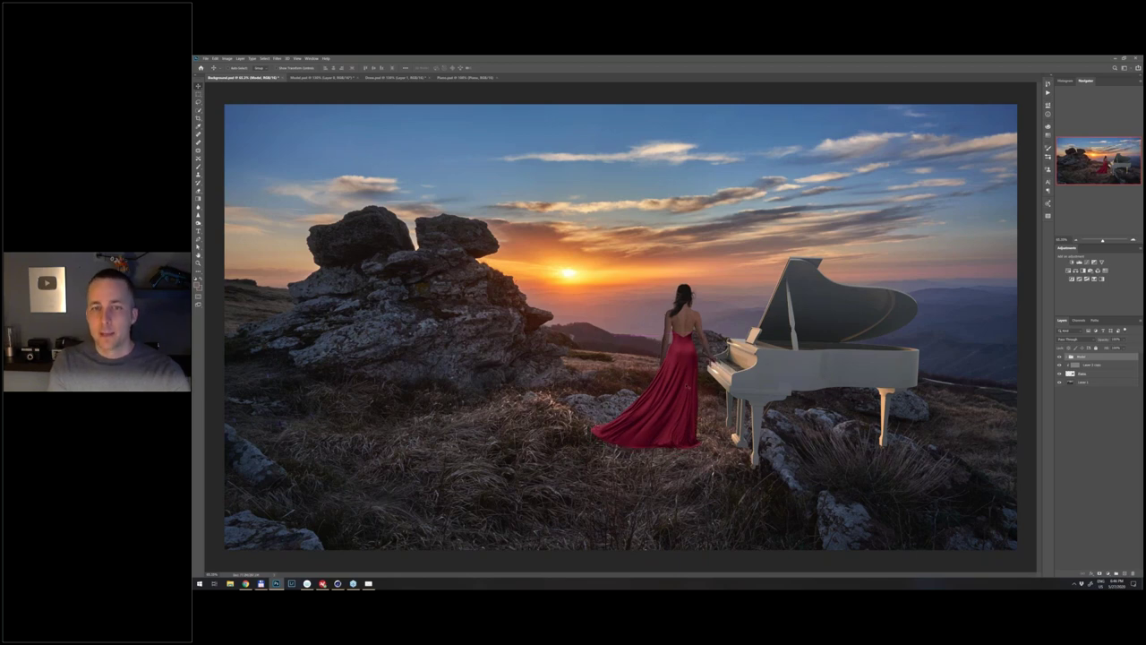
- Add a layer mask to the piano and paint out the middle of its front leg where the rock stands before it
scroll(688, 386, "up", 3)
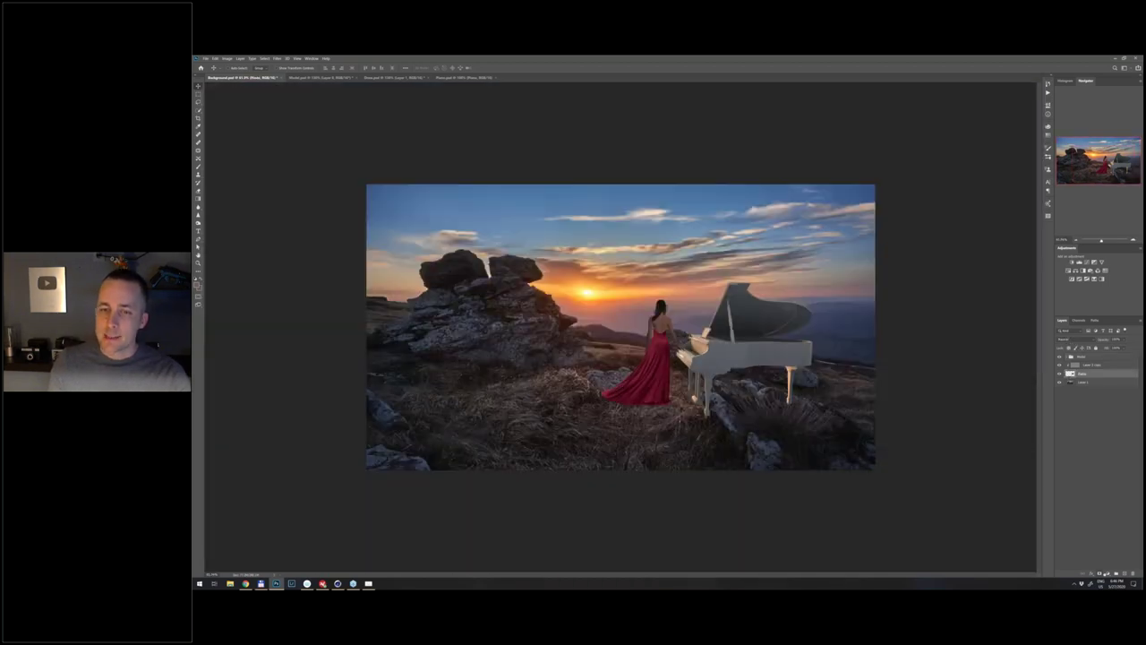
left_click(1100, 573)
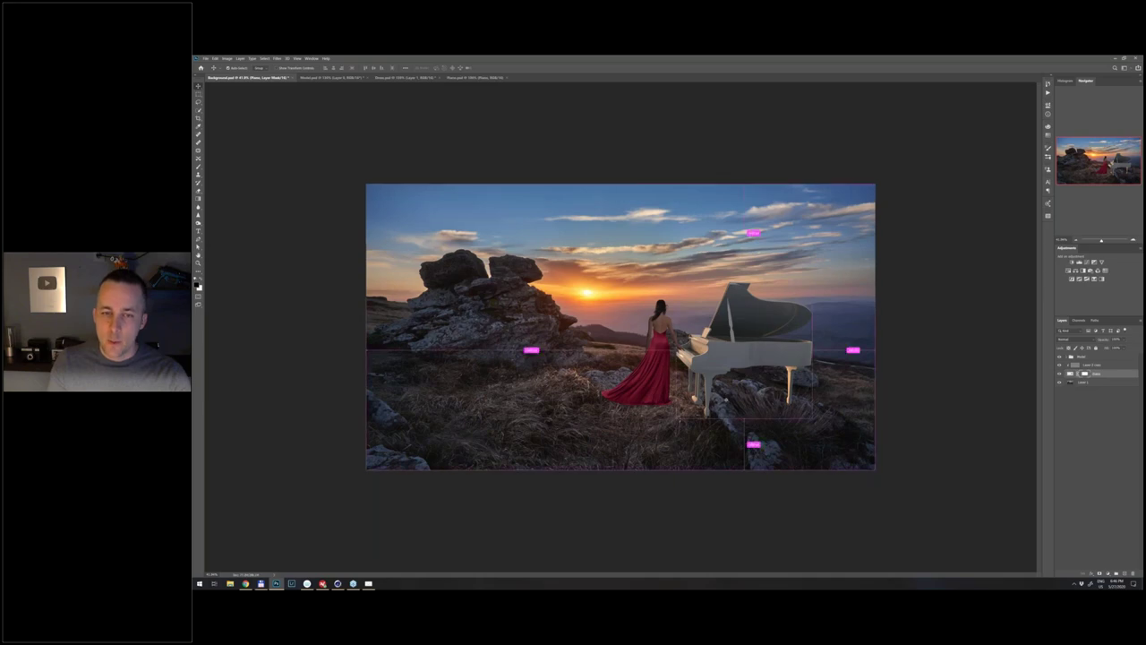
scroll(725, 405, "up", 3)
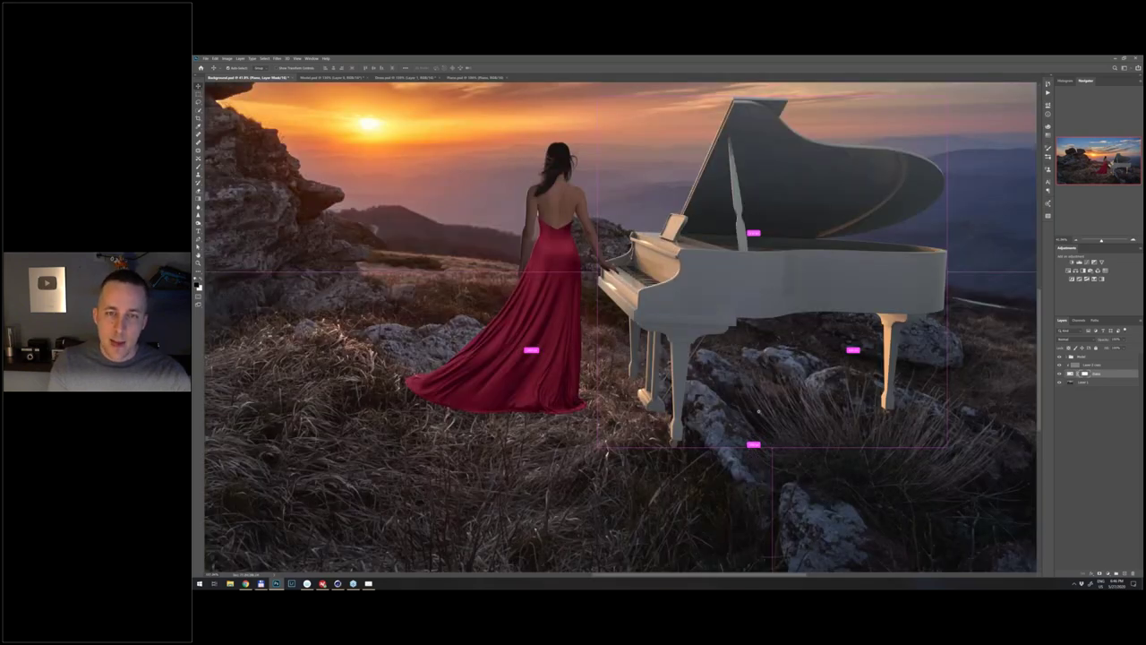
scroll(730, 389, "up", 2)
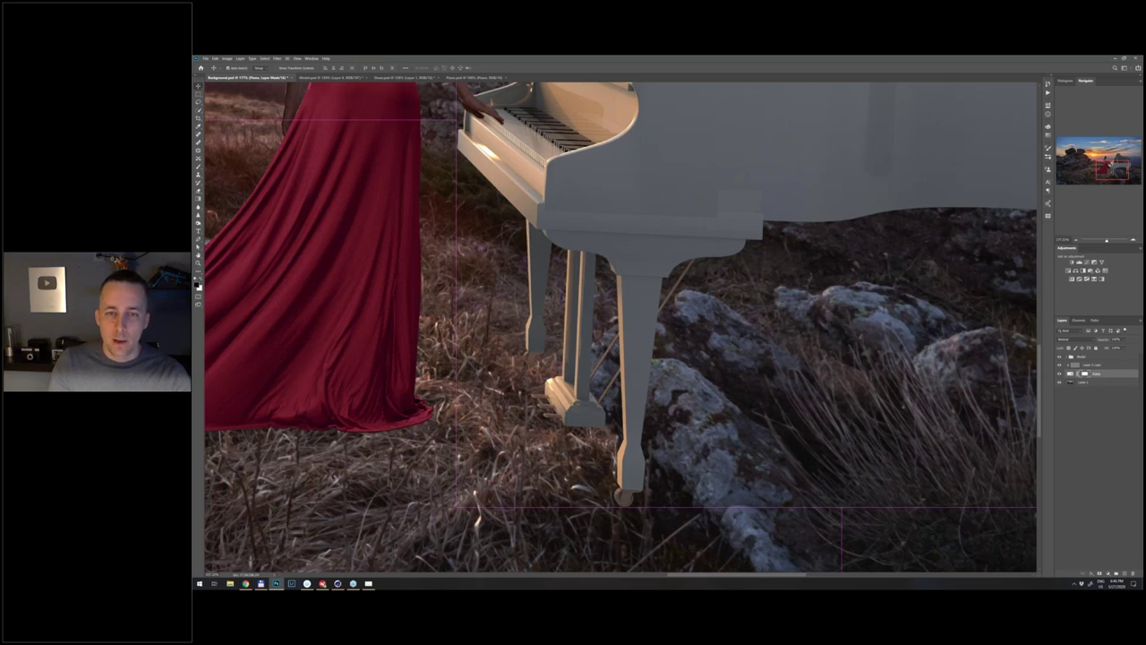
key("b")
mouse_move(634, 381)
left_mouse_down()
mouse_move(630, 329)
mouse_move(612, 376)
mouse_move(601, 388)
mouse_move(591, 378)
mouse_move(587, 395)
mouse_move(643, 417)
mouse_move(621, 374)
mouse_move(649, 354)
left_mouse_up()
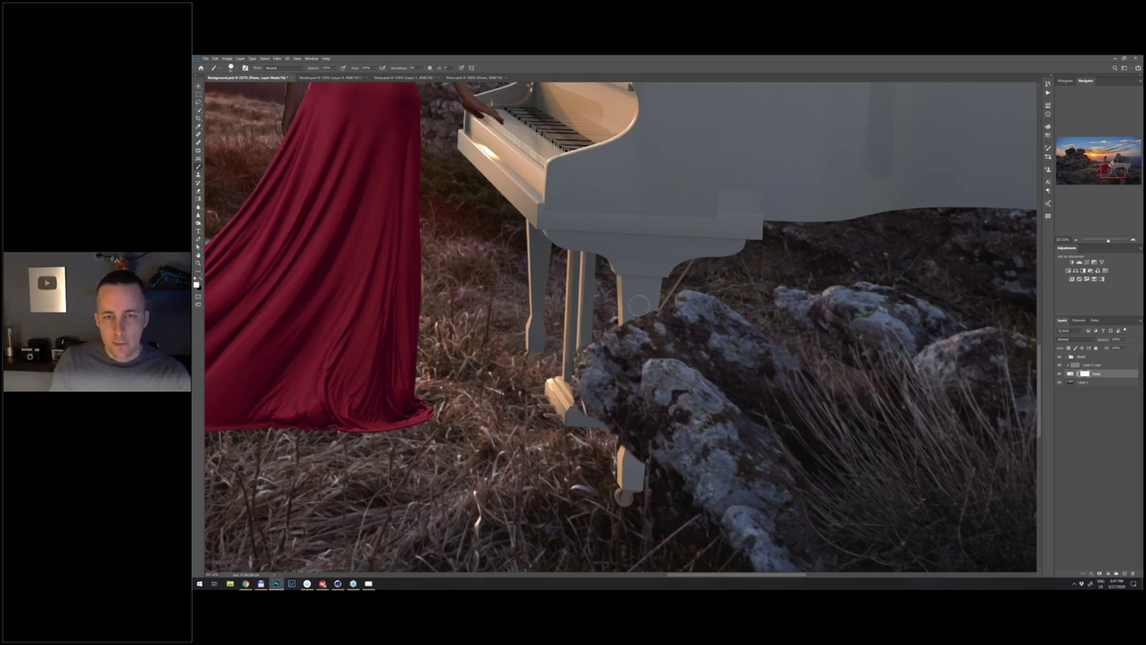
- Refine the piano's mask along the rock edge by the pedal base and the lower front leg, alternating between hiding and revealing
key("x")
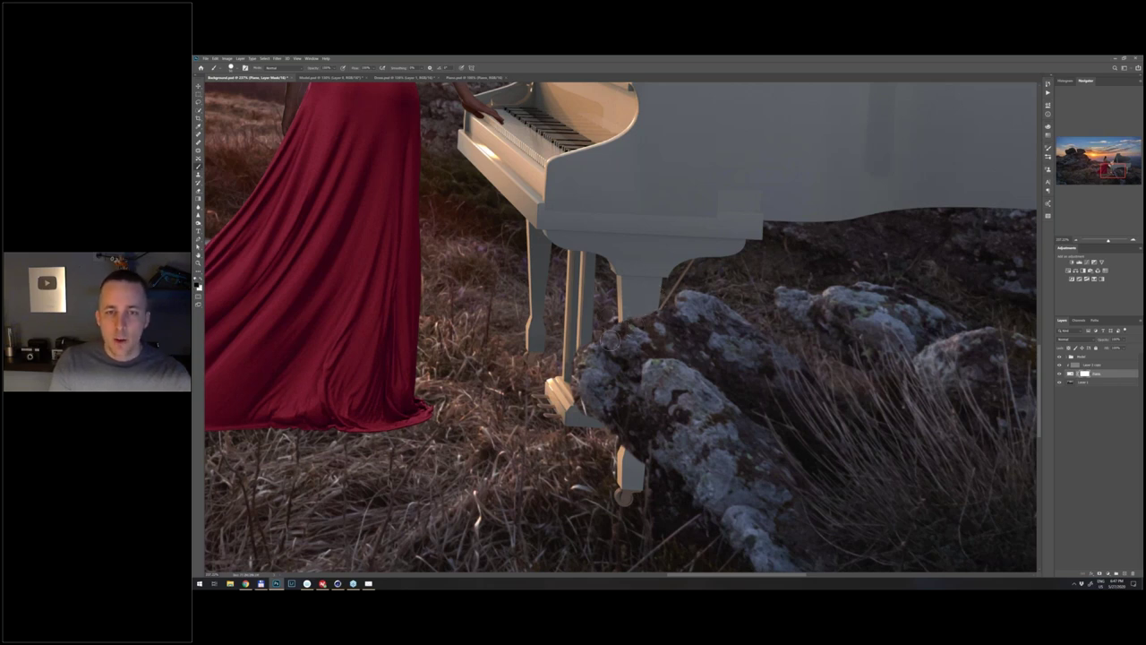
key("x")
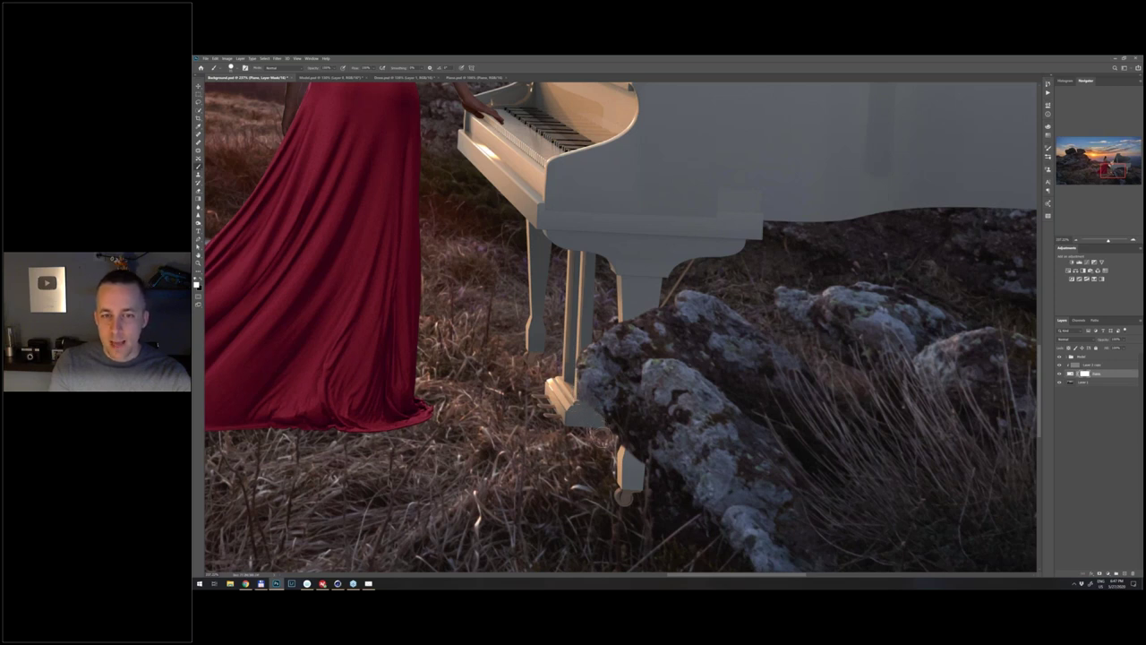
key("x")
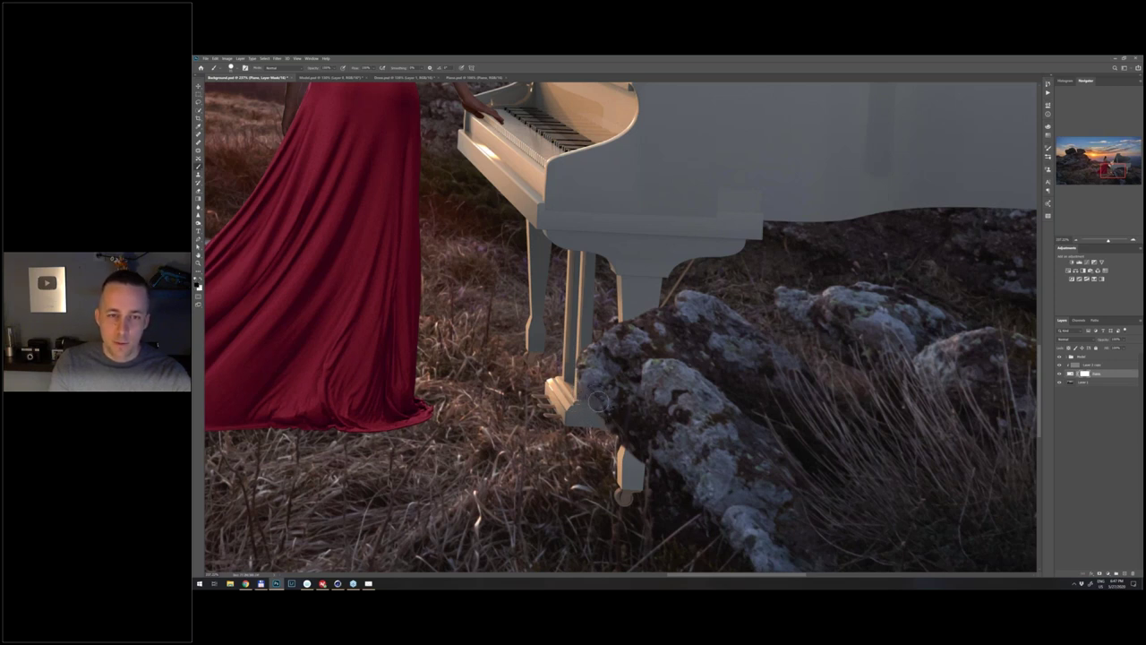
key("x")
left_click_drag(633, 428, 638, 449)
key("x")
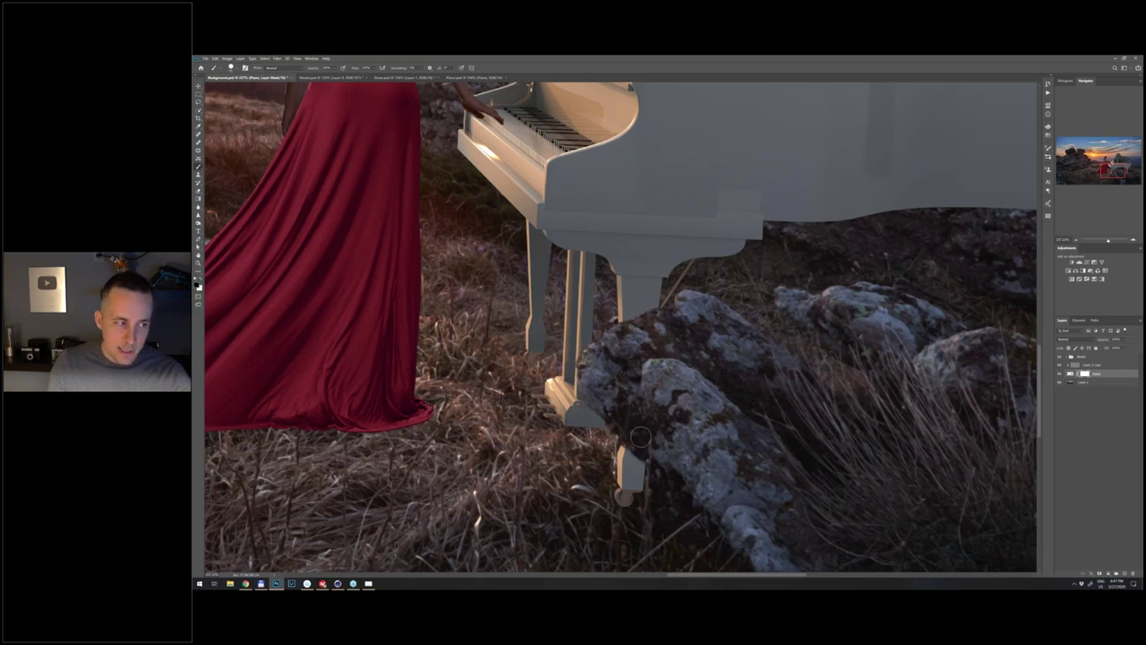
key("x")
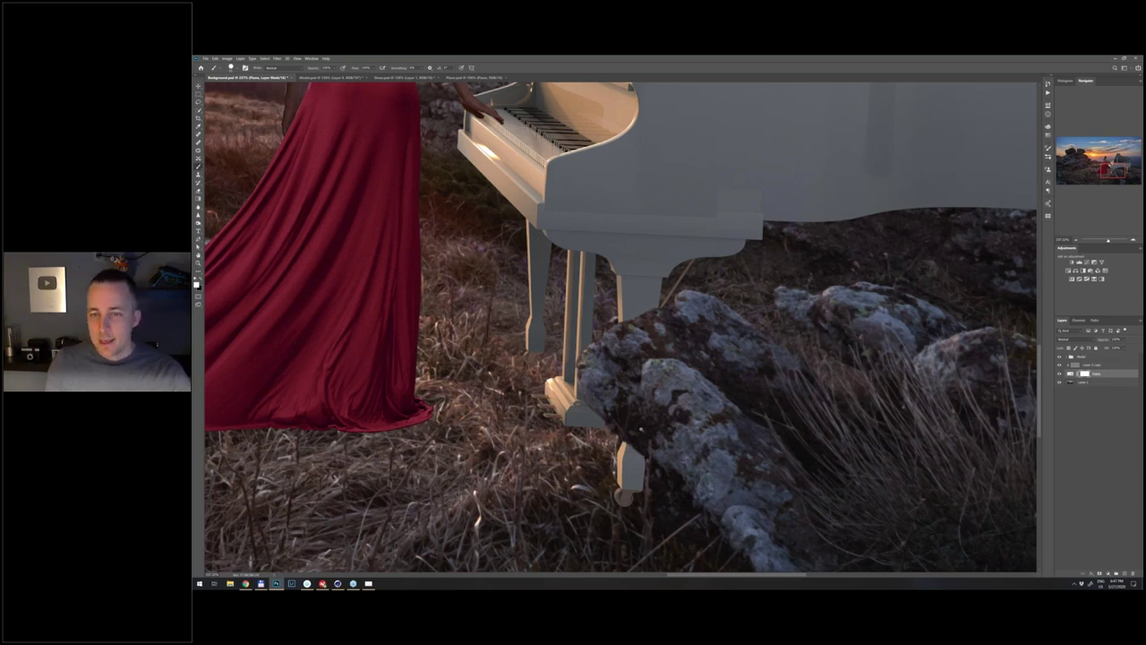
left_click_drag(641, 429, 633, 434)
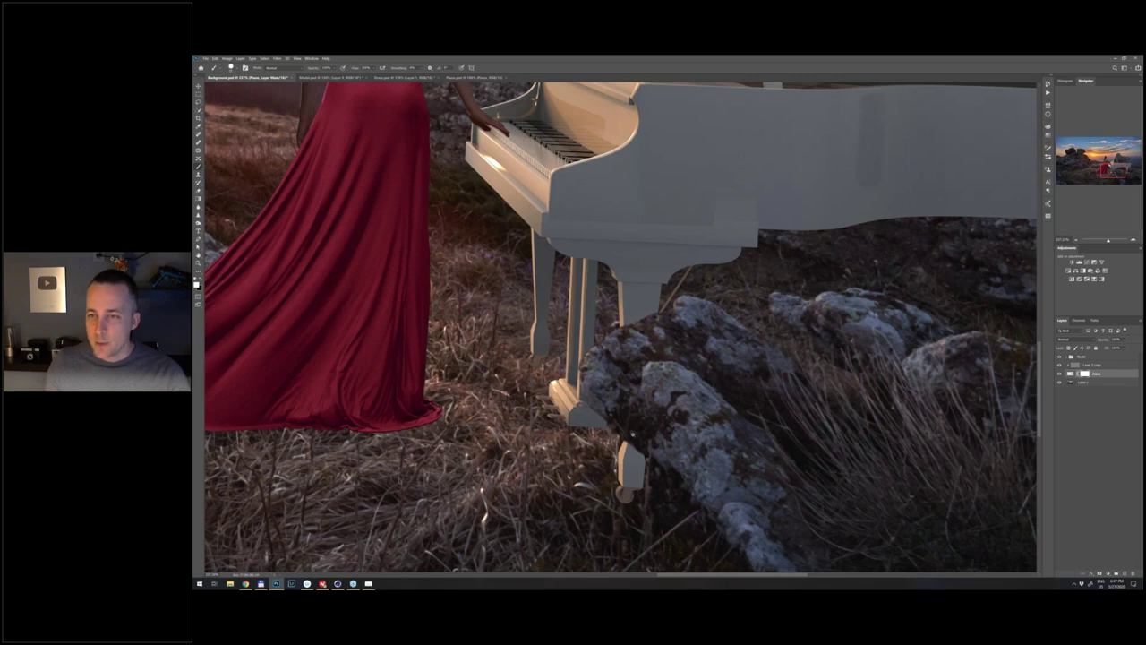
- Unlink the piano from its layer mask and nudge the piano slightly to the left, keeping the rock masking in place
key("ctrl+0")
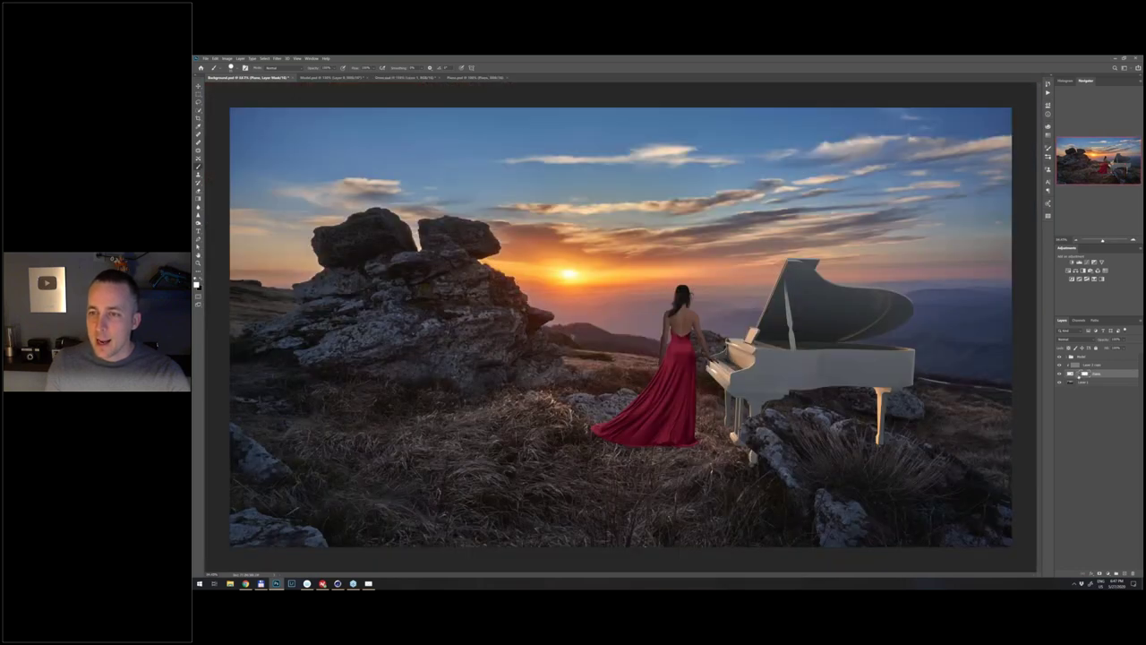
left_click(1069, 376)
key("v")
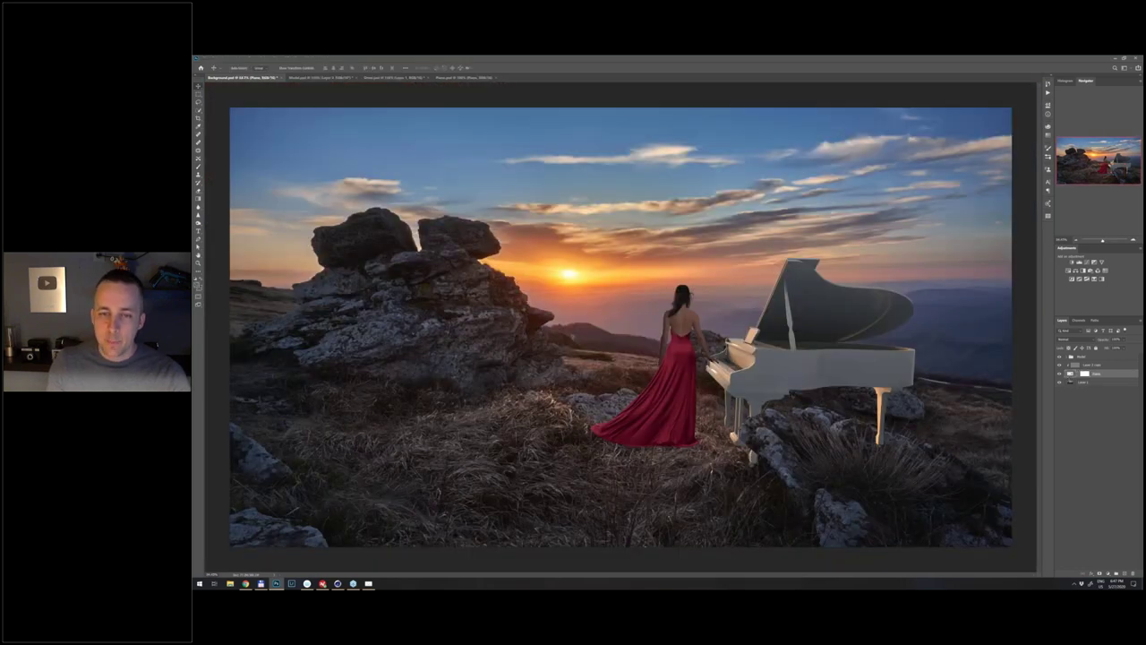
scroll(620, 326, "up", 1)
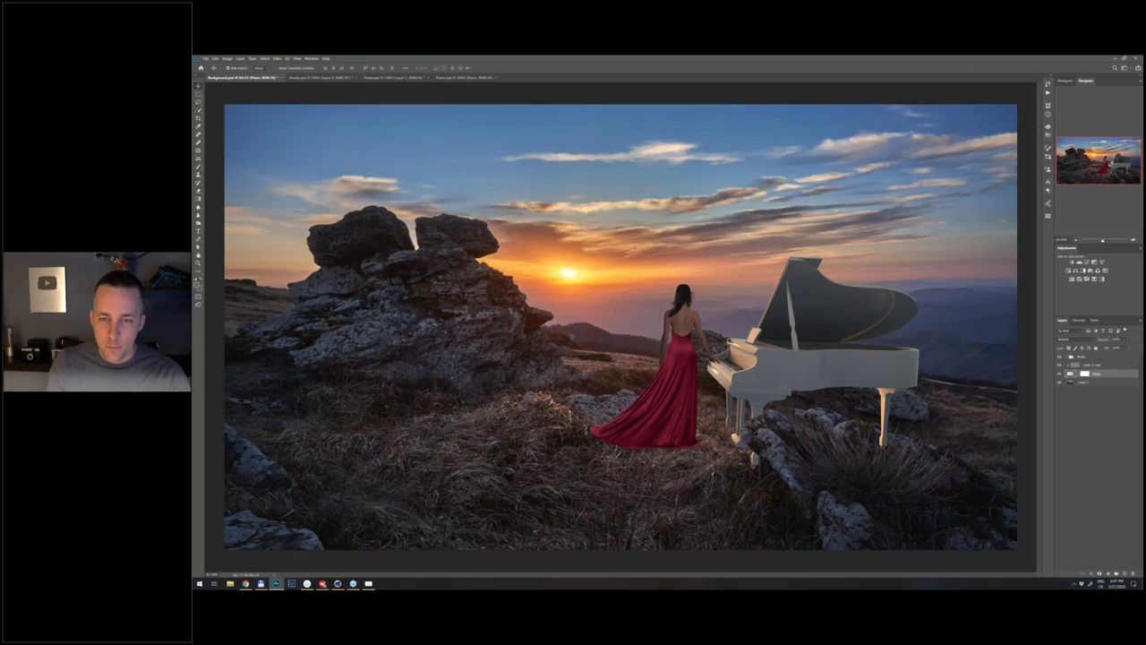
scroll(791, 406, "up", 3)
mouse_move(763, 378)
left_mouse_down()
mouse_move(768, 394)
mouse_move(767, 383)
left_mouse_up()
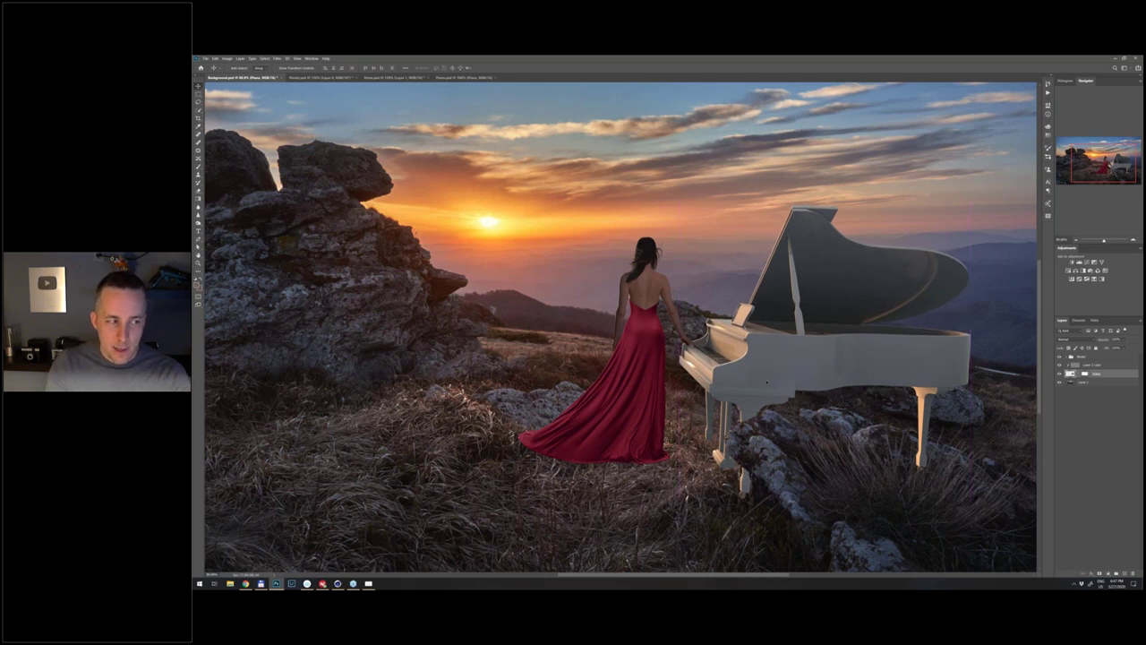
key("Left")
key("Left")
key("Left")
key("Left")
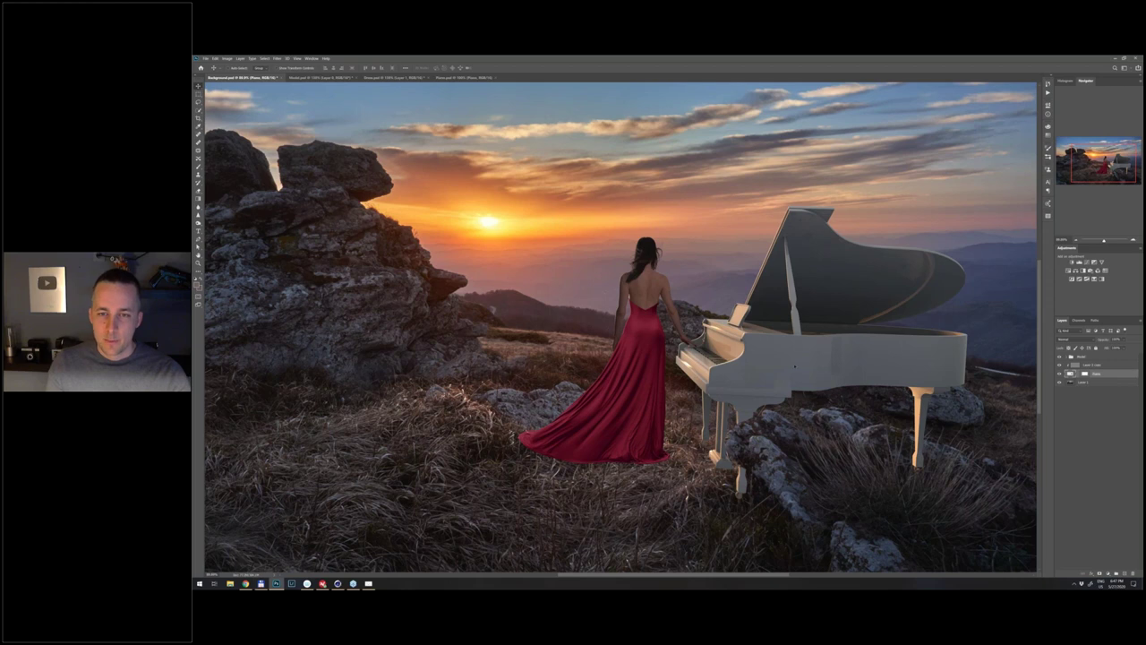
- Move the Model group slightly down so that her hand rests at the piano's keyboard
left_click(1072, 357)
mouse_move(646, 318)
left_mouse_down()
mouse_move(642, 326)
mouse_move(658, 314)
left_mouse_up()
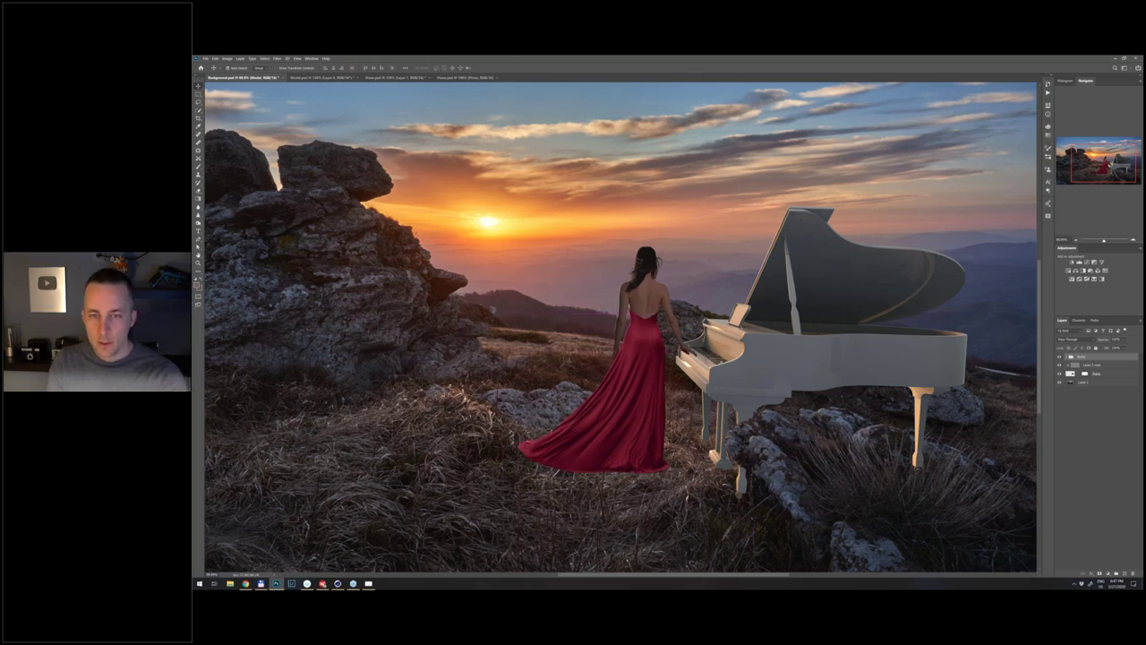
scroll(691, 351, "up", 3)
scroll(692, 351, "up", 4)
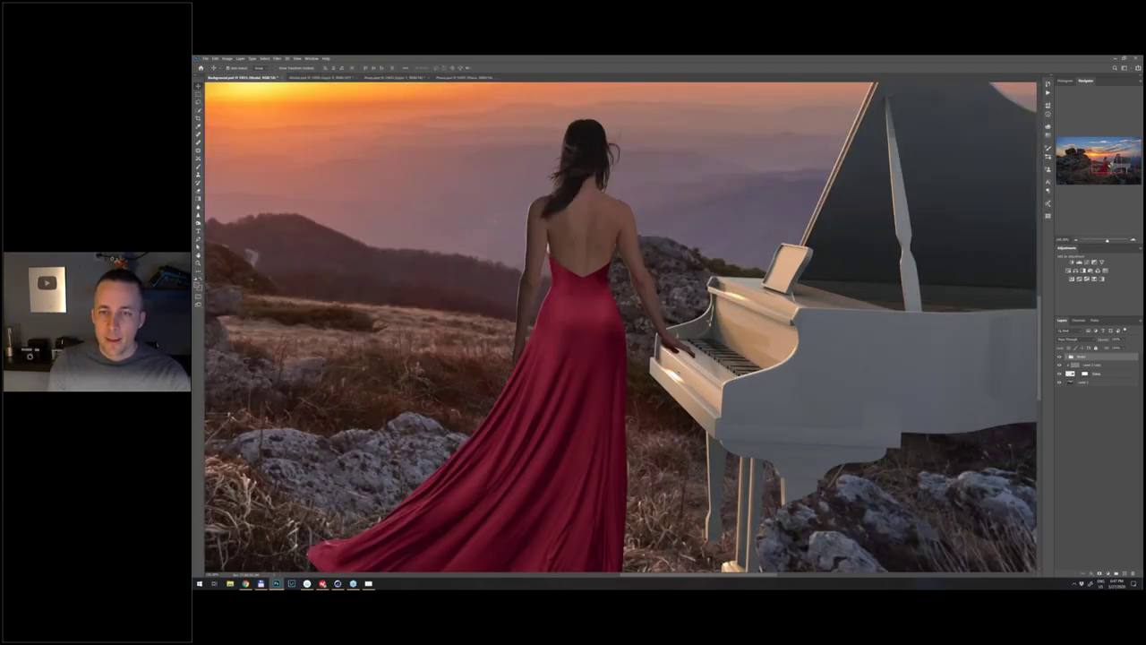
key("ctrl+minus")
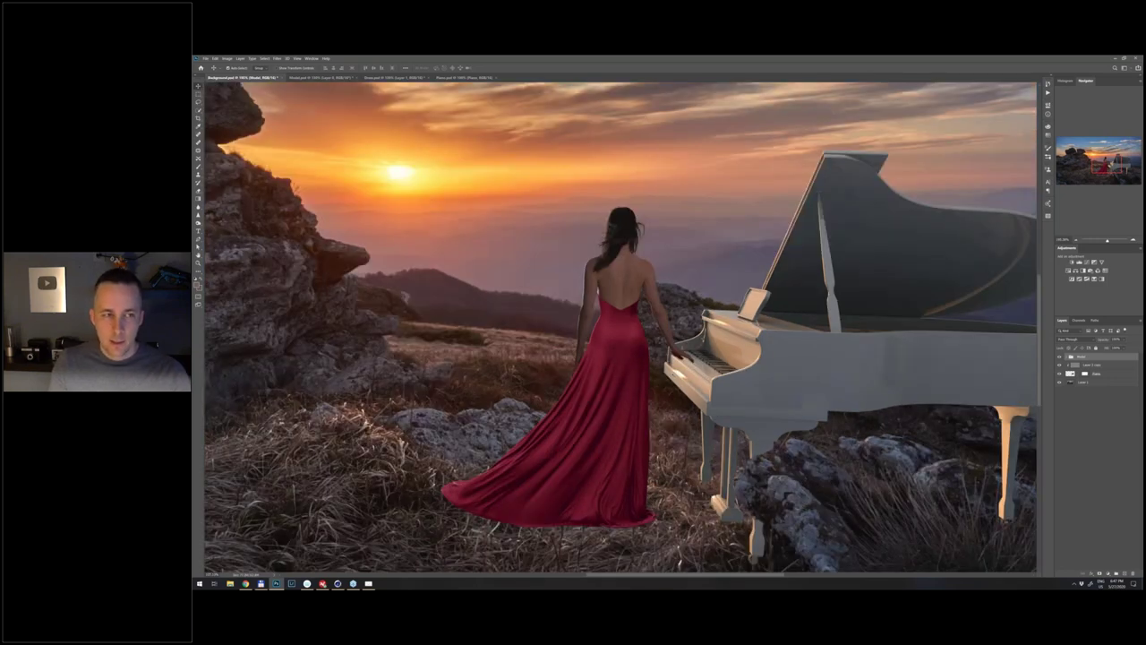
- Paint out the foot of the piano's rear leg on the layer mask so the leg ends behind the rock
scroll(938, 492, "up", 3)
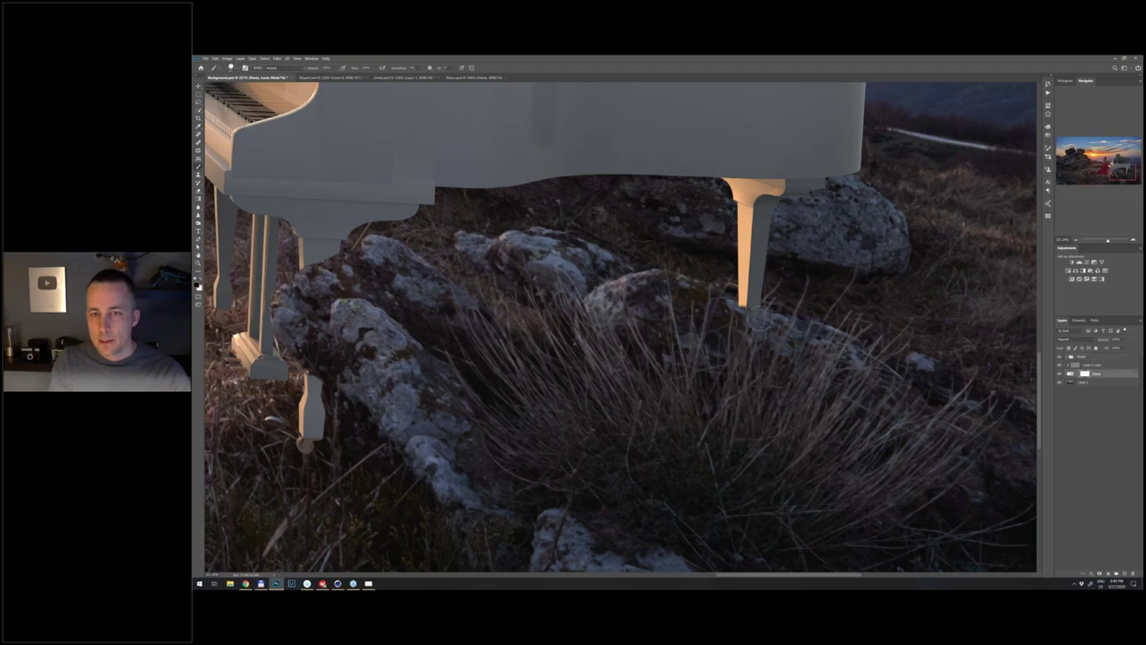
left_click_drag(752, 314, 754, 281)
key("x")
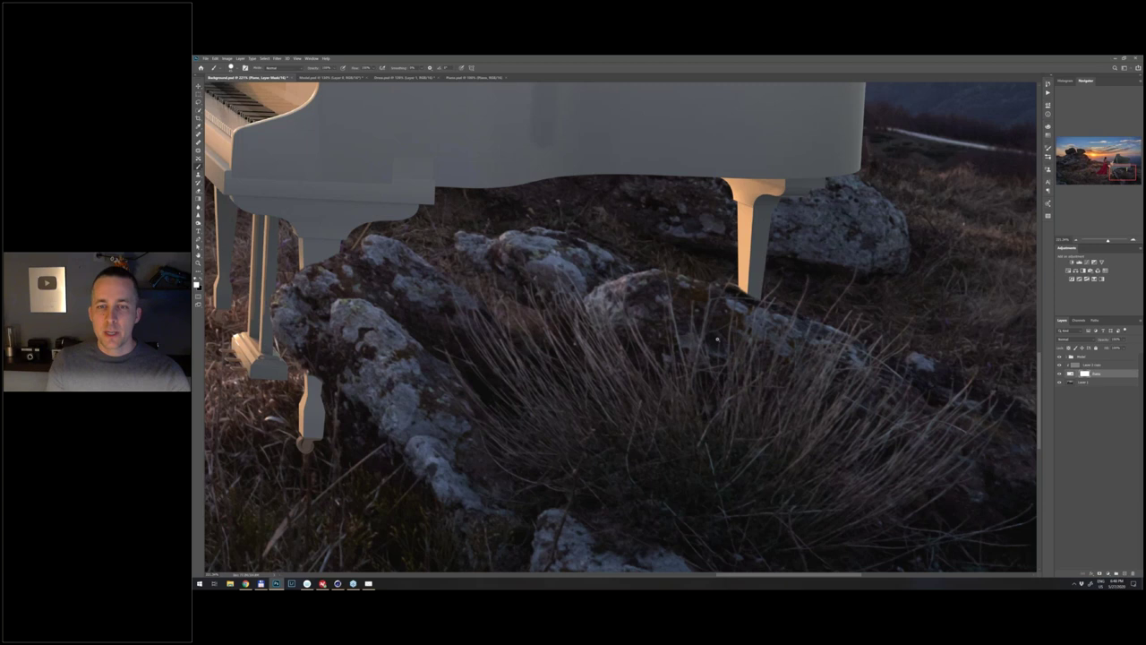
key("ctrl+0")
key("ctrl+minus")
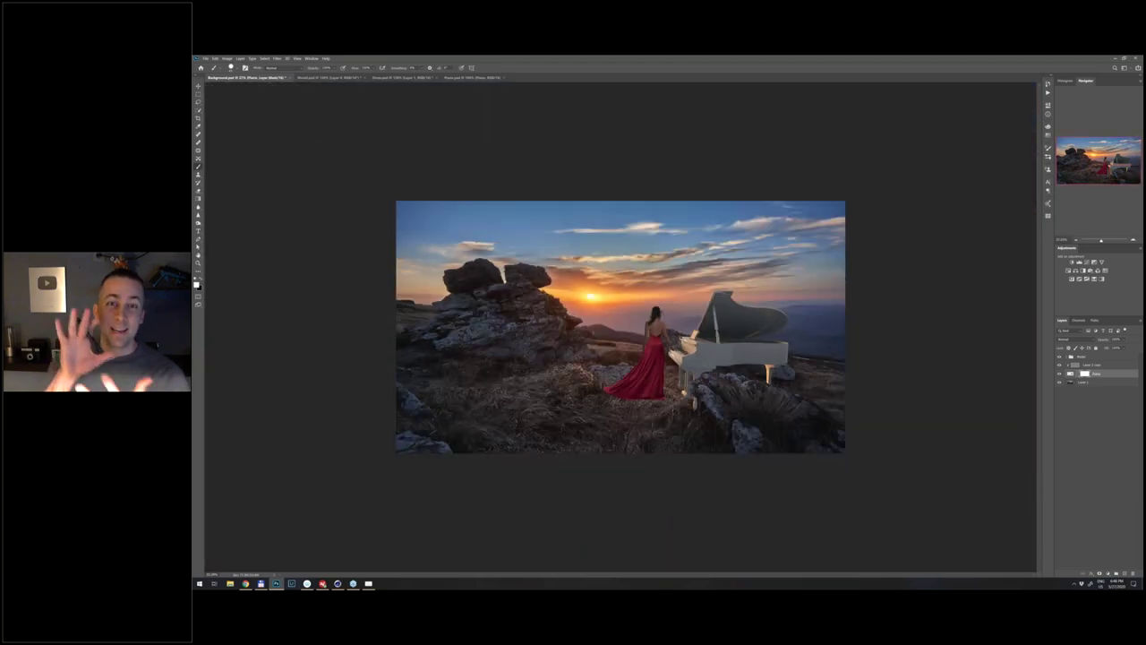
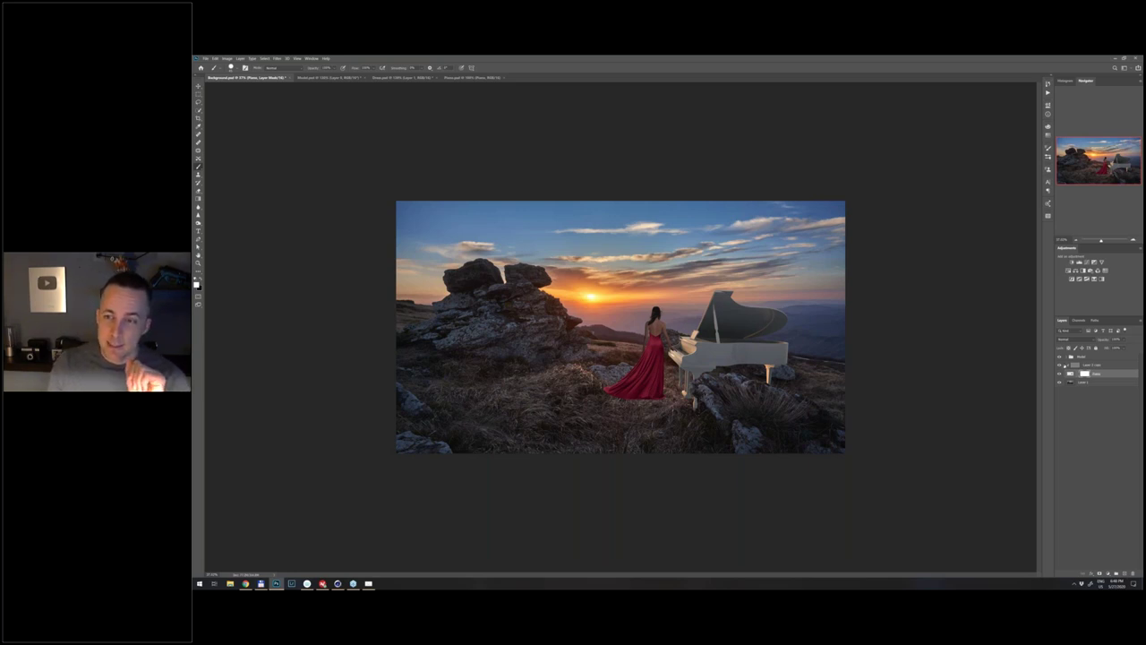
- Check the composite's tonal match with a temporary Black & White adjustment layer above the Model group, and delete that layer
left_click(1105, 358)
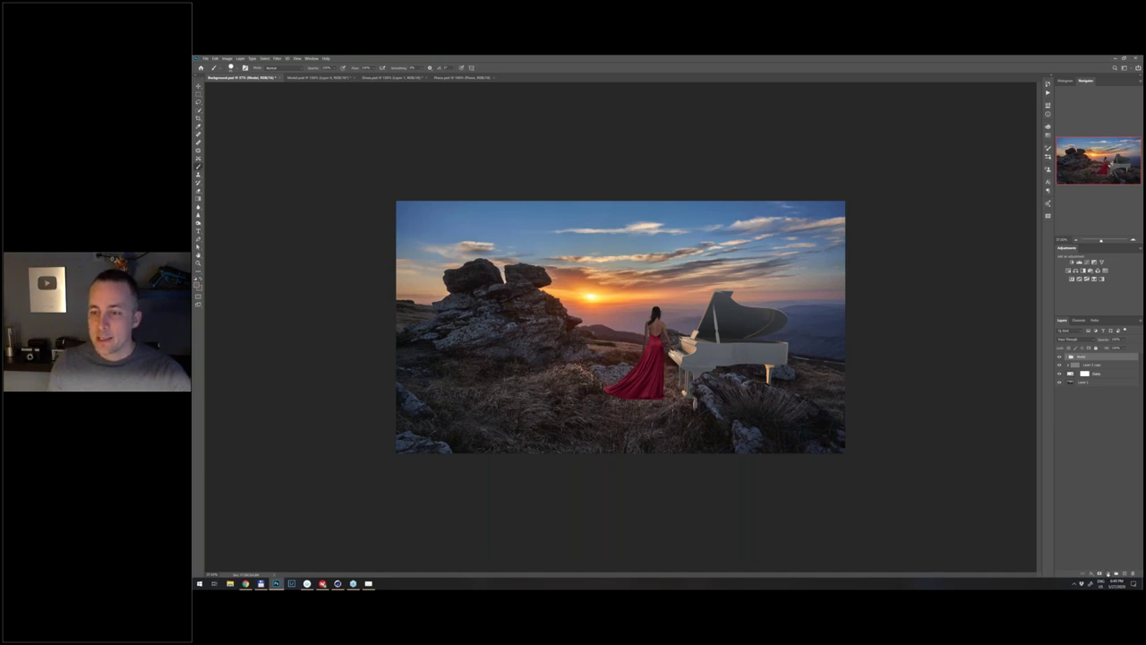
left_click(1109, 573)
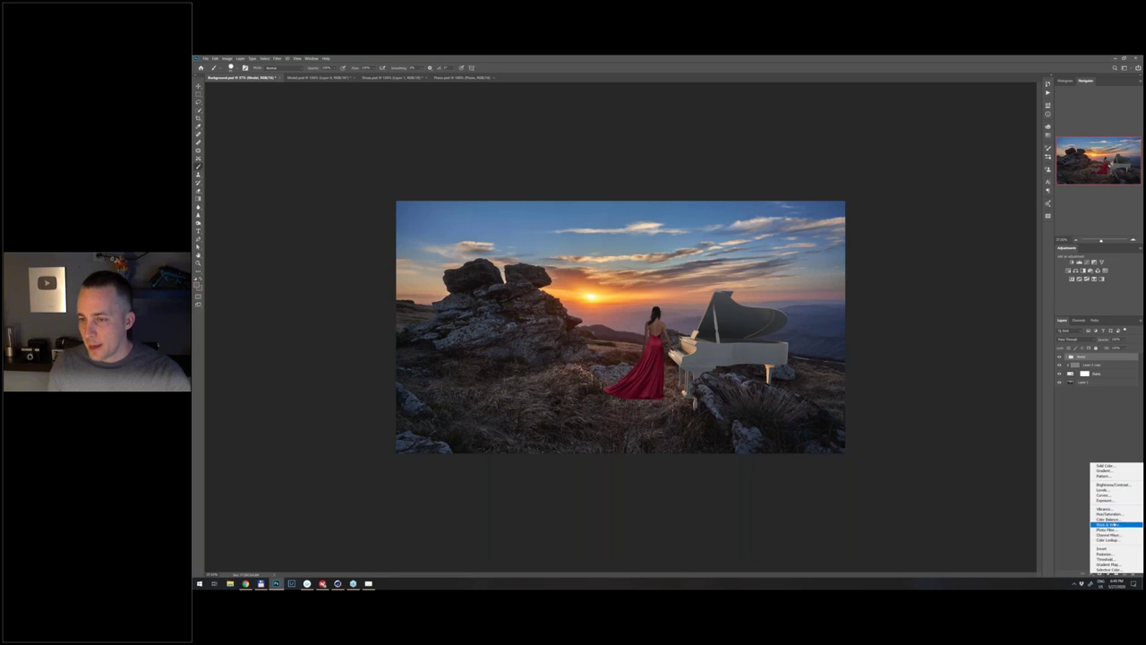
left_click(1111, 525)
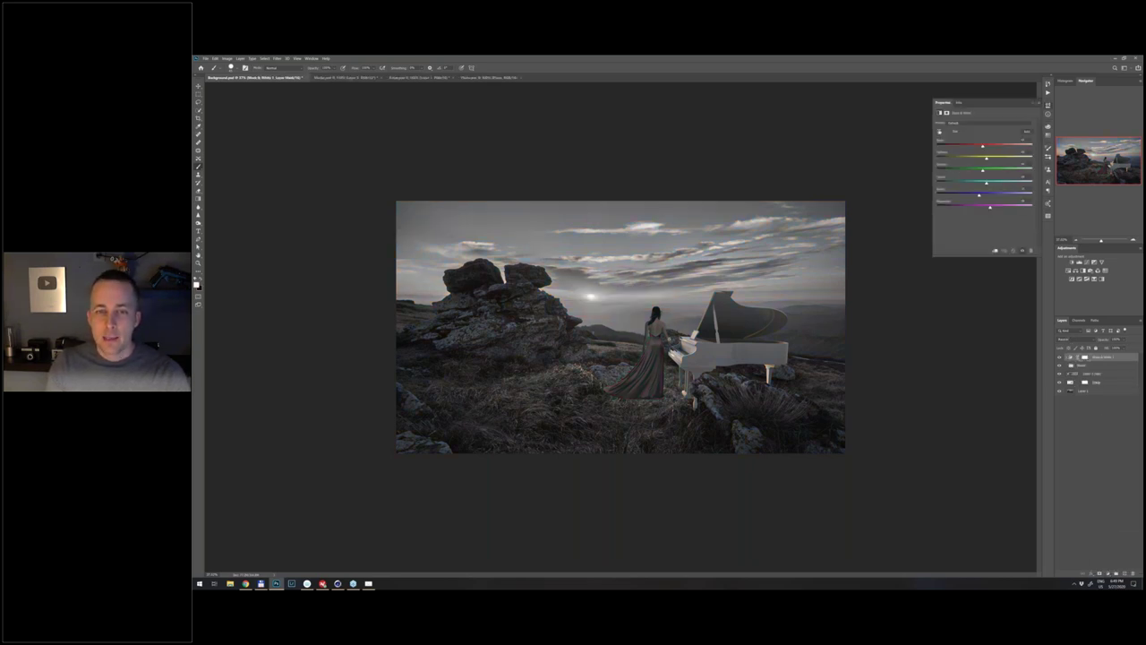
key("ctrl+plus")
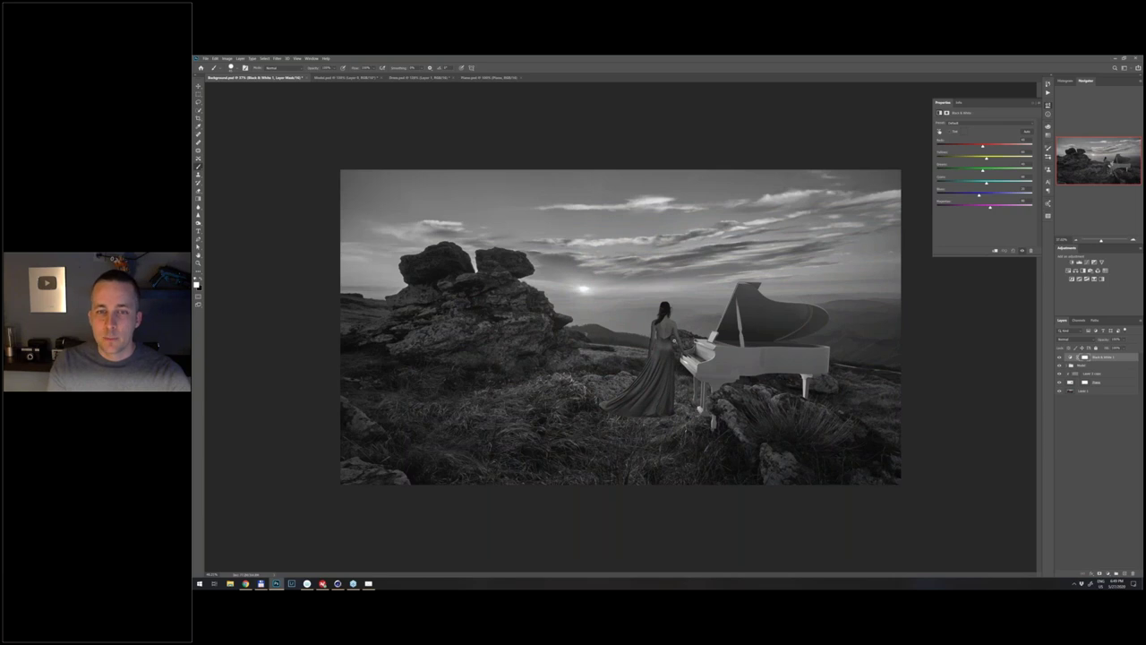
scroll(693, 347, "up", 3)
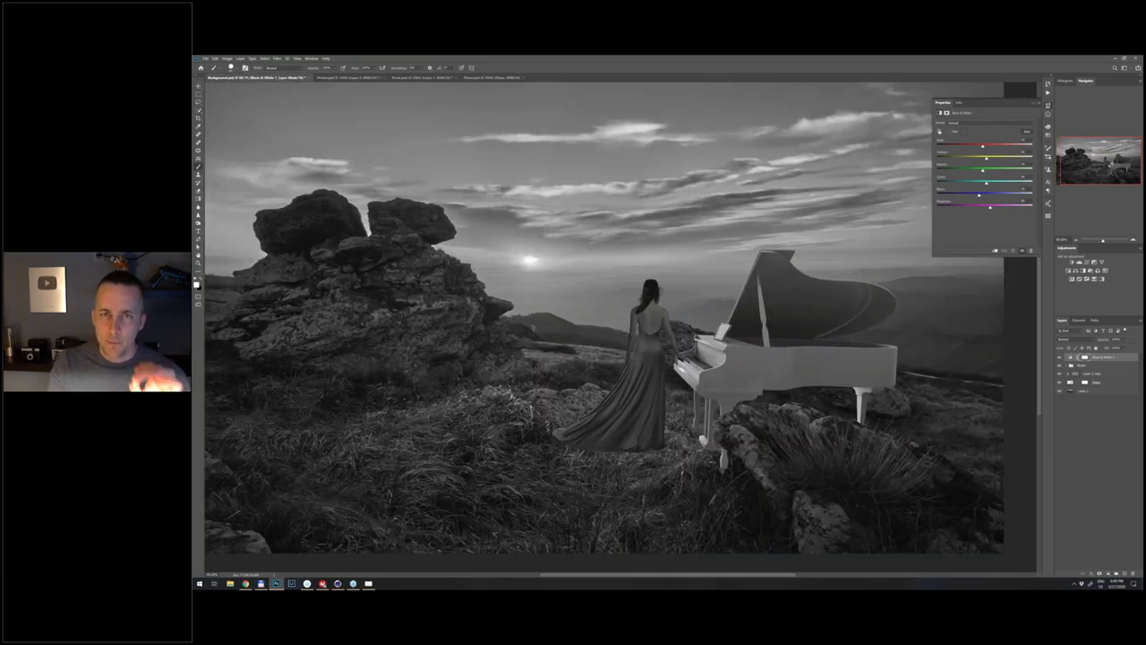
scroll(693, 346, "down", 5)
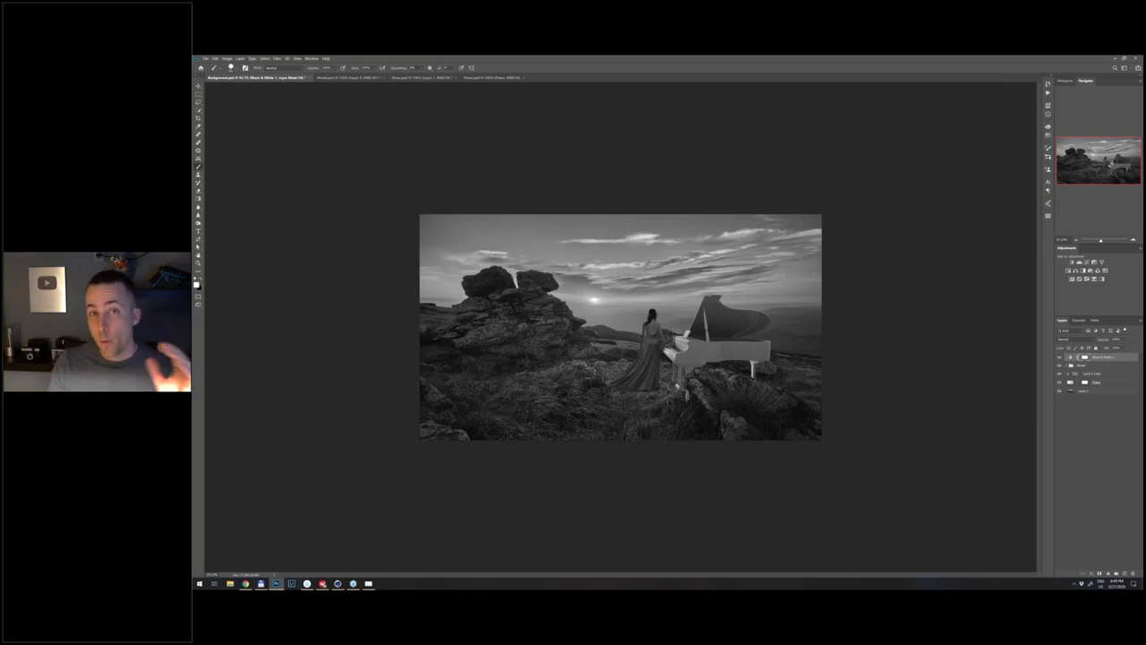
left_click_drag(1125, 357, 1133, 574)
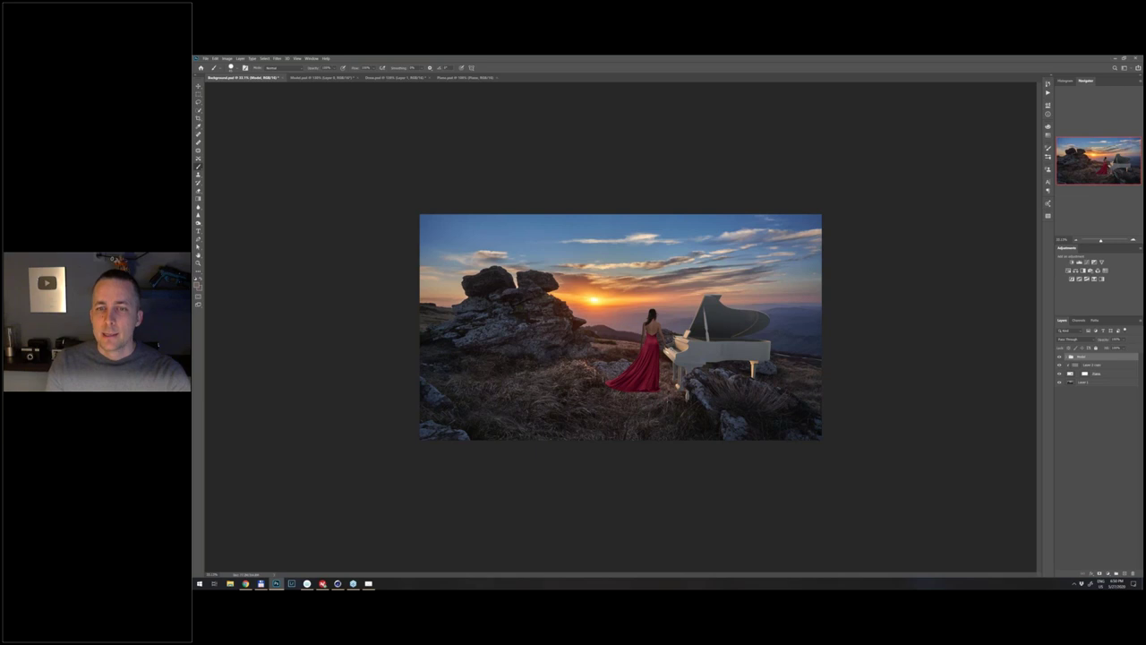
- Add a Color Balance adjustment layer clipped to the piano, directly above its clipped Layer 0 copy
key("ctrl+0")
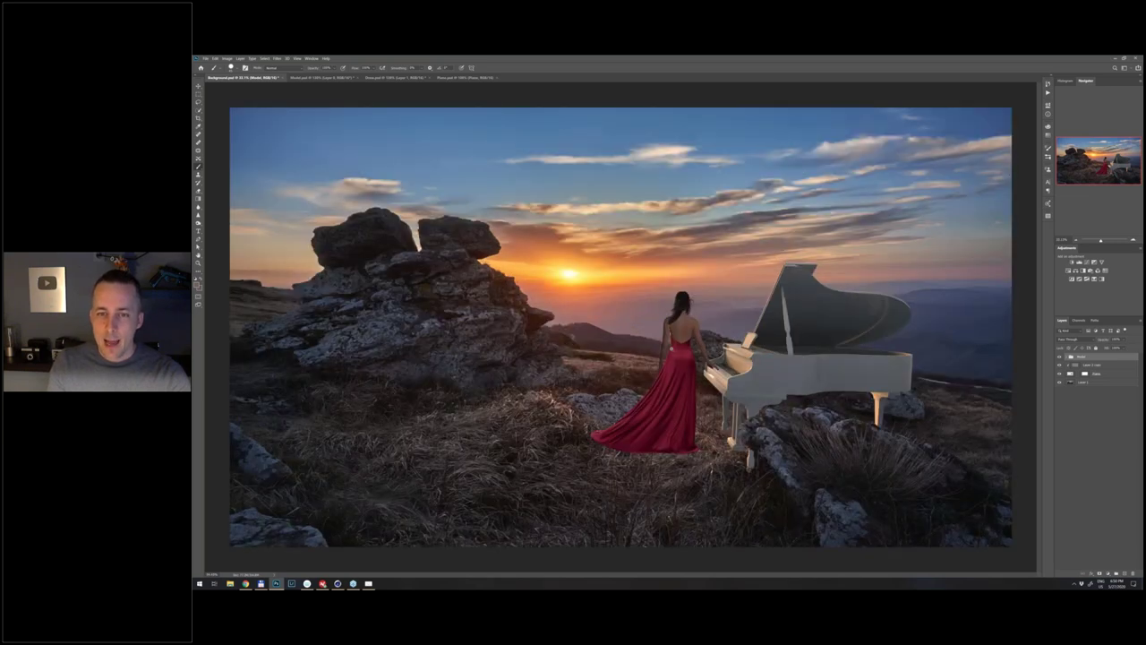
scroll(699, 366, "up", 3)
scroll(776, 357, "down", 4)
key("v")
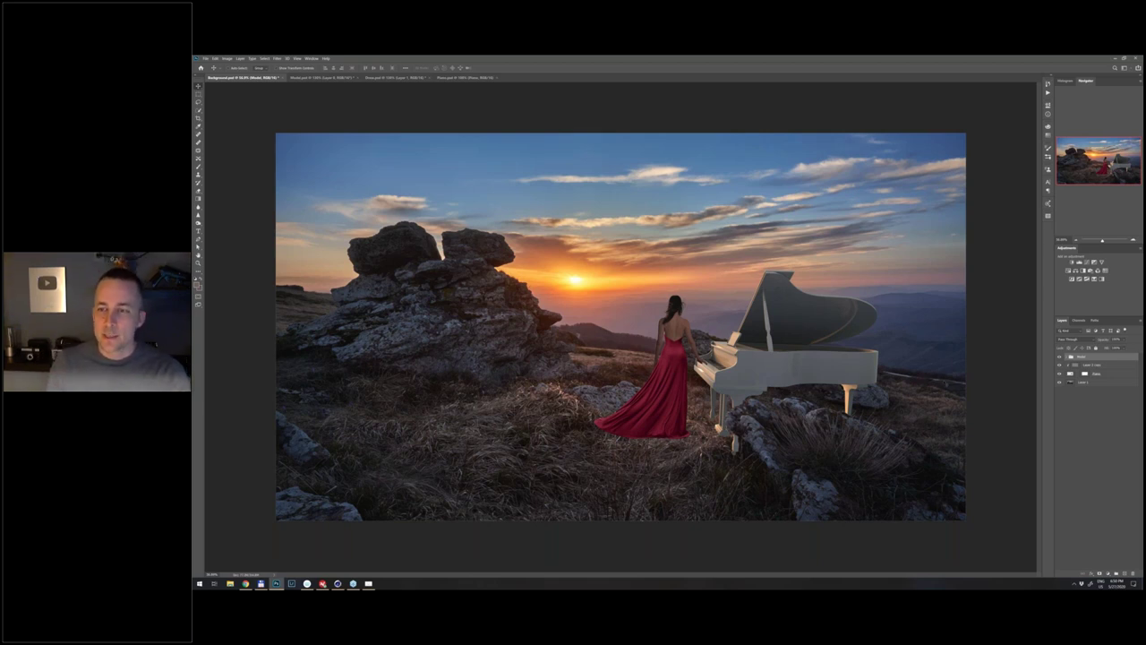
left_click(1084, 375)
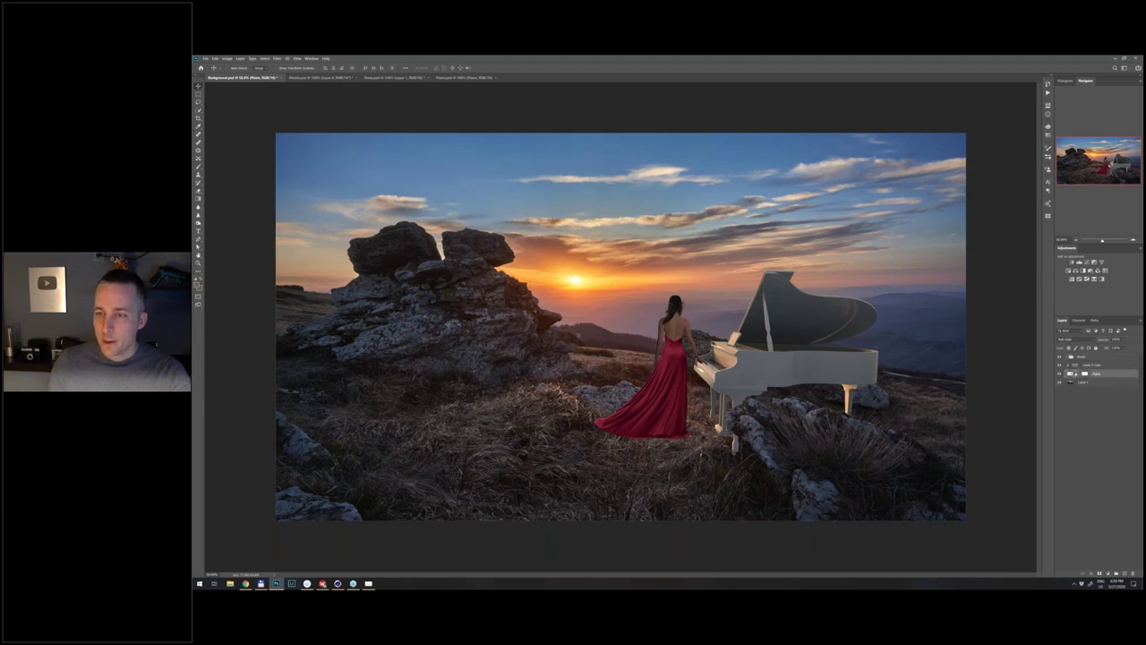
left_click(1091, 364)
left_click(1111, 573)
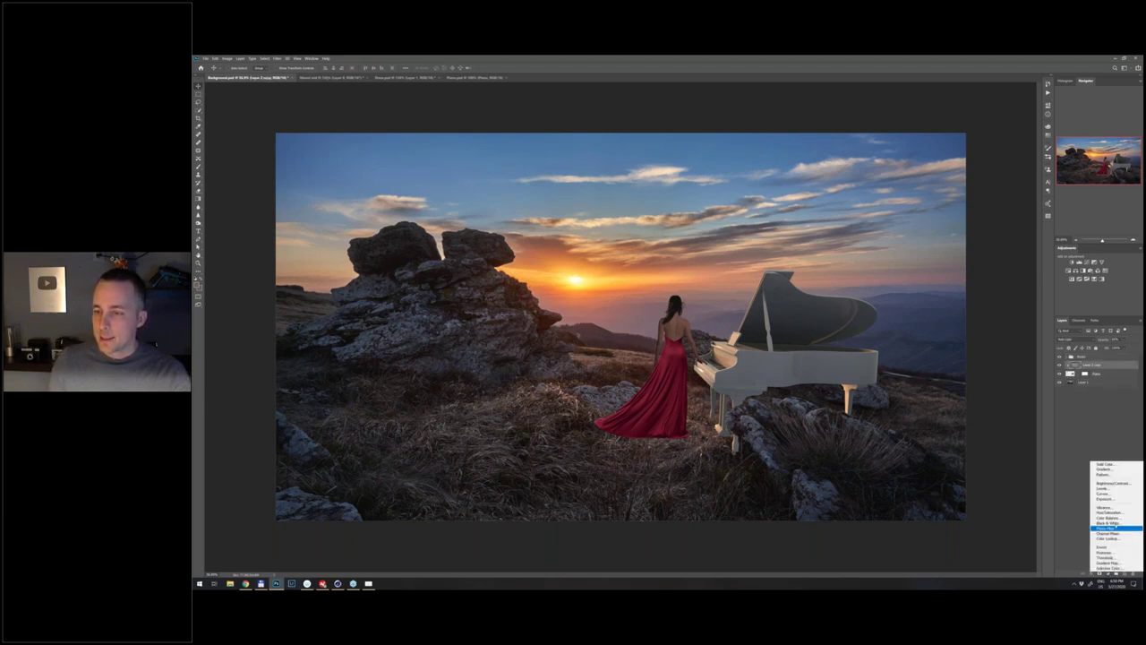
left_click(1119, 522)
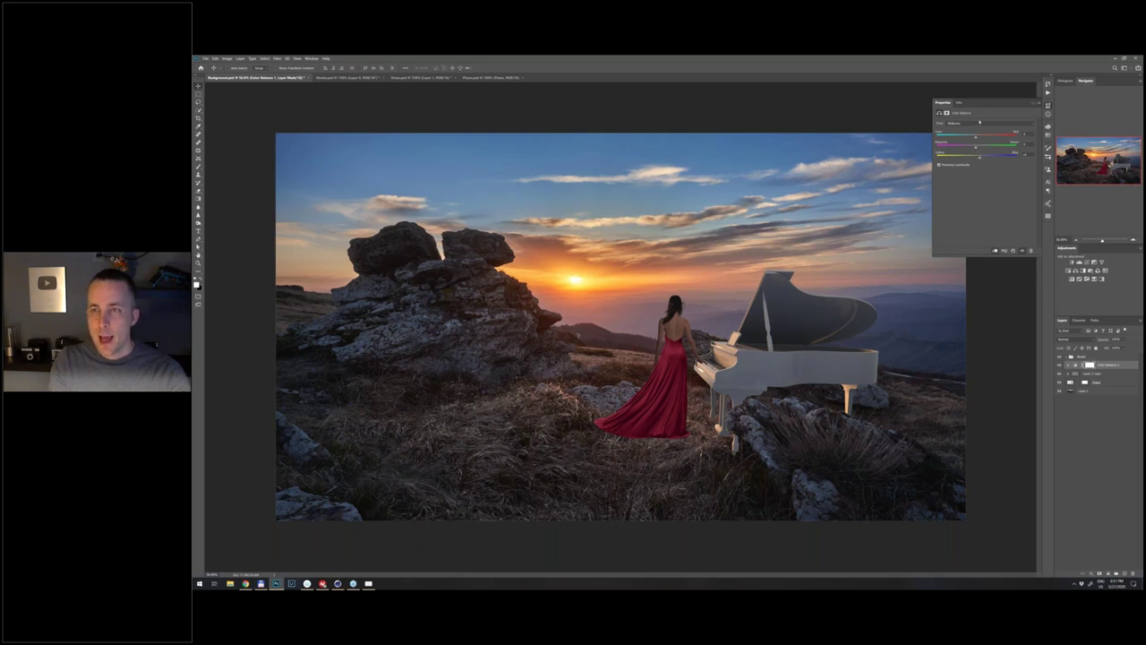
- Shift the piano's shadows toward blue in the Color Balance adjustment and close its settings
left_click(979, 124)
left_click(978, 129)
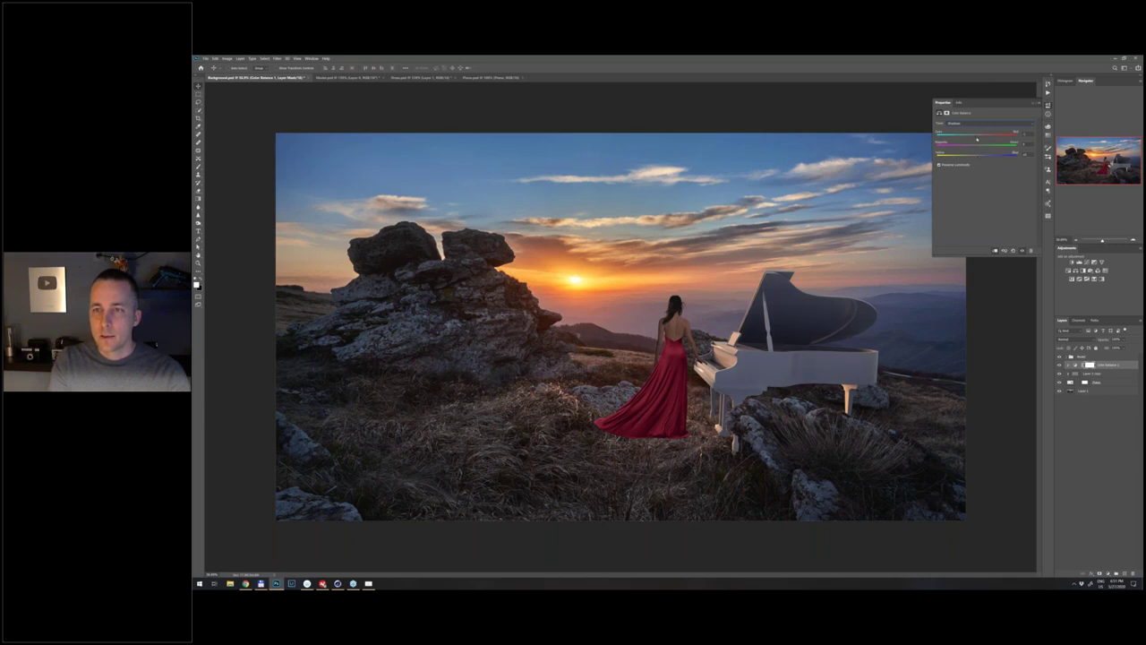
left_click(1025, 133)
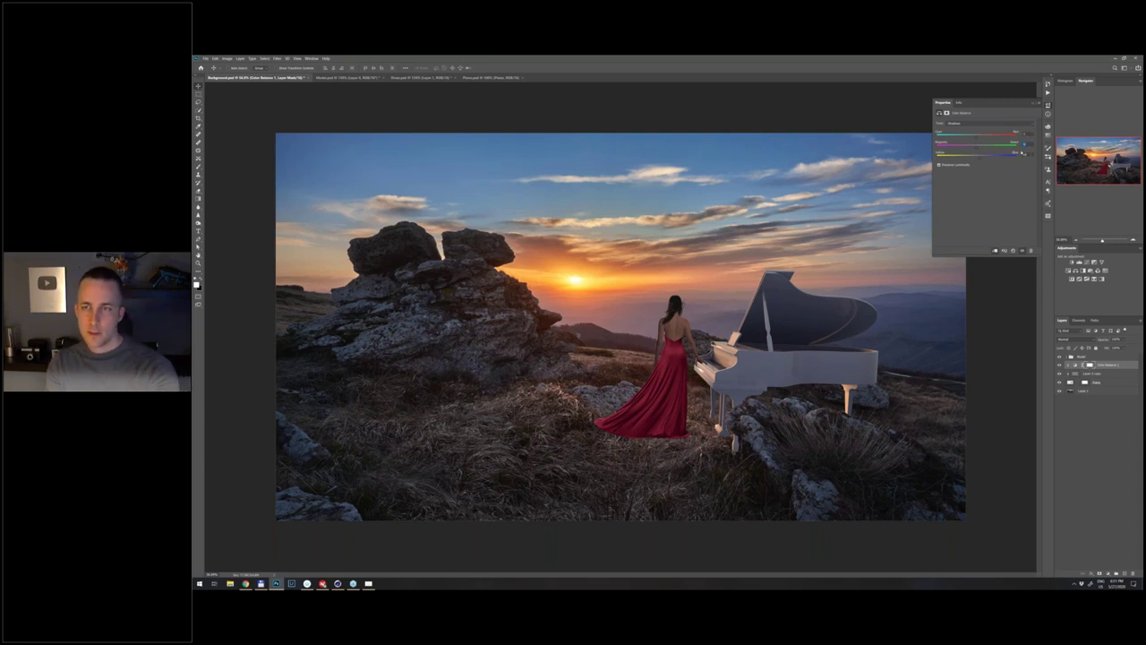
left_click_drag(878, 338, 842, 337)
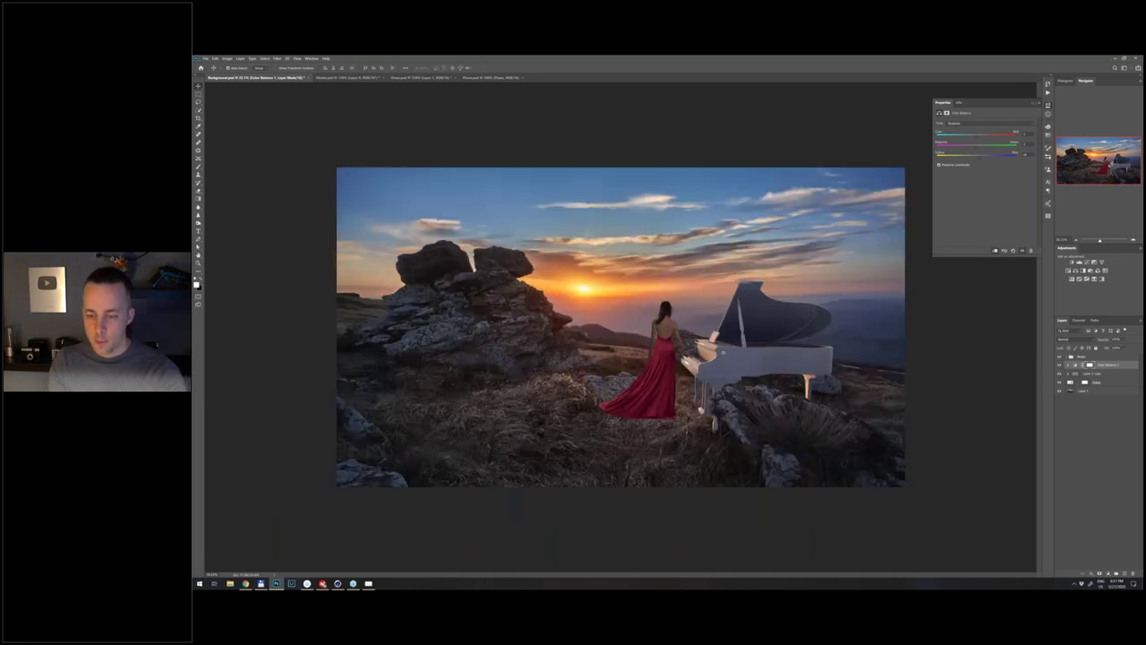
scroll(621, 326, "up", 1)
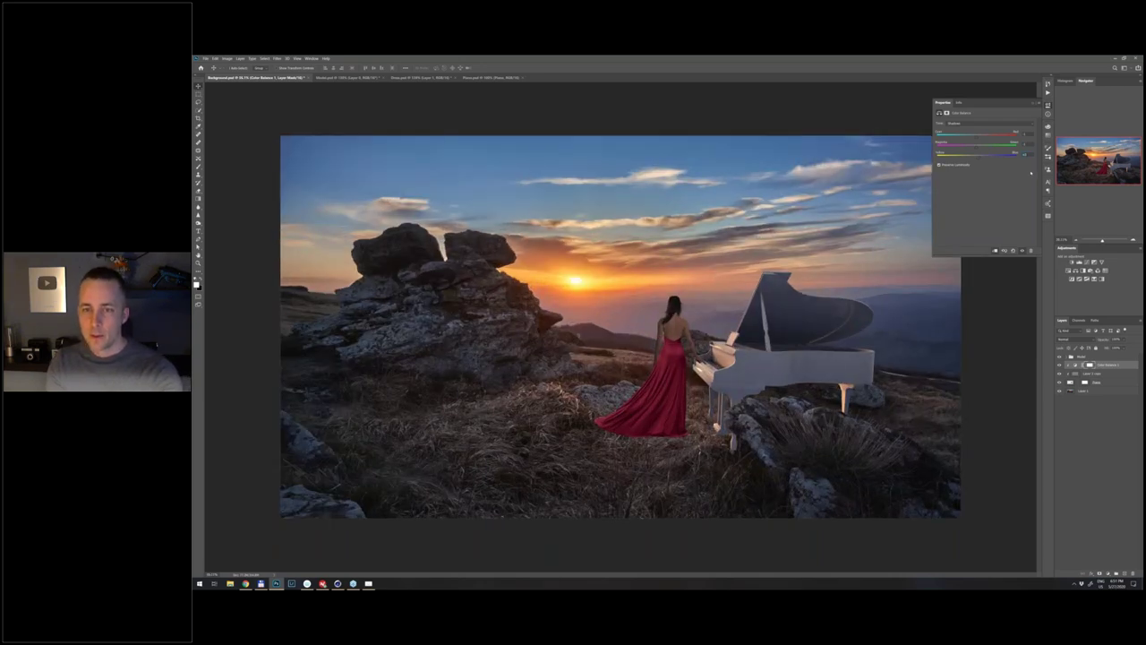
scroll(621, 327, "down", 3)
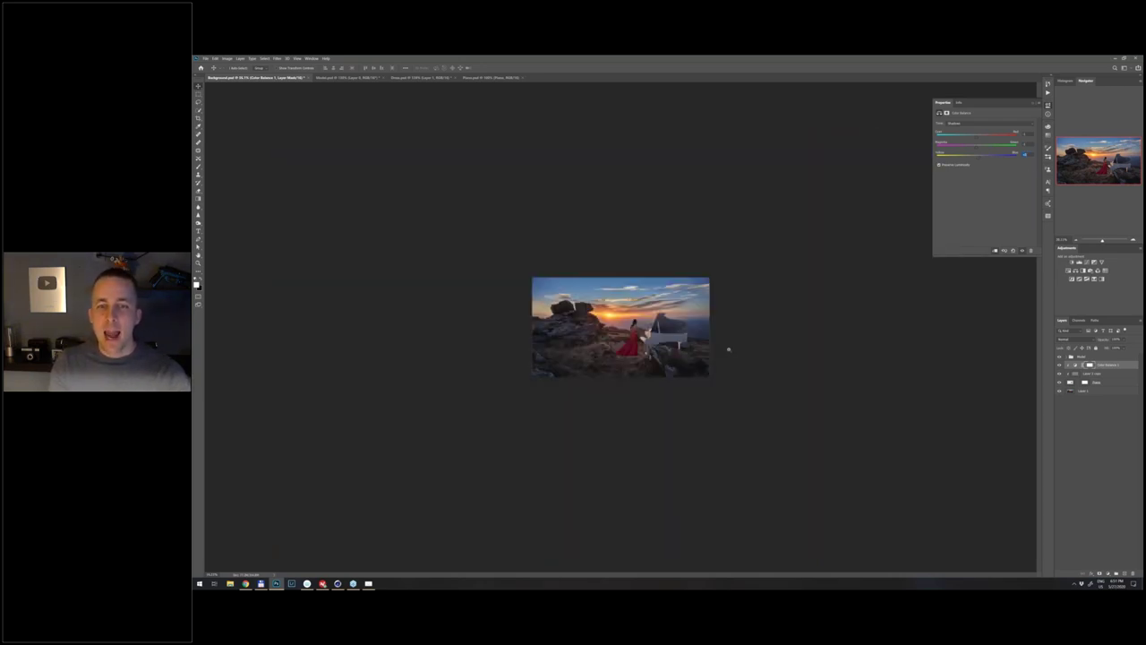
scroll(620, 327, "up", 2)
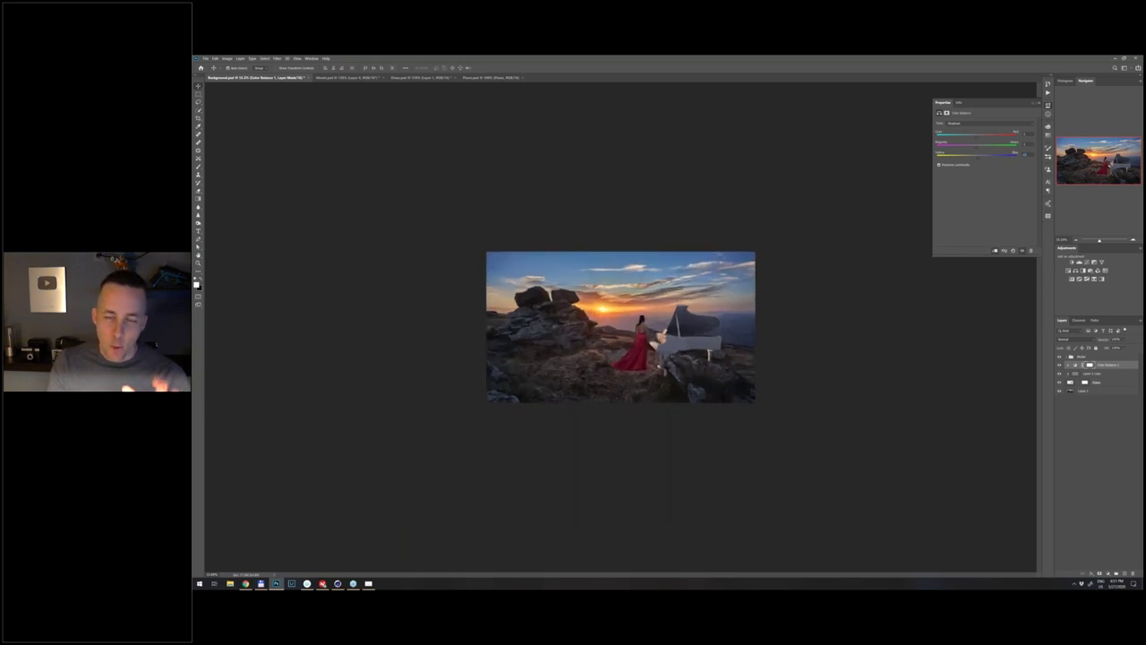
scroll(621, 327, "up", 2)
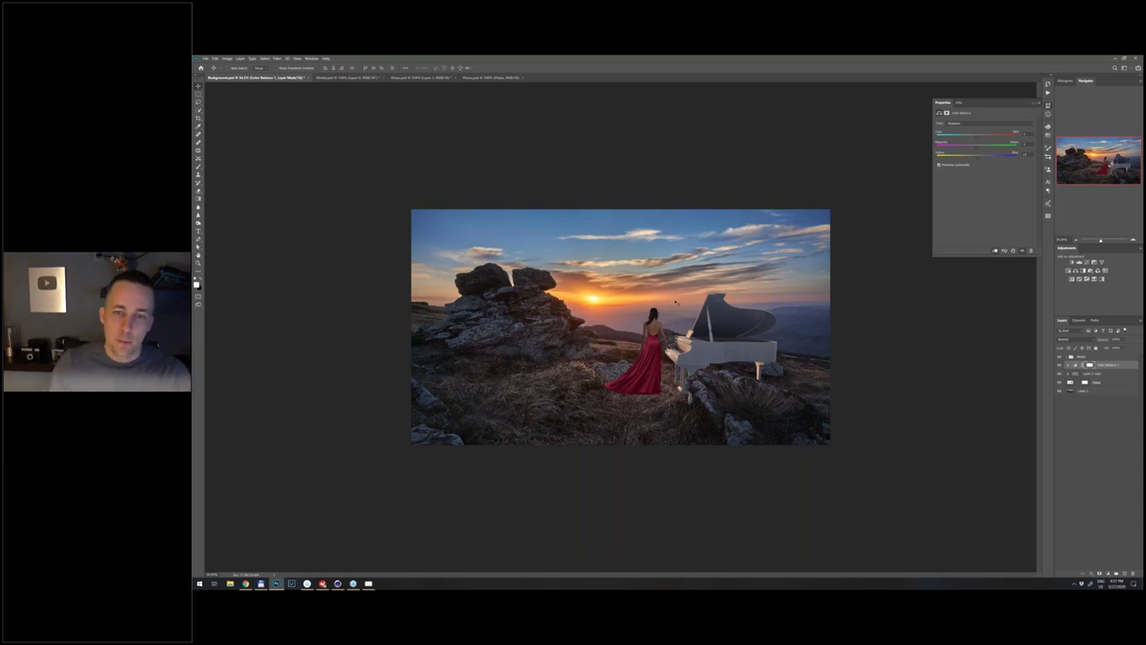
left_click_drag(704, 353, 753, 356)
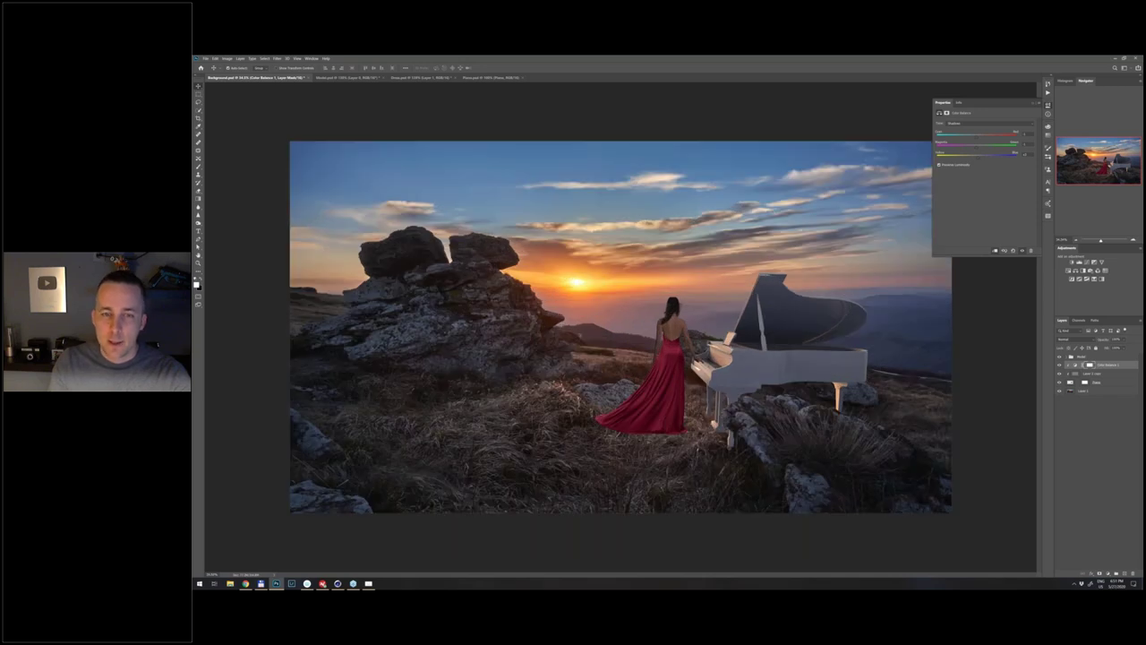
left_click(1034, 102)
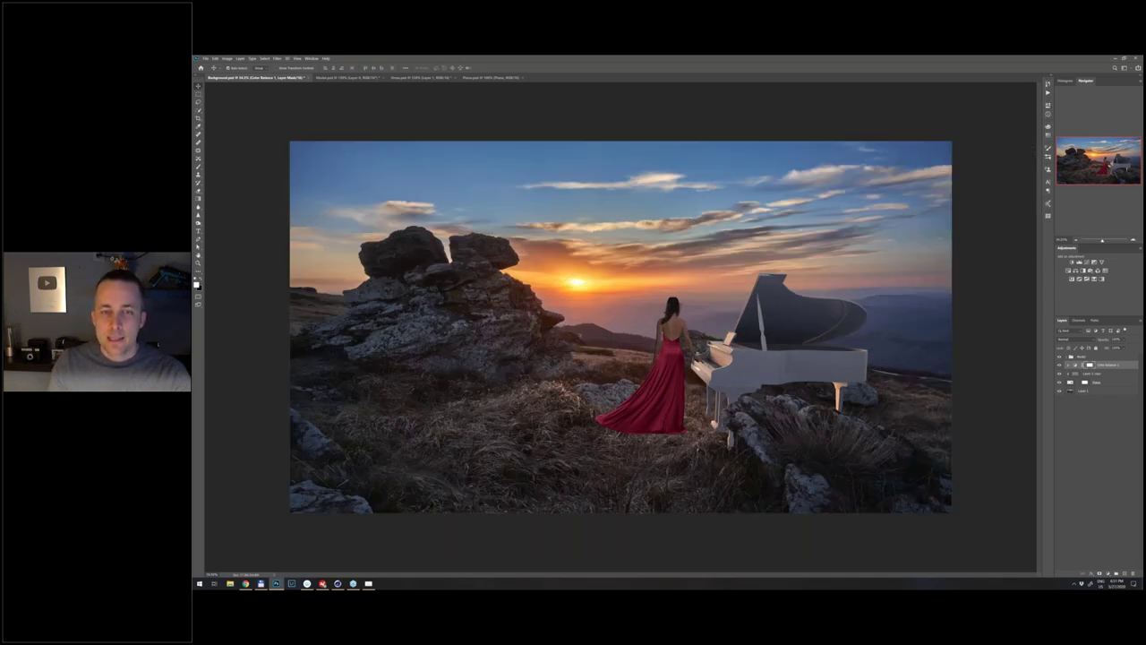
- Examine the piano's colour match with the model and landscape, both up close and across the full image
scroll(1035, 152, "up", 1)
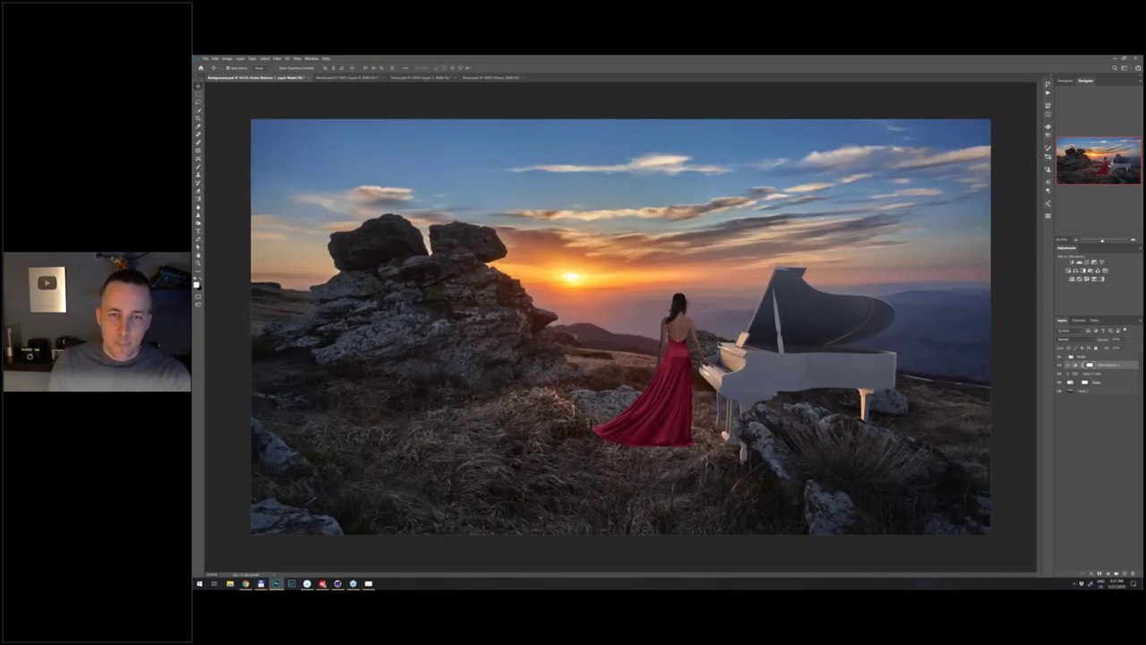
scroll(620, 327, "down", 1)
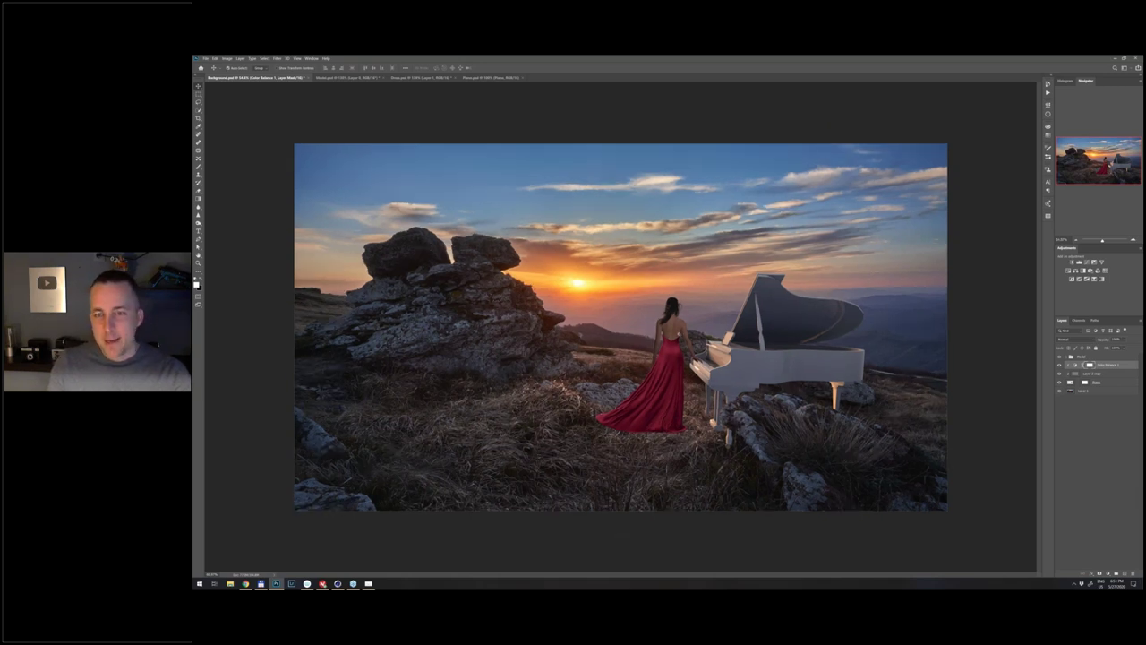
scroll(621, 327, "up", 1)
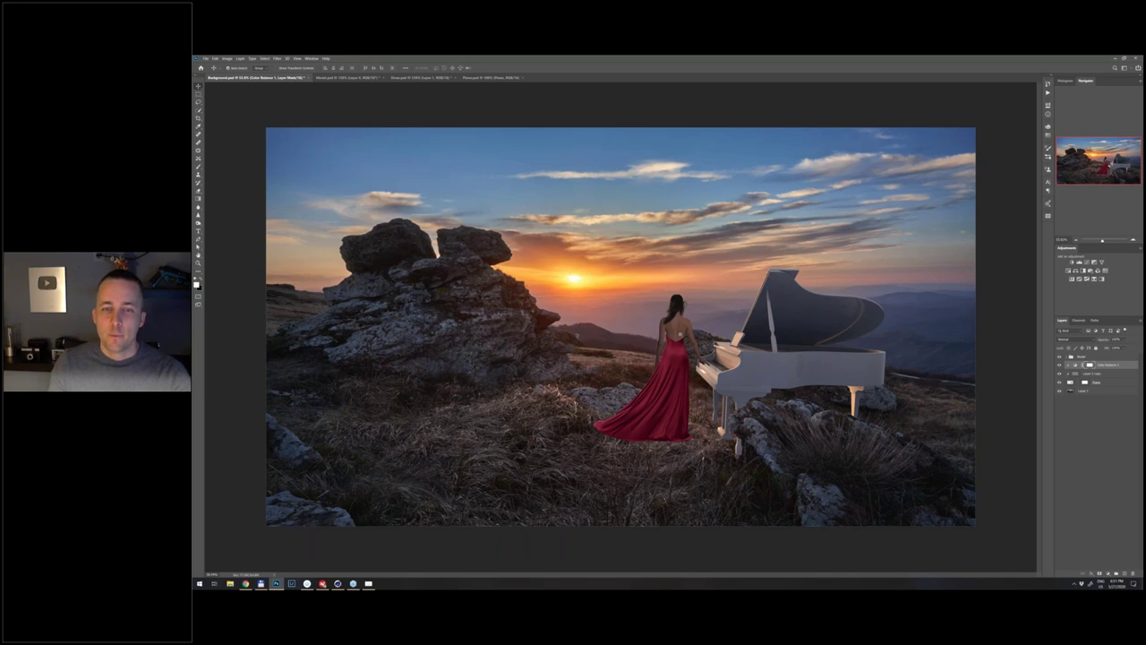
scroll(680, 335, "up", 2)
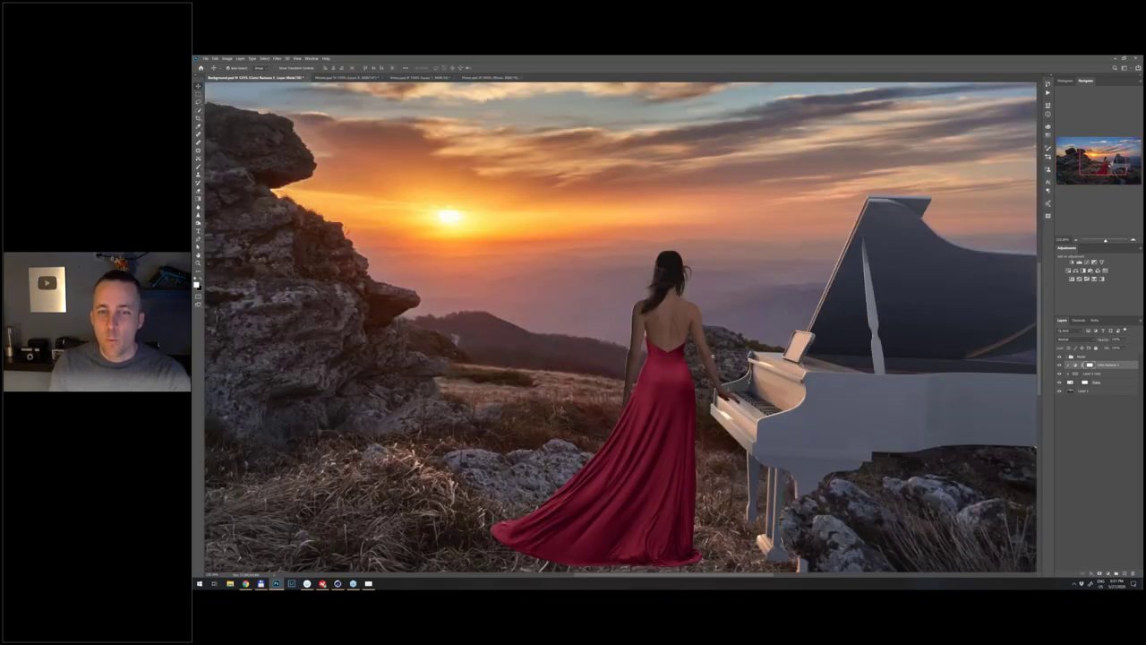
scroll(689, 338, "down", 2)
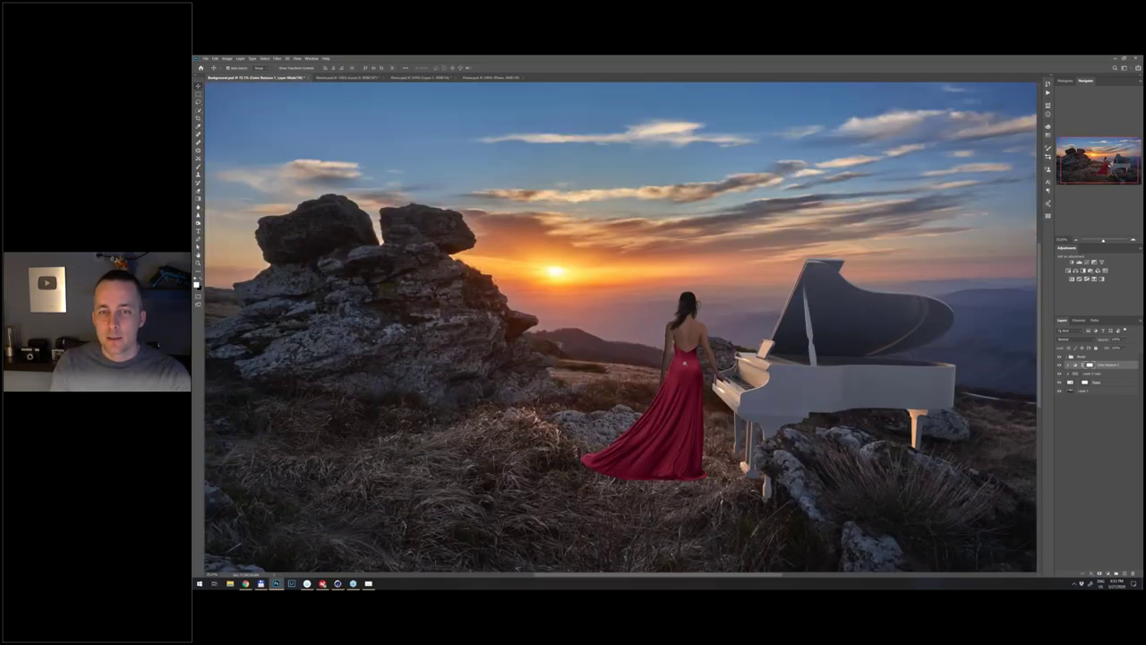
scroll(729, 461, "up", 1)
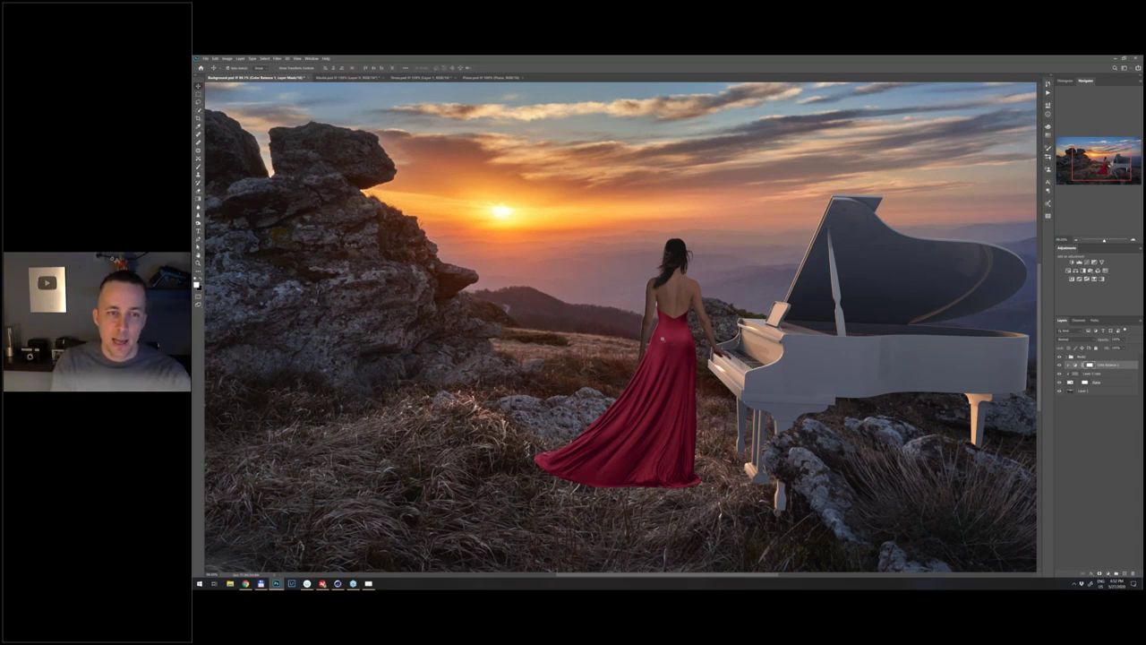
key("ctrl+0")
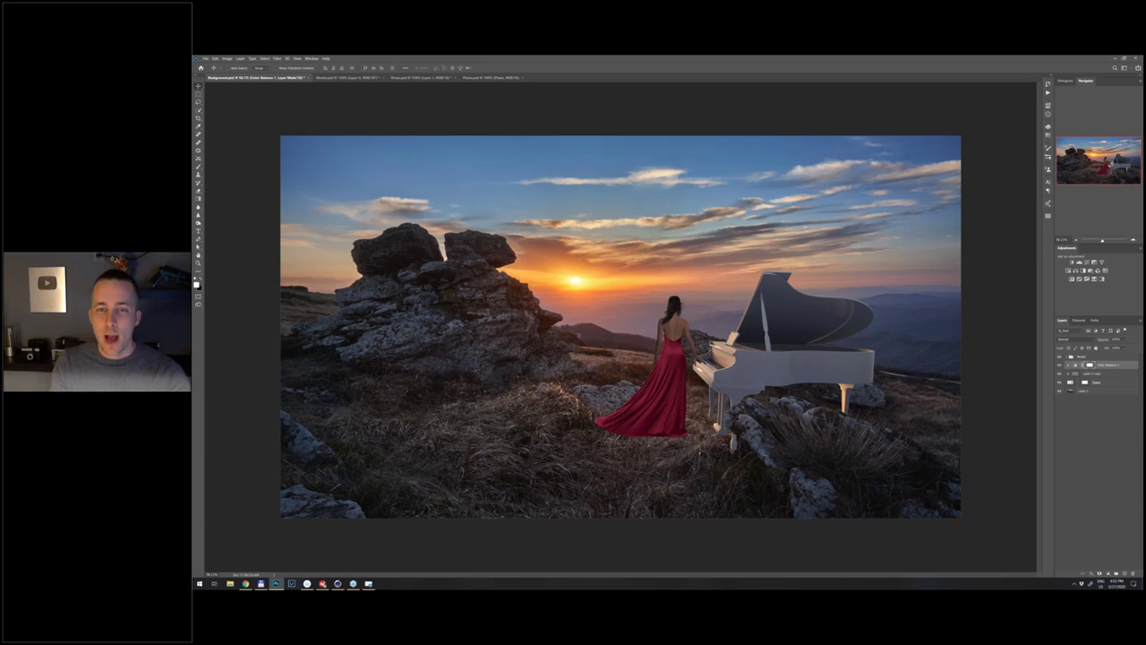
- Add a Curves adjustment layer directly above the Model group and clip it to that group
key("ctrl+minus")
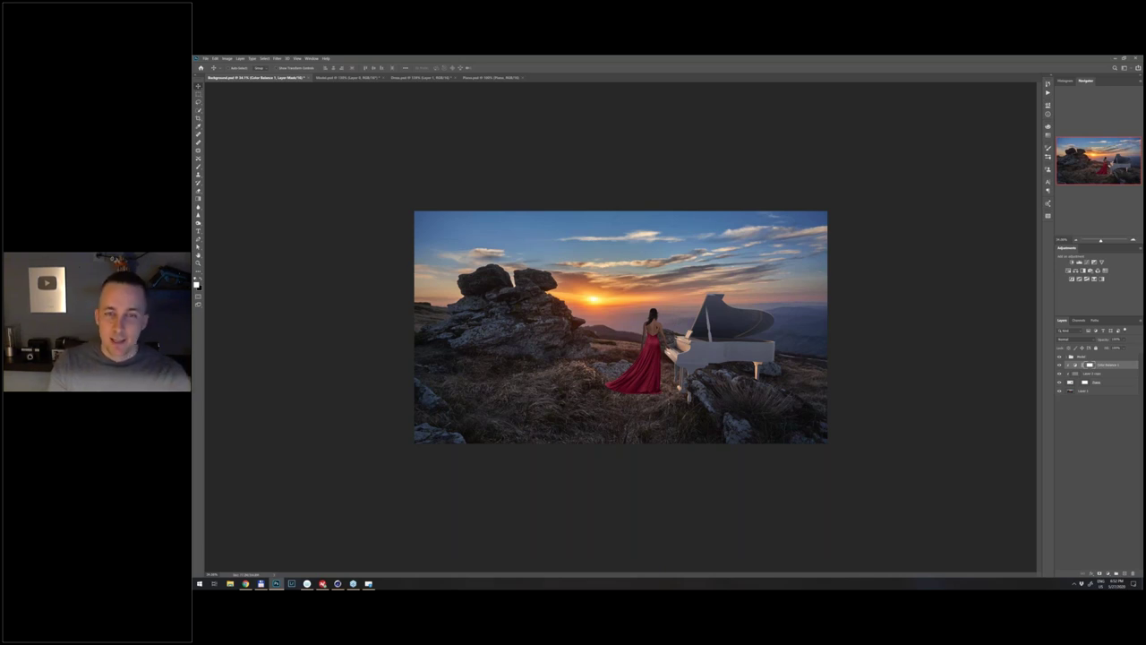
key("ctrl+plus")
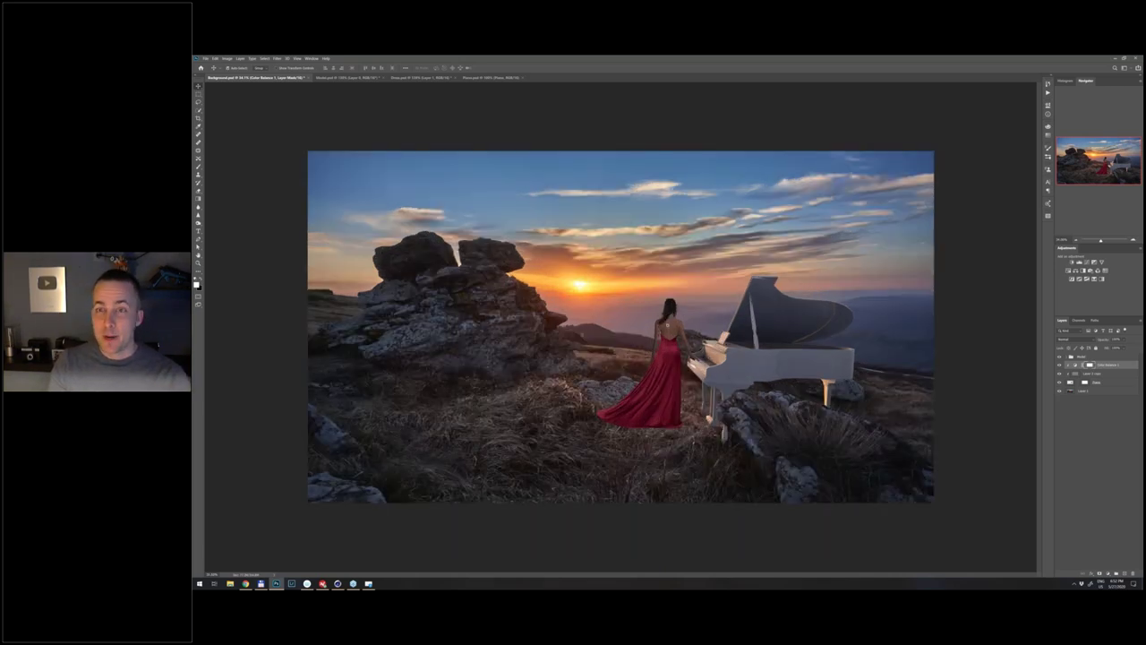
key("ctrl+plus")
left_click(1107, 568)
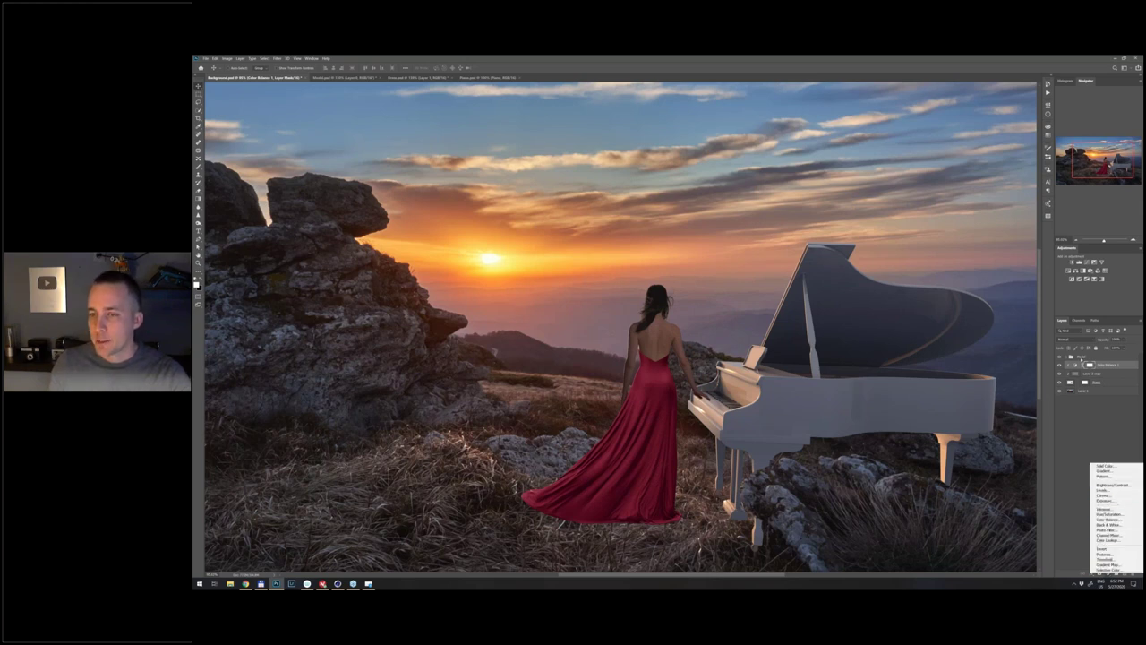
left_click(1106, 500)
left_click(1108, 570)
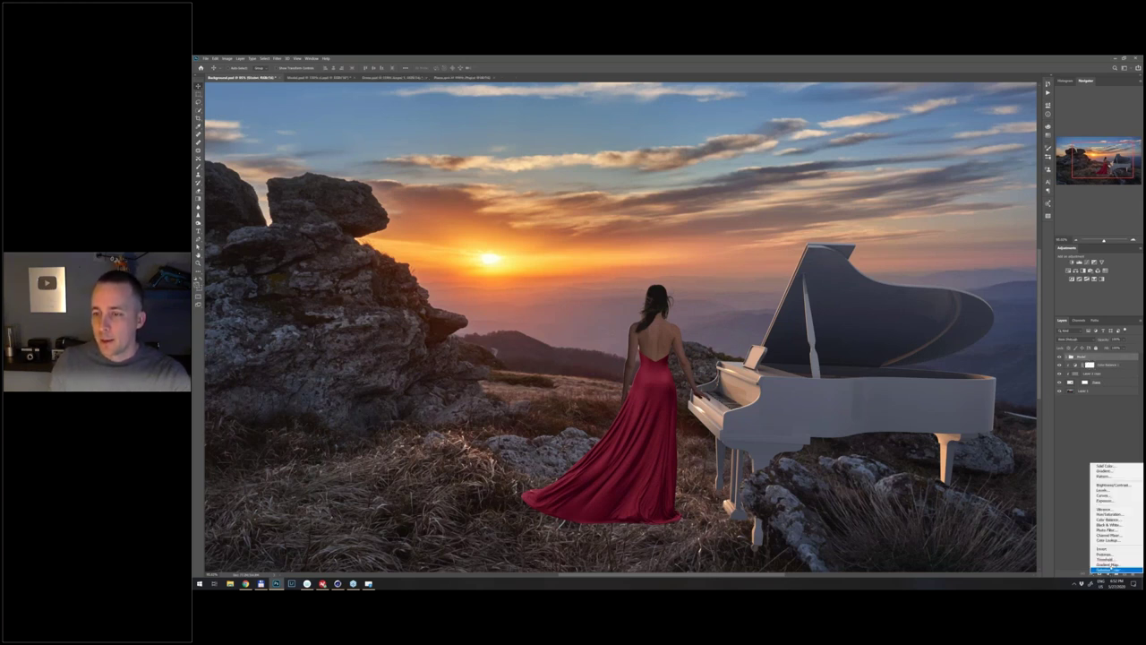
left_click(1107, 495)
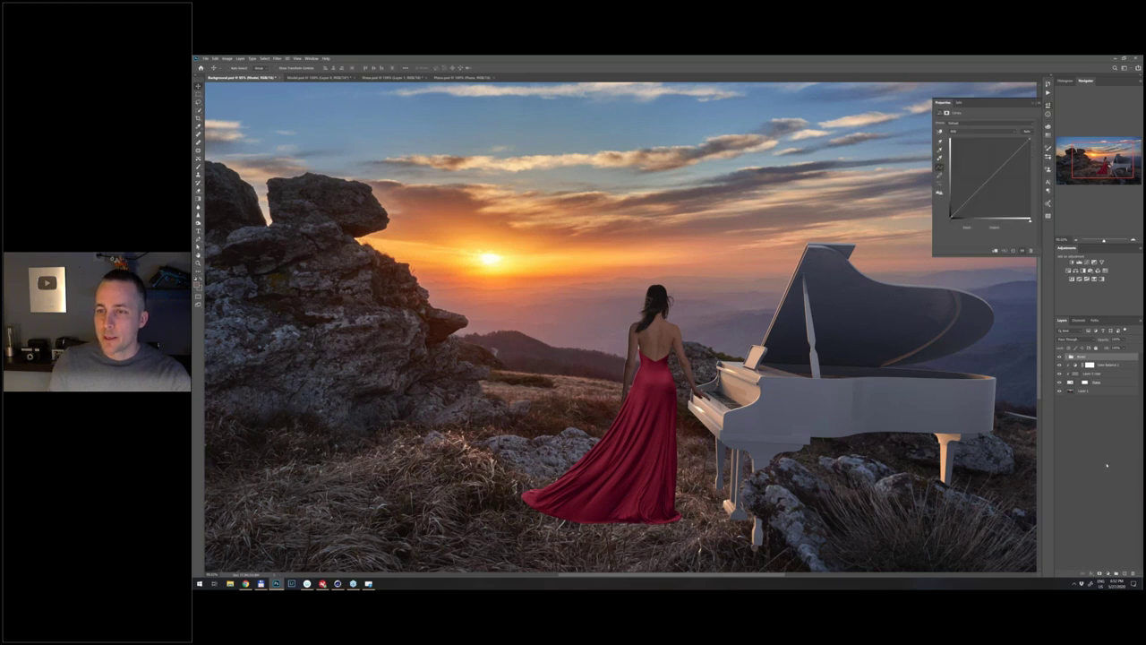
left_click(995, 251)
- Darken the model by lowering the midpoint of the RGB curve slightly, and hide the Curves layer with its settings closed
left_click(992, 177)
left_click_drag(992, 177, 993, 180)
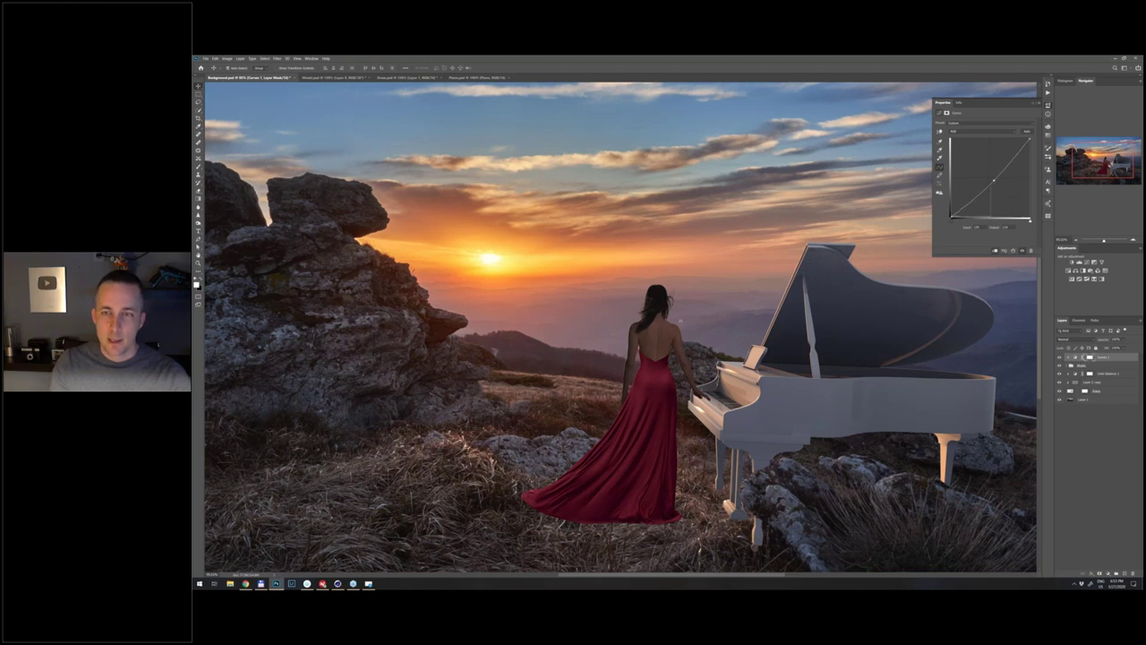
scroll(681, 320, "down", 3)
scroll(620, 326, "up", 1)
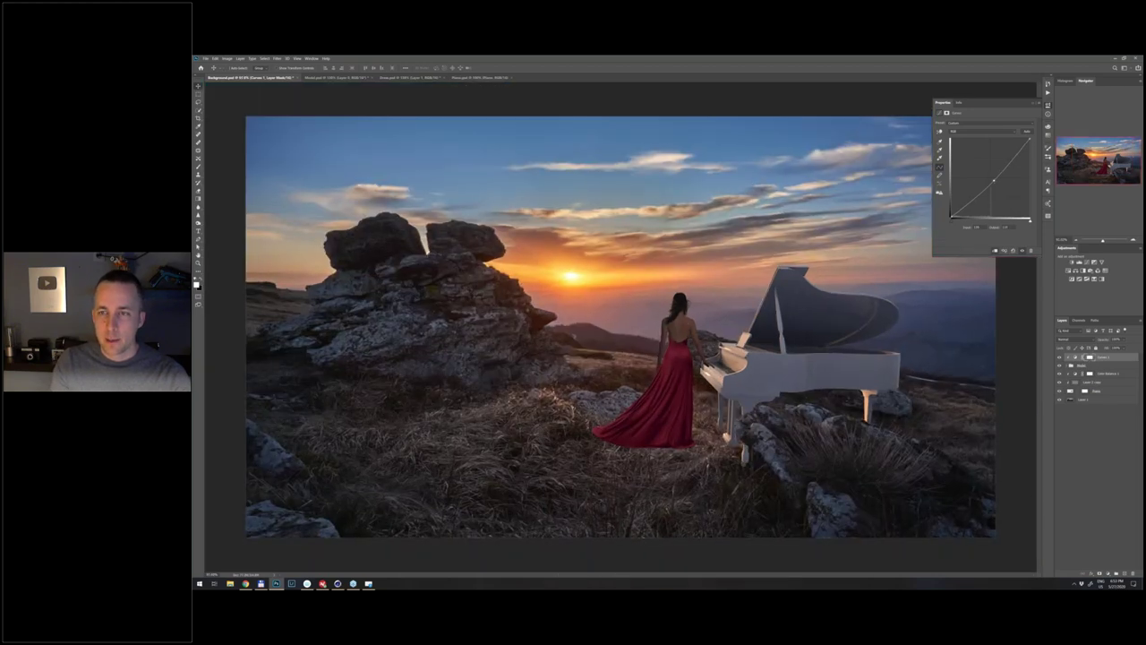
left_click(1034, 103)
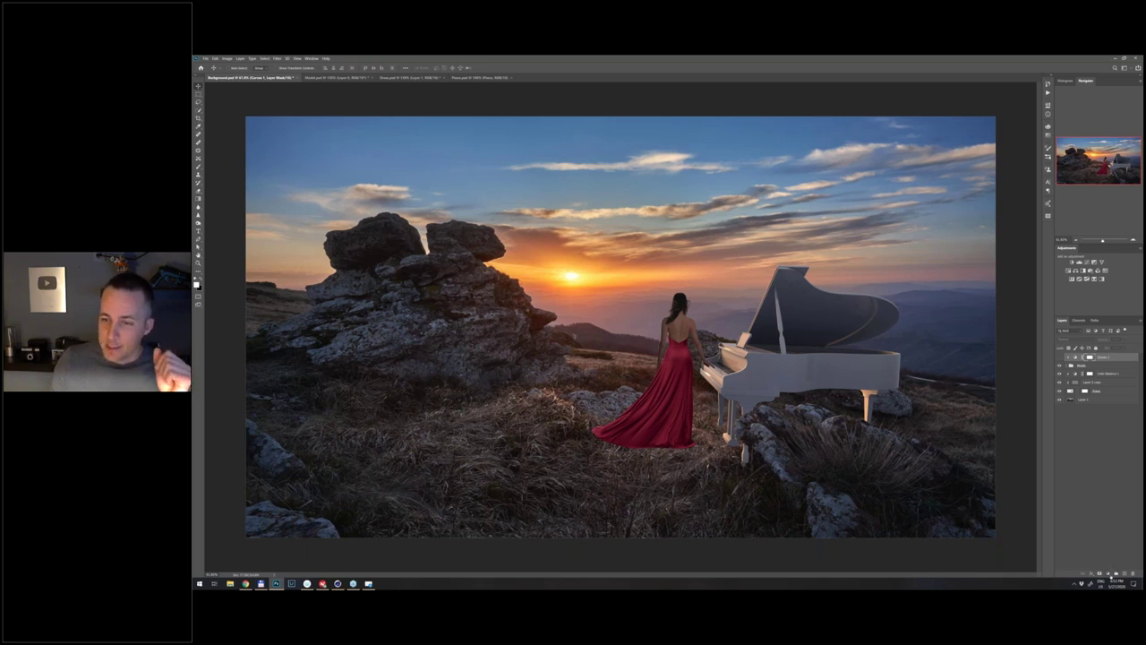
- Add a Threshold adjustment layer at the top of the stack and lower its level until only the darkest tones remain black
left_click(1109, 575)
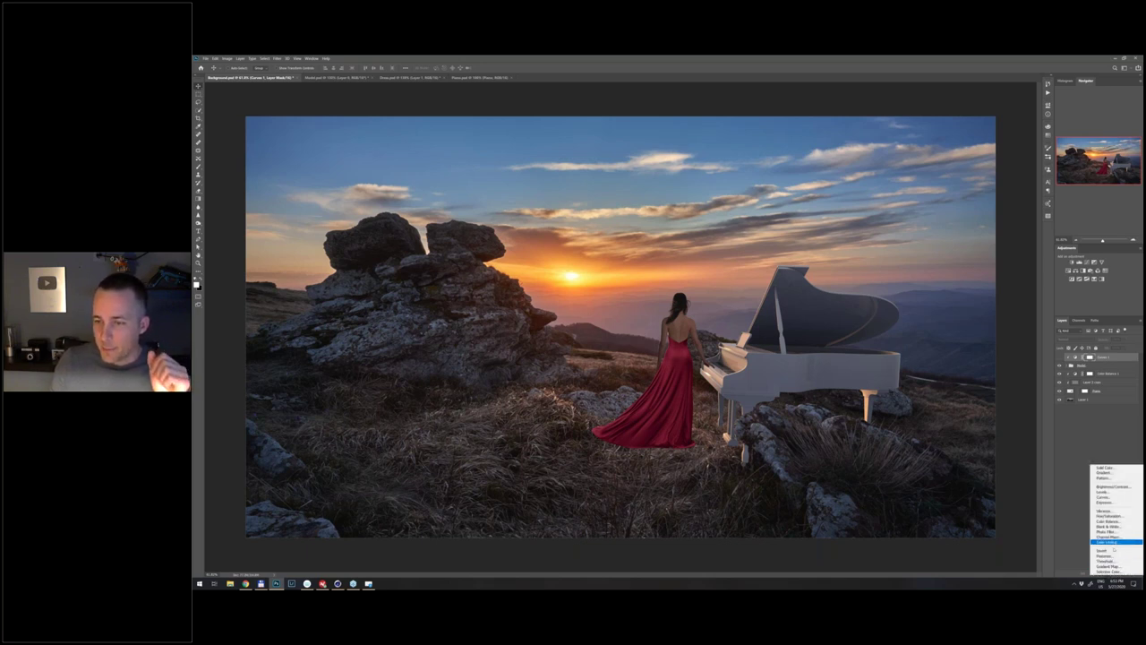
left_click(1110, 561)
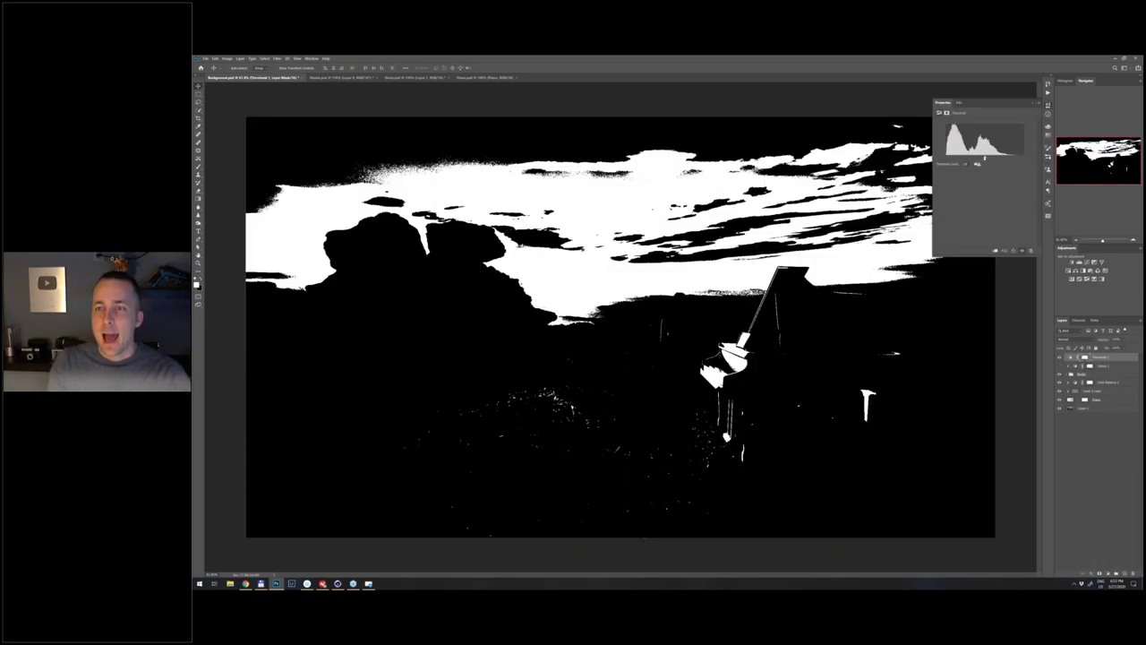
left_click_drag(984, 160, 976, 161)
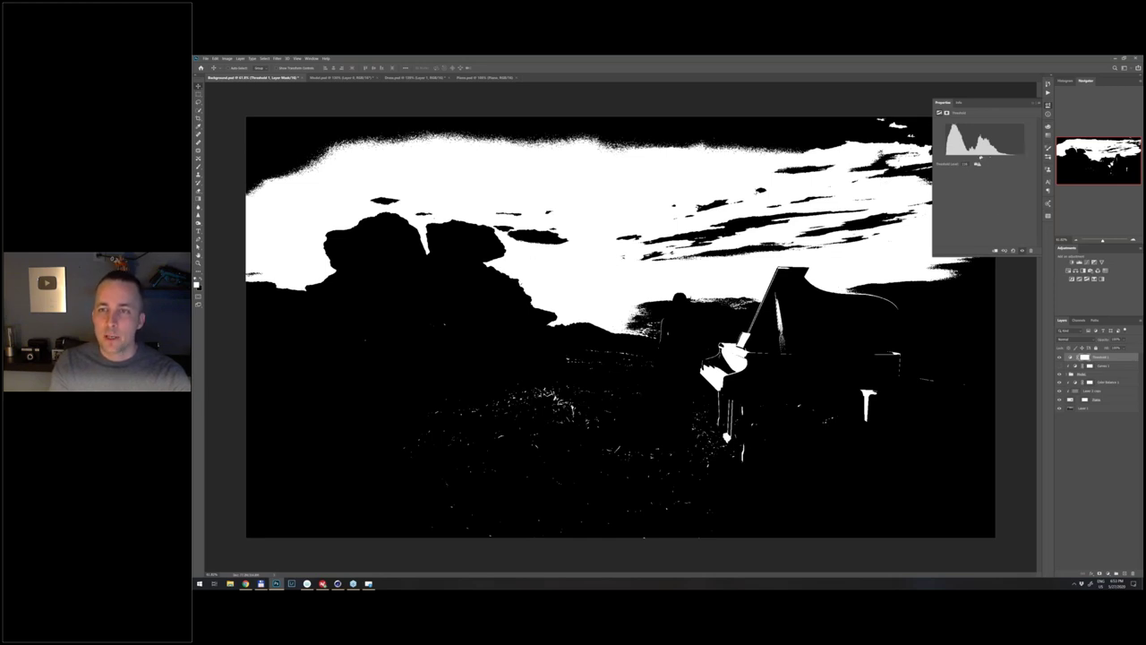
left_click_drag(980, 159, 457, 249)
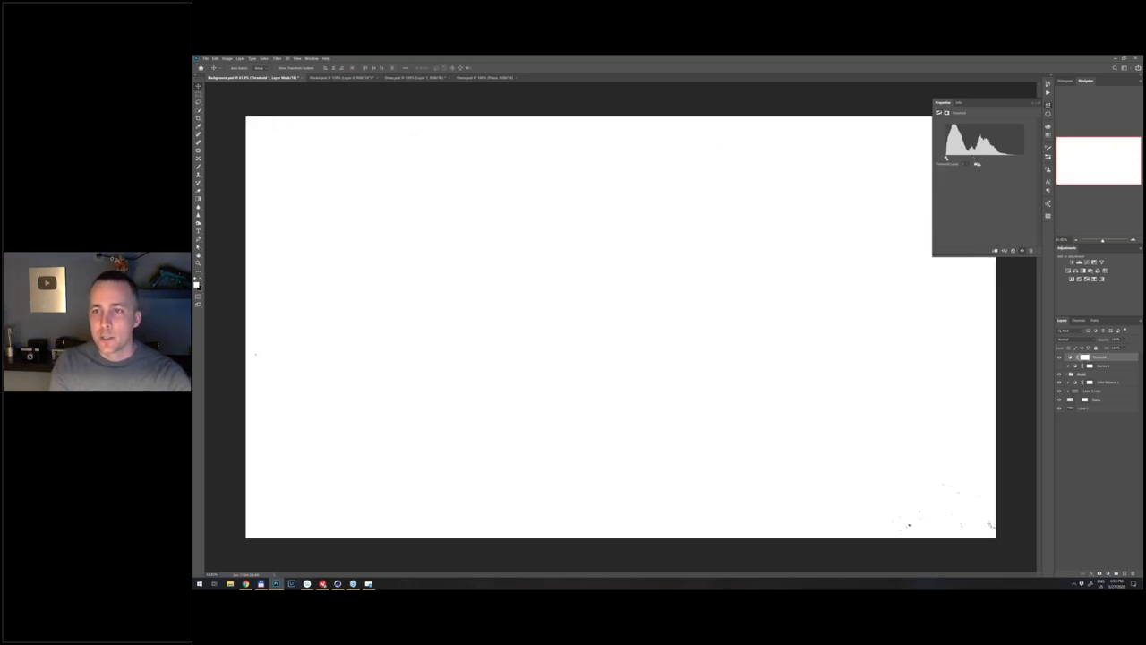
left_click_drag(946, 158, 948, 157)
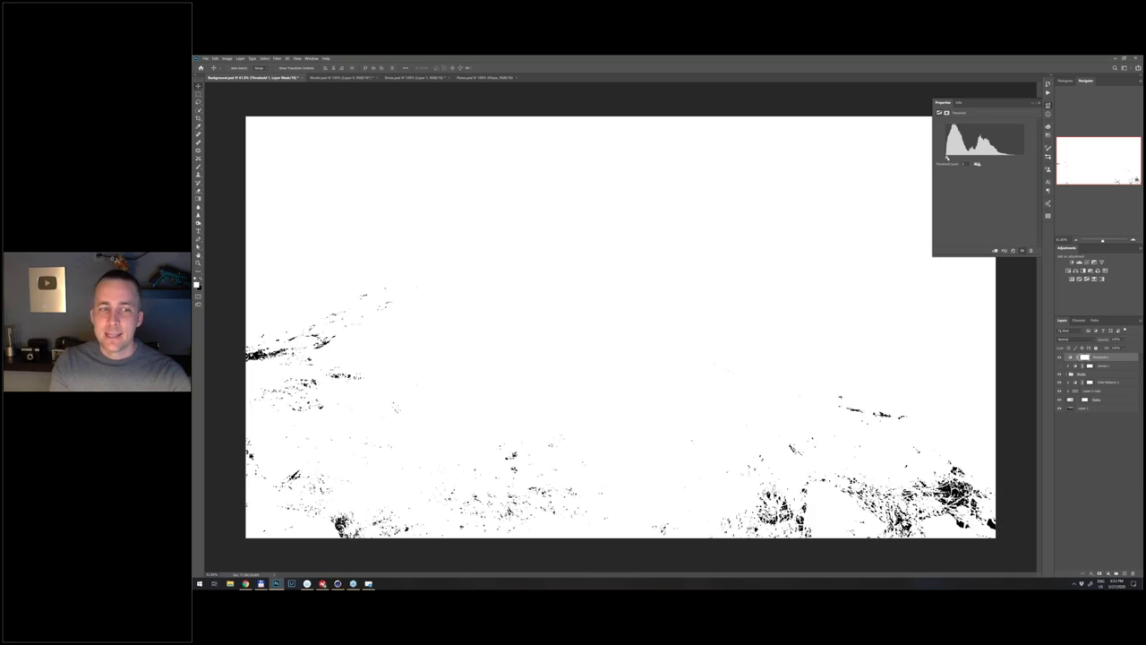
- Vary the threshold level in small and large increments to compare the model's deepest shadows with those of the piano and landscape
key("Up")
key("Up")
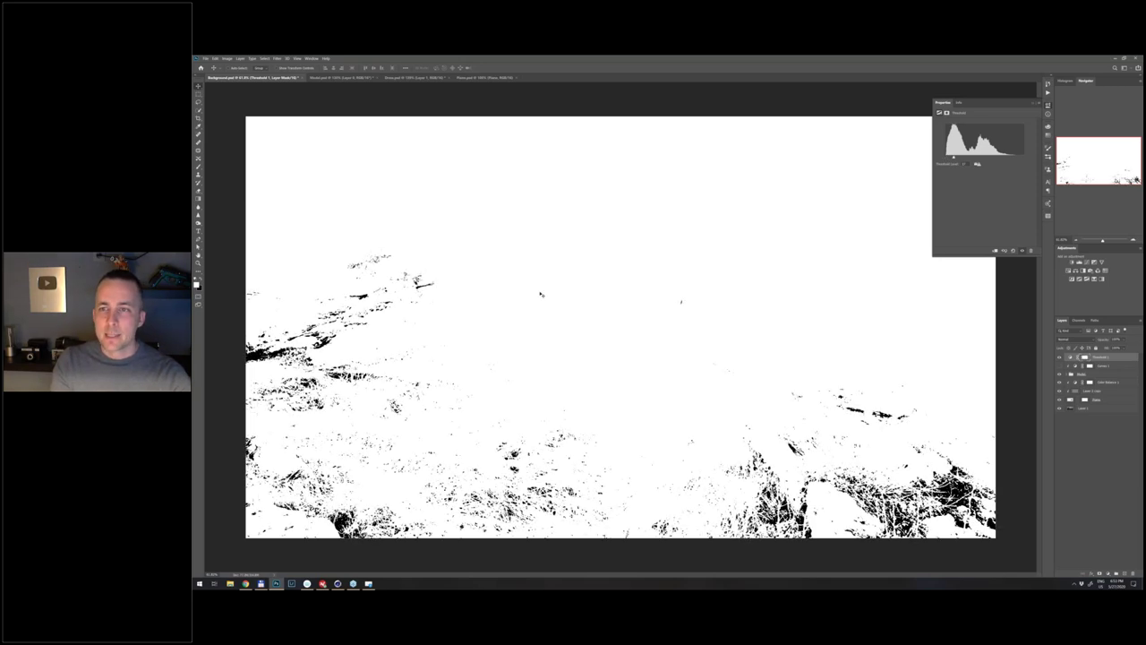
key("shift+Up")
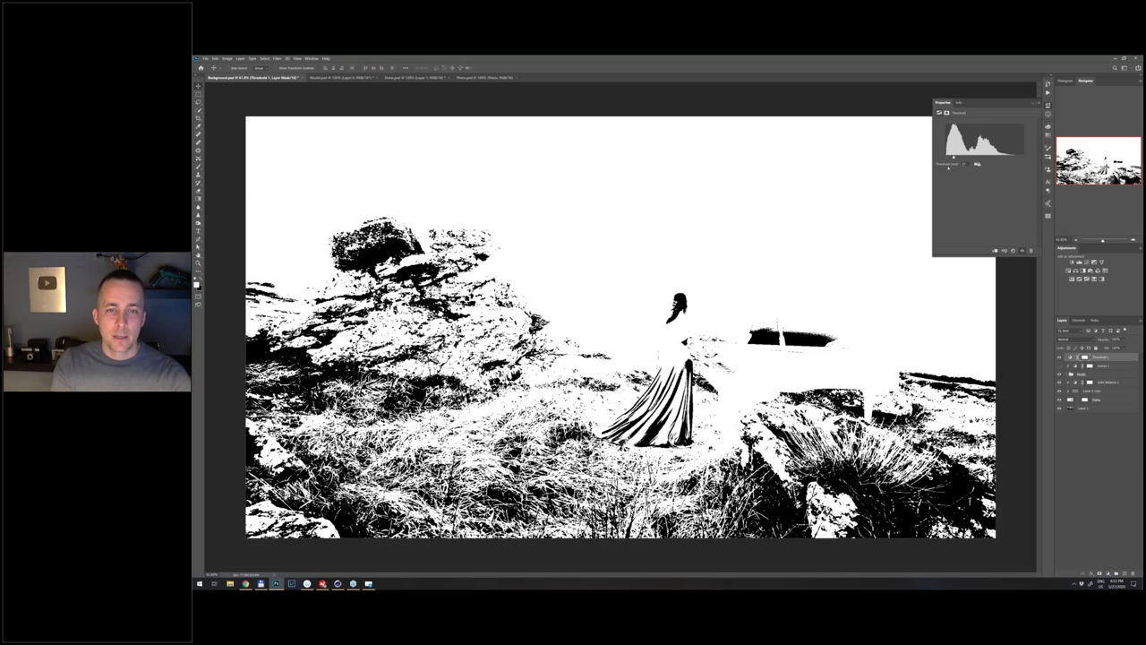
key("shift+Down")
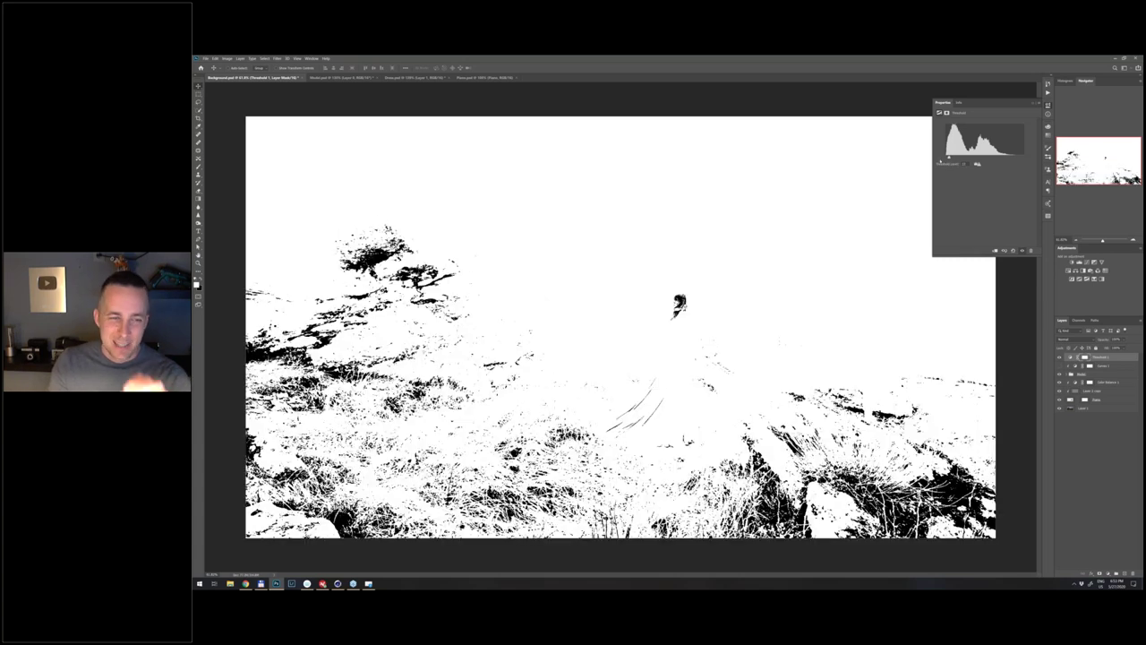
key("Down")
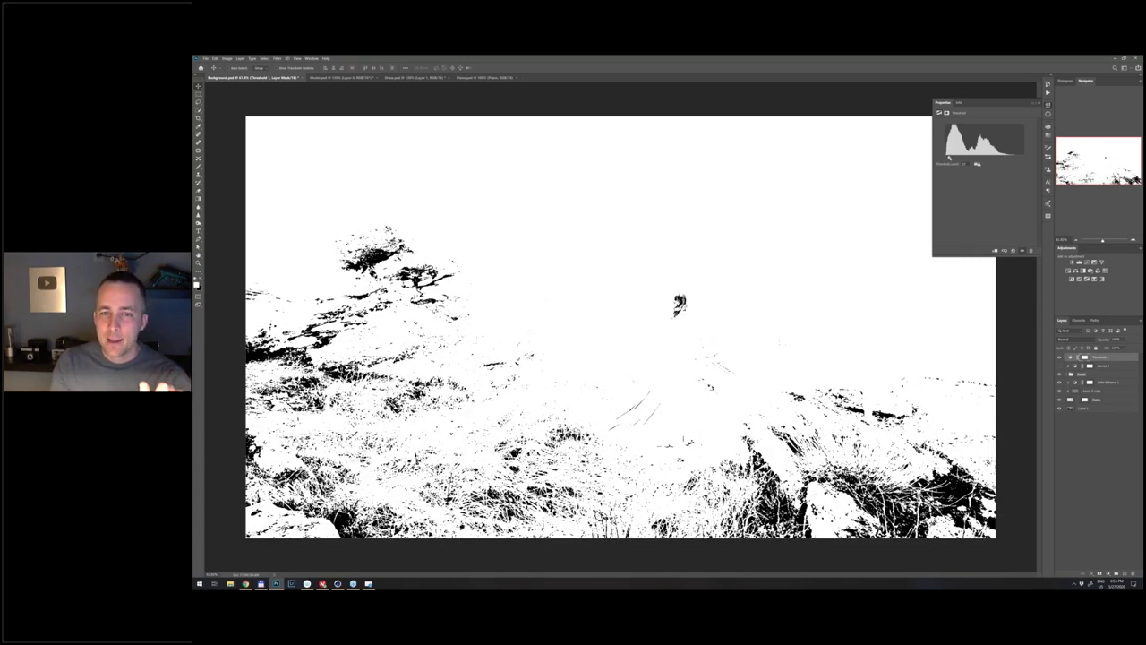
key("Up")
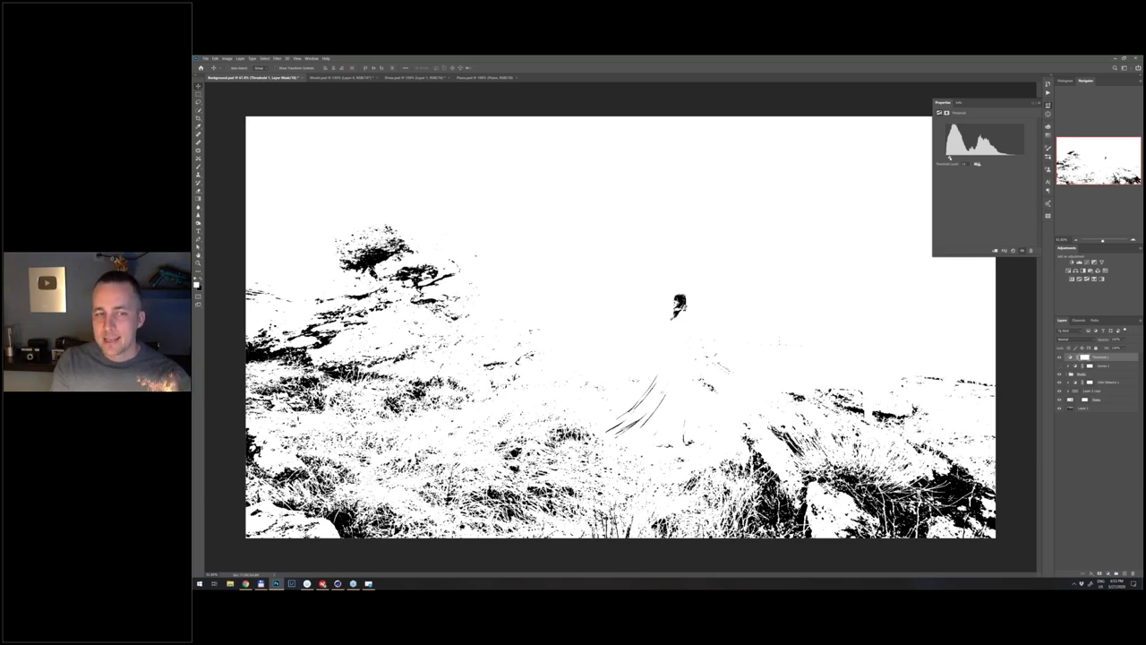
- Raise the Threshold level through the shadows to compare the darkest tones of the woman, piano and landscape, and check the Curves 1 layer's effect
left_click_drag(951, 157, 955, 158)
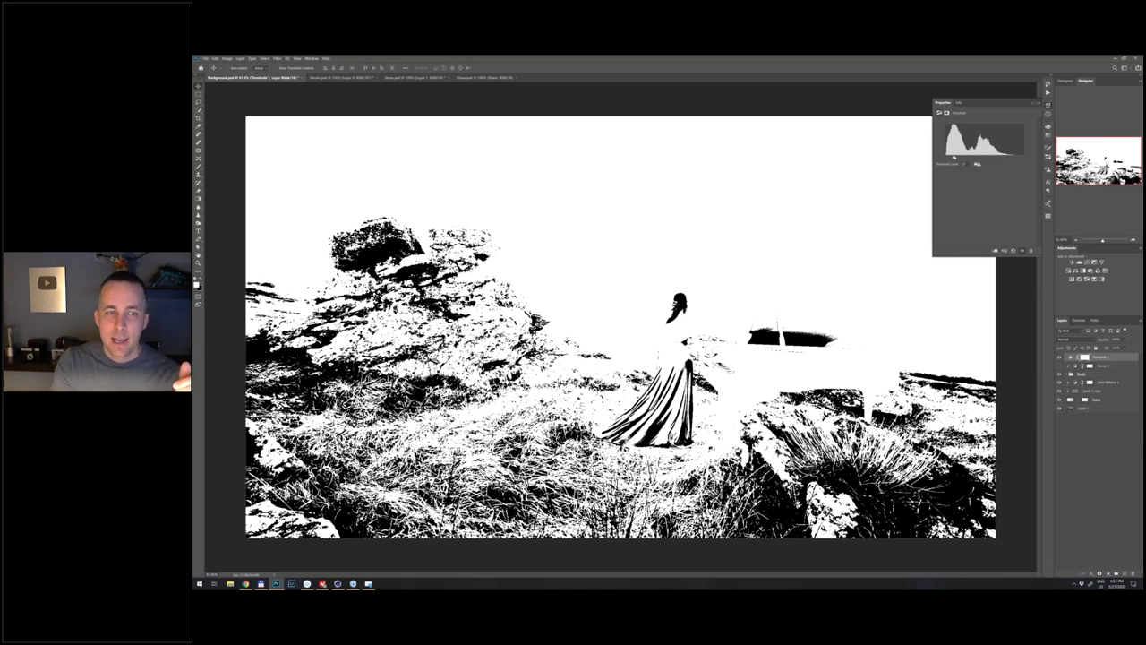
key("shift+Up")
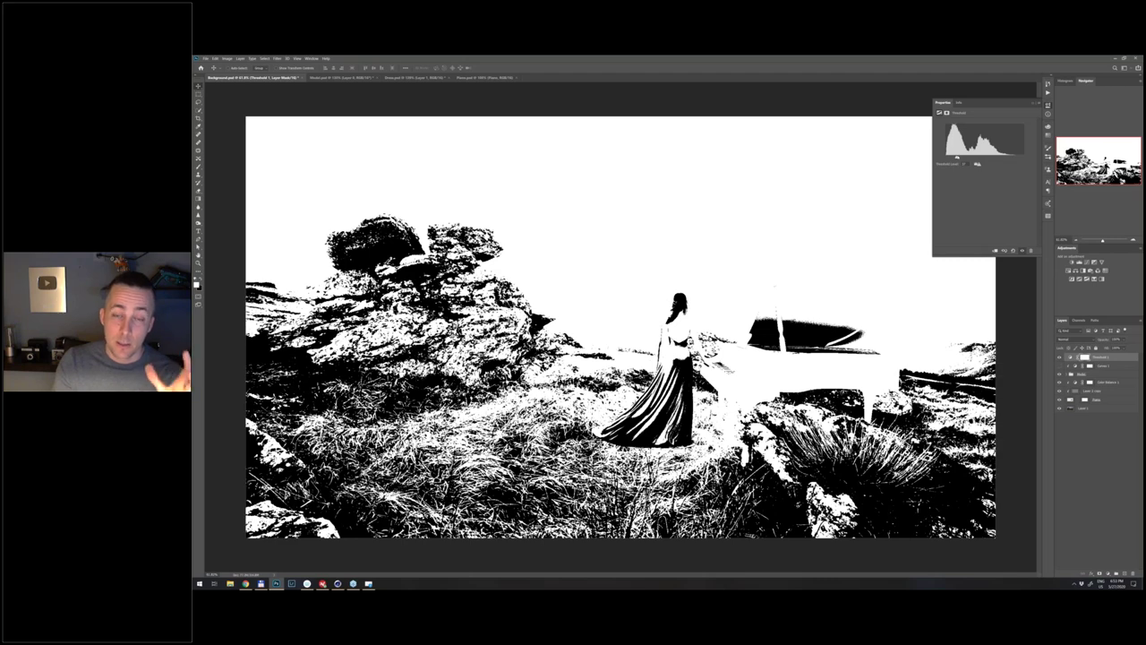
key("shift+Down")
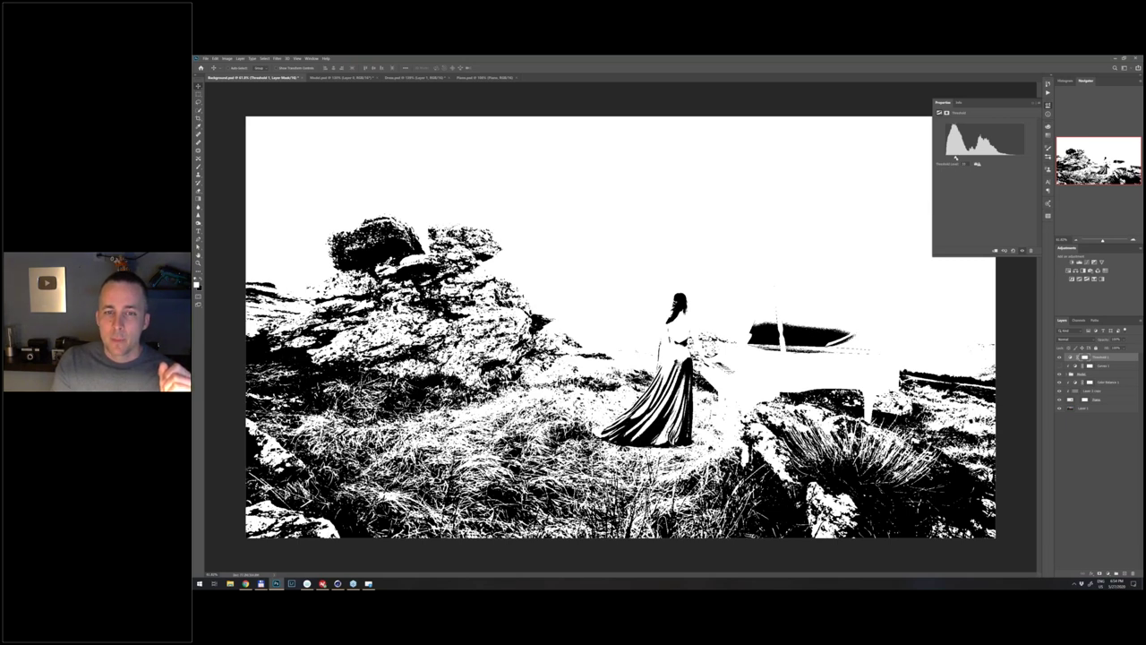
key("shift+Up")
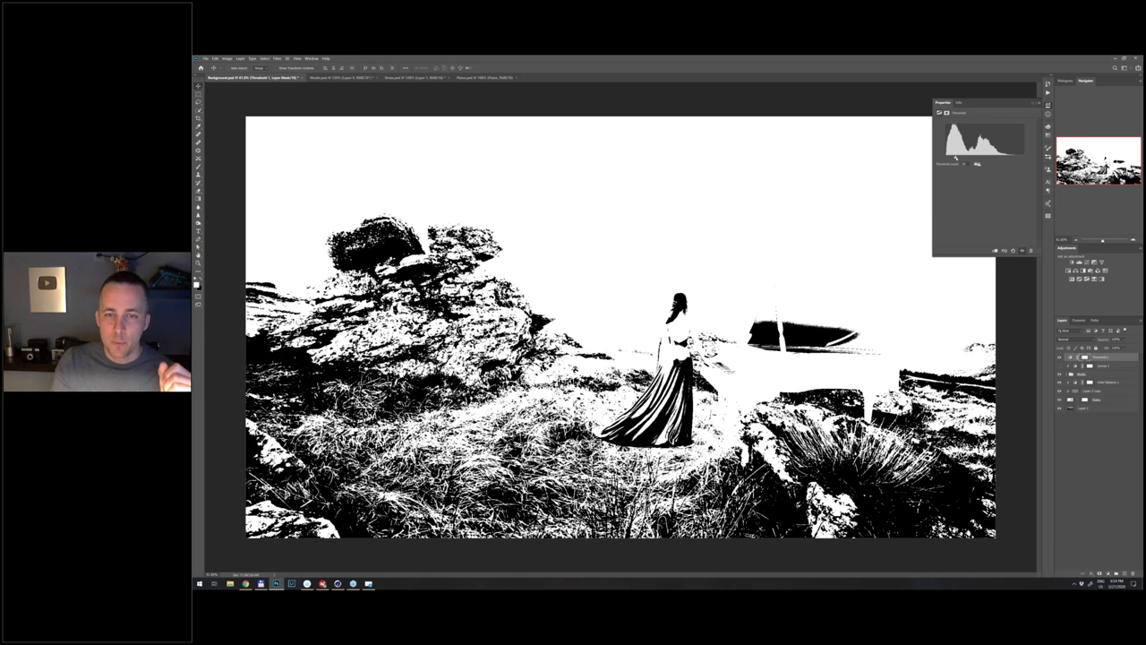
key("shift+Up")
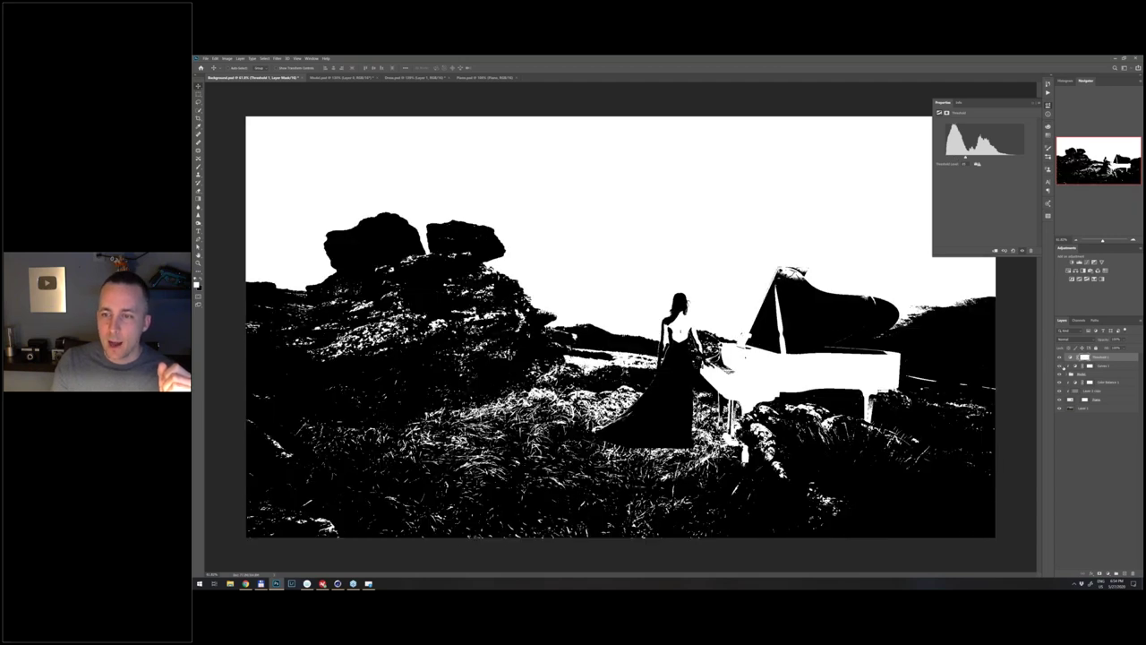
key("shift+Up")
left_click(1077, 366)
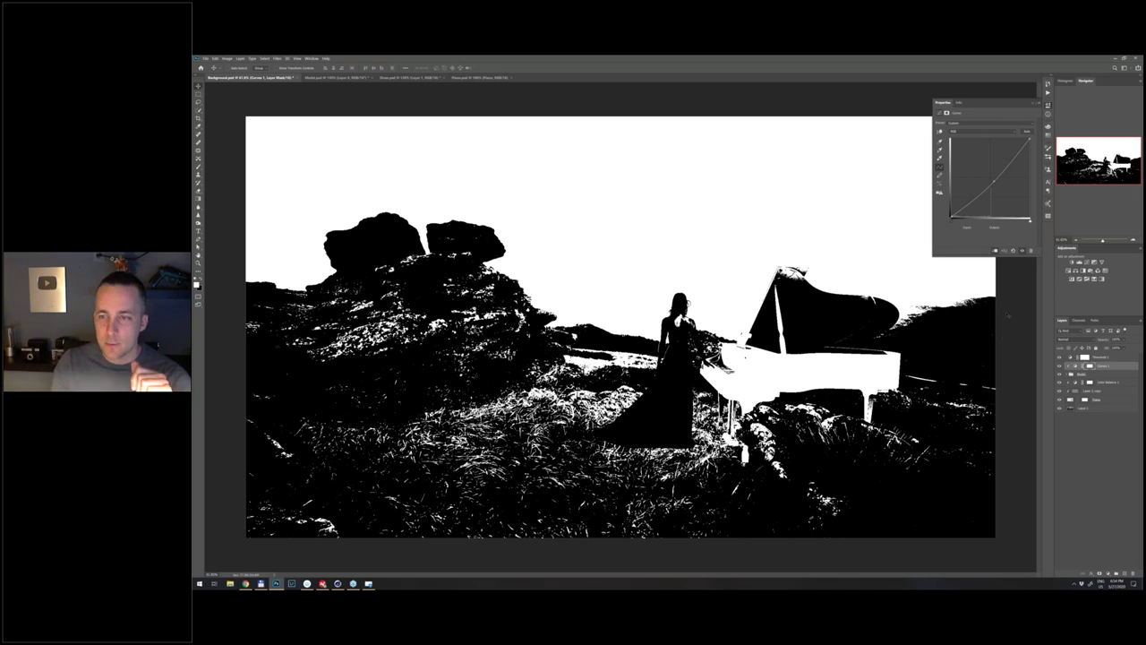
left_click(1071, 358)
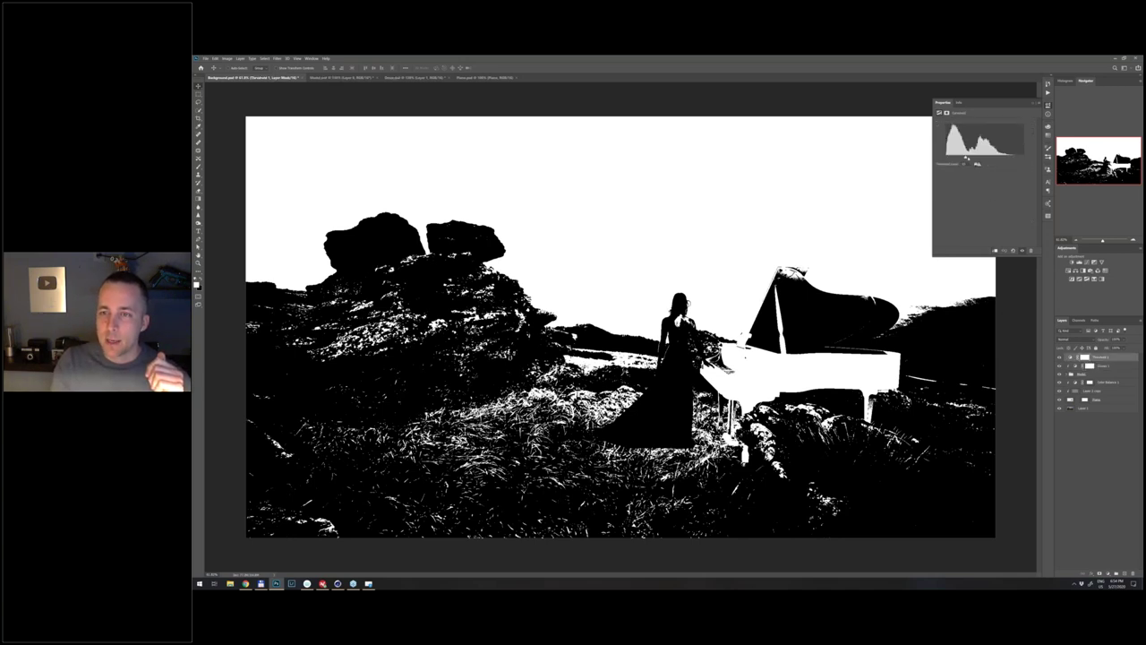
- Check the brightest areas of the composite at high Threshold levels, and delete the Threshold adjustment layer
left_click_drag(973, 158, 1025, 158)
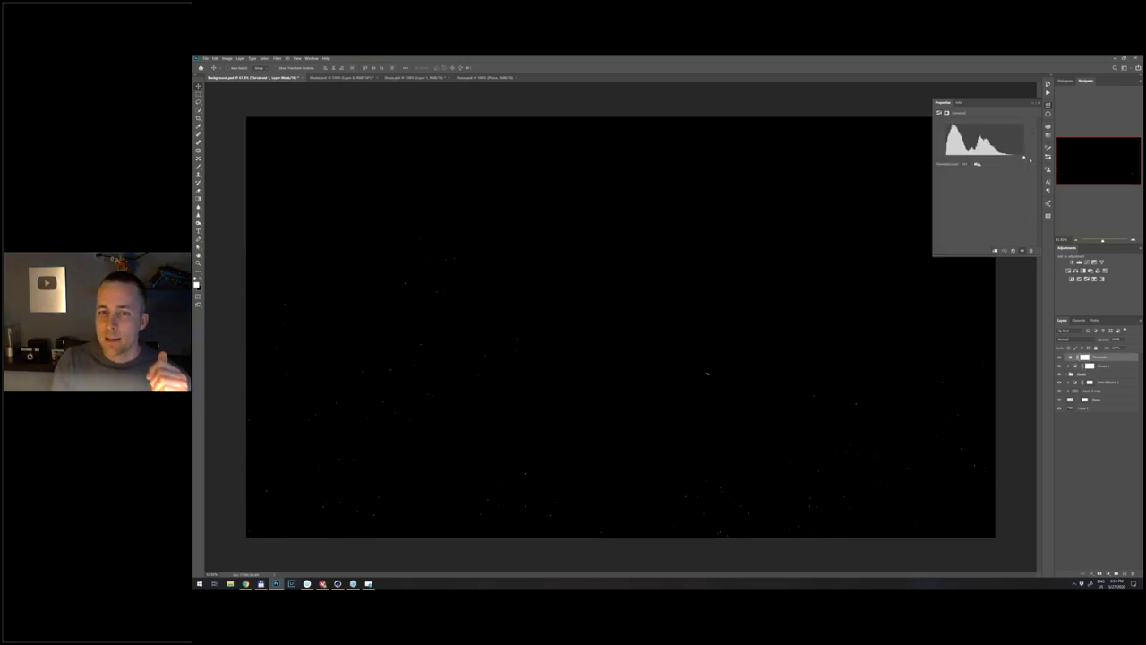
scroll(709, 378, "up", 8)
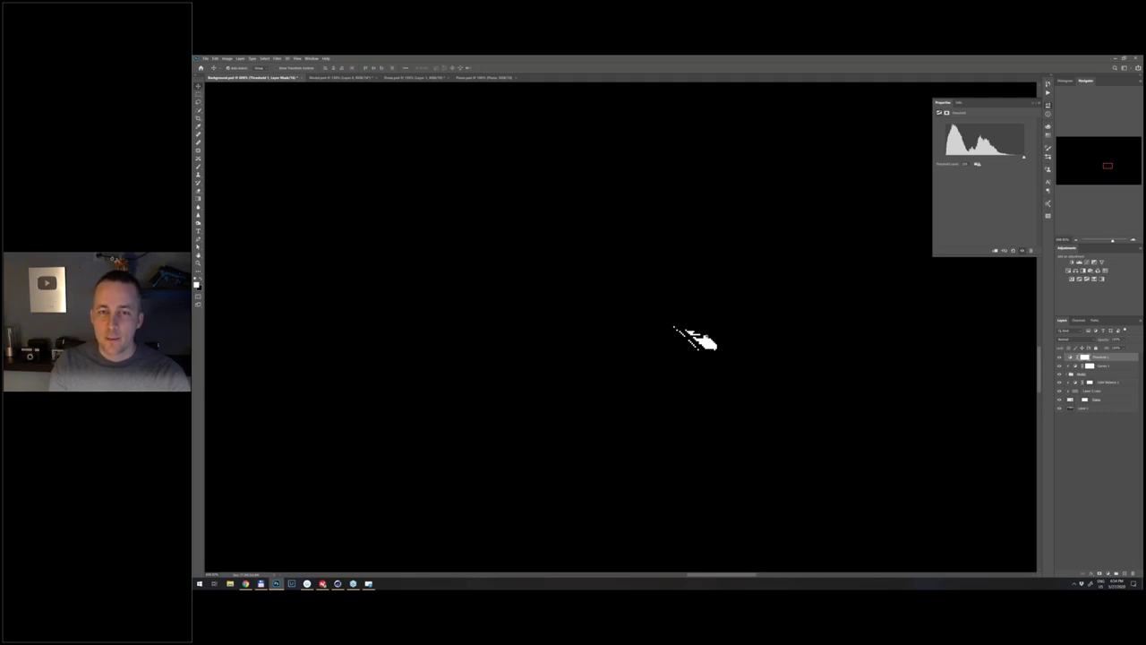
scroll(699, 341, "down", 8)
left_click_drag(1025, 158, 990, 157)
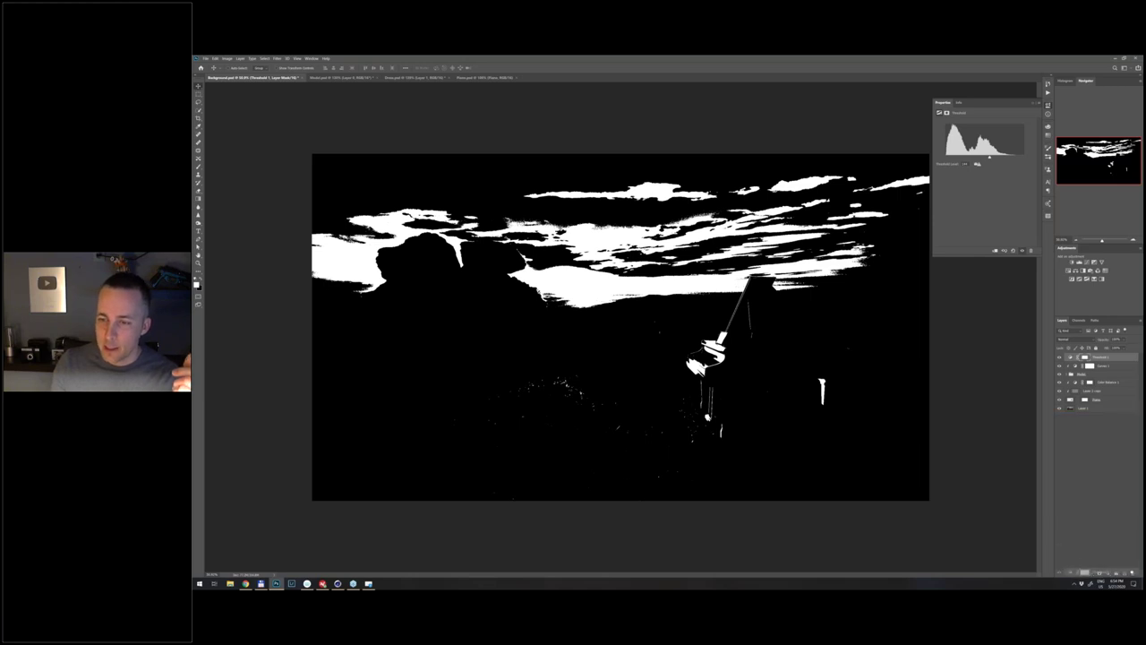
key("Delete")
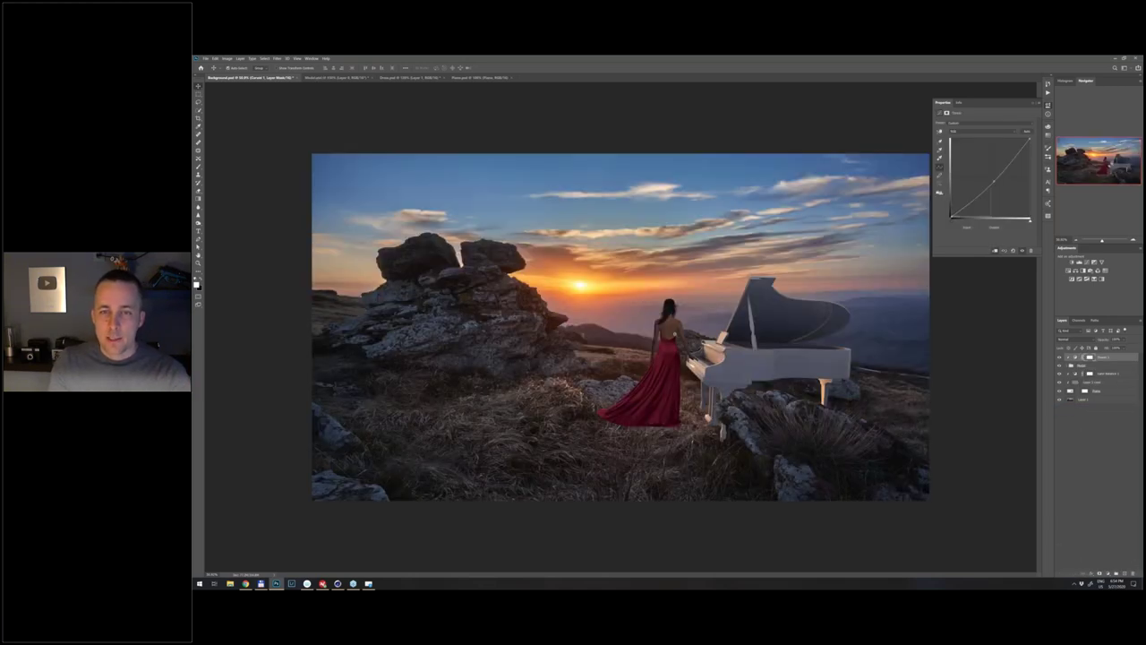
- Invert the Curves 1 layer mask to black and ready the Brush tool with the Soft Round preset over the woman
key("ctrl+plus")
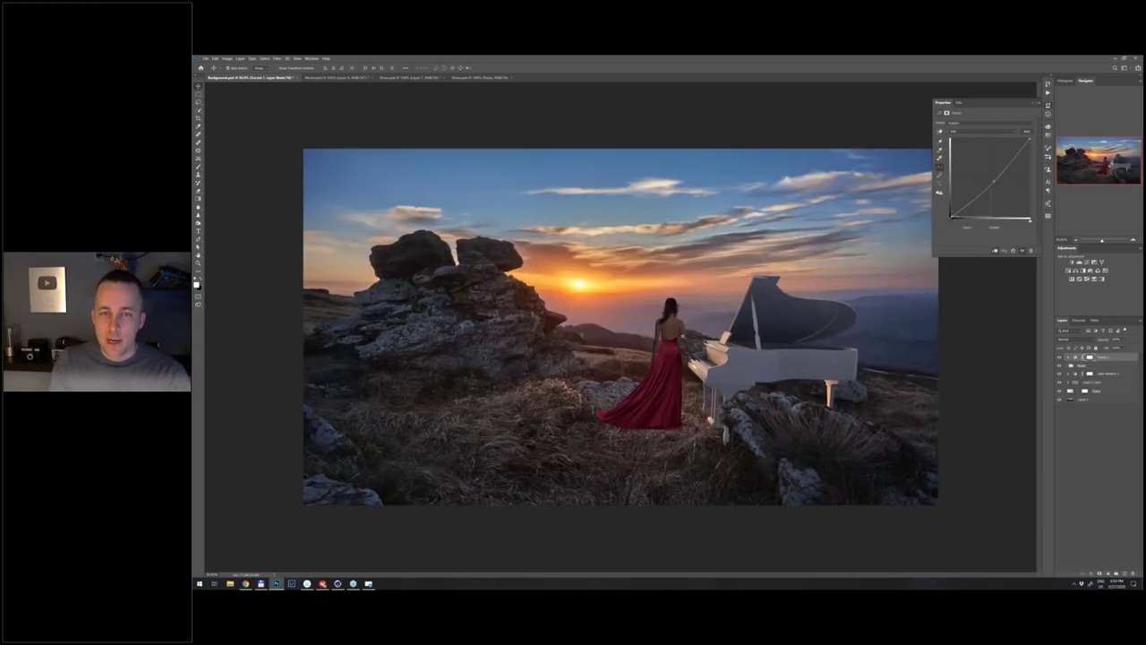
key("ctrl+plus")
left_click_drag(671, 332, 715, 333)
left_click(1089, 358)
key("ctrl+i")
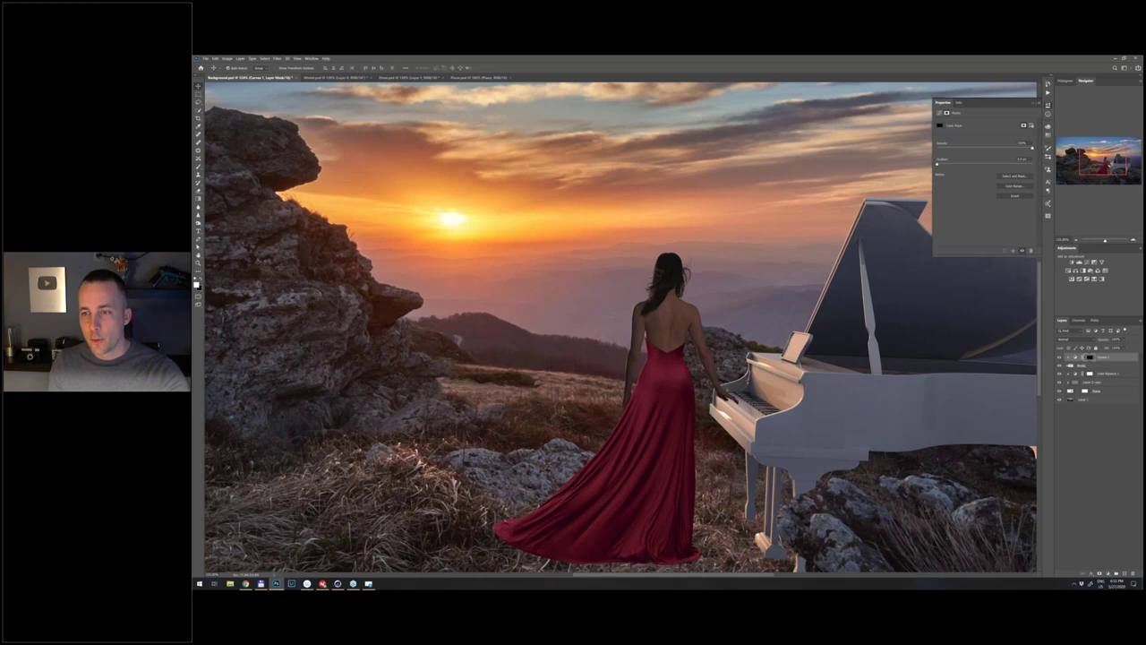
key("b")
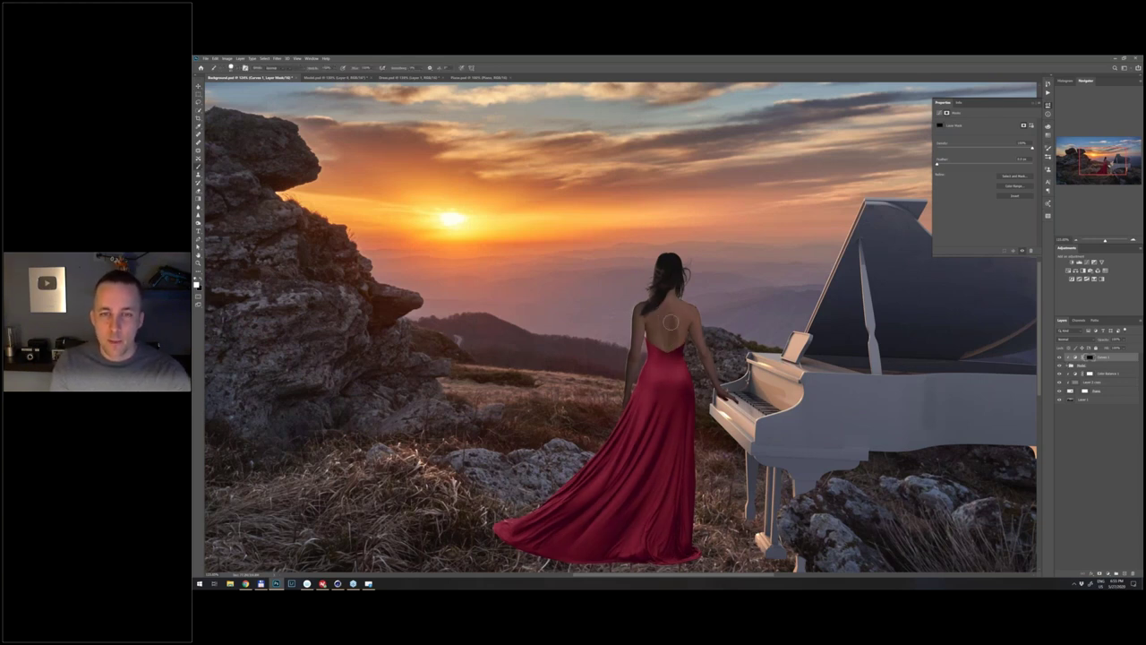
right_click(673, 312)
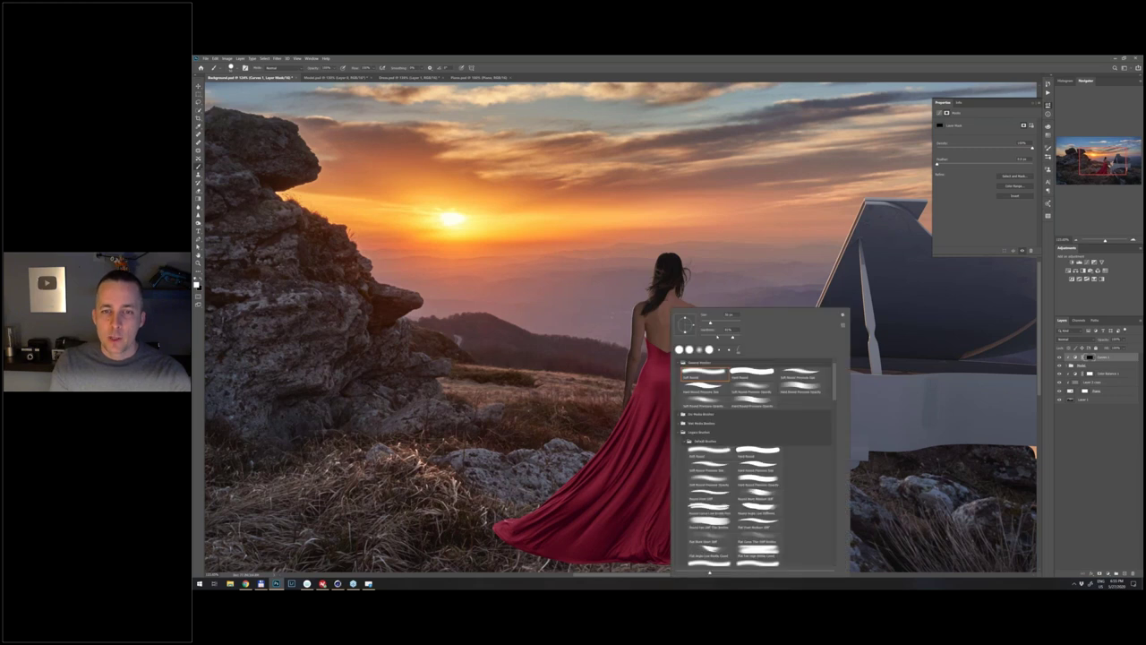
key("Escape")
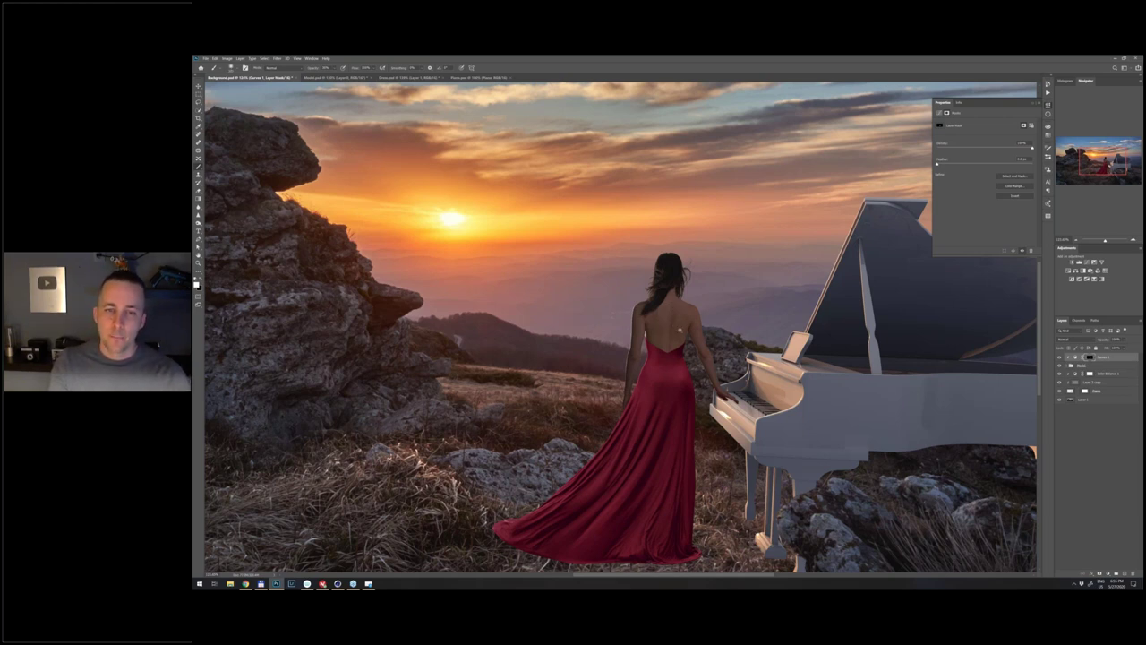
- Examine the shading on the woman's back and dress against the sunset scene, both up close and in the whole composite
scroll(680, 330, "up", 1)
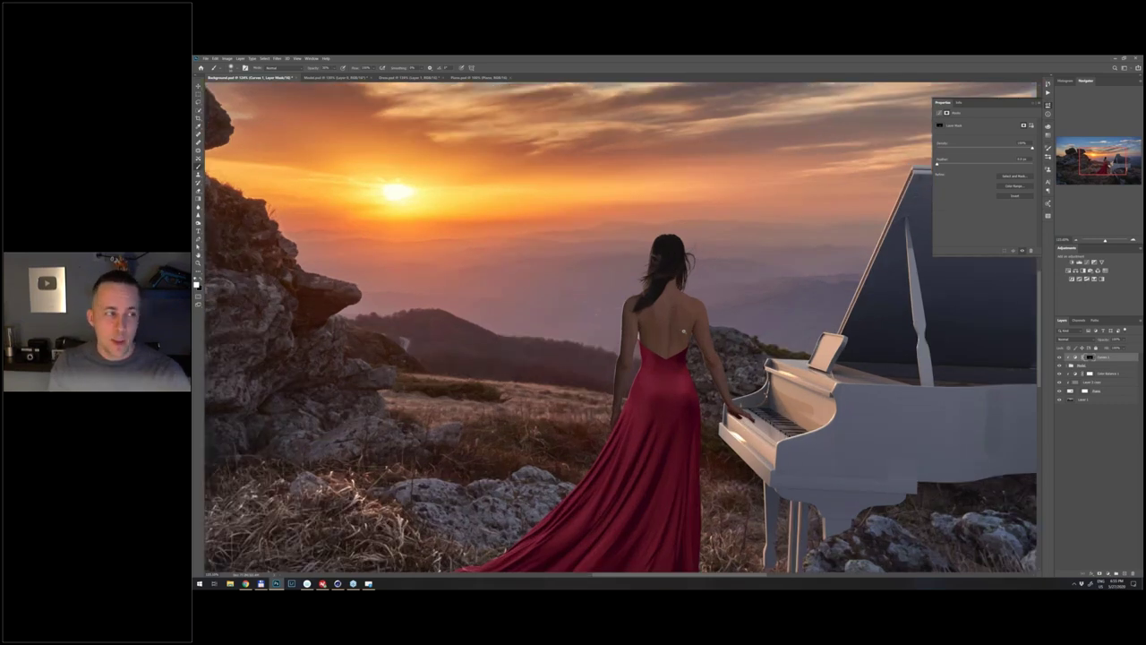
scroll(685, 330, "up", 1)
scroll(678, 368, "down", 2)
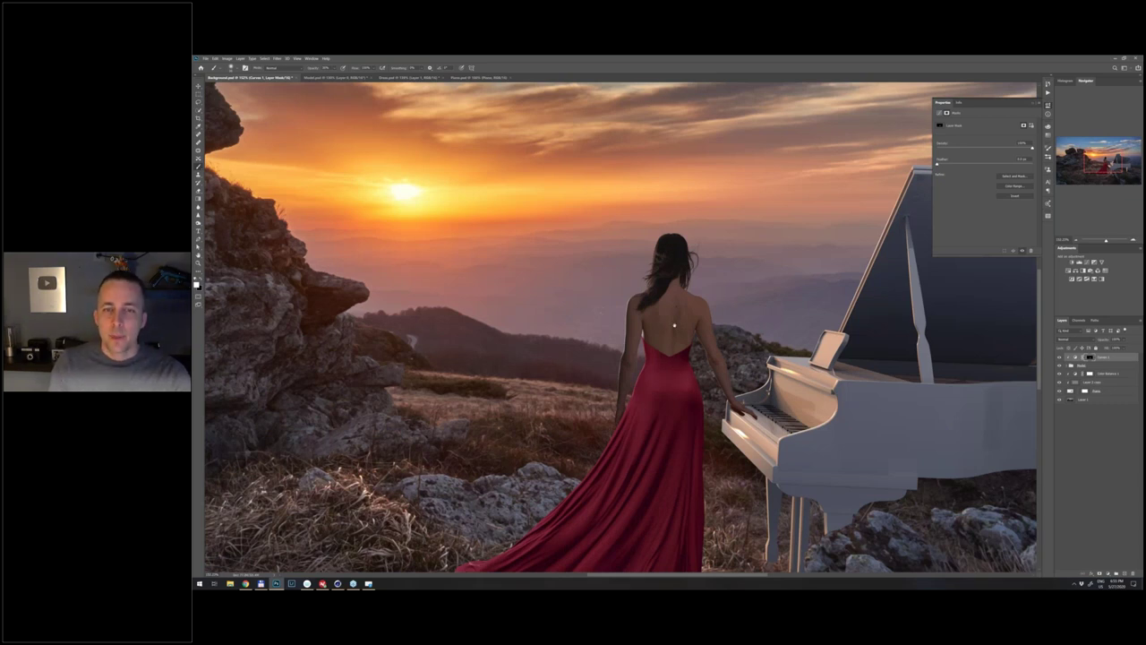
scroll(671, 309, "down", 1)
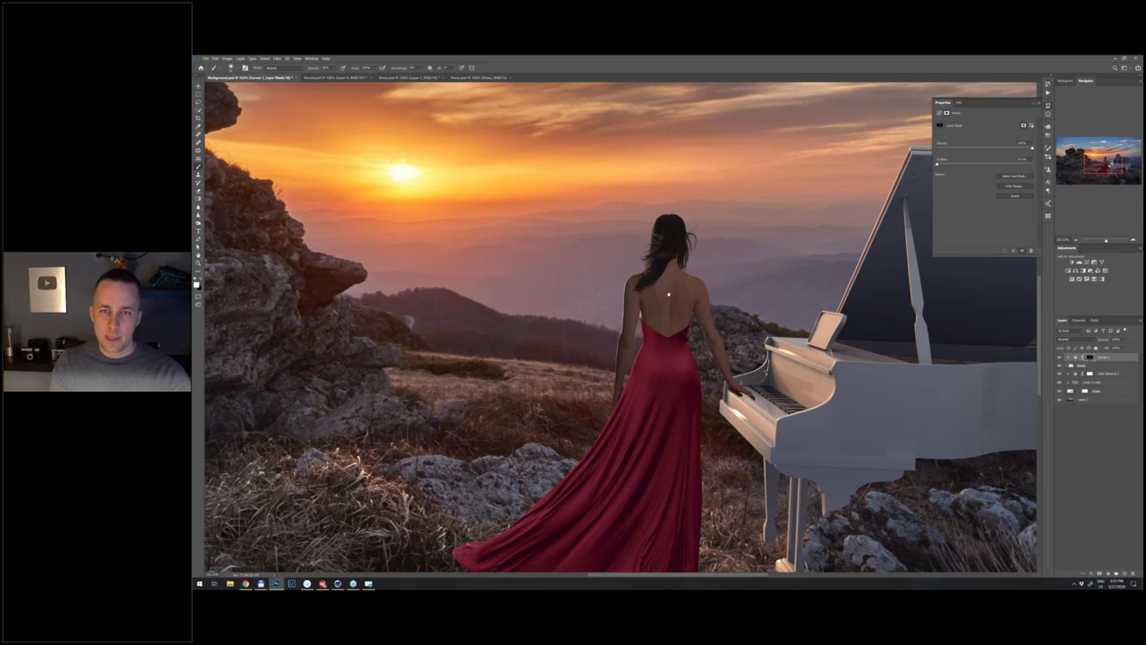
scroll(668, 294, "down", 2)
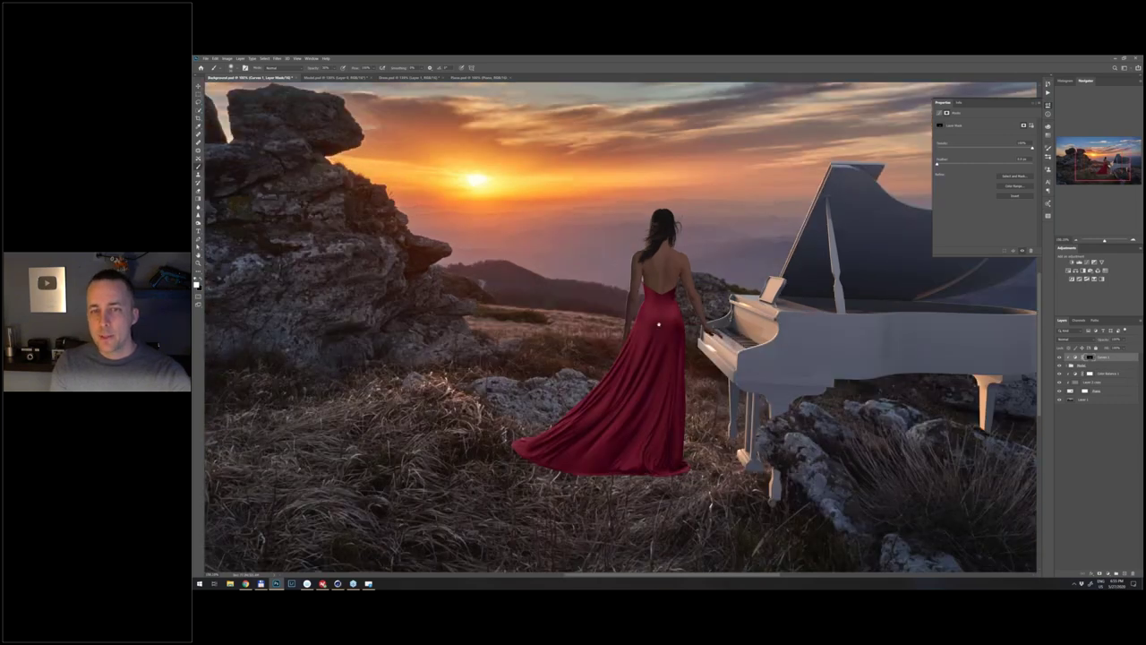
scroll(717, 475, "down", 2)
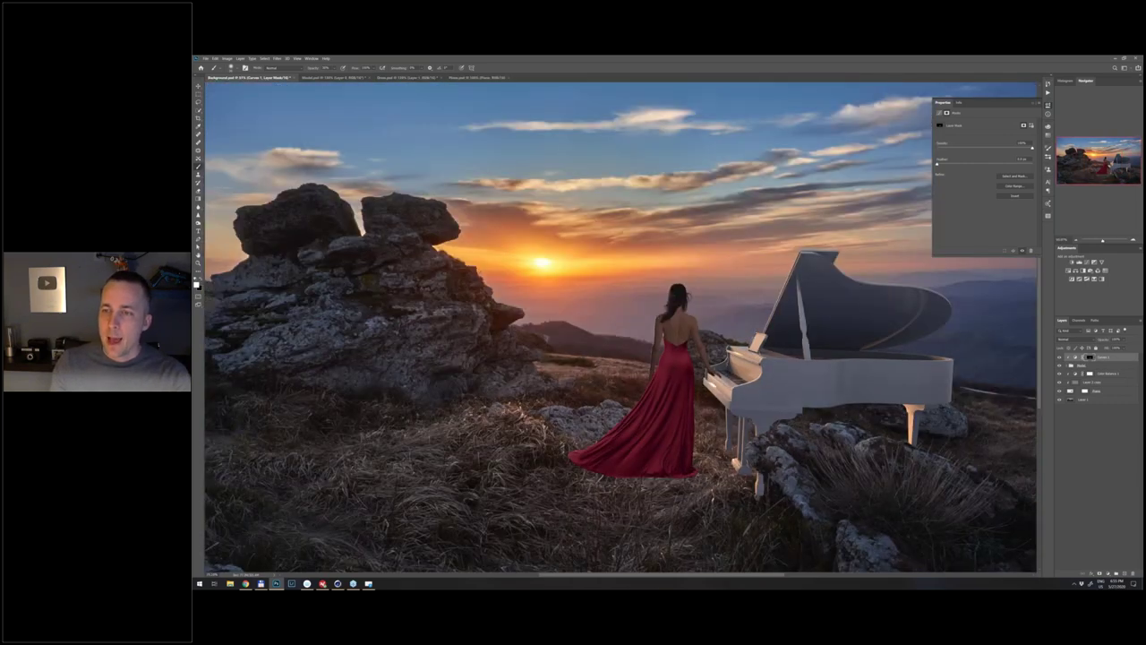
scroll(678, 330, "up", 1)
left_click(1074, 356)
left_click(1109, 573)
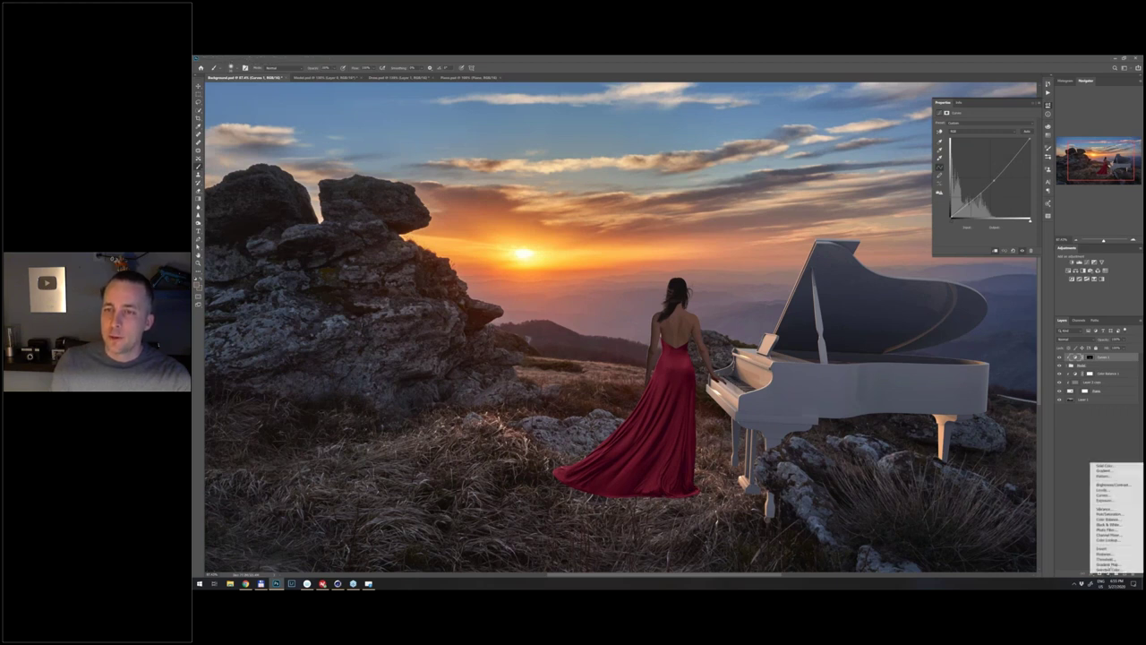
left_click(1116, 500)
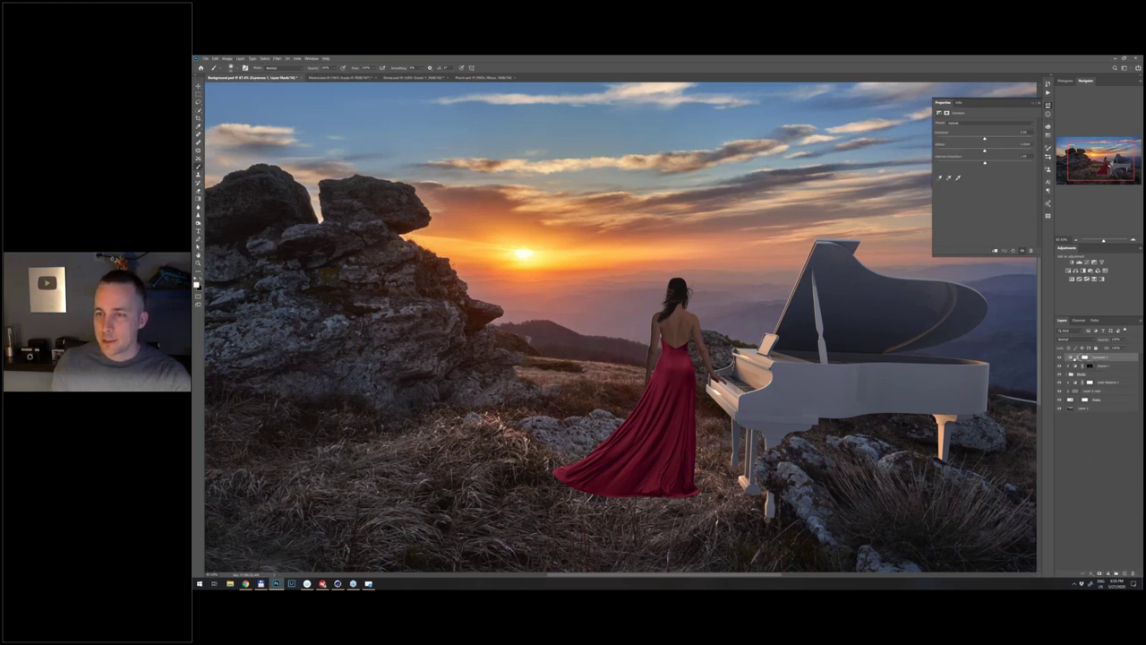
left_click_drag(1078, 356, 1133, 573)
- Add a clipped Curves adjustment above Curves 1 with its midtones raised, and invert its mask to black
left_click(1108, 572)
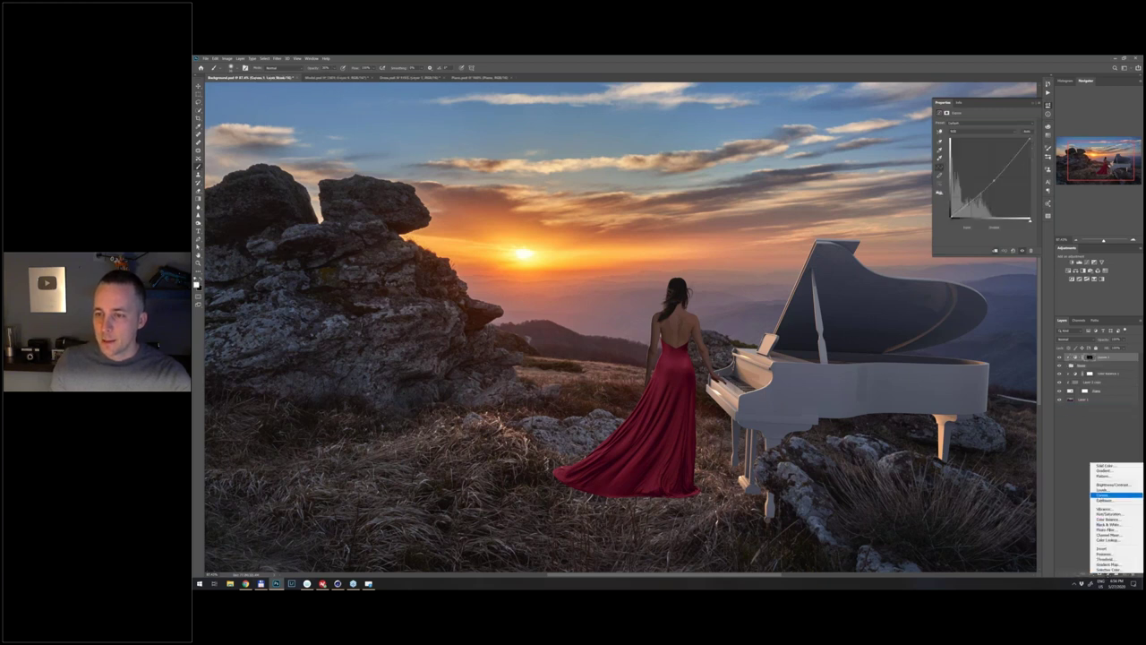
left_click(1103, 494)
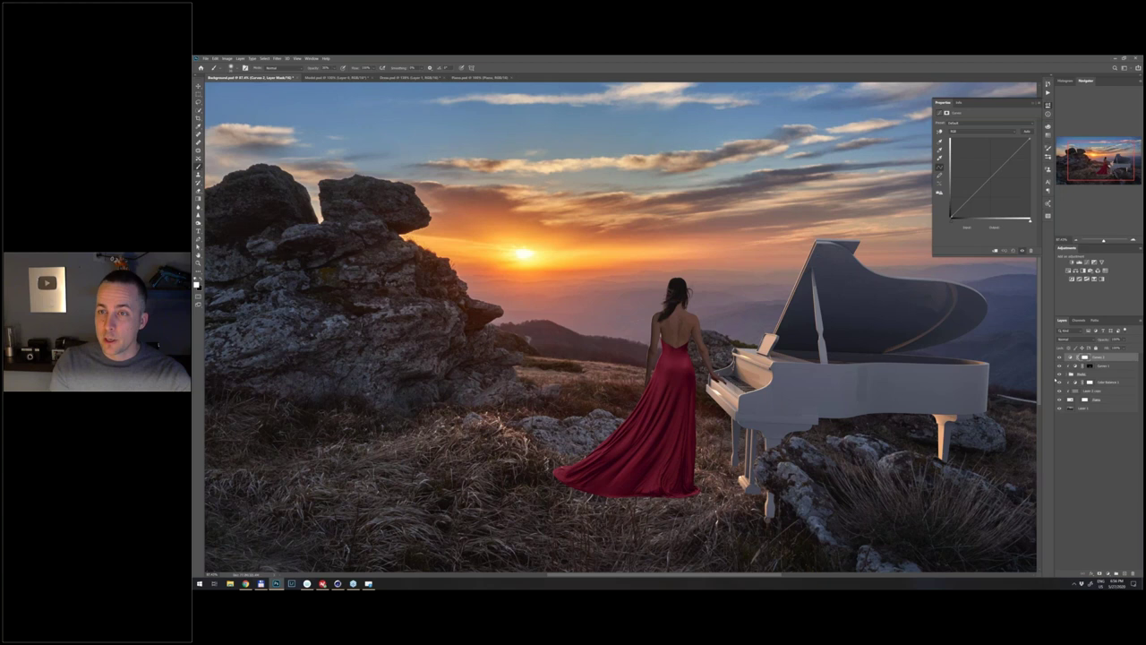
left_click_drag(985, 184, 986, 171)
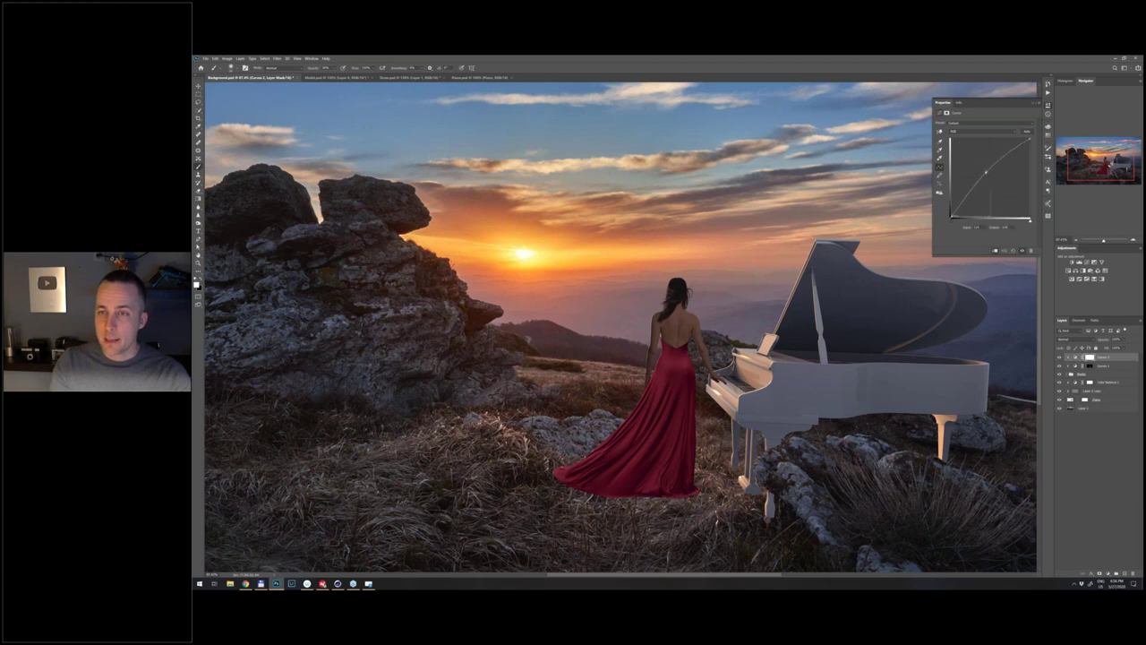
key("ctrl+i")
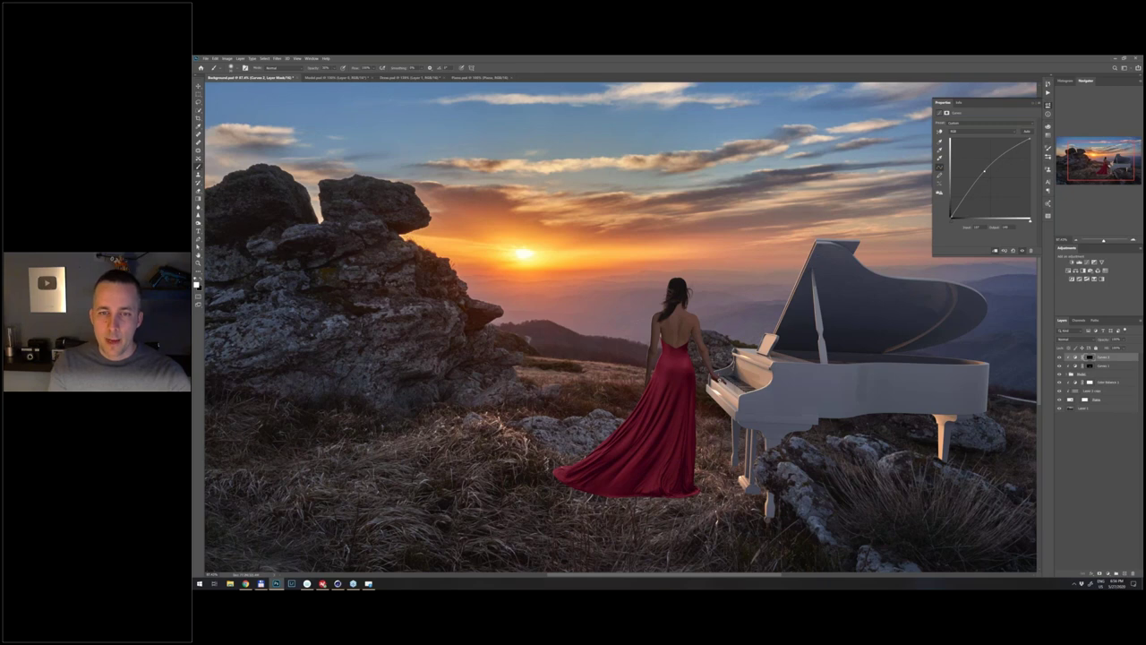
- Paint white on the new Curves mask to brighten the woman's hand on the piano and her other forearm
left_click_drag(702, 376, 762, 377)
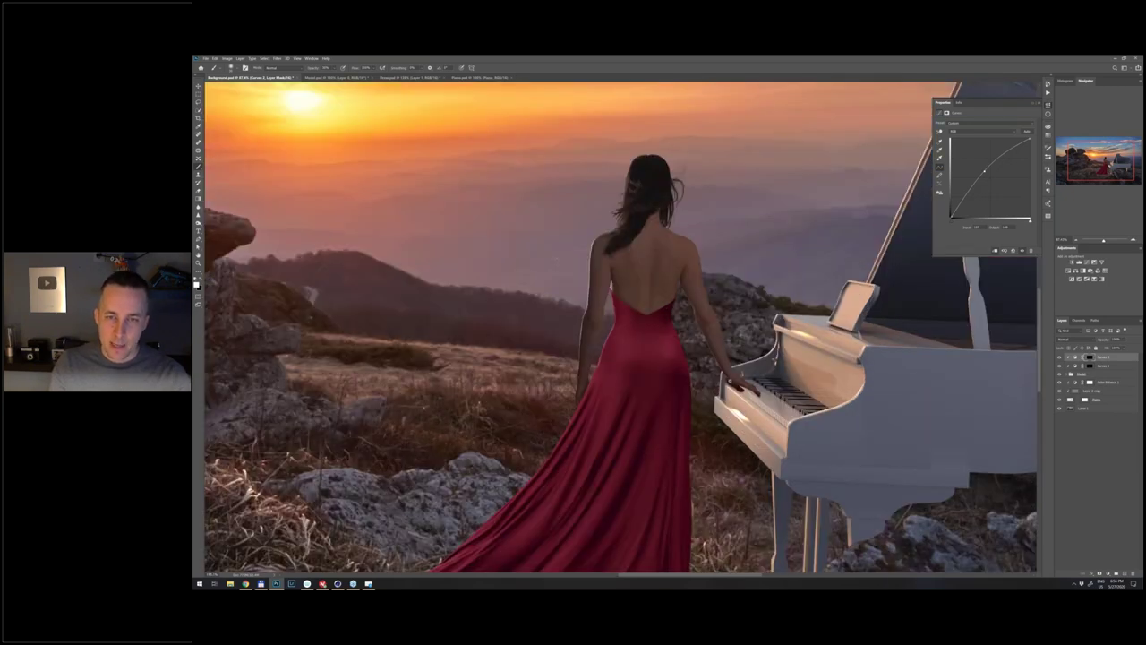
scroll(757, 400, "up", 3)
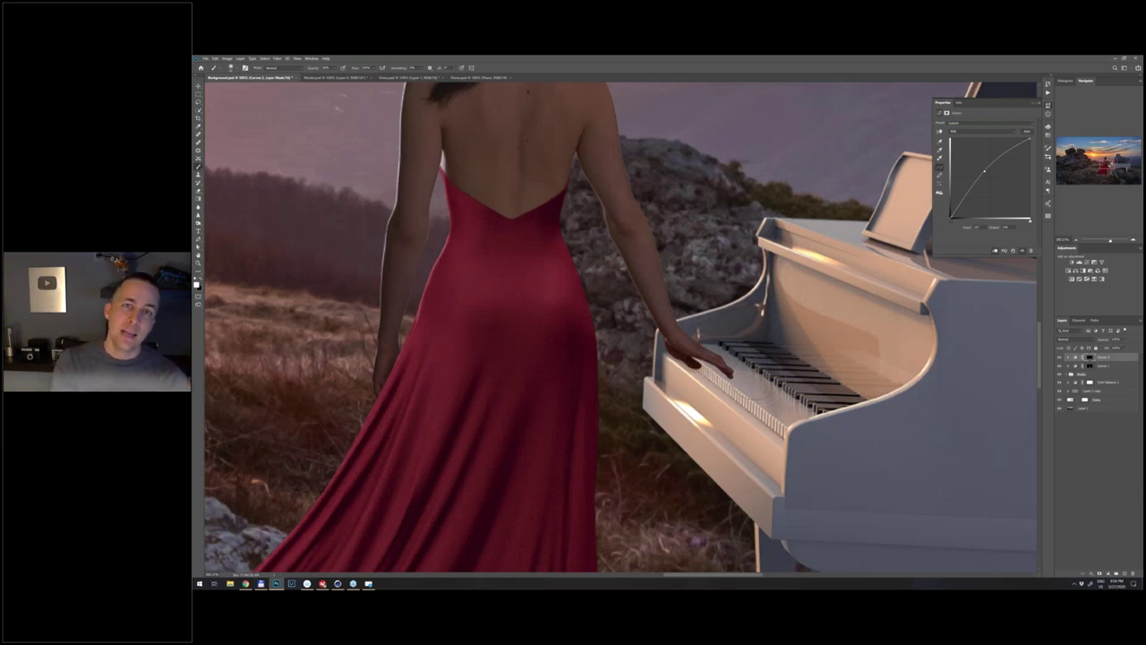
left_click_drag(691, 357, 690, 355)
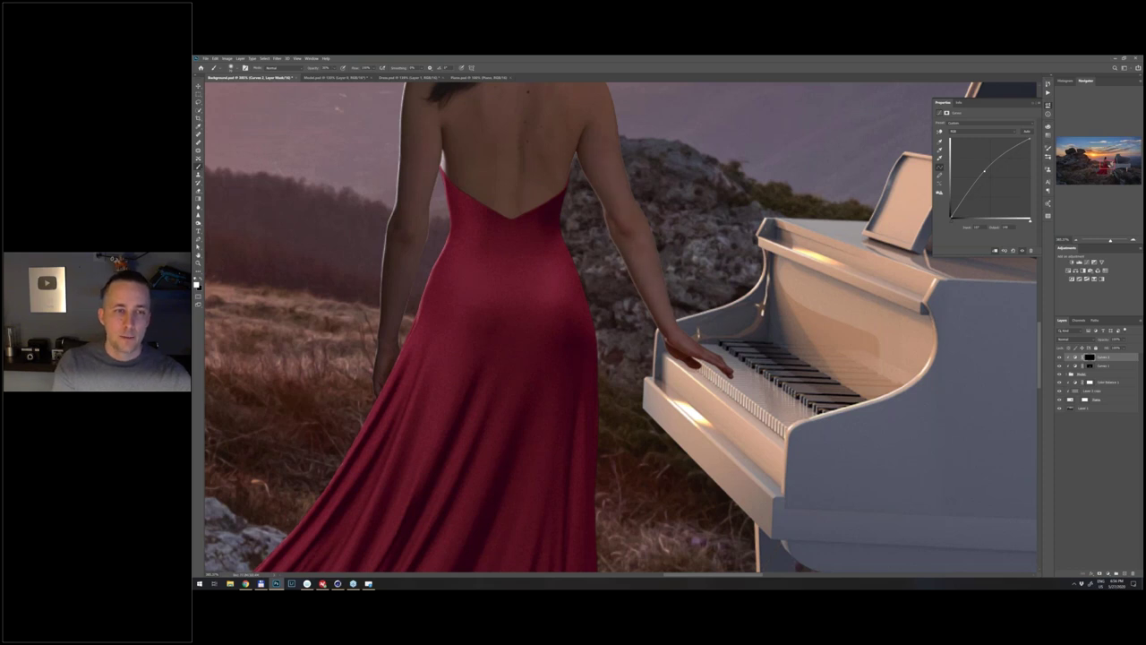
left_click_drag(407, 240, 385, 376)
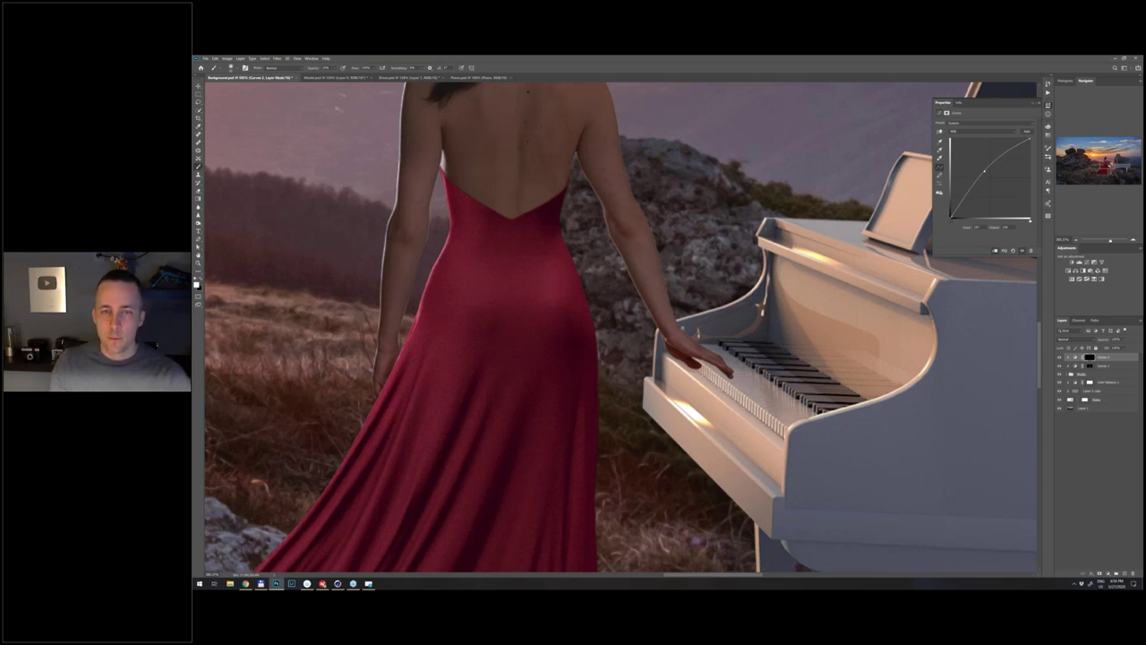
- Toggle the visibility of both Curves layers to compare the woman's shading with and without them, and inspect her closely
scroll(695, 334, "down", 2)
scroll(684, 319, "down", 3)
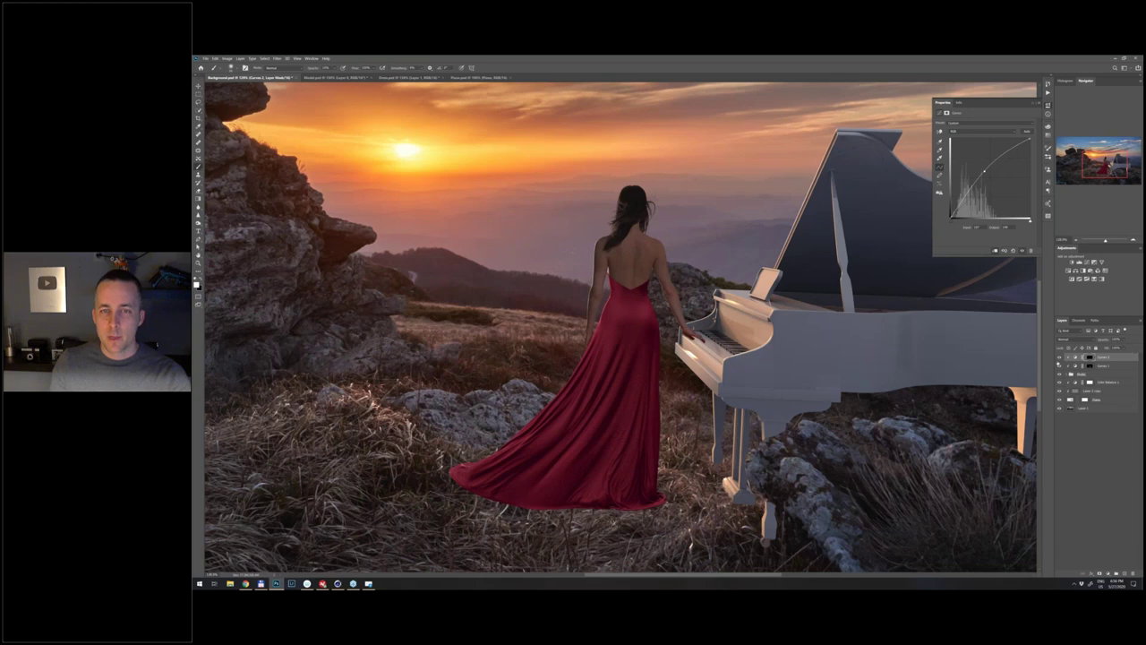
left_click_drag(1059, 357, 1060, 367)
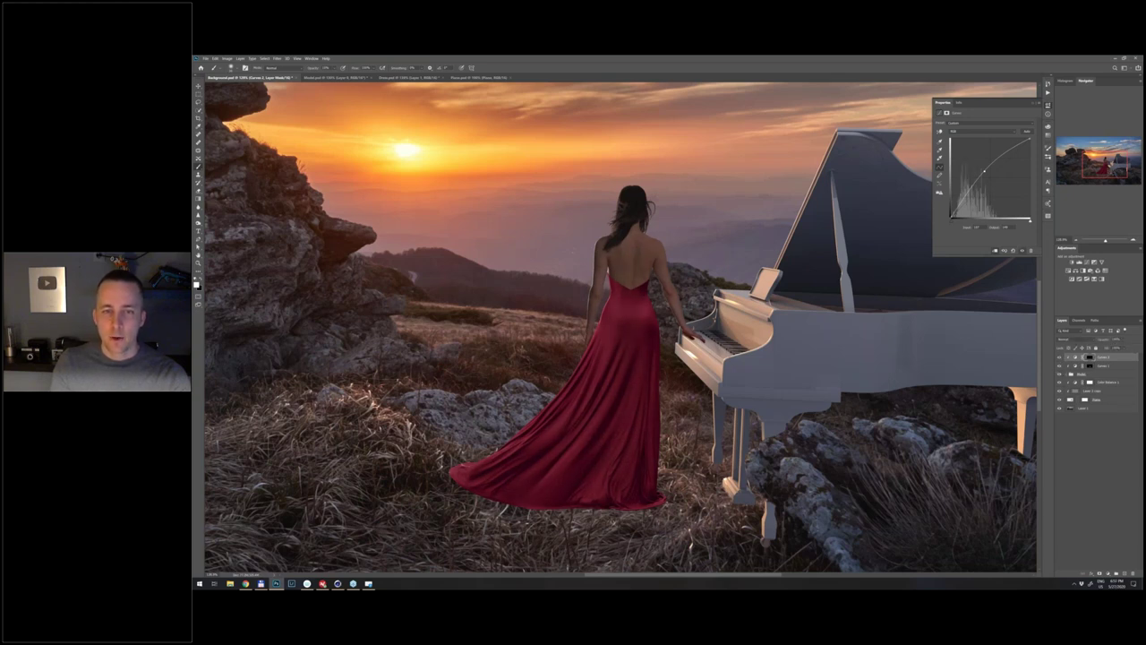
scroll(643, 351, "up", 2)
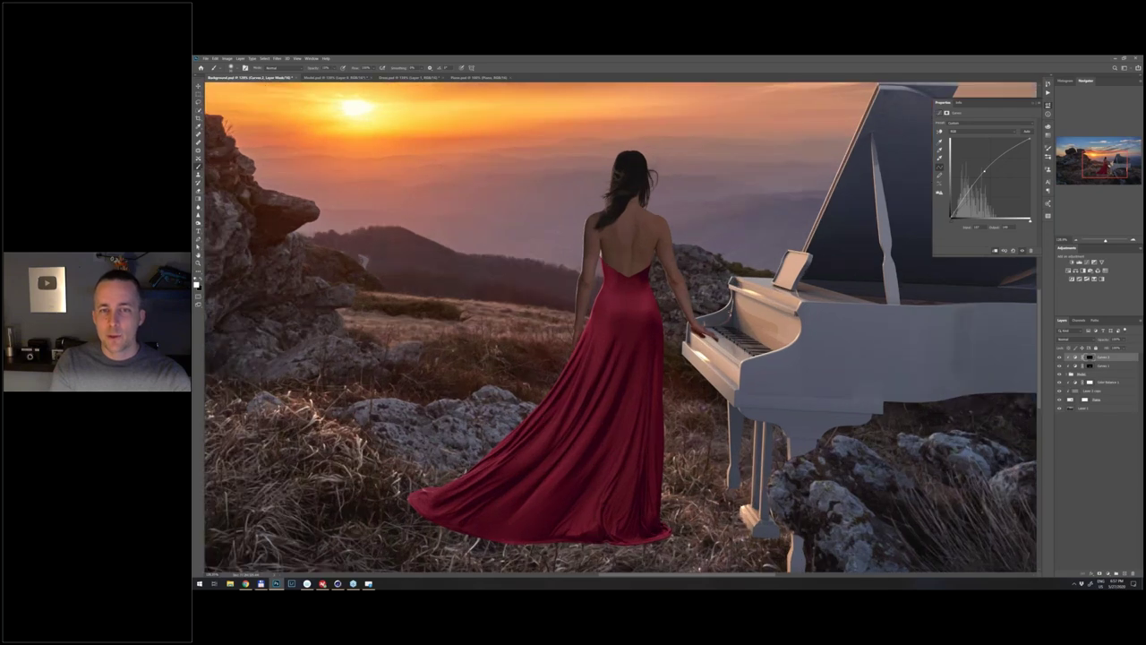
scroll(642, 350, "up", 1)
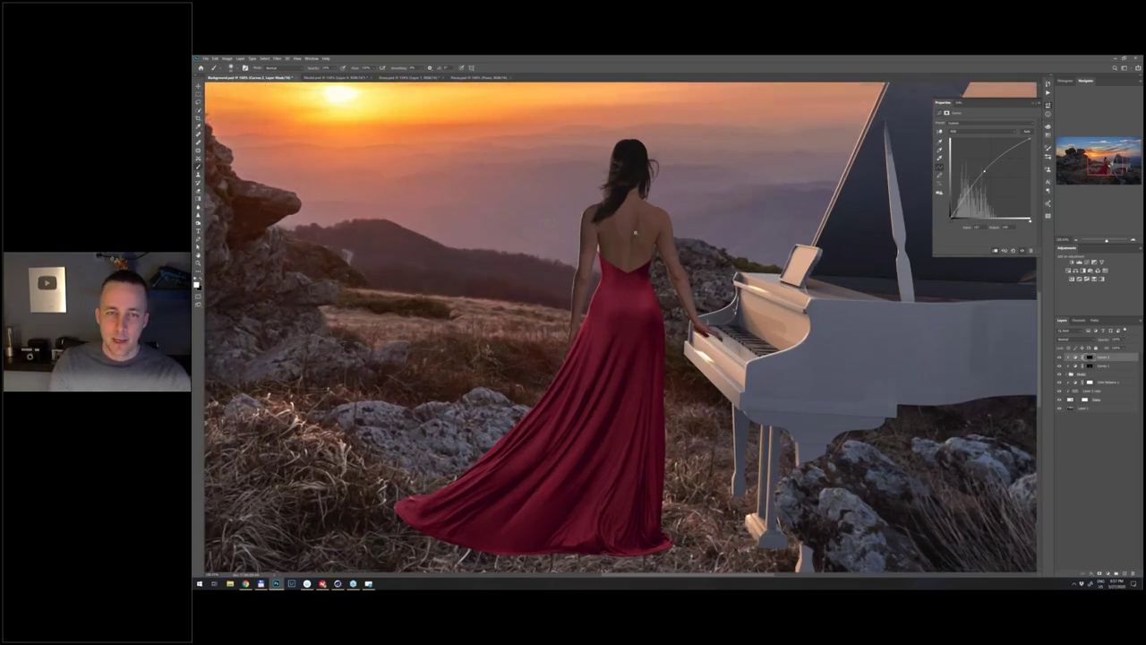
- Inspect the woman's adjusted tones up close, alongside the piano, and within the full sunset scene
scroll(631, 163, "up", 4)
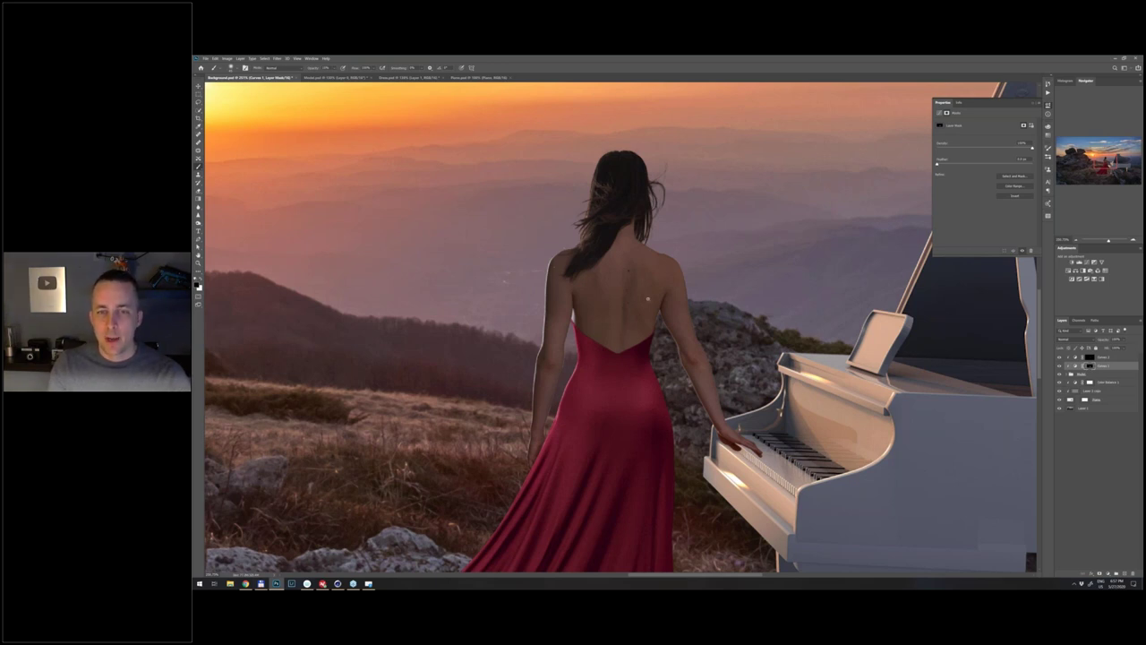
scroll(618, 327, "up", 1)
key("ctrl+0")
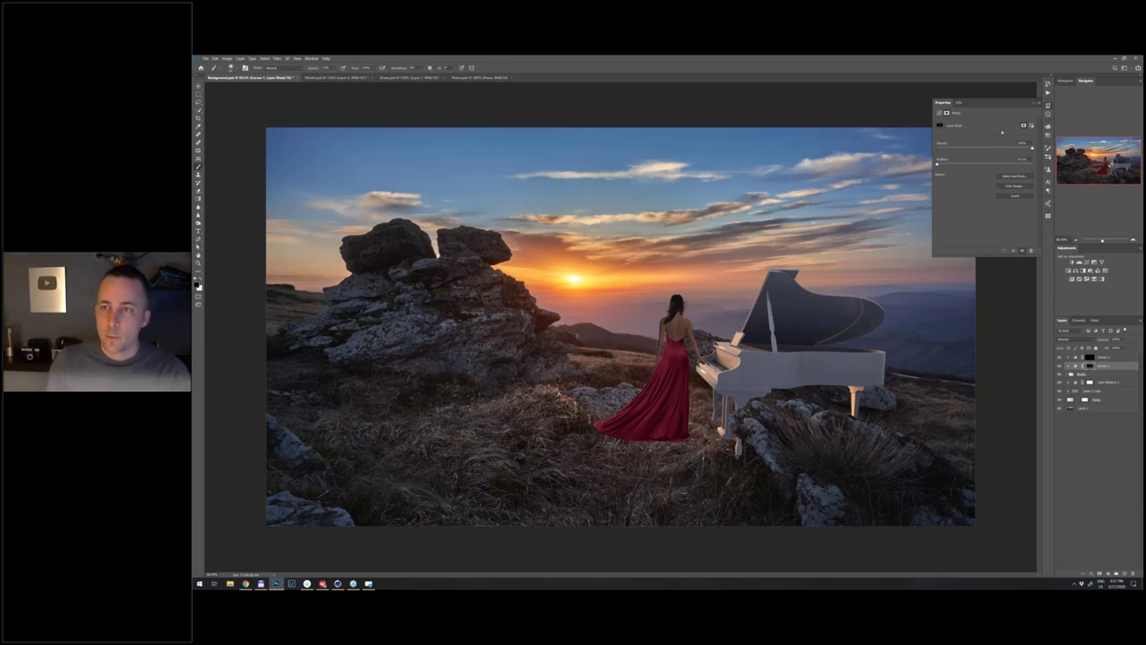
left_click(1031, 104)
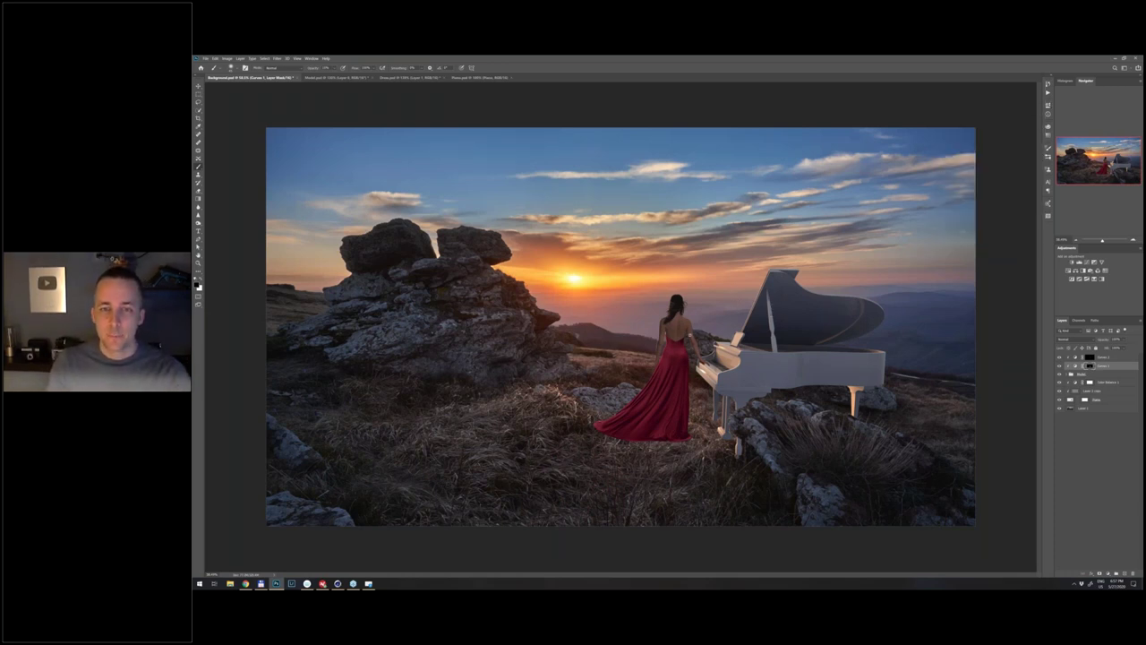
scroll(679, 332, "up", 3)
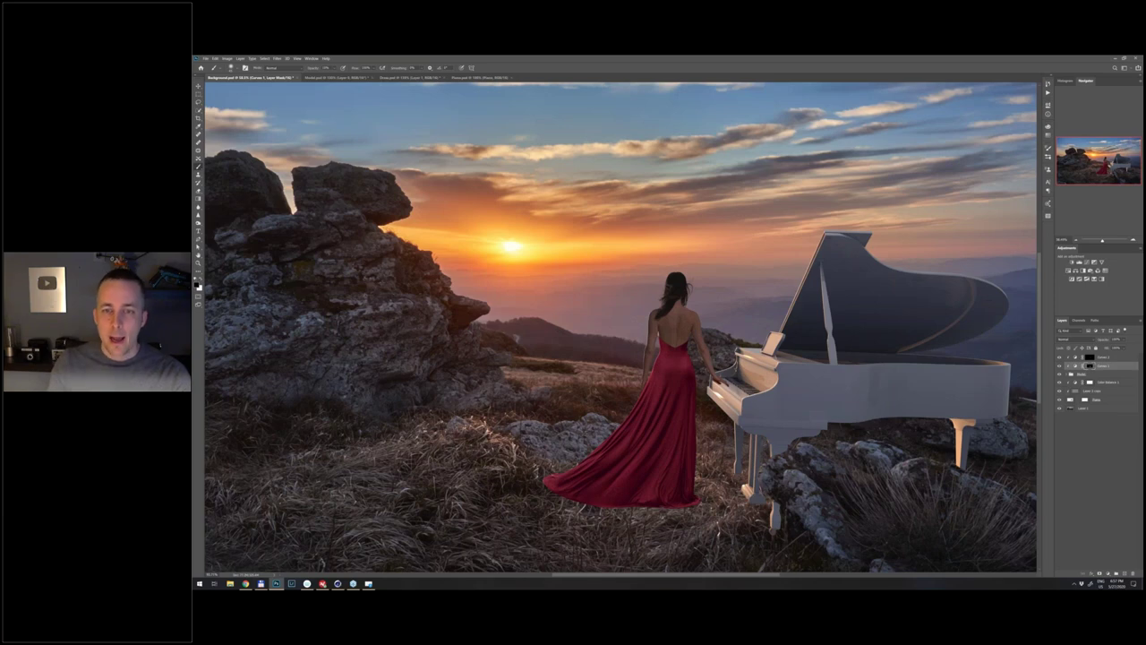
scroll(684, 484, "up", 1)
scroll(698, 383, "down", 1)
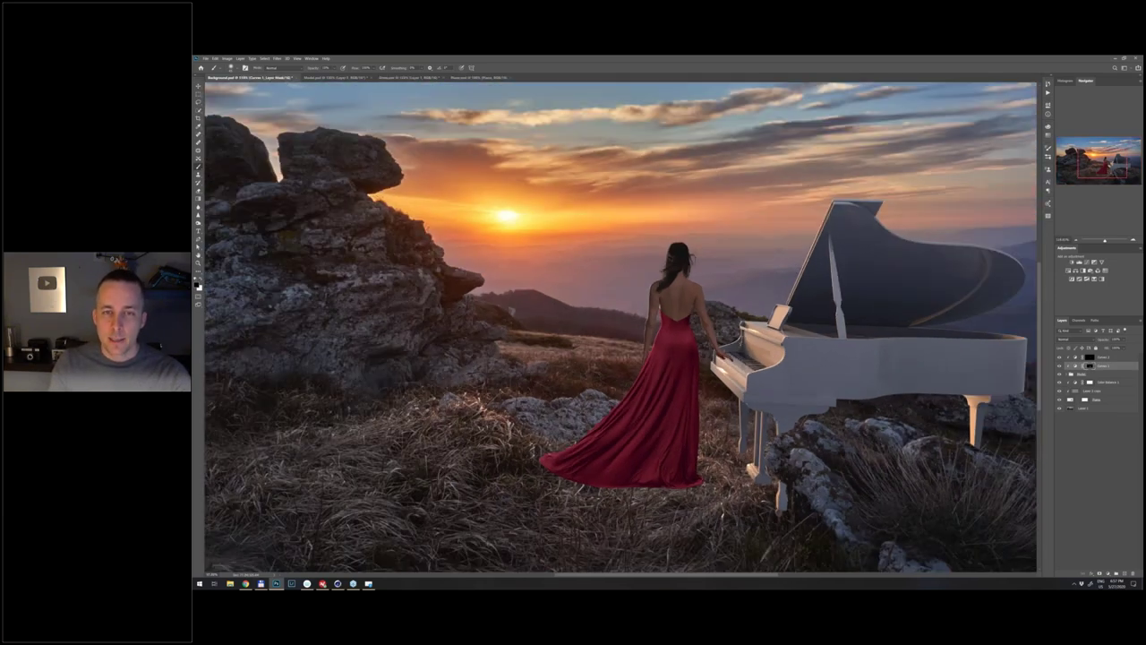
left_click_drag(699, 383, 655, 341)
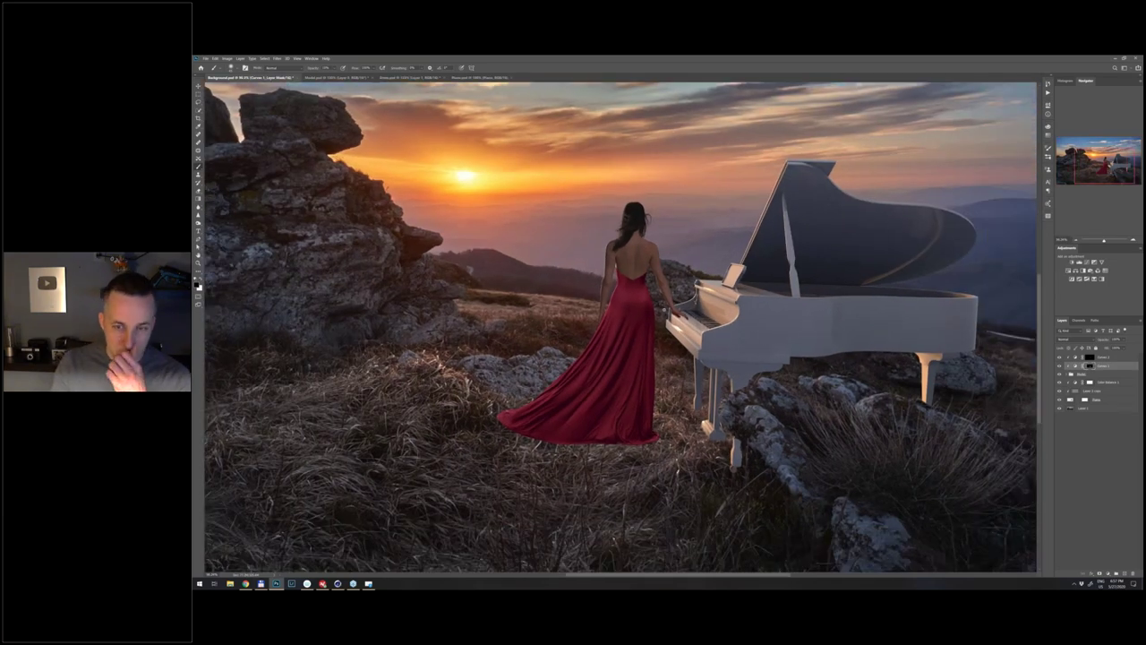
key("ctrl+0")
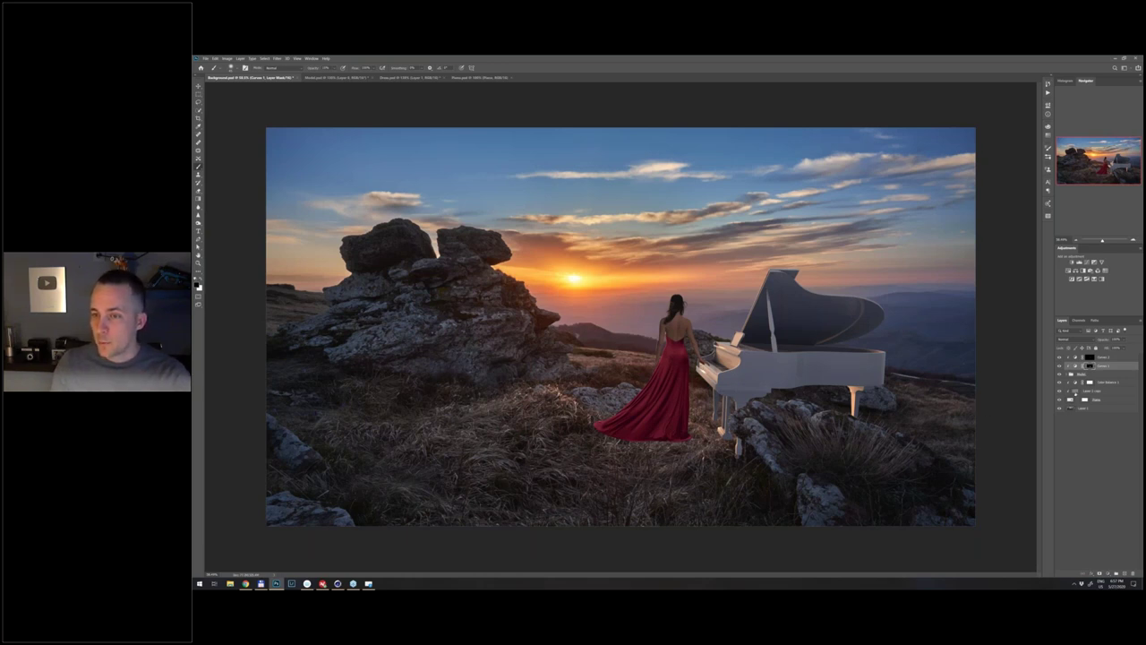
- Add a clipped Curves adjustment above the piano's Color Balance layer with its midtones lowered, and invert its mask to black
left_click(1080, 390)
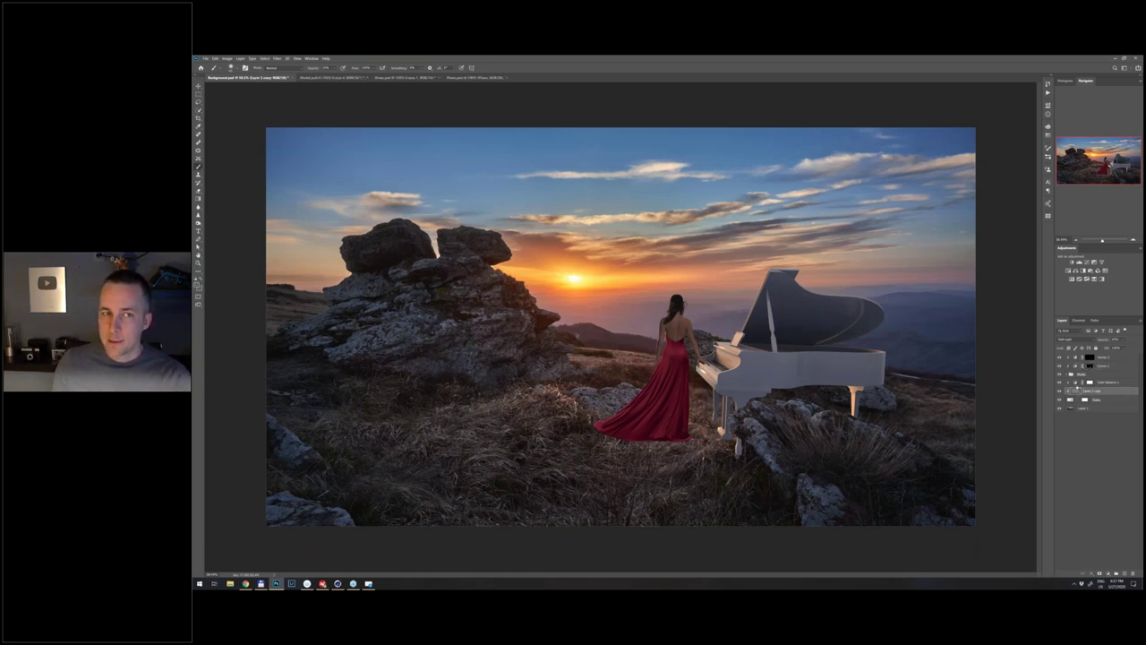
double_click(1124, 383)
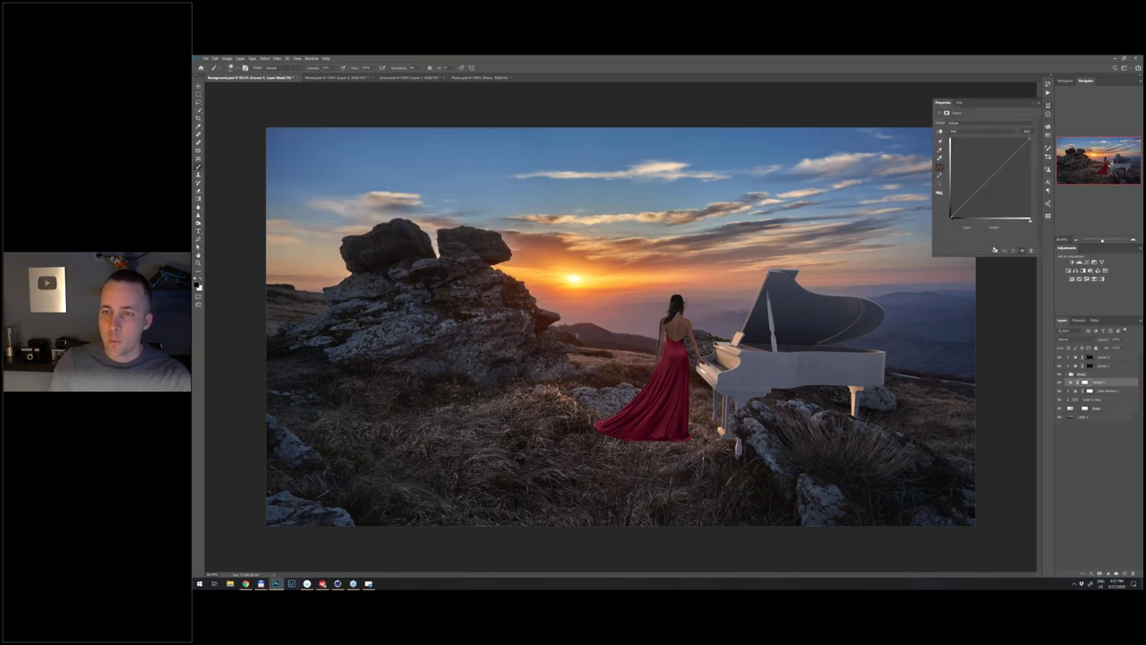
left_click_drag(989, 179, 995, 182)
key("ctrl+i")
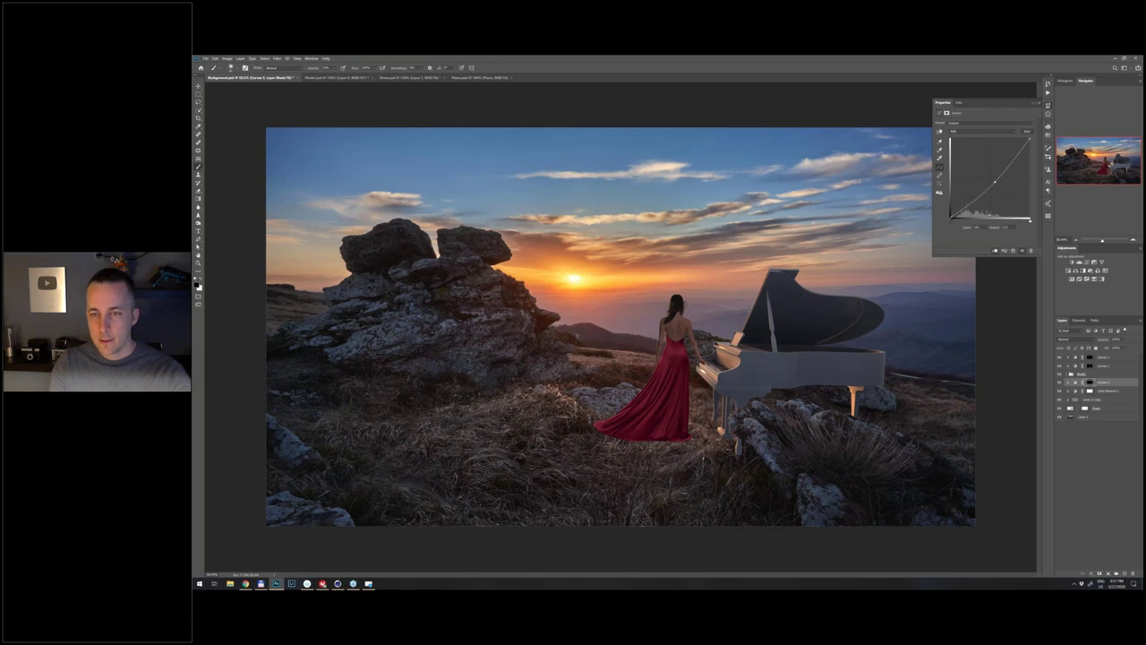
- Paint white on the new Curves mask to darken the shaded parts of the piano's body
left_click(1090, 382)
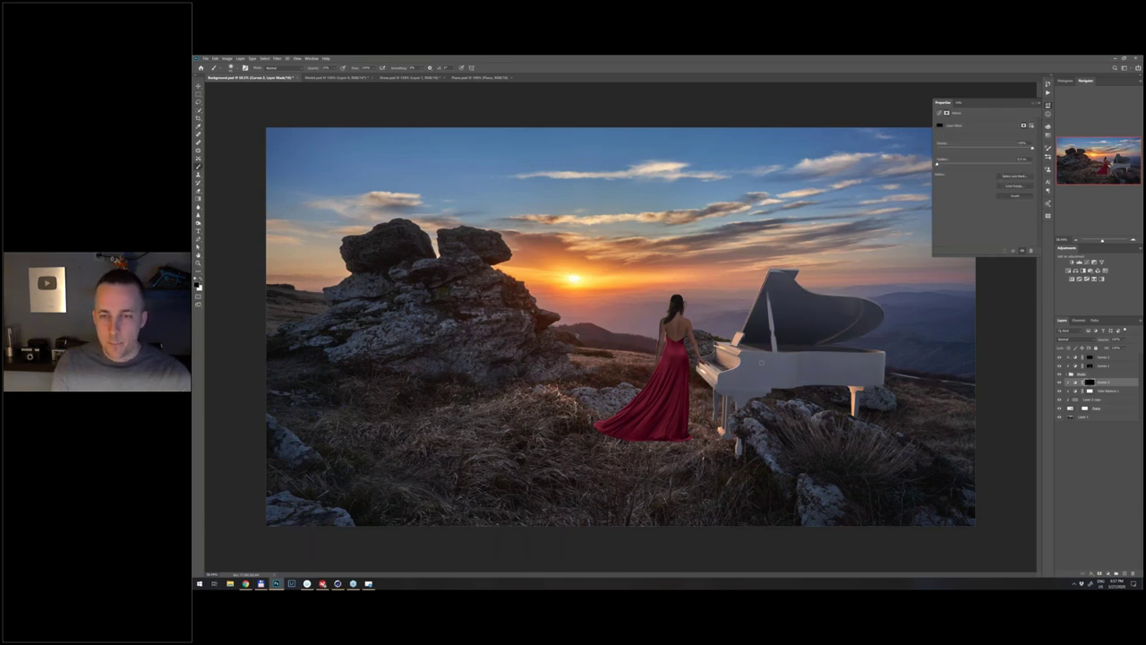
key("x")
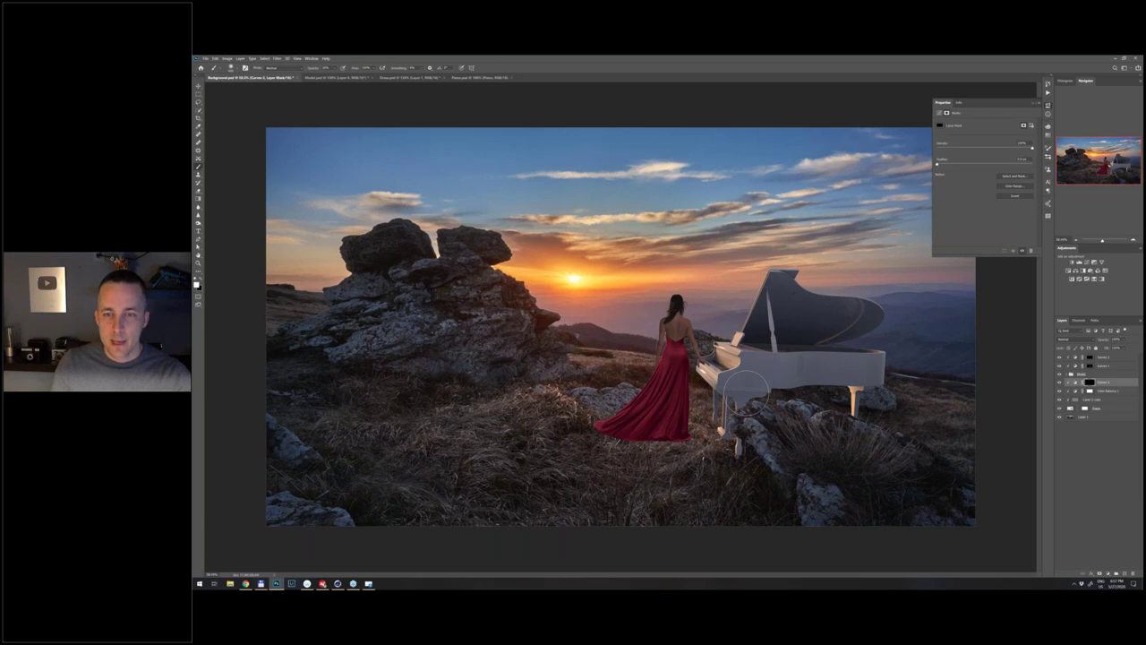
left_click(747, 396)
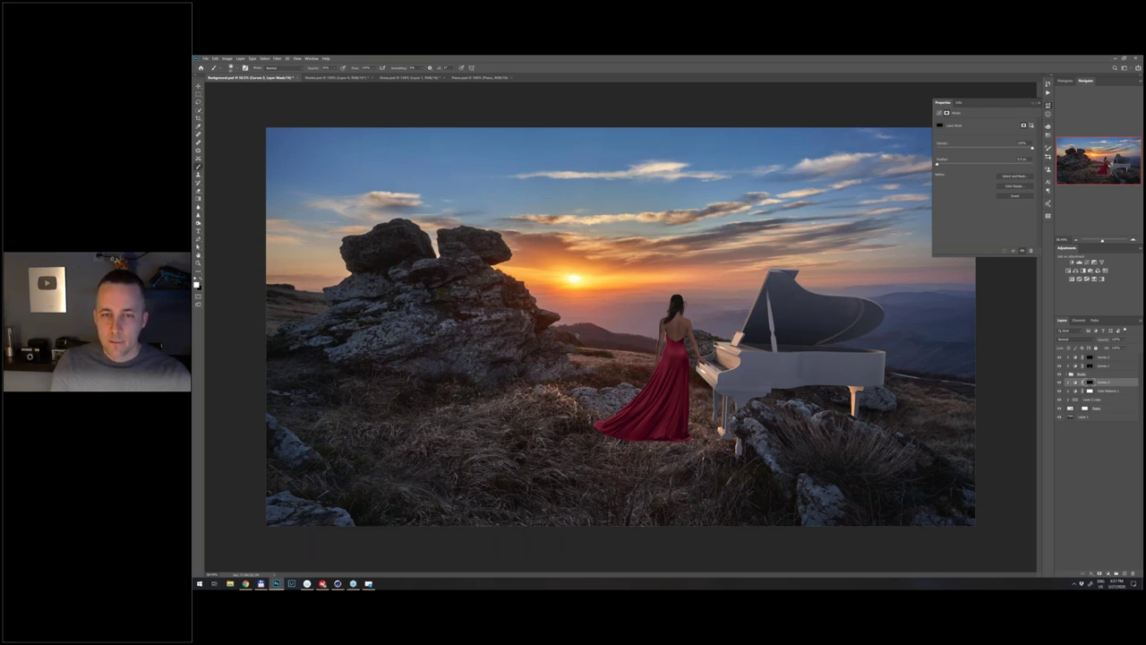
key("ctrl+plus")
scroll(739, 425, "up", 3)
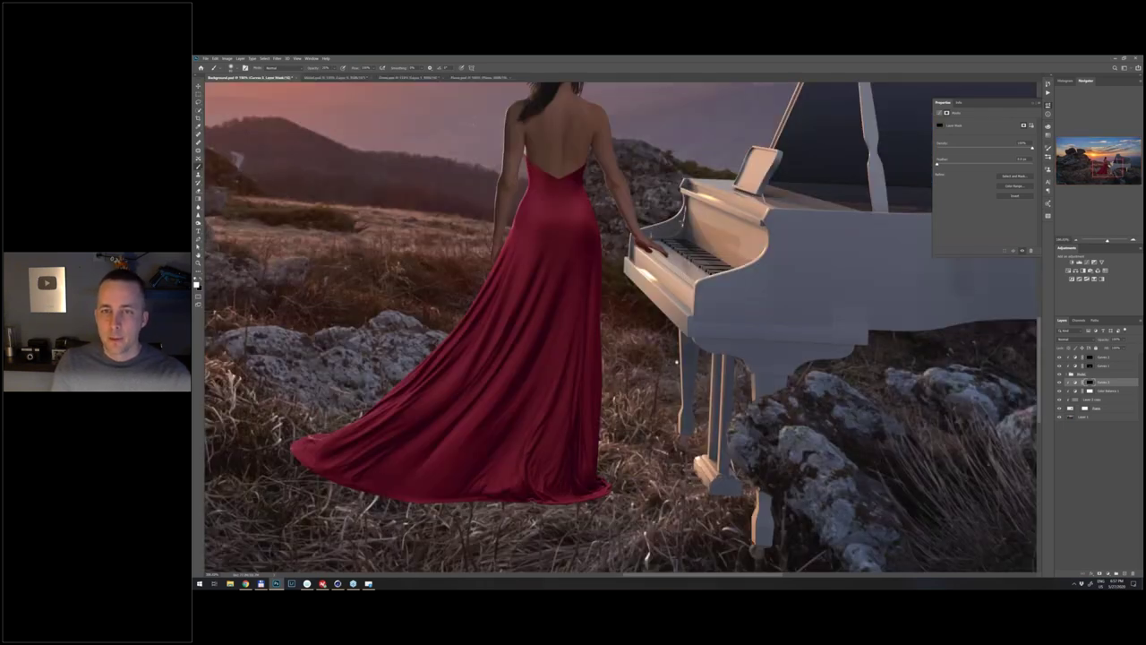
left_click_drag(676, 361, 553, 394)
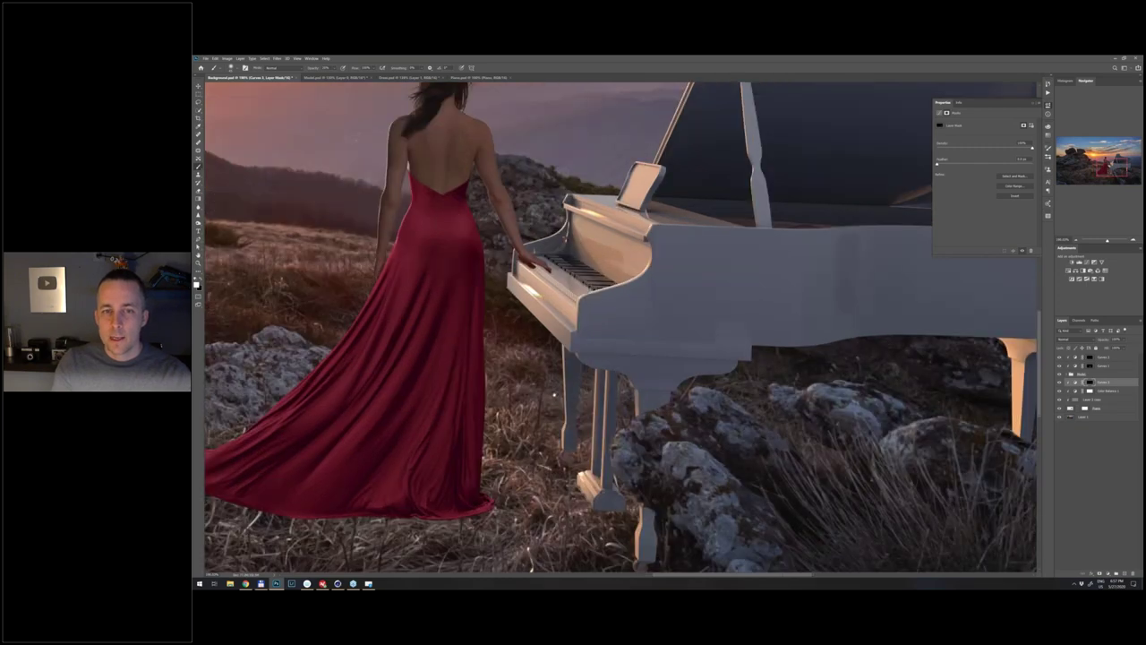
key("ctrl+minus")
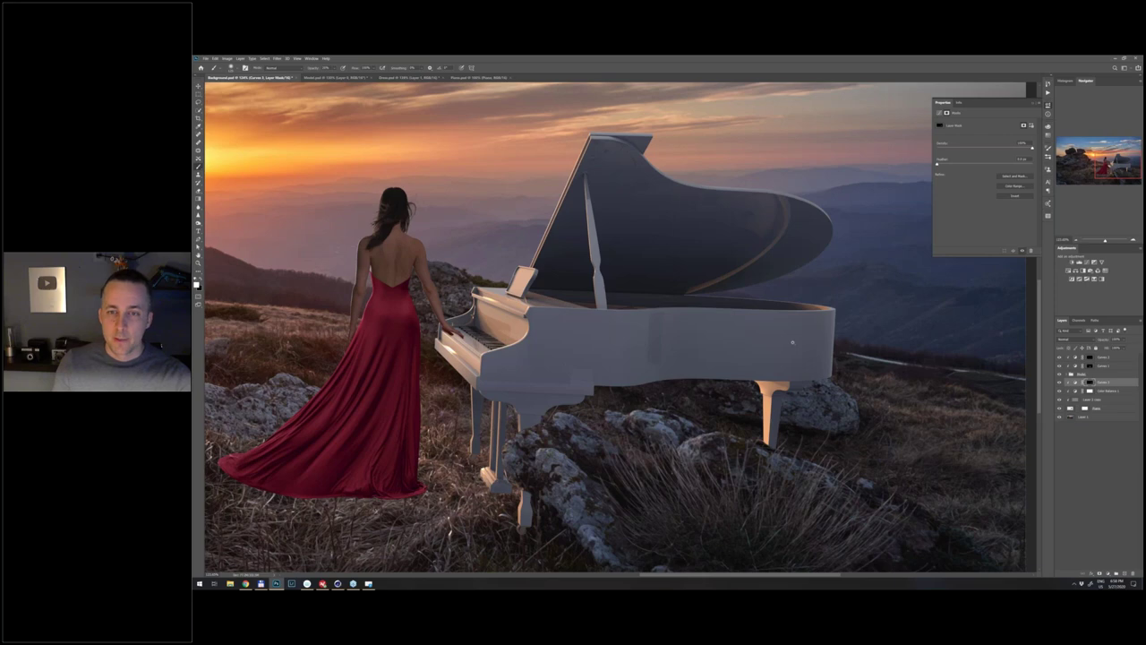
scroll(791, 342, "down", 2)
scroll(789, 343, "down", 2)
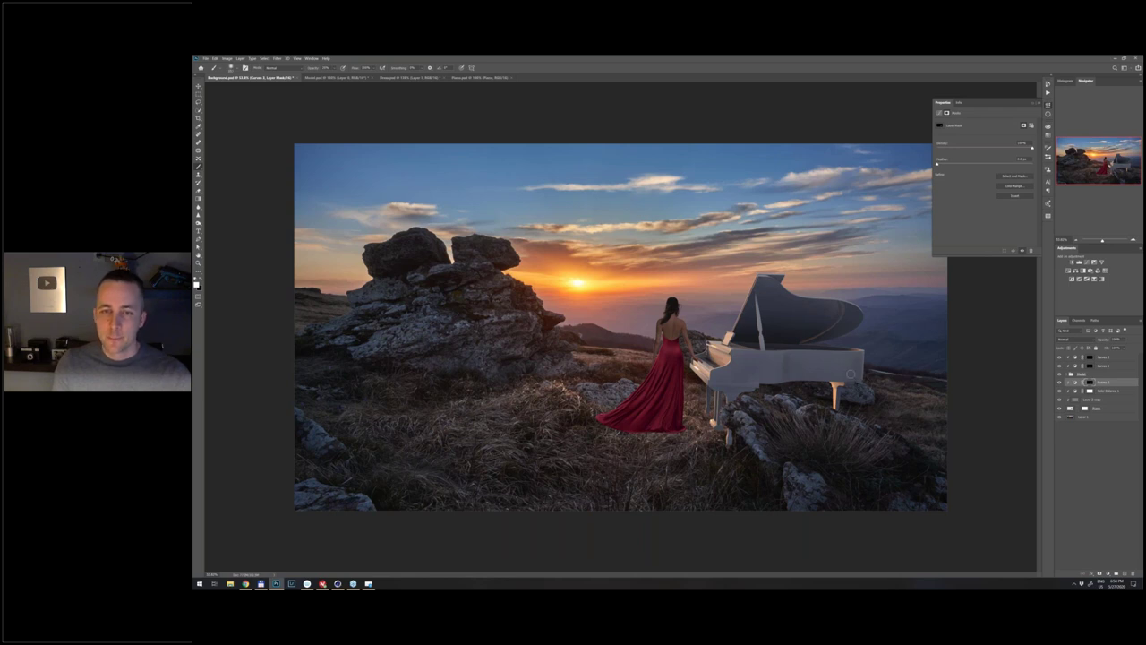
- Toggle the visibility of the piano's darkening Curves layer and compare the composite at several magnifications
left_click(1060, 382)
left_click(1060, 382)
key("ctrl+minus")
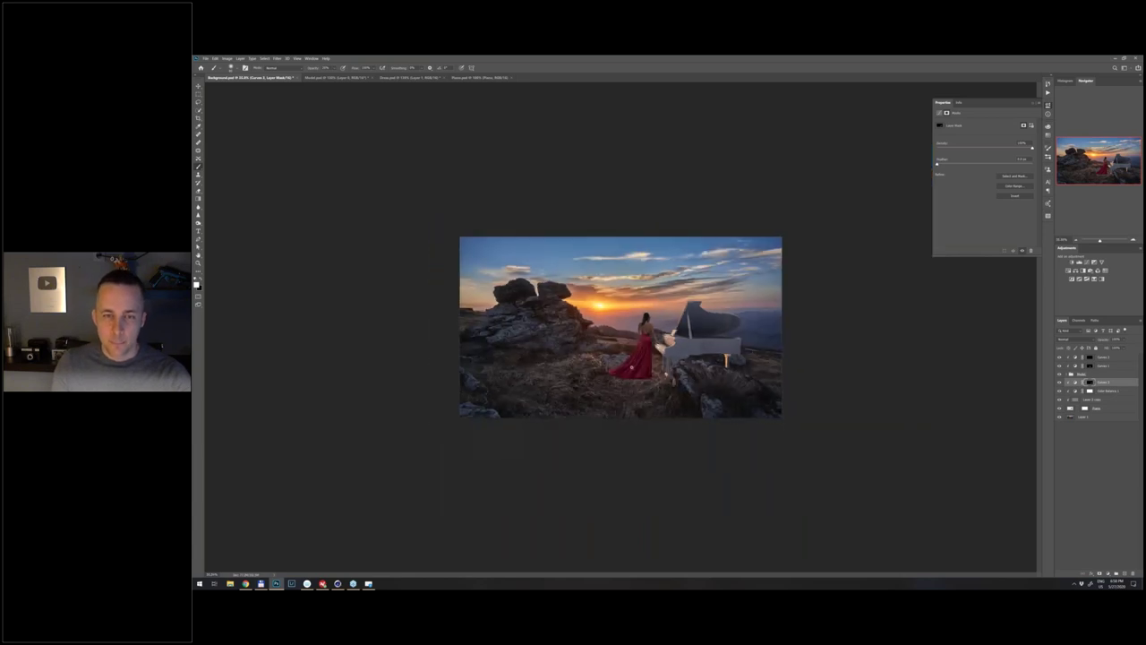
key("ctrl+plus")
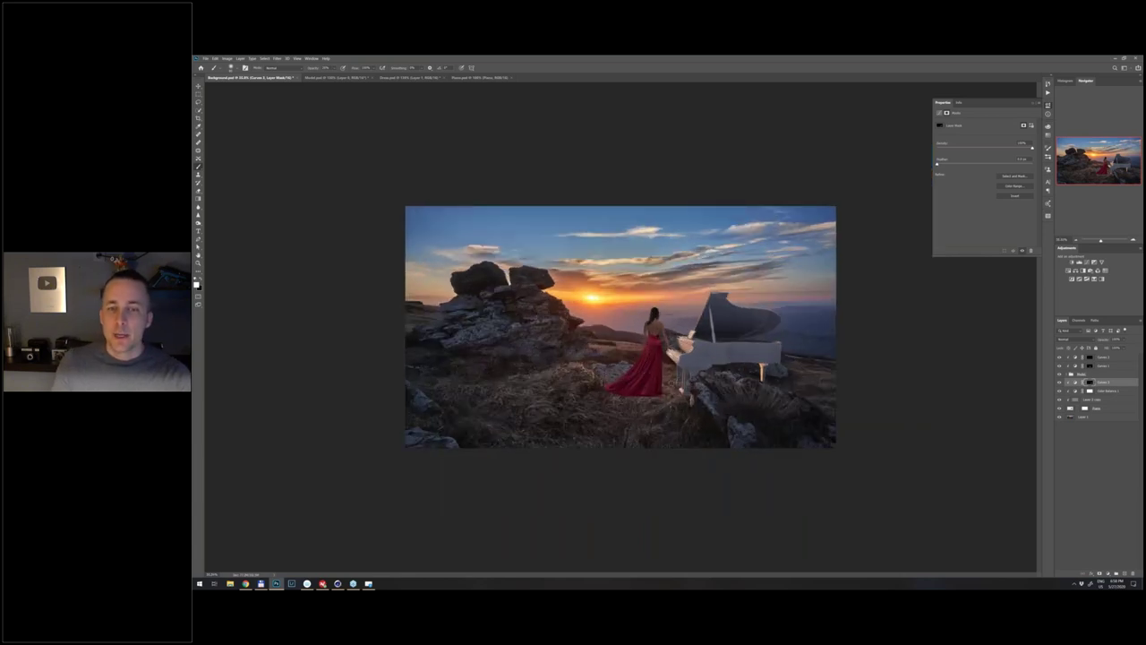
key("ctrl+plus")
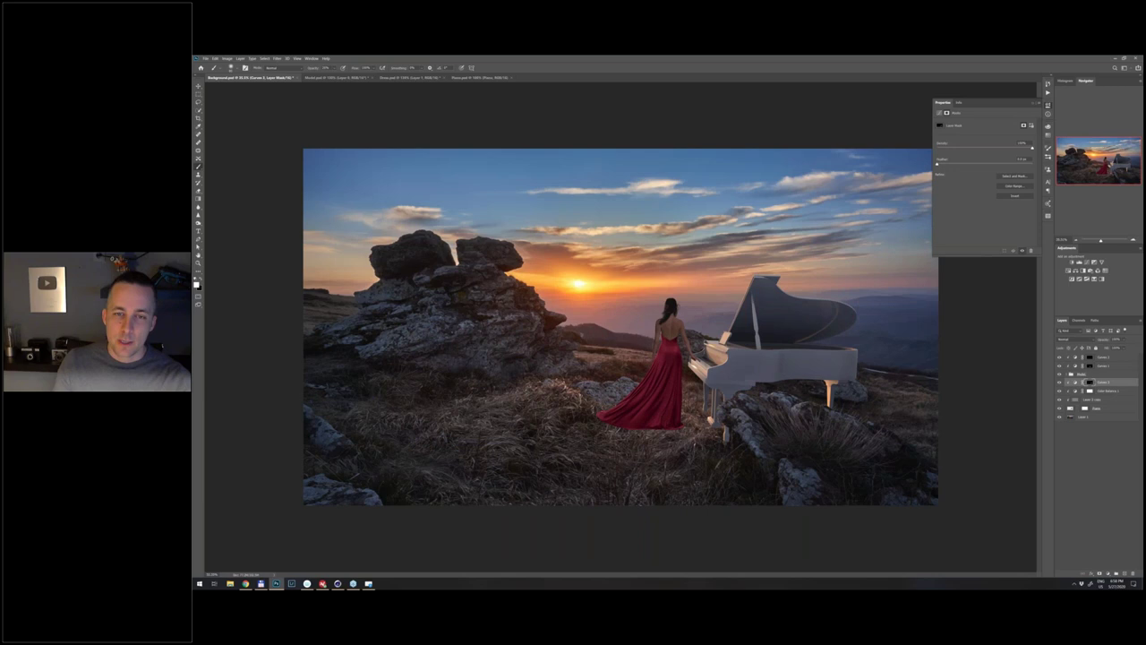
key("ctrl+plus")
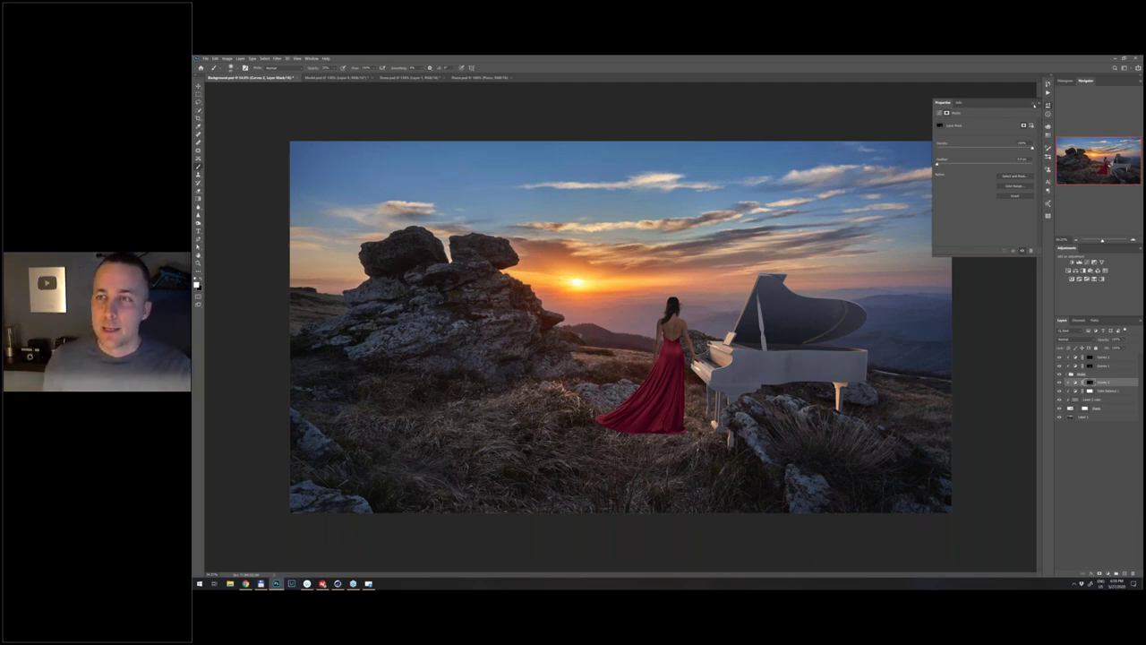
- Expand the woman's layer group and load the combined outline of her body and dress layers as a selection
left_click(1035, 104)
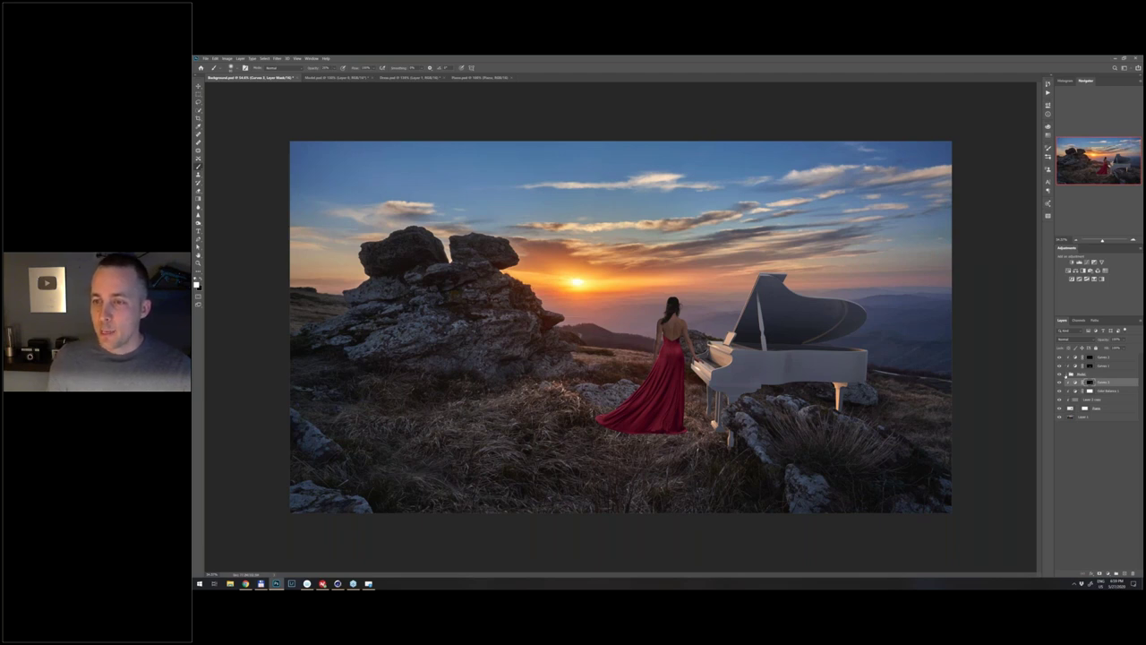
left_click(1067, 374)
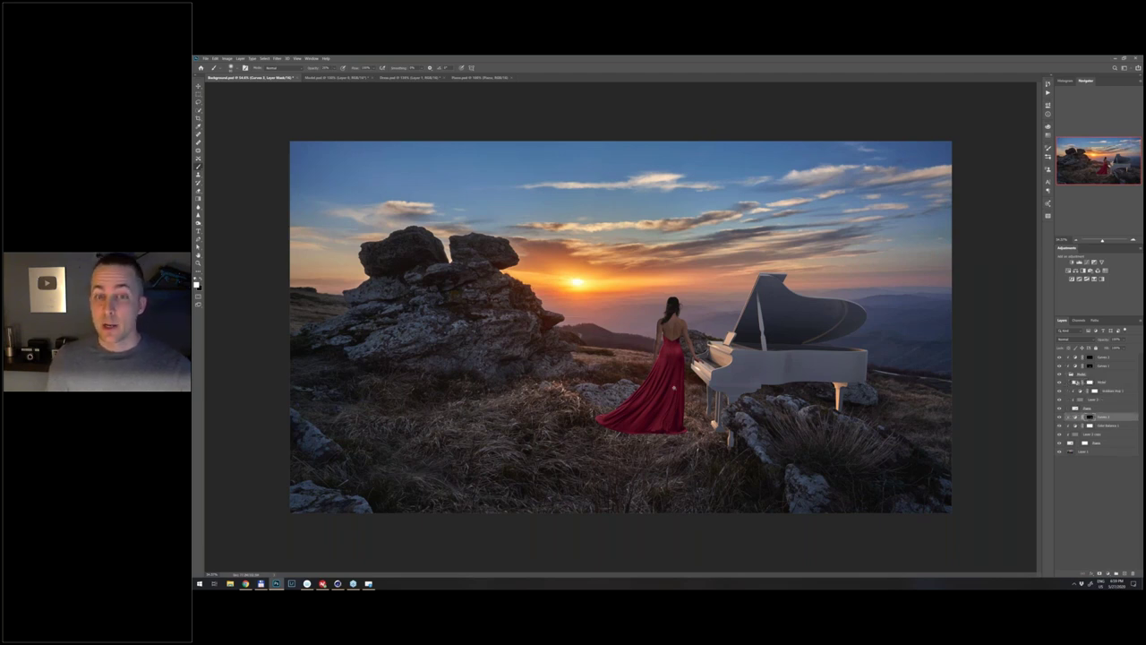
left_click_drag(672, 387, 684, 389)
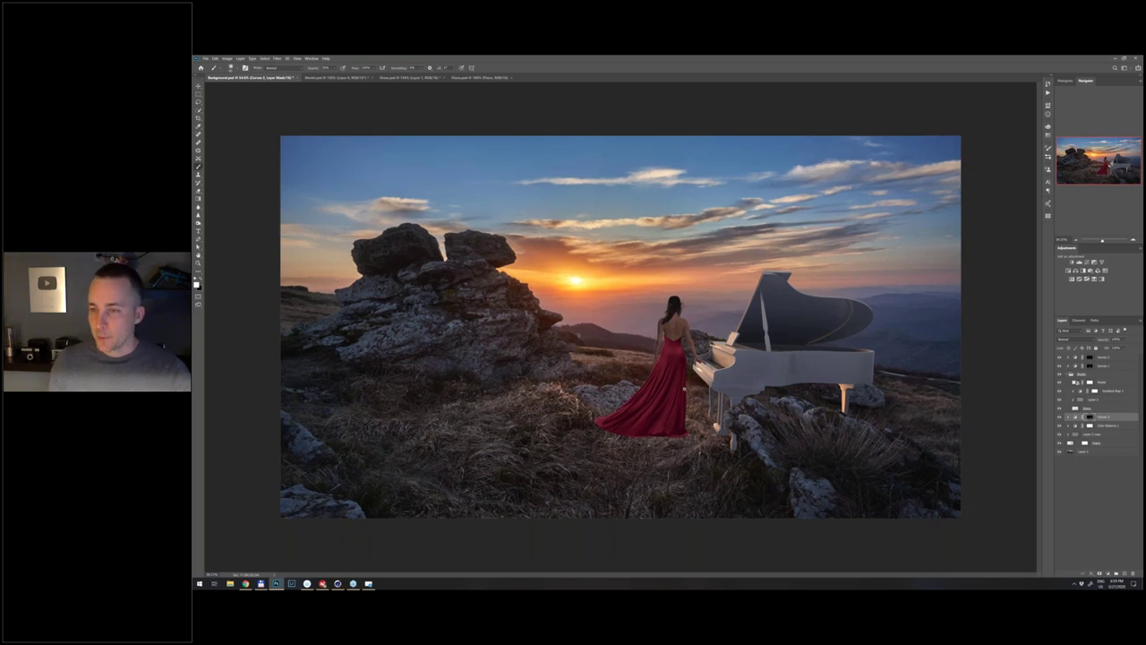
scroll(684, 388, "up", 1)
key("v")
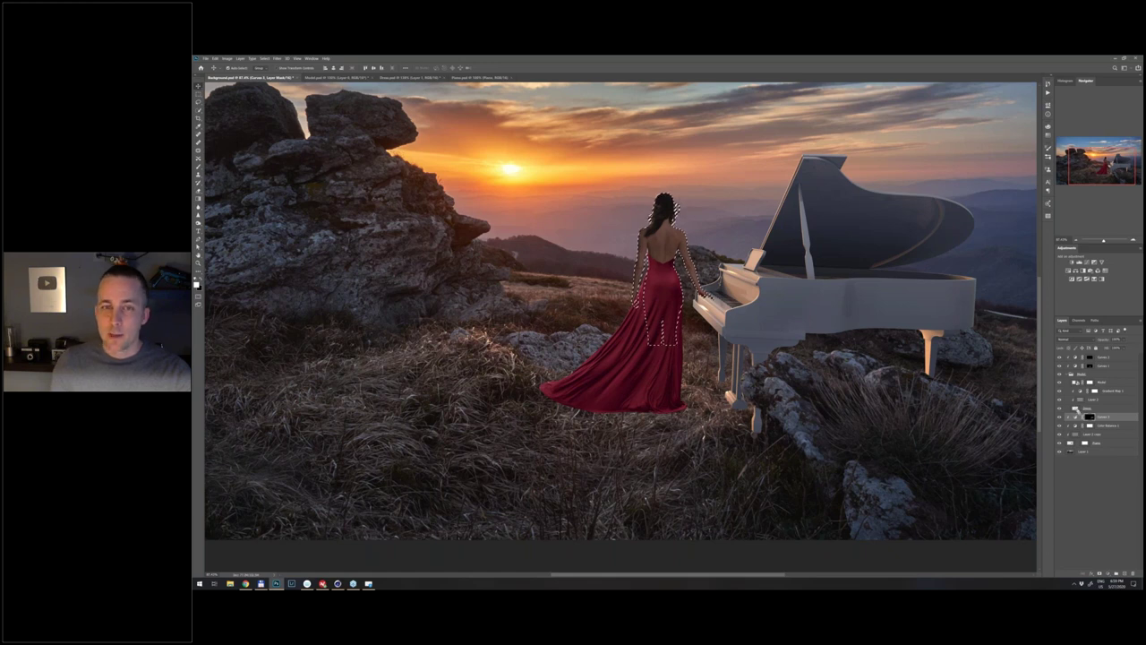
left_click(1078, 383, "ctrl")
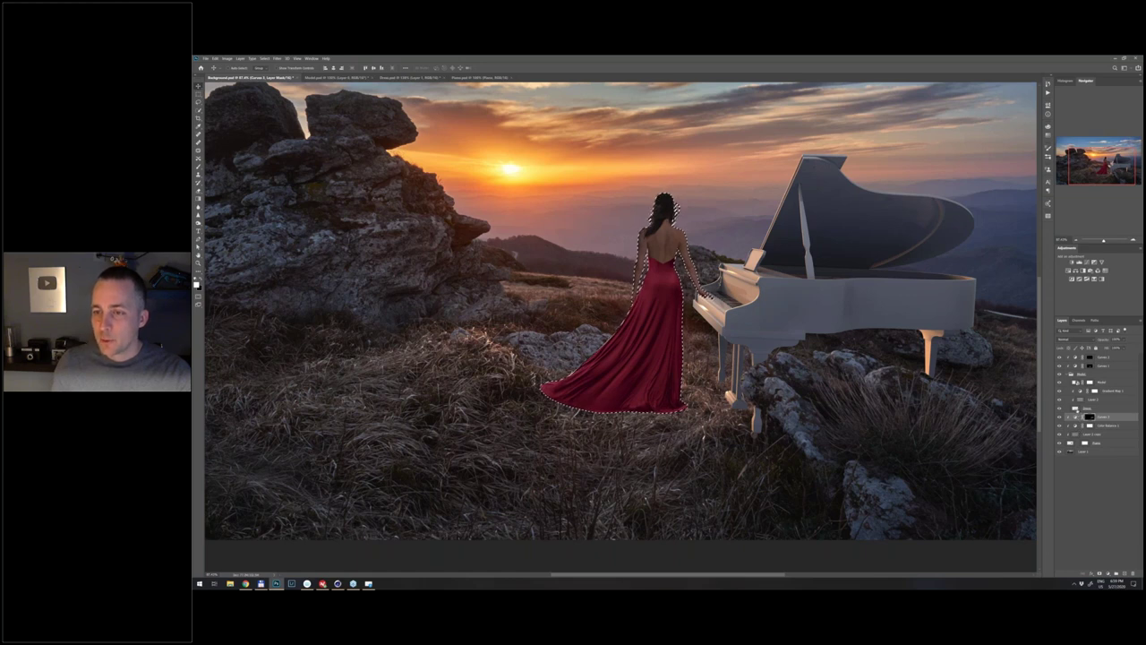
- Add a new layer beneath the dress layer and fill the woman-shaped selection with a muted grey-brown
left_click(1078, 409)
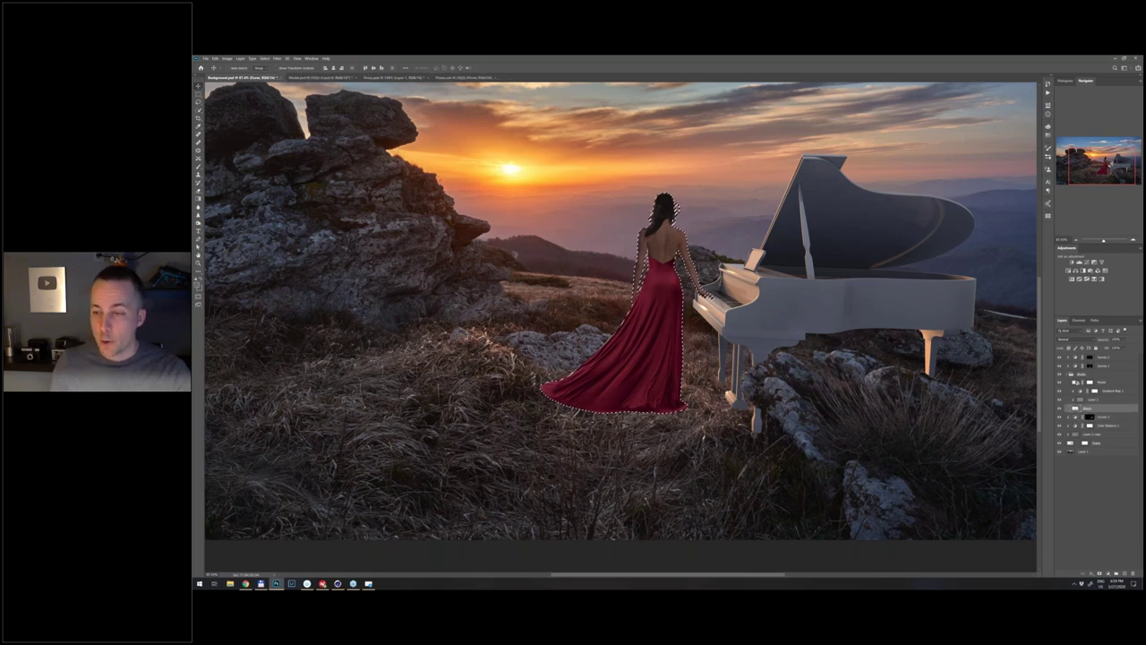
left_click(1125, 574, "ctrl")
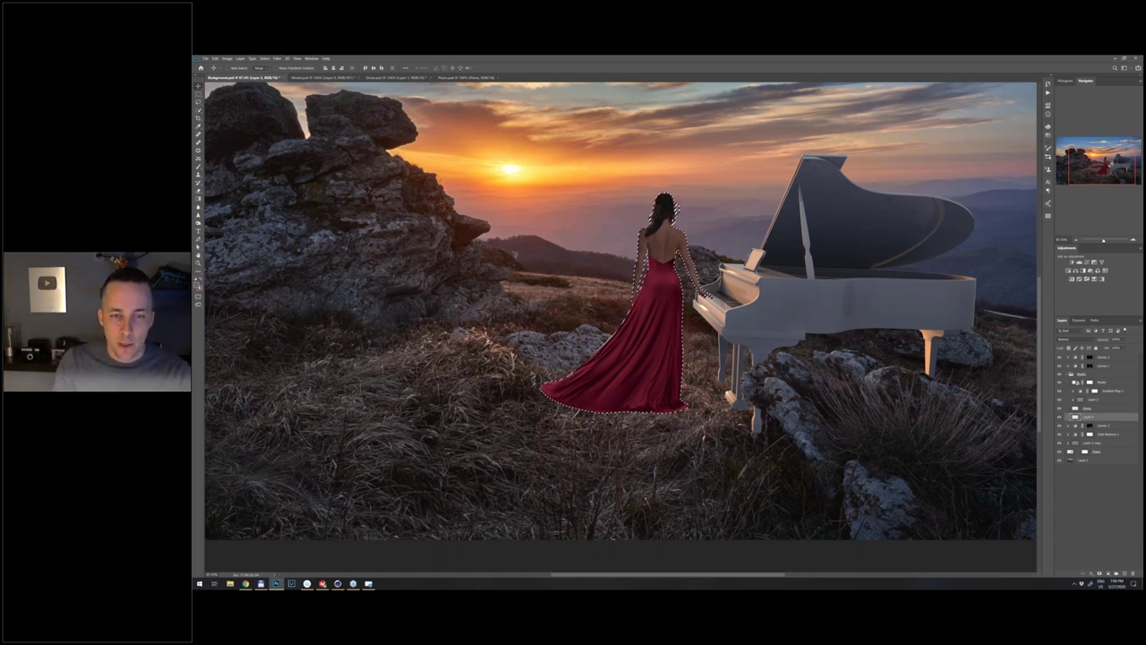
left_click(197, 285)
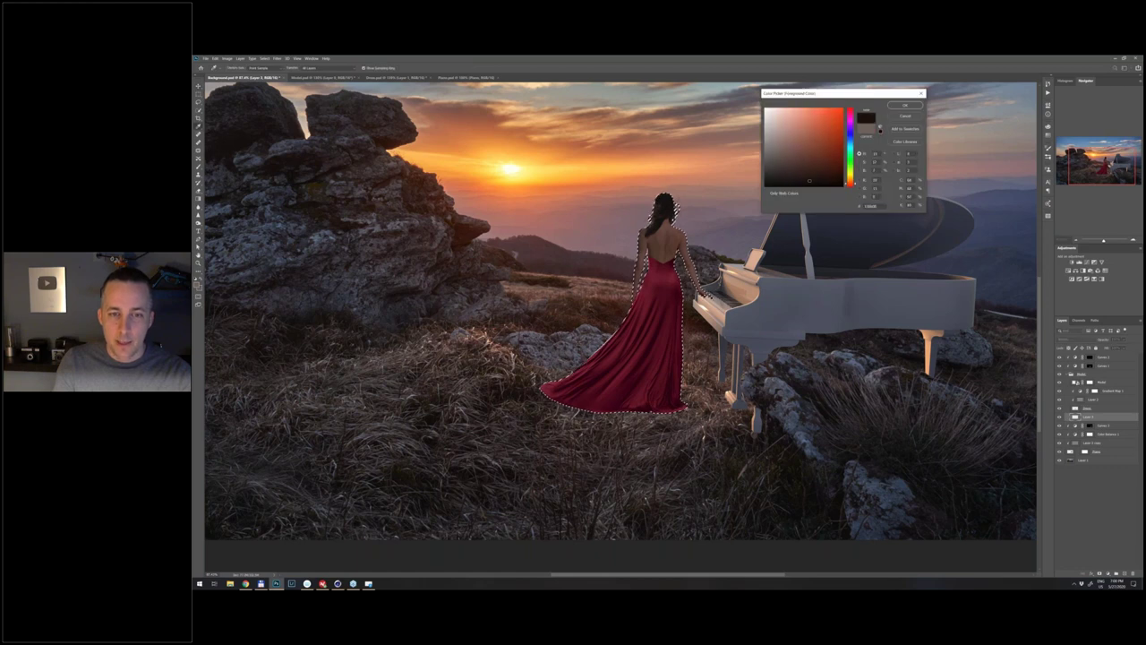
left_click(775, 155)
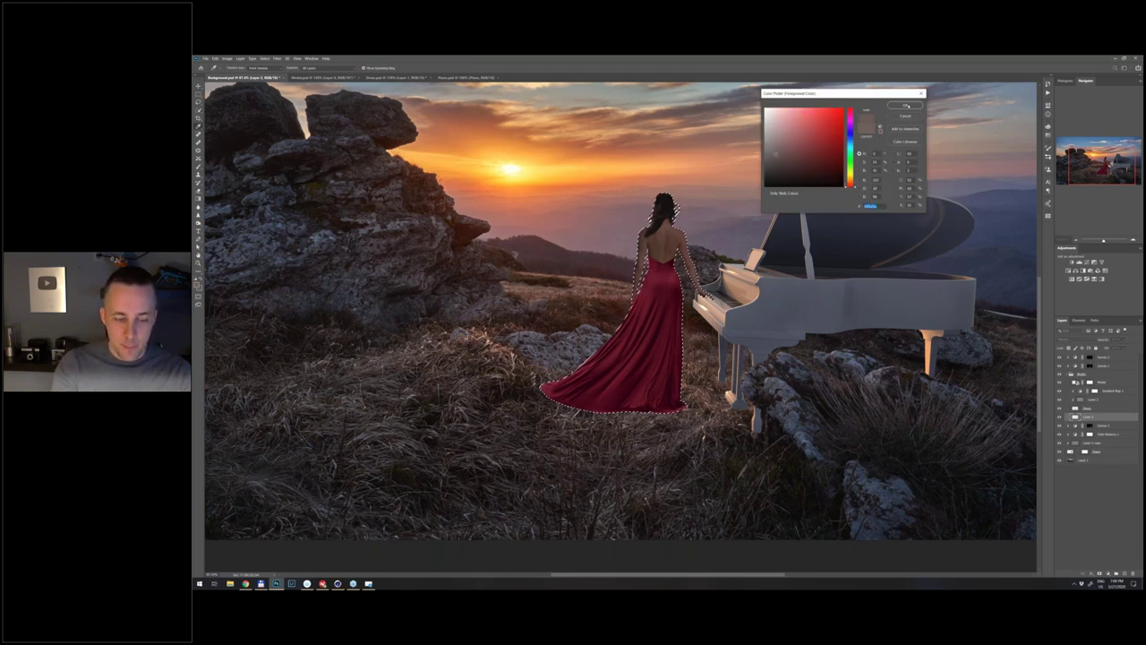
left_click(907, 106)
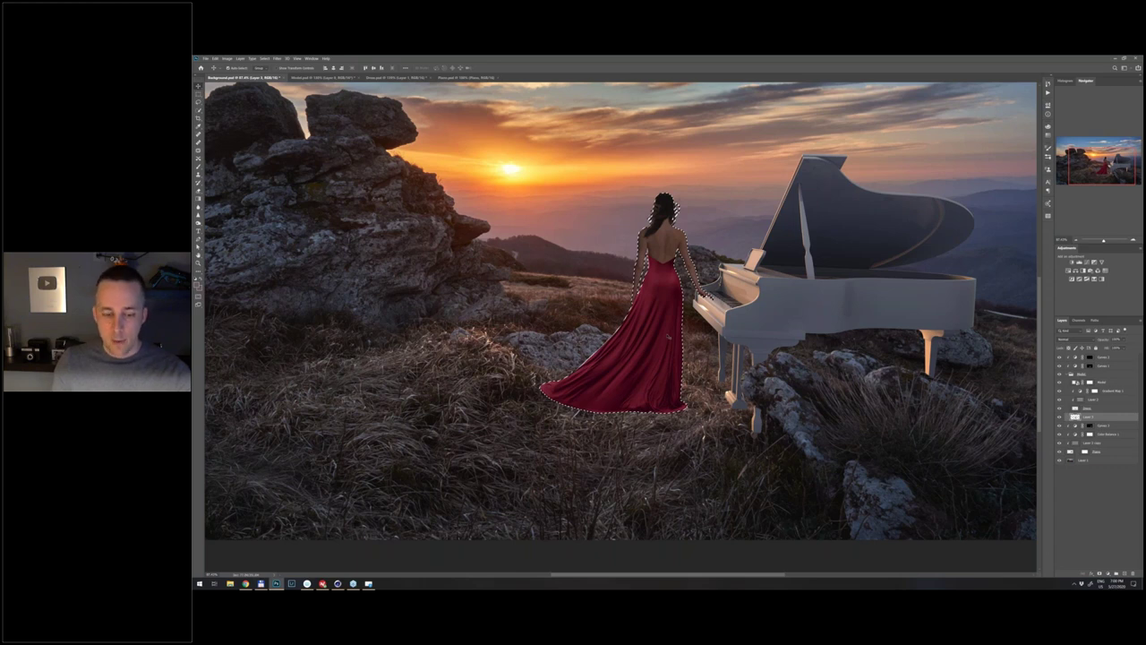
- Flip the woman-shaped silhouette vertically with Free Transform and move it below the hem of her dress
key("ctrl")
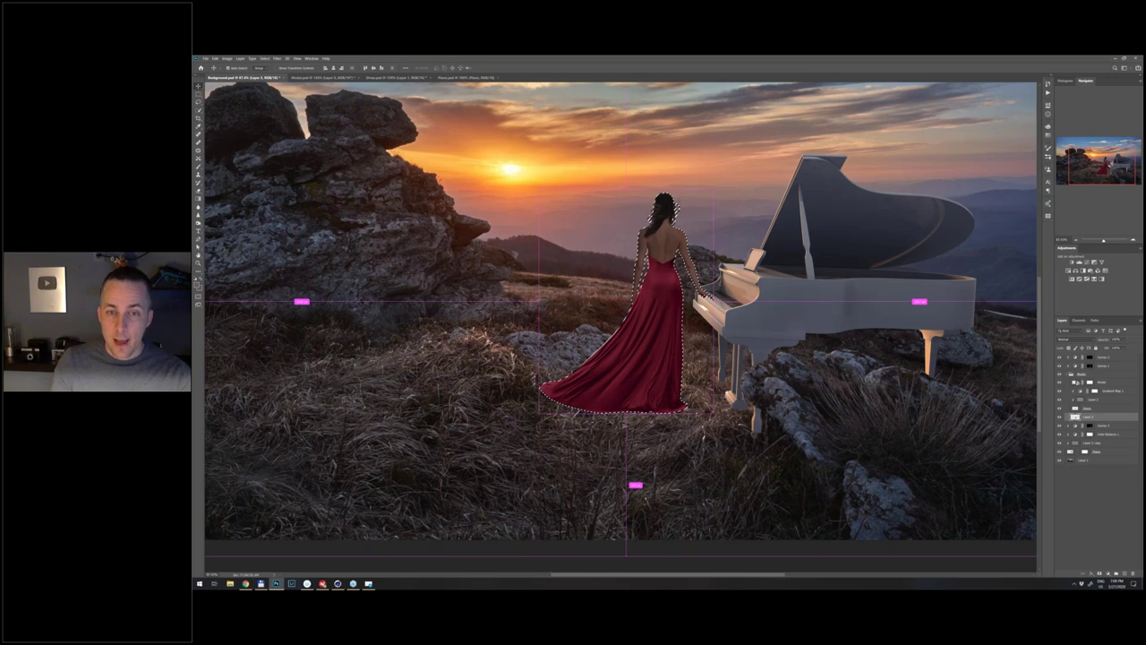
key("ctrl+t")
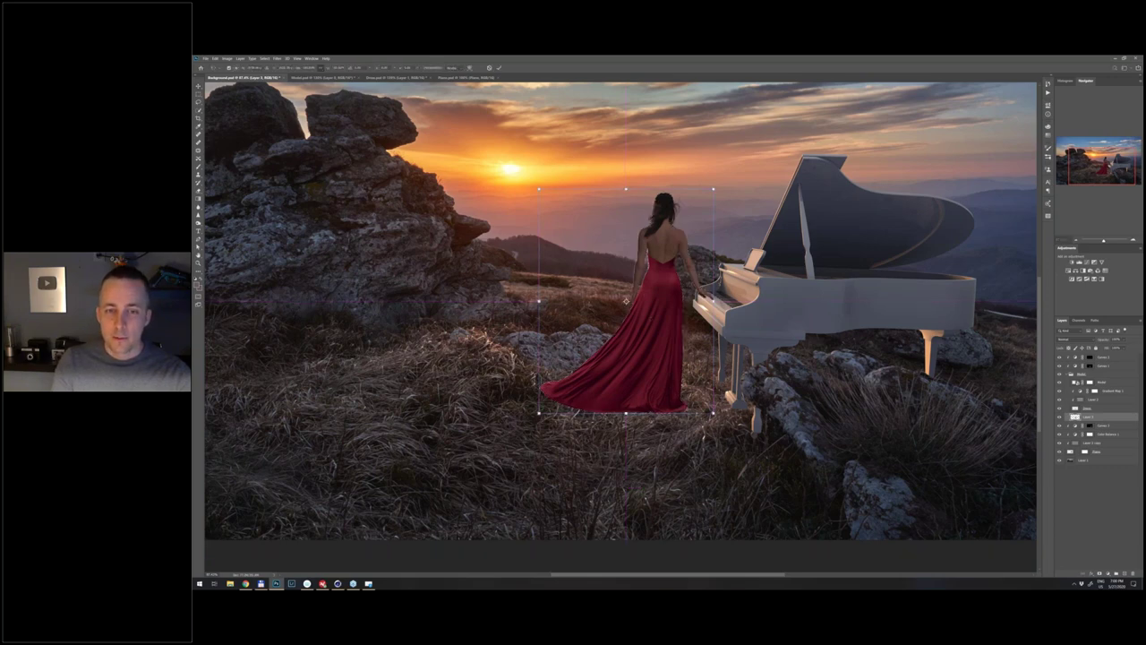
left_click(651, 318)
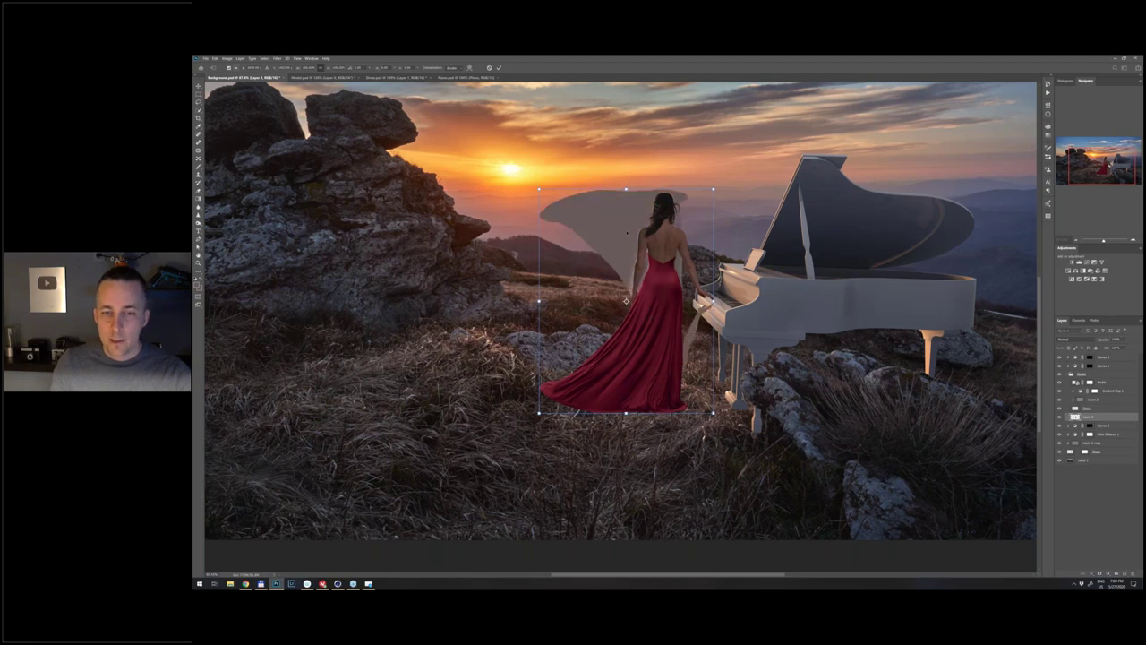
left_click_drag(627, 233, 627, 435)
- Skew the flipped silhouette away from the sun toward the foreground rocks, align its upper corners with the dress hem, and apply the transform
scroll(627, 434, "down", 5)
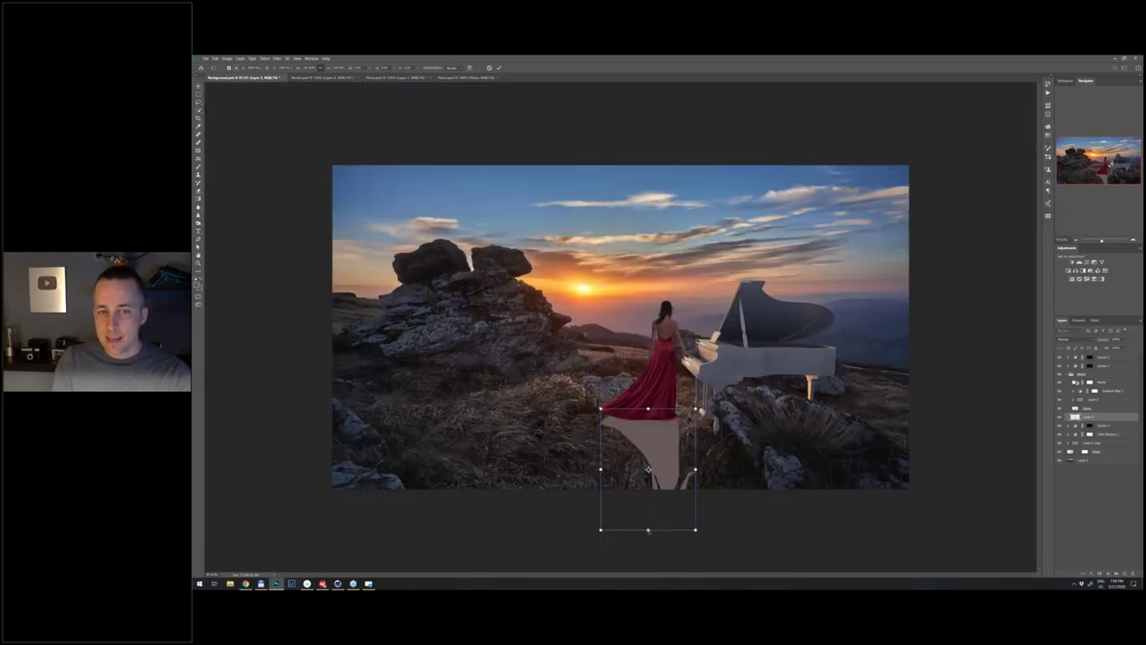
left_click_drag(650, 531, 695, 527)
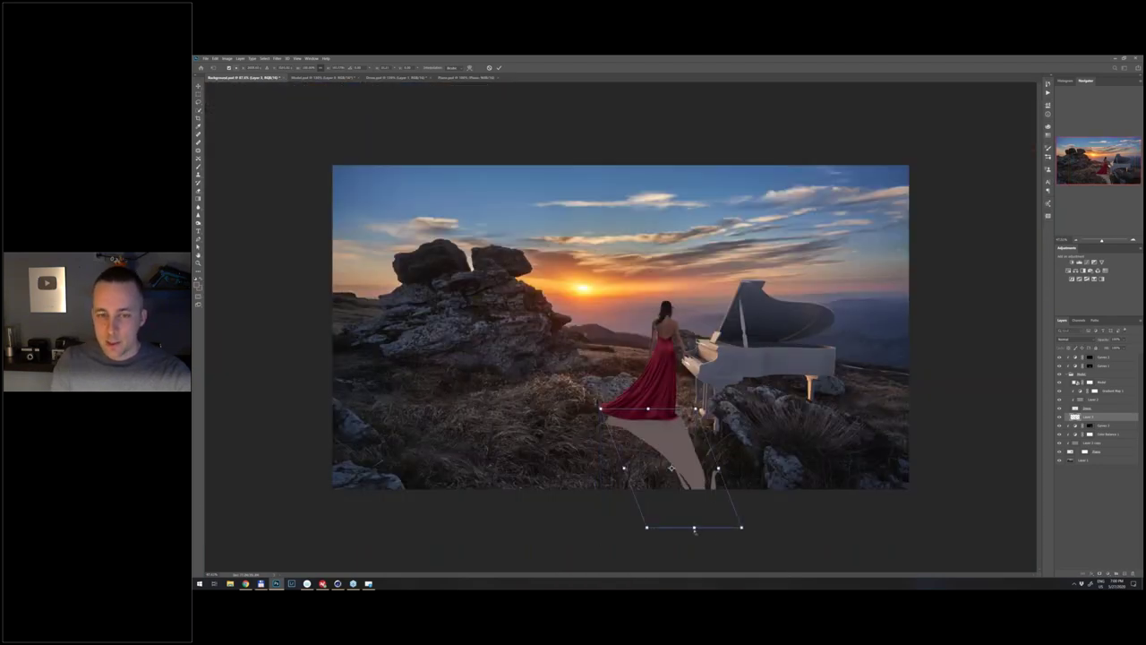
left_click_drag(694, 528, 725, 518)
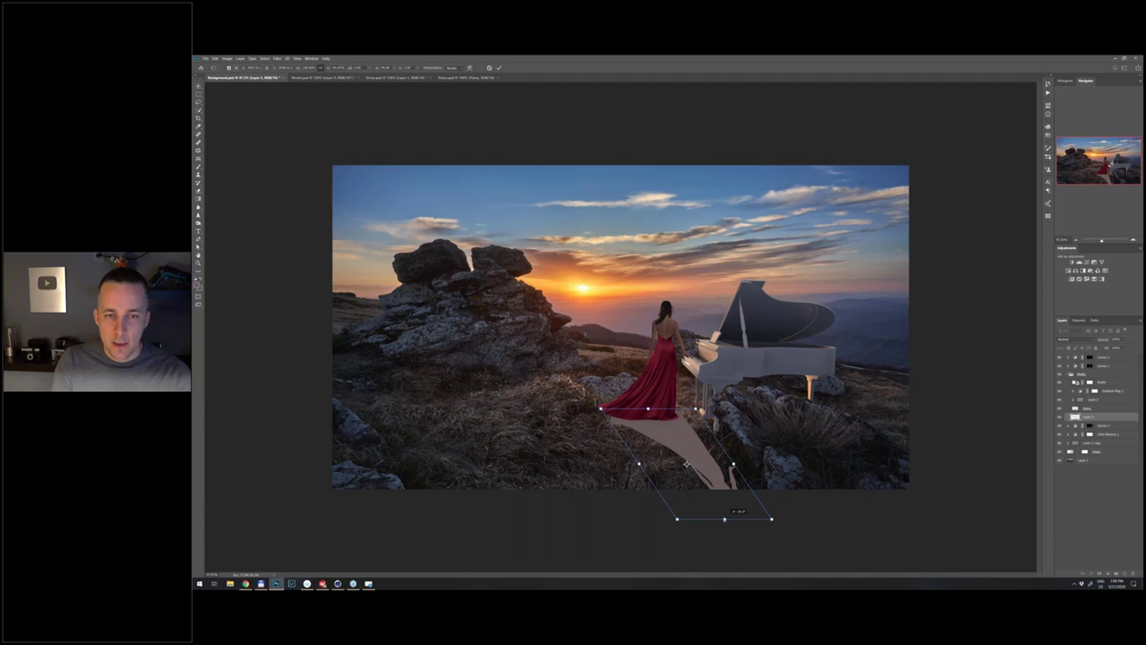
scroll(665, 441, "up", 3)
left_click_drag(544, 379, 523, 370)
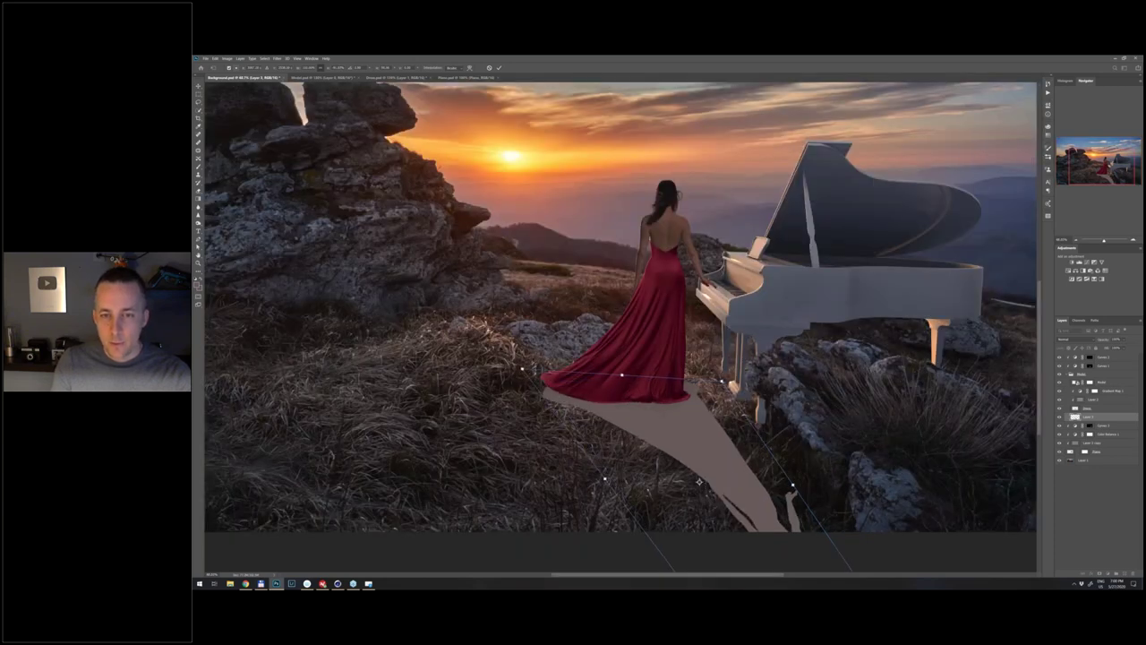
left_click_drag(723, 381, 714, 389)
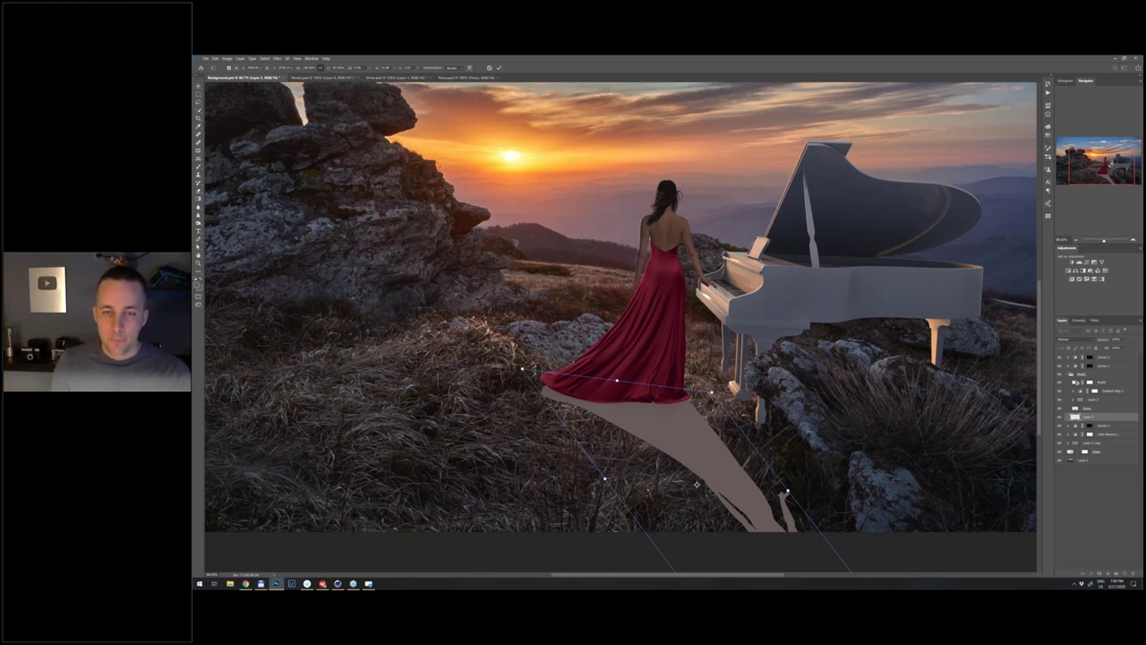
key("Return")
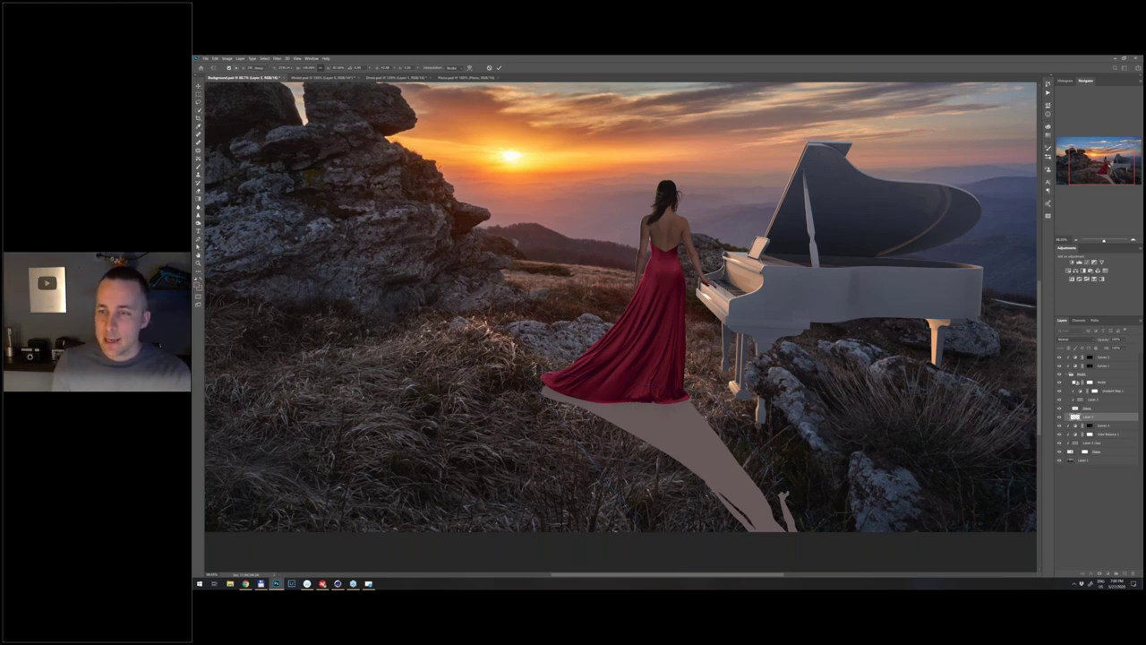
- Set the silhouette layer's blend mode to Multiply and soften its edges with a Gaussian Blur
key("ctrl+minus")
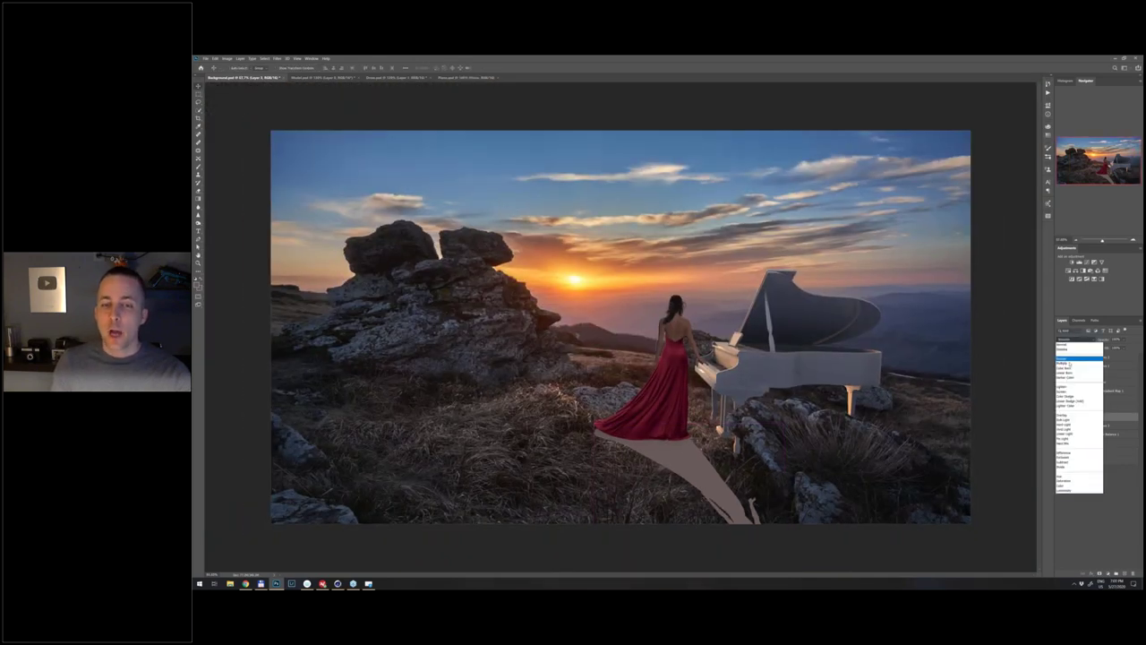
left_click(1068, 363)
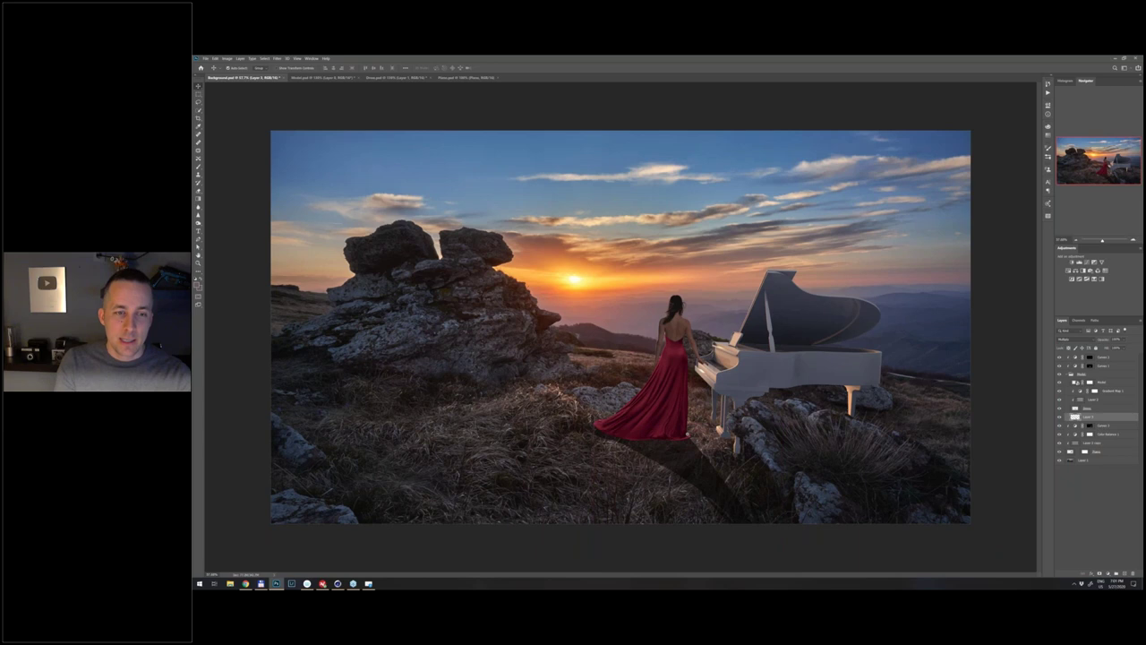
key("ctrl+plus")
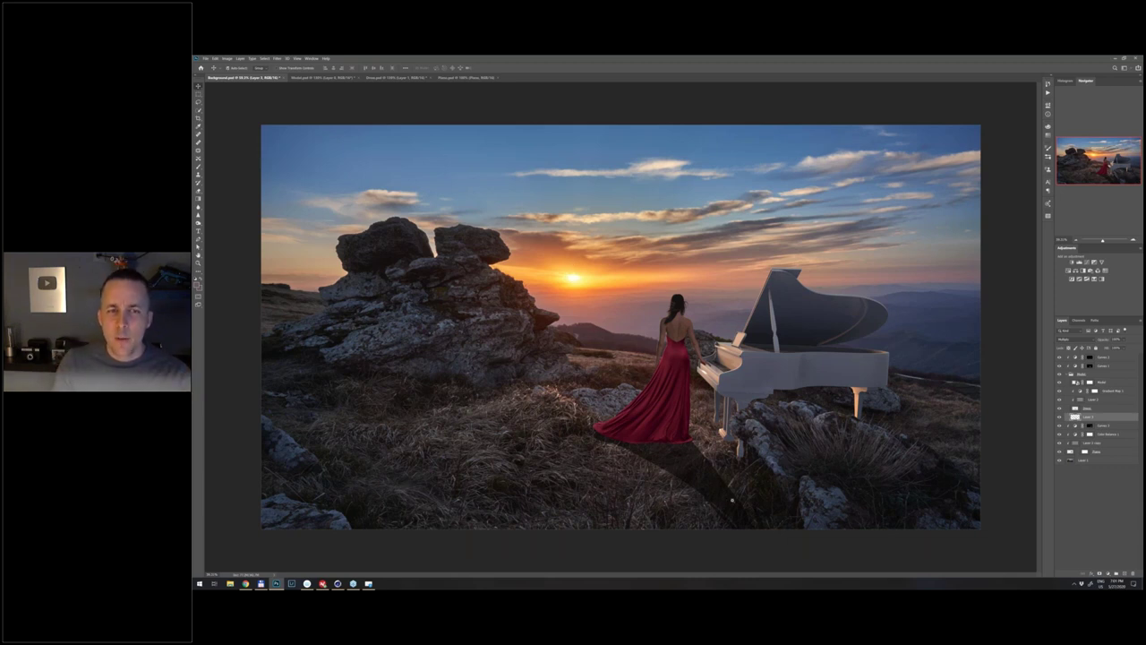
key("ctrl+plus")
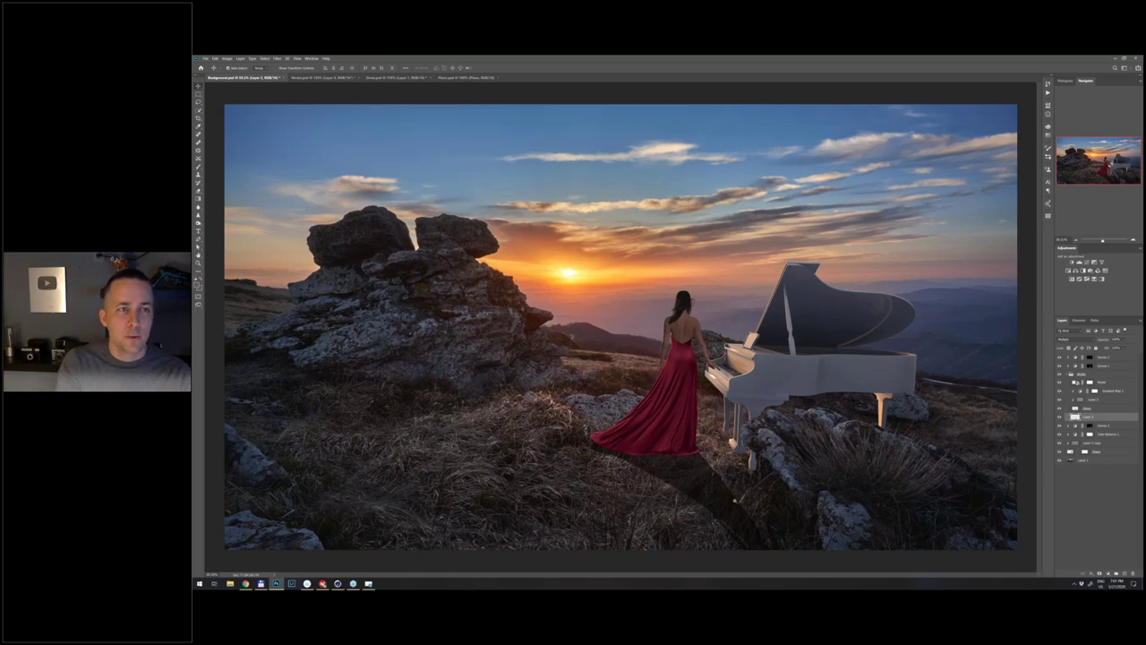
scroll(735, 501, "up", 3)
left_click_drag(722, 499, 703, 391)
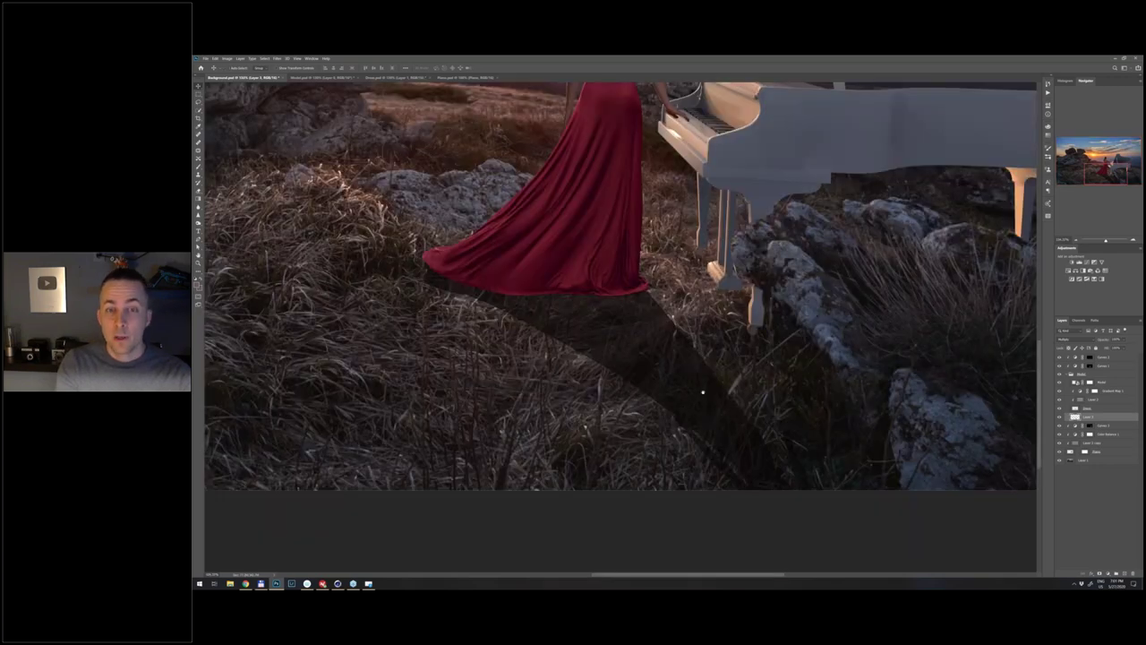
left_click(368, 147)
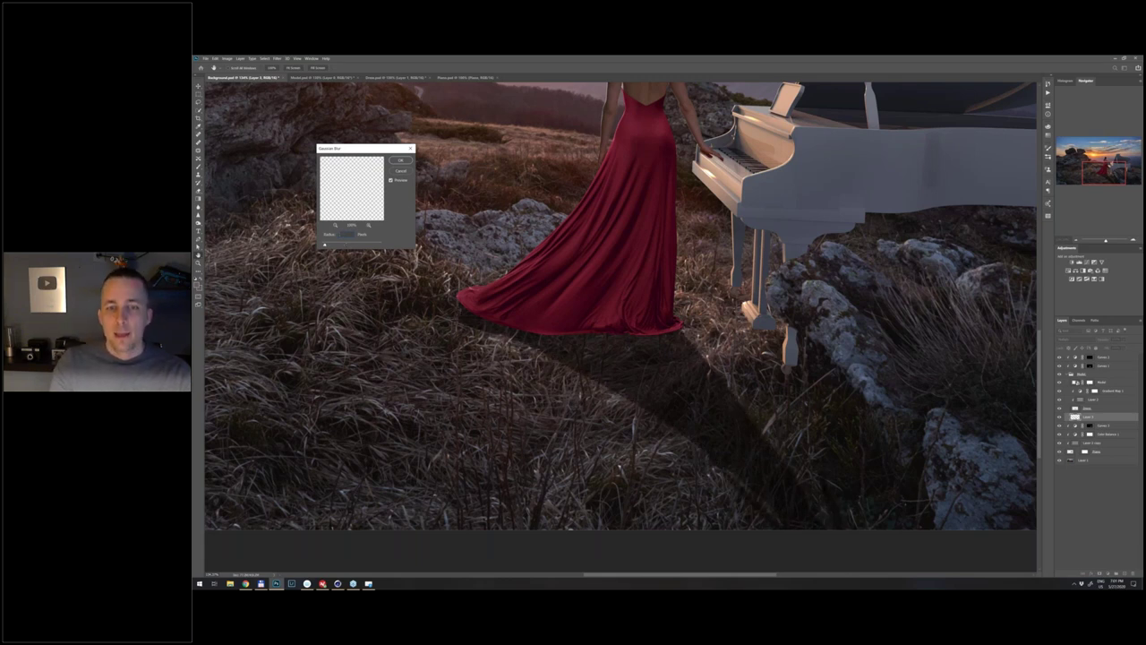
key("Return")
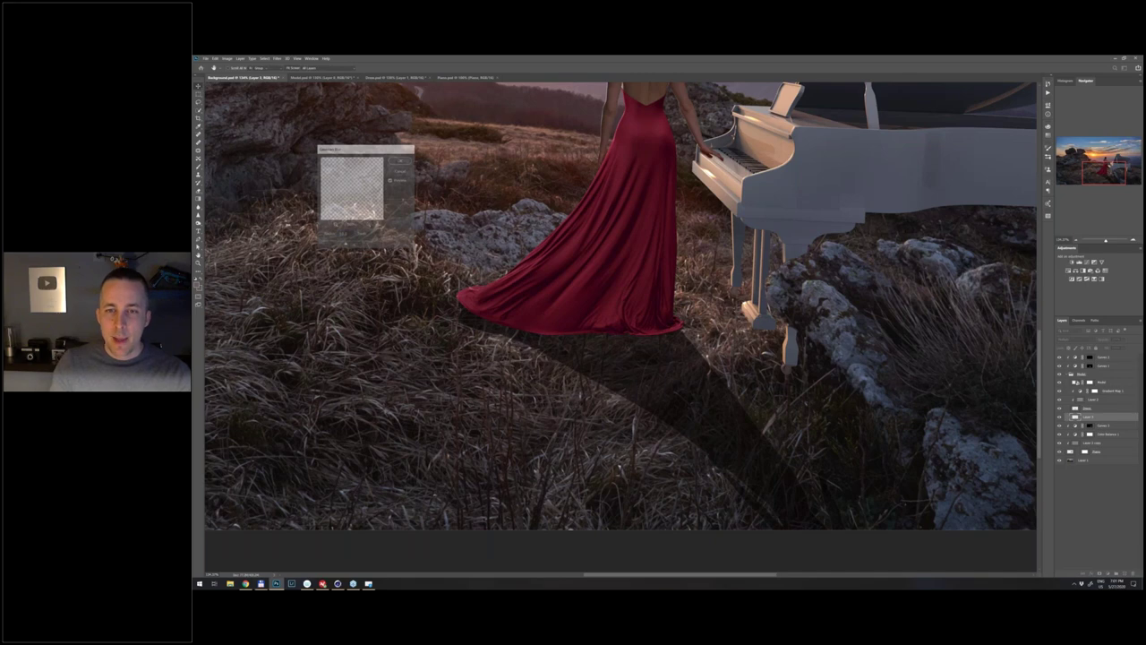
key("v")
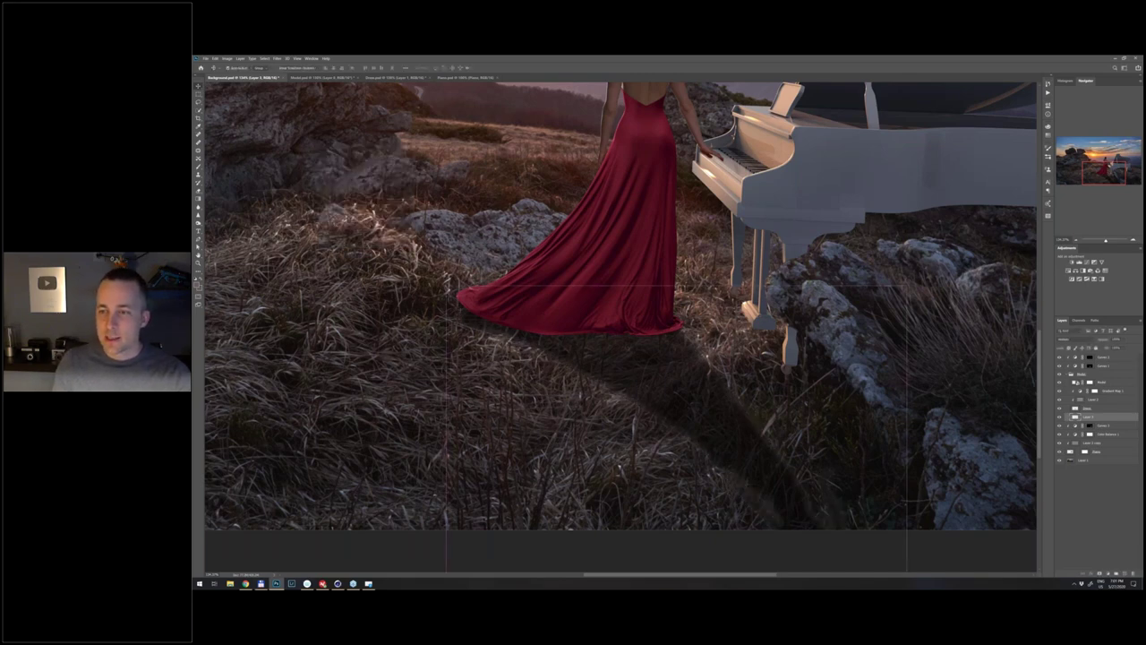
- Rename the silhouette layer as Shadow and move it out of the woman's layer group to just beneath it
left_click_drag(683, 498, 718, 498)
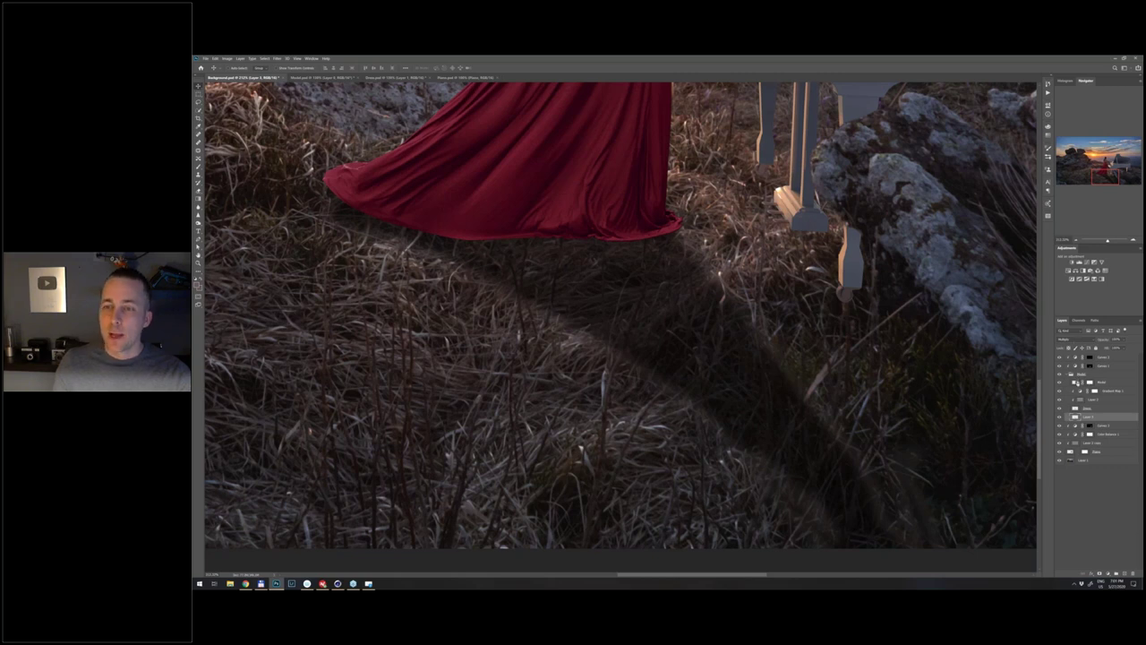
left_click(1077, 374)
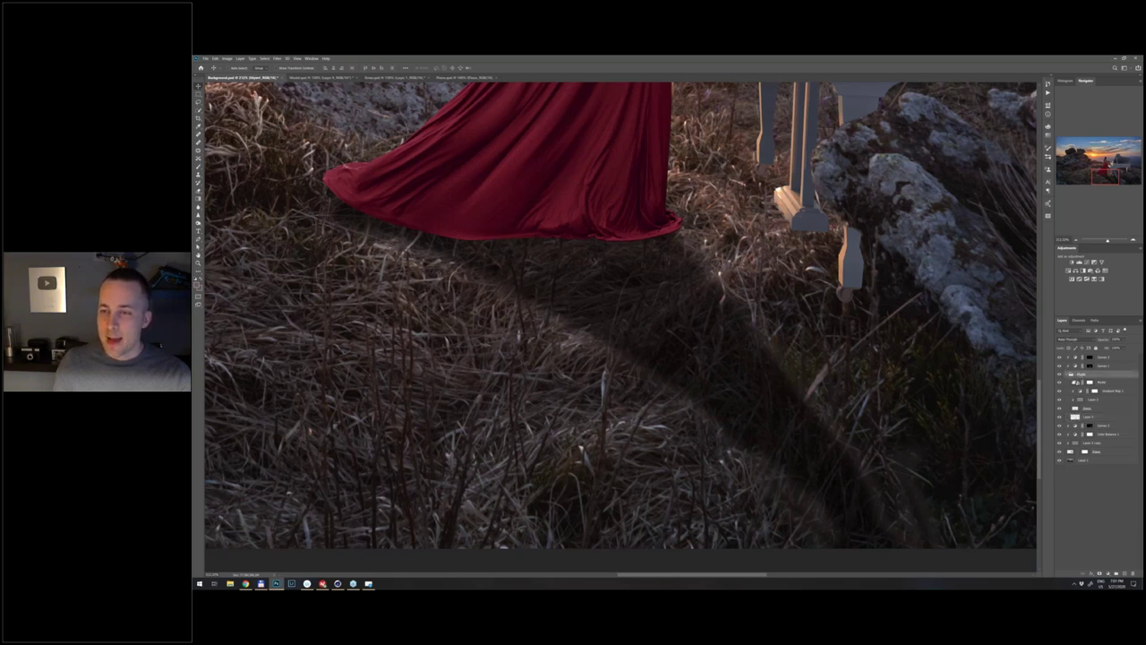
left_click(1085, 417)
double_click(1086, 417)
type("S")
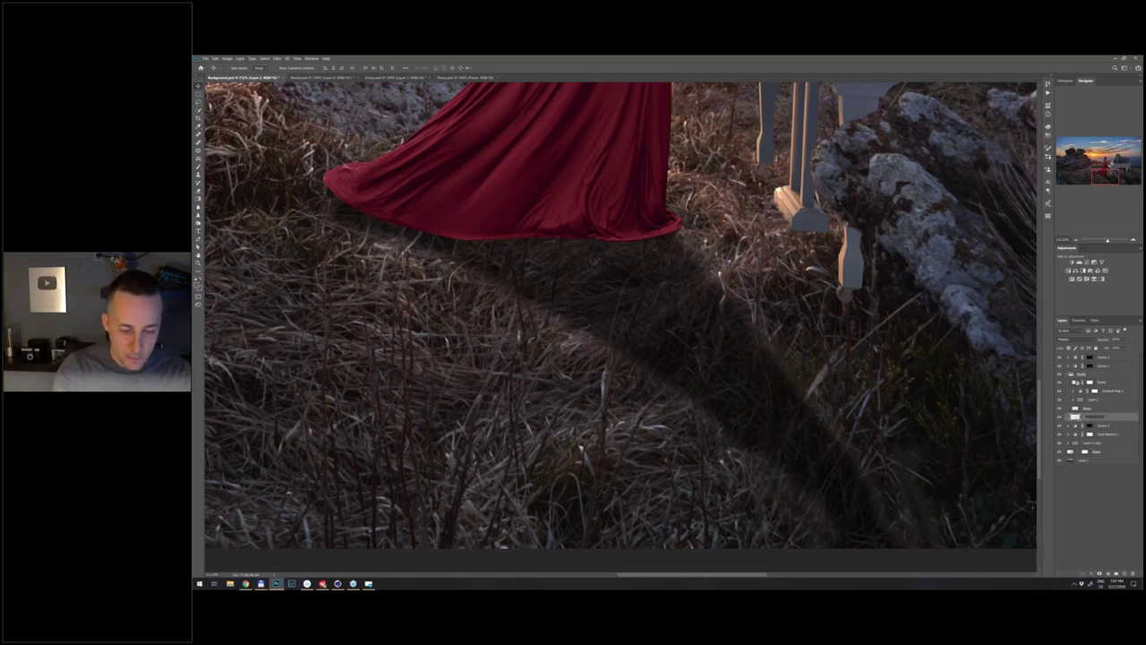
type("hadow")
key("Return")
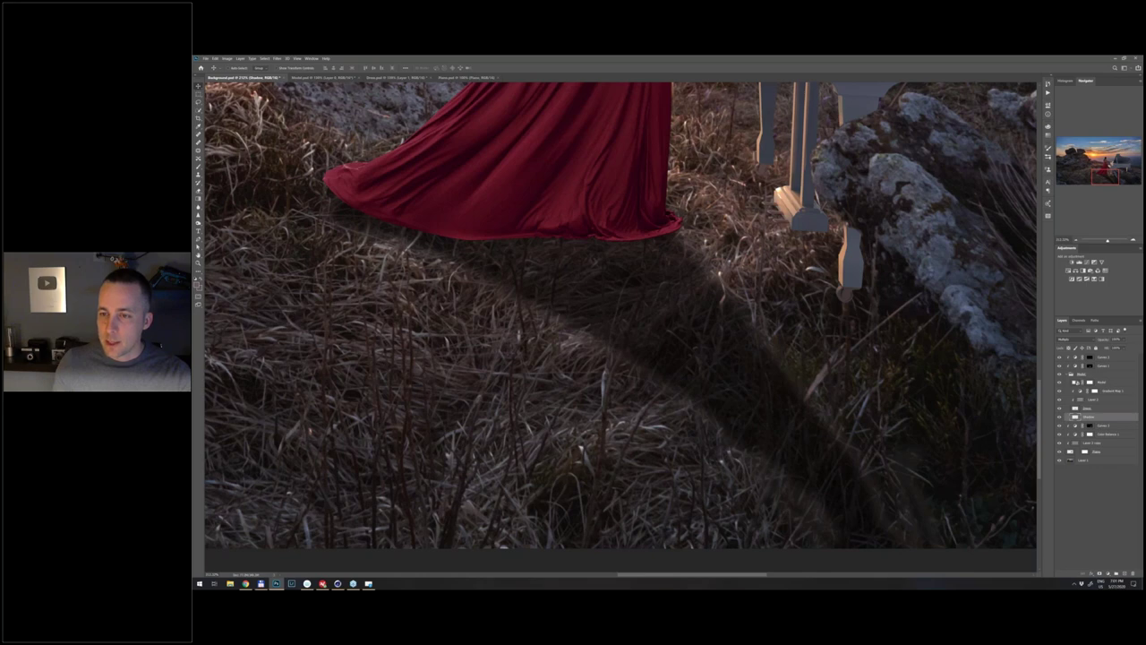
key("ctrl")
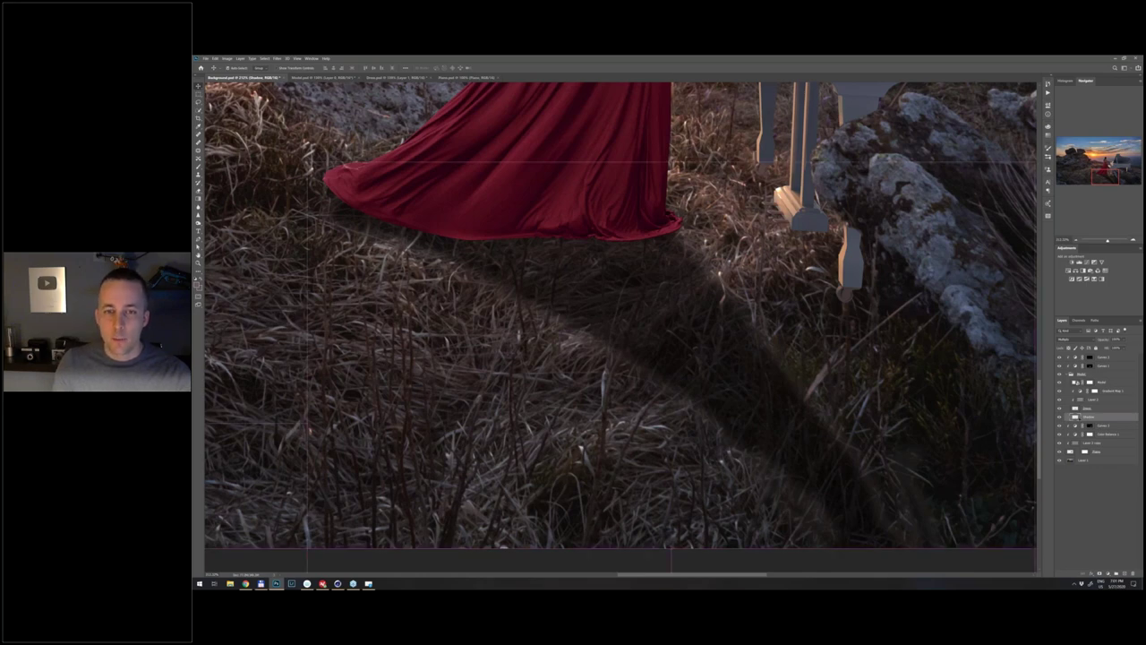
key("ctrl+[")
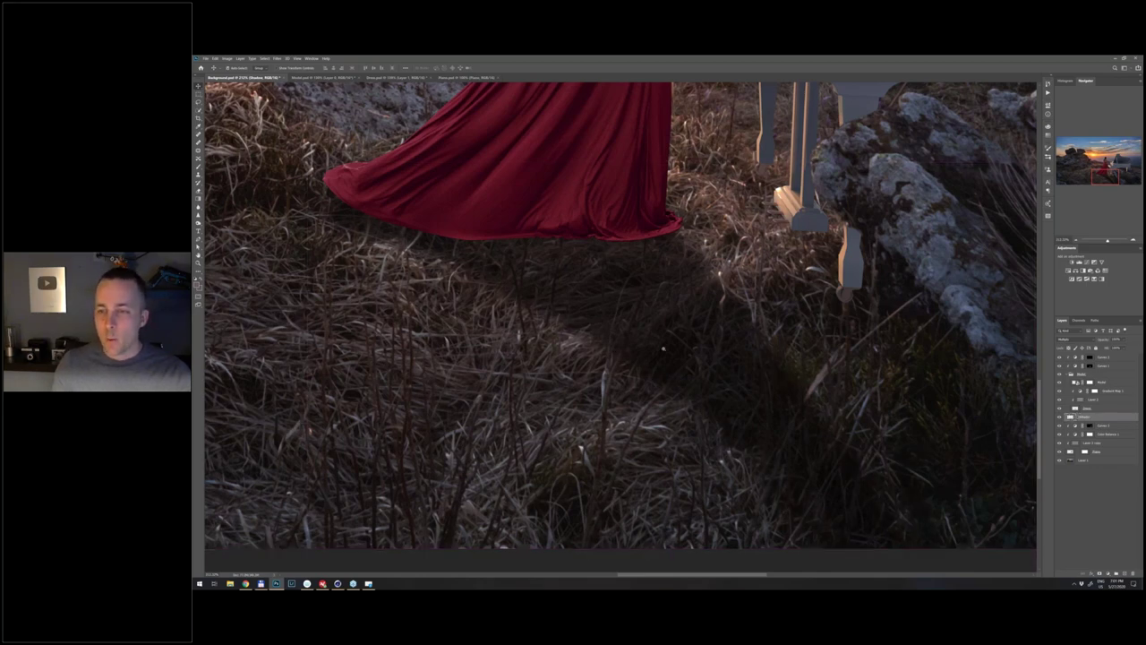
- Add a layer mask to the Shadow layer and activate the Gradient tool
key("ctrl+0")
left_click(1100, 572)
key("g")
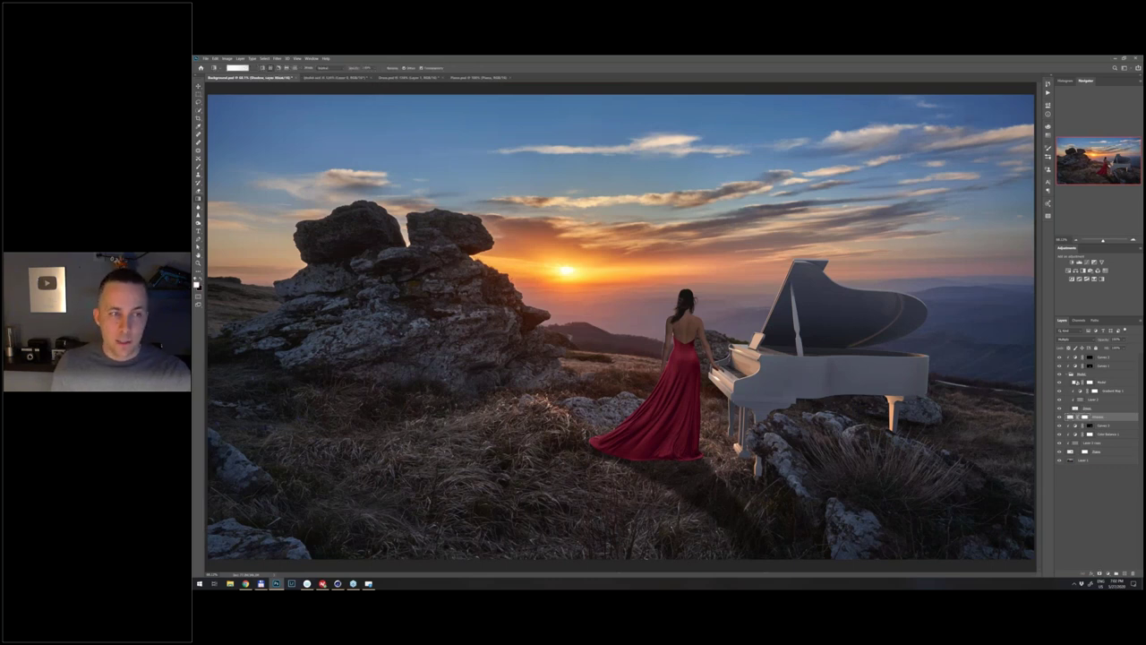
- Switch the foreground colour to black and choose the Foreground to Transparent preset for the gradient
scroll(620, 327, "down", 2)
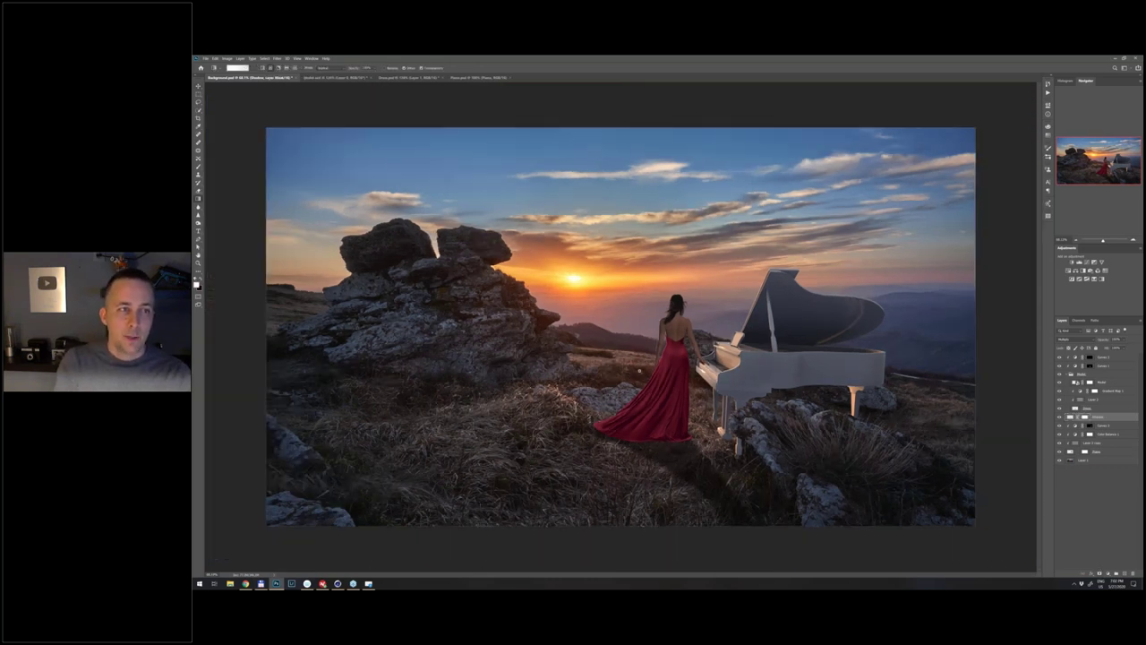
key("g")
left_click(235, 68)
left_click(403, 196)
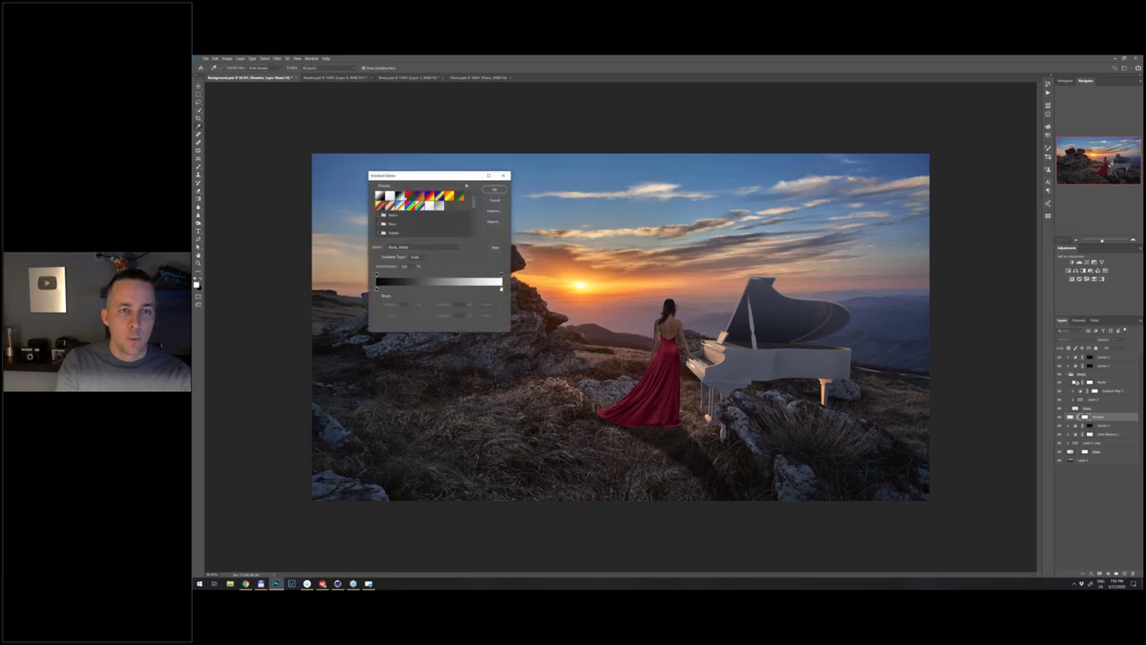
left_click(379, 197)
left_click(400, 196)
left_click(390, 196)
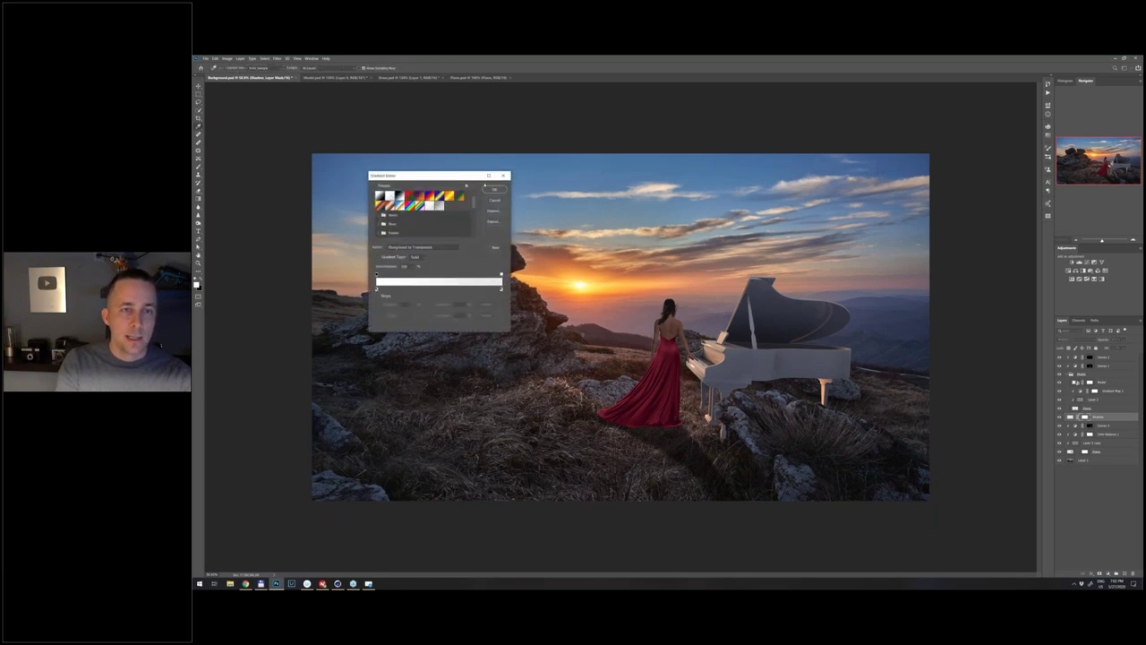
left_click(491, 201)
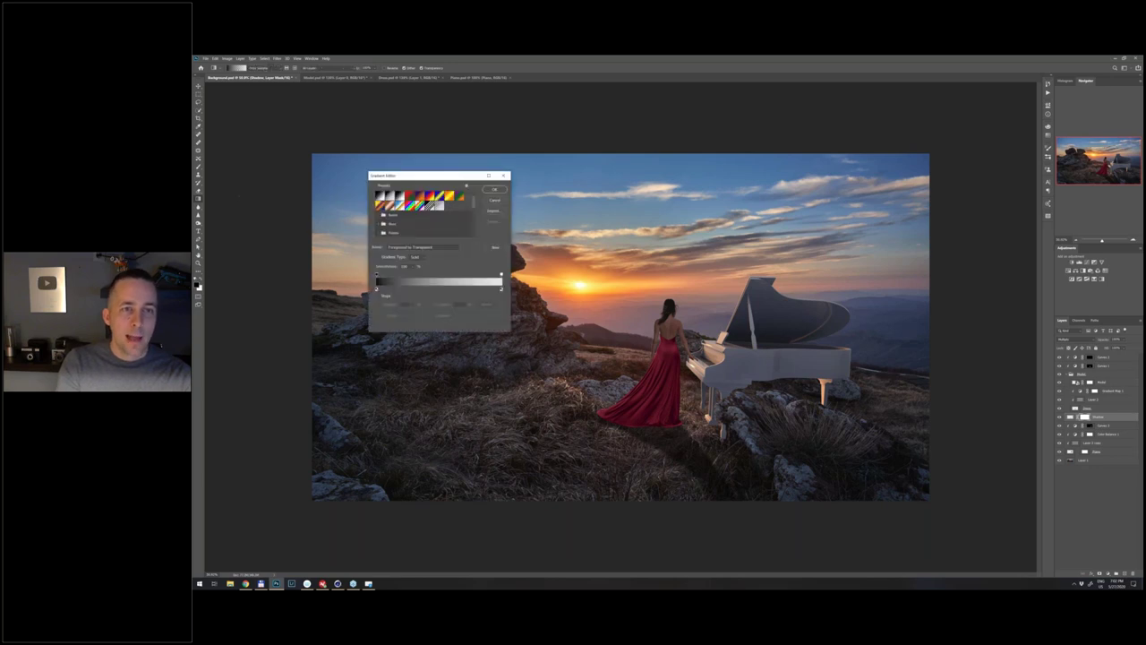
left_click(494, 191)
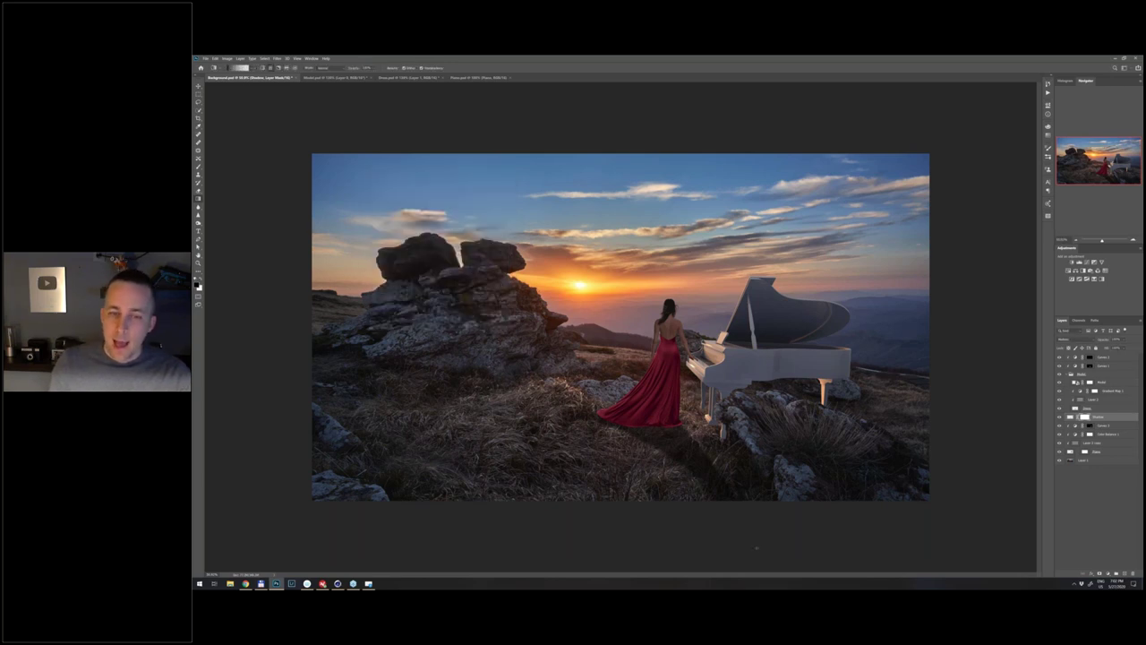
- Fade the far end of the shadow with a gradient drawn on its mask toward the dress, undoing unwanted trial changes
left_click_drag(751, 549, 669, 411)
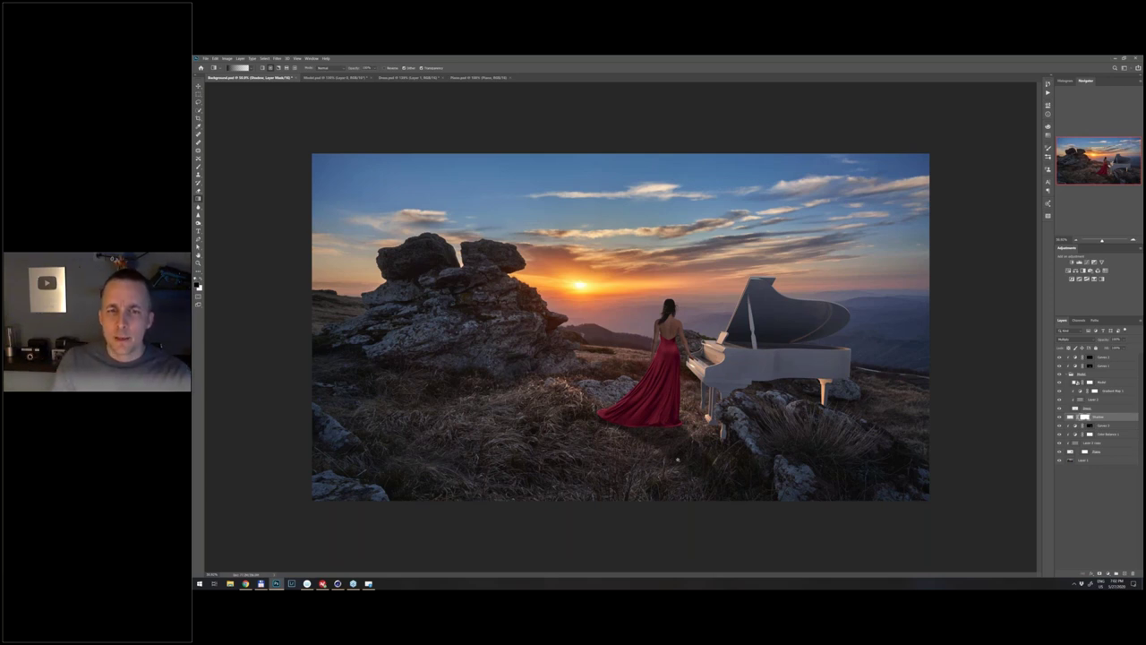
scroll(678, 460, "up", 1)
scroll(680, 461, "up", 1)
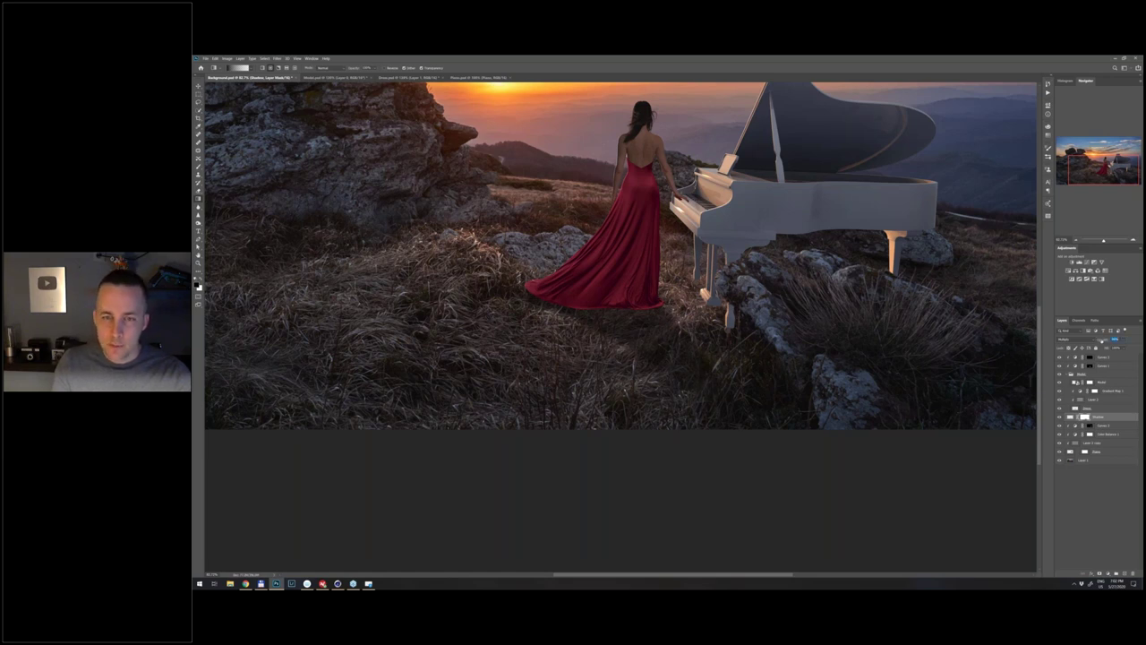
key("ctrl+z")
key("ctrl+z")
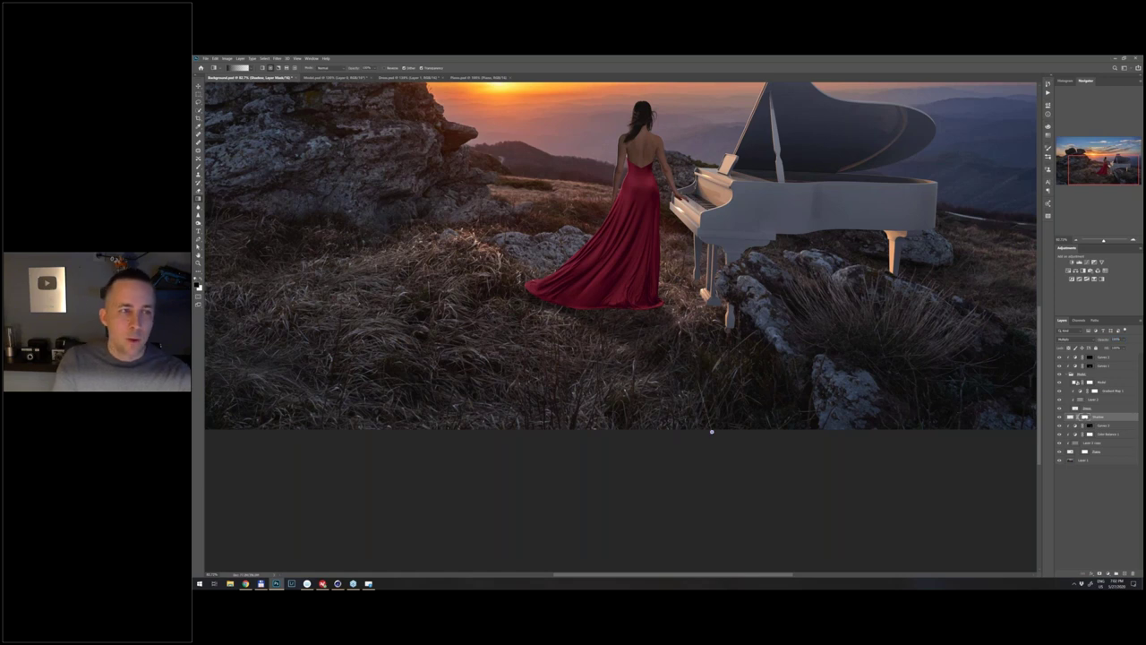
- Activate the Smudge tool on the Shadow layer's own pixels and examine the cast shadow below the dress up close and in the whole composition
left_click(198, 207)
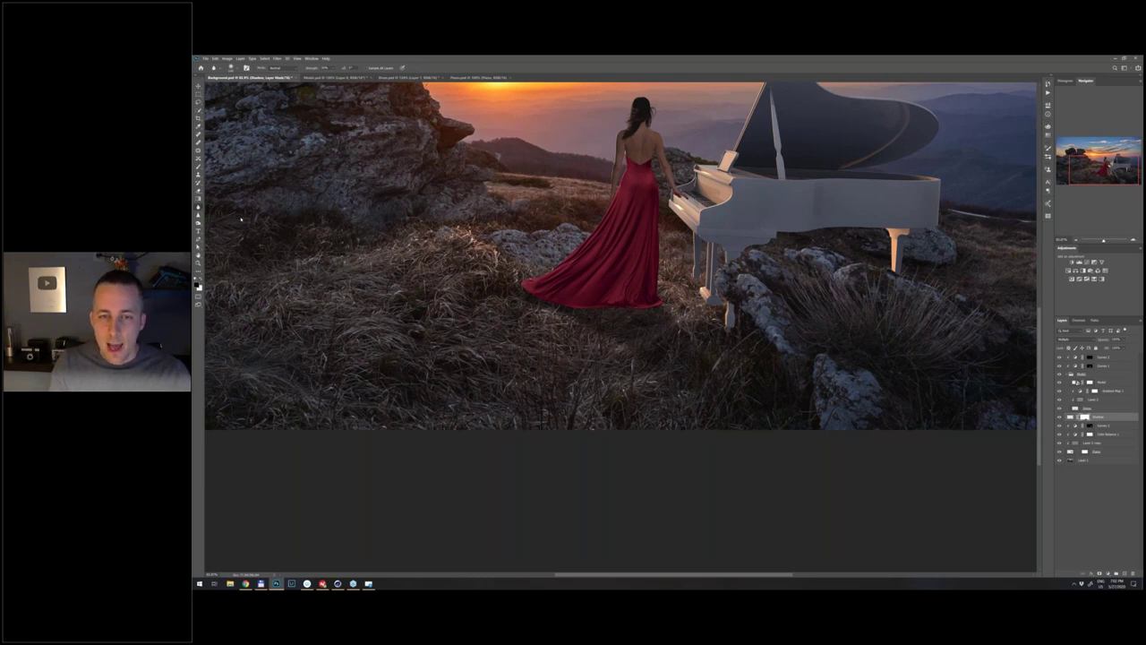
key("shift+r")
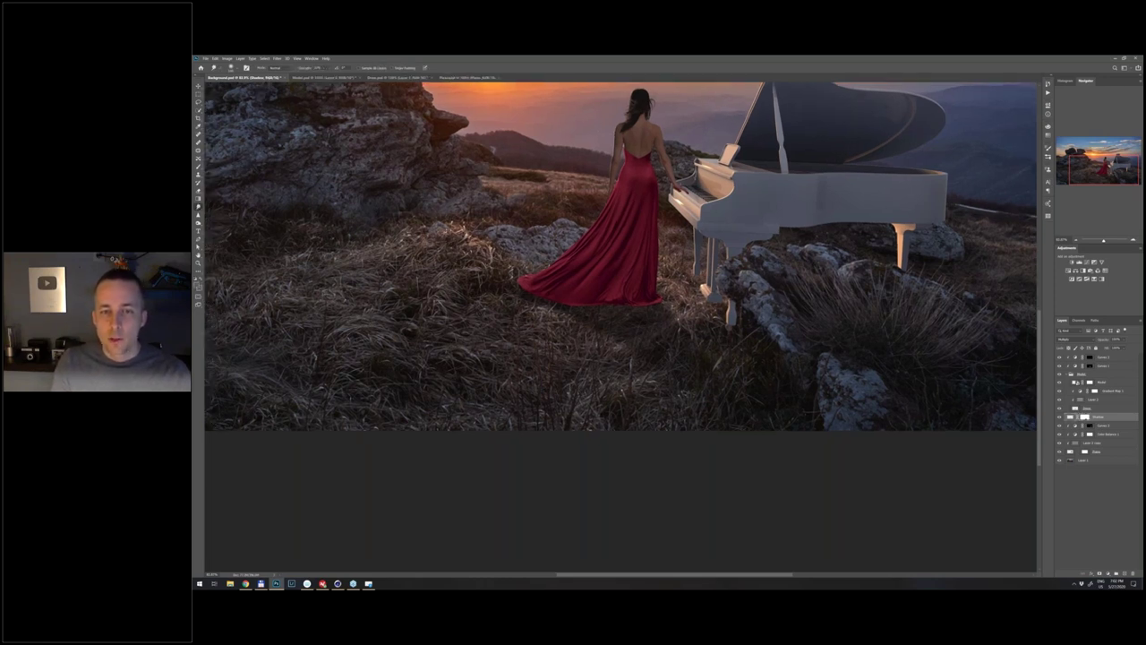
scroll(687, 397, "up", 6)
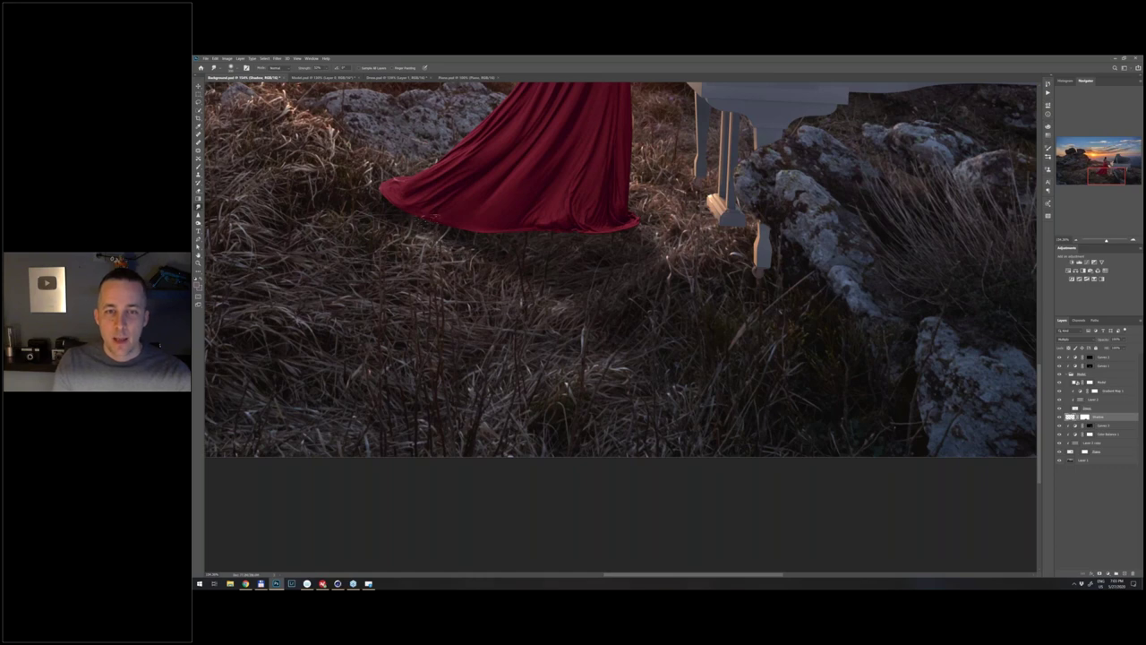
scroll(625, 309, "down", 5)
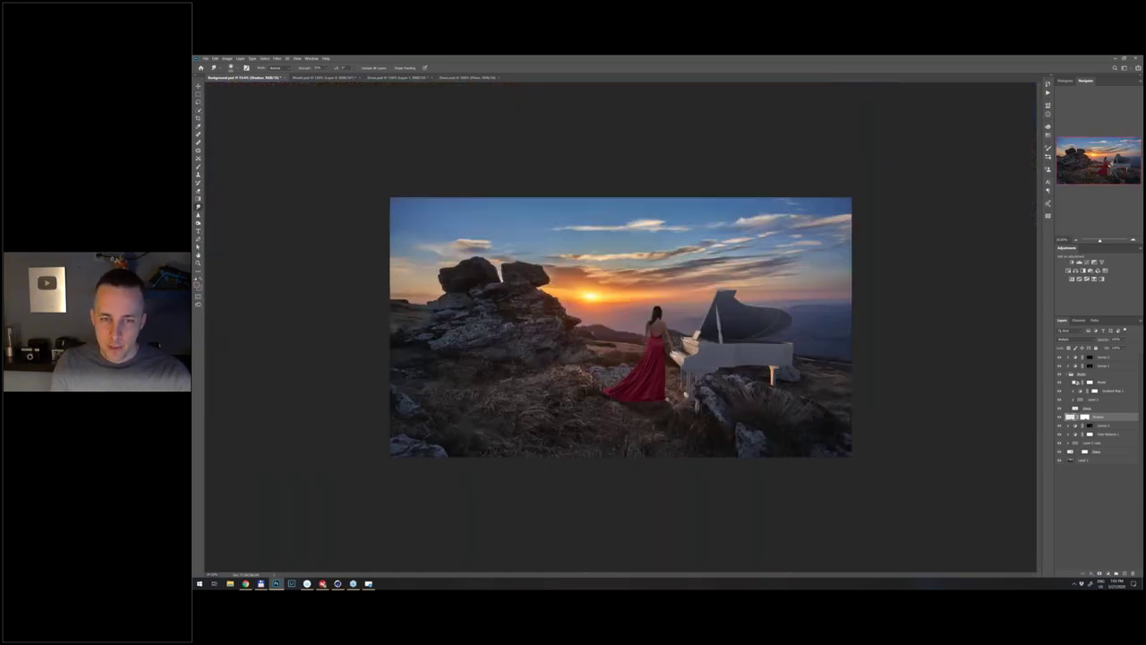
scroll(671, 452, "up", 3)
scroll(670, 452, "up", 2)
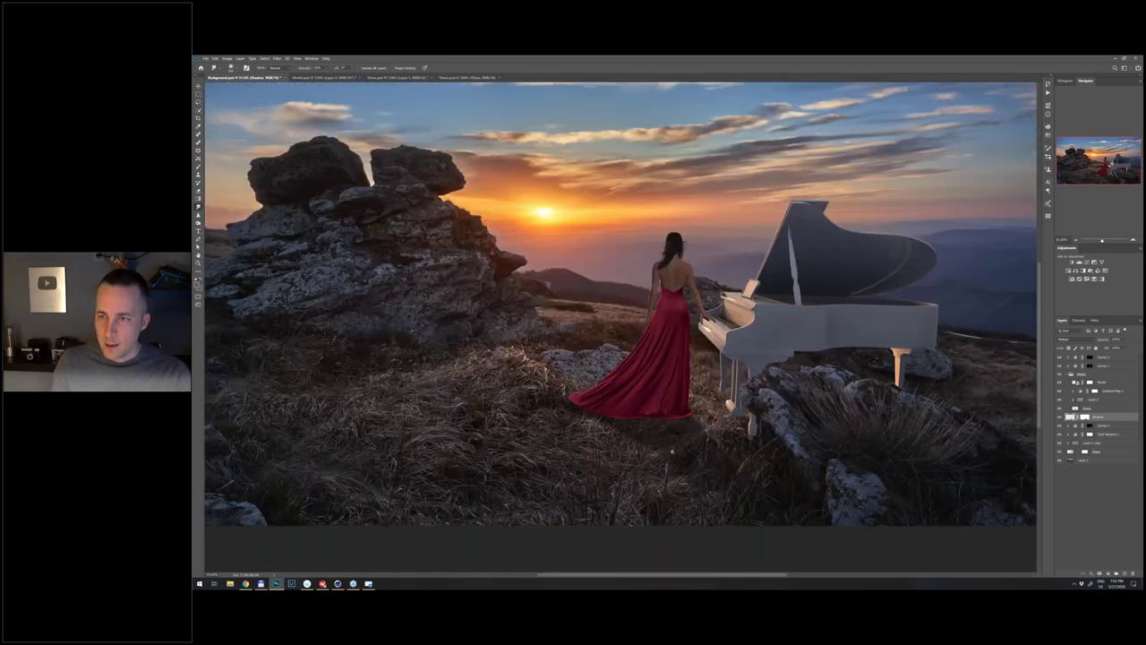
scroll(670, 452, "up", 1)
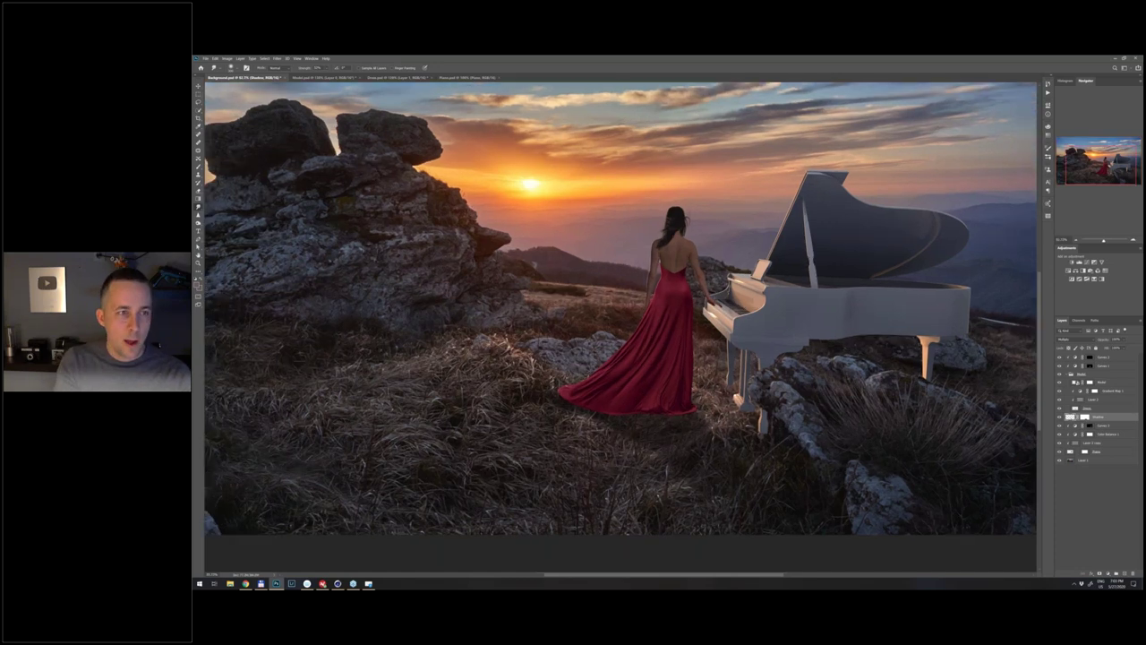
- Refine the shadow's fade with another gradient on the Shadow layer's mask in the grass below the dress
key("g")
left_click(1085, 417)
left_click_drag(689, 451, 689, 564)
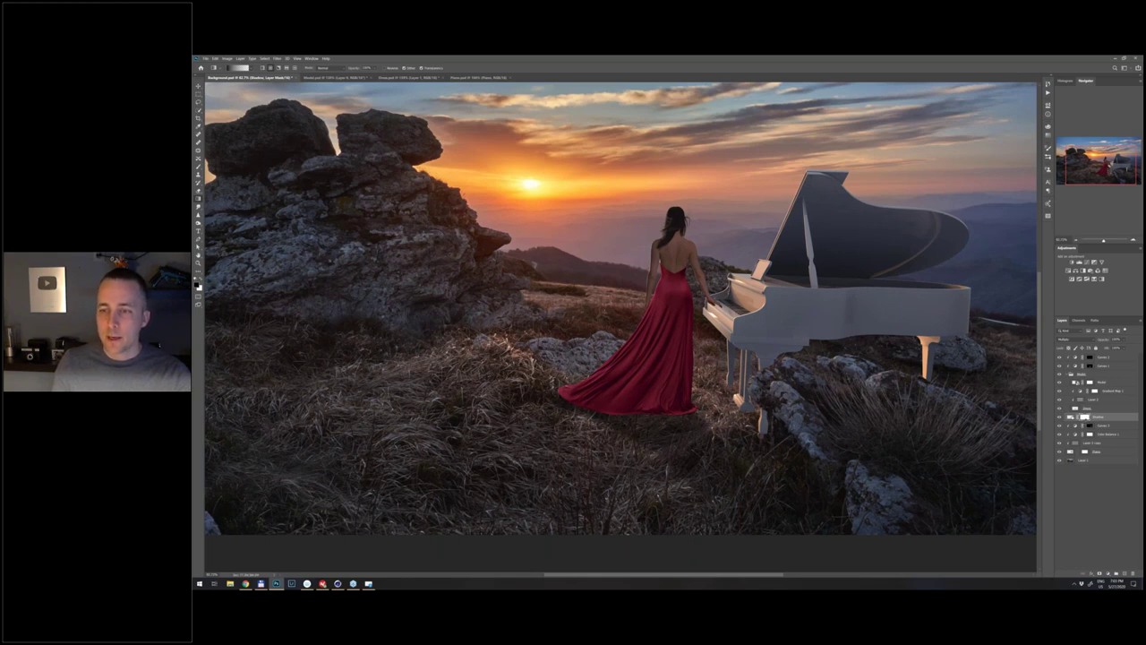
- Switch to the Brush tool with the Soft Round preset for work on the shadow
key("b")
right_click(448, 255)
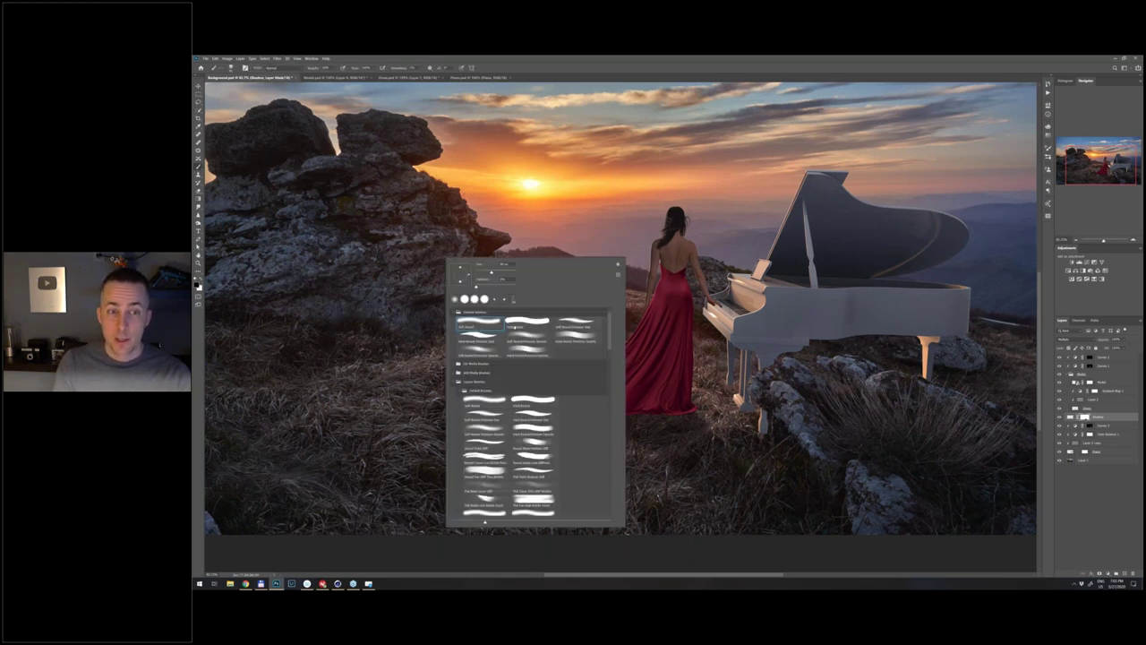
left_click(532, 67)
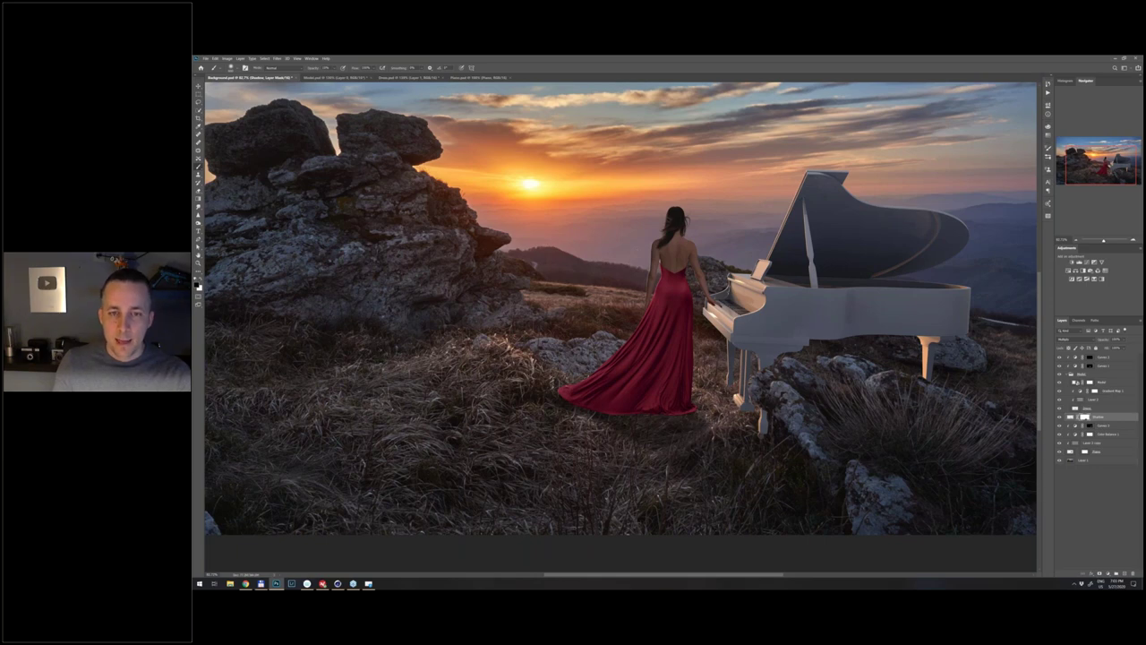
scroll(670, 457, "down", 1)
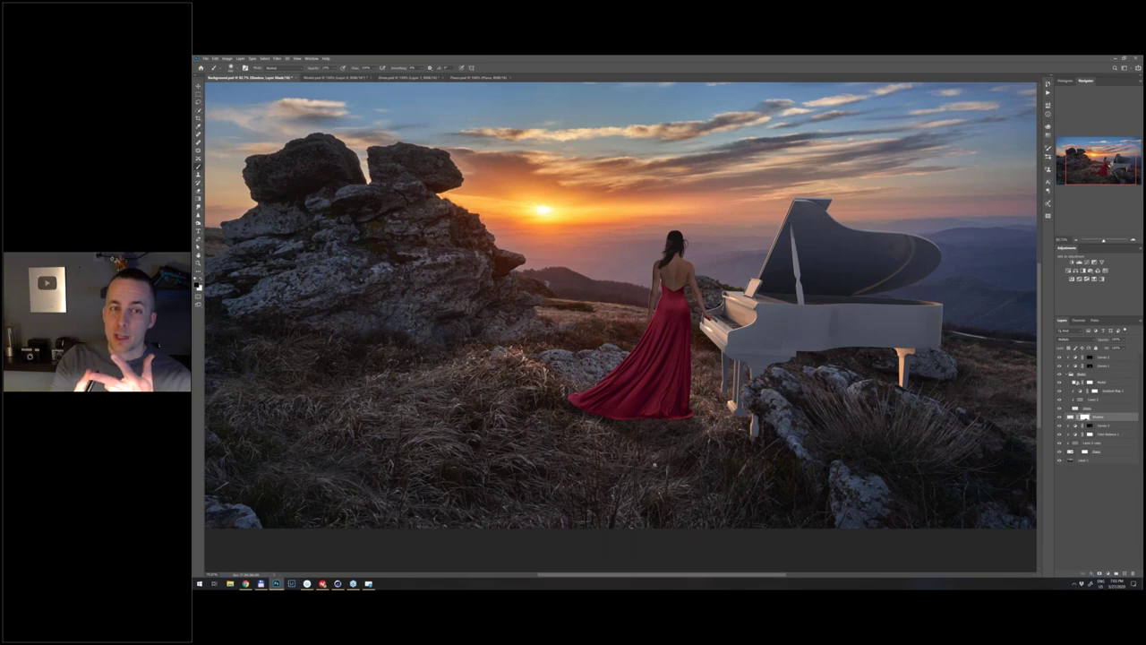
- Add a Multiply layer above the Shadow layer and darken the grass along the dress hem with a much smaller soft brush
scroll(654, 464, "up", 3)
key("ctrl+shift+alt+n")
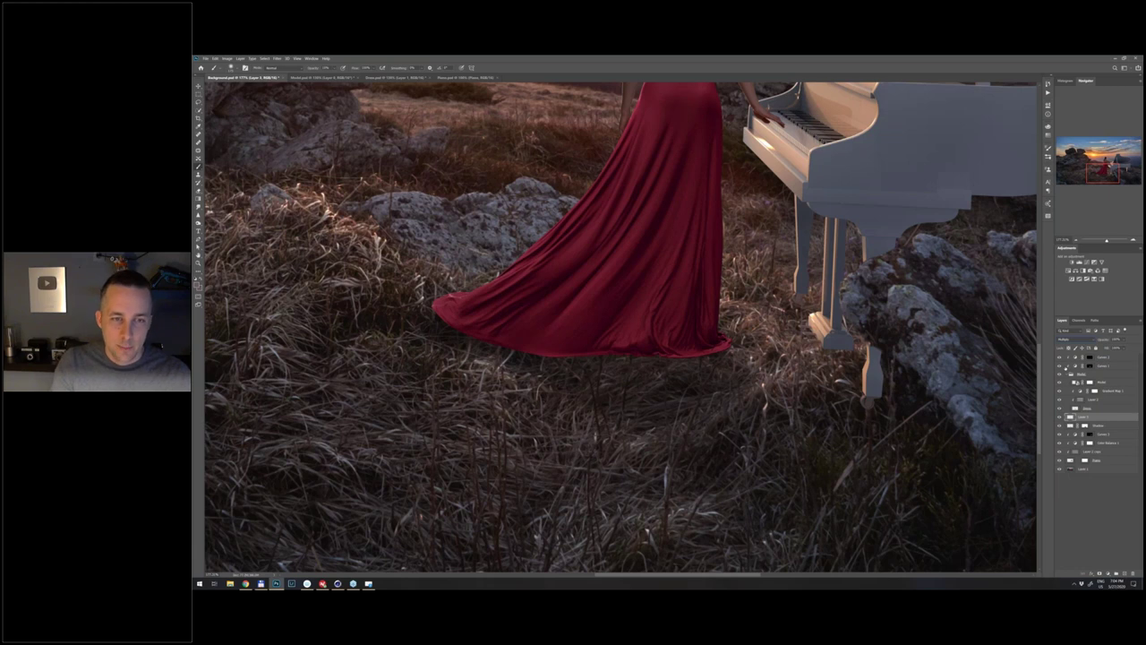
key("[")
key("[")
key("[")
key("[")
key("[")
key("[")
key("[")
key("[")
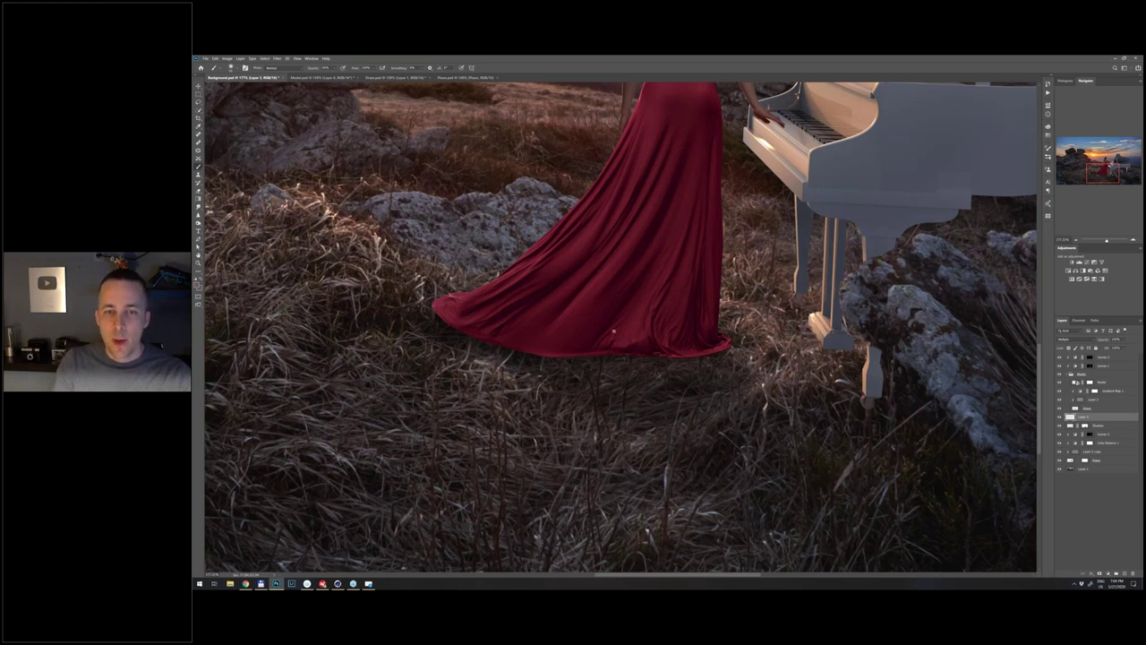
scroll(613, 332, "down", 2)
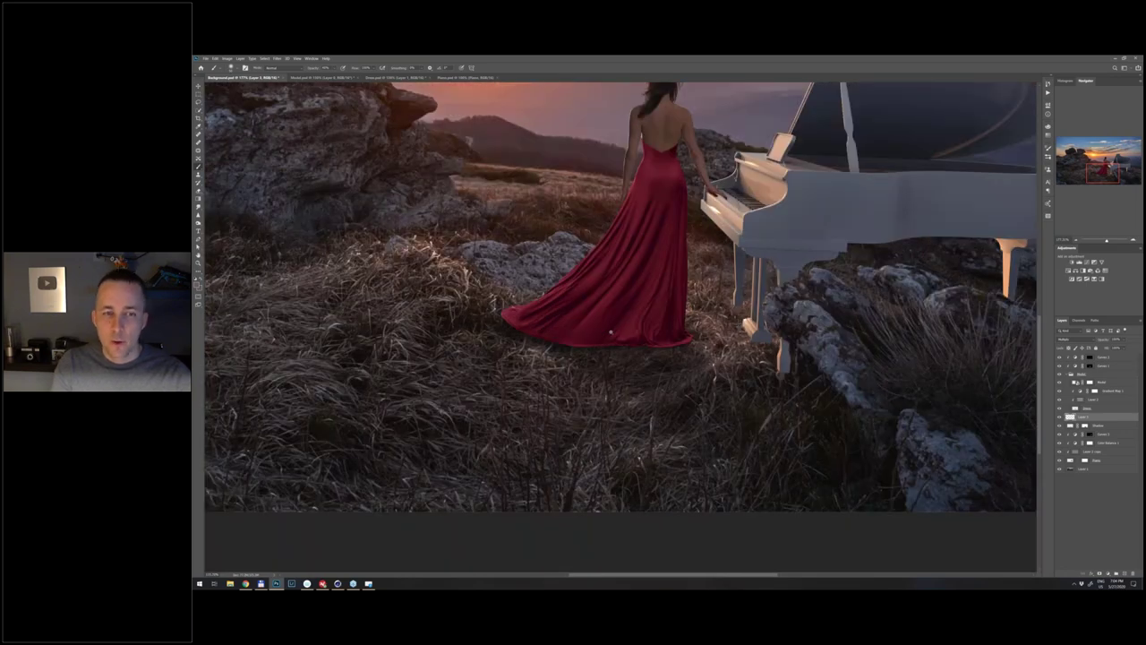
scroll(611, 334, "up", 2)
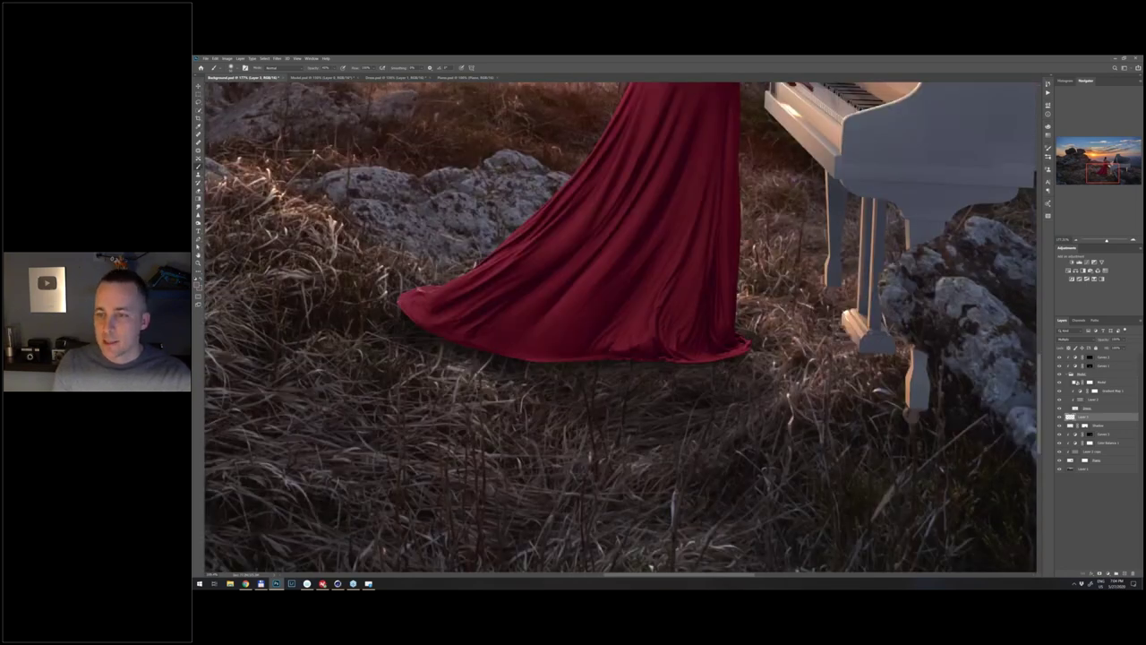
scroll(627, 359, "up", 1)
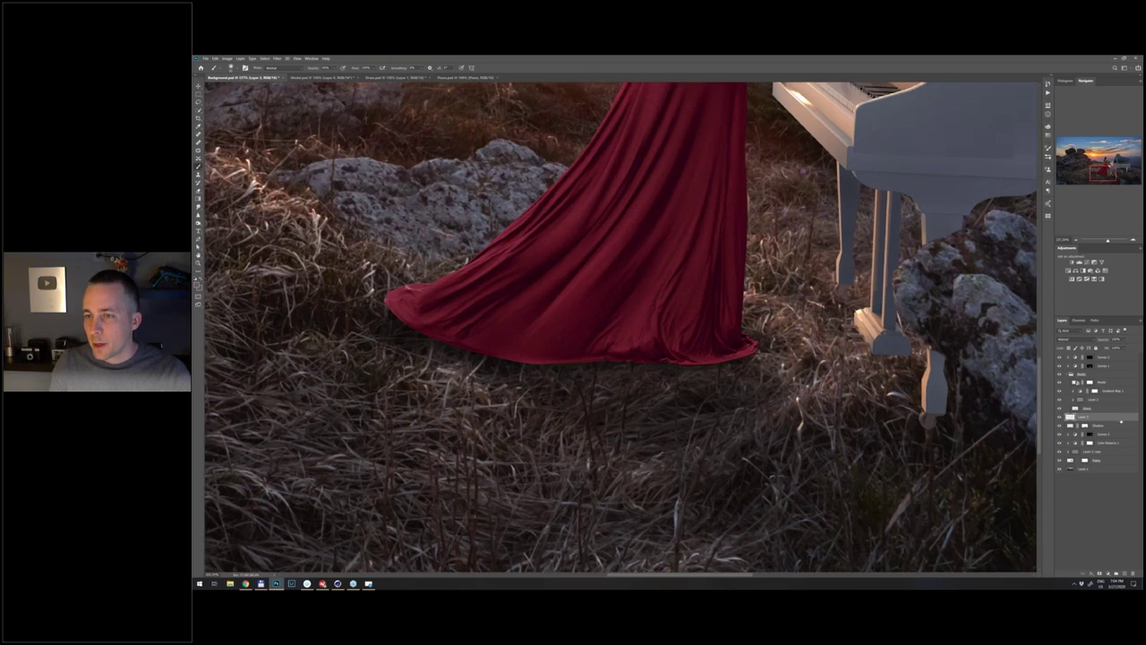
- Give the new contact-shadow layer a short name and collapse the woman's layer group
left_click(1111, 357)
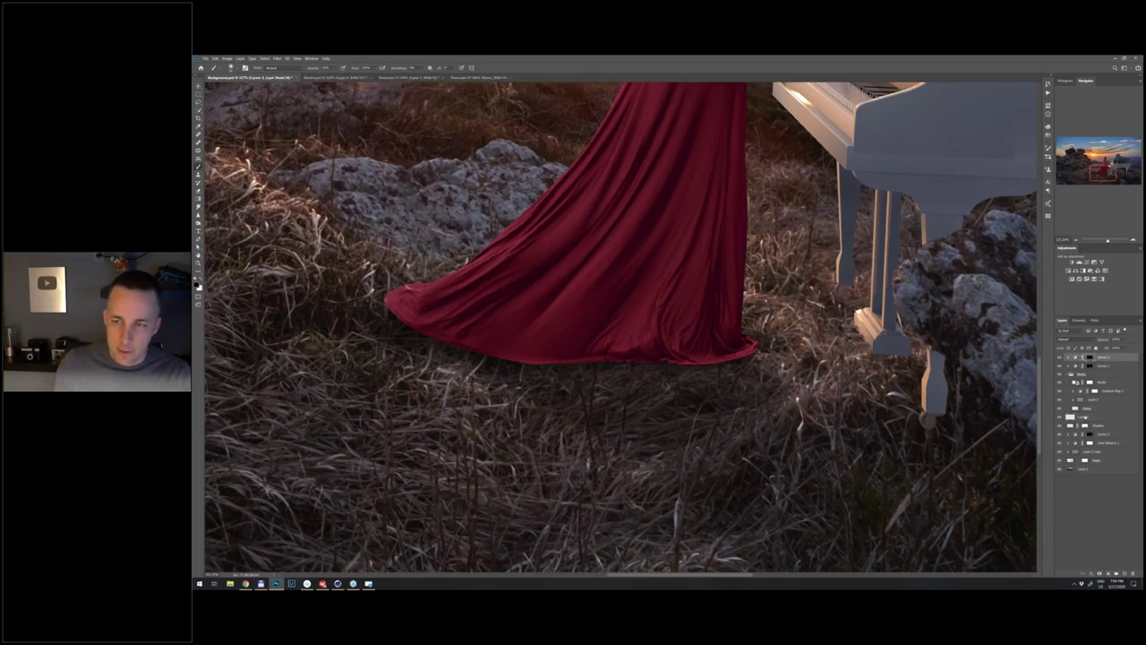
double_click(1086, 417)
type("S")
key("Return")
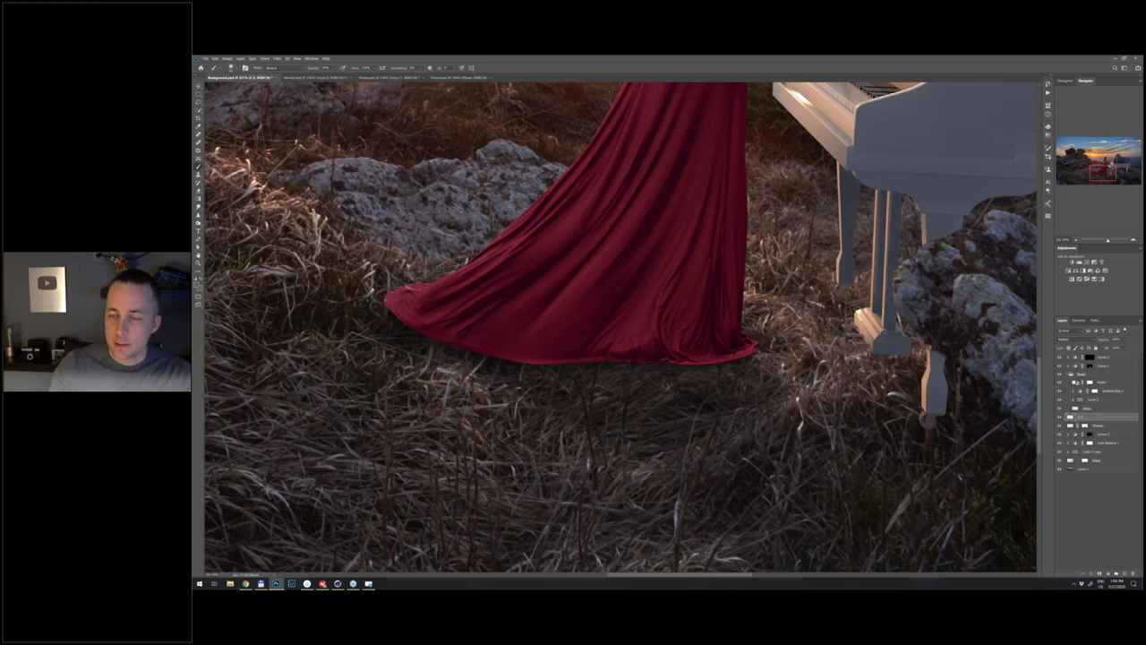
left_click(1067, 374)
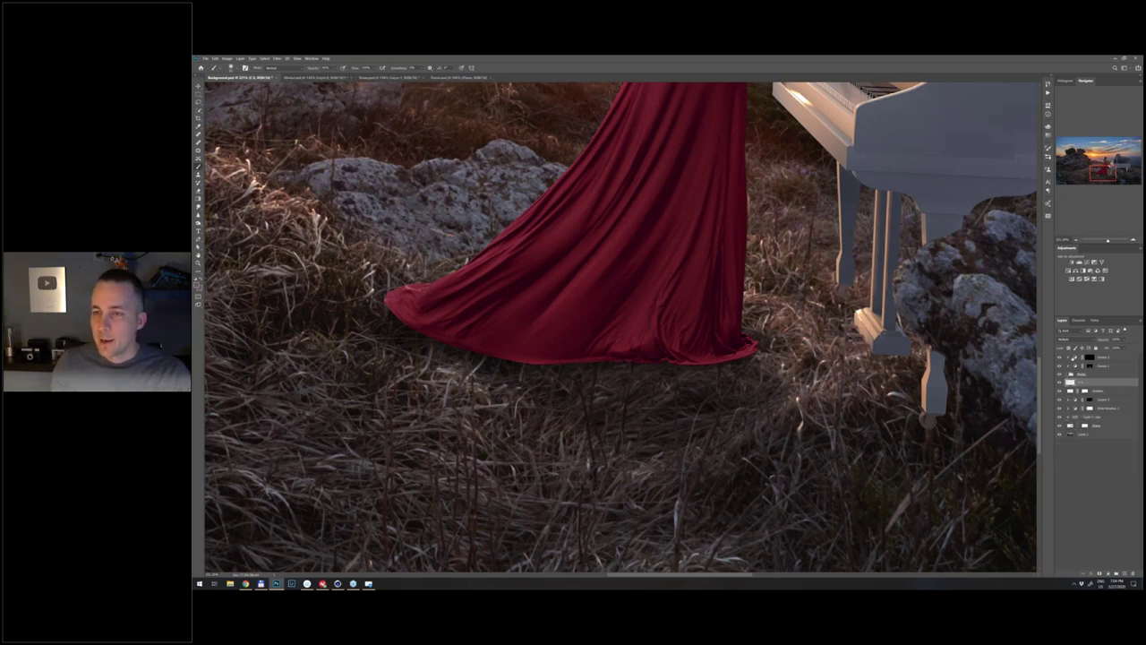
- Add a new layer above the topmost Curves adjustment and name it Grass
left_click(1103, 357)
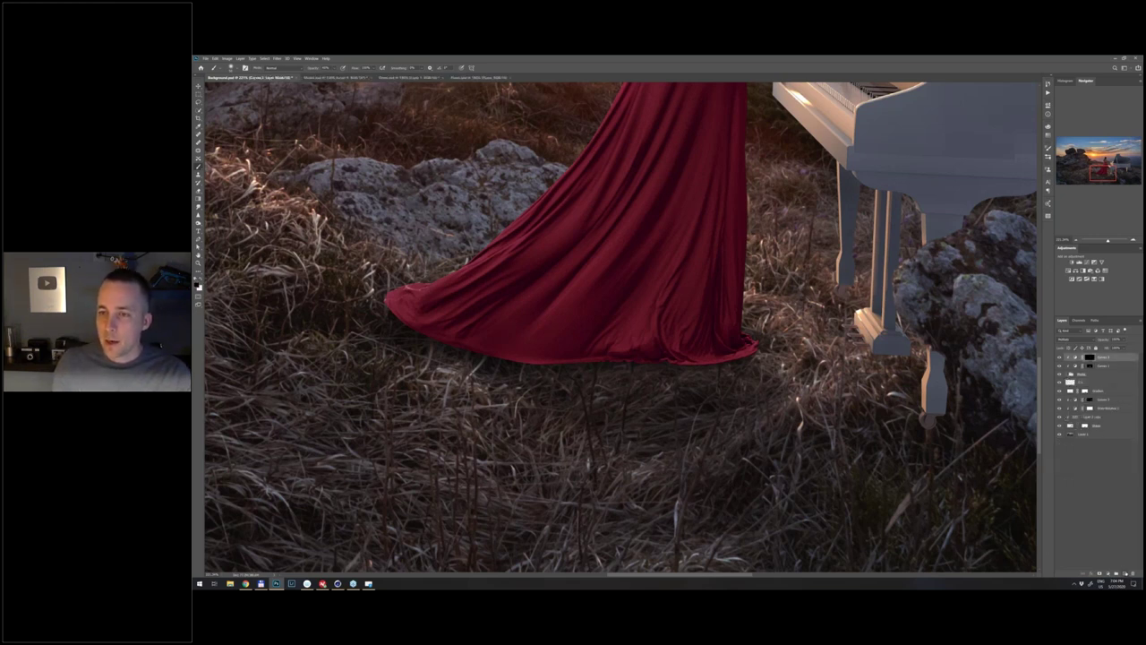
left_click(1126, 573)
double_click(1083, 357)
type("Grass")
key("Return")
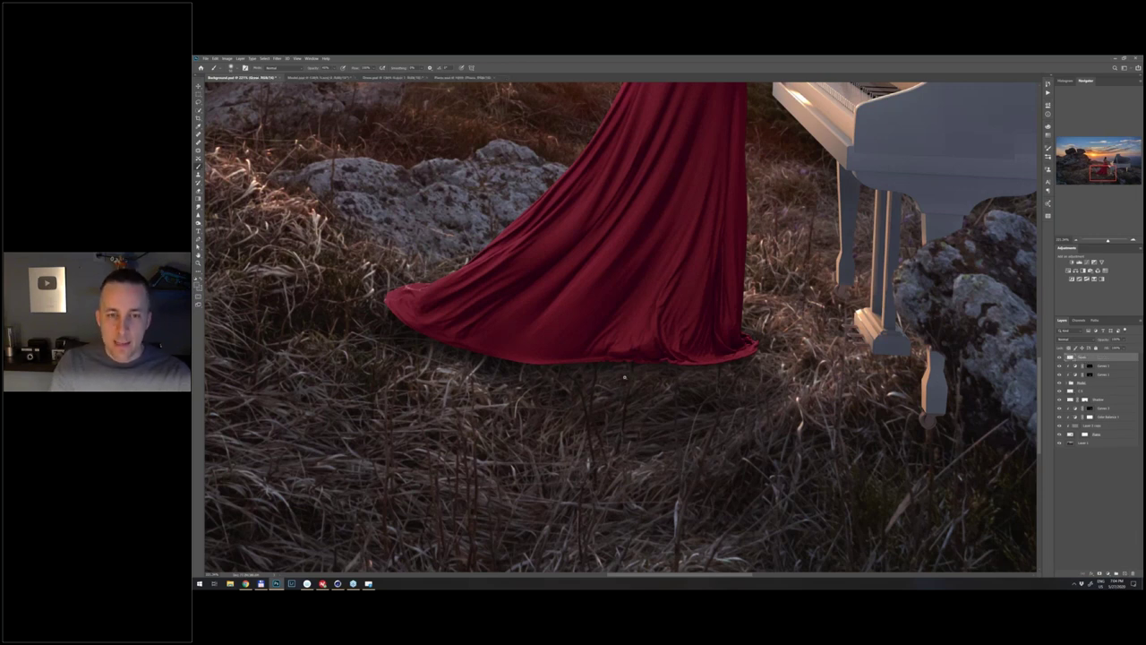
- Choose the Dune Grass brush from the legacy default brushes after comparing it with the Grass brush
scroll(624, 378, "down", 1)
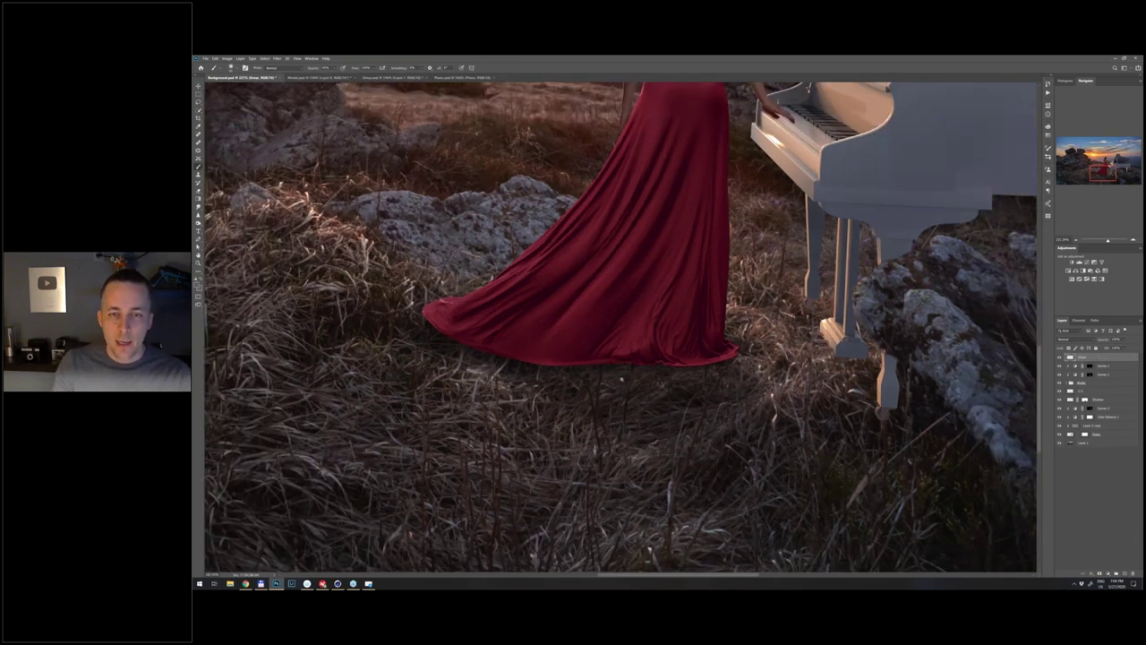
scroll(620, 380, "down", 1)
right_click(621, 380)
scroll(632, 439, "down", 1)
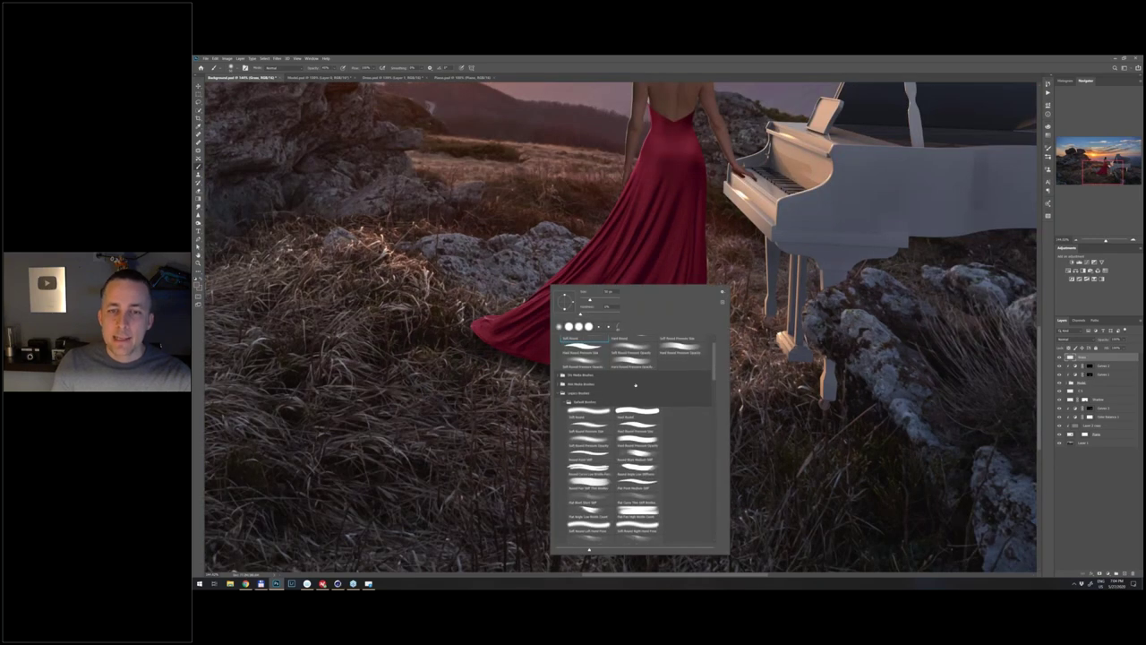
left_click_drag(715, 363, 716, 427)
scroll(715, 428, "down", 1)
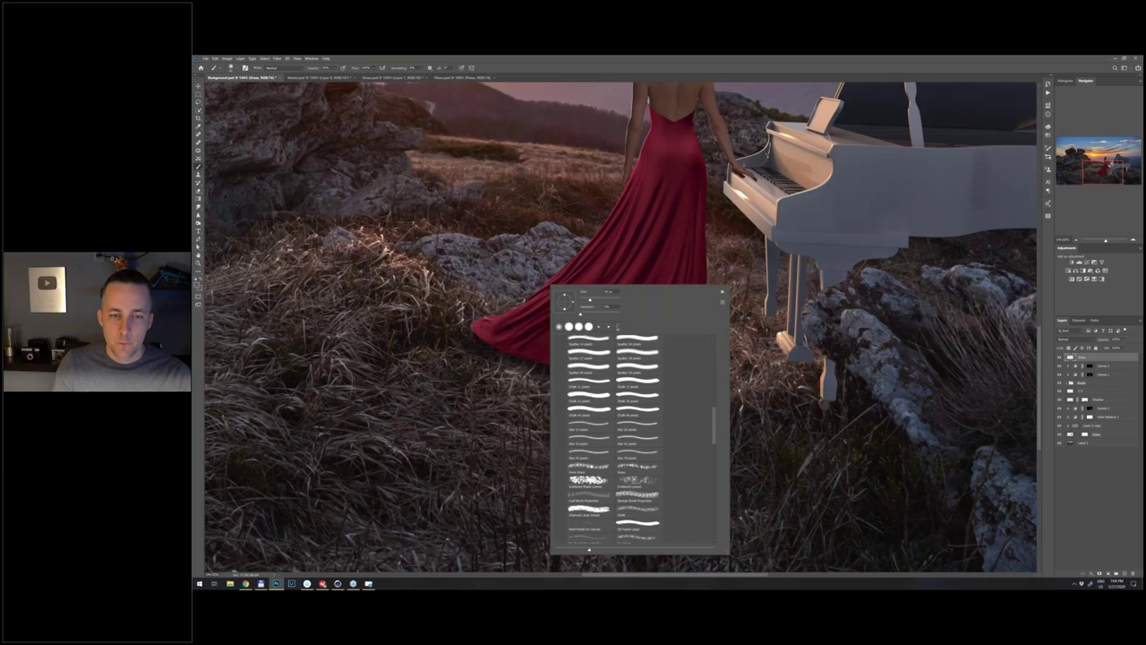
left_click(581, 468)
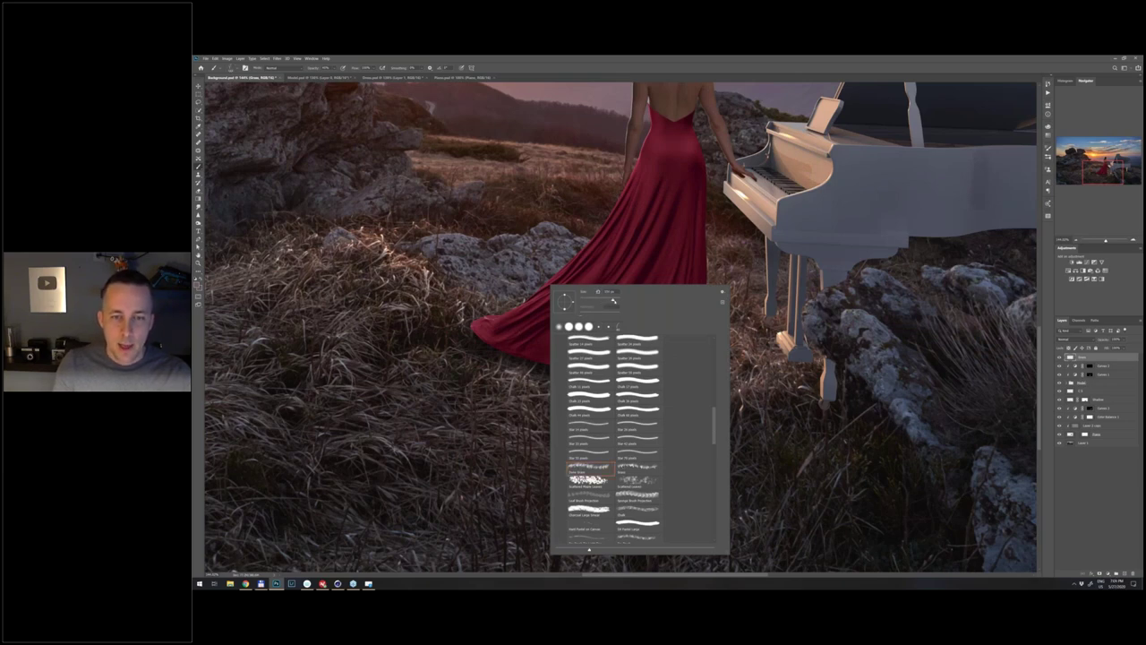
left_click(638, 468)
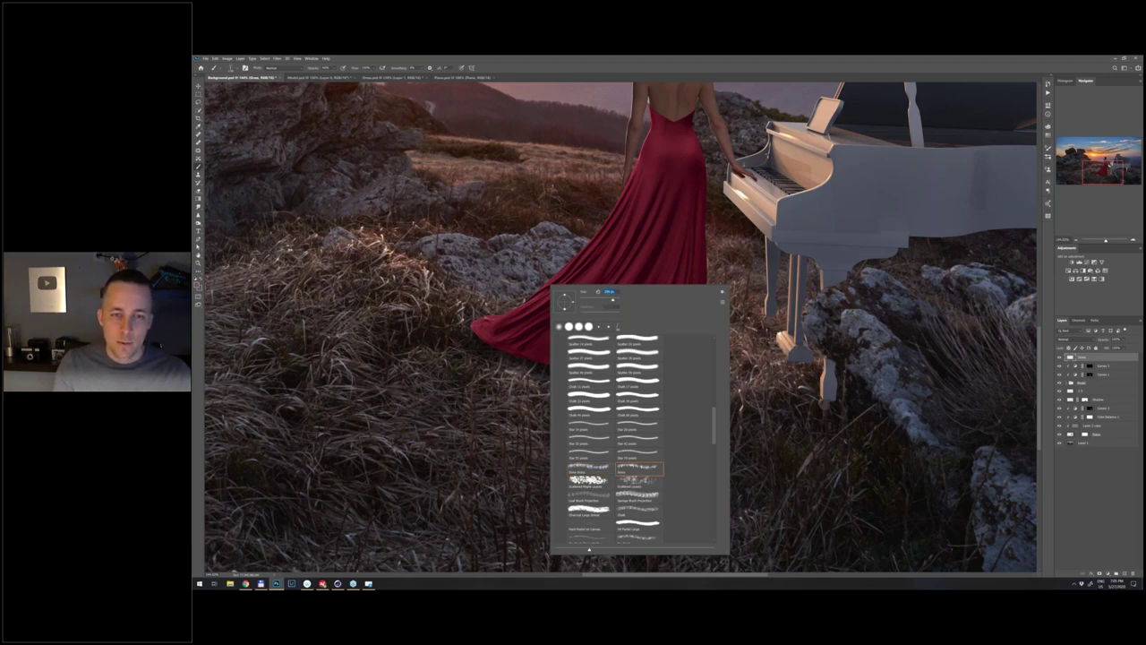
double_click(589, 468)
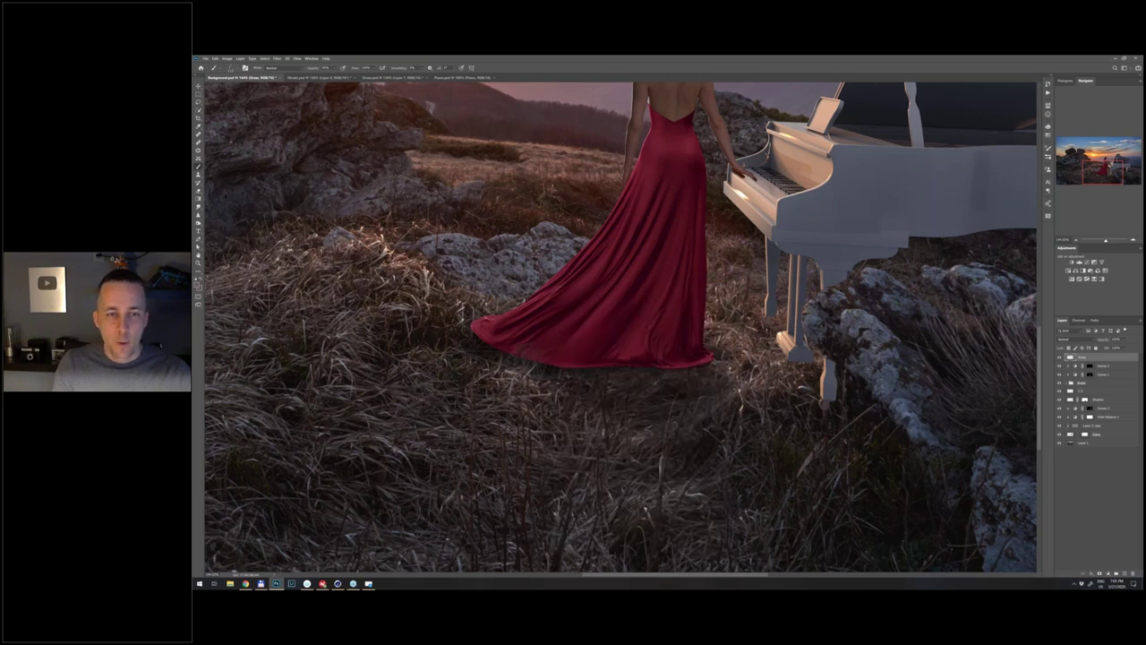
- Try a few grass dabs over the dress hem on the Grass layer and undo them
left_click(551, 362)
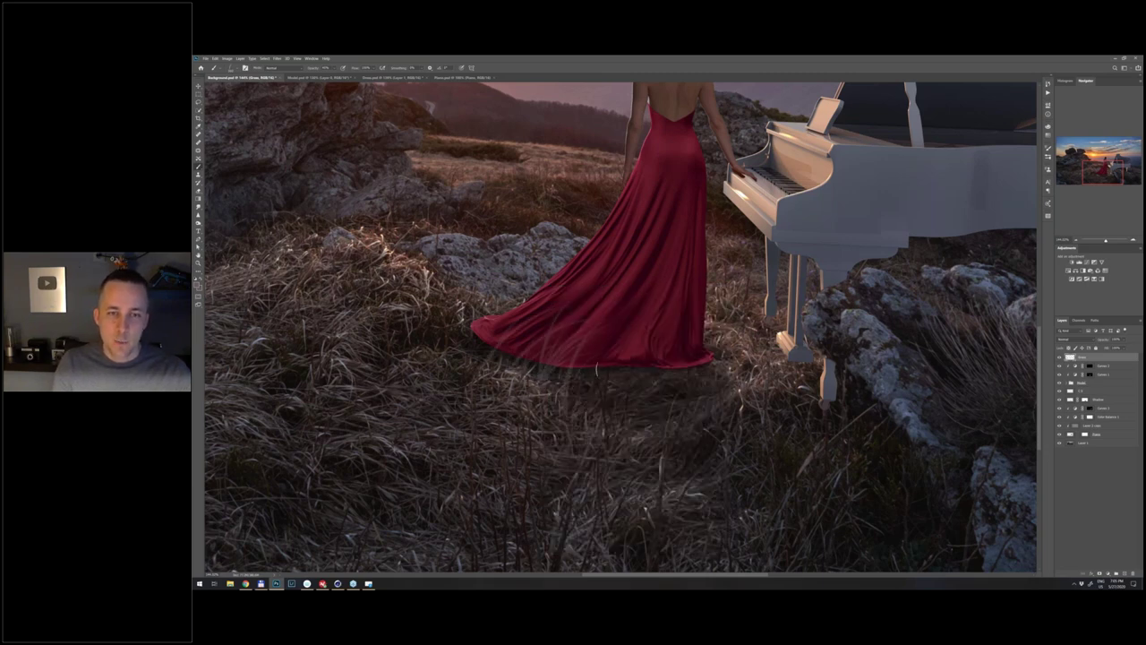
left_click(588, 369)
left_click(619, 371)
key("ctrl+z")
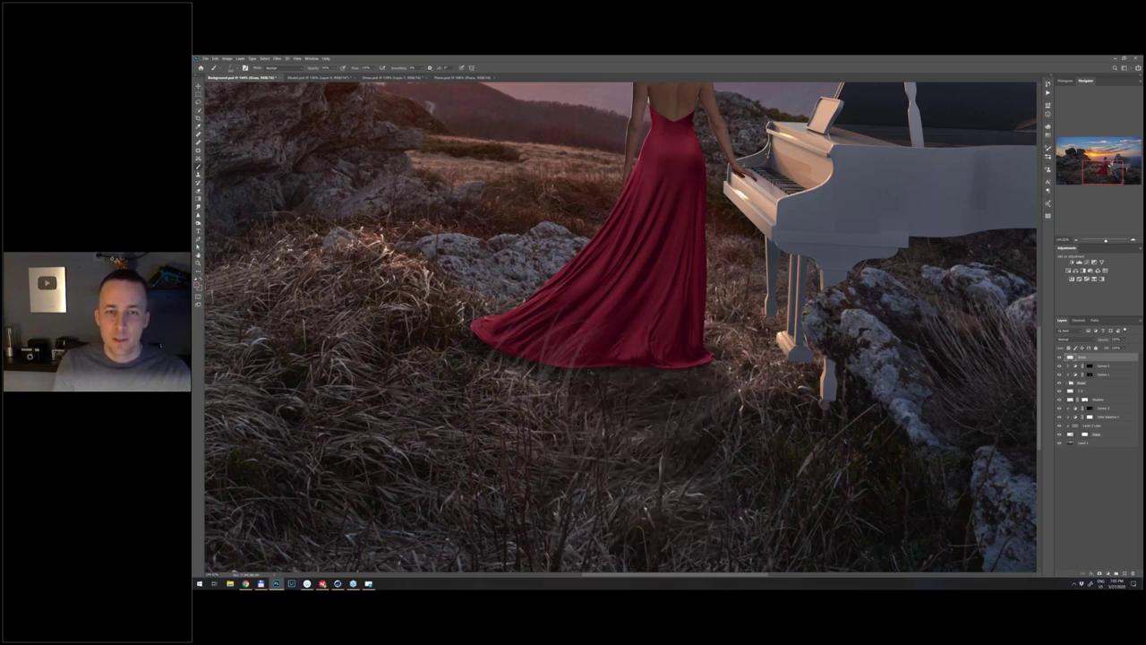
key("ctrl+z")
- Test a higher brightness jitter in the grass brush's Color Dynamics with trial strokes across the dress hem, and undo the strokes
key("F5")
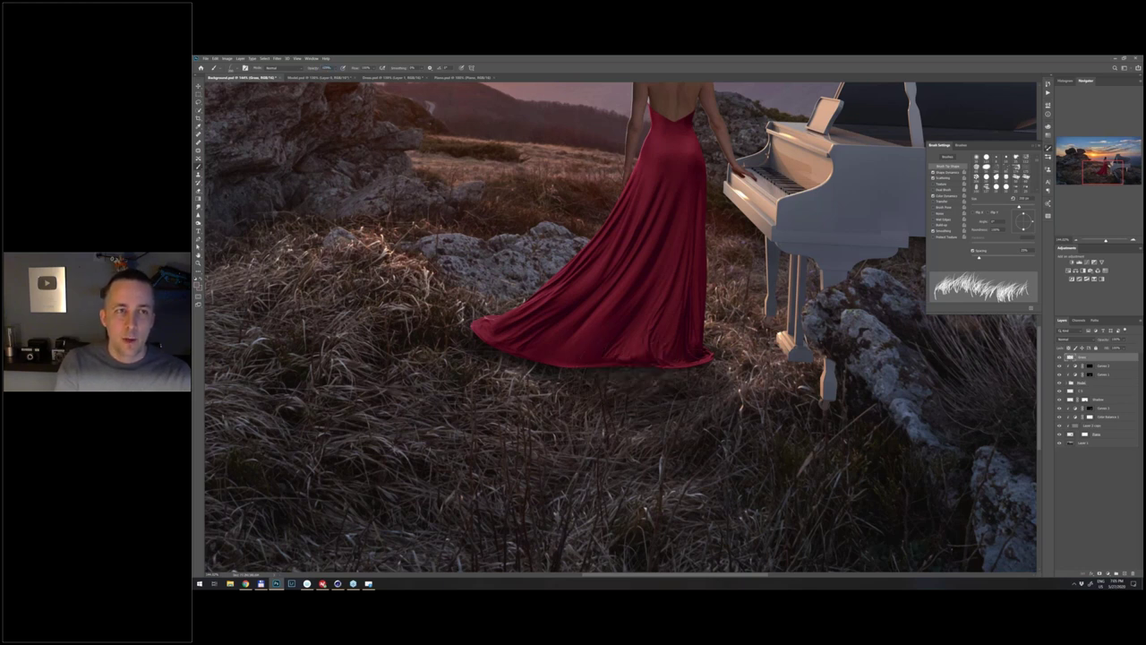
left_click_drag(617, 371, 674, 367)
key("ctrl+z")
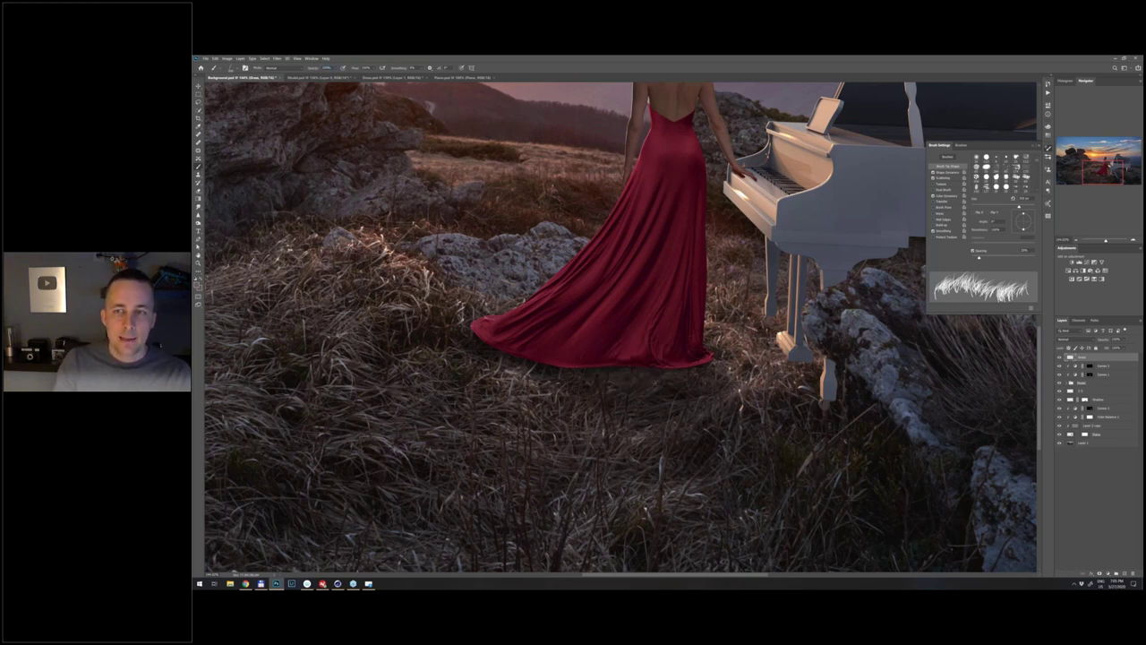
left_click(953, 196)
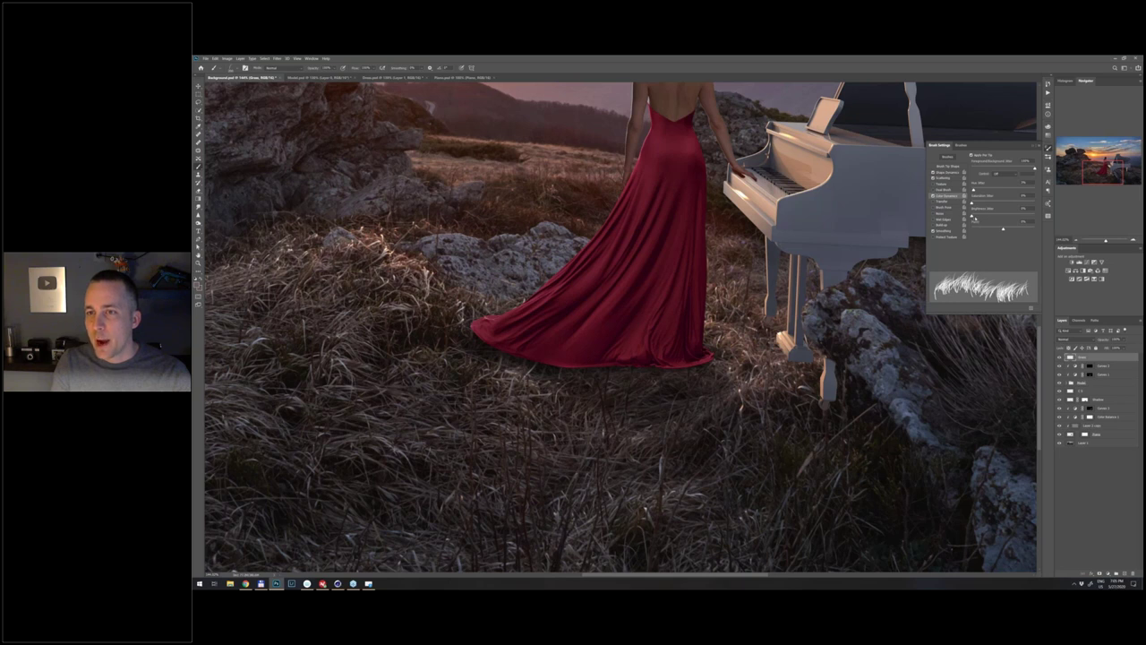
mouse_move(566, 367)
left_mouse_down()
mouse_move(667, 369)
mouse_move(497, 371)
mouse_move(645, 367)
mouse_move(538, 372)
mouse_move(618, 367)
left_mouse_up()
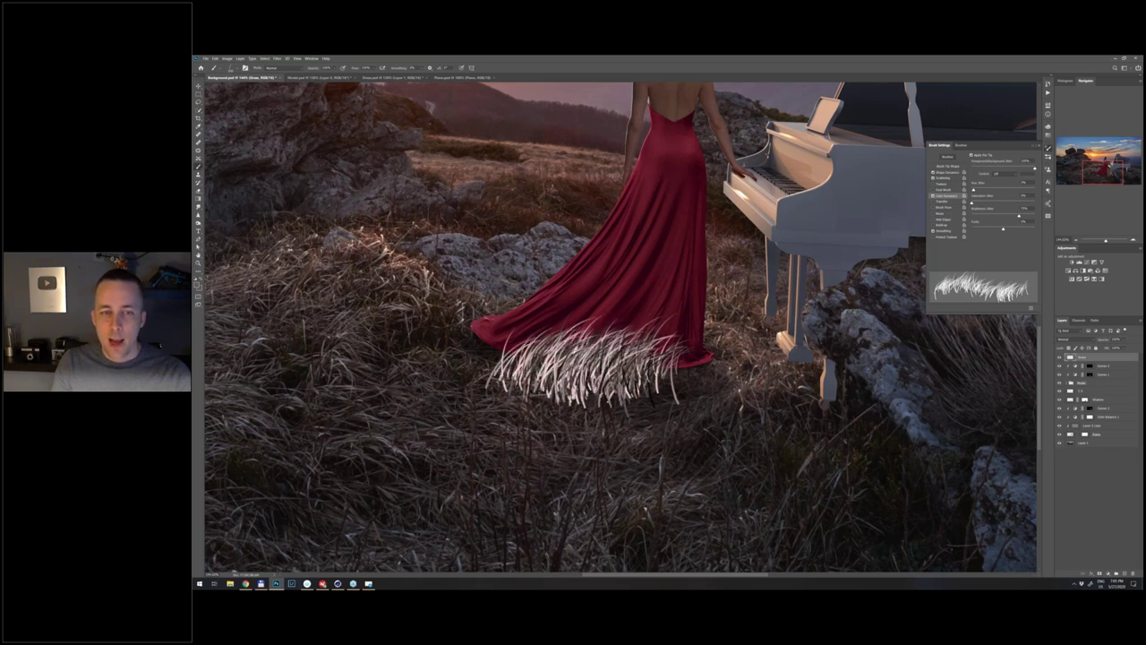
key("ctrl+z")
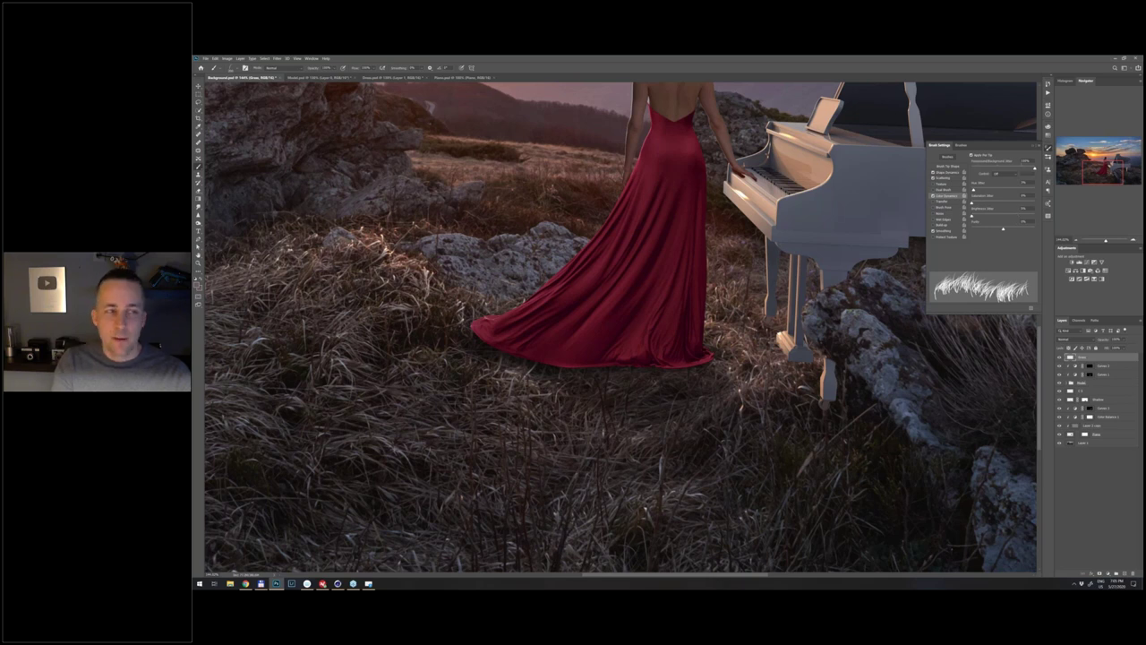
- Pick a darker greyish-brown foreground color for the grass brush
left_click(197, 284)
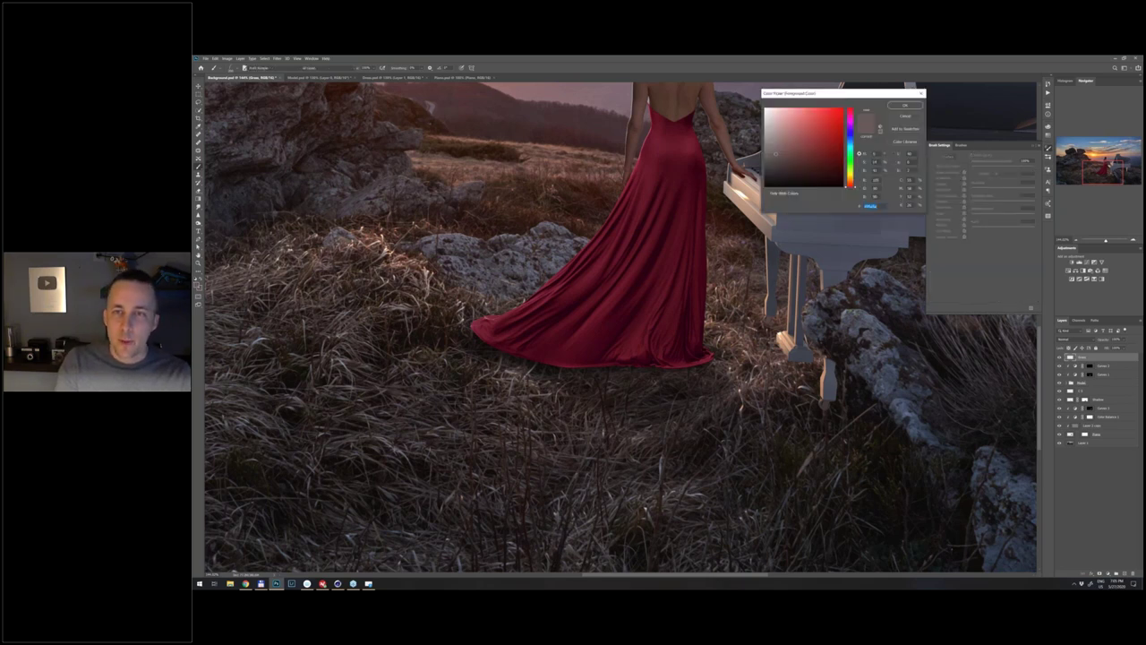
left_click(778, 171)
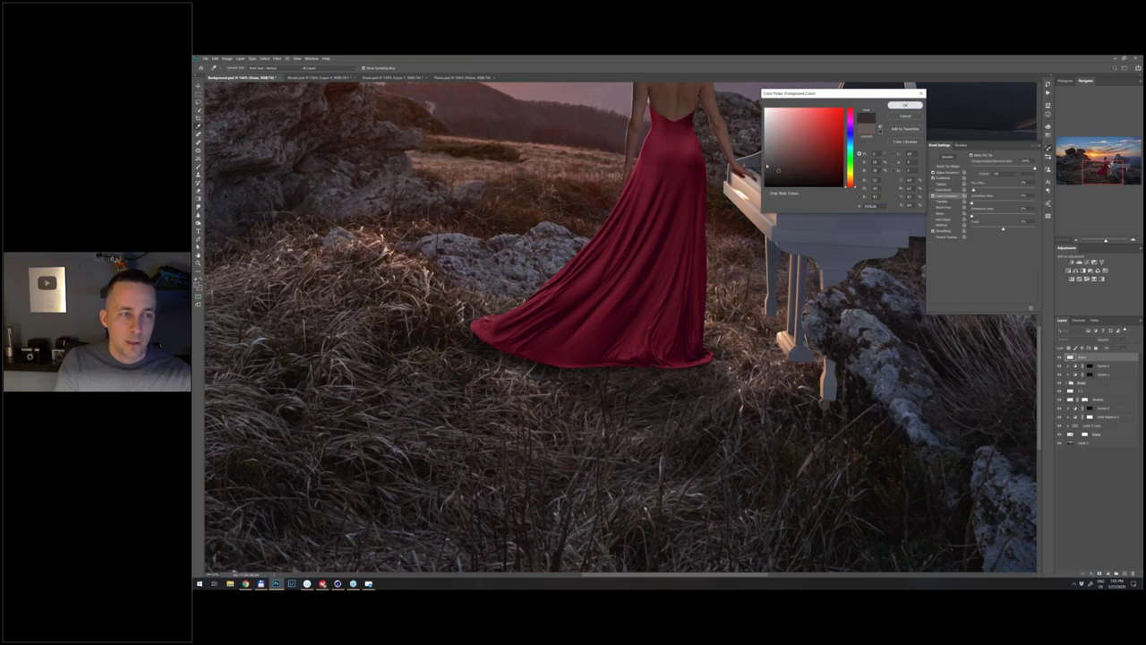
key("Return")
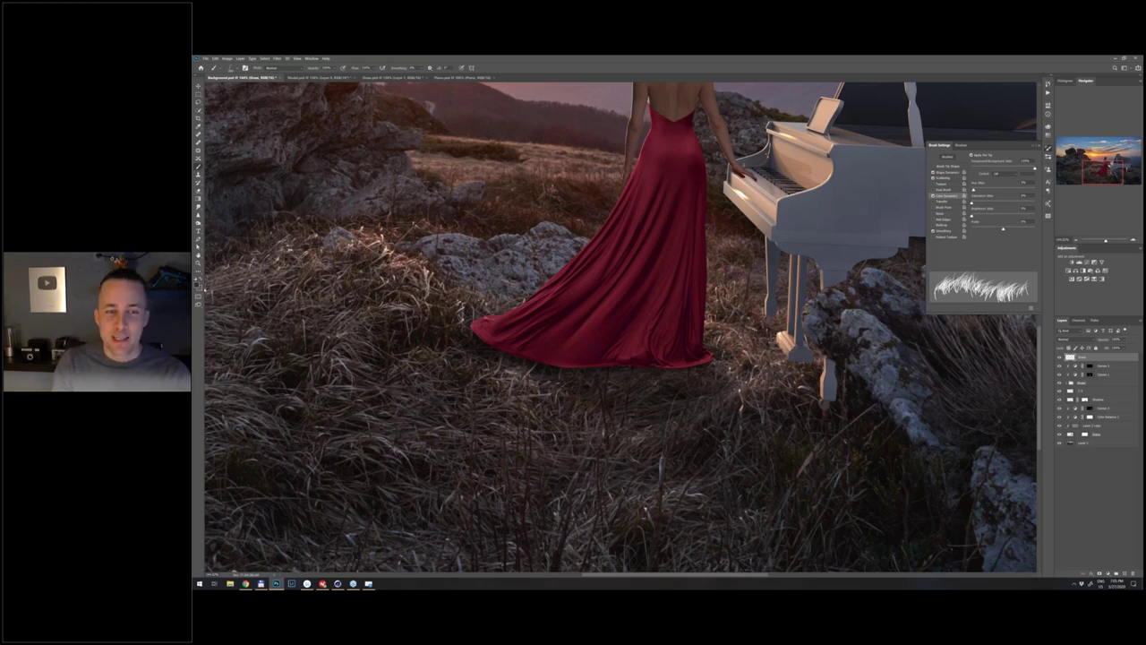
- Try grass strokes over the dress hem in the darker color and undo them
mouse_move(578, 372)
left_mouse_down()
mouse_move(663, 374)
mouse_move(591, 369)
mouse_move(658, 358)
mouse_move(650, 363)
left_mouse_up()
key("ctrl+z")
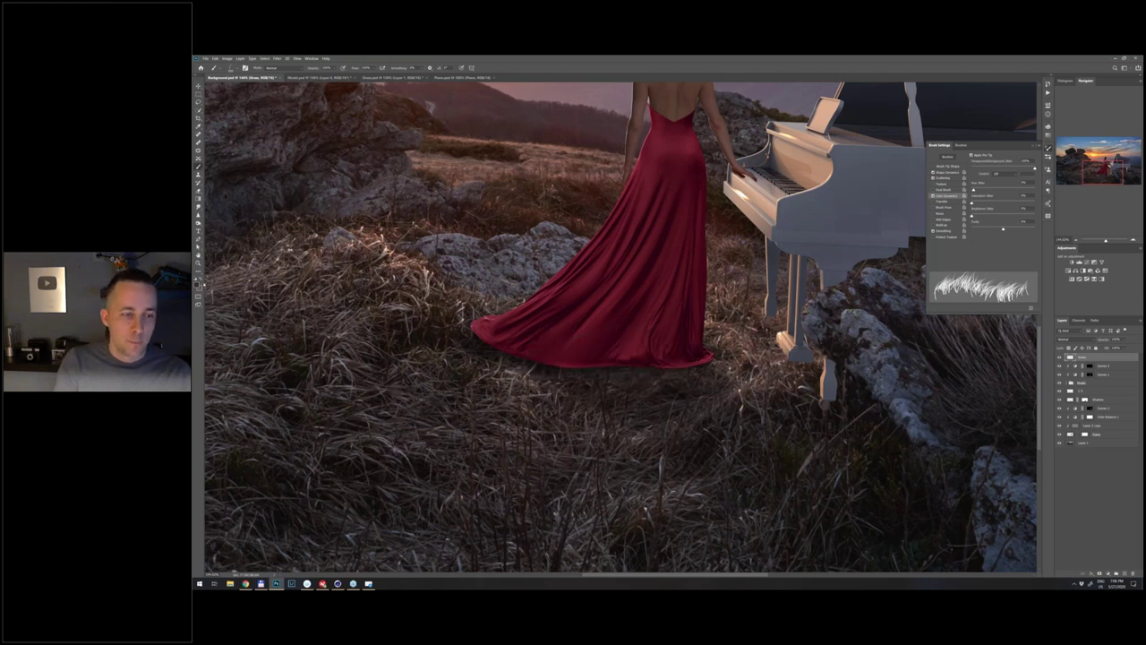
mouse_move(539, 363)
left_mouse_down()
mouse_move(685, 366)
mouse_move(644, 370)
left_mouse_up()
key("ctrl+z")
- Keep the dark greyish-brown background color and choose a slightly lighter shade of it as the foreground color
left_click(201, 288)
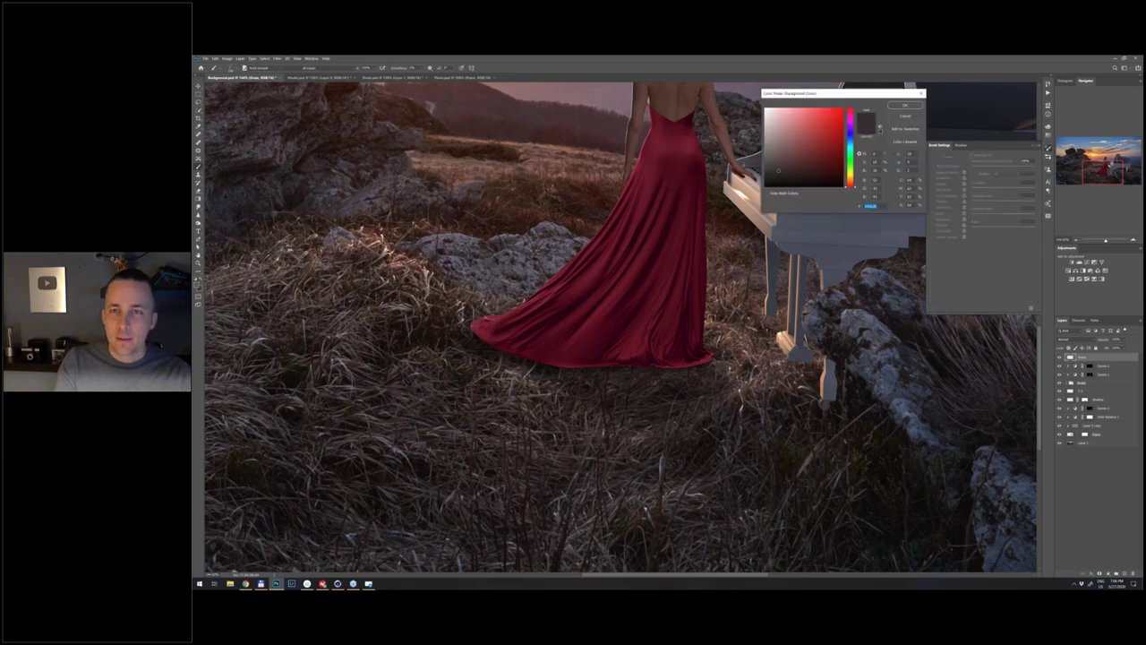
left_click(906, 105)
left_click(197, 284)
left_click(777, 161)
left_click(906, 105)
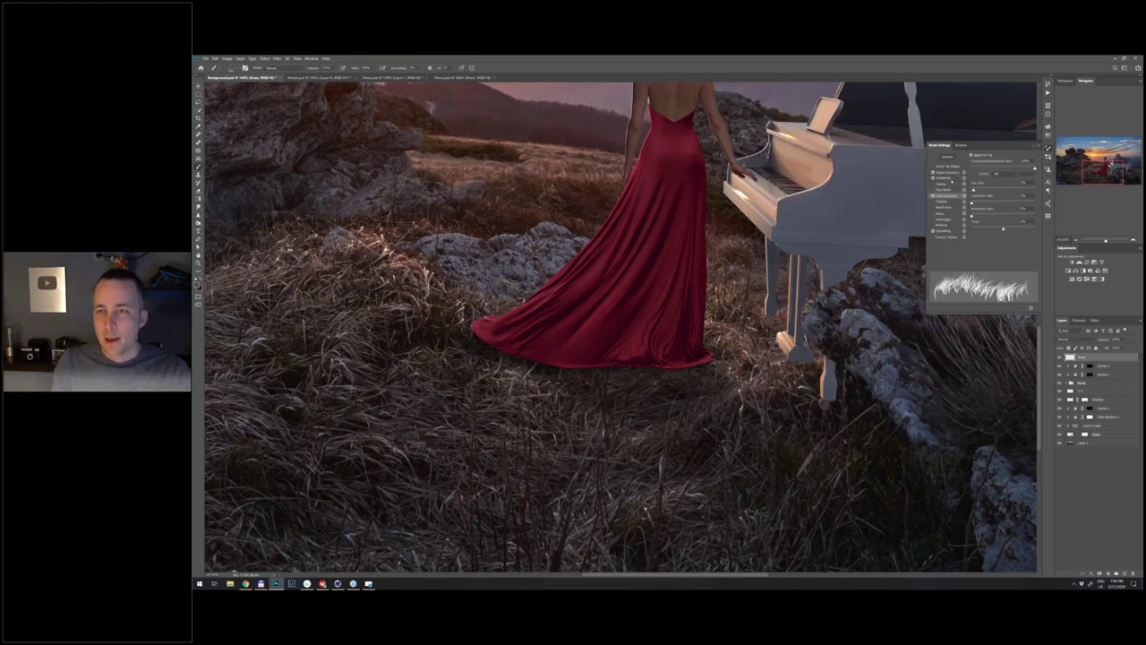
- Paint grass blades over the dress hem with wider brush spacing and add a layer mask to the Grass layer
left_click(947, 166)
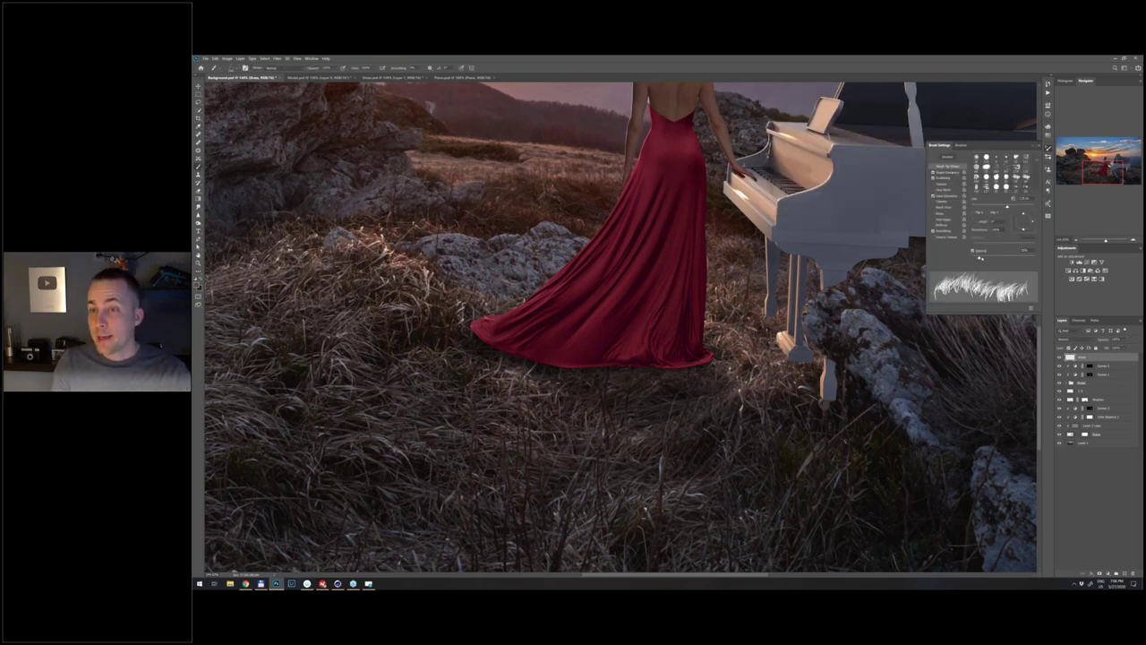
left_click_drag(994, 257, 998, 257)
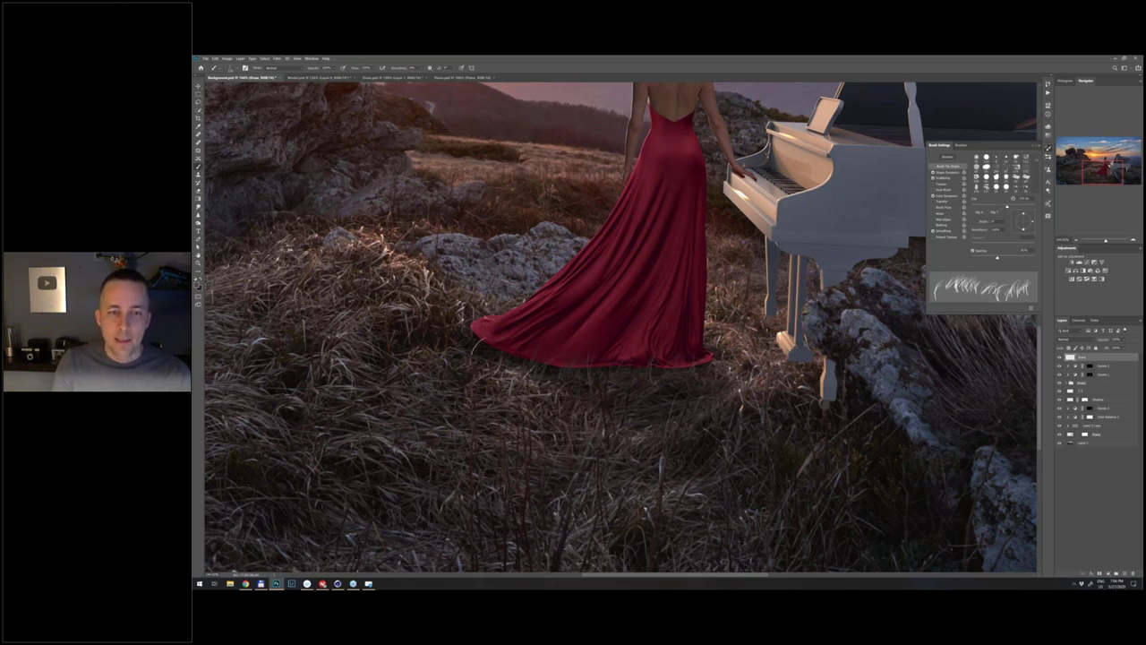
right_click(600, 312)
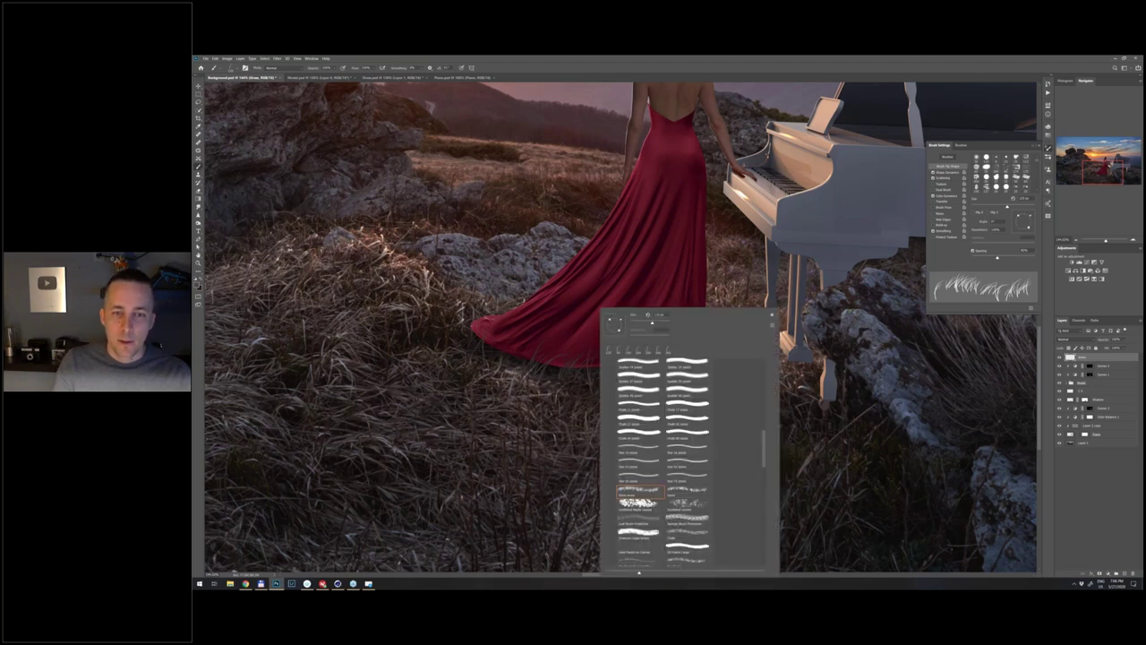
double_click(628, 351)
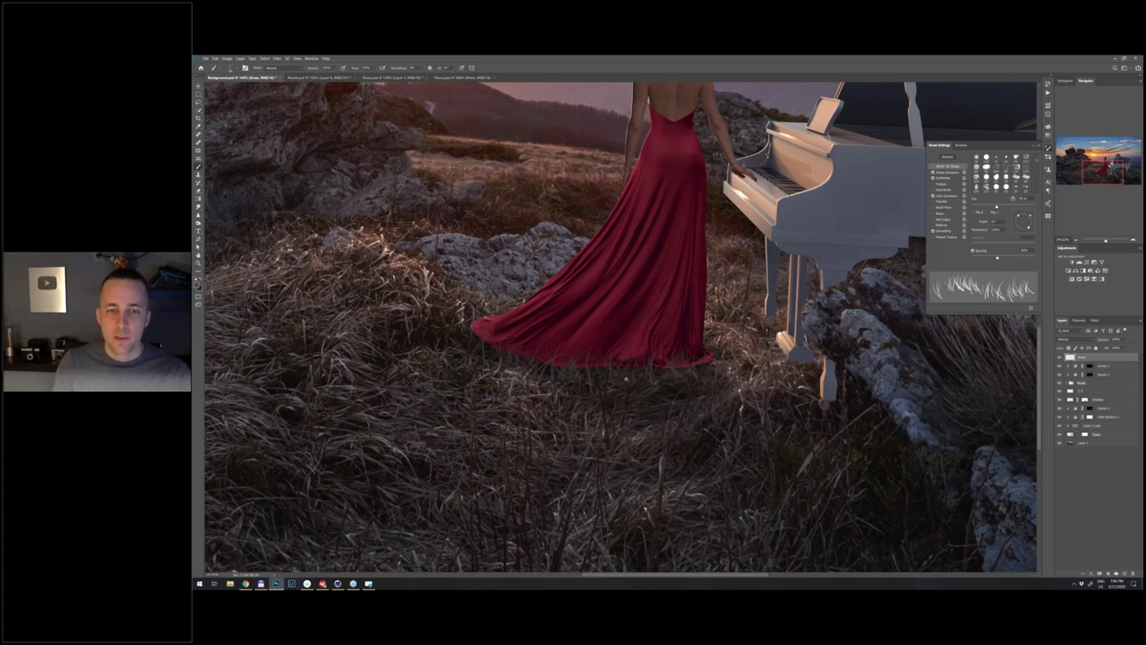
key("ctrl+0")
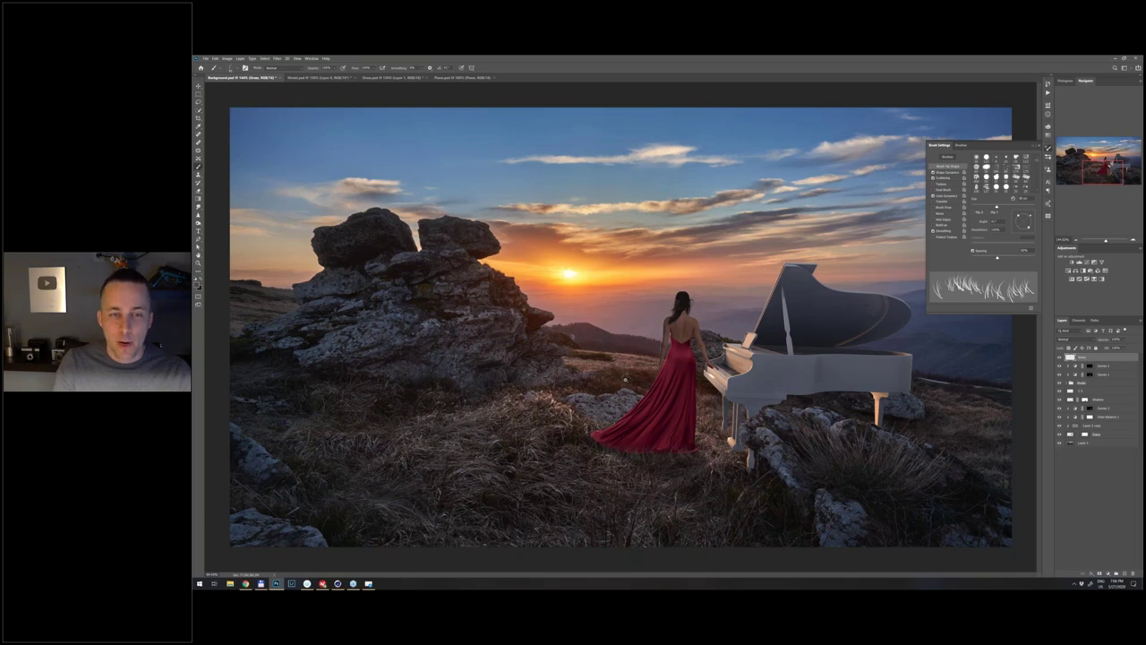
scroll(686, 499, "up", 8)
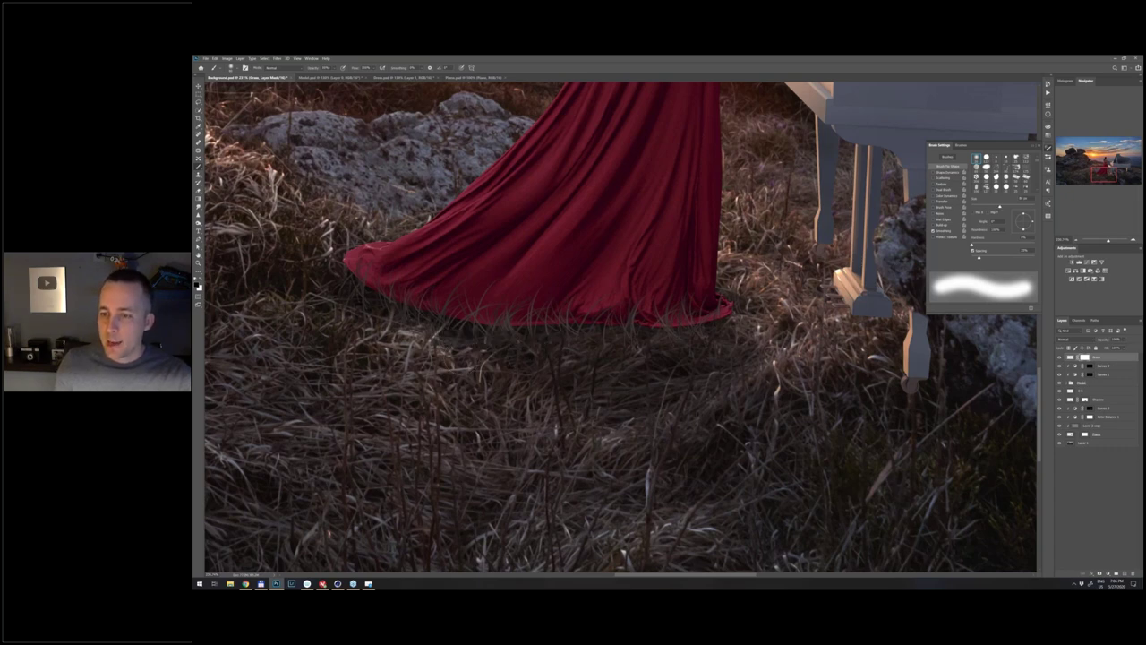
- Add a Curves adjustment clipped to the Grass layer and pull its midtones down to darken the painted blades
scroll(600, 367, "down", 4)
left_click(1108, 573)
left_click(1106, 496)
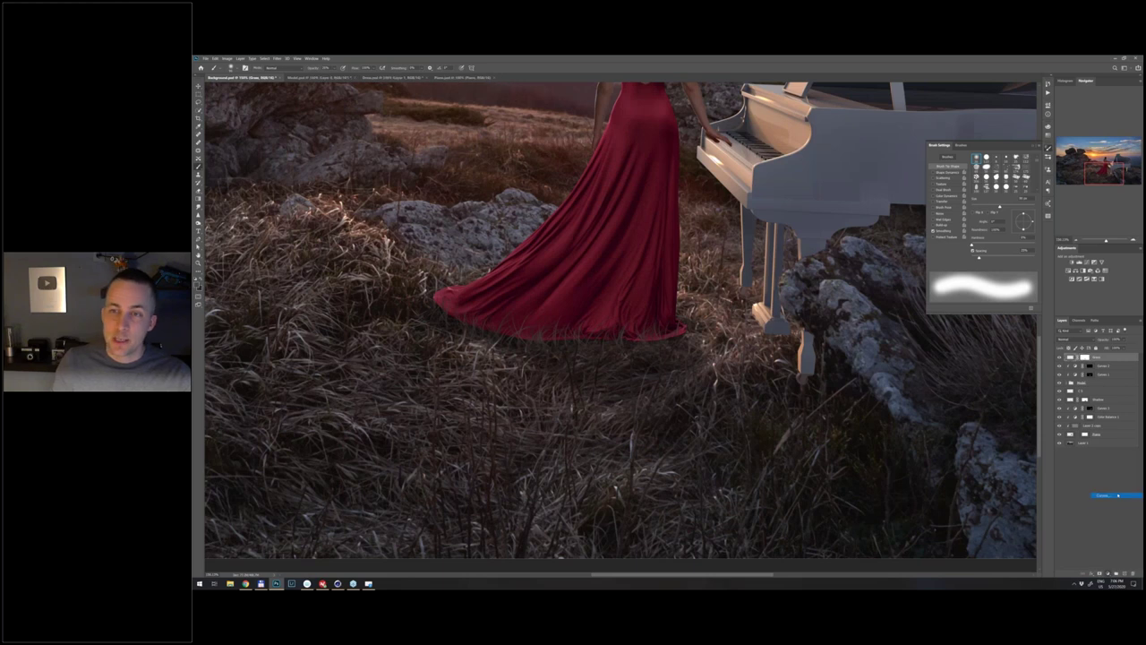
left_click(1104, 494)
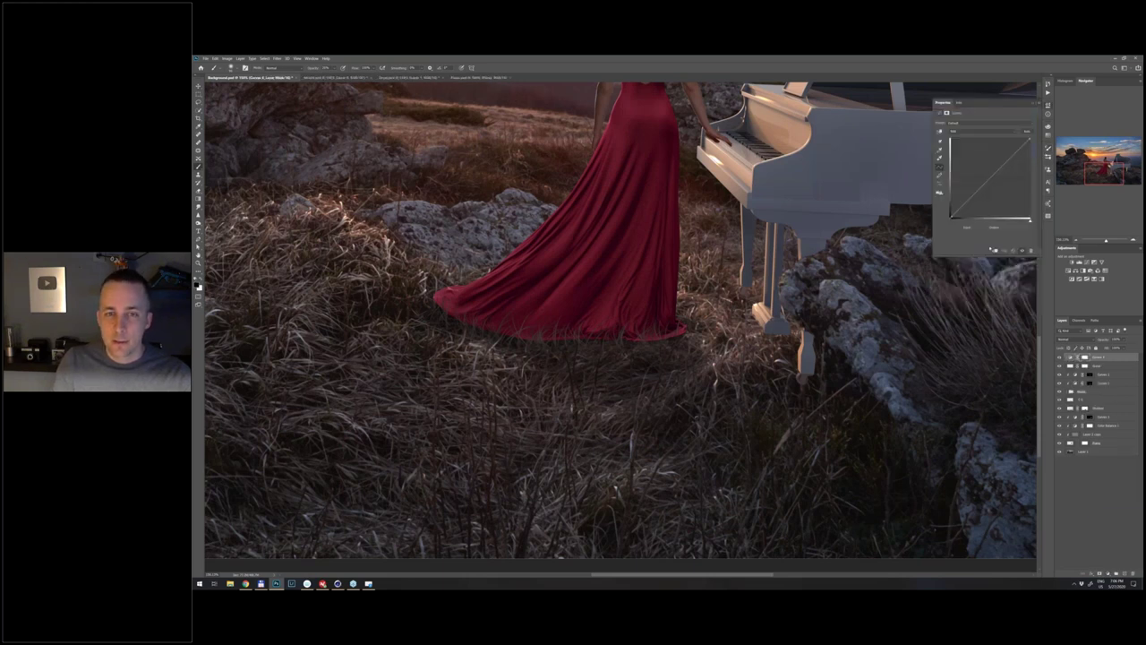
left_click(995, 176)
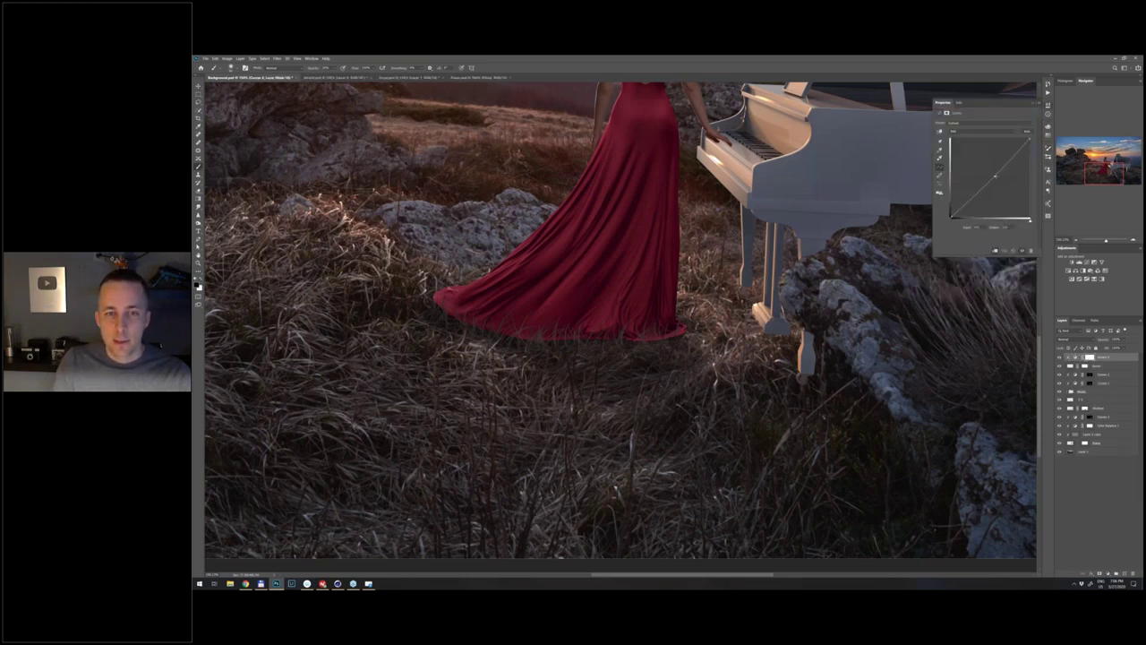
left_click_drag(995, 176, 997, 176)
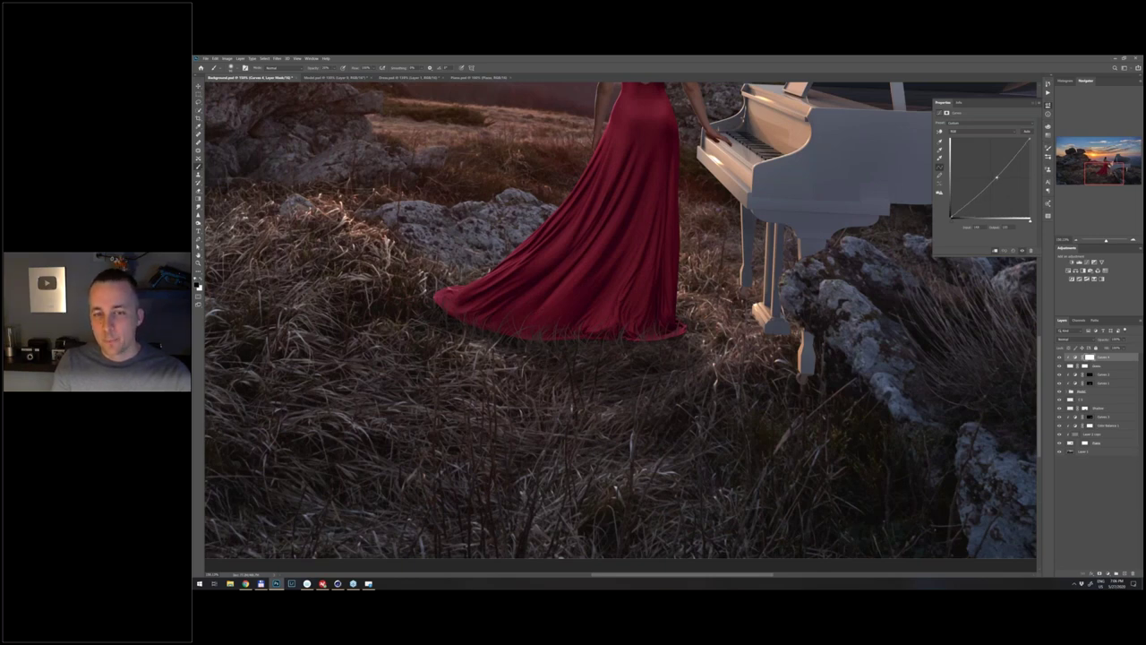
- Add a new layer above the piano's clipped adjustment layers and name it Grass 02
key("ctrl+0")
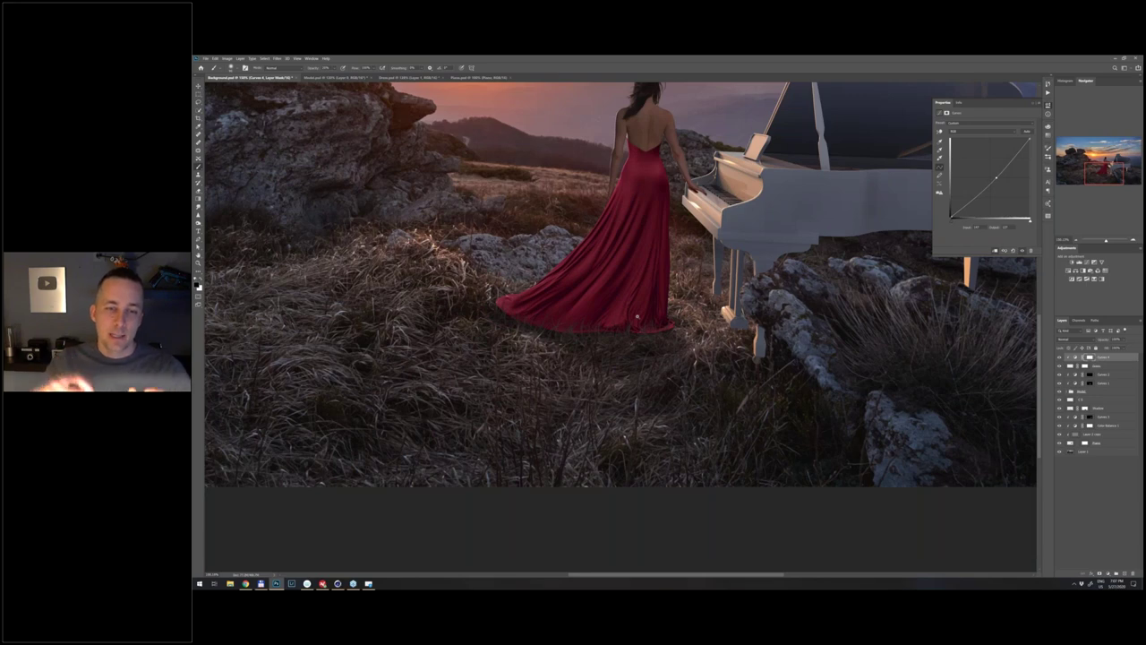
key("ctrl+0")
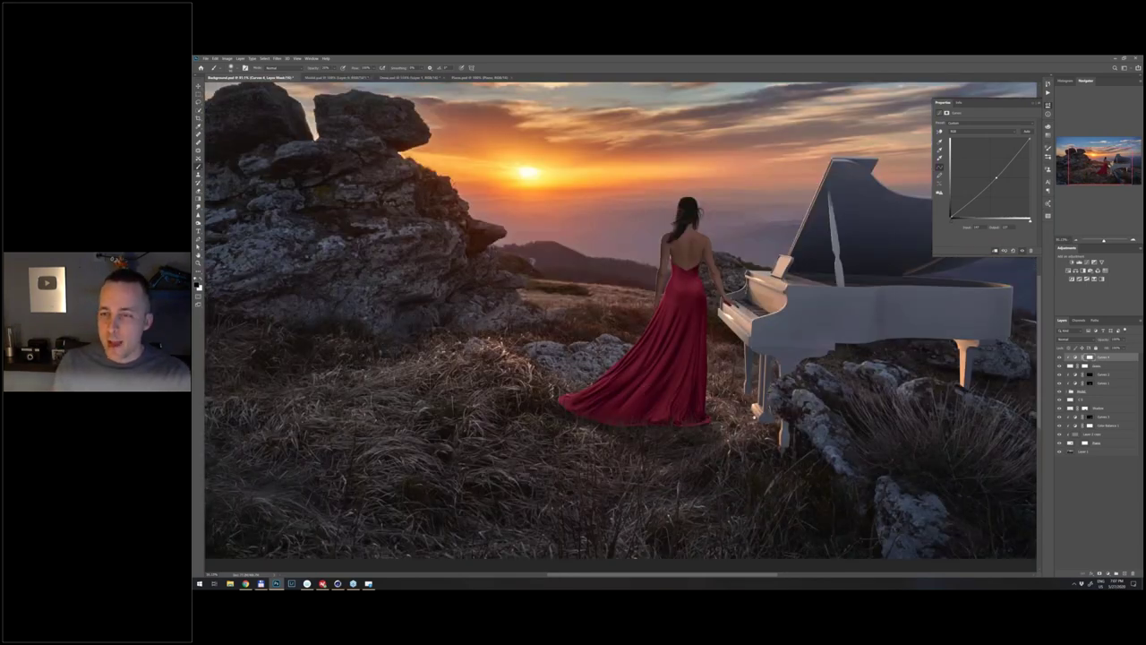
left_click_drag(713, 369, 710, 366)
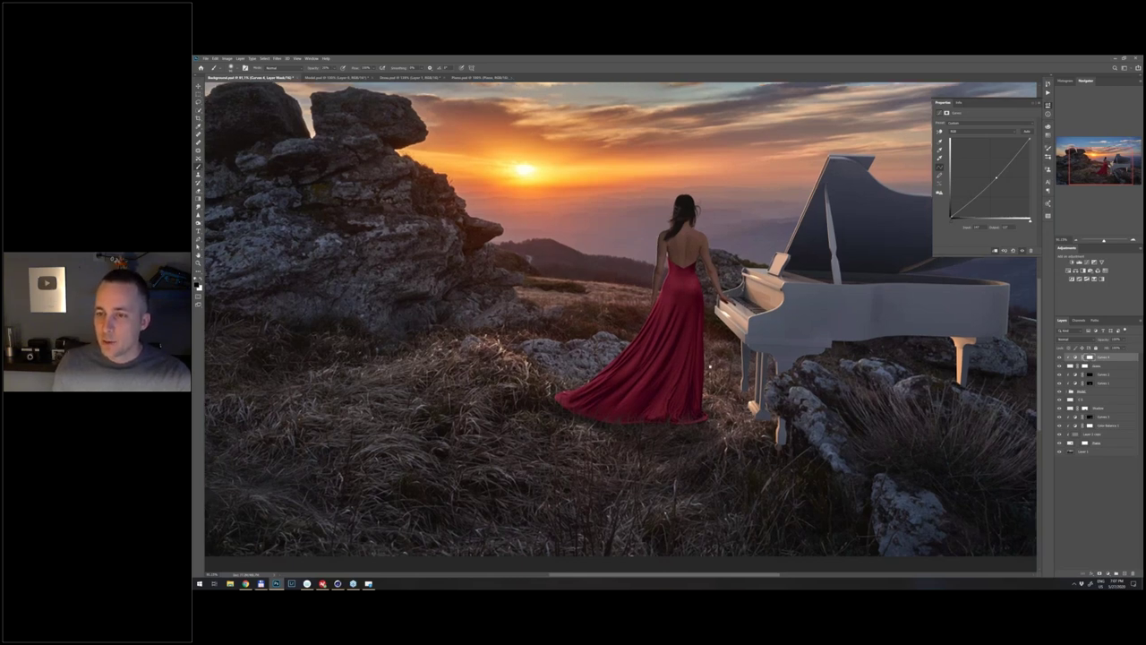
left_click(1079, 443)
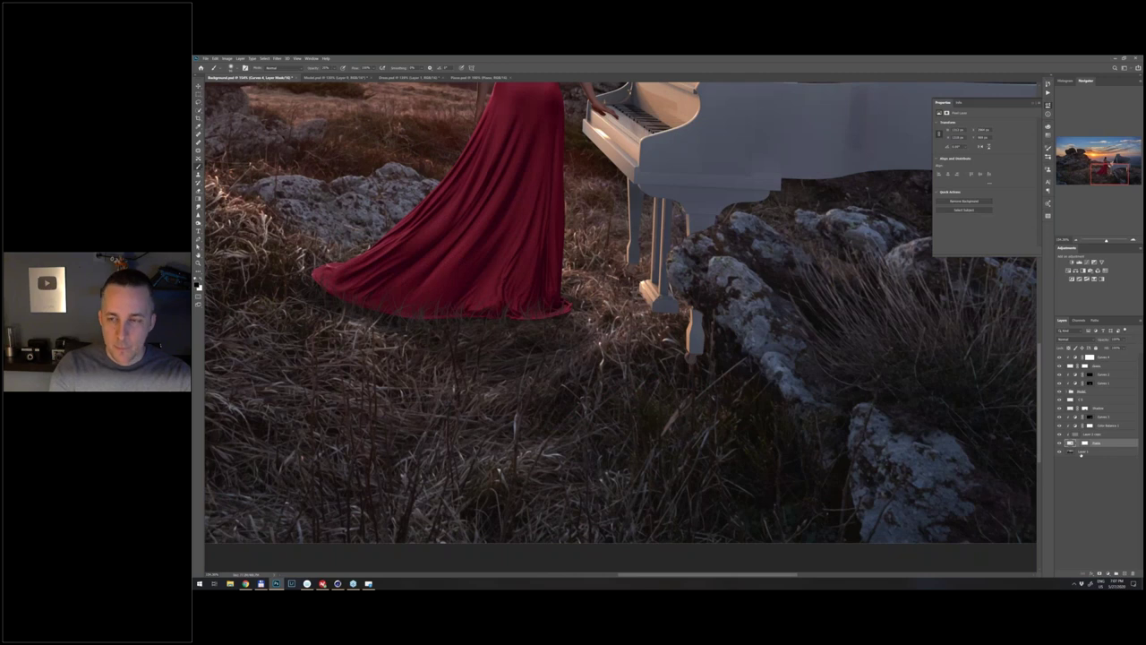
key("ctrl+shift+alt+n")
double_click(1083, 416)
type("Shad")
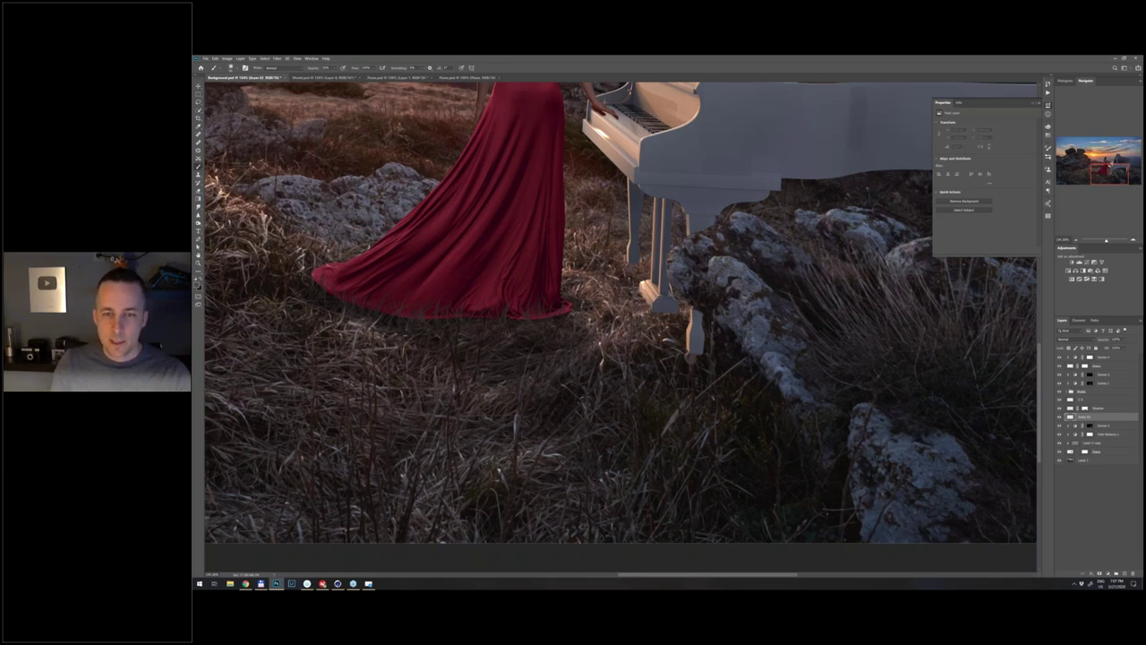
- Paint grass blades over the foot of the piano's front leg on the Grass 02 layer at 100% brush opacity
key("0")
left_click(691, 358)
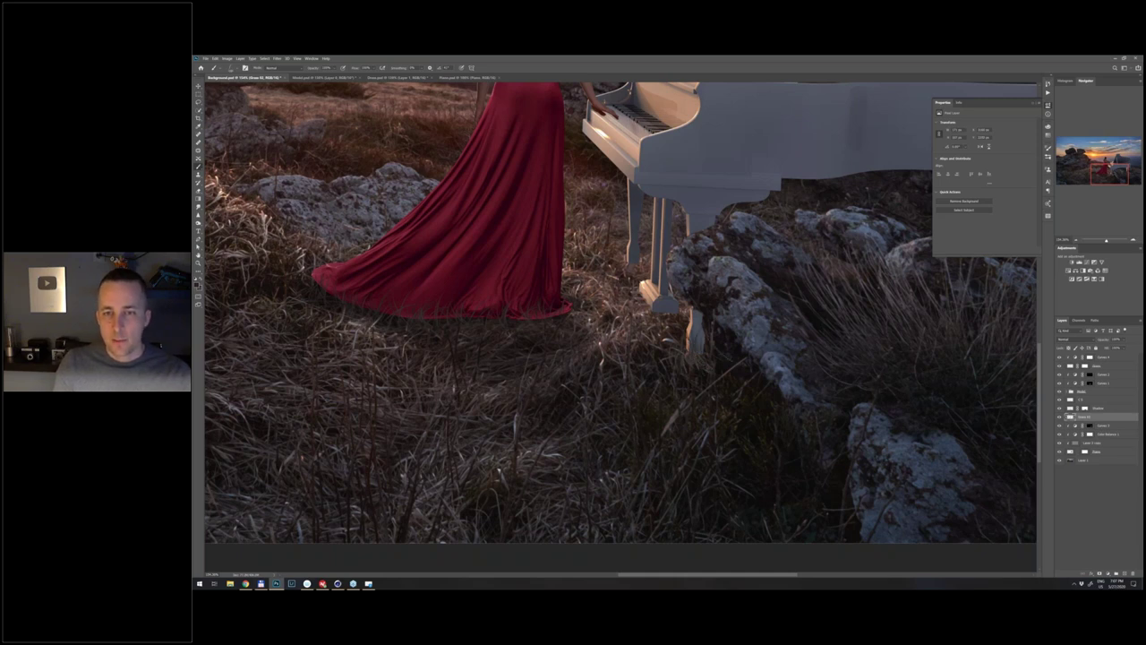
right_click(687, 310)
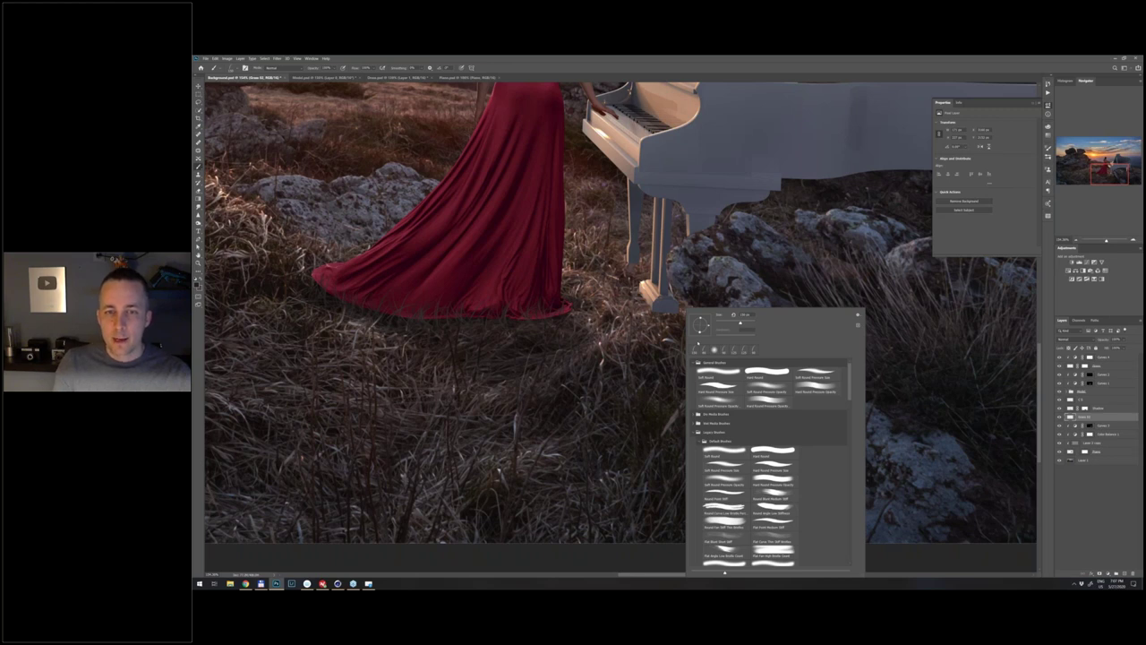
key("Return")
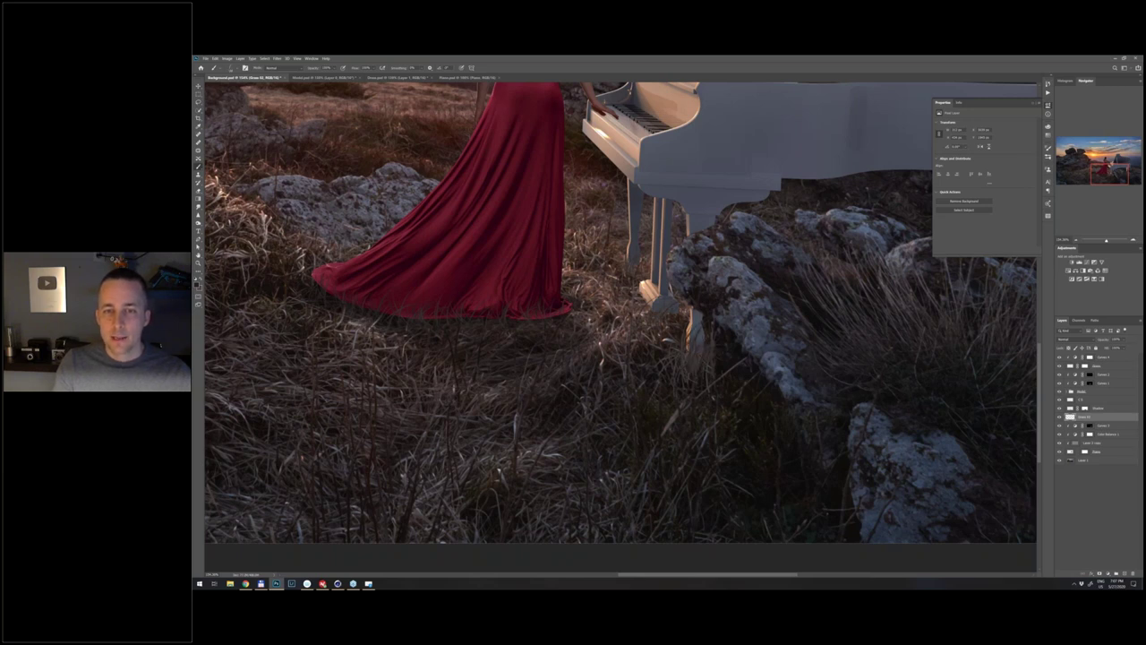
- Add a layer mask to Grass 02 and switch to the Soft Round brush at 30% opacity for fading the blades
left_click(1100, 572)
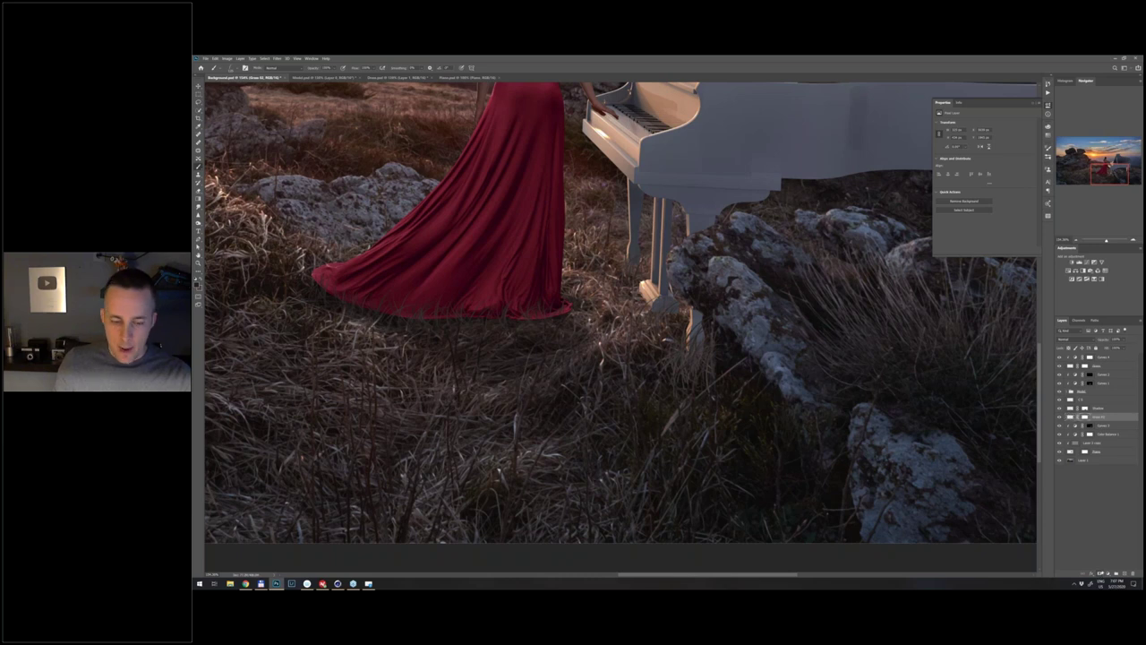
right_click(720, 369)
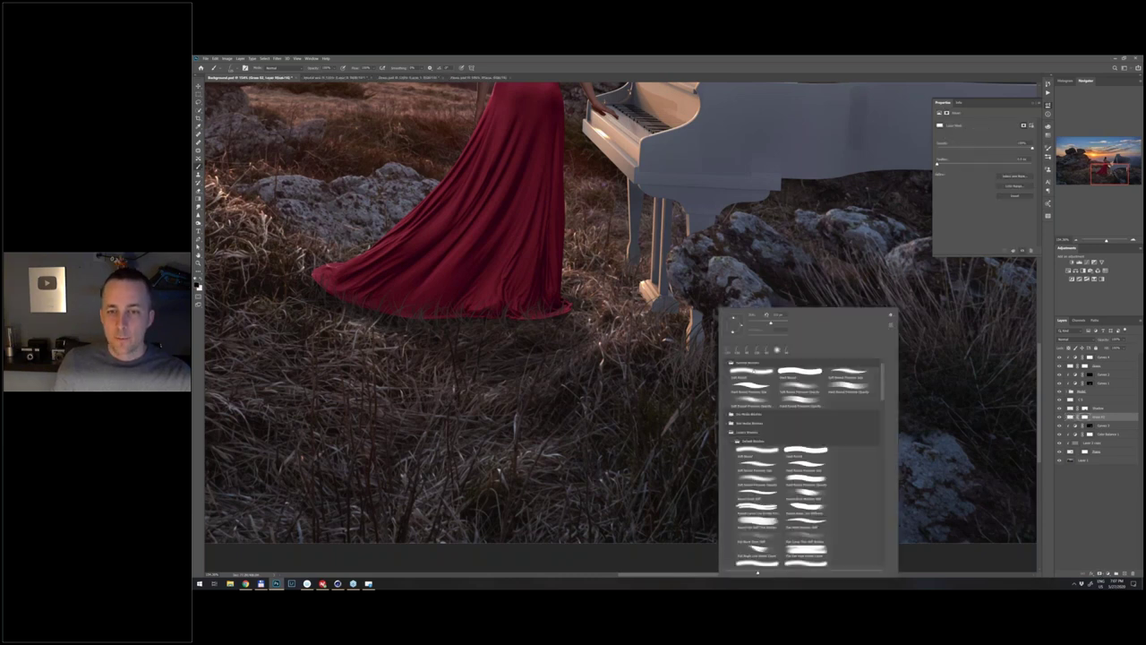
double_click(754, 371)
key("3")
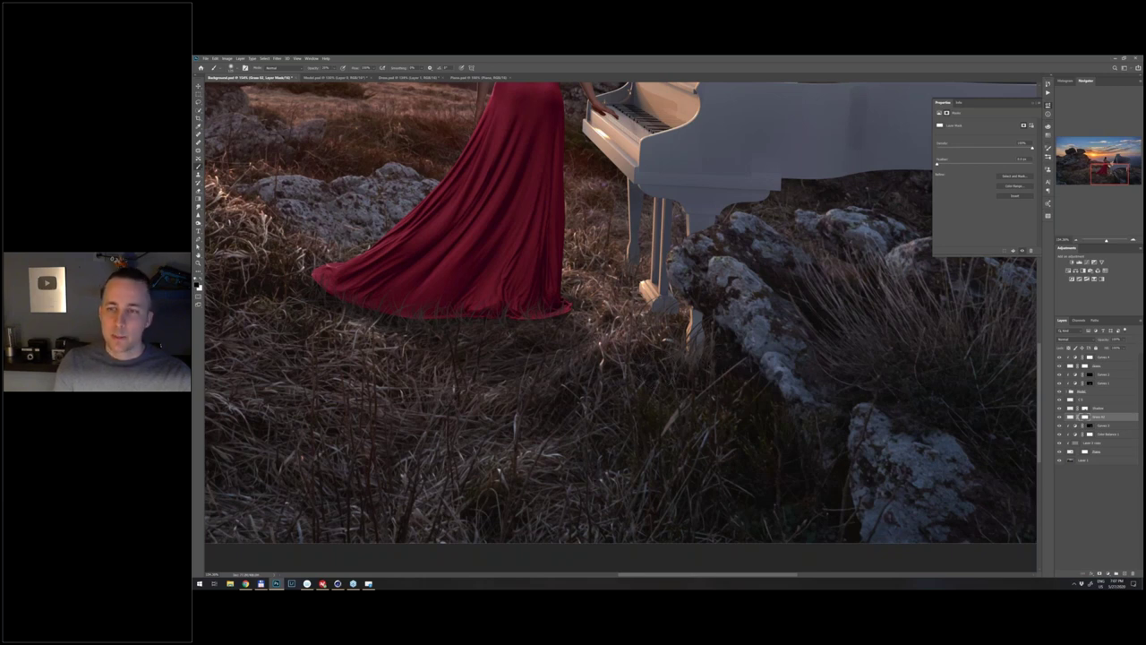
- Add a Curves adjustment clipped to Grass 02 and lower its midtones to darken the grass around the piano leg
left_click(1109, 574)
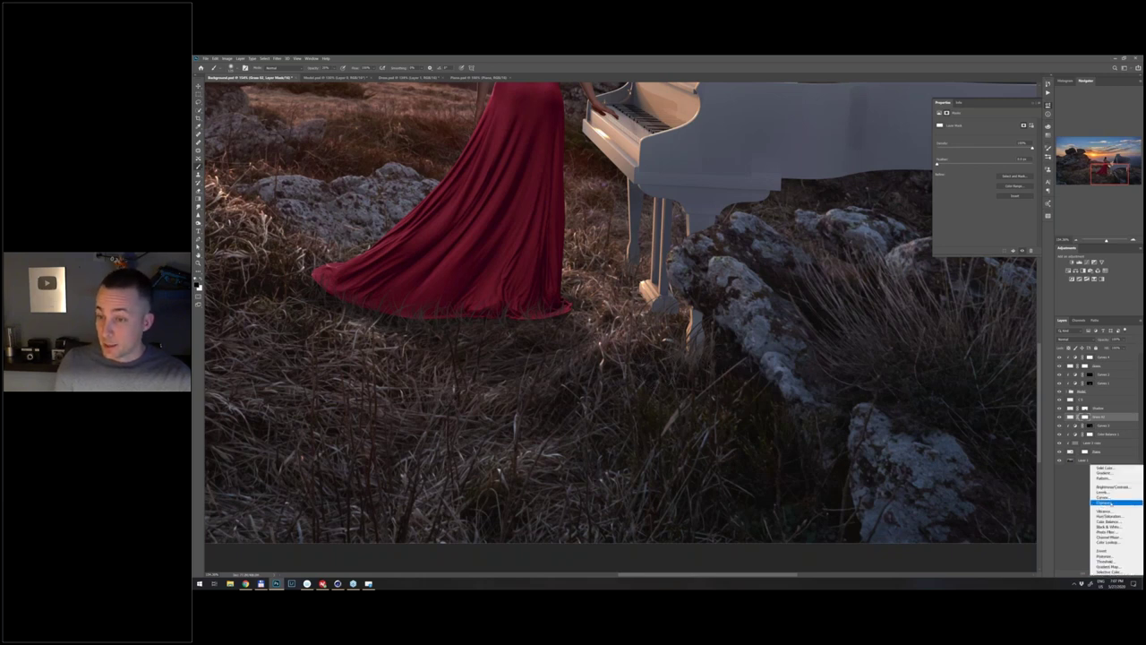
left_click(1106, 501)
key("ctrl+alt+g")
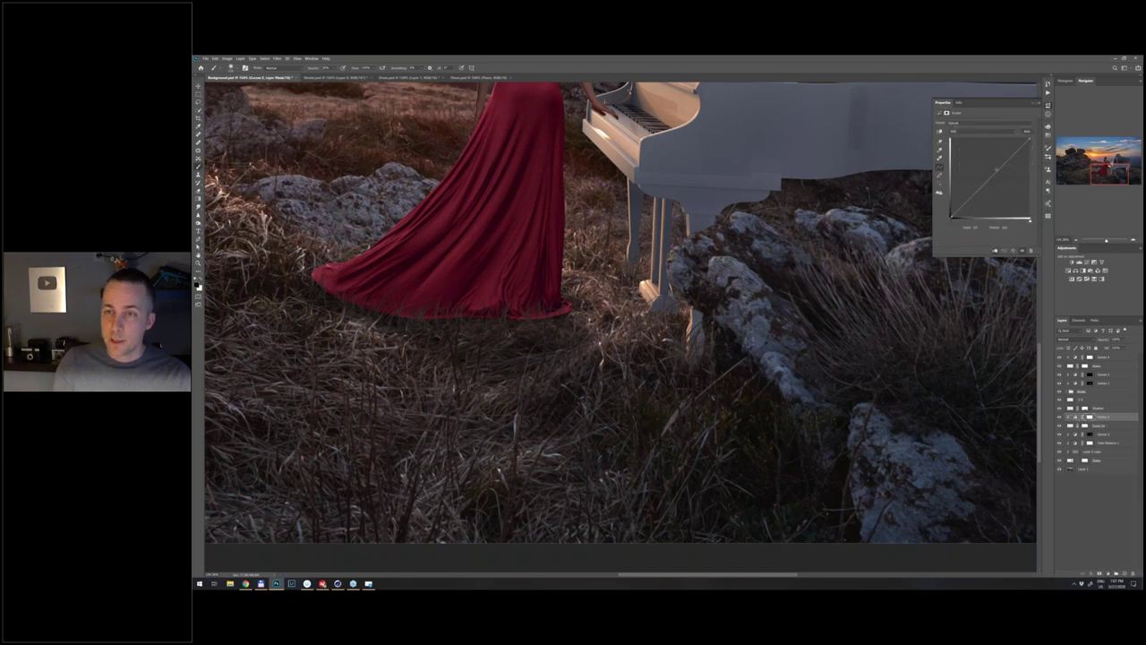
left_click_drag(996, 172, 998, 176)
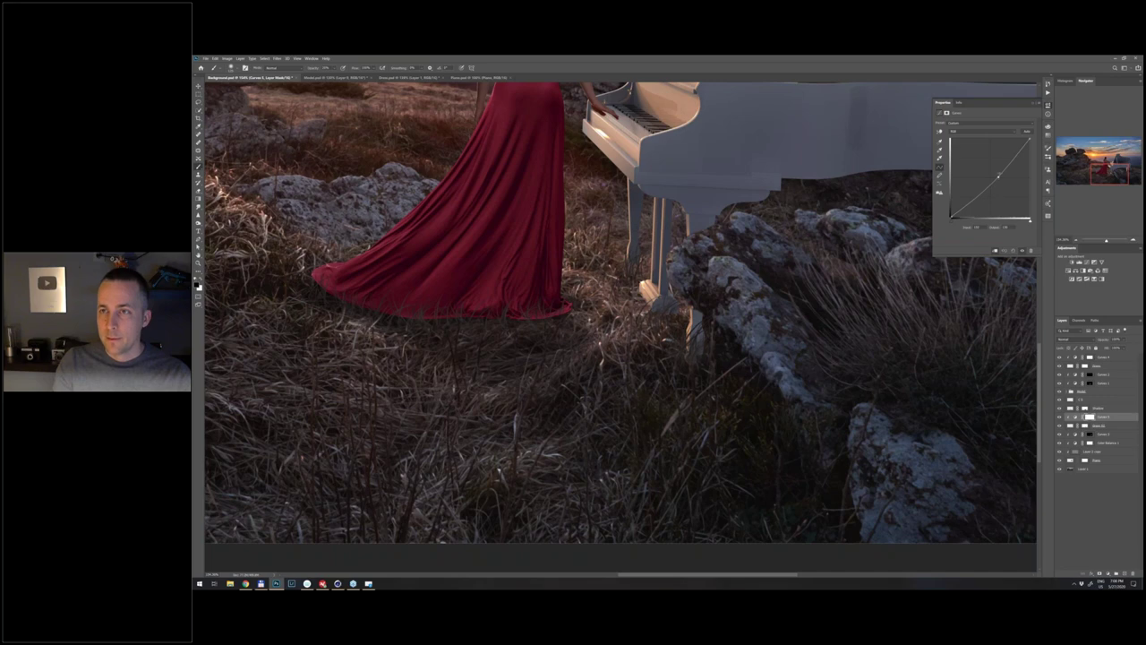
left_click(1068, 417)
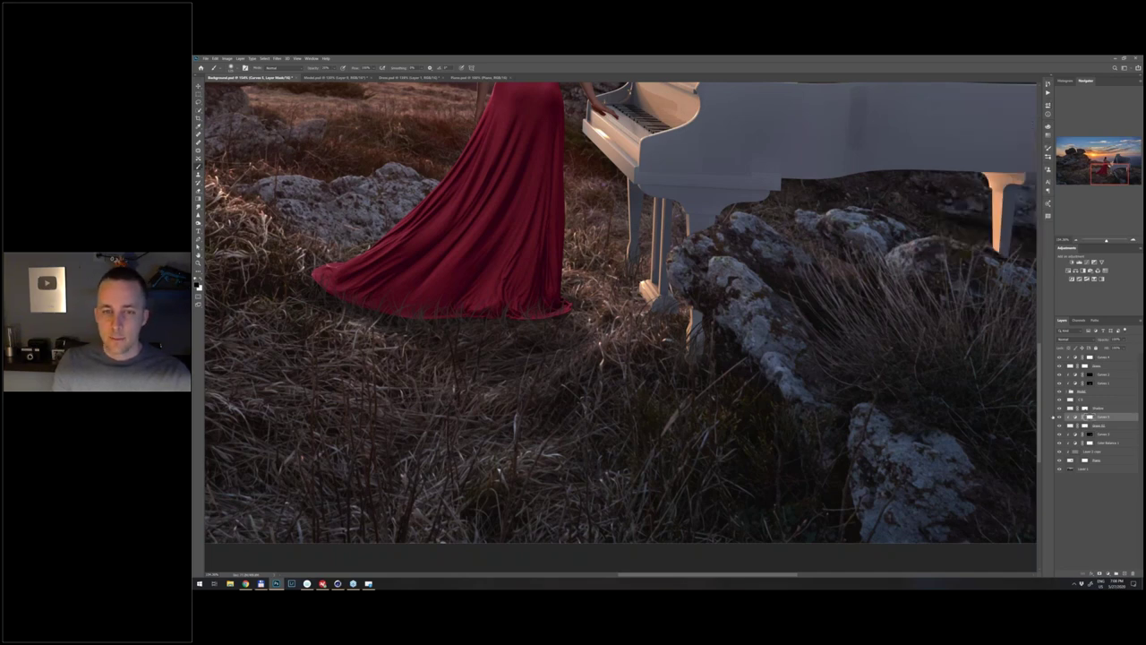
- Add a new layer directly below the Piano layer and set its blend mode to Multiply
key("ctrl+0")
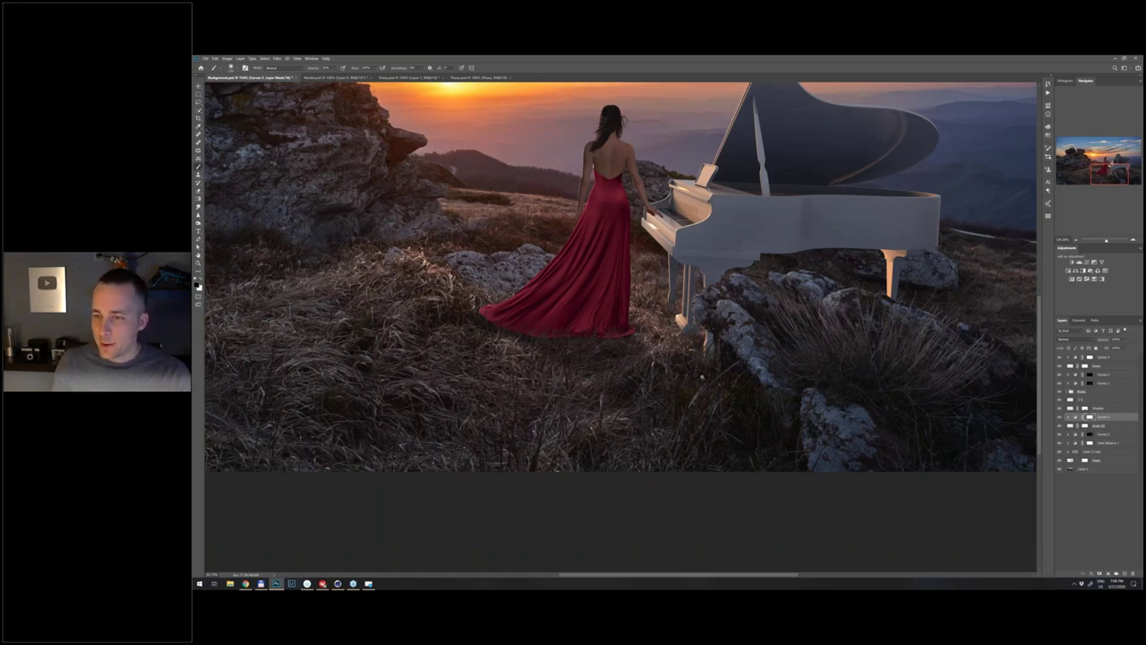
scroll(702, 376, "up", 2)
left_click(1085, 461)
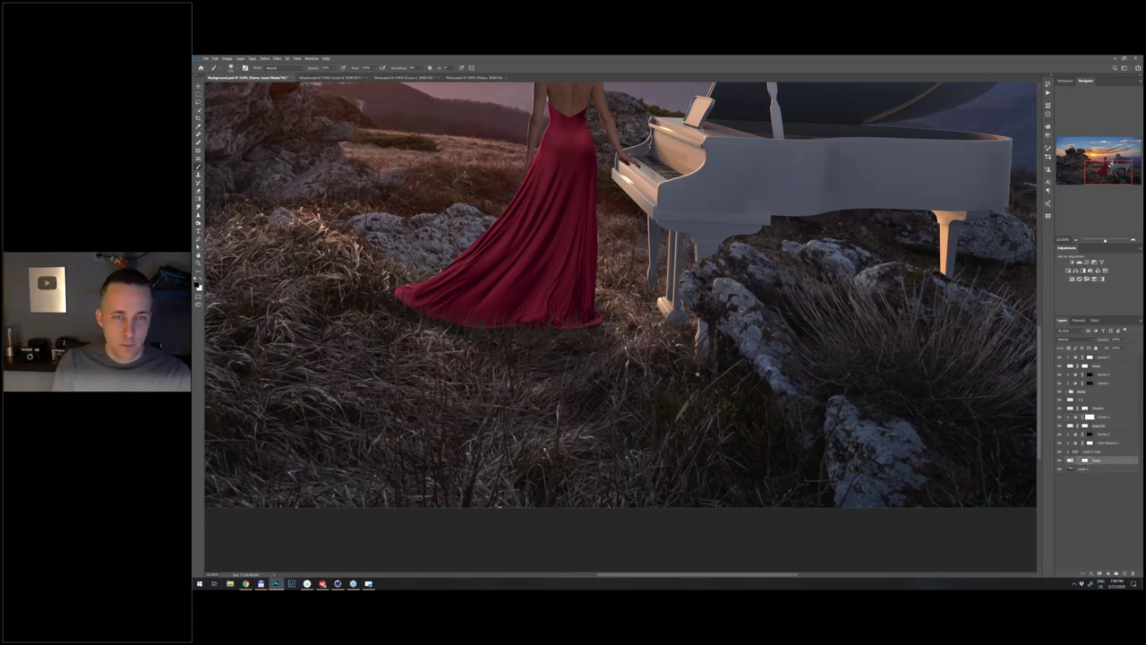
scroll(707, 371, "up", 2)
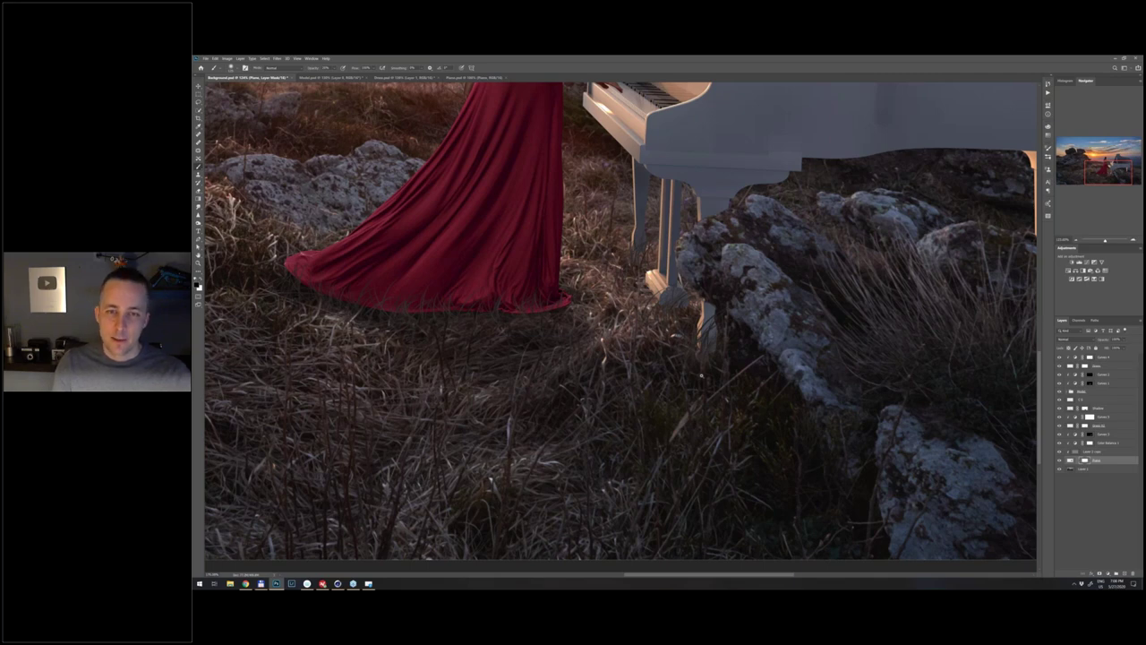
scroll(701, 375, "up", 2)
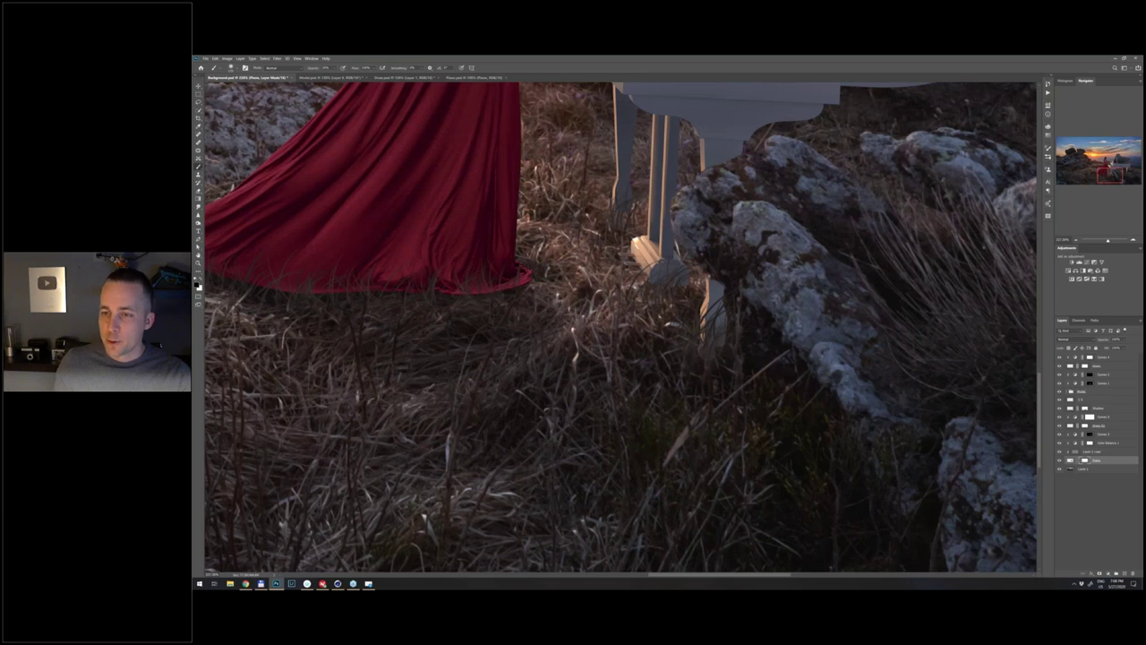
scroll(731, 383, "down", 1)
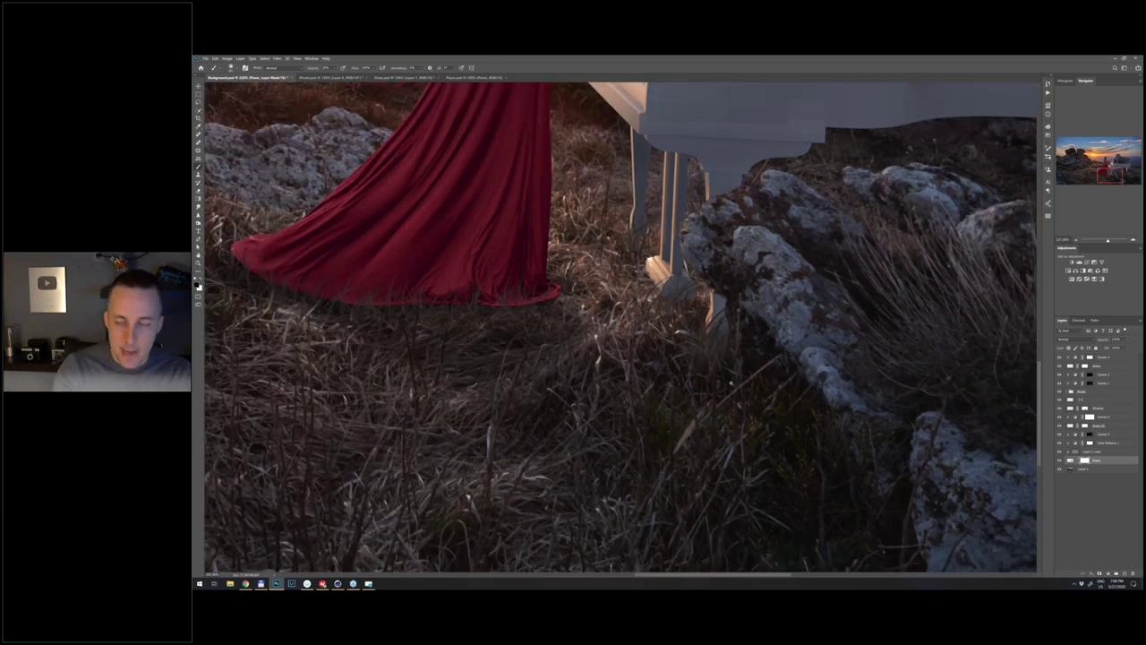
key("ctrl+shift+alt+n")
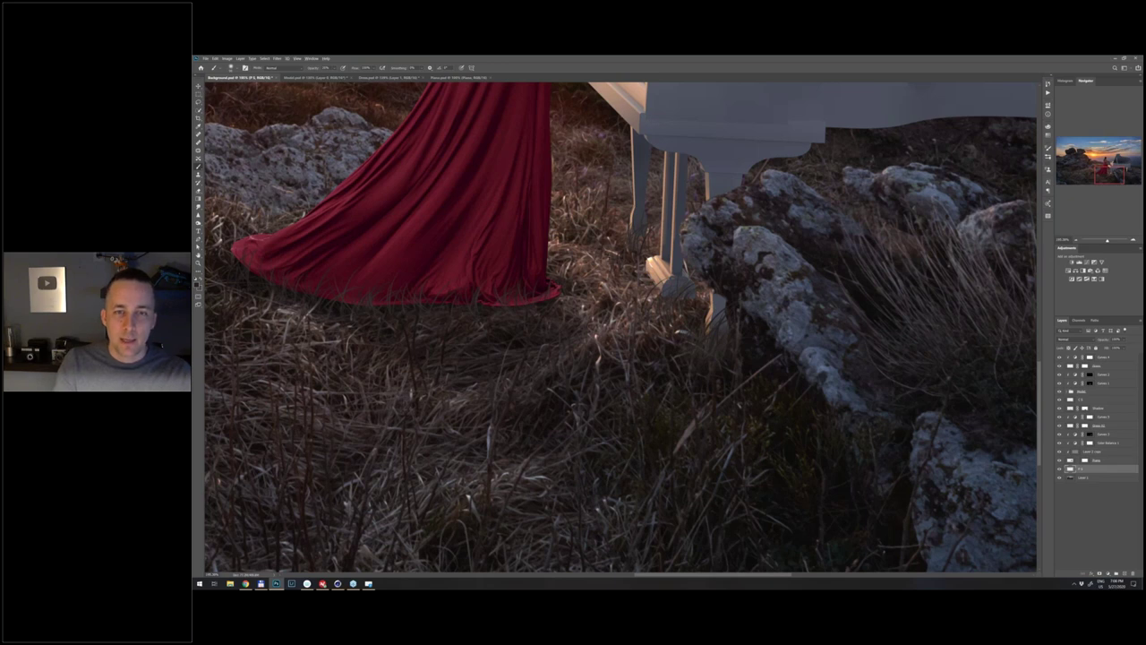
left_click(1066, 339)
left_click(1070, 368)
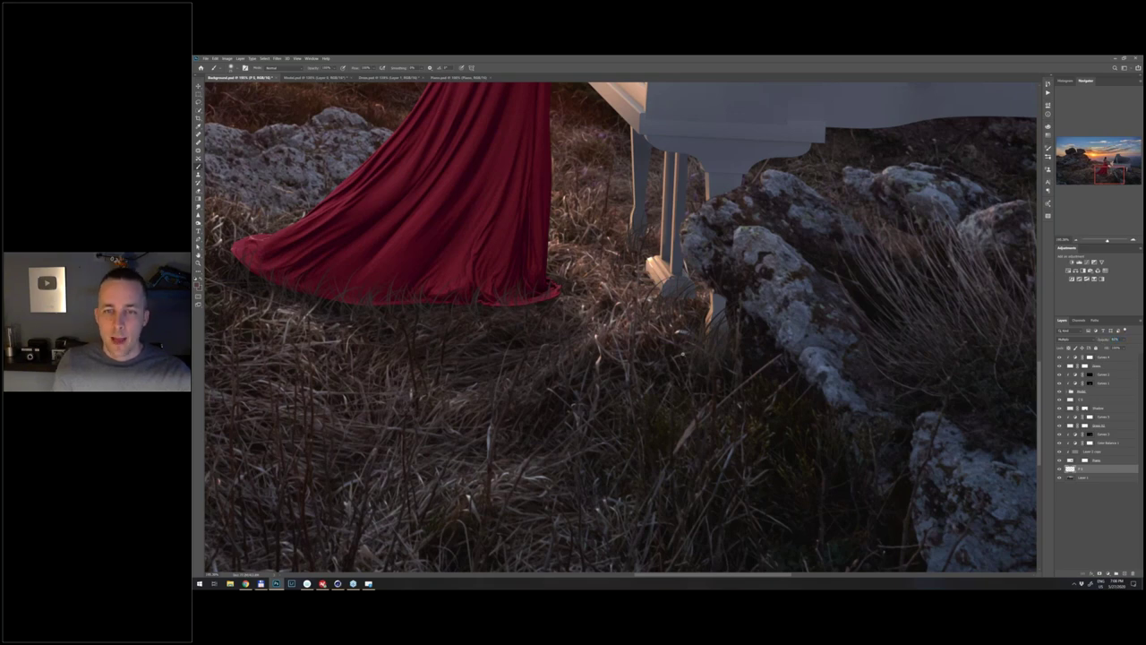
- Rename the landscape layer at the base of the layer stack as Background
scroll(678, 345, "down", 2)
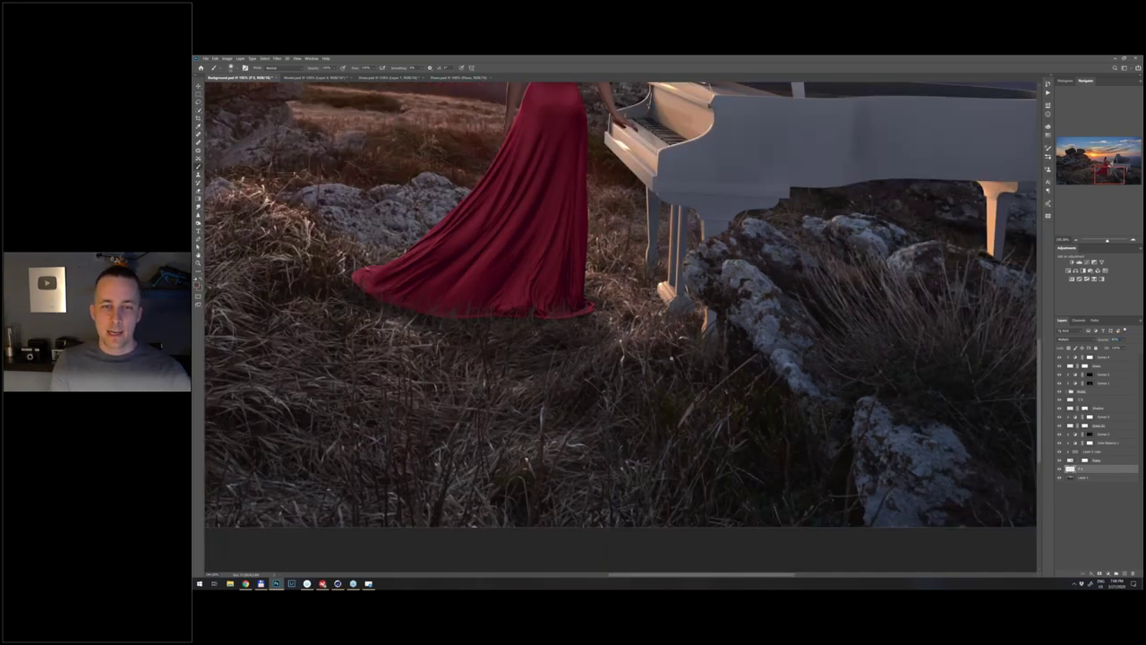
key("ctrl+0")
key("ctrl+minus")
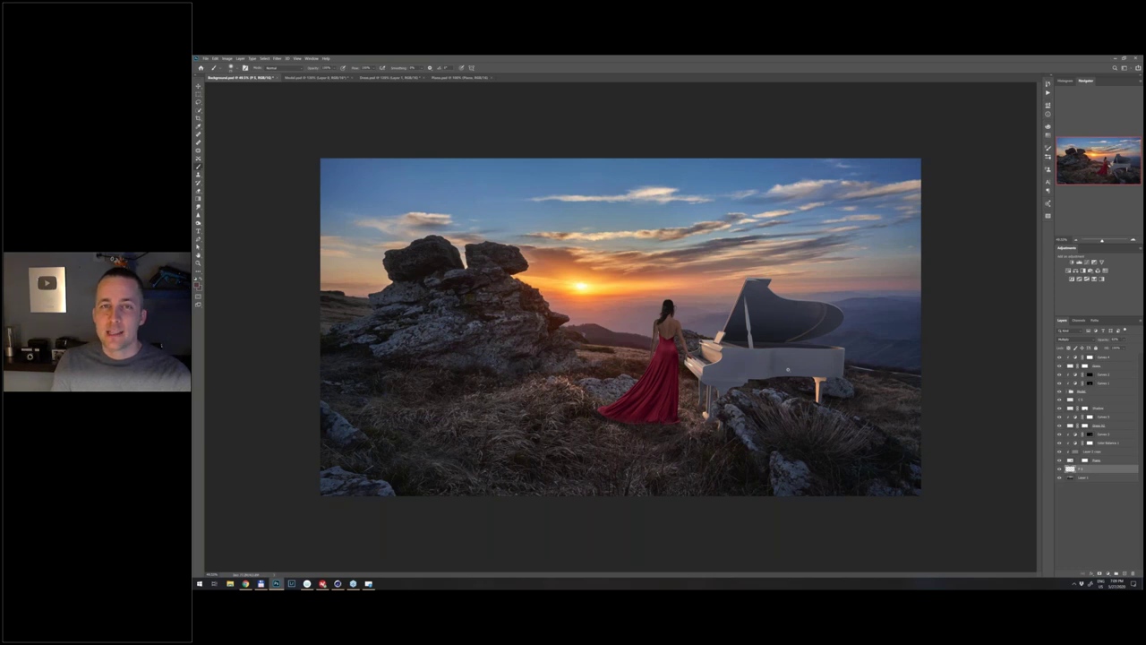
scroll(788, 370, "up", 1)
scroll(798, 369, "up", 2)
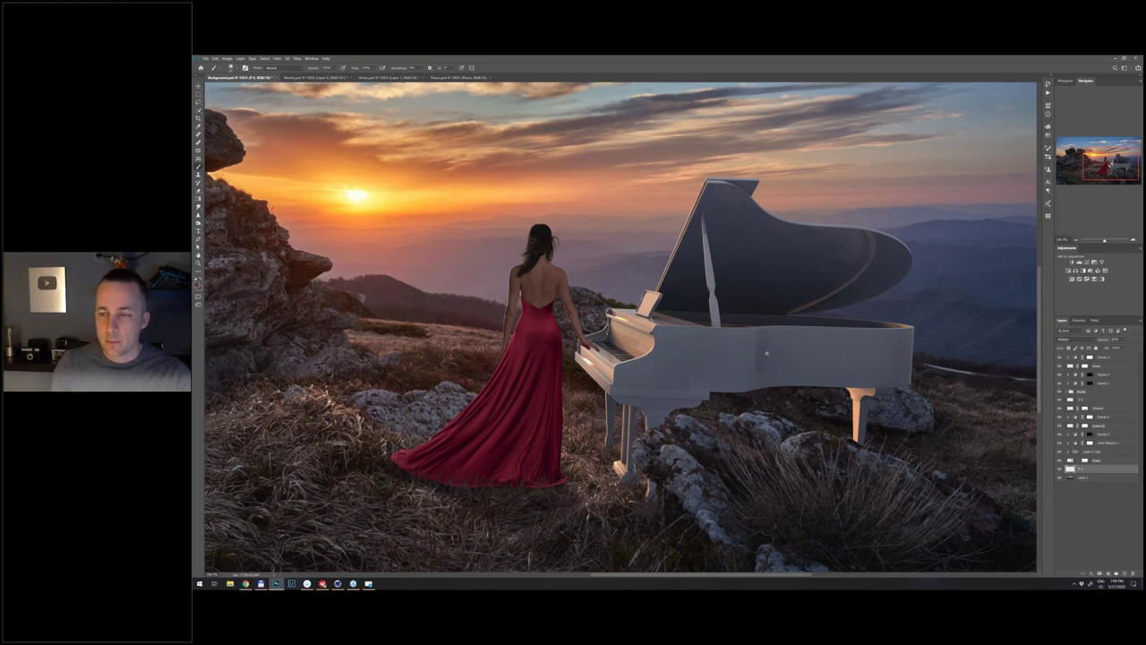
scroll(767, 353, "down", 3)
scroll(760, 355, "down", 1)
double_click(1084, 477)
type("B")
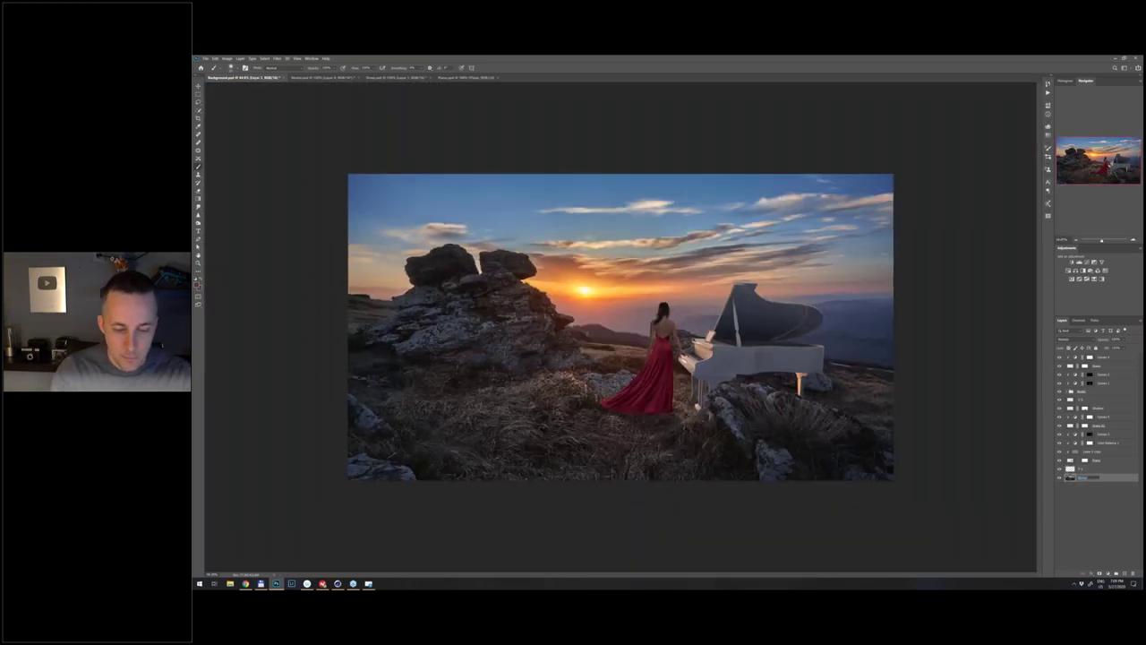
key("Return")
- Lasso an area of the large rock formation, copy it to a new layer and place it above the piano's layers
key("l")
mouse_move(476, 295)
left_mouse_down()
mouse_move(439, 352)
mouse_move(515, 367)
mouse_move(548, 313)
mouse_move(475, 295)
left_mouse_up()
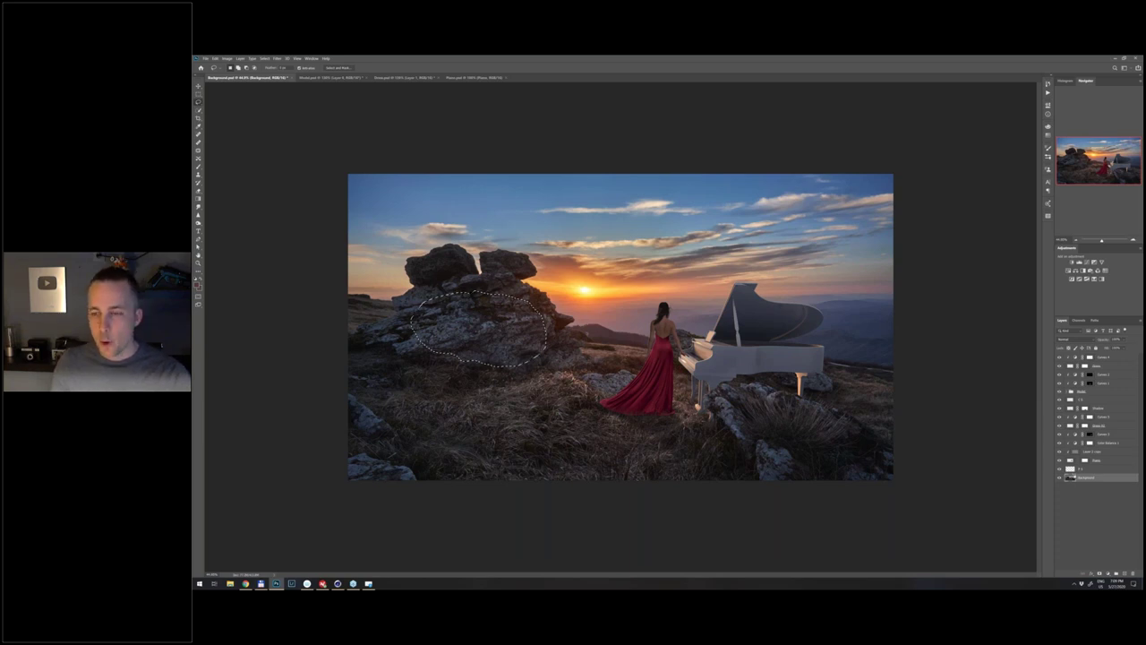
key("ctrl+j")
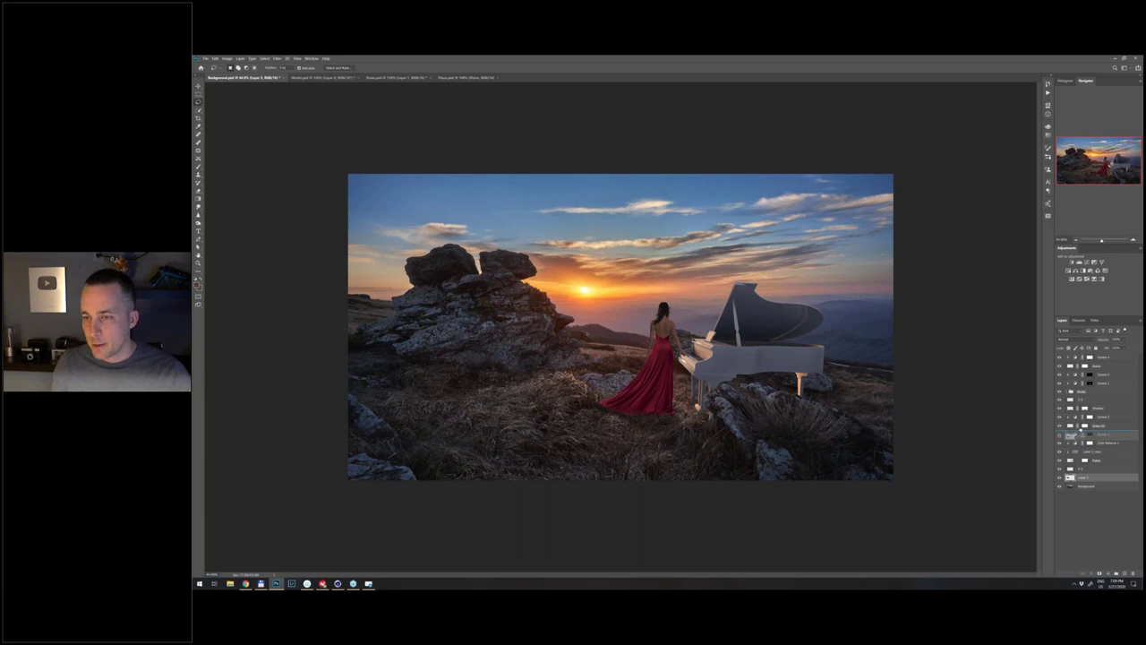
left_click_drag(1085, 458, 1084, 421)
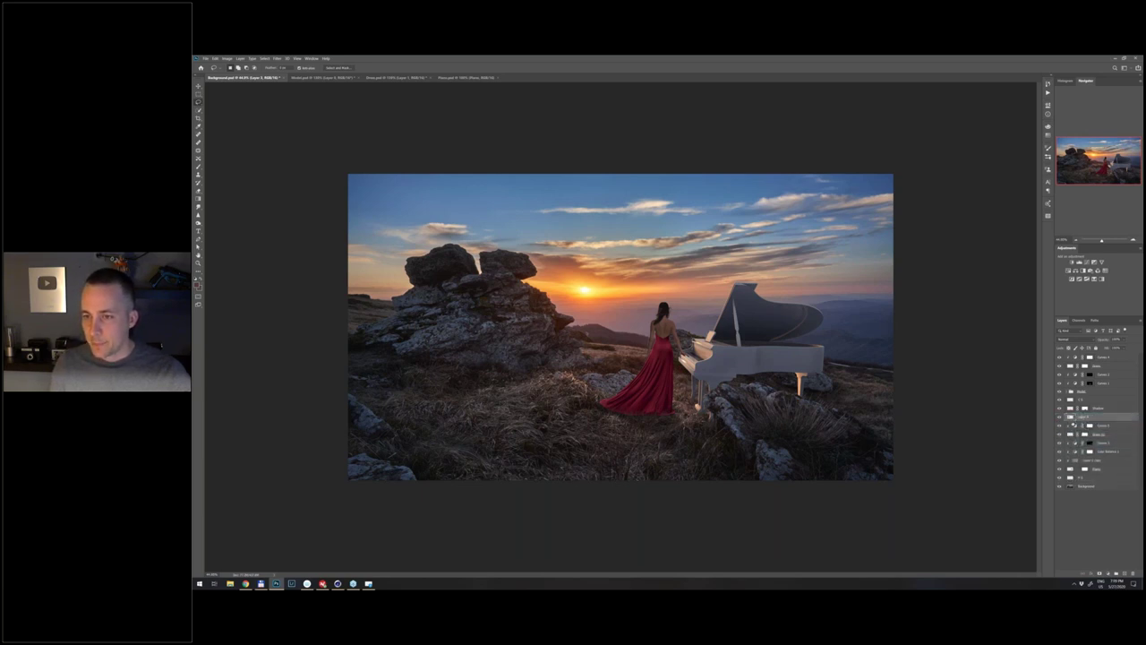
- Group the rock copy with all the piano's layers and name the group Piano
left_click(1072, 478, "shift")
key("ctrl+g")
double_click(1082, 416)
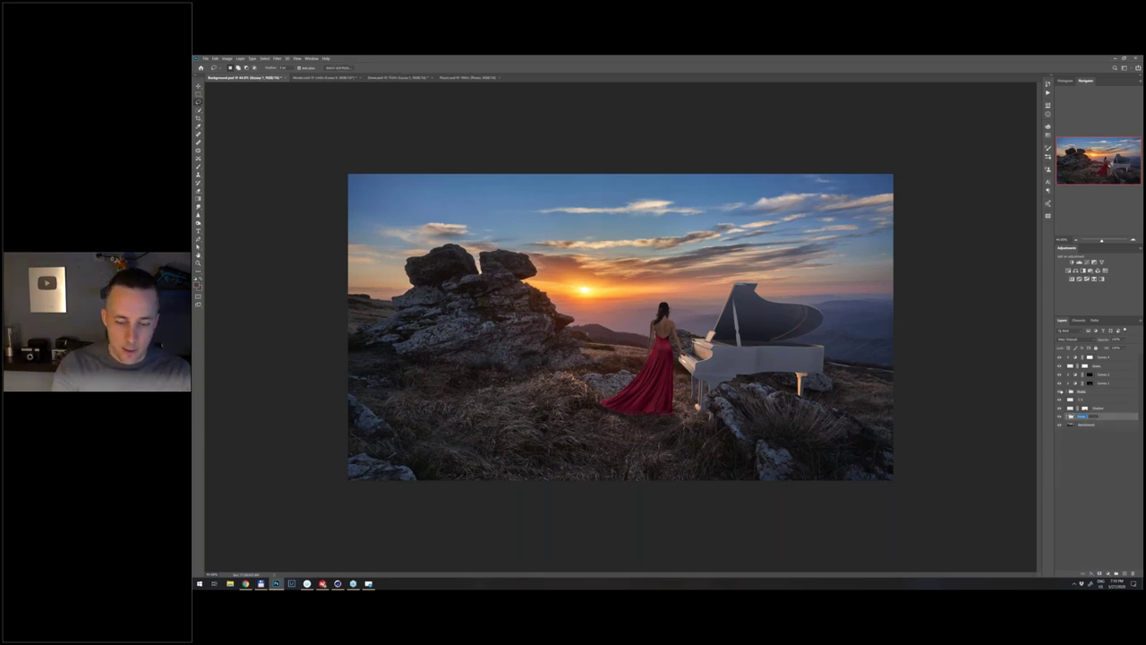
type("Pia")
key("Return")
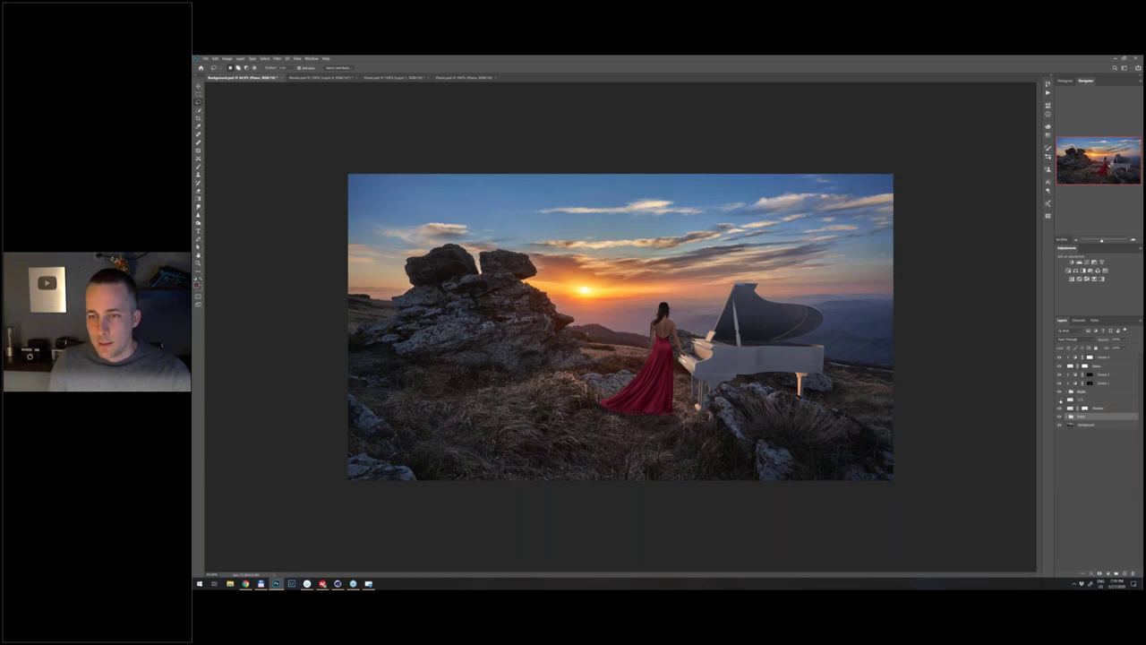
- Group the woman's layers, from her shadow up to the topmost Curves adjustment, and name the group Model
left_click(1071, 408)
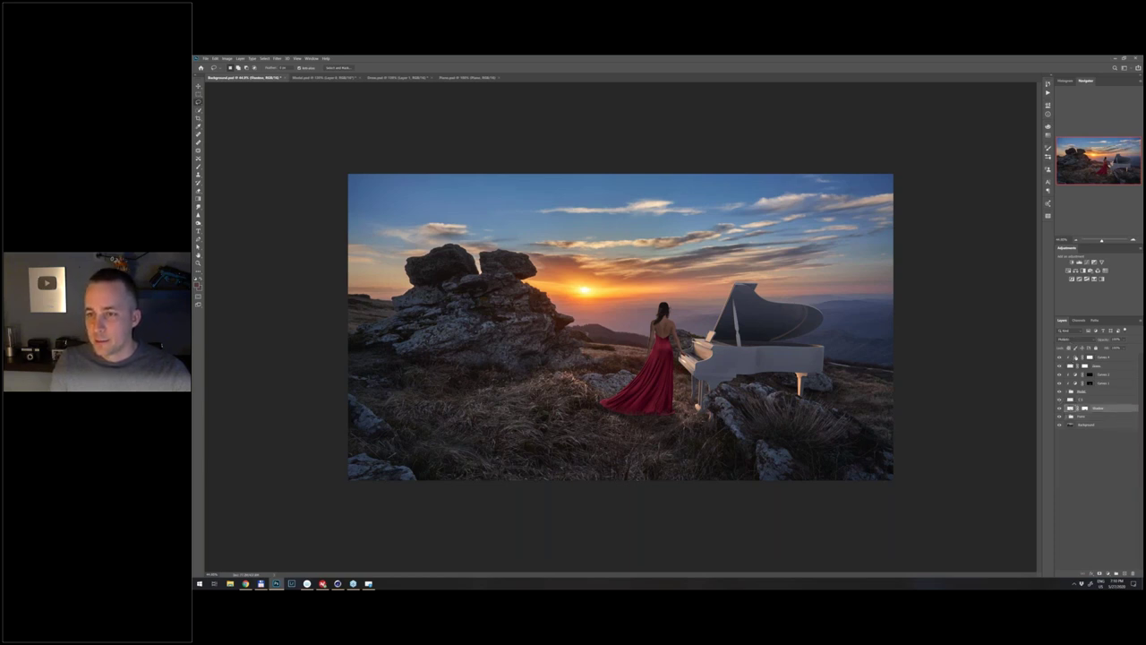
left_click(1079, 357, "shift")
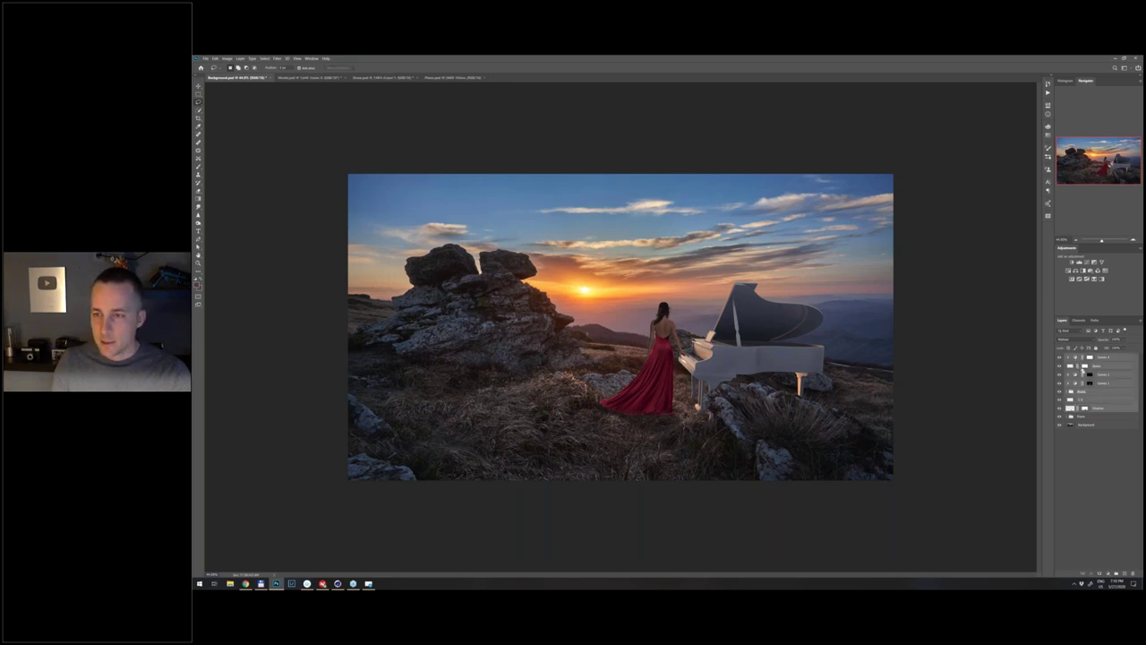
key("ctrl+g")
type("Model")
key("Return")
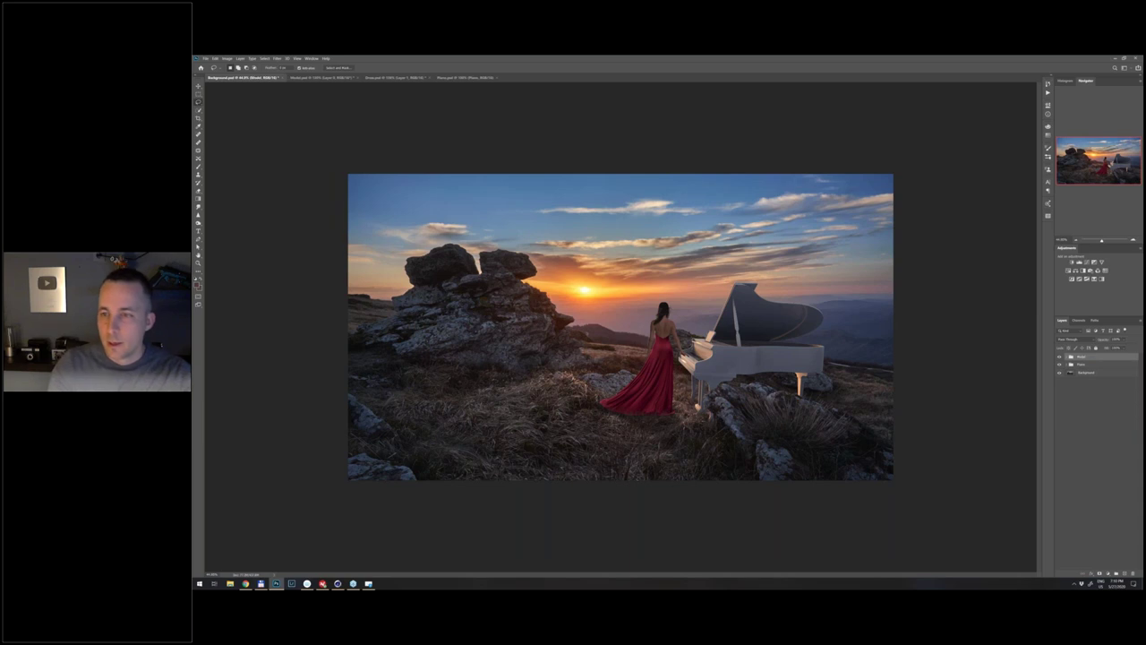
- Rename the rock copy inside the Piano group as Refl 01
left_click(1067, 365)
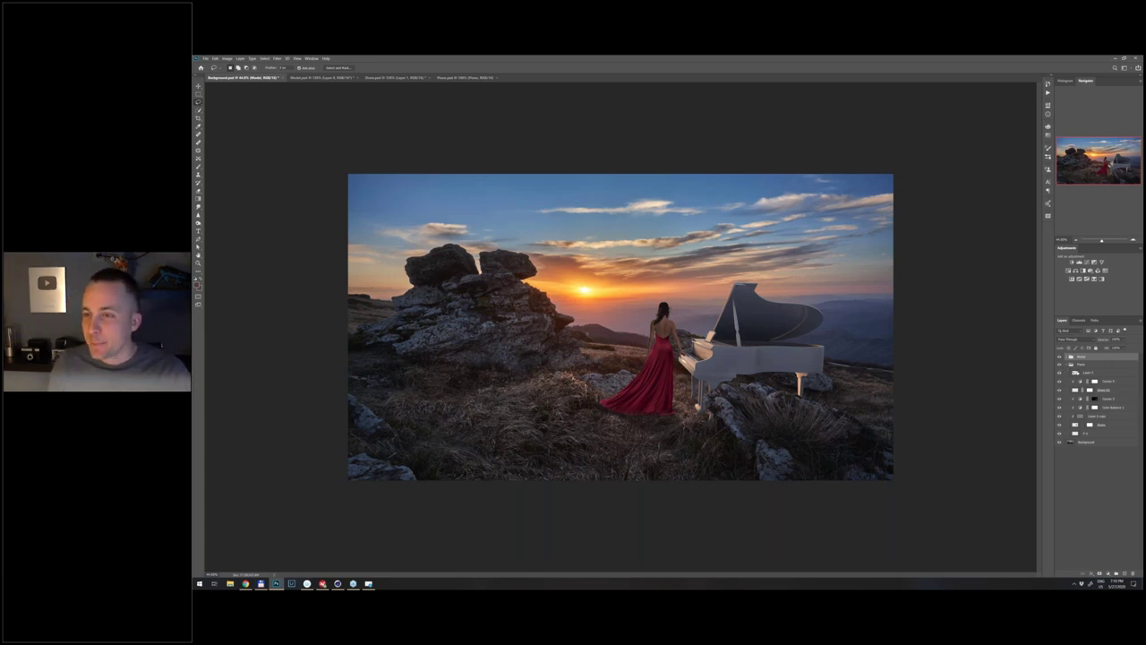
left_click(1079, 372)
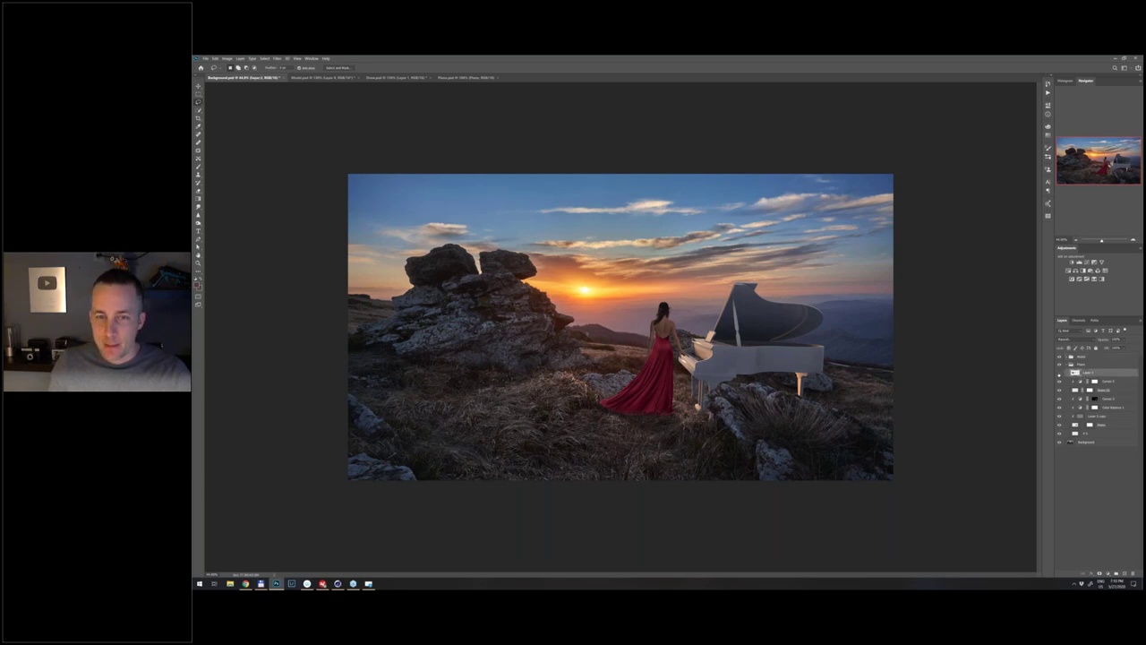
double_click(1089, 374)
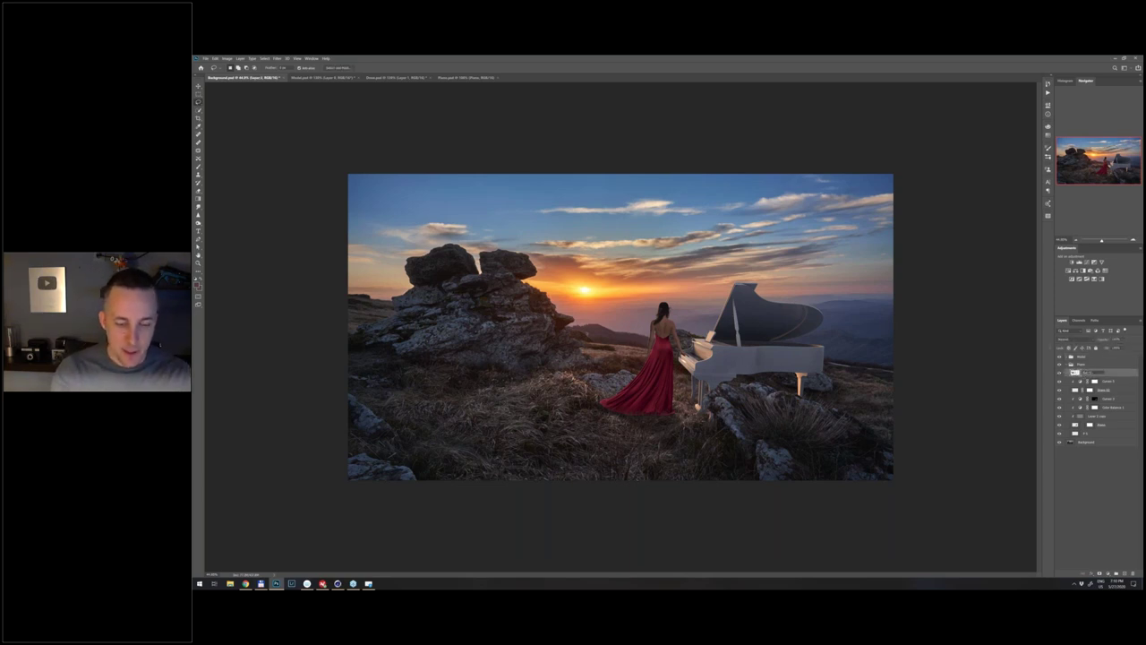
type("Ball 01")
key("Return")
- Move the rock copy over the side of the piano's body
key("v")
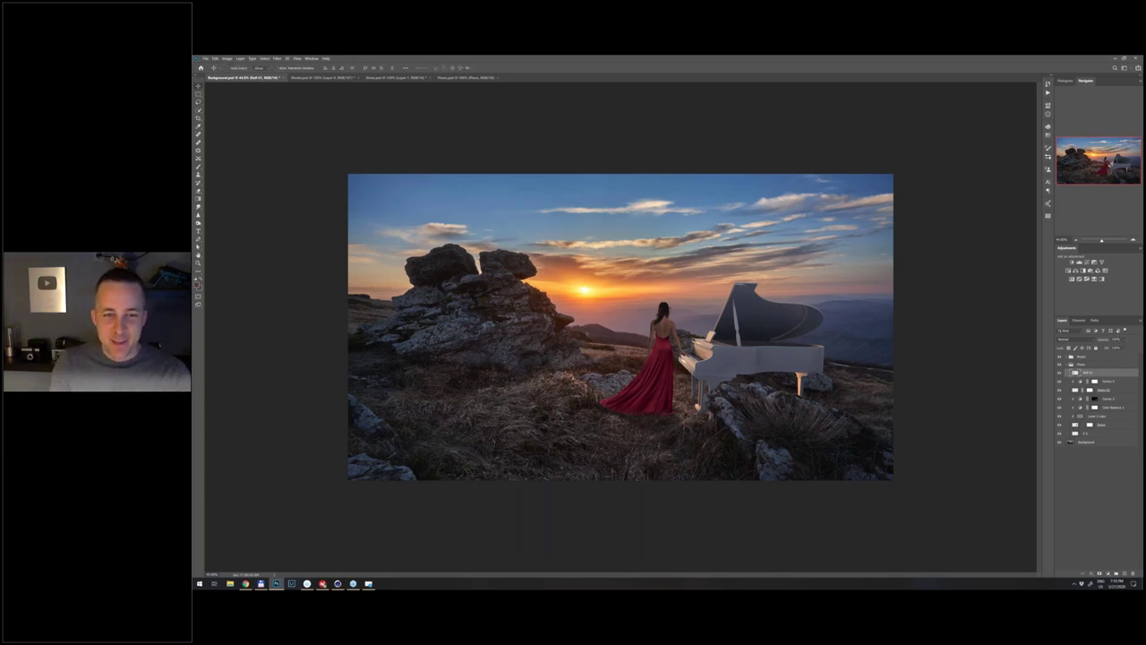
left_click_drag(506, 335, 760, 376)
scroll(751, 392, "up", 1)
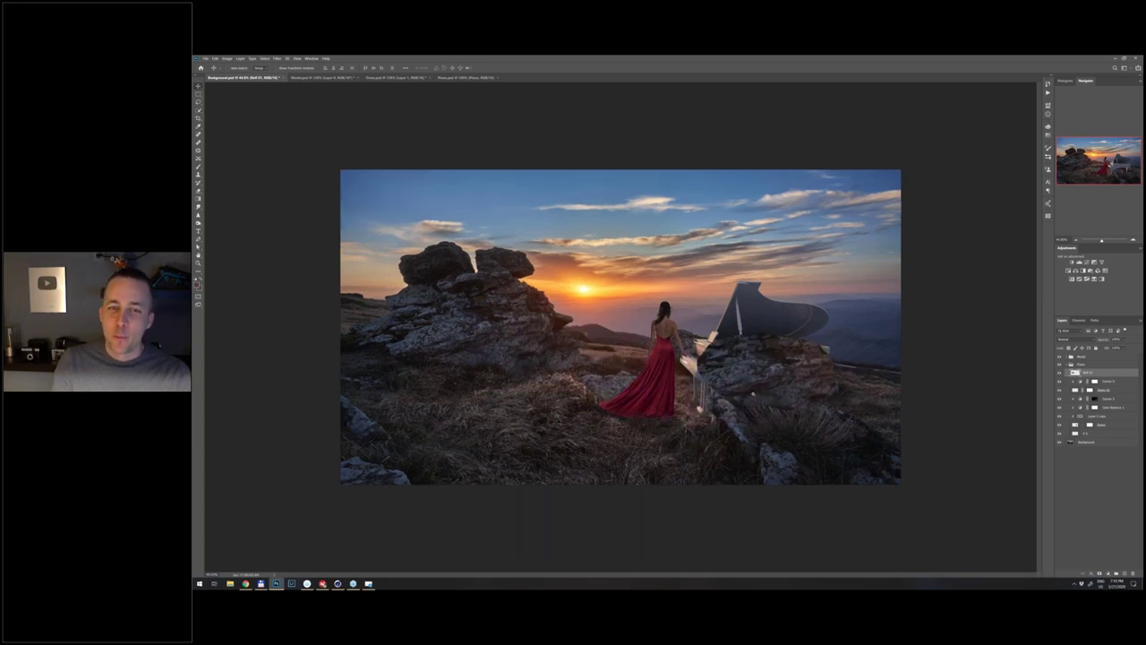
scroll(755, 395, "up", 2)
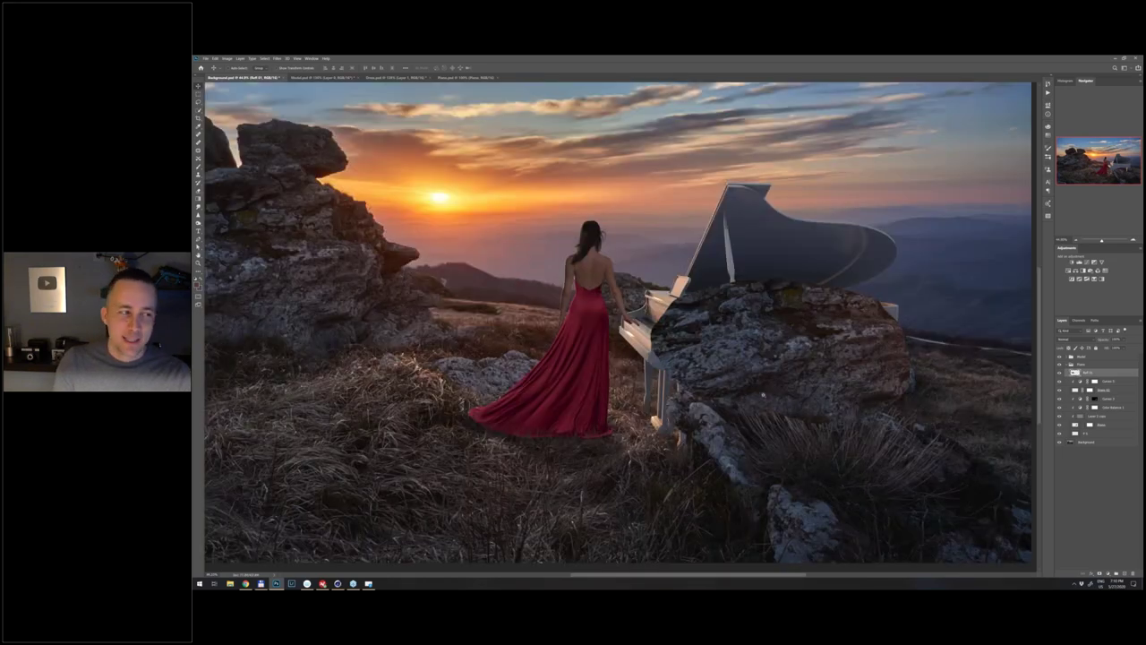
scroll(762, 395, "up", 1)
left_click_drag(851, 324, 855, 319)
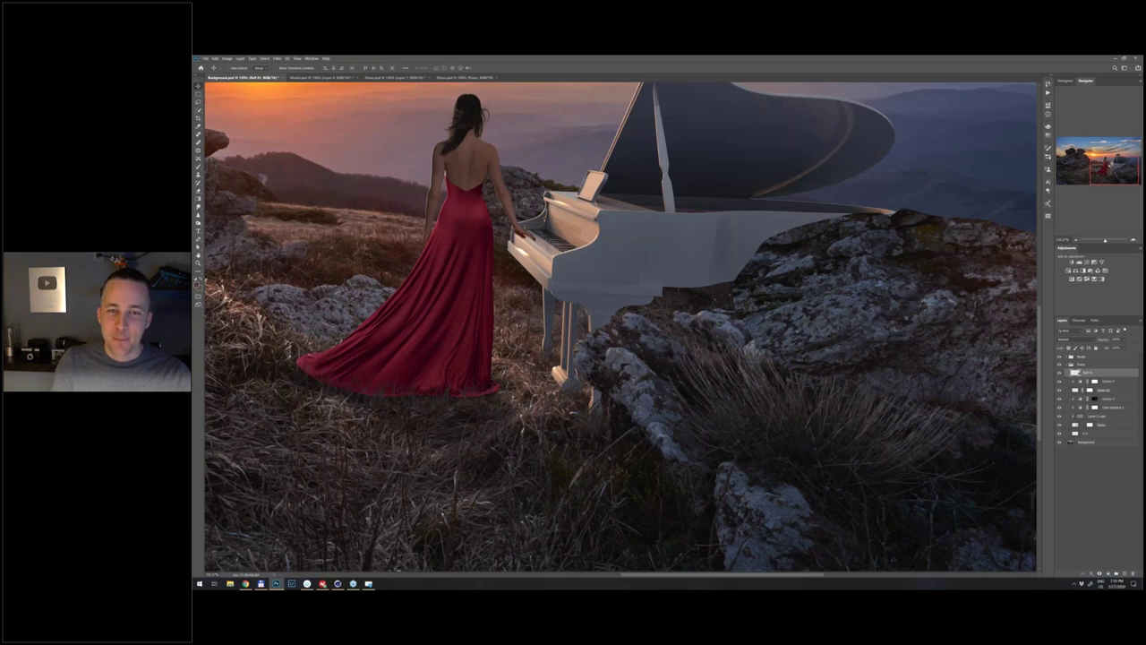
left_click_drag(922, 318, 797, 251)
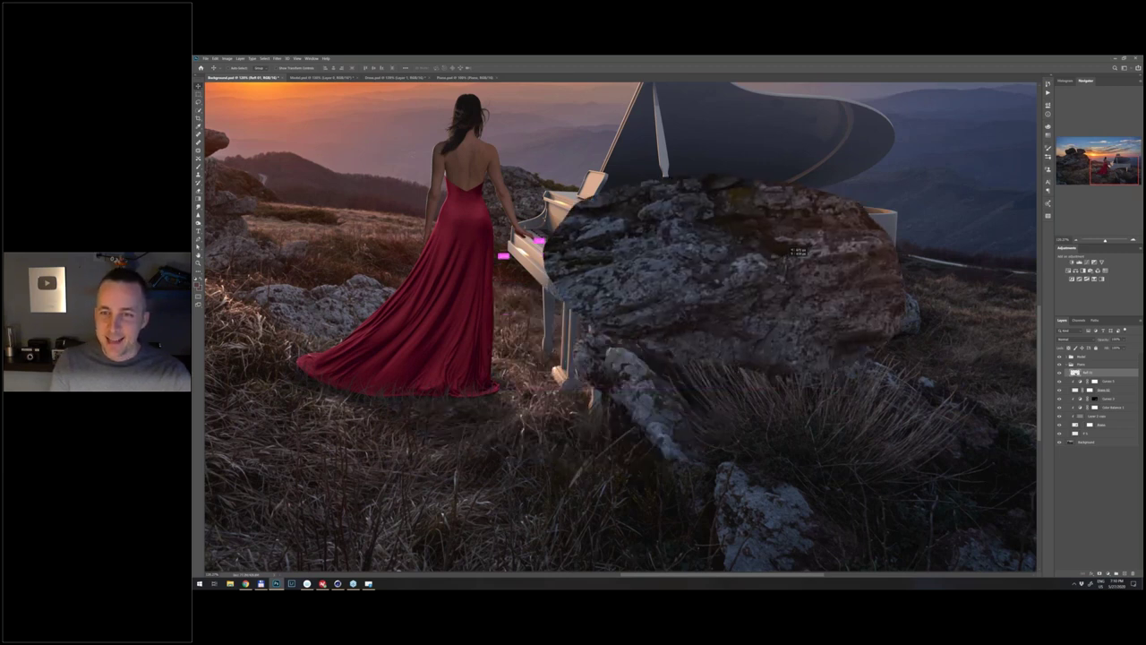
- Transform the rock copy to span the piano's whole side and set its blend mode to Soft Light
key("ctrl+t")
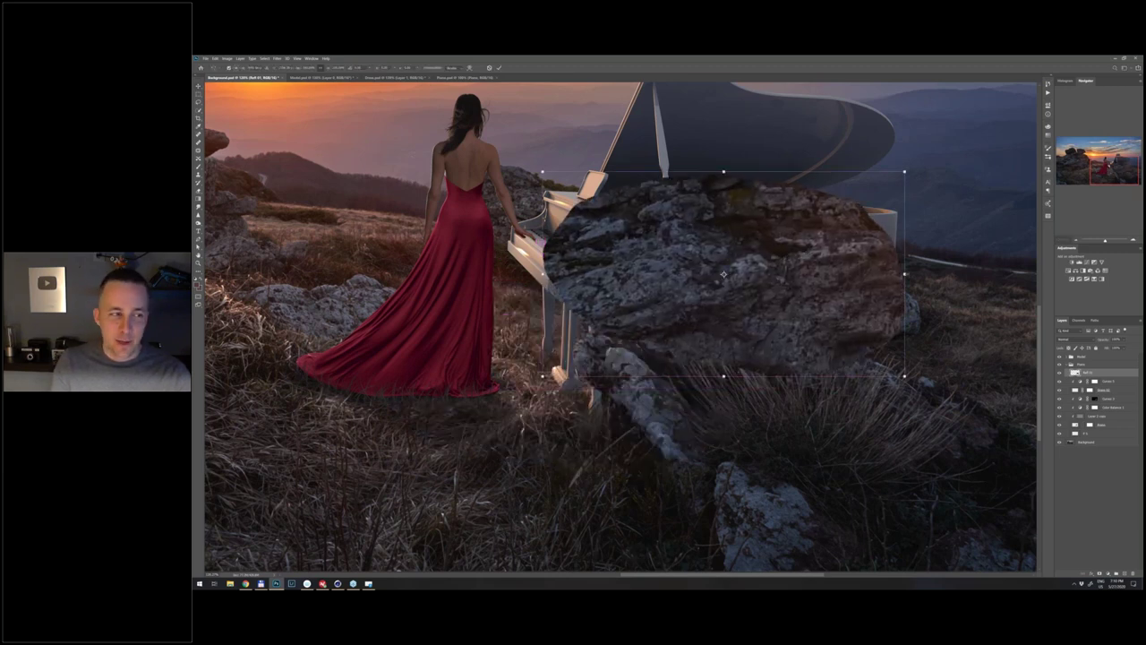
left_click_drag(905, 274, 948, 226)
key("Return")
key("5")
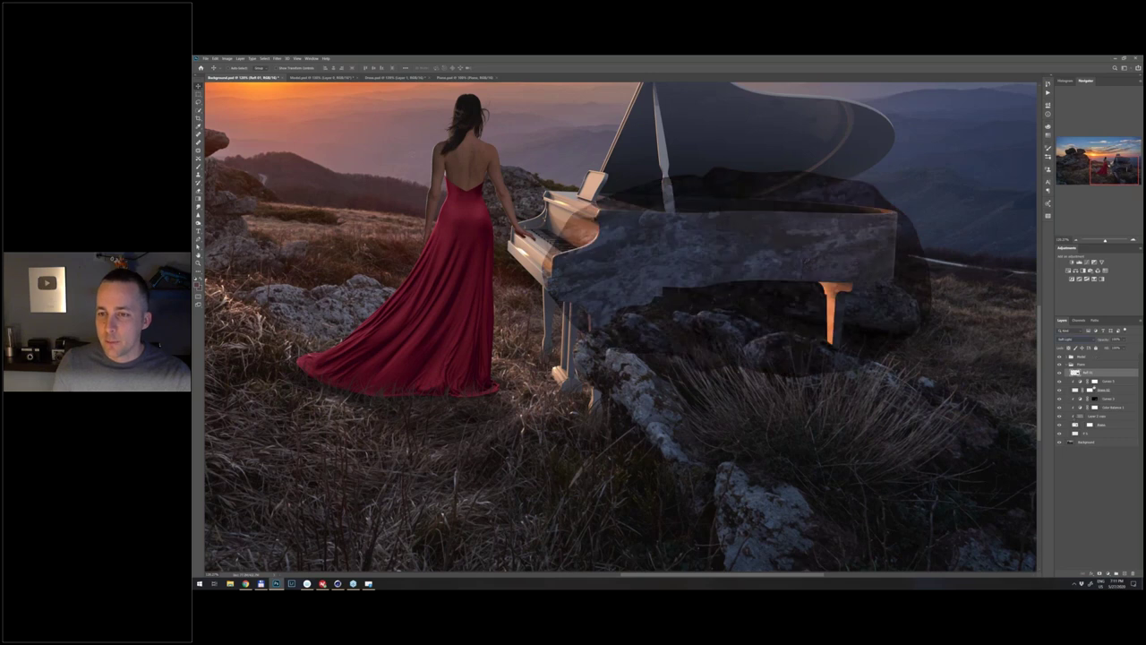
- Add a layer mask to the Refl 01 rock copy and set up a brush for painting on the mask
left_click(1100, 573)
key("b")
right_click(579, 214)
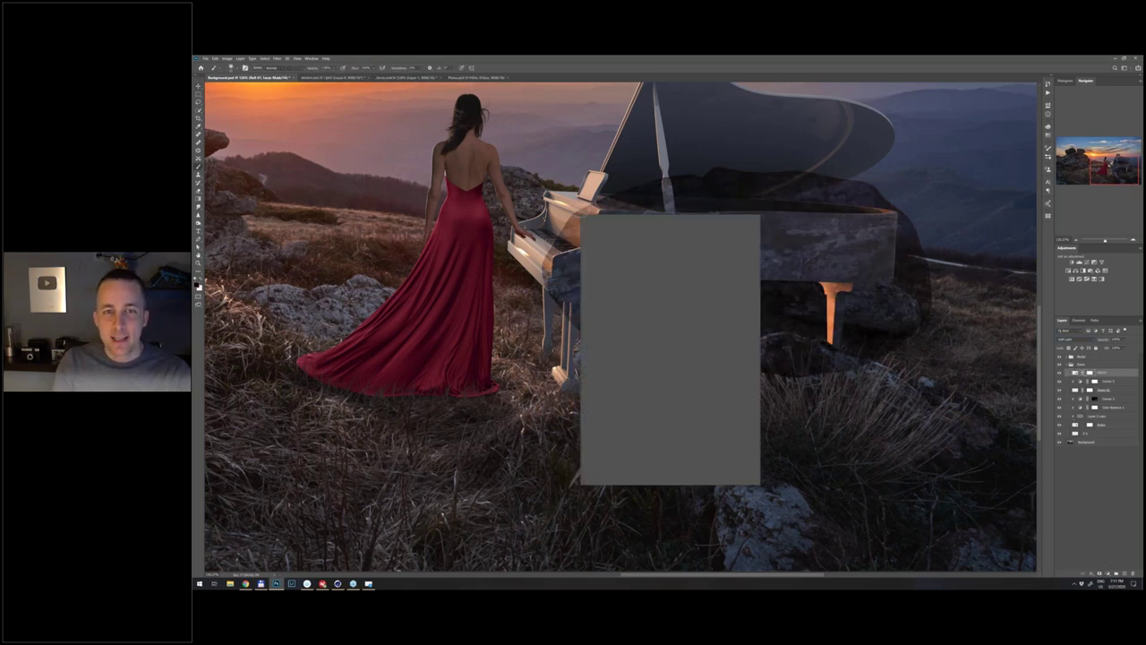
left_click_drag(550, 233, 566, 245)
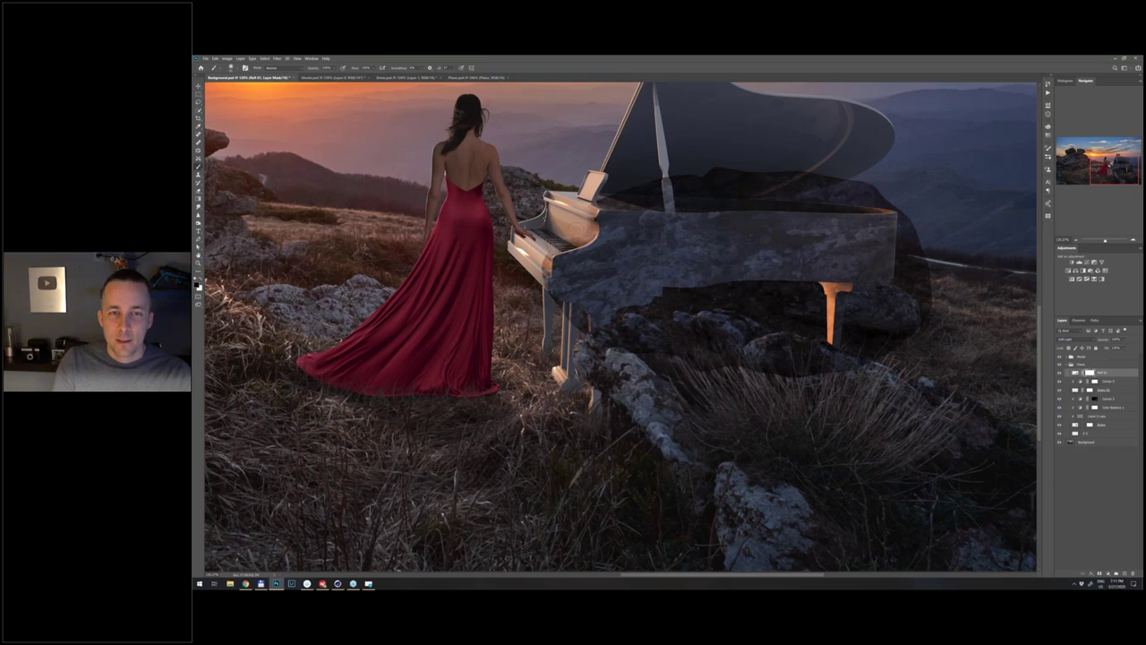
right_click(584, 224)
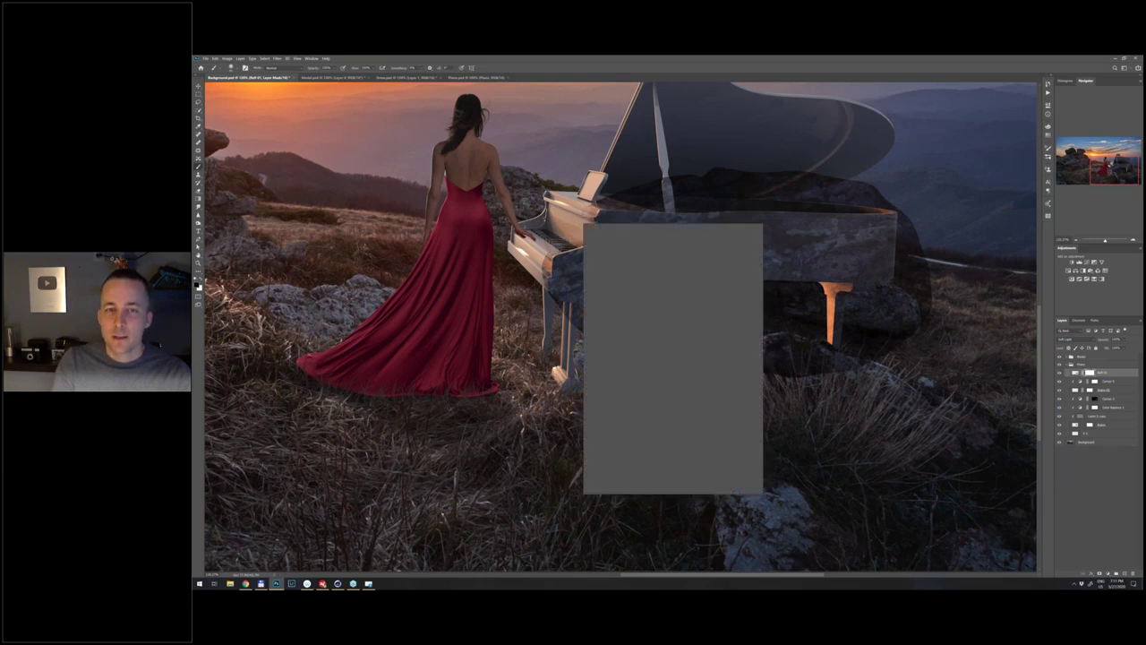
key("Return")
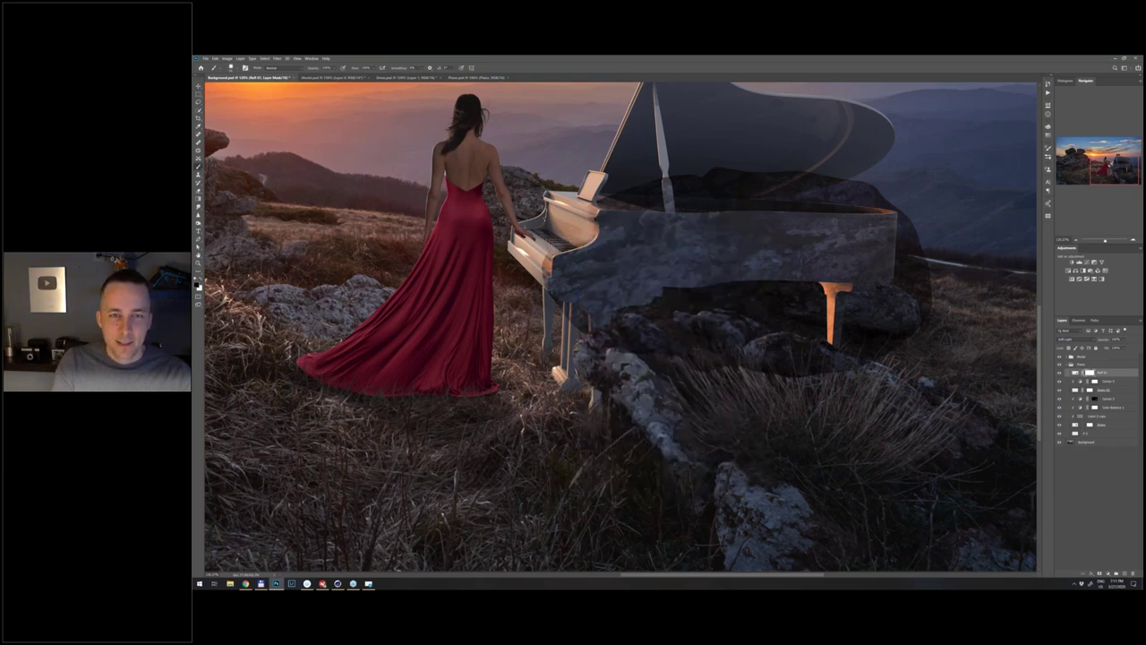
- Mask the Refl 01 rock texture out of the rocks, grass and rear leg beneath the piano's body
scroll(573, 152, "up", 1)
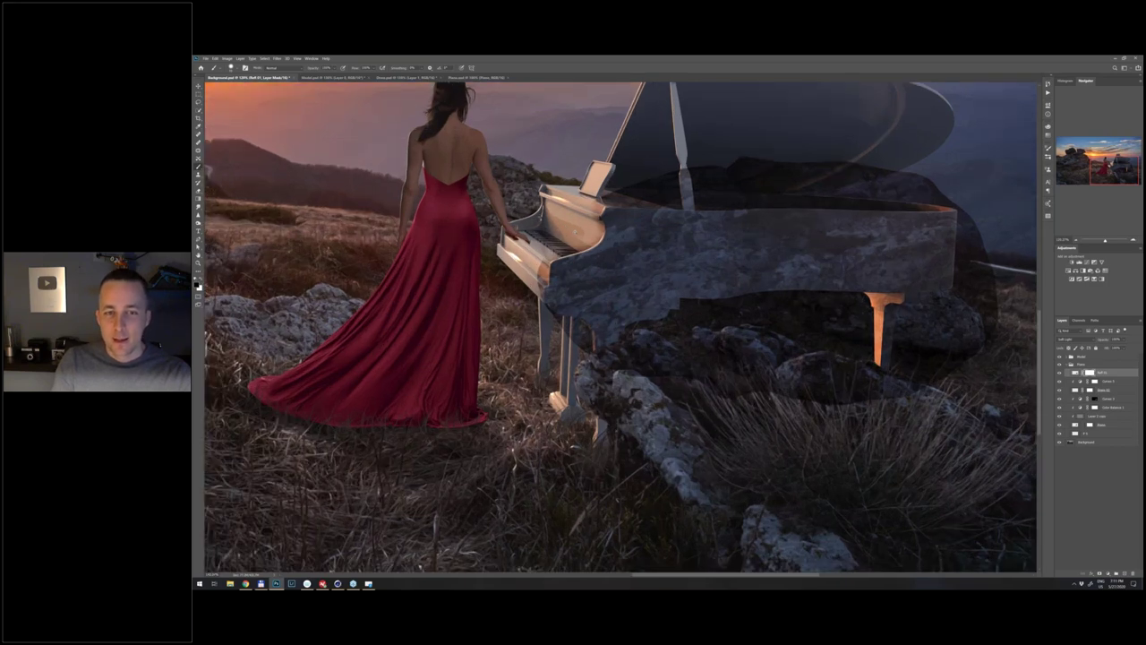
scroll(567, 232, "up", 2)
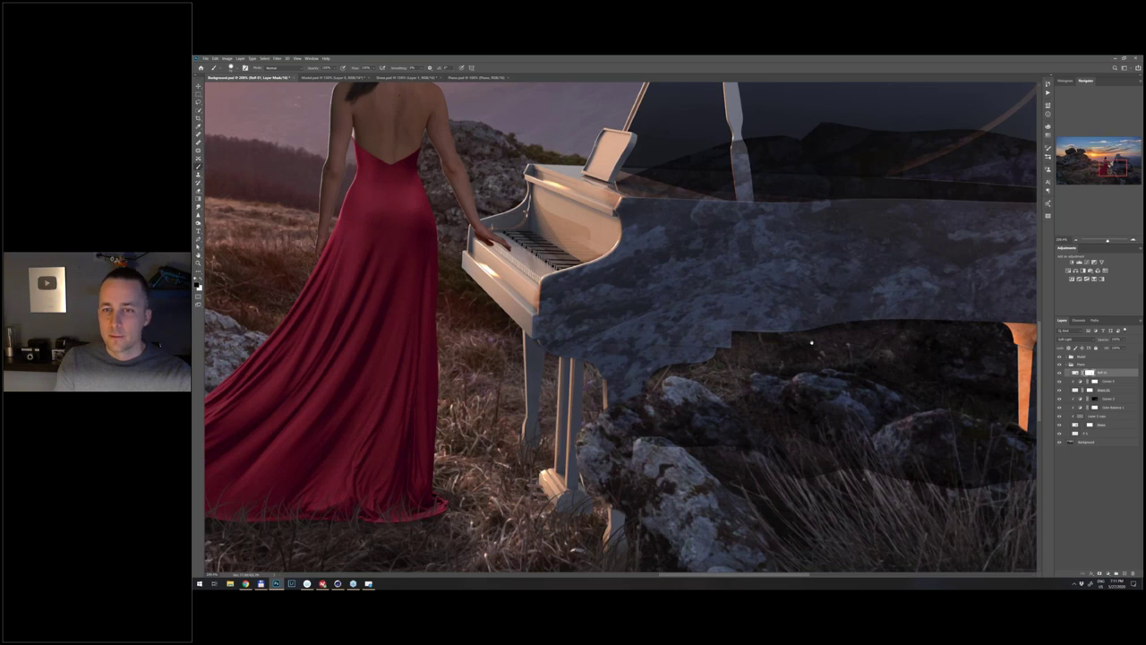
left_click_drag(811, 343, 766, 335)
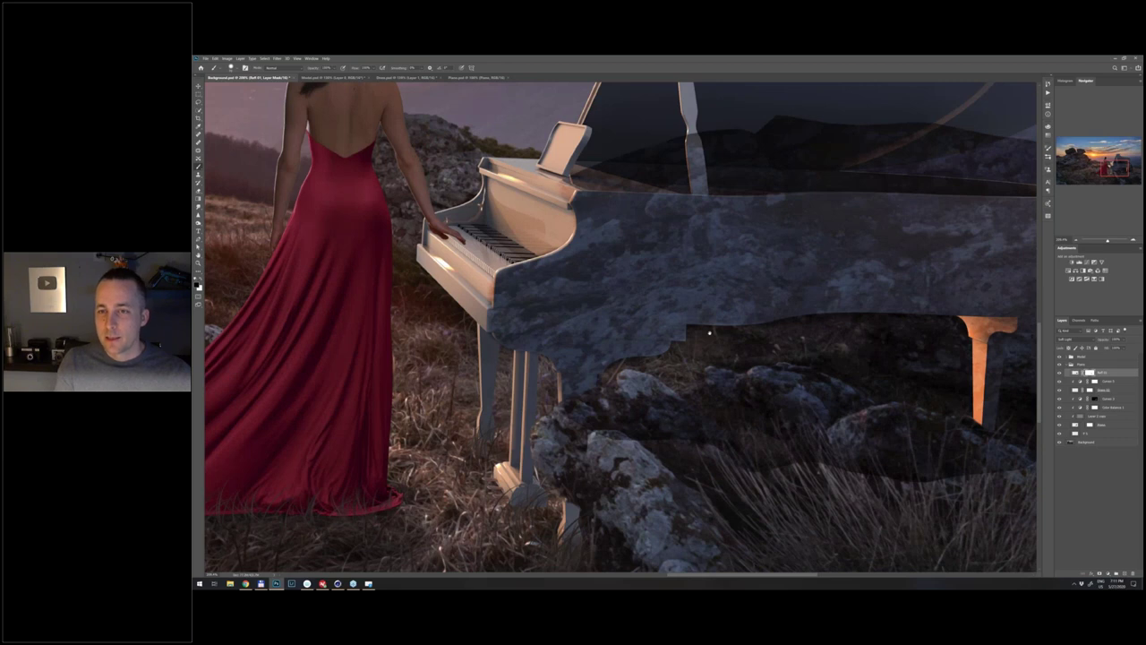
left_click_drag(710, 333, 561, 297)
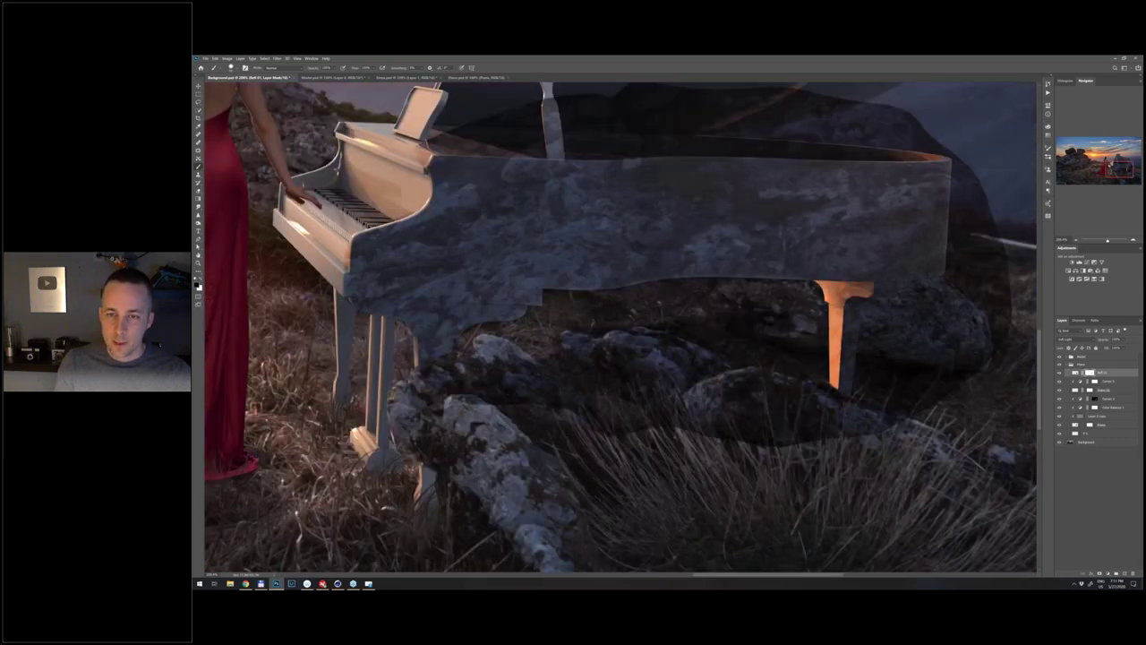
key("ctrl+z")
left_click_drag(842, 414, 455, 385)
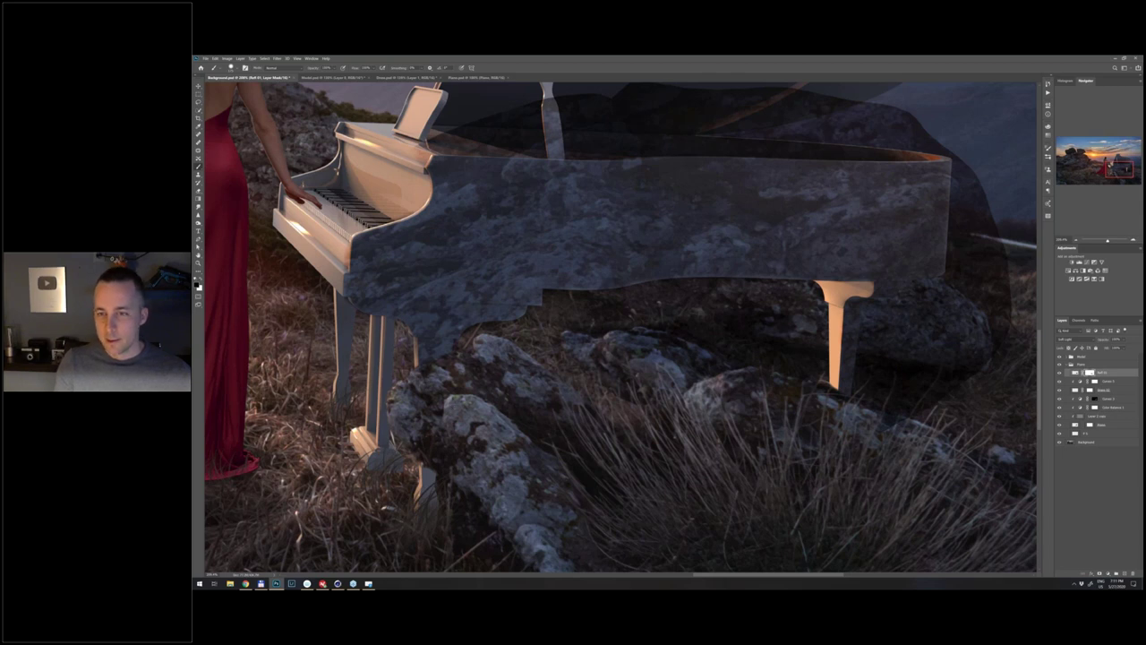
left_click_drag(577, 354, 740, 343)
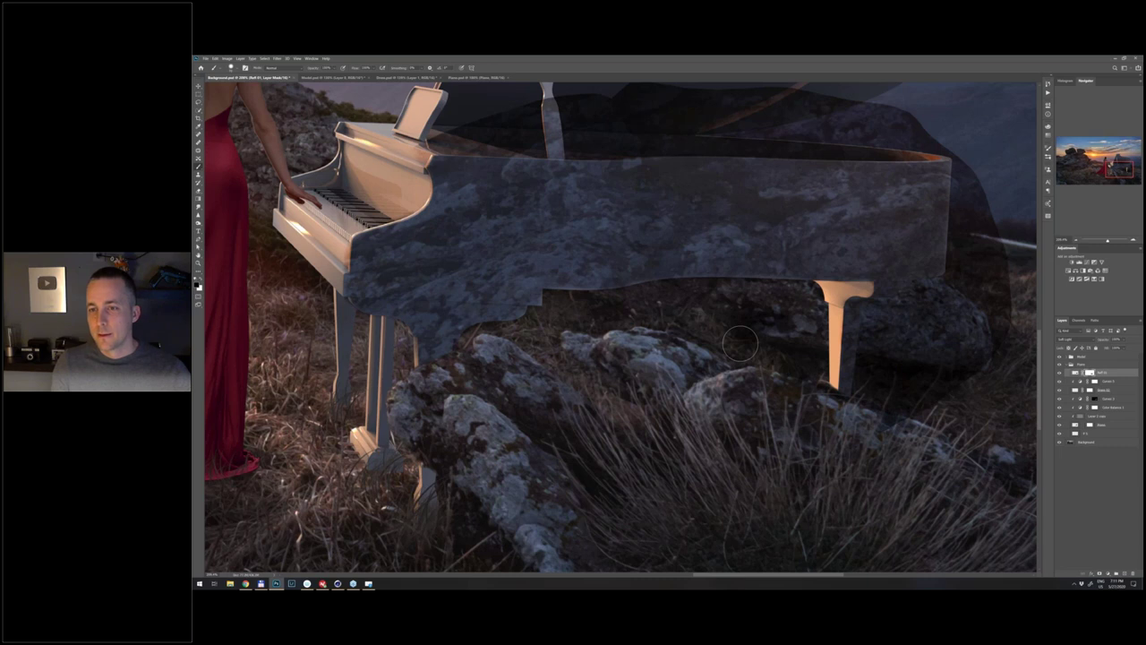
left_click_drag(740, 342, 959, 421)
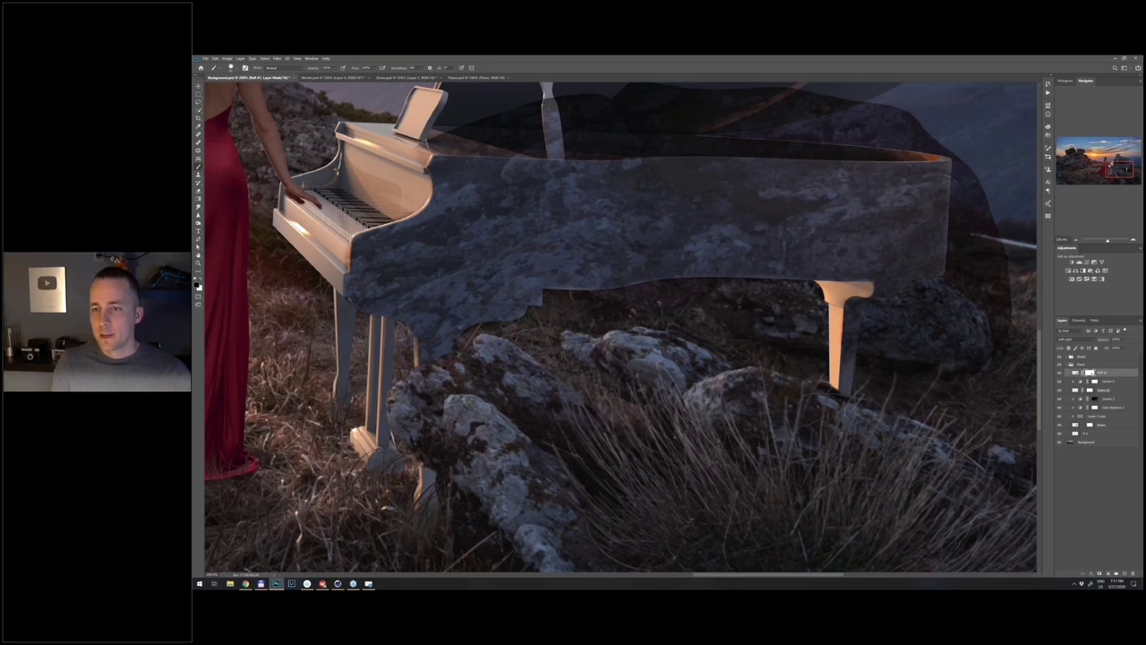
- Mask the remaining Refl 01 texture off the rock behind the rear leg, the landscape beside the piano and the lid area
left_click_drag(985, 345, 885, 304)
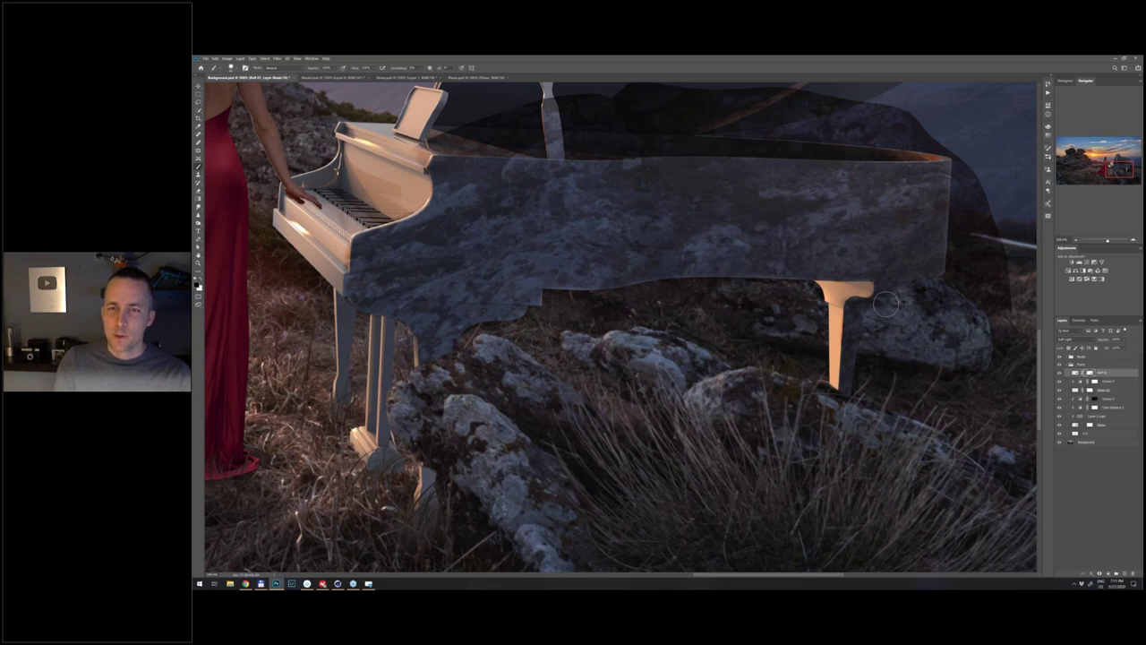
left_click_drag(886, 304, 933, 340)
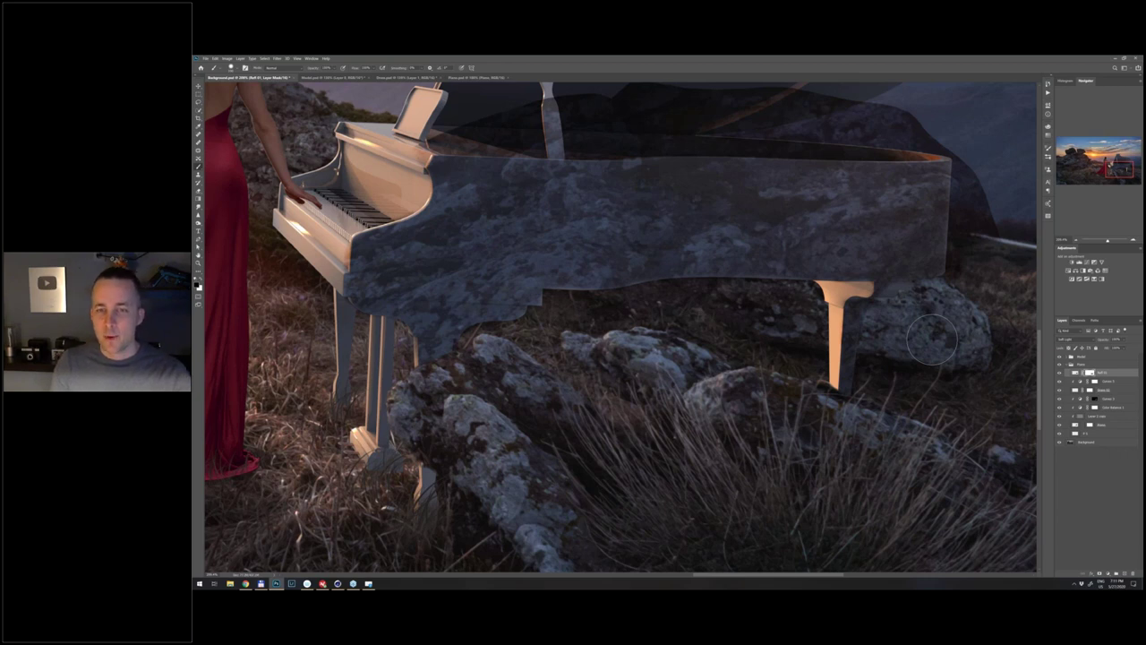
left_click_drag(932, 339, 864, 371)
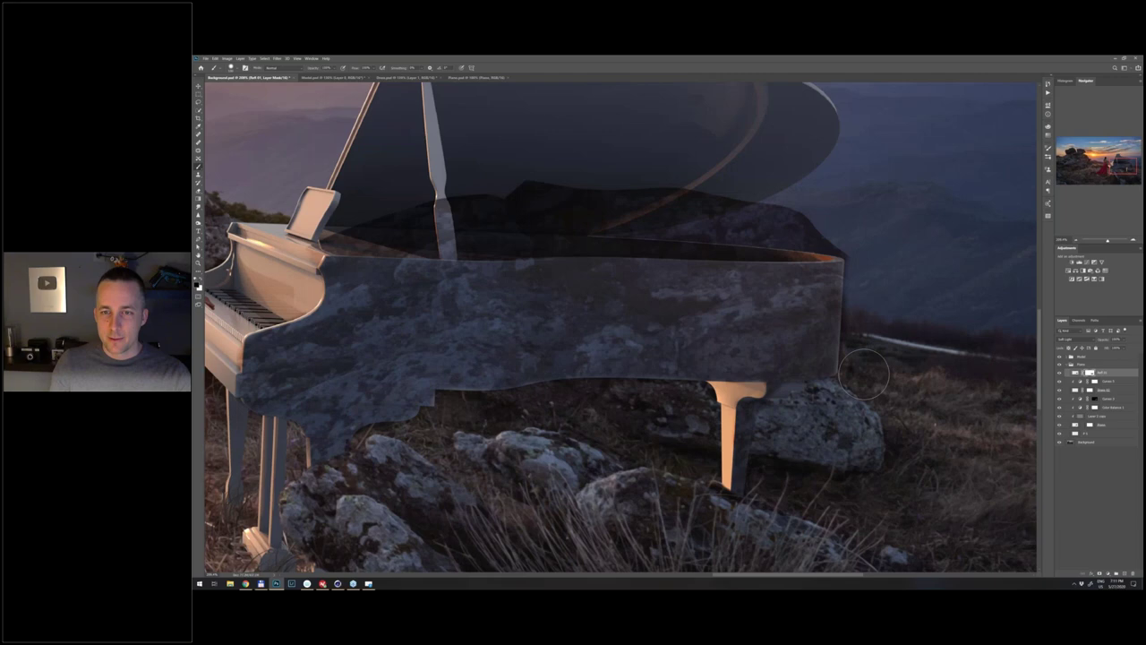
key("ctrl+0")
key("v")
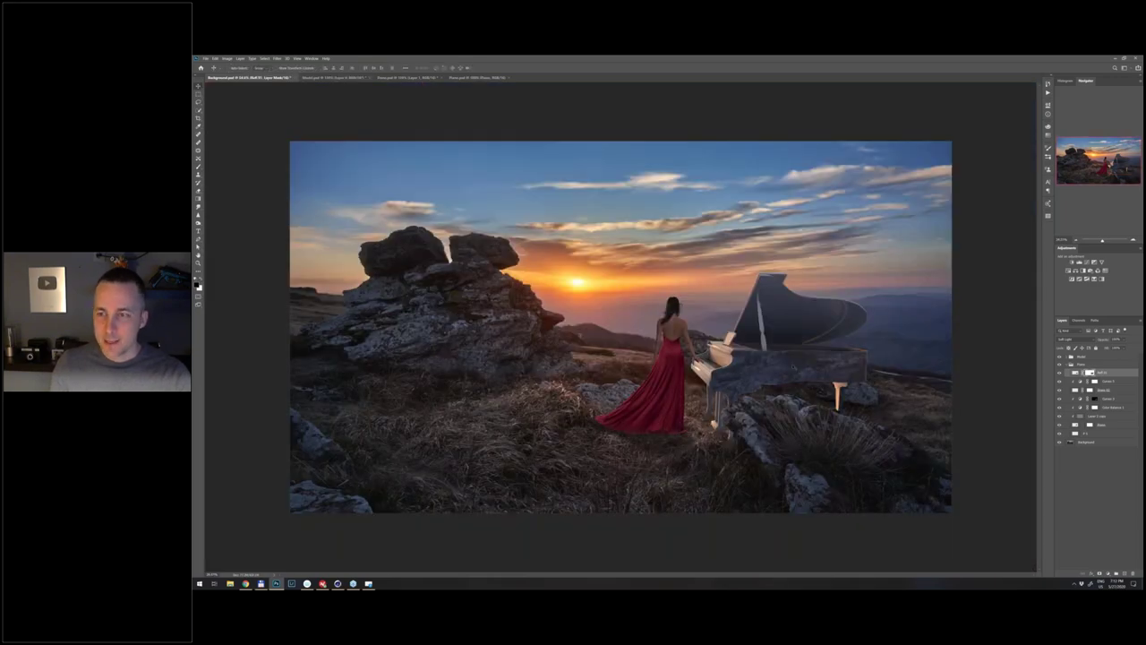
- Lower the Refl 01 layer's opacity so the rock texture forms only a faint reflection on the piano's side
scroll(832, 428, "up", 5)
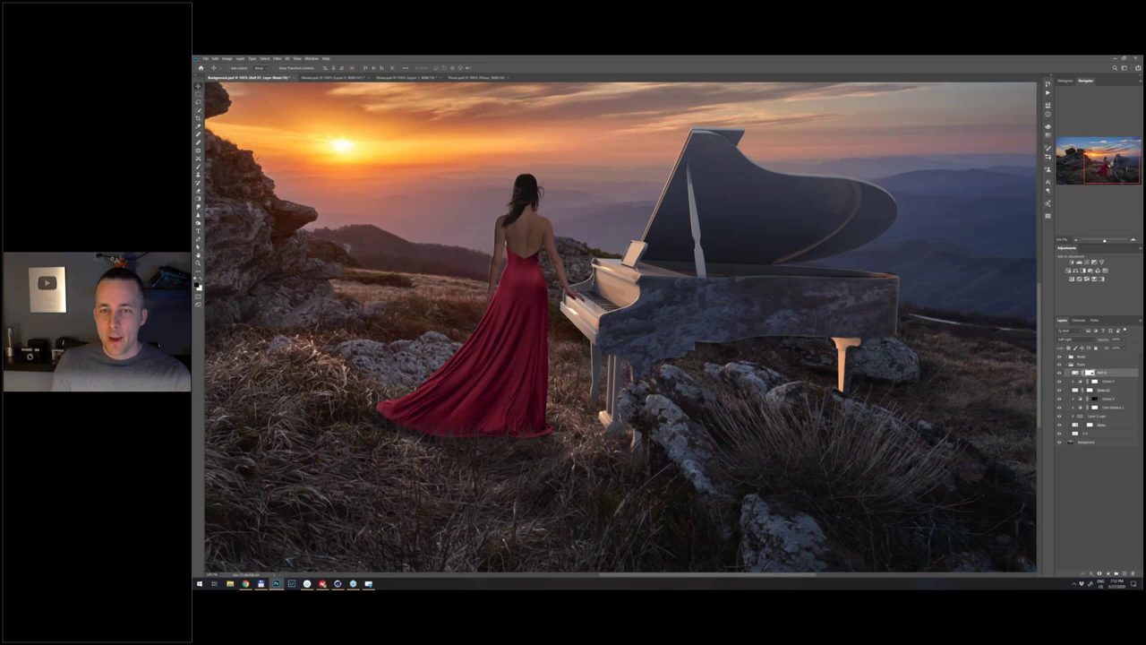
left_click_drag(1107, 339, 1096, 341)
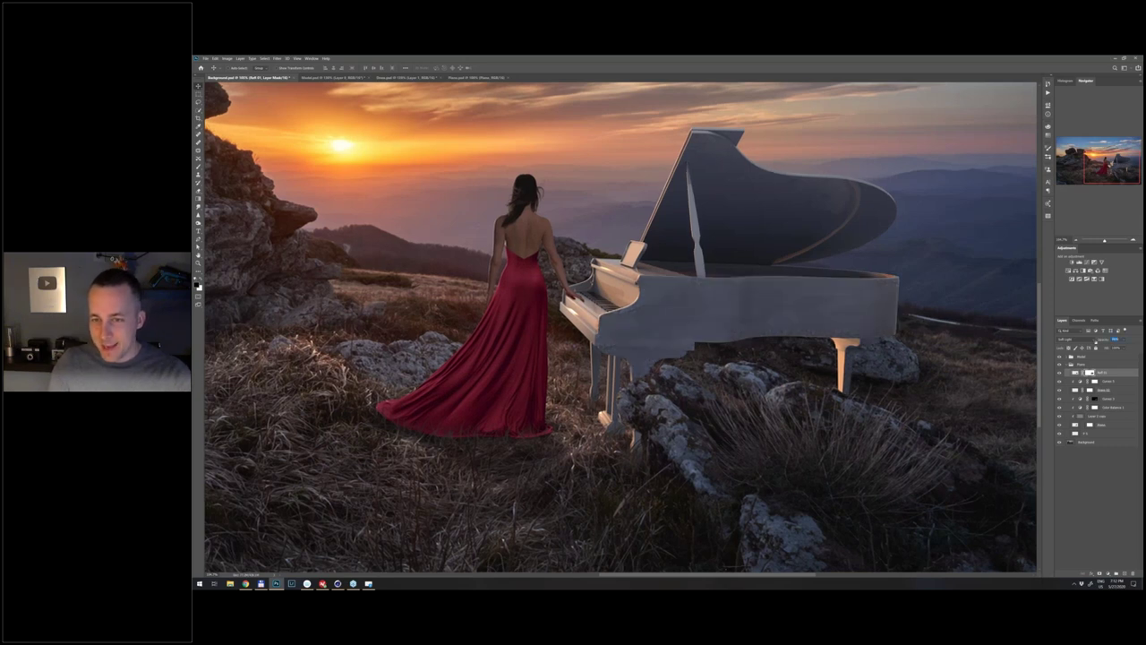
scroll(770, 372, "up", 2)
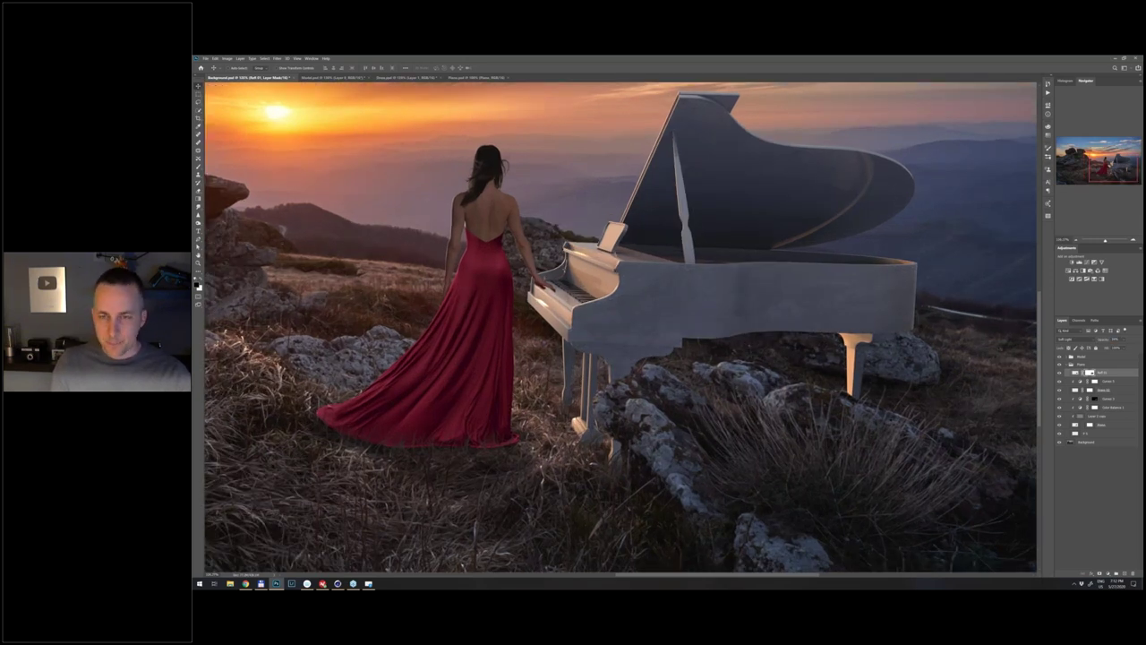
key("b")
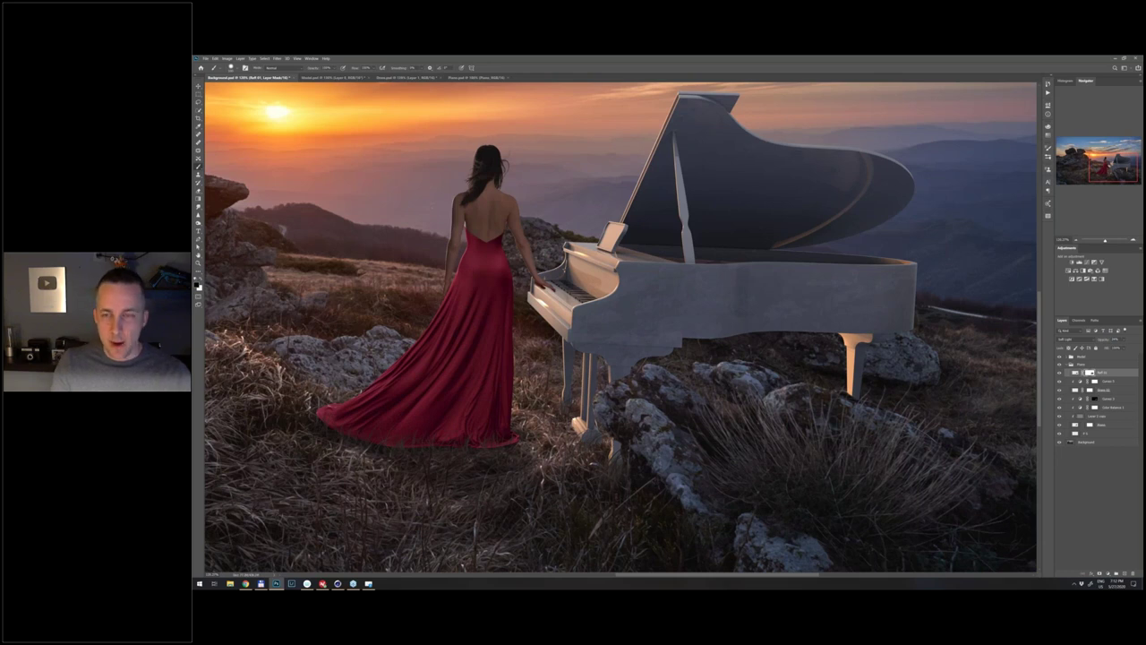
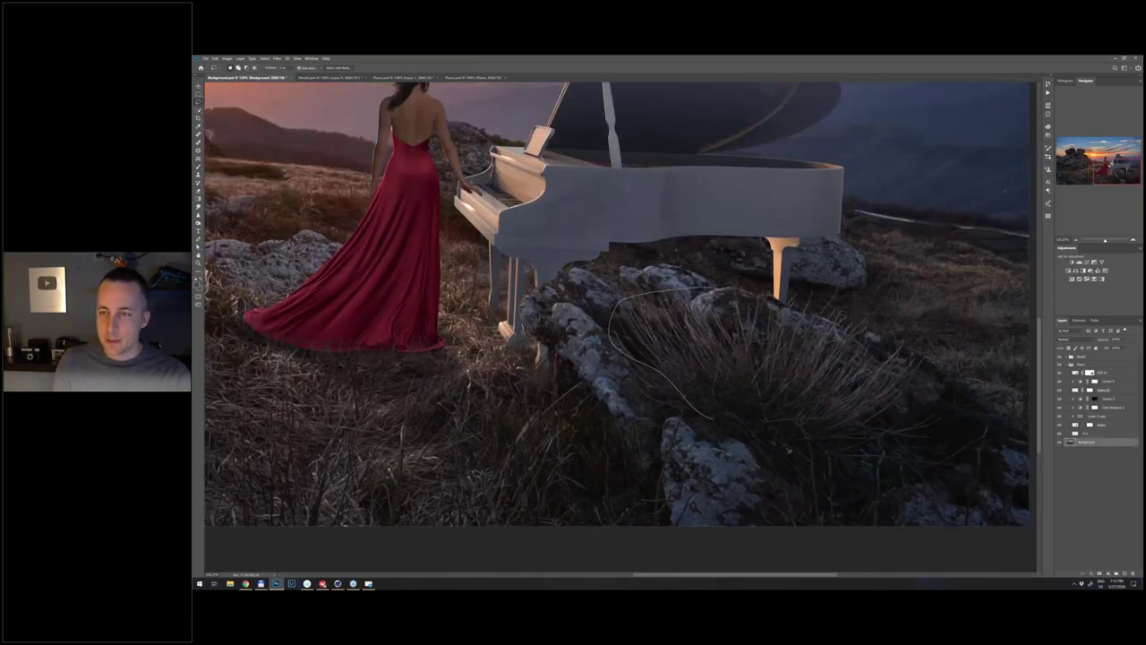
- Copy the selected dry grass clump from the Background to a new layer and set its blend mode to Soft Light
key("ctrl+j")
left_click(1070, 338)
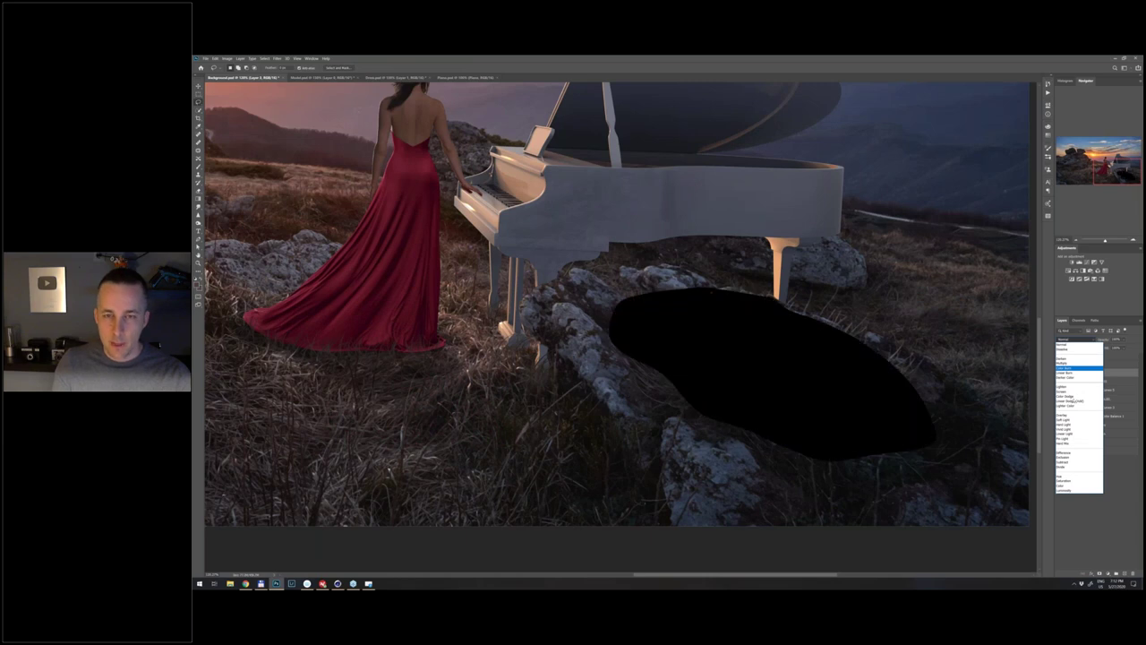
left_click(1068, 419)
key("v")
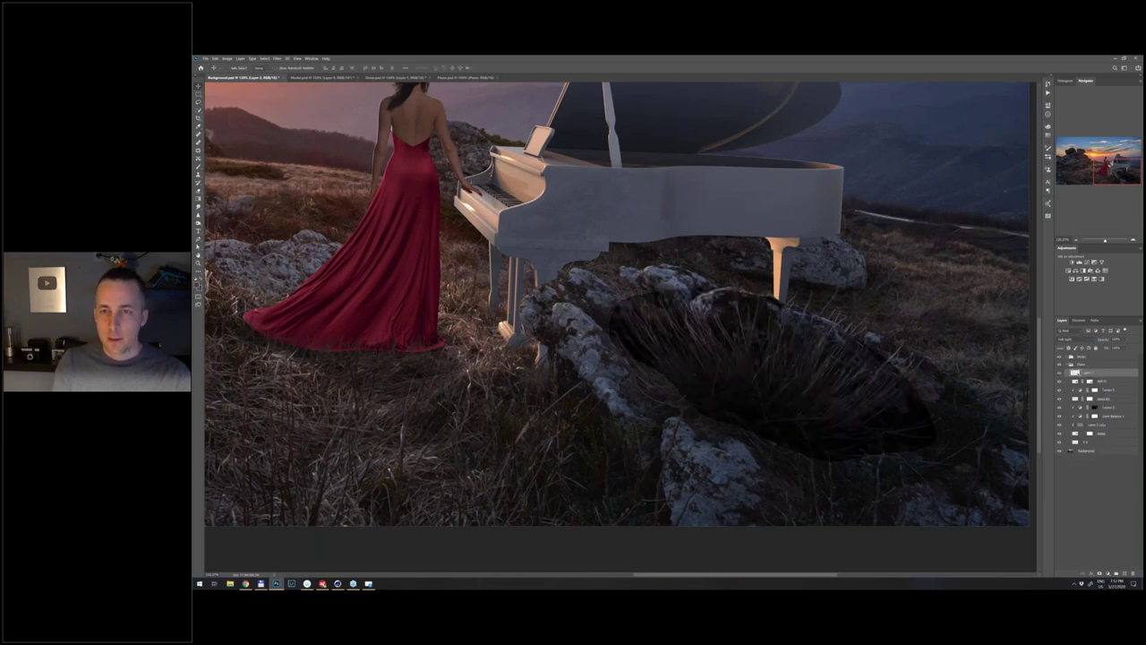
- Move the grass copy up over the rear of the piano's side and rotate it counterclockwise to fit
left_click_drag(809, 329, 809, 266)
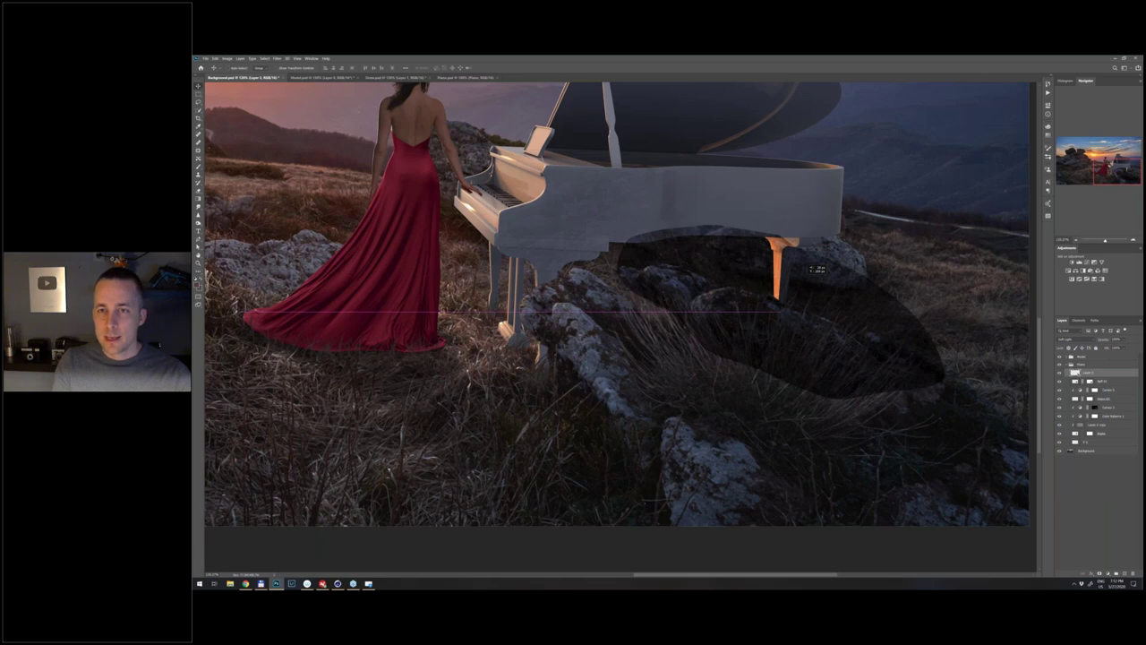
left_click_drag(809, 266, 809, 178)
key("ctrl+t")
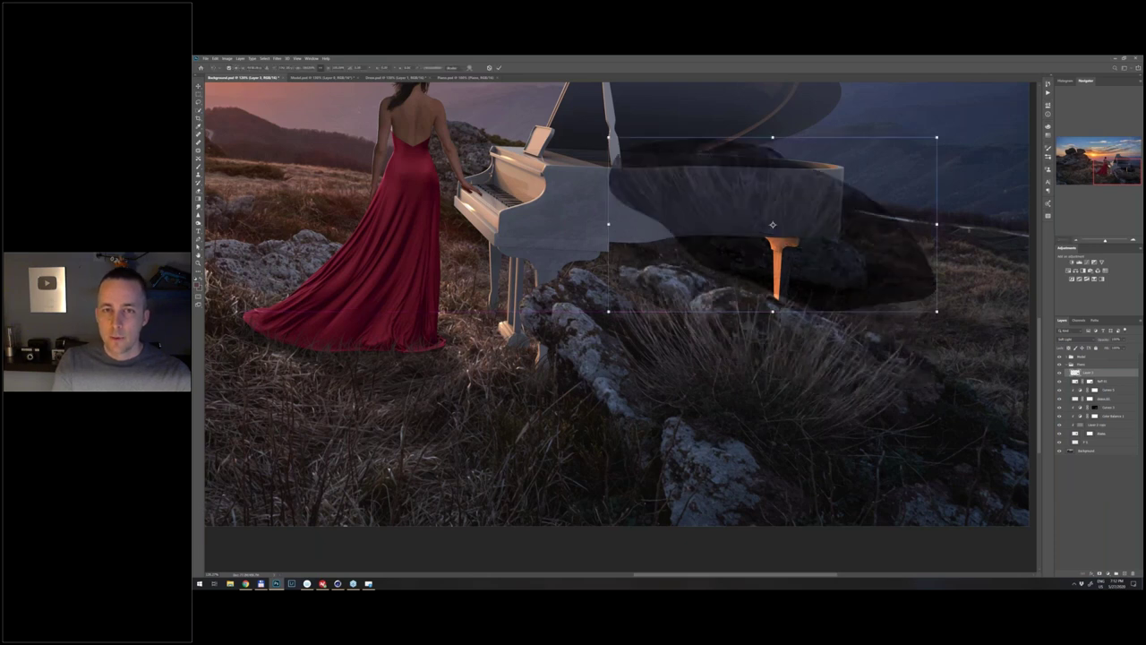
left_click_drag(951, 322, 977, 225)
left_click_drag(862, 218, 876, 226)
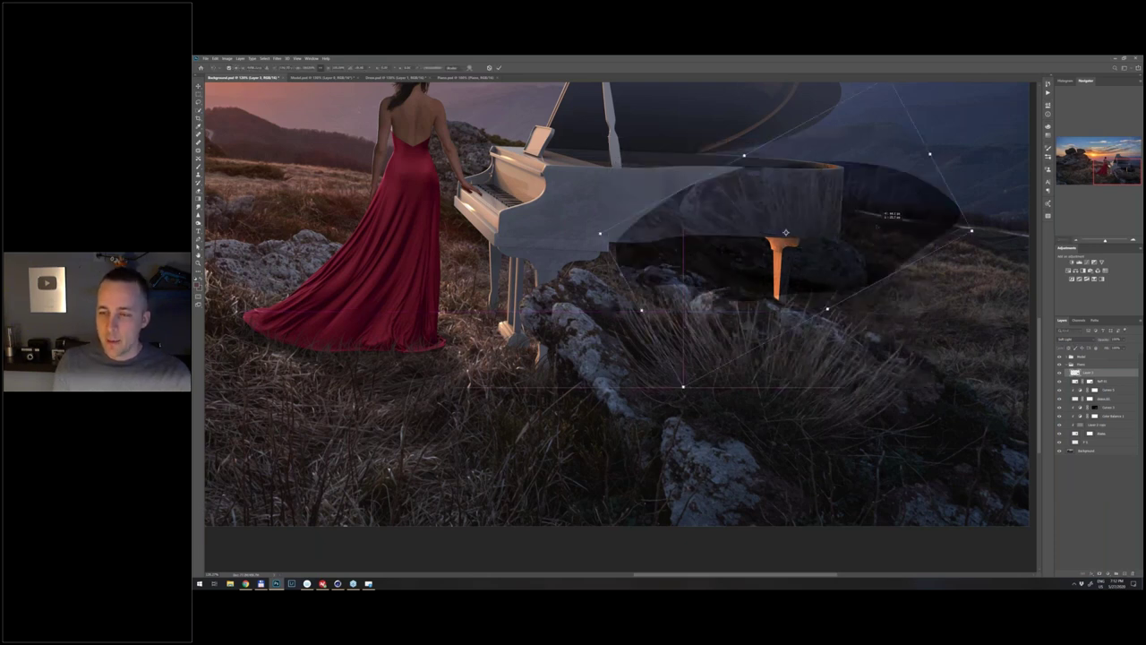
key("Return")
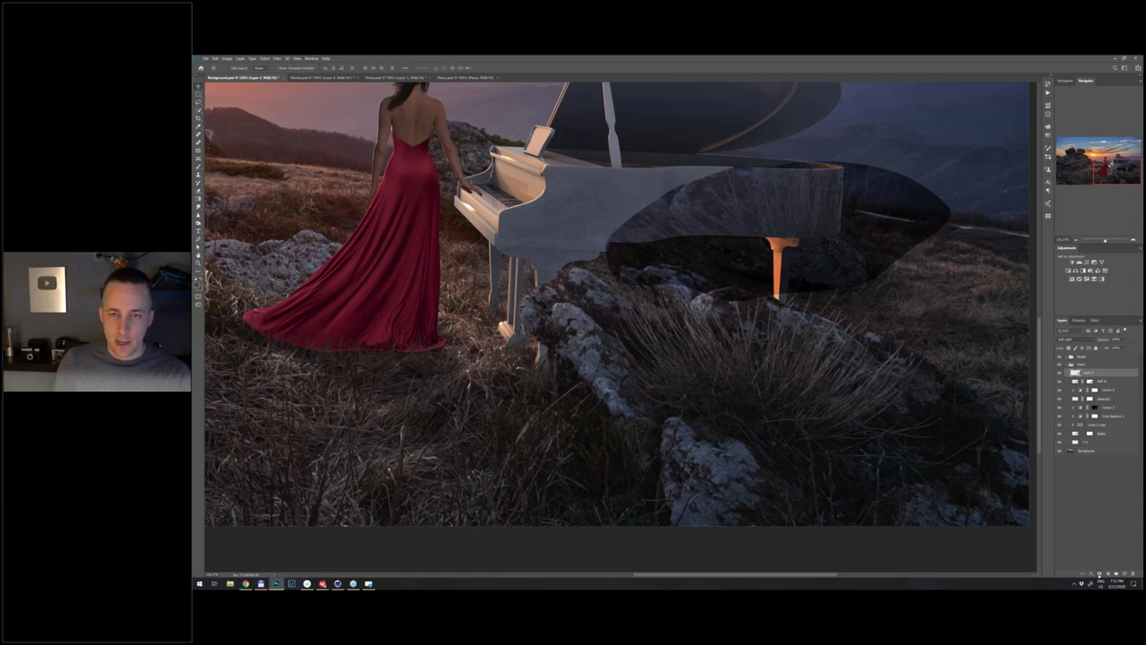
- Add a black layer mask to the grass copy and paint the grass reflection in on the rear of the piano's side
left_click(1100, 574, "alt")
key("b")
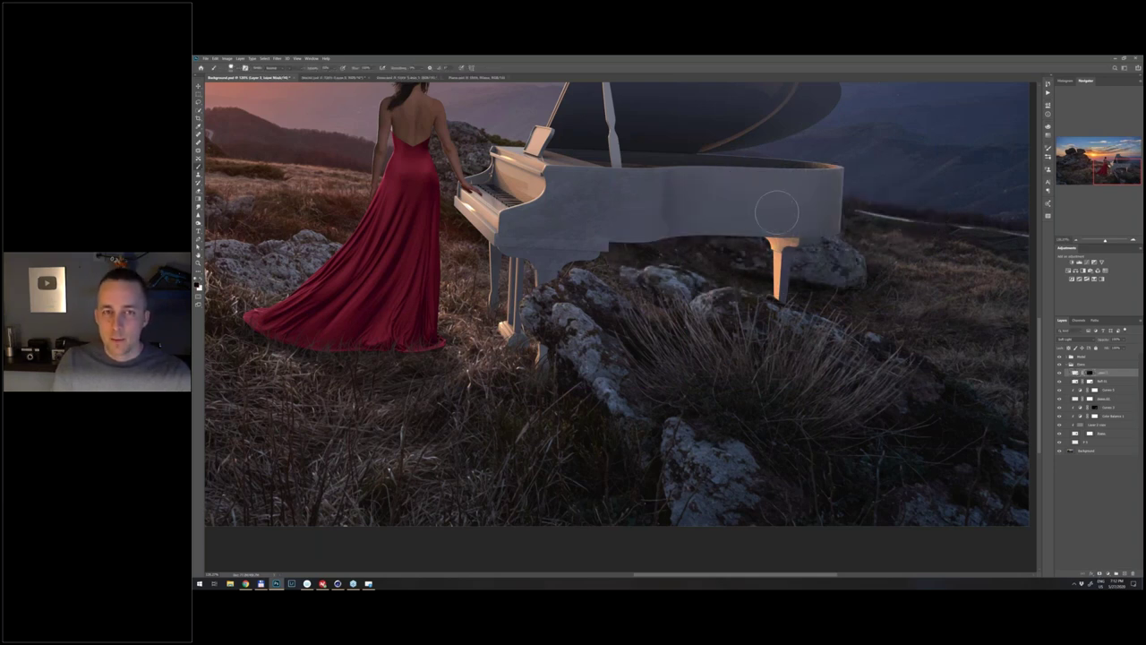
key("x")
mouse_move(777, 212)
left_mouse_down()
mouse_move(686, 215)
mouse_move(694, 189)
mouse_move(832, 189)
left_mouse_up()
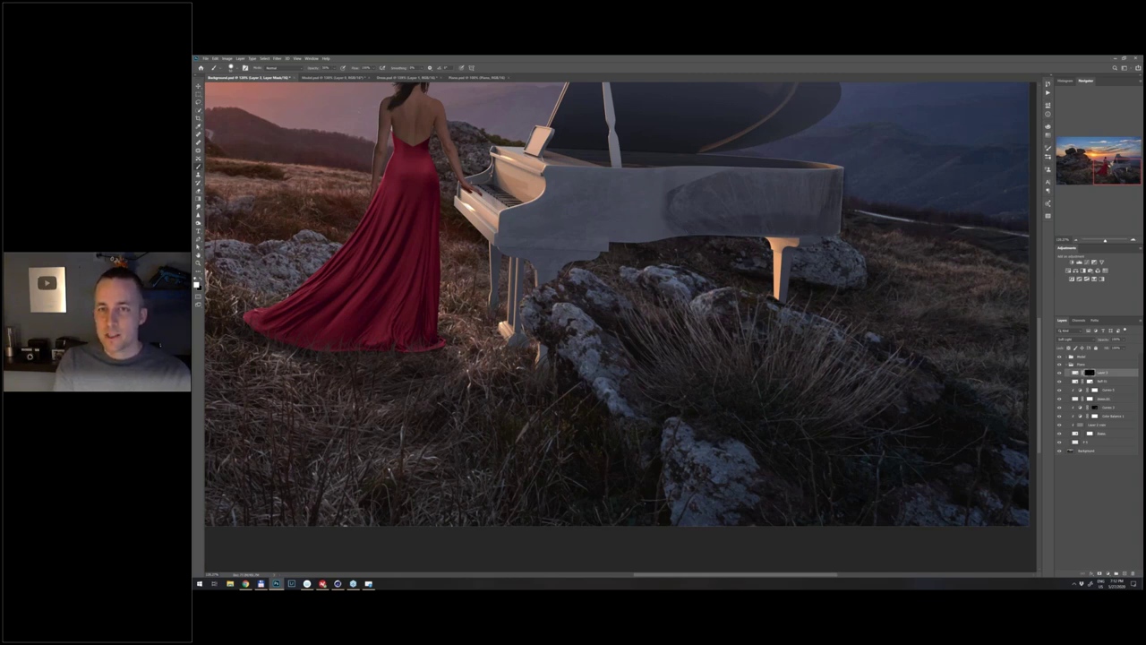
mouse_move(812, 214)
left_mouse_down()
mouse_move(793, 188)
mouse_move(833, 220)
mouse_move(750, 220)
left_mouse_up()
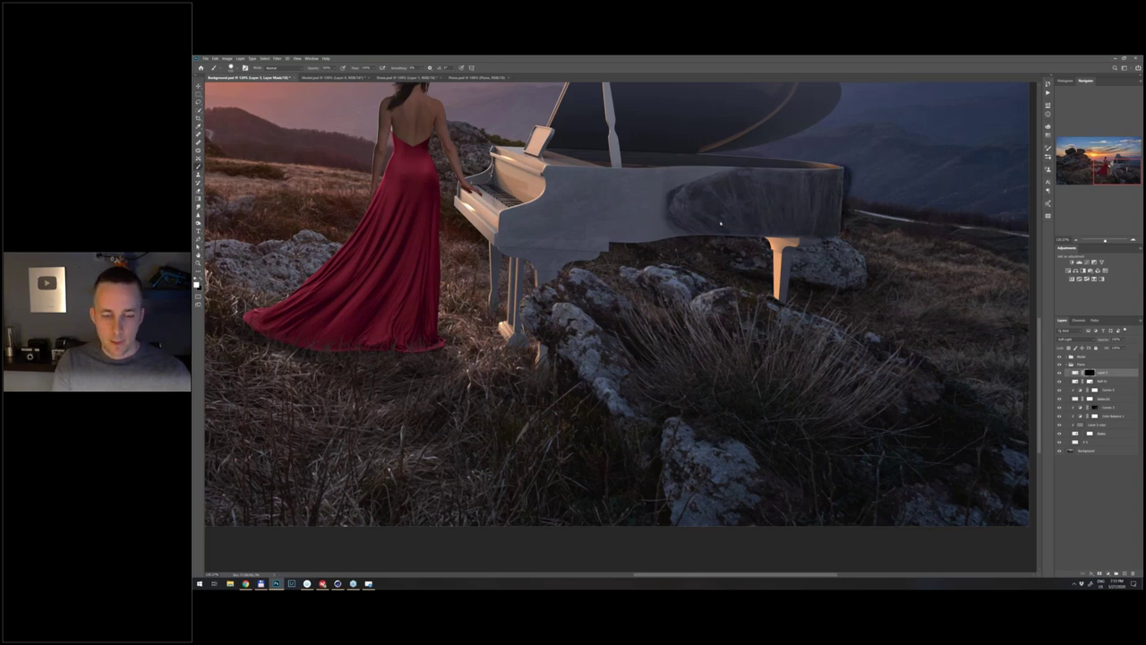
key("x")
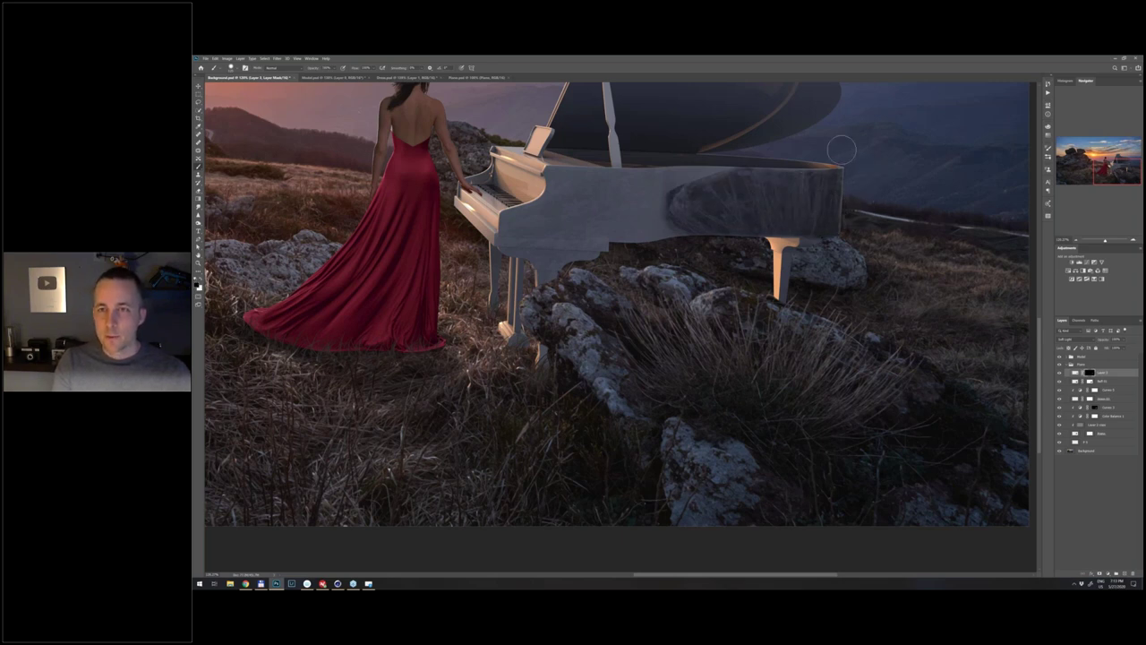
- Lower the grass reflection layer's opacity to a subtle level, set the brush opacity to 30%, and select the Refl 01 layer
left_click_drag(1102, 342, 1096, 343)
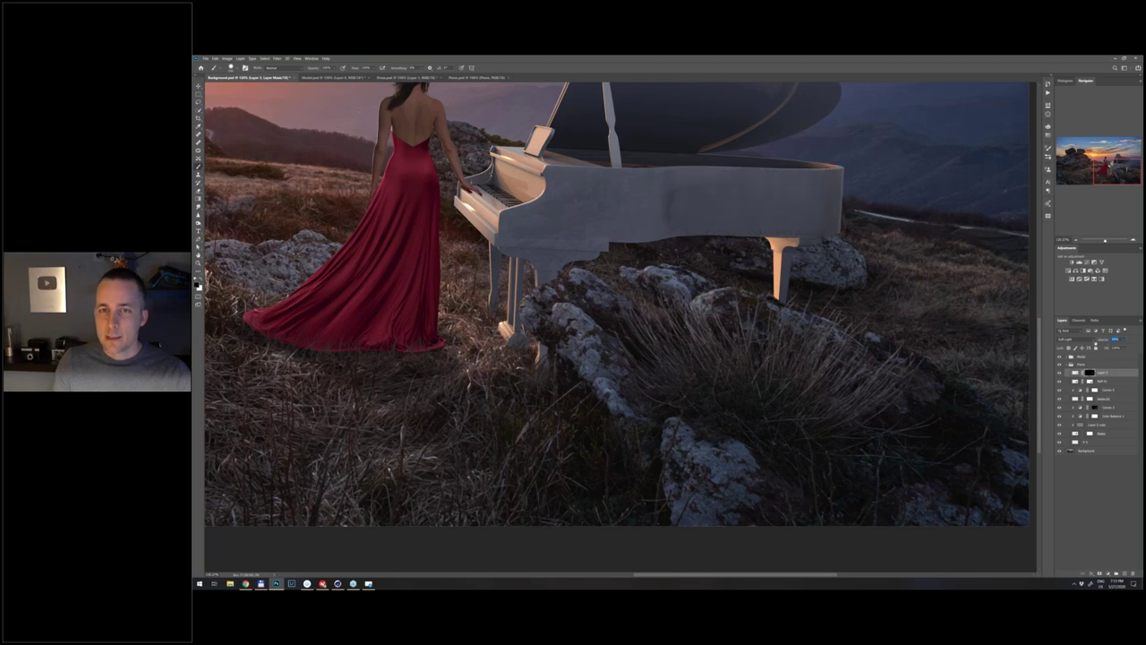
left_click(1077, 381)
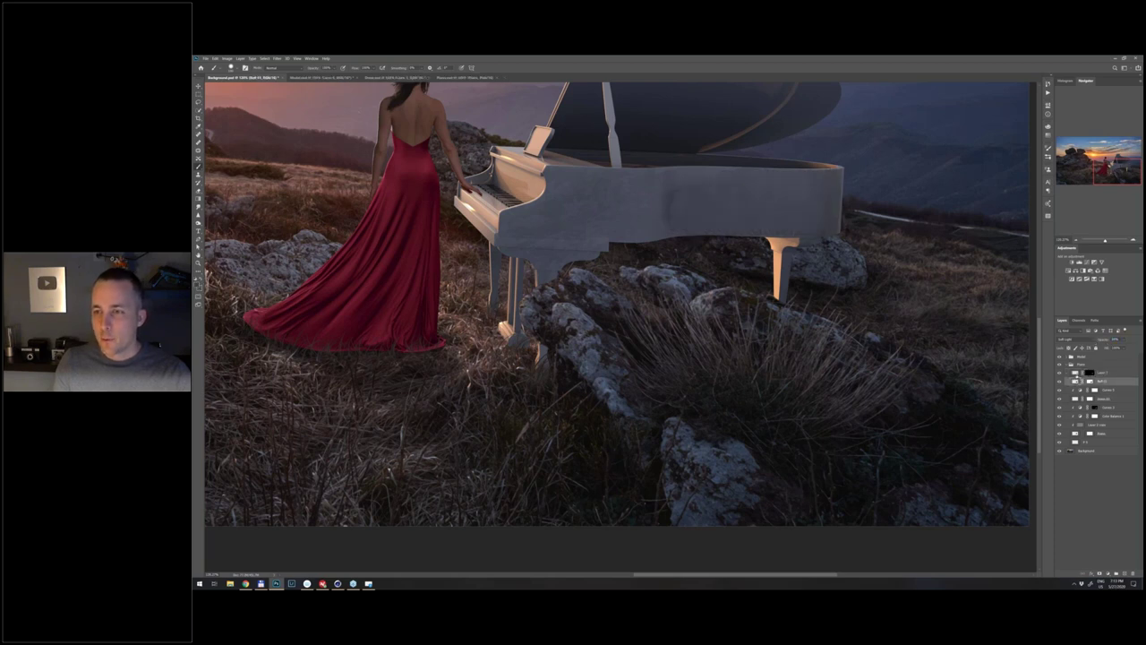
left_click(1077, 373)
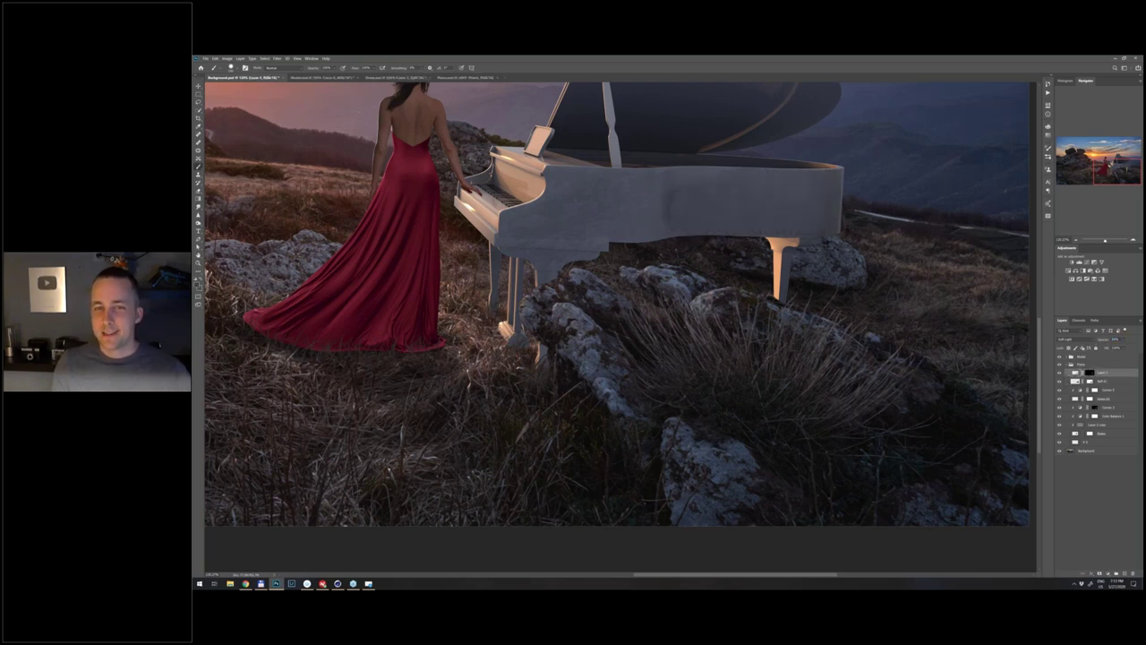
left_click(1090, 372)
key("3")
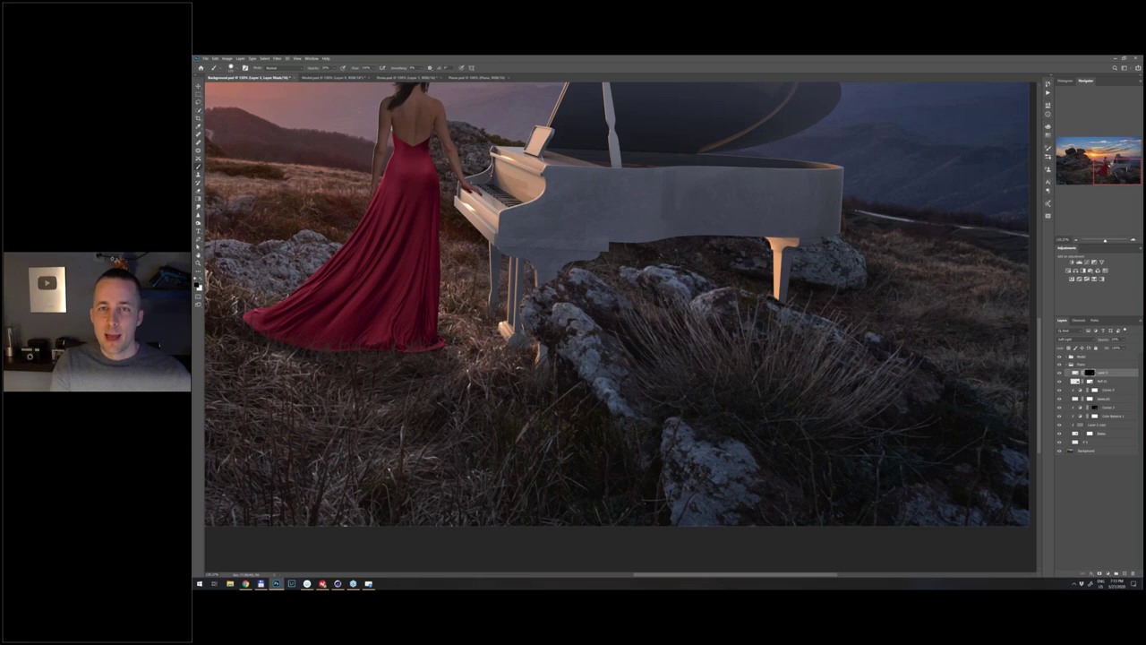
left_click(1077, 382)
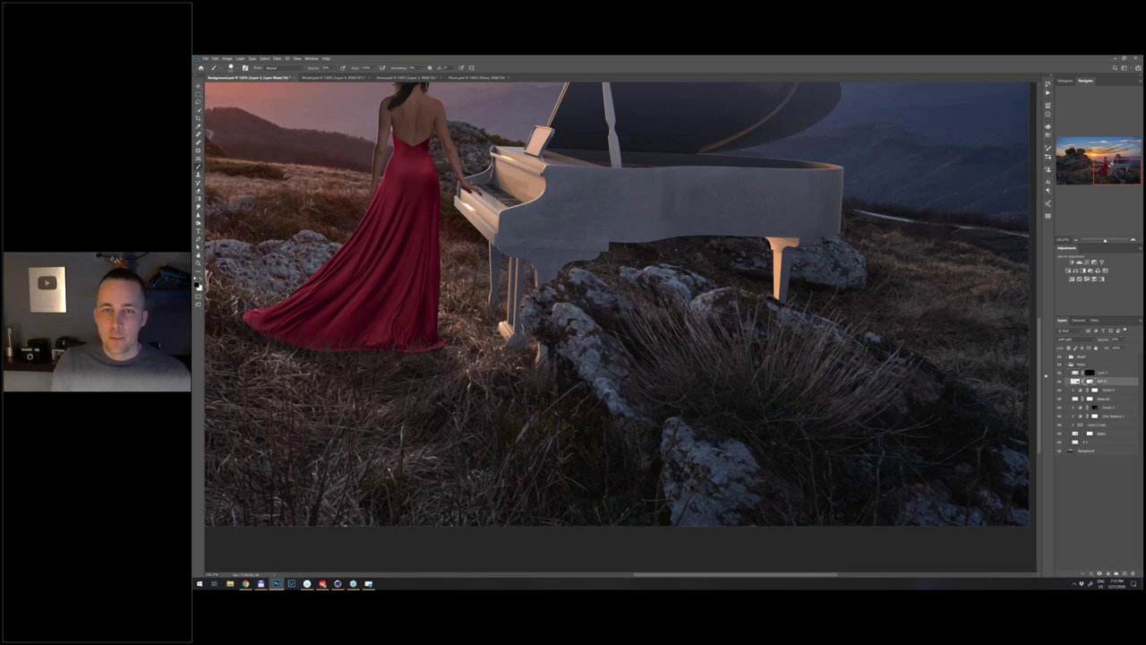
- Select the Refl 01 layer's mask and examine how the rock and grass reflections on the piano read in the whole composite
key("x")
left_click(1091, 382)
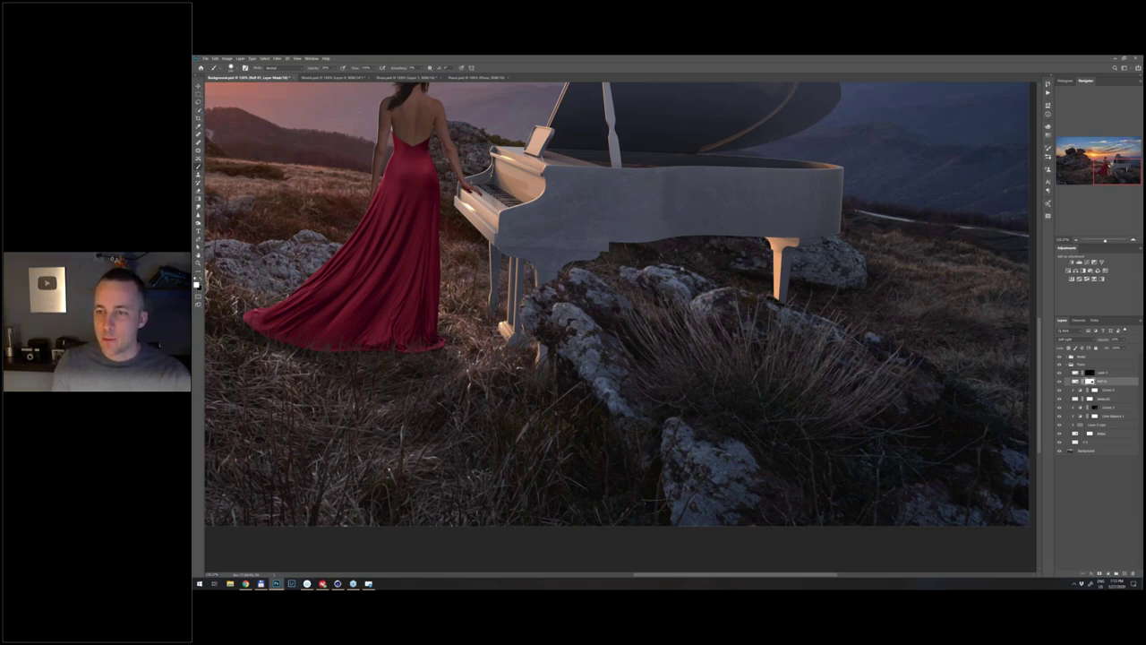
scroll(693, 267, "down", 2)
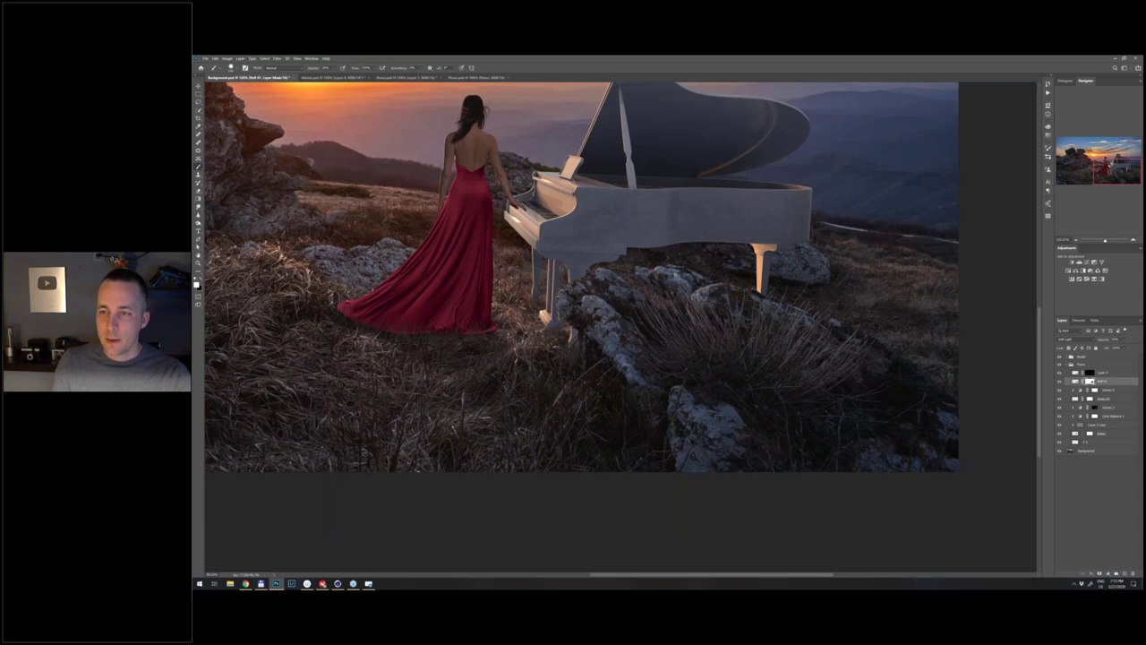
key("ctrl+0")
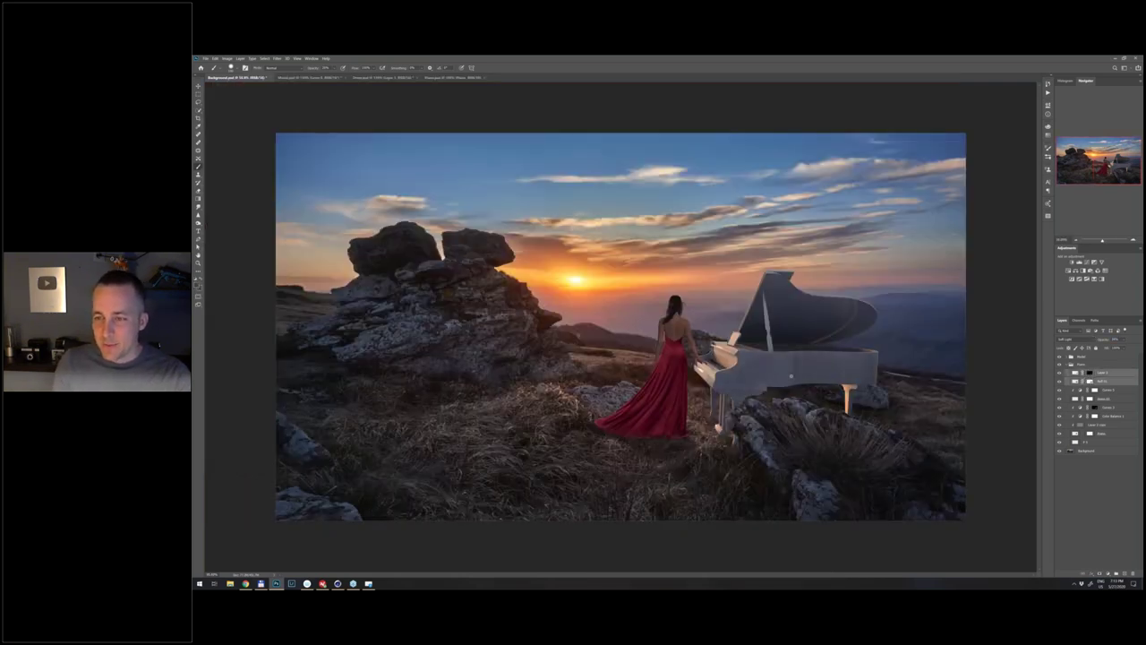
scroll(791, 377, "up", 1)
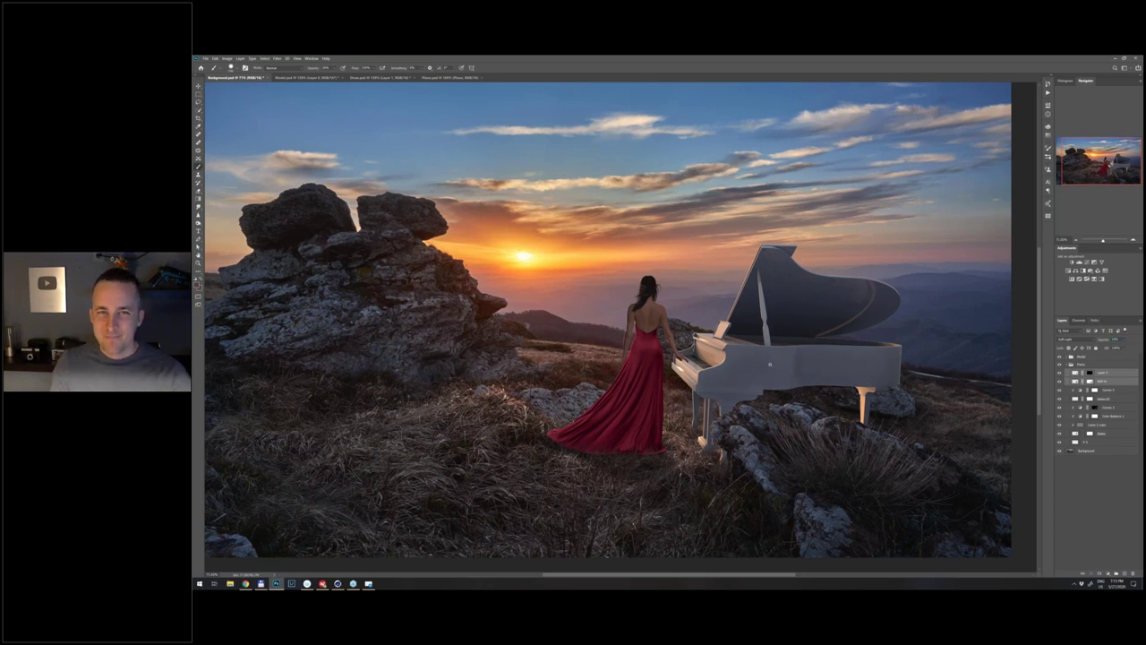
scroll(770, 365, "down", 2)
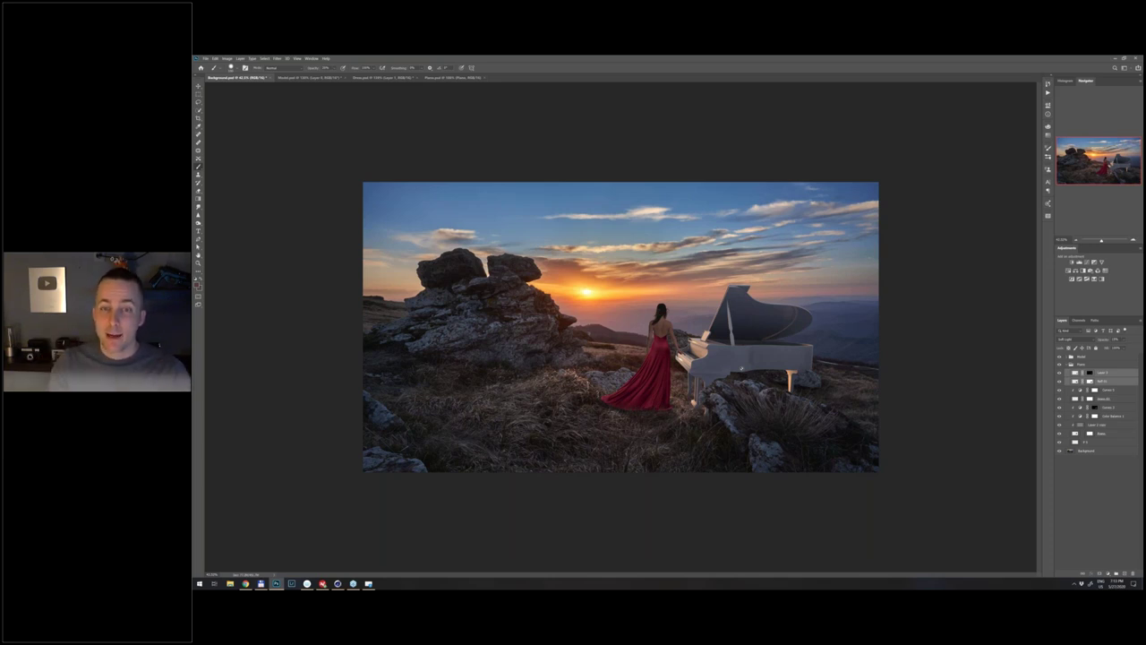
key("ctrl+plus")
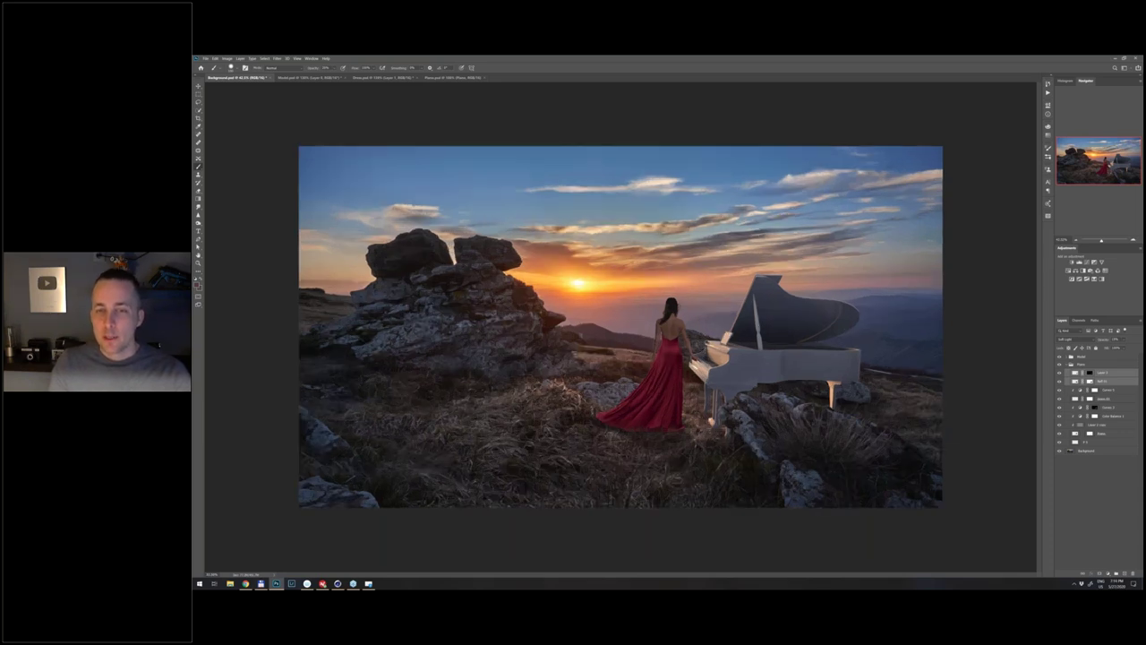
key("ctrl+plus")
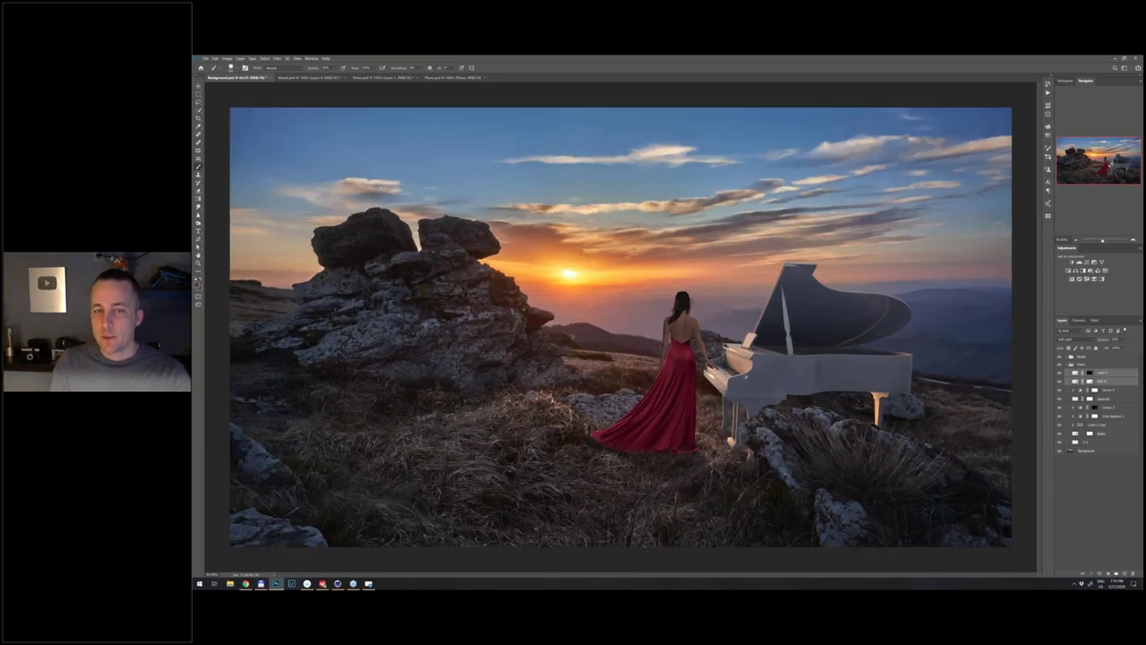
- Expand the woman's layer group and add a new layer named "Hand shadow" above its other layers
scroll(727, 375, "up", 5)
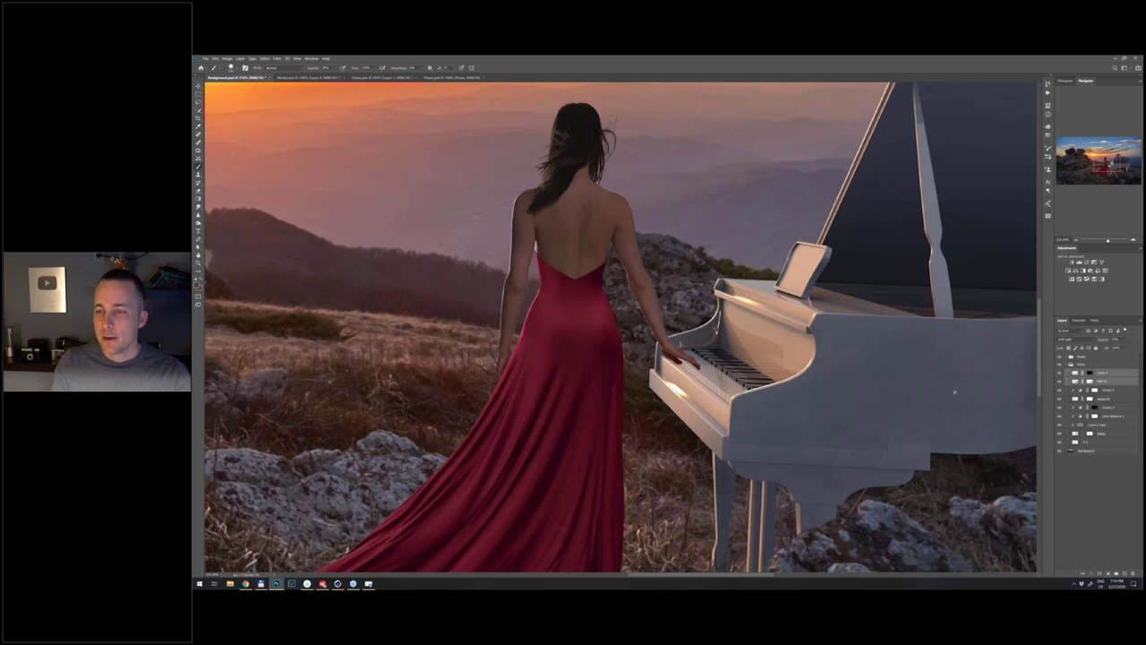
left_click(1070, 359)
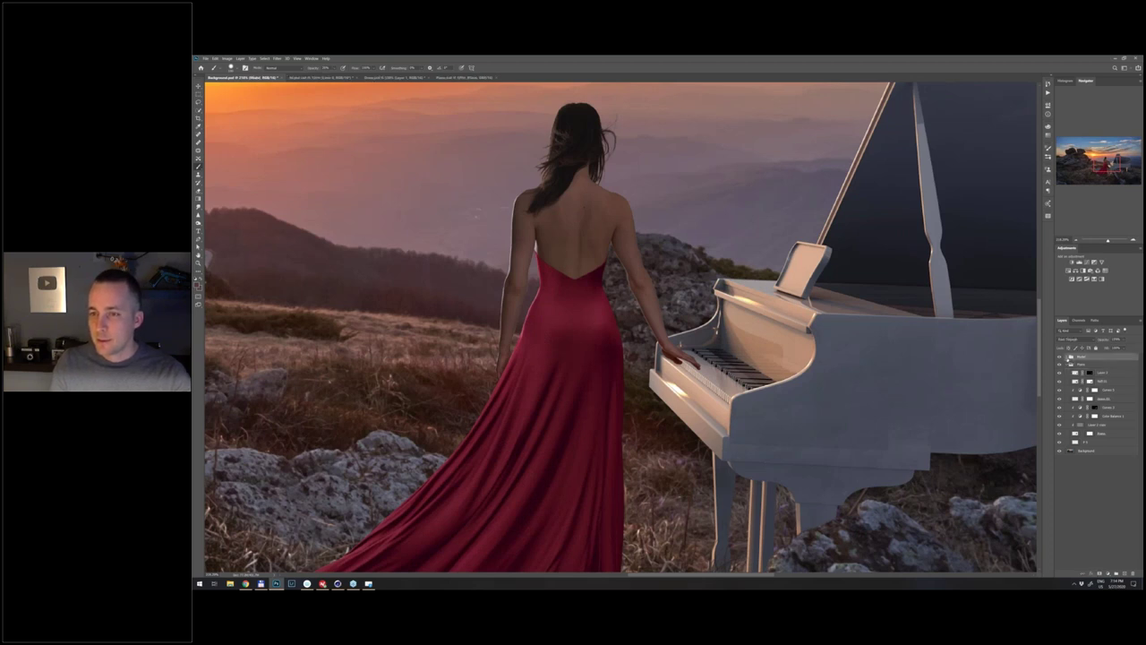
left_click(1067, 356)
left_click(1109, 365)
left_click(1125, 574)
double_click(1088, 364)
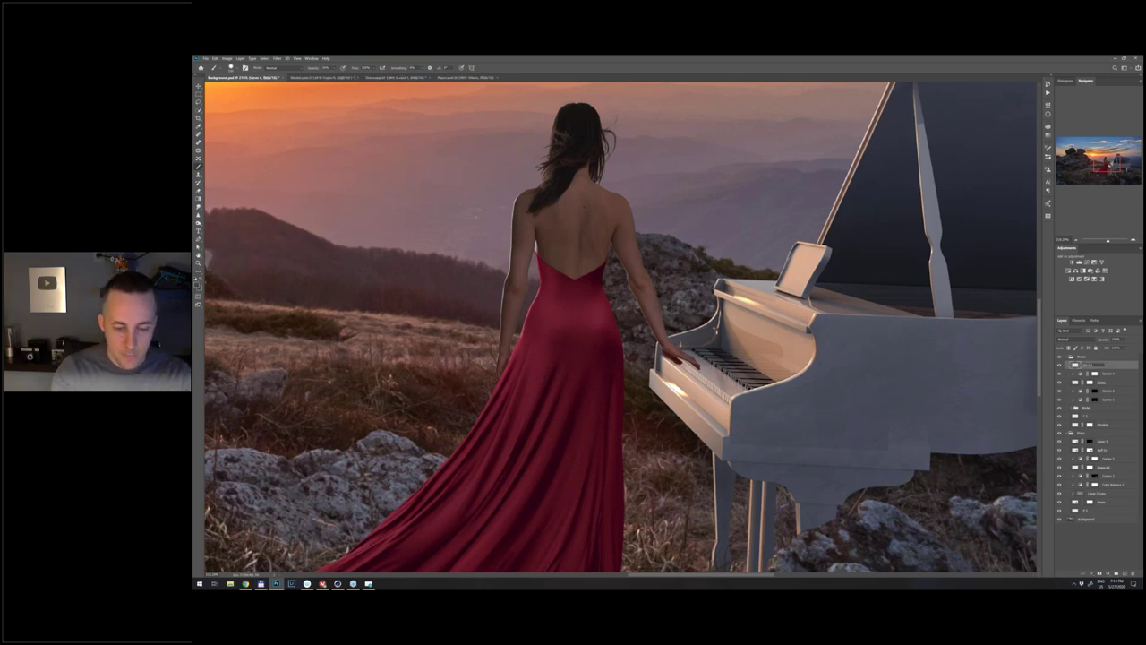
type("Hand shadow")
key("Return")
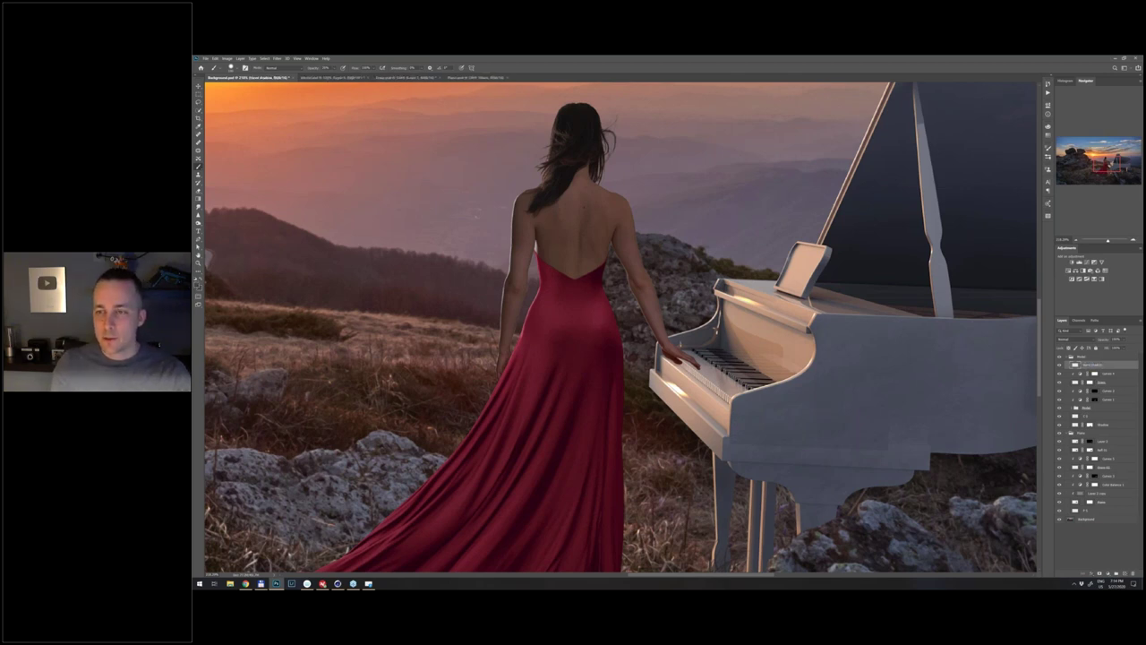
- Set the Hand shadow layer's blend mode to Multiply and try a small brushed shadow just below the fingertips
left_click(1081, 340)
left_click(1083, 346)
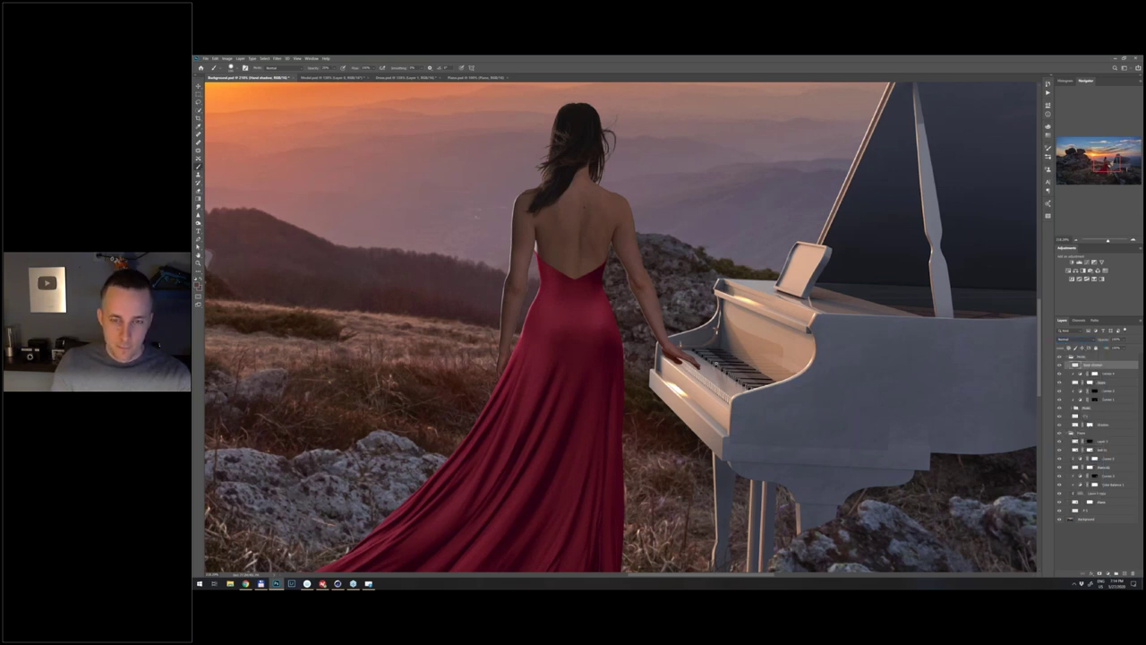
scroll(708, 358, "up", 2)
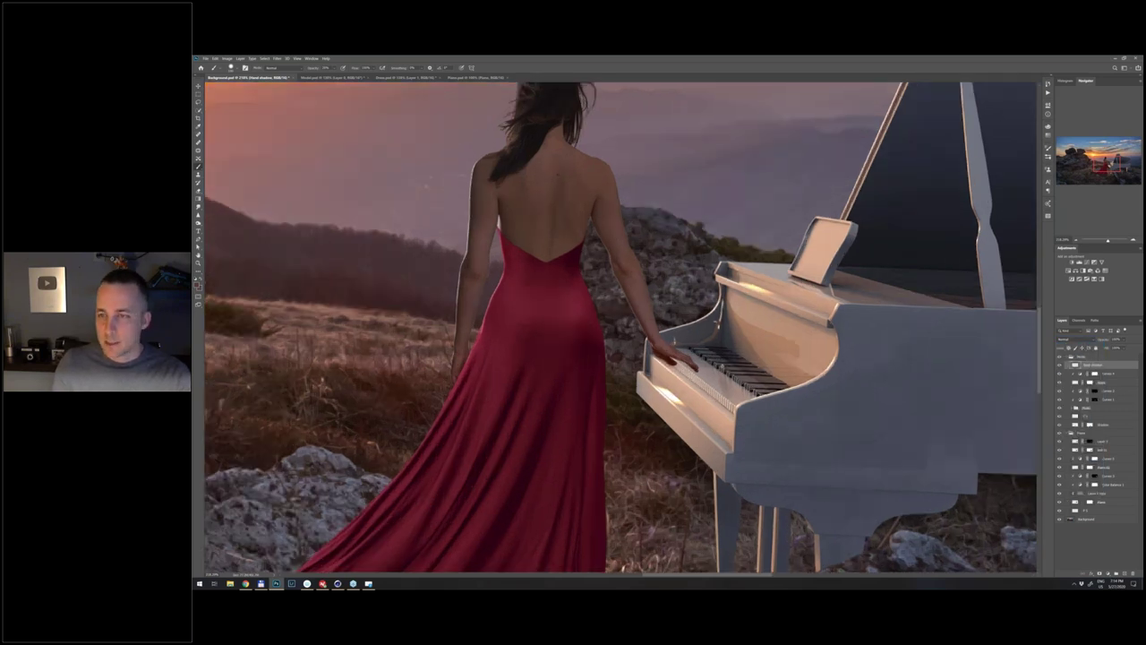
scroll(701, 318, "up", 1)
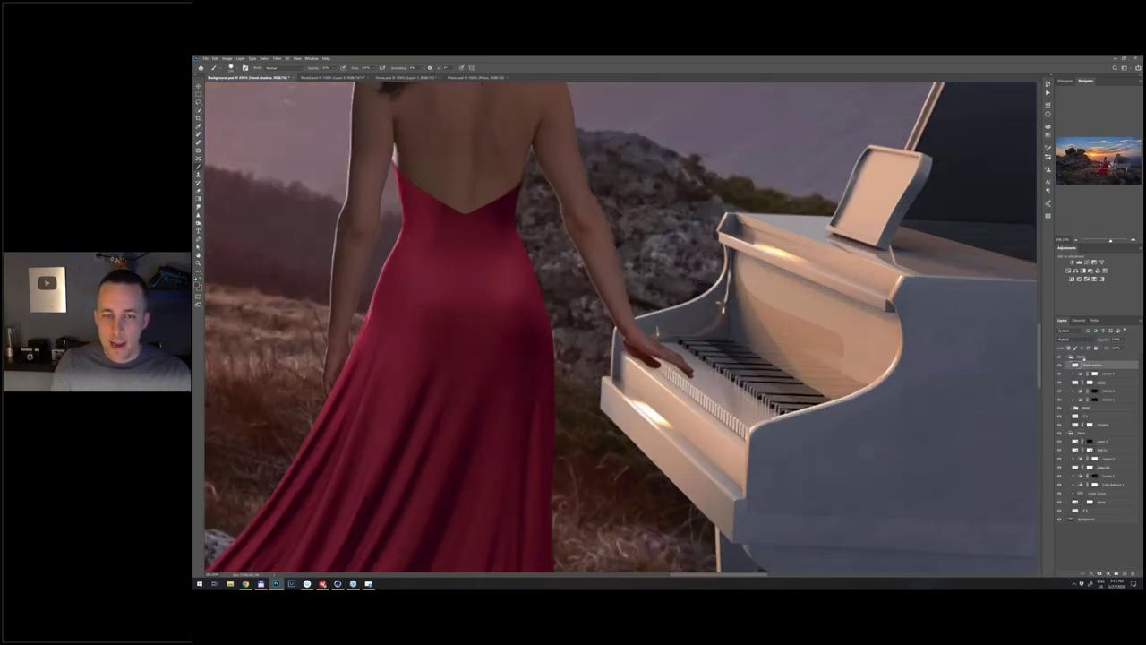
key("ctrl+z")
key("ctrl+shift+z")
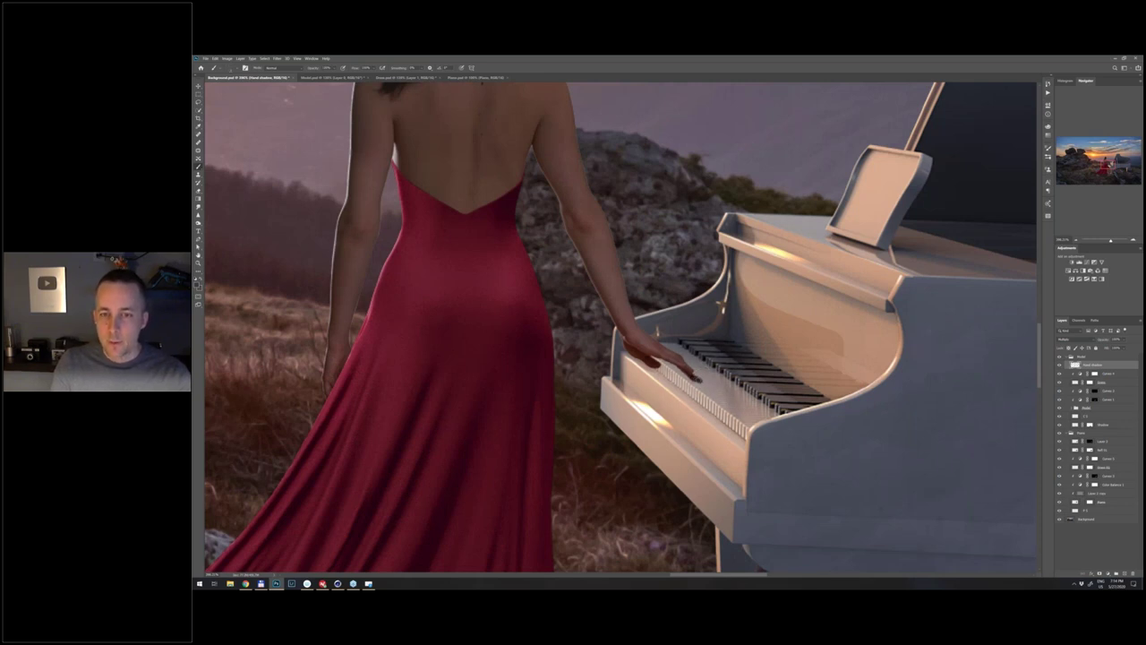
key("e")
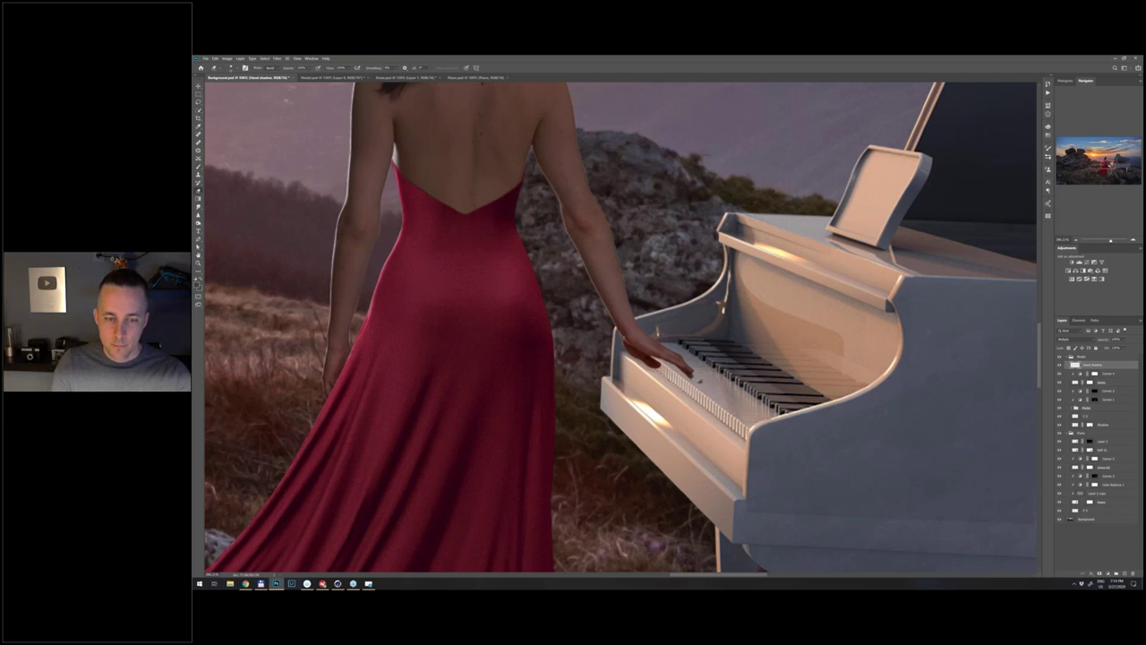
key("b")
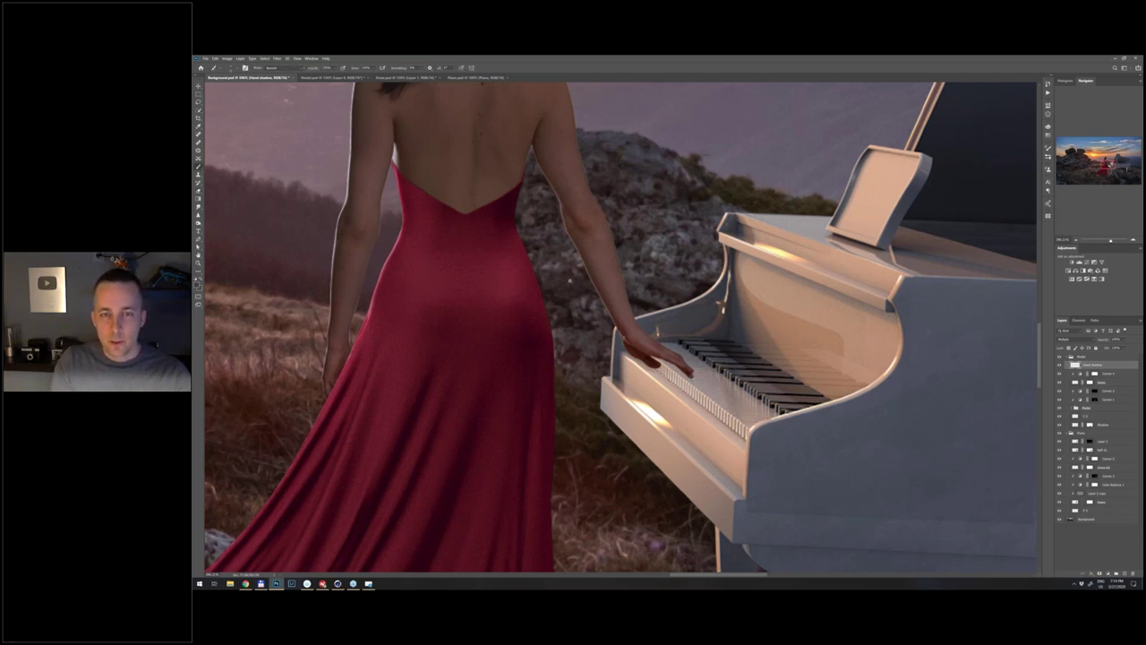
- Paint the hand's cast shadow across the piano keys and lower the Hand shadow layer's opacity to a faint level
scroll(569, 280, "down", 1)
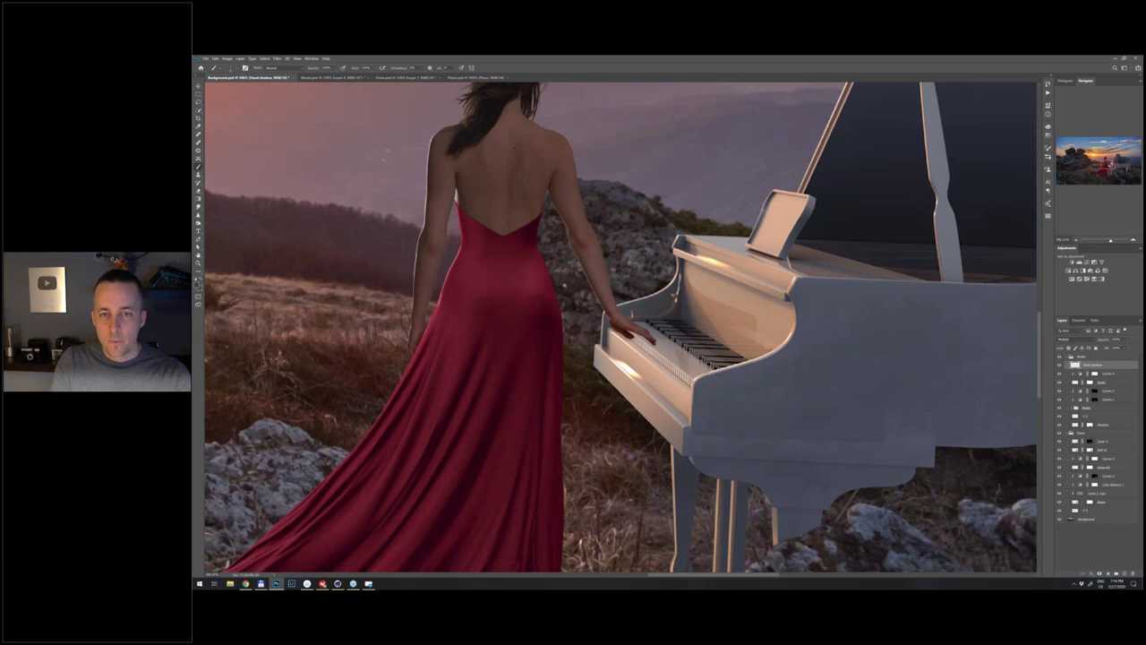
scroll(744, 475, "up", 1)
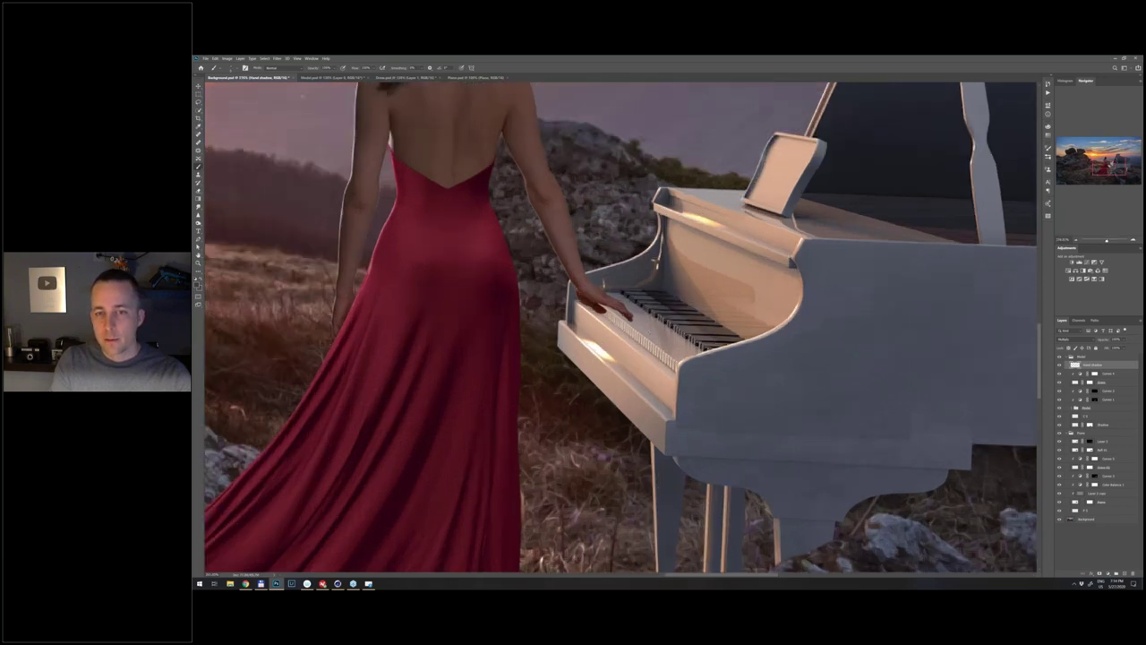
scroll(656, 326, "up", 1)
mouse_move(646, 322)
left_mouse_down()
mouse_move(714, 350)
mouse_move(674, 340)
mouse_move(761, 353)
left_mouse_up()
key("e")
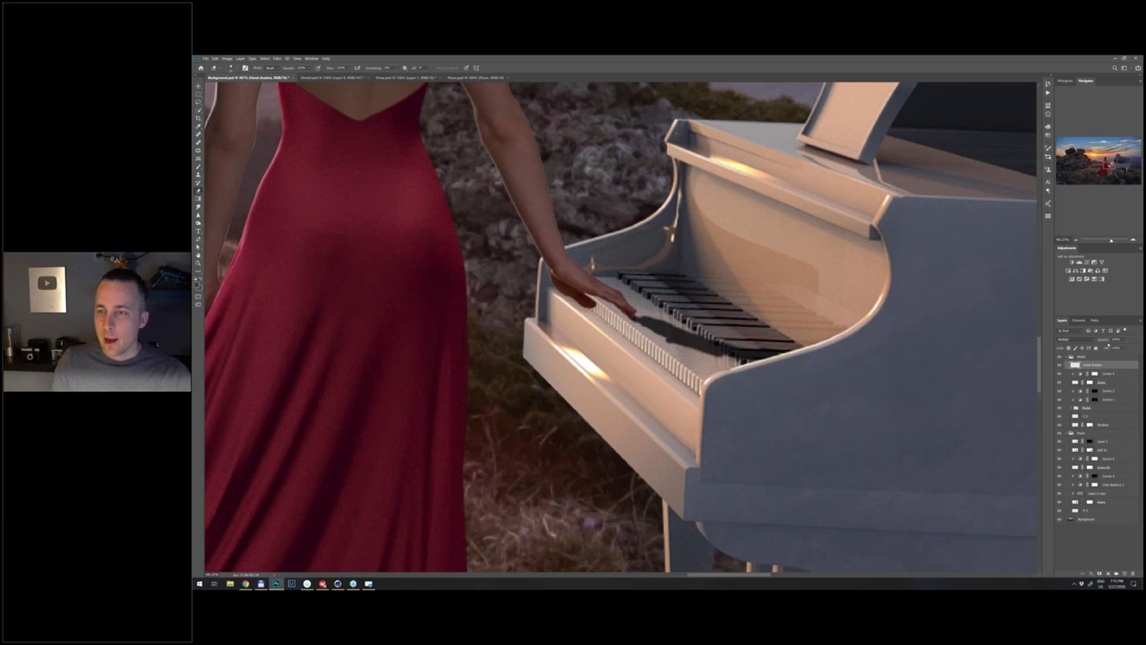
left_click_drag(1102, 340, 1088, 341)
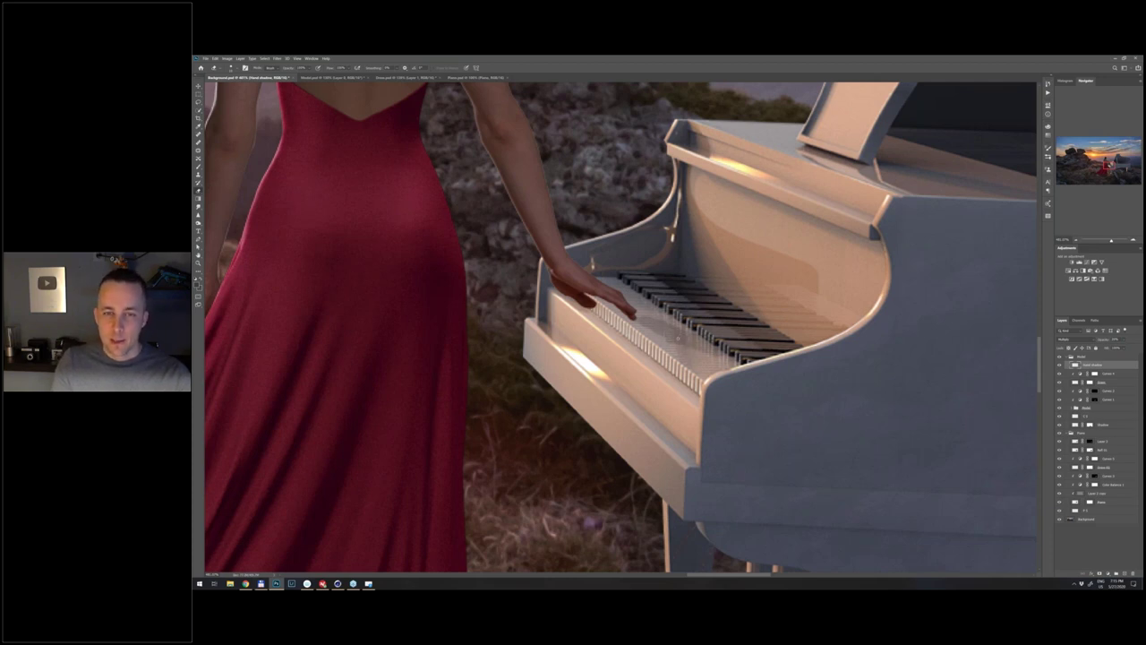
scroll(678, 338, "down", 5)
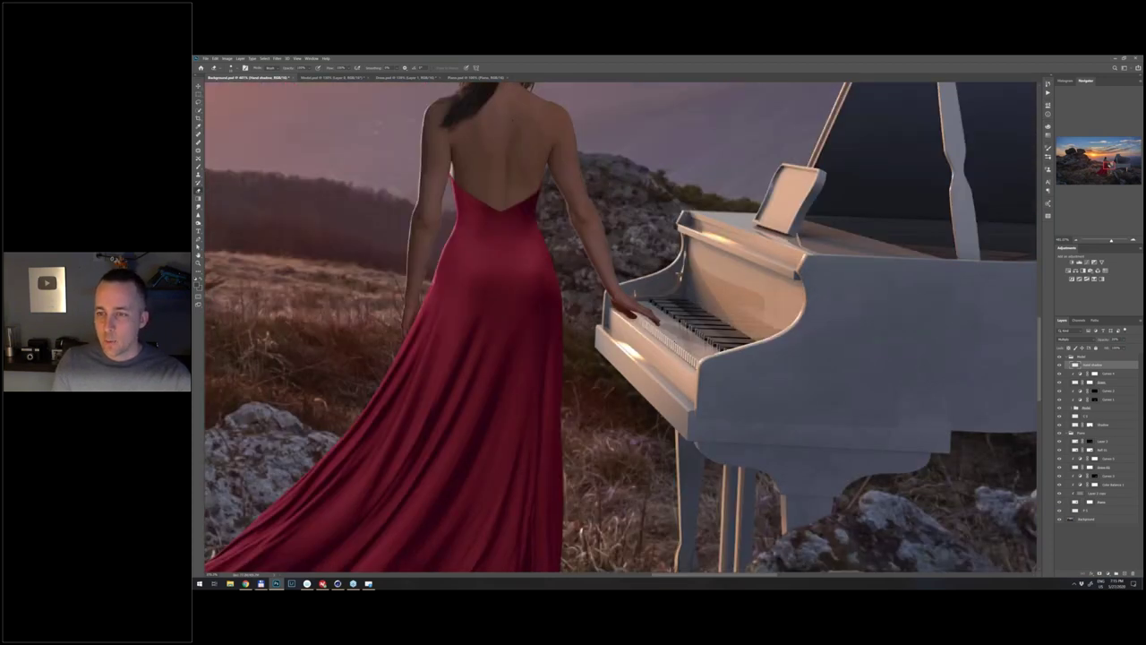
- Add a layer mask to the Hand shadow layer and fade the far end of the shadow with a black-to-white linear gradient
scroll(679, 320, "up", 3)
left_click(1099, 573)
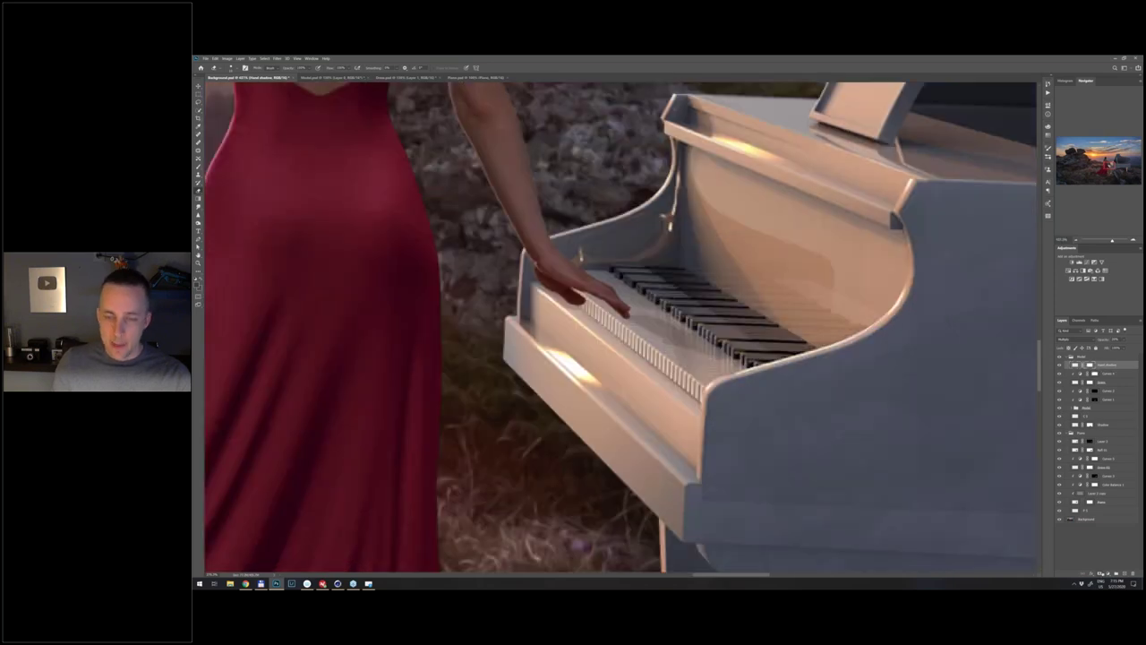
key("g")
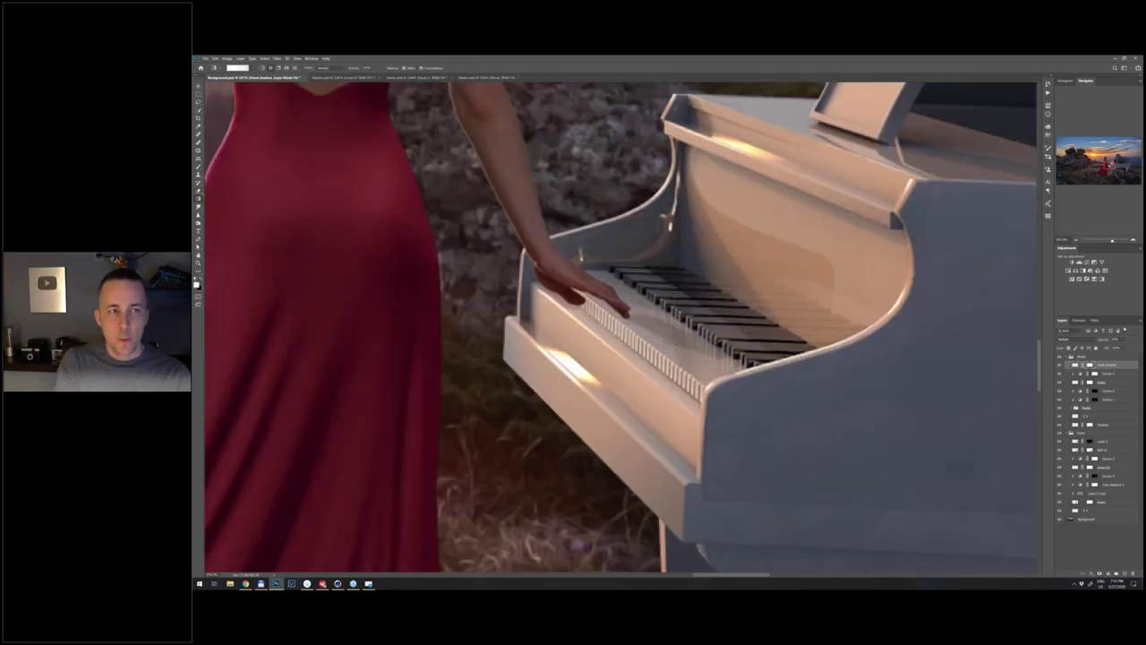
key("x")
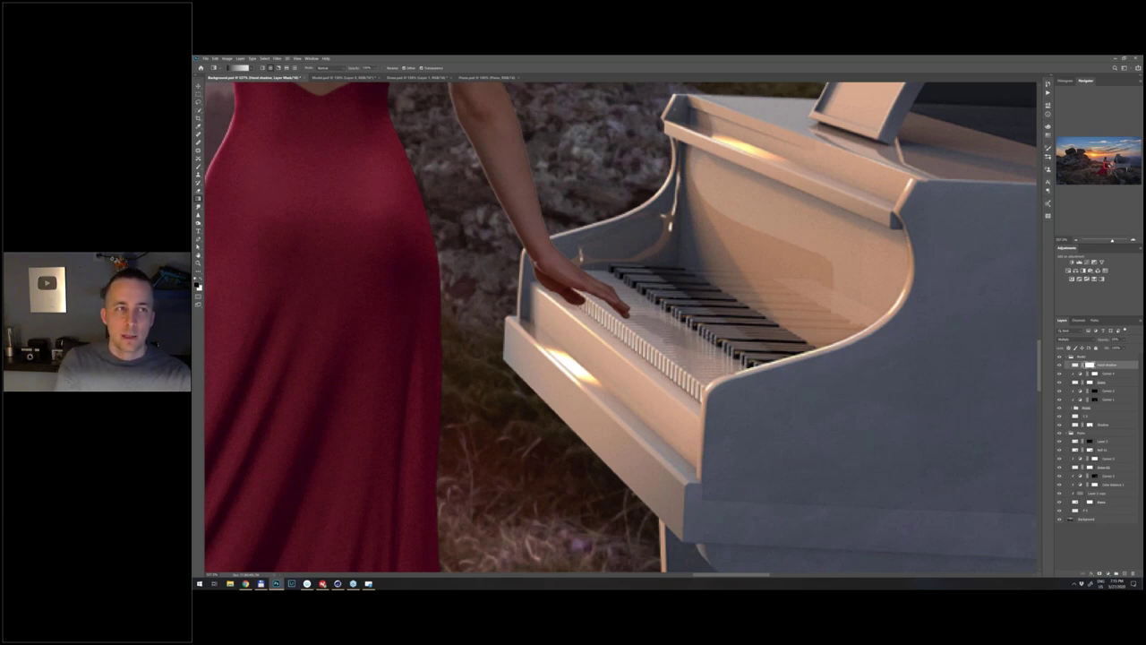
left_click(263, 67)
left_click_drag(776, 375, 853, 399)
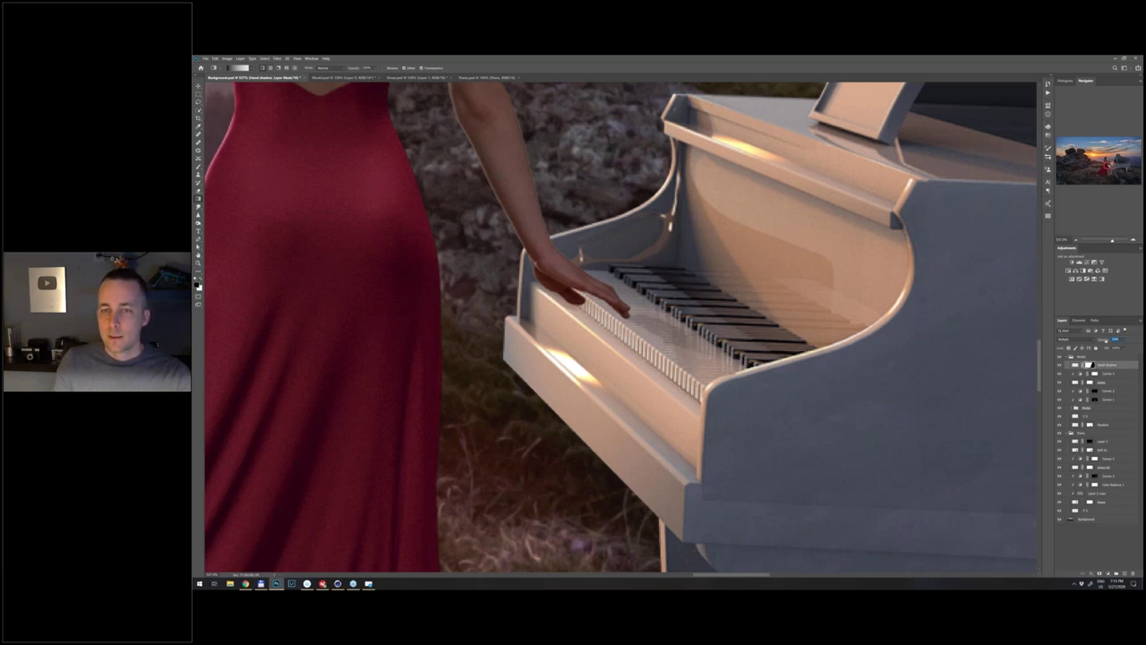
- Fine-tune the Hand shadow layer's opacity and check the shadow against the whole composite
left_click_drag(1105, 341, 1103, 342)
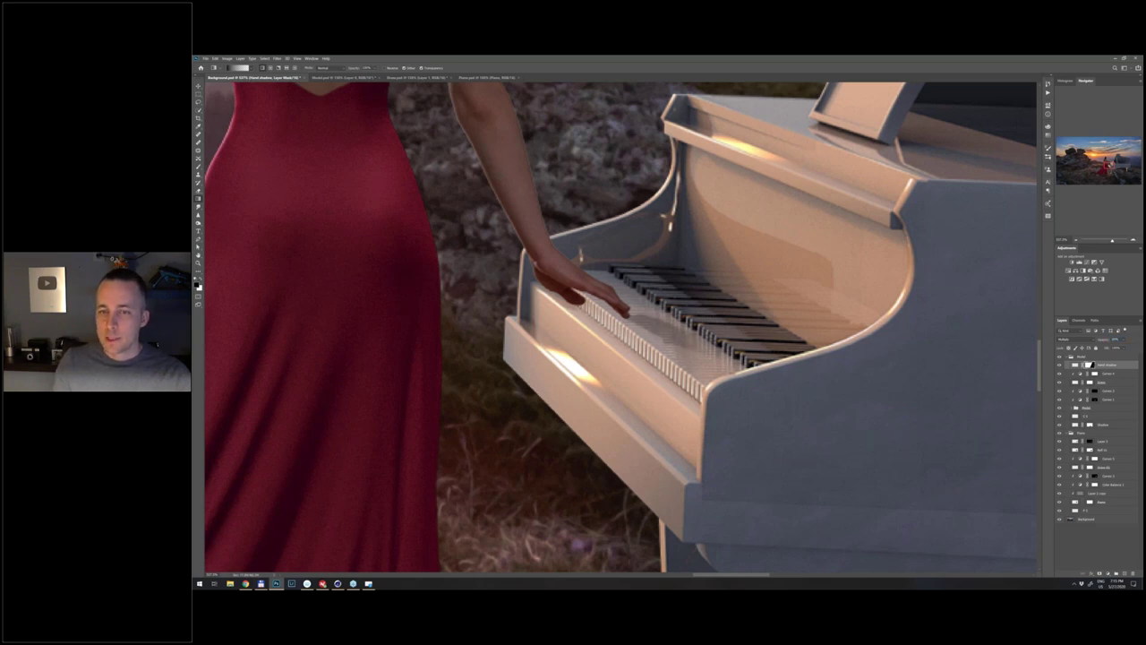
scroll(701, 370, "down", 5)
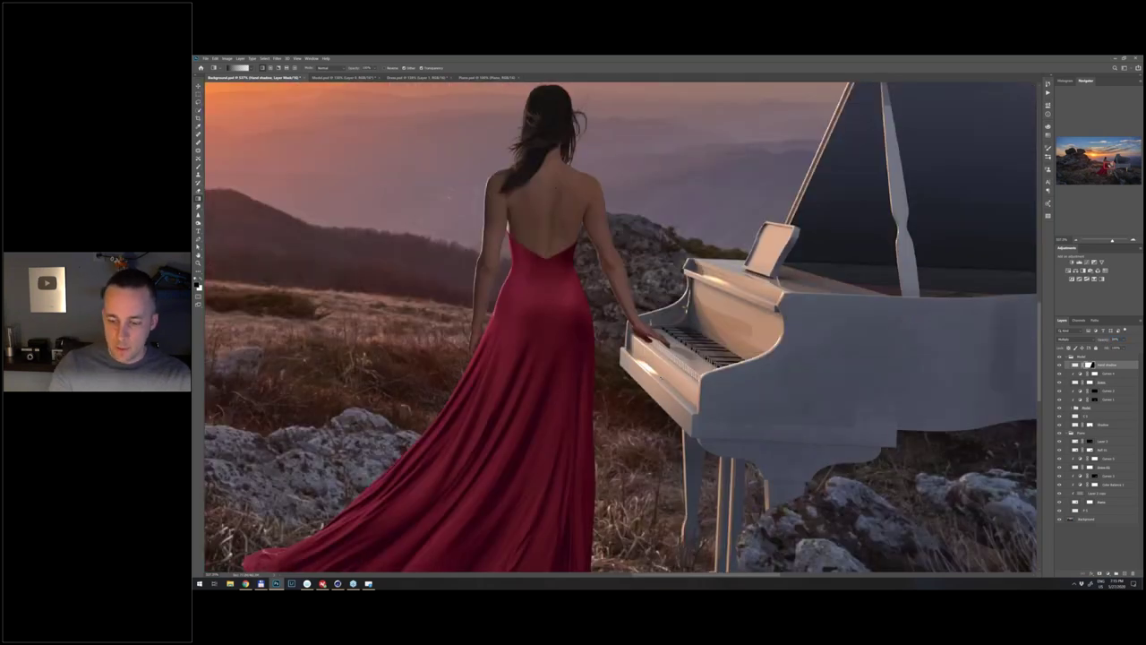
key("ctrl+0")
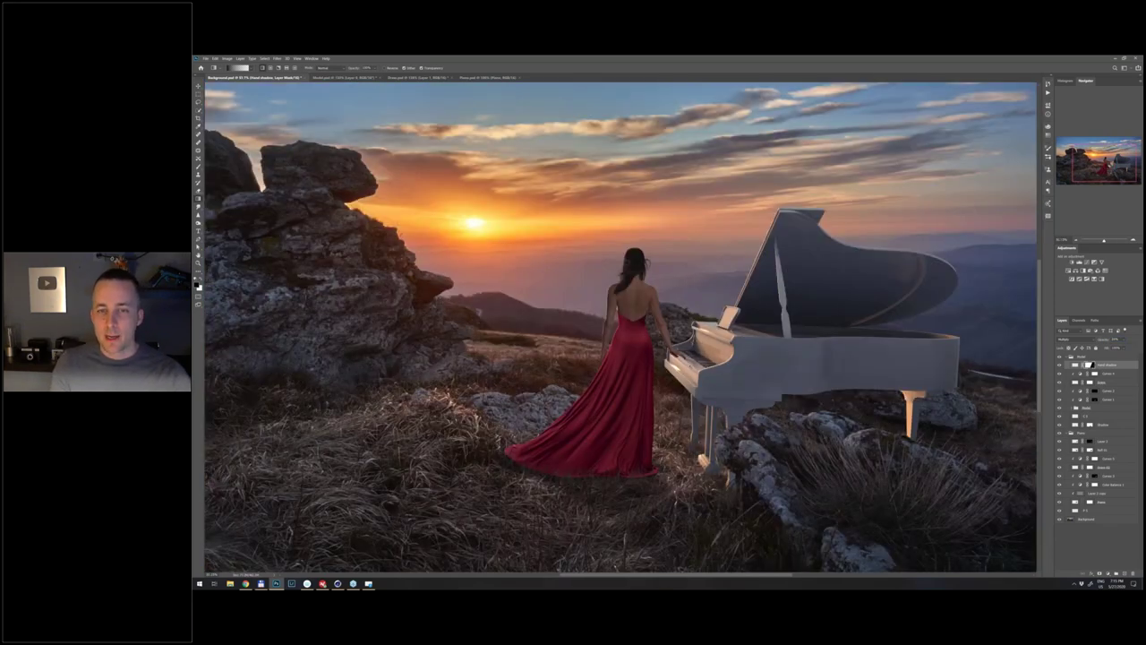
scroll(691, 362, "down", 1)
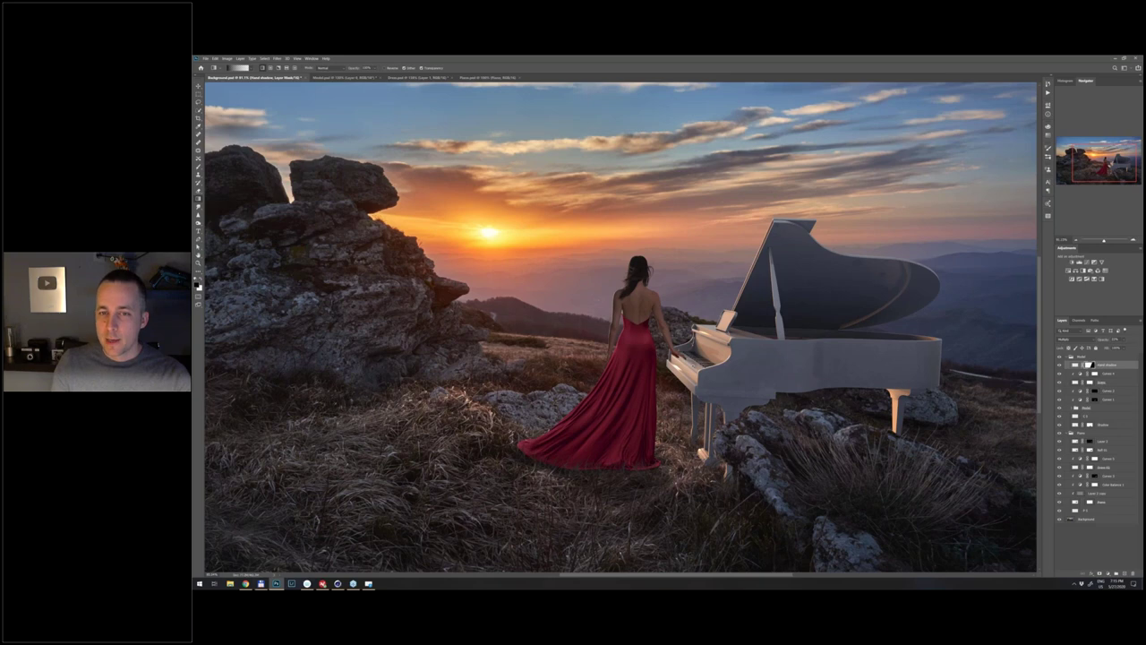
- Add a Multiply contact-shadow layer at the bottom of the woman's group and darken the keys directly beneath the fingertips
scroll(691, 364, "up", 1)
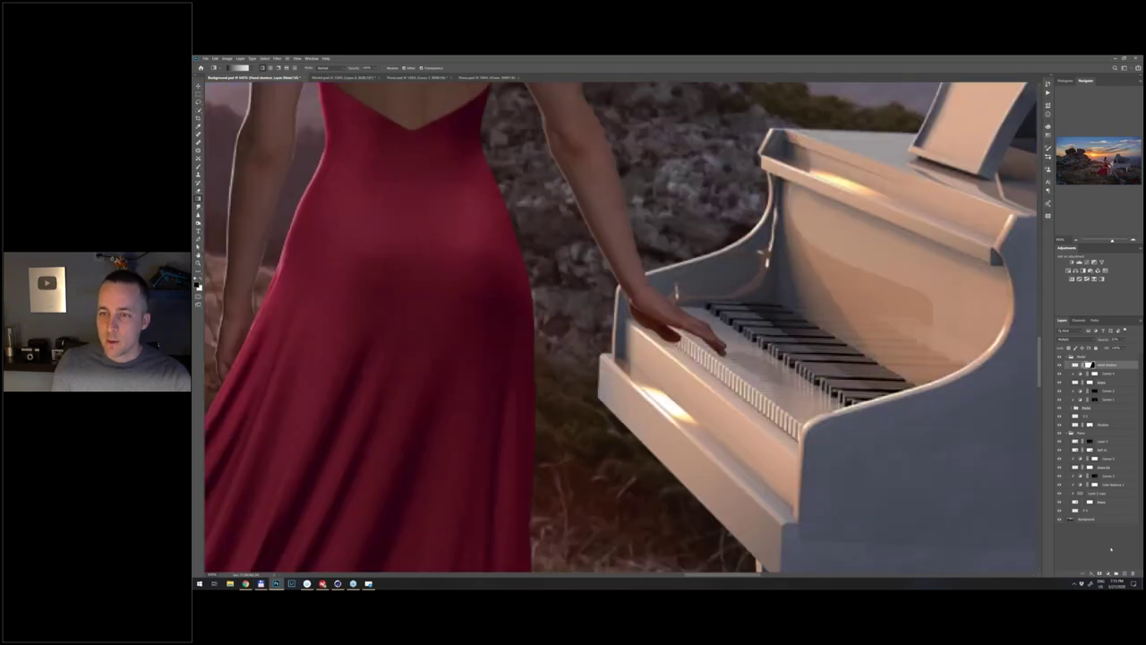
key("b")
scroll(695, 353, "up", 1)
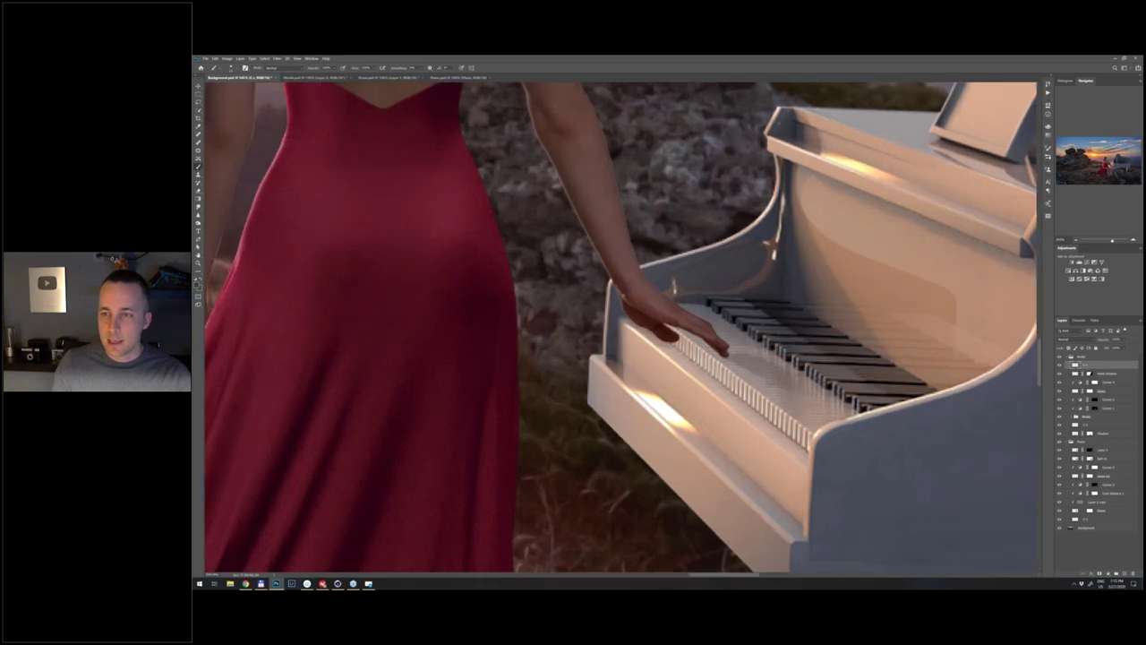
scroll(695, 344, "up", 1)
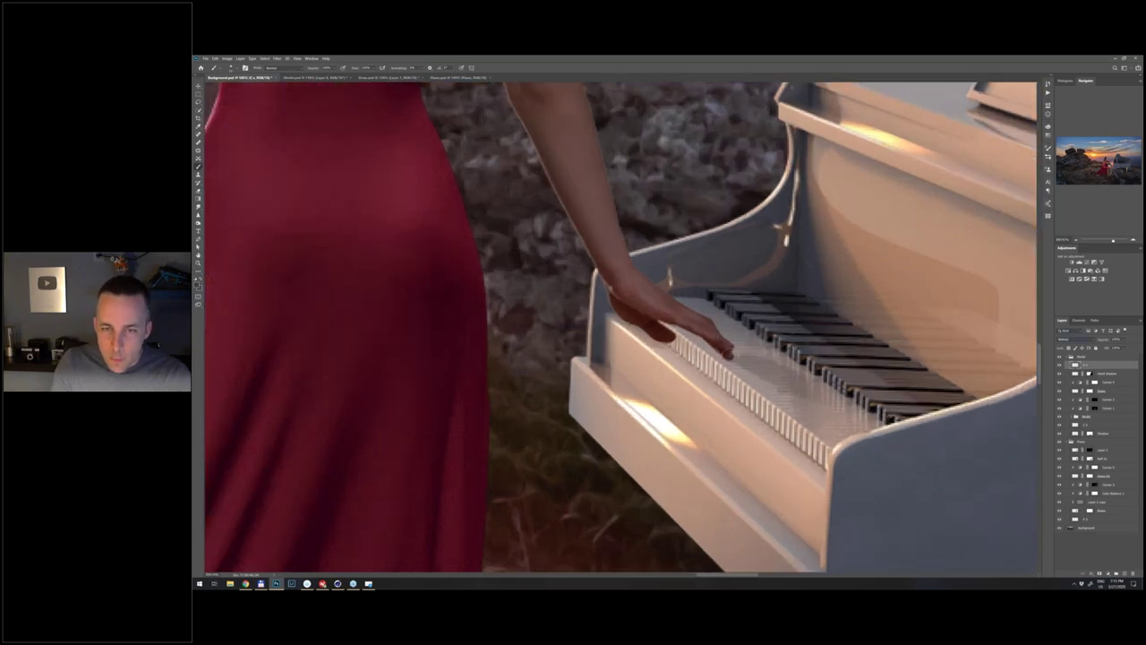
left_click_drag(1079, 365, 1085, 433)
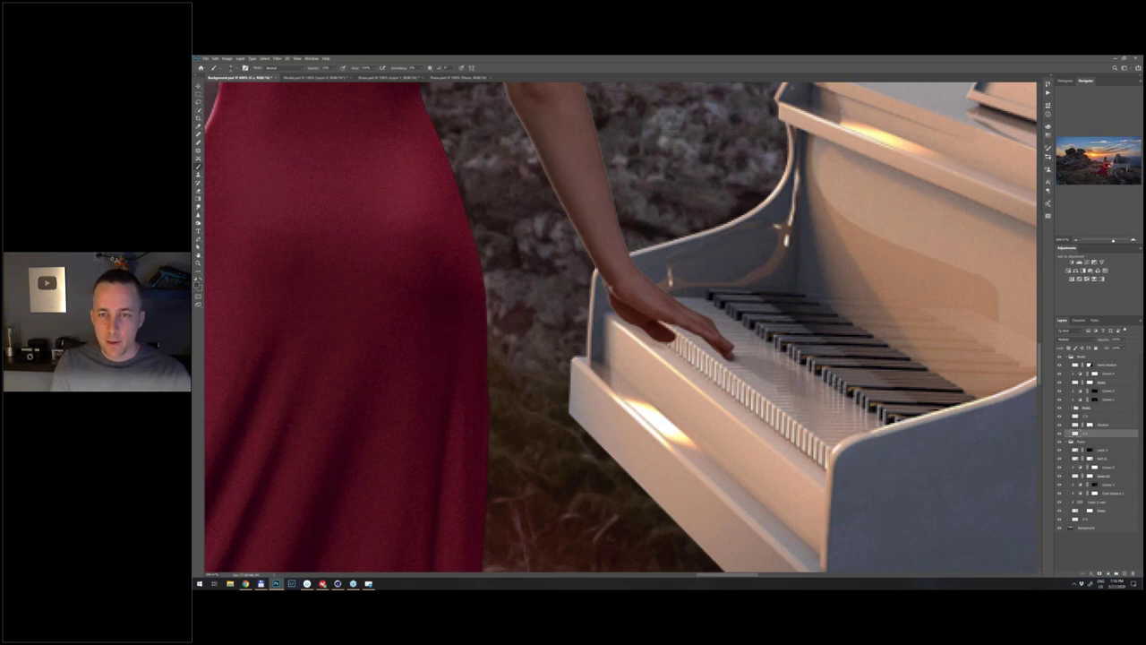
scroll(732, 356, "down", 1)
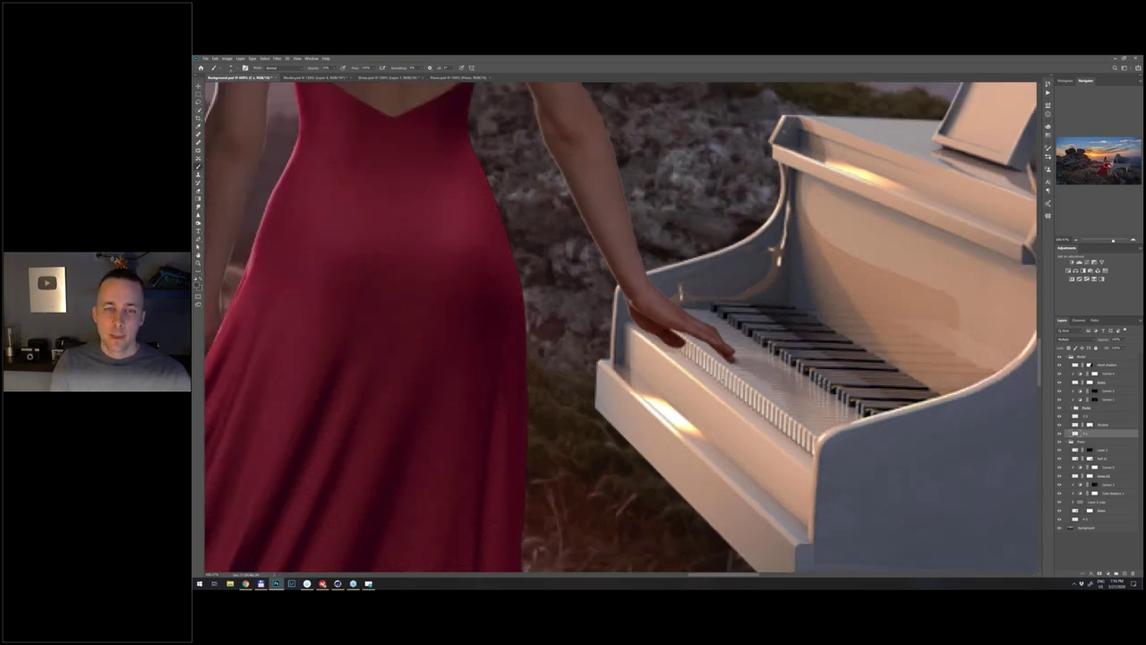
- View the whole composite at reduced magnification and judge how the woman and piano sit in the landscape
key("ctrl+0")
key("ctrl+minus")
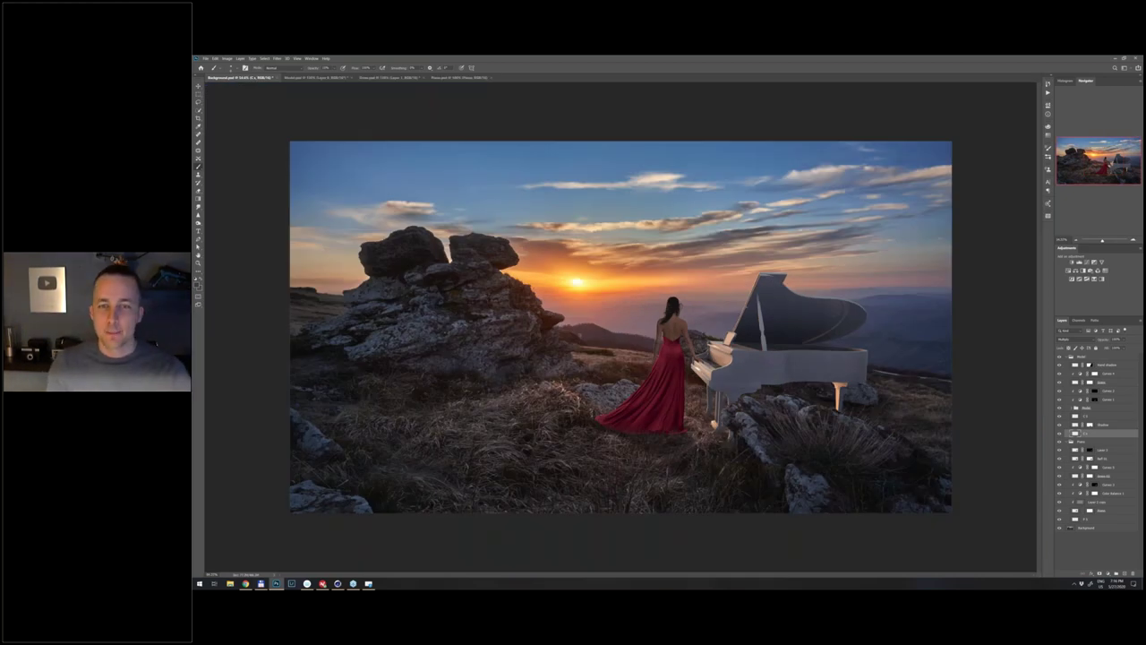
key("ctrl+minus")
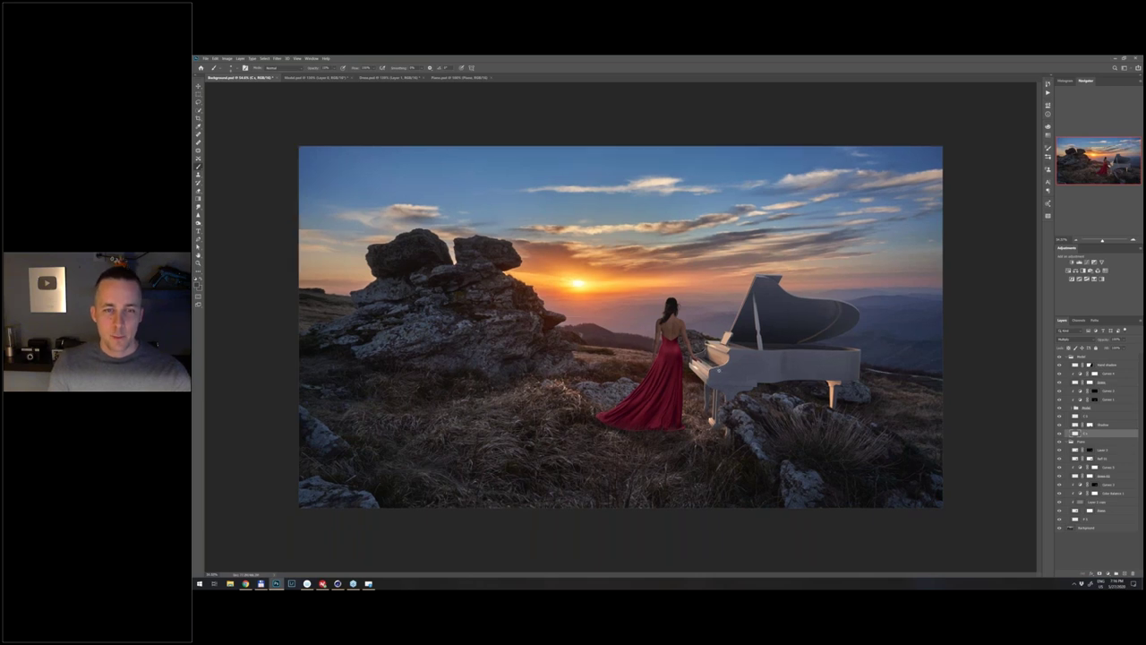
scroll(620, 327, "up", 2)
scroll(620, 327, "down", 1)
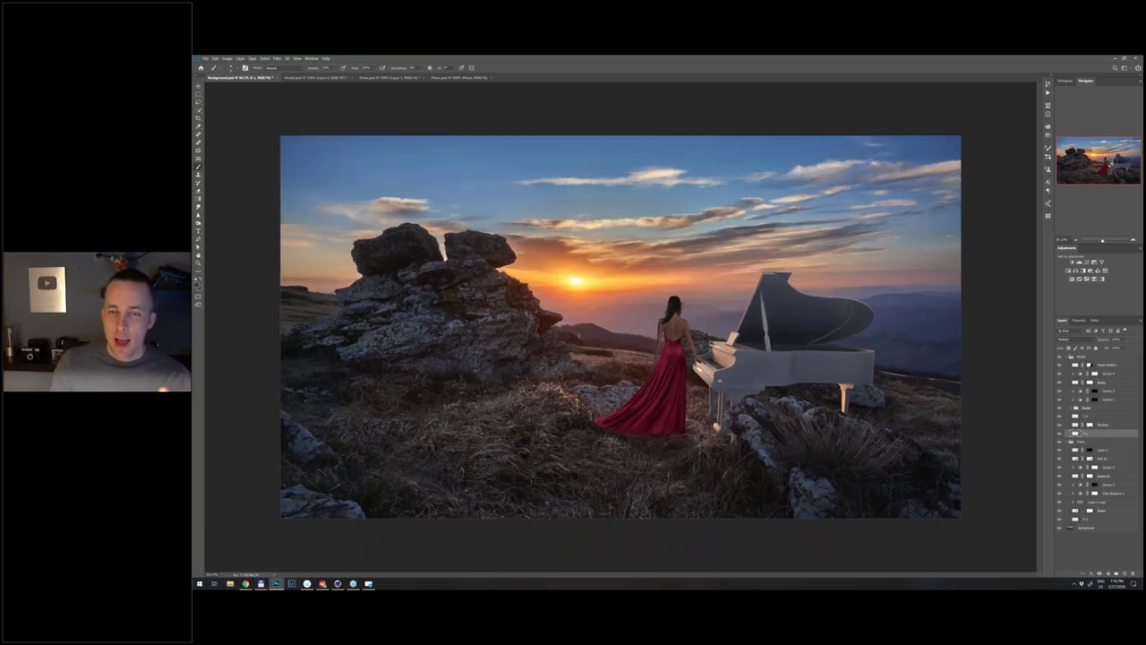
key("ctrl+minus")
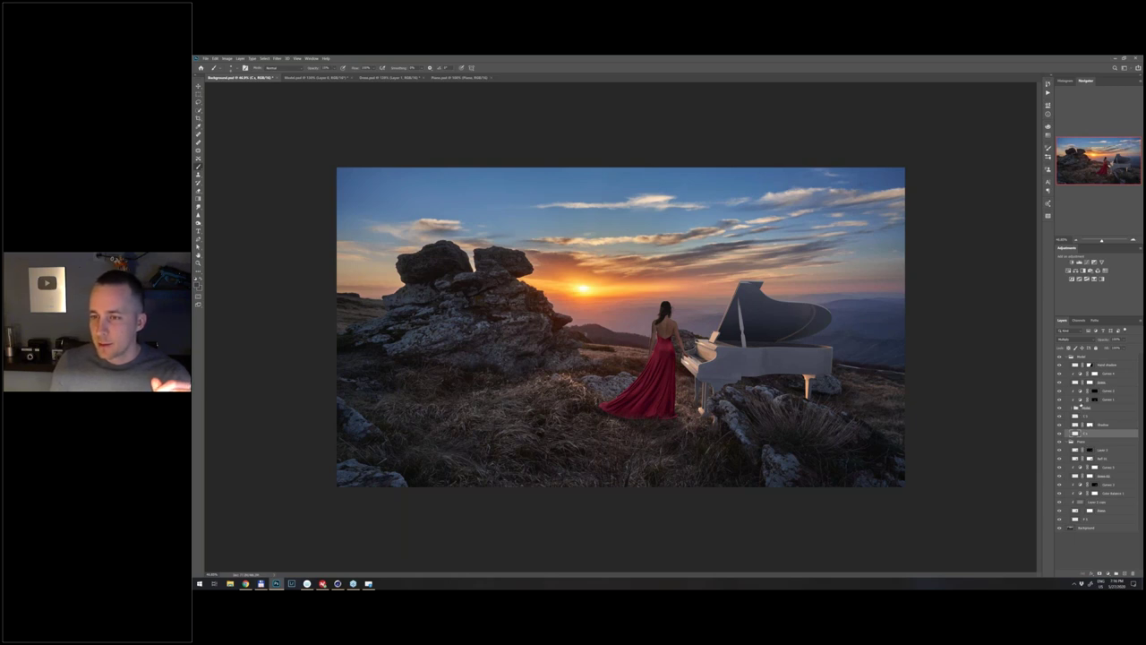
- Expand the woman's nested layer group and toggle the visibility of its layers to find what each contributes to the dress
left_click(1070, 408)
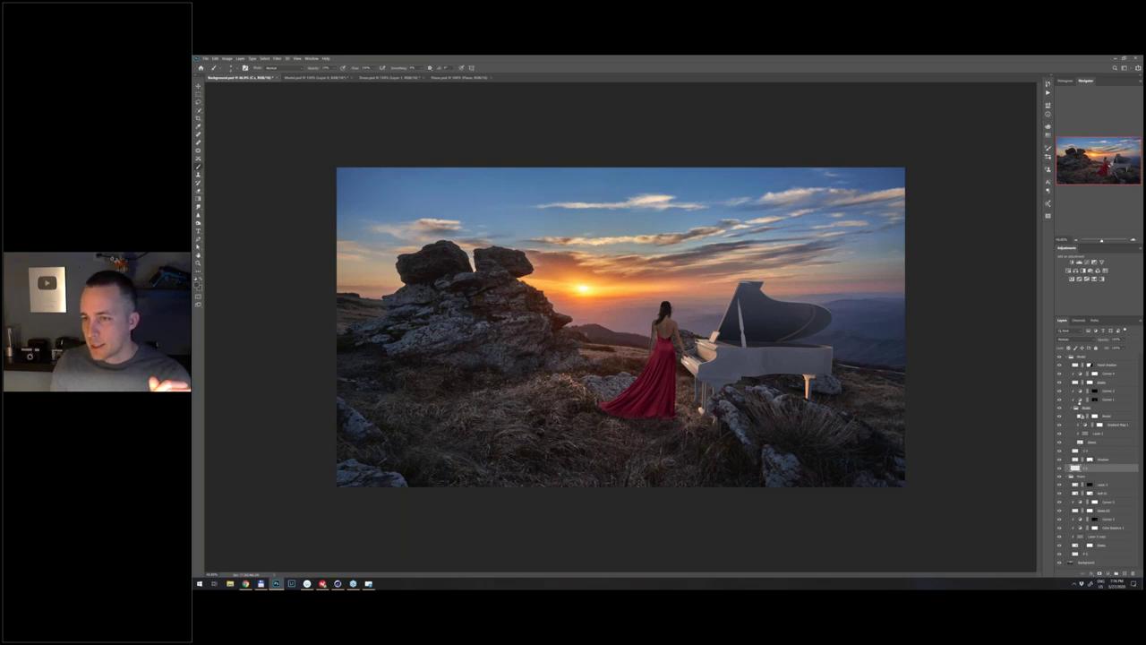
left_click(1079, 401)
left_click(1095, 373)
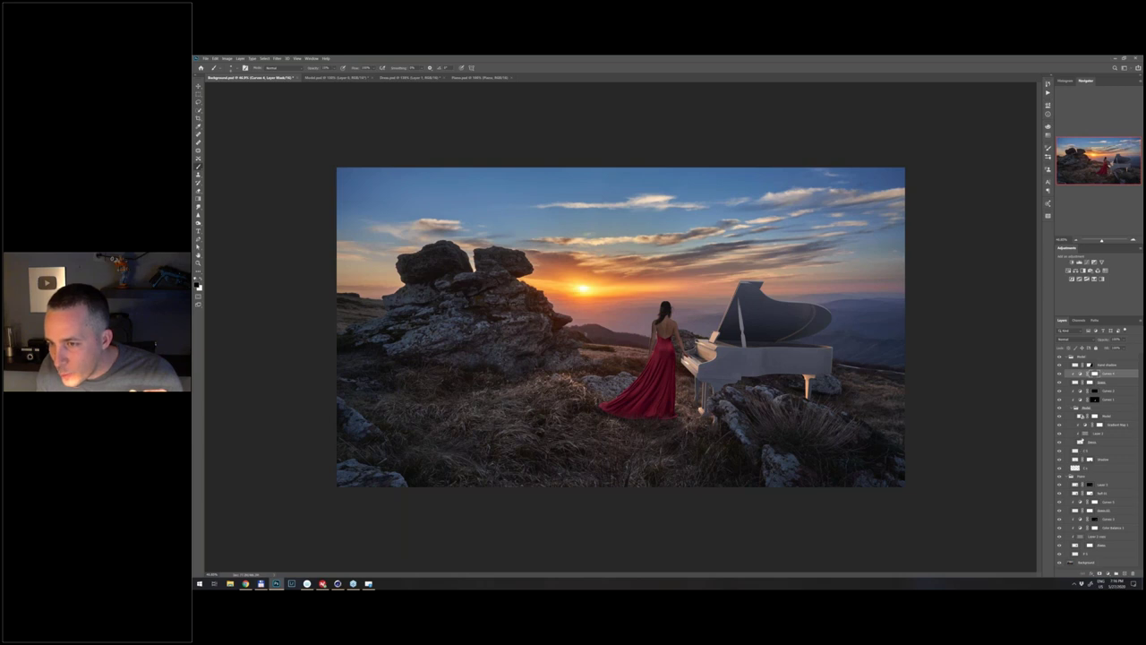
left_click(1081, 417)
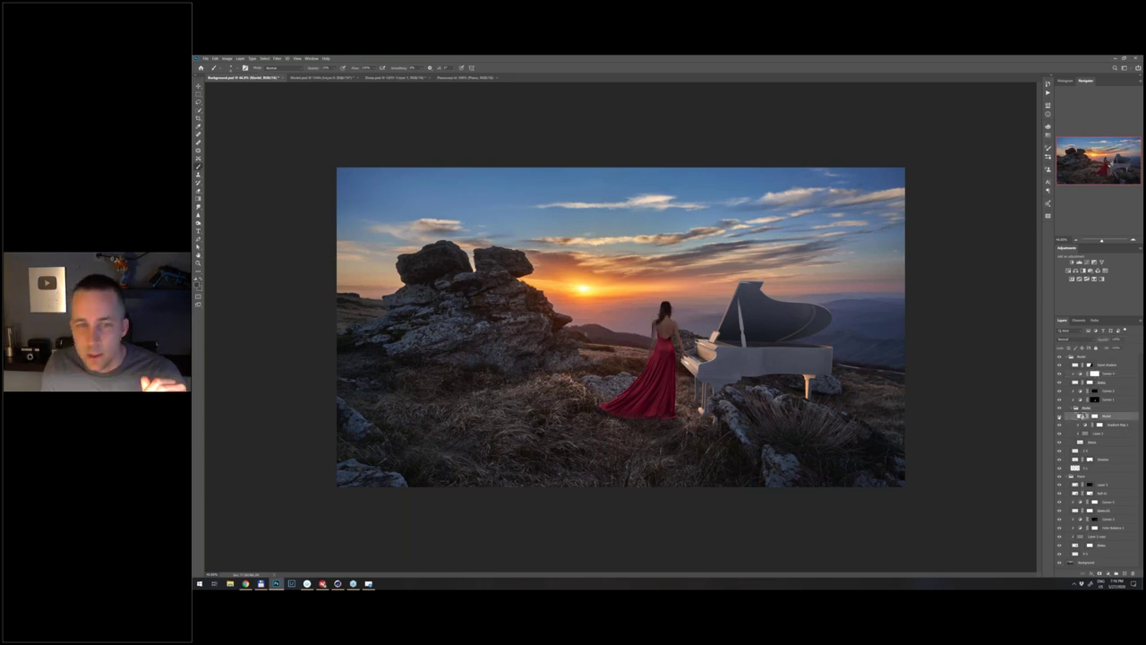
left_click(1060, 417)
left_click(1060, 416)
left_click(1059, 442)
left_click(1060, 443)
- Shift the middle color stop of the dress's gradient map slightly toward magenta and check the dress up close and against the whole scene
double_click(1085, 424)
left_click(983, 126)
double_click(425, 289)
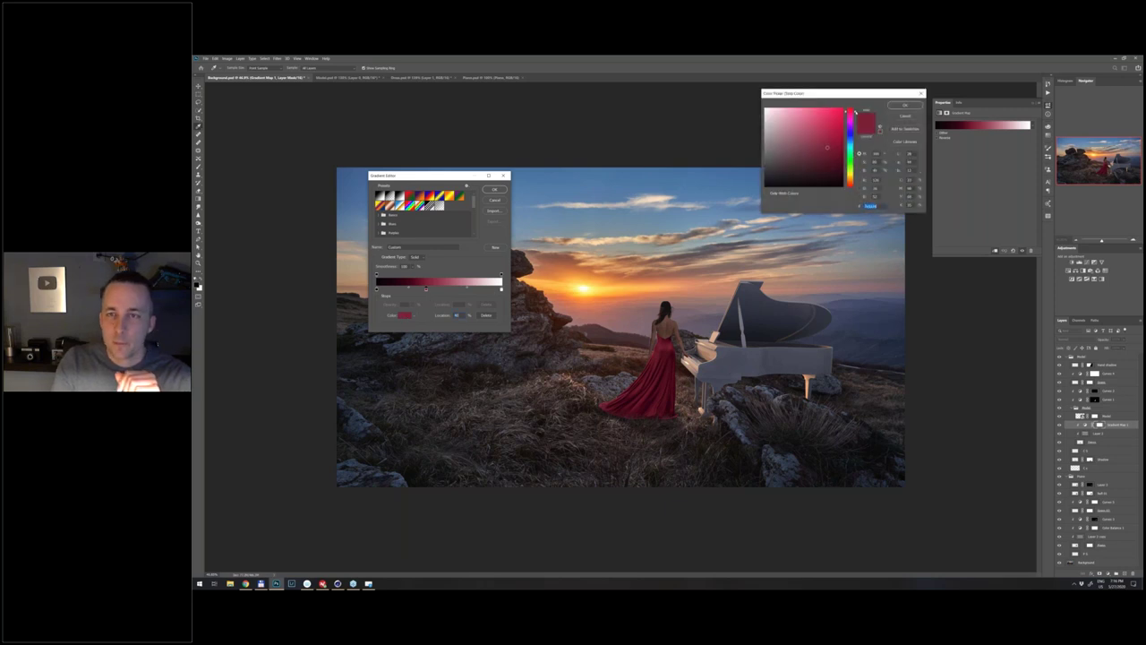
left_click(855, 112)
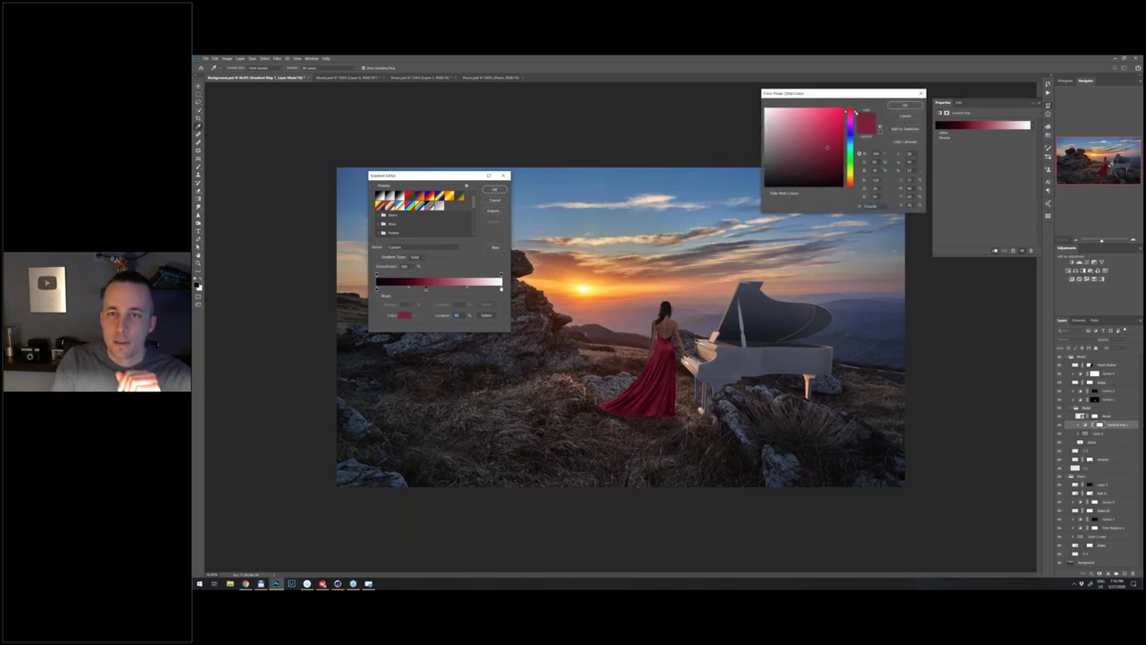
left_click_drag(834, 147, 828, 148)
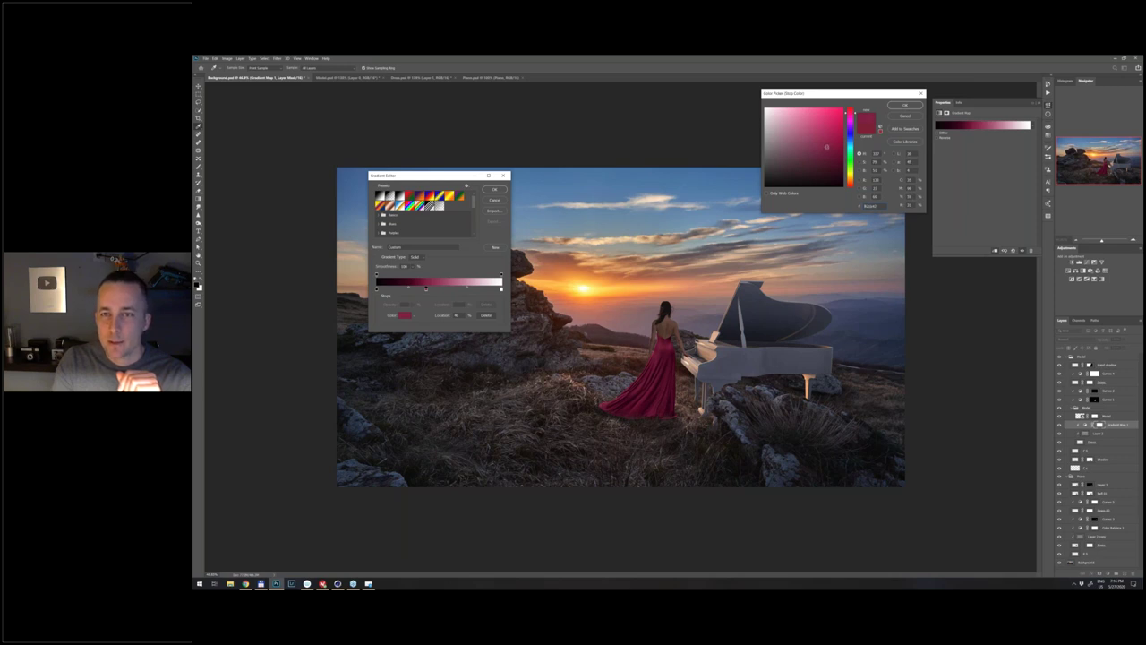
left_click(902, 106)
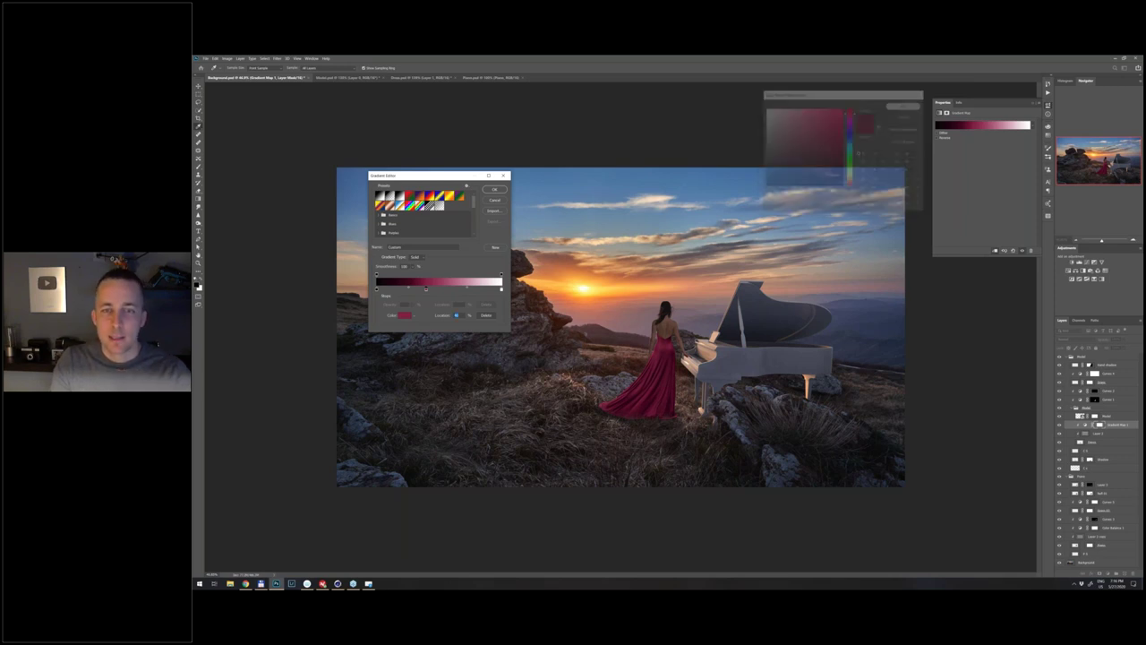
key("Return")
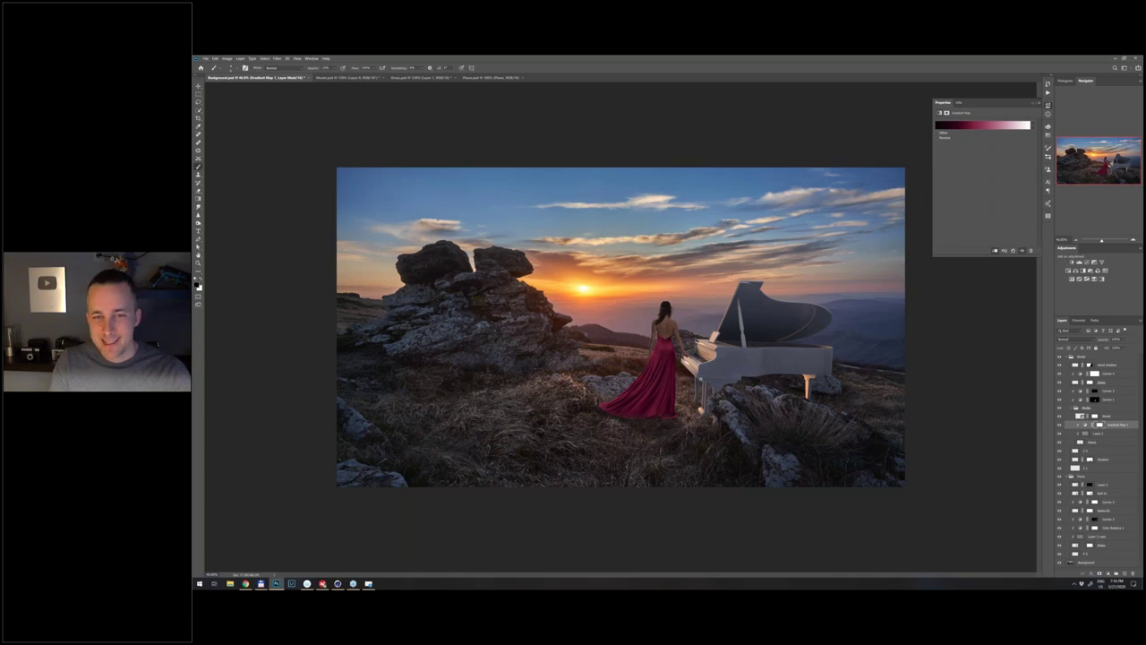
scroll(683, 376, "up", 8)
scroll(651, 358, "up", 1)
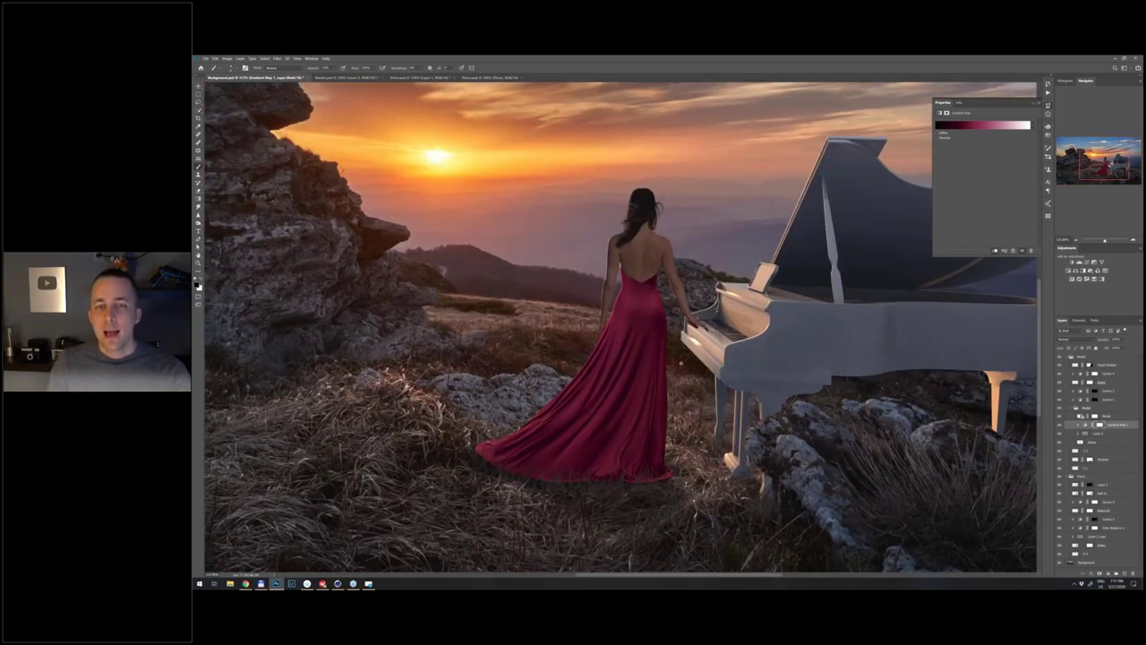
scroll(680, 362, "down", 12)
scroll(676, 349, "up", 3)
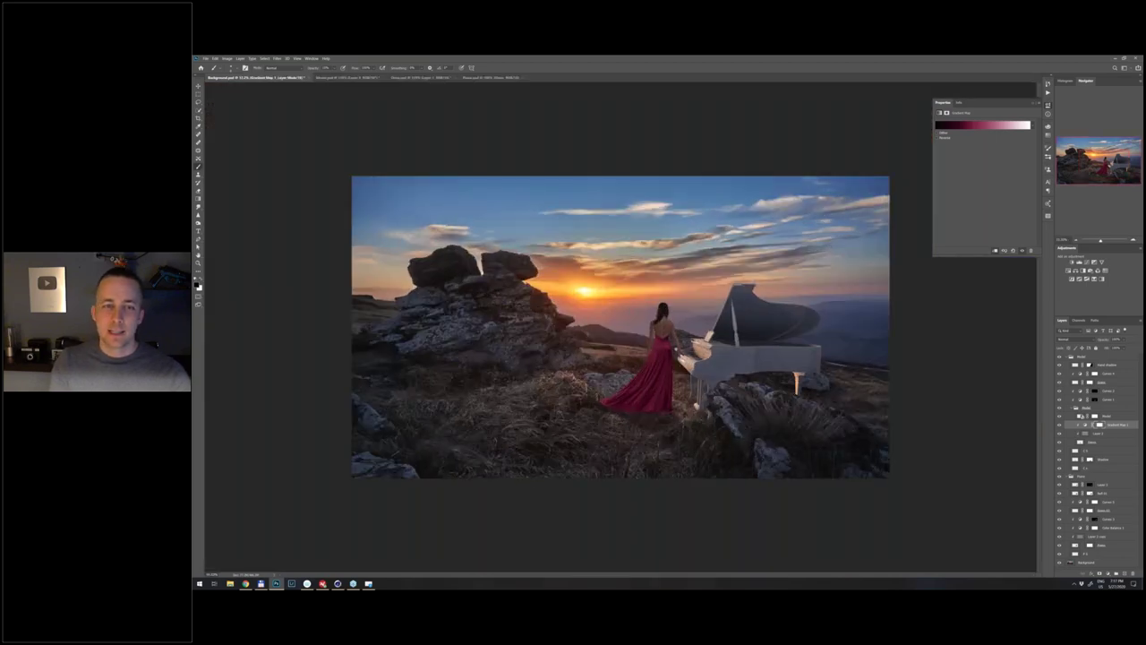
scroll(620, 327, "up", 1)
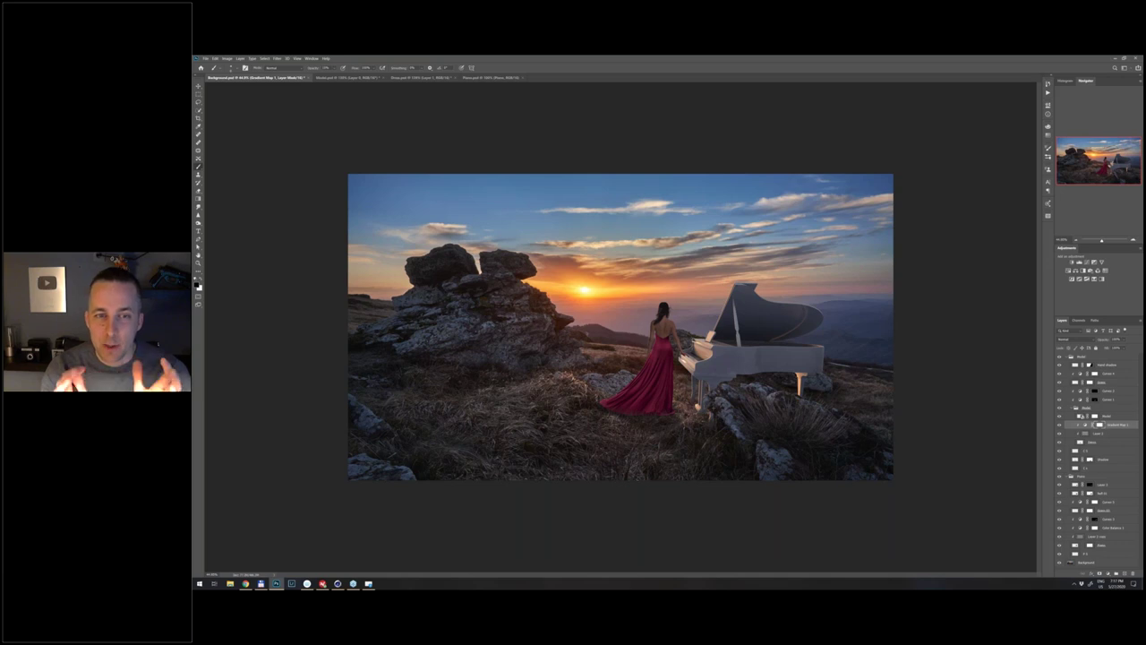
- Collapse the layer groups, stamp all visible layers into a new merged layer on top, and convert it to a Smart Object
left_click(1069, 358)
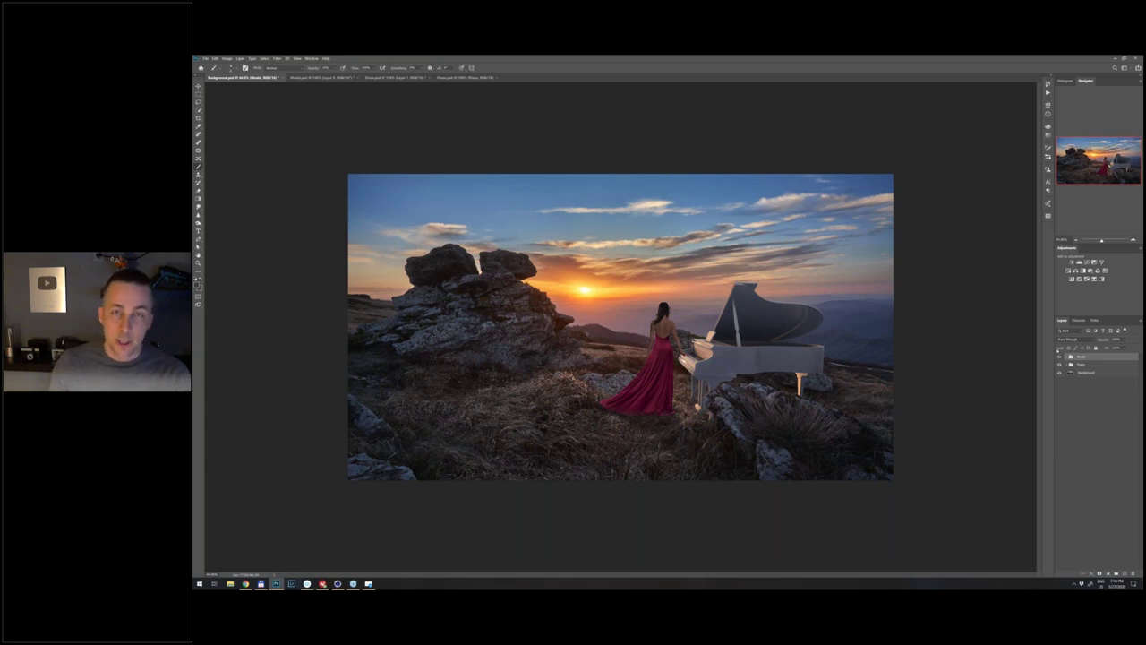
key("ctrl+alt+shift+e")
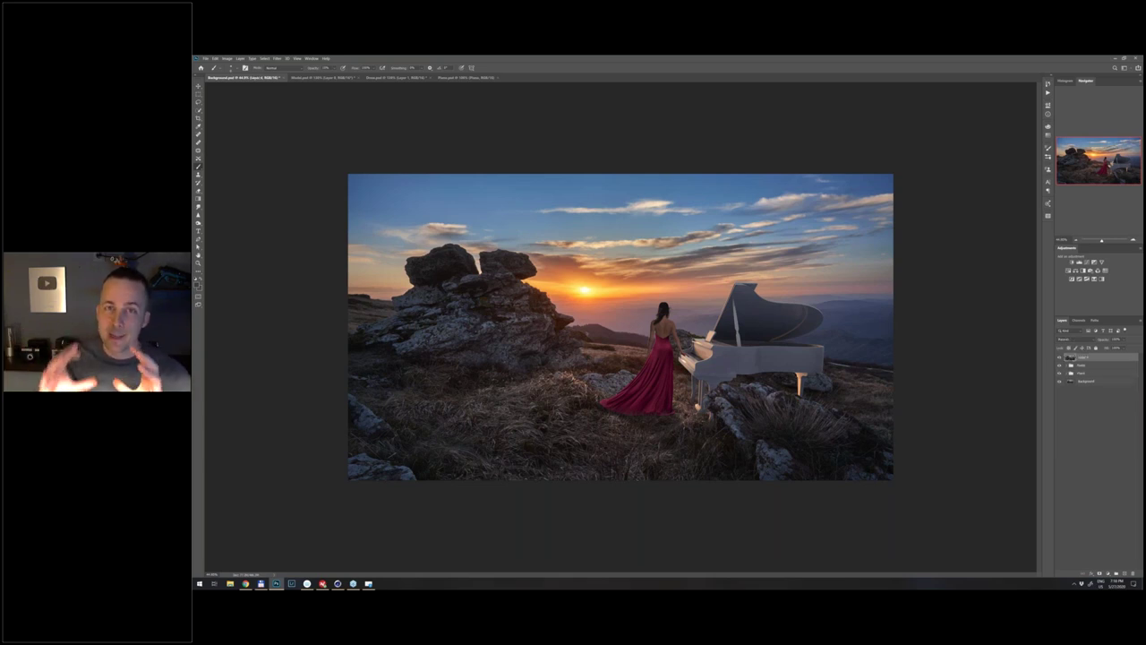
right_click(1107, 356)
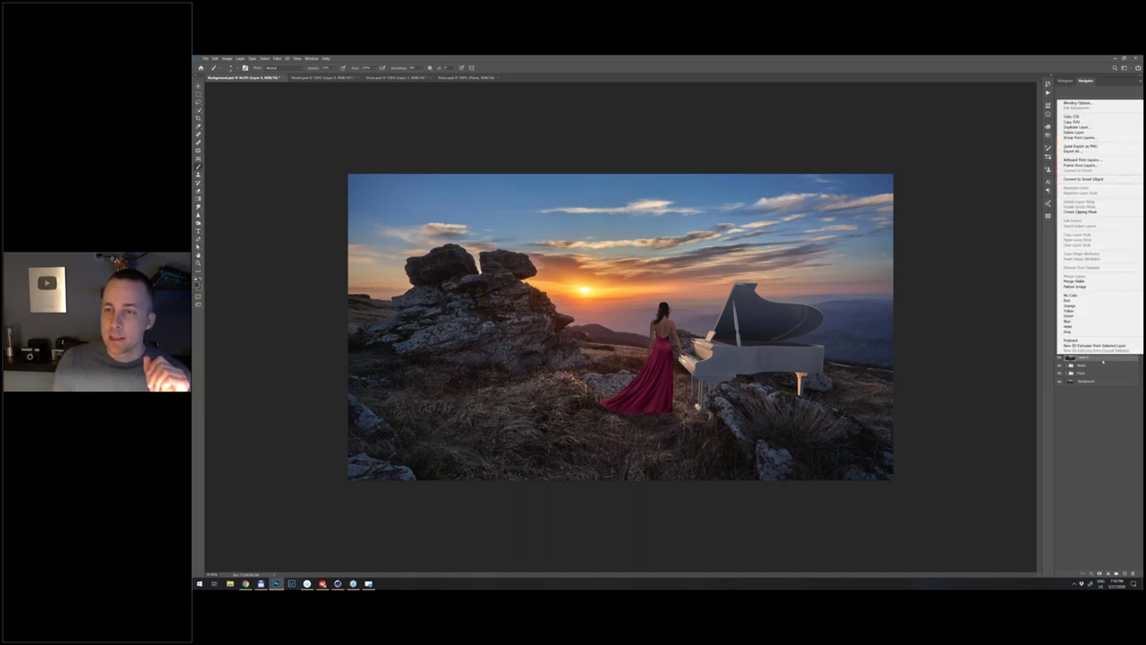
left_click(1092, 180)
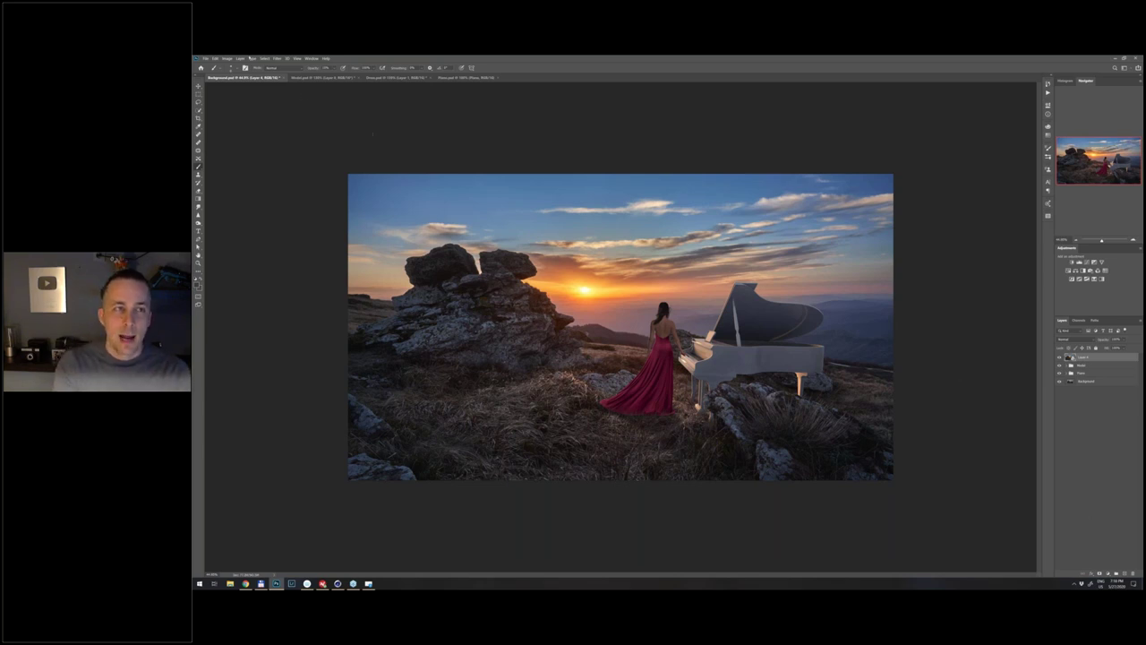
- Open the Camera Raw Filter on the merged layer and add a subtle dark post-crop vignette with a soft feather
left_click(279, 59)
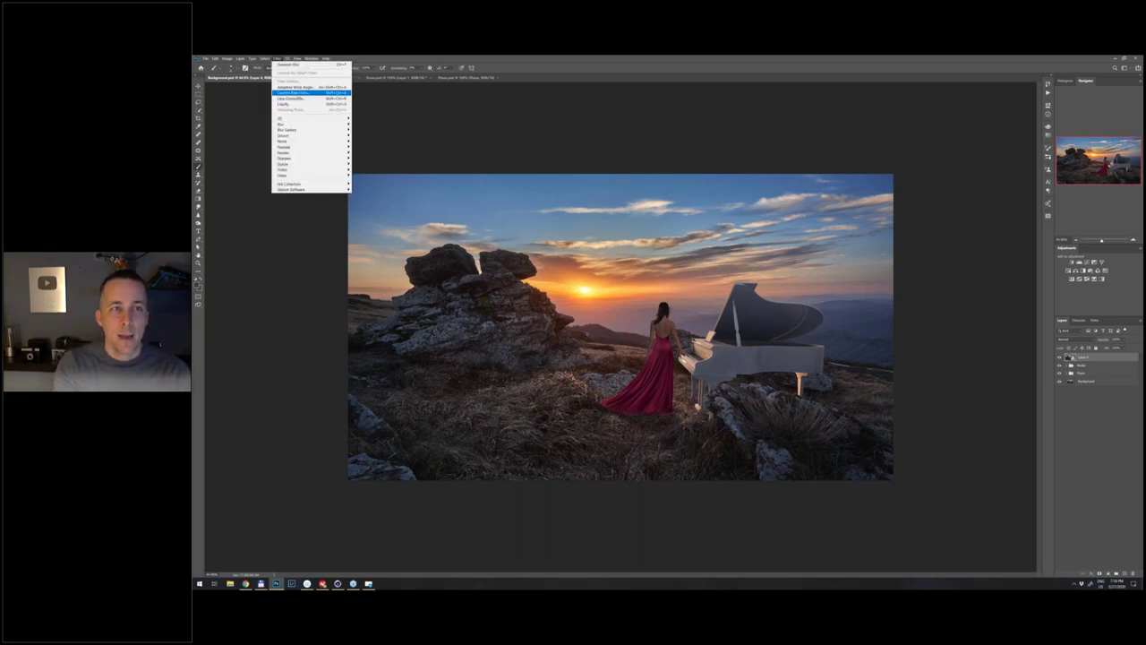
left_click(296, 97)
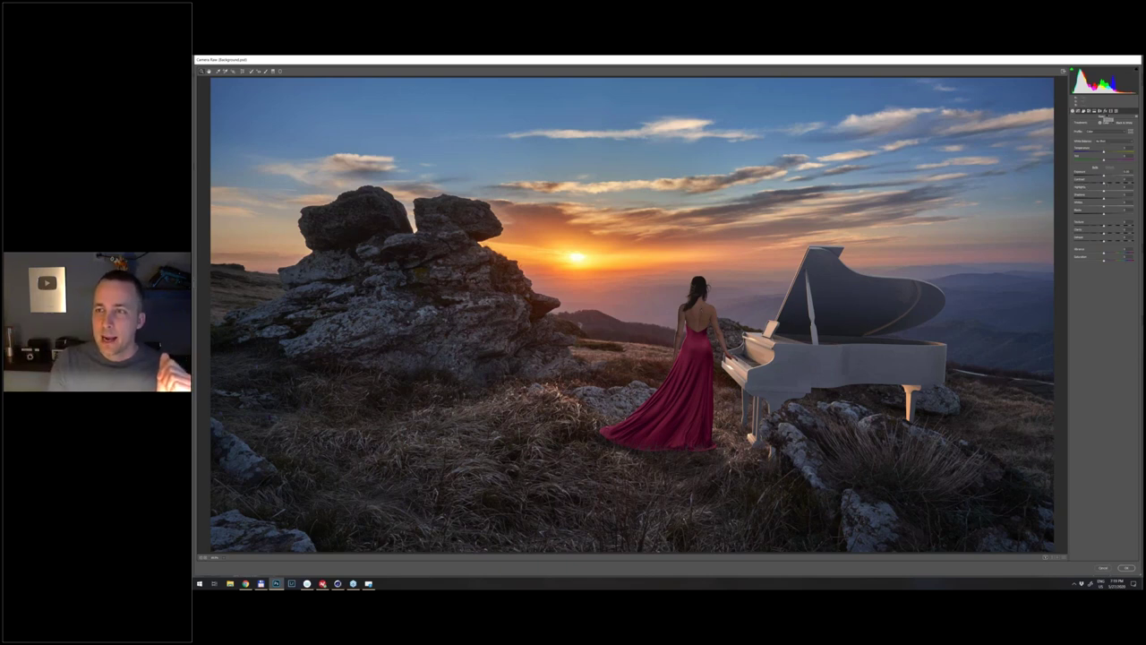
left_click(1106, 111)
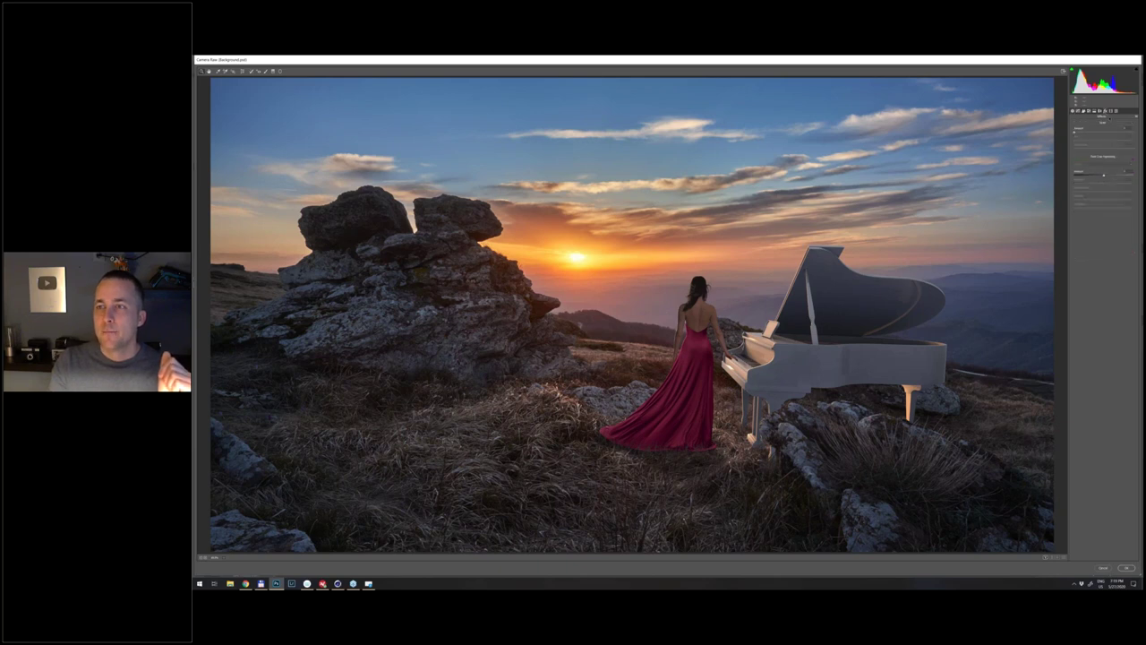
left_click_drag(1104, 175, 1082, 177)
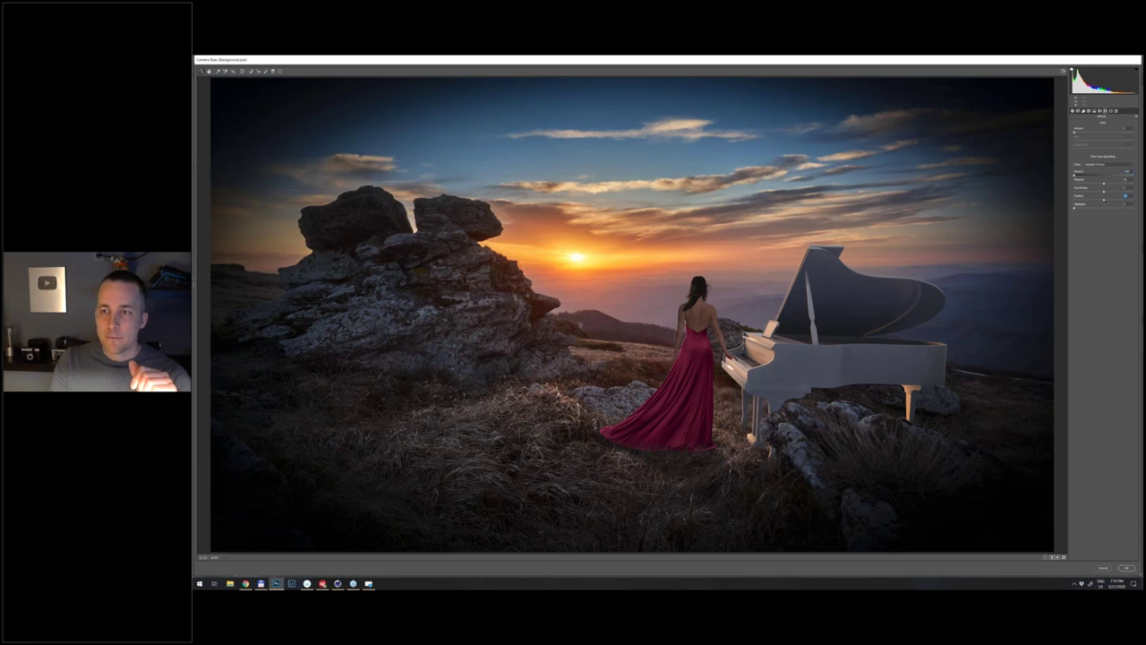
left_click_drag(1107, 201, 1074, 200)
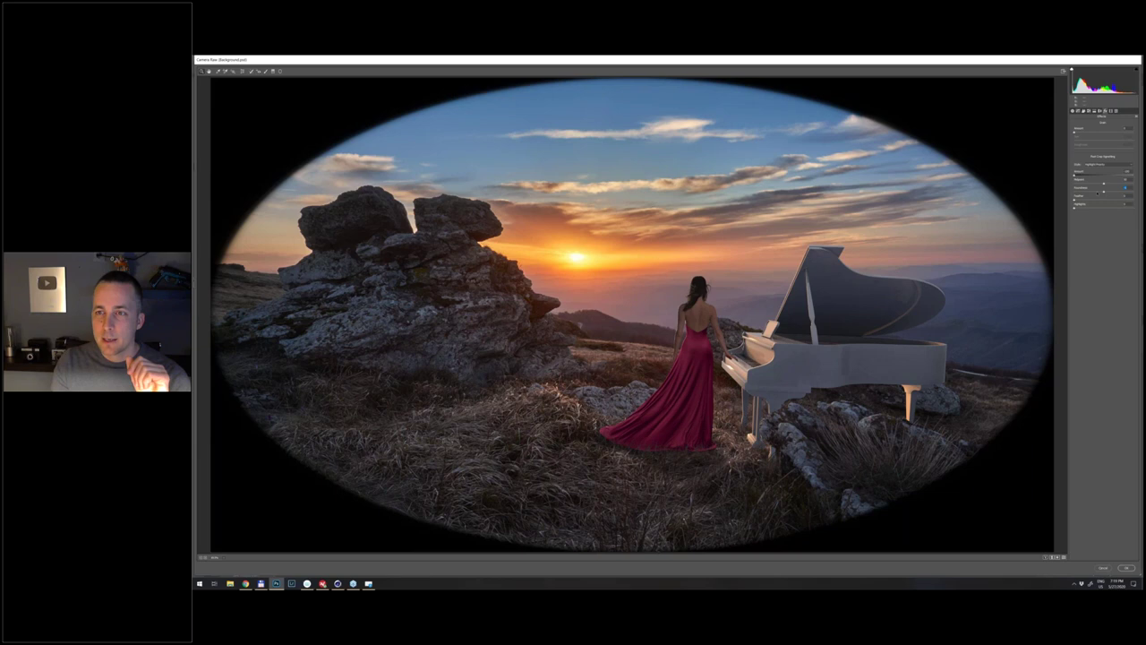
left_click_drag(1105, 192, 1074, 184)
mouse_move(1104, 192)
left_mouse_down()
mouse_move(1134, 191)
mouse_move(1093, 201)
mouse_move(1119, 201)
mouse_move(1100, 176)
left_mouse_up()
left_click(1102, 183)
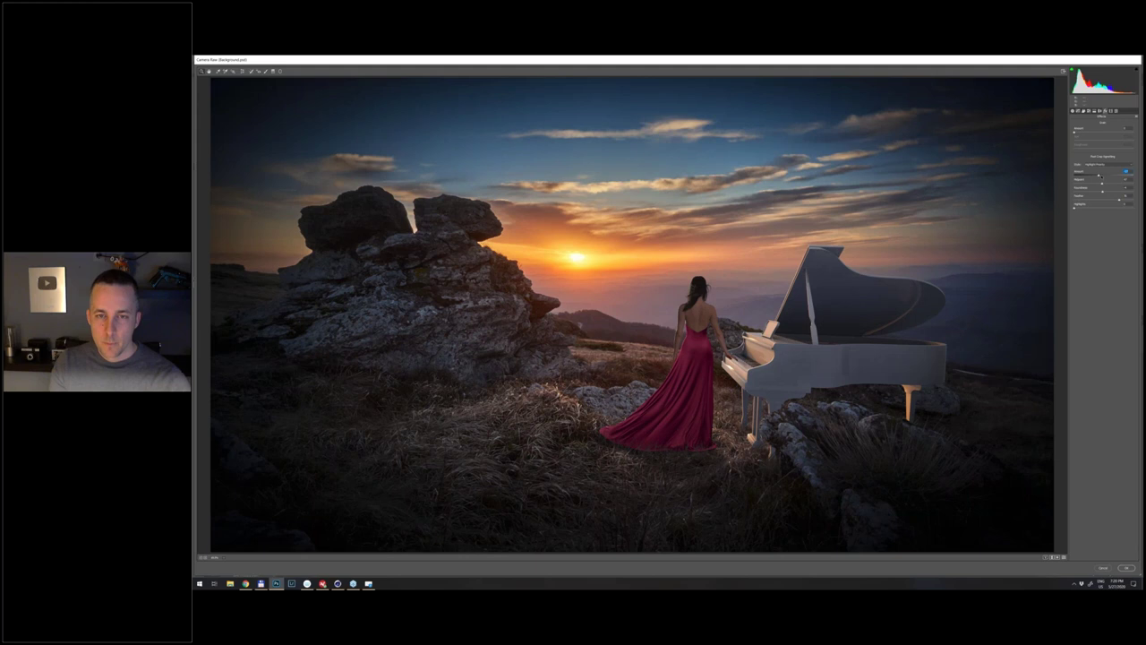
left_click_drag(1100, 175, 1102, 177)
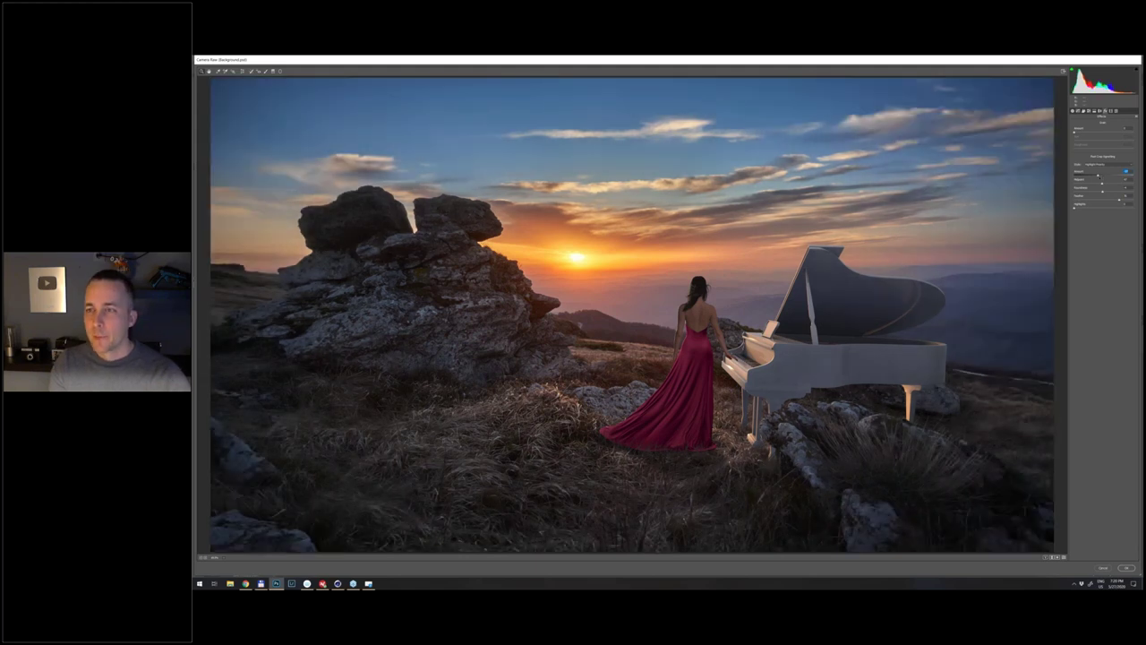
left_click_drag(1100, 176, 1099, 177)
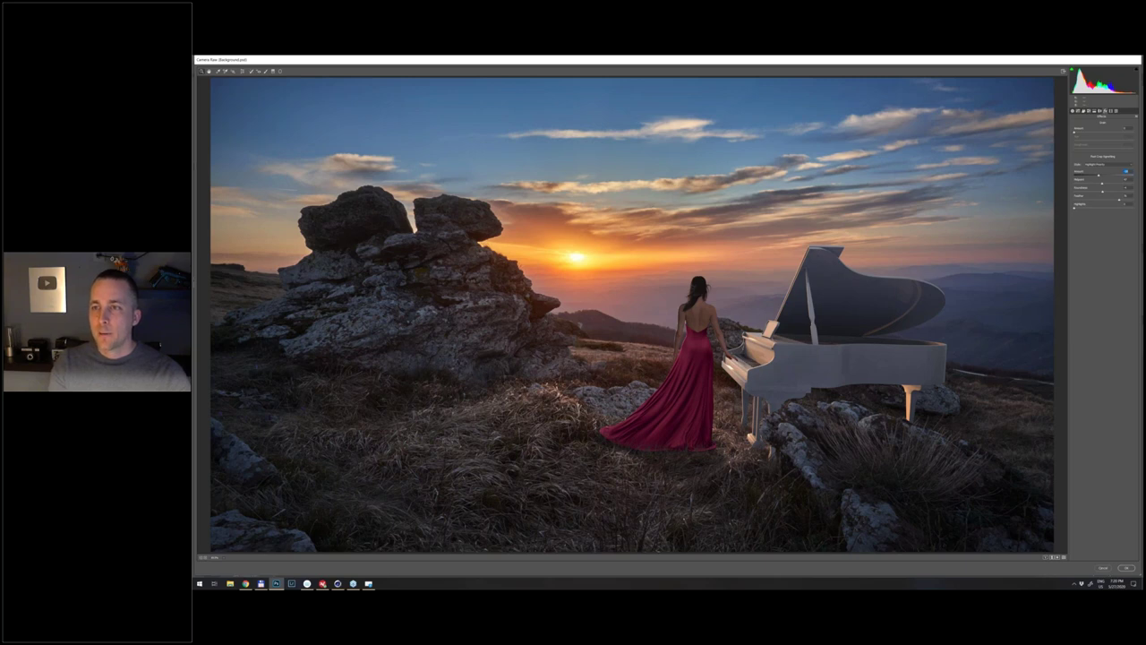
- Refine the basic Camera Raw tones by adjusting shadows, clarity and texture, warming the temperature slightly, and raising vibrance a little
left_click(1073, 110)
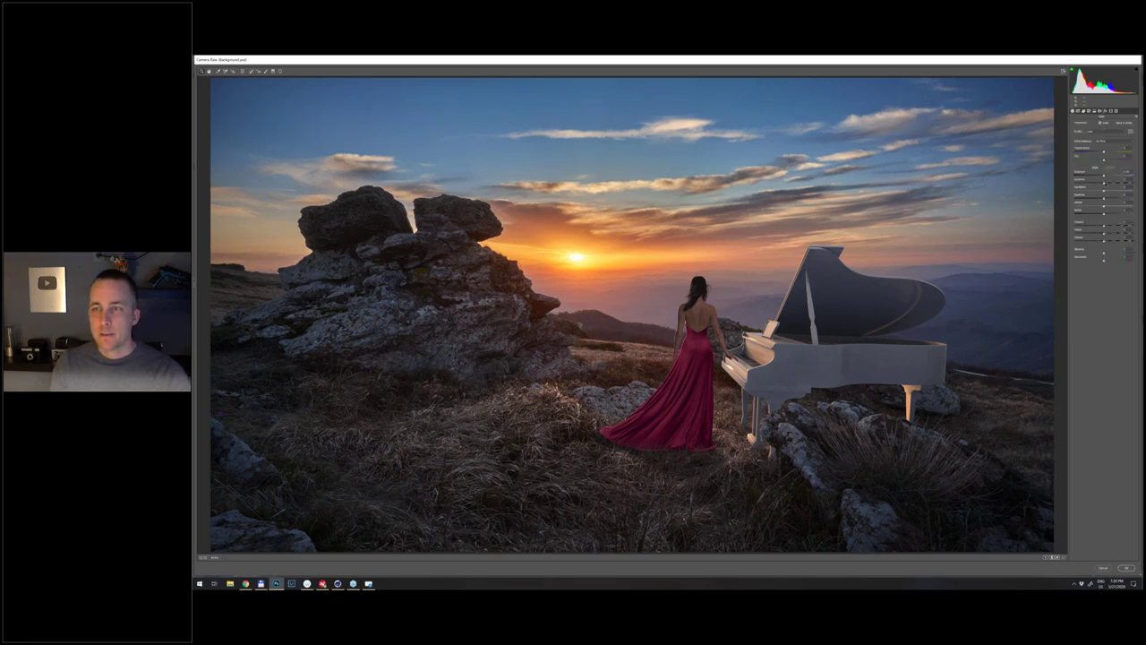
mouse_move(1104, 183)
left_mouse_down()
mouse_move(1131, 182)
mouse_move(1108, 182)
mouse_move(1107, 198)
left_mouse_up()
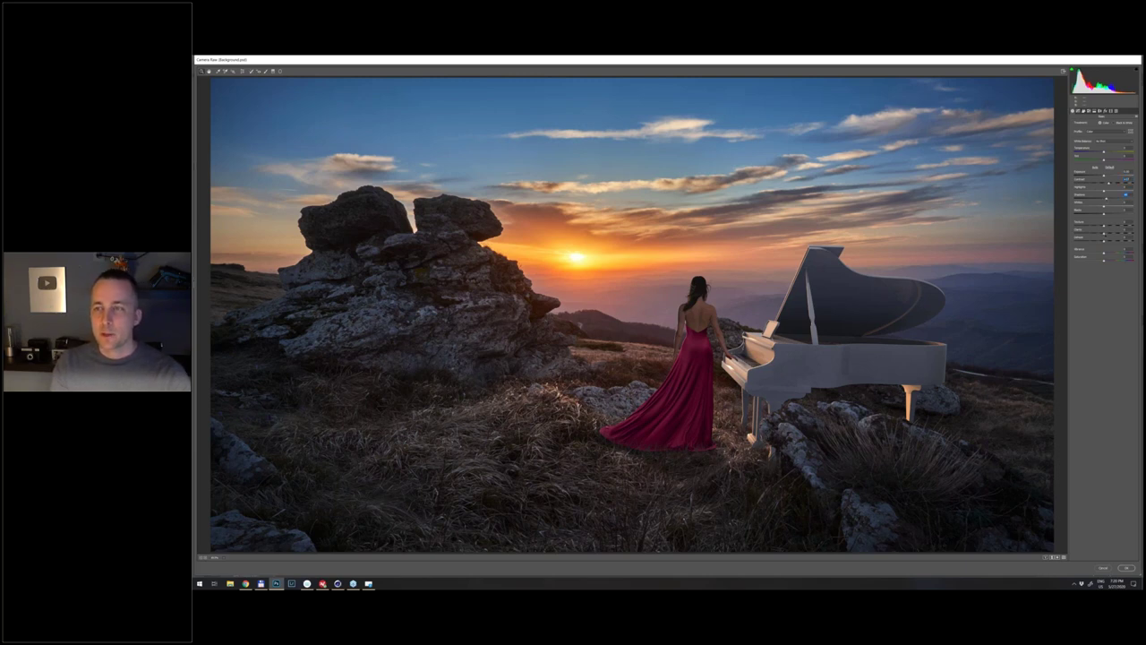
mouse_move(1104, 233)
left_mouse_down()
mouse_move(1089, 233)
mouse_move(1103, 233)
left_mouse_up()
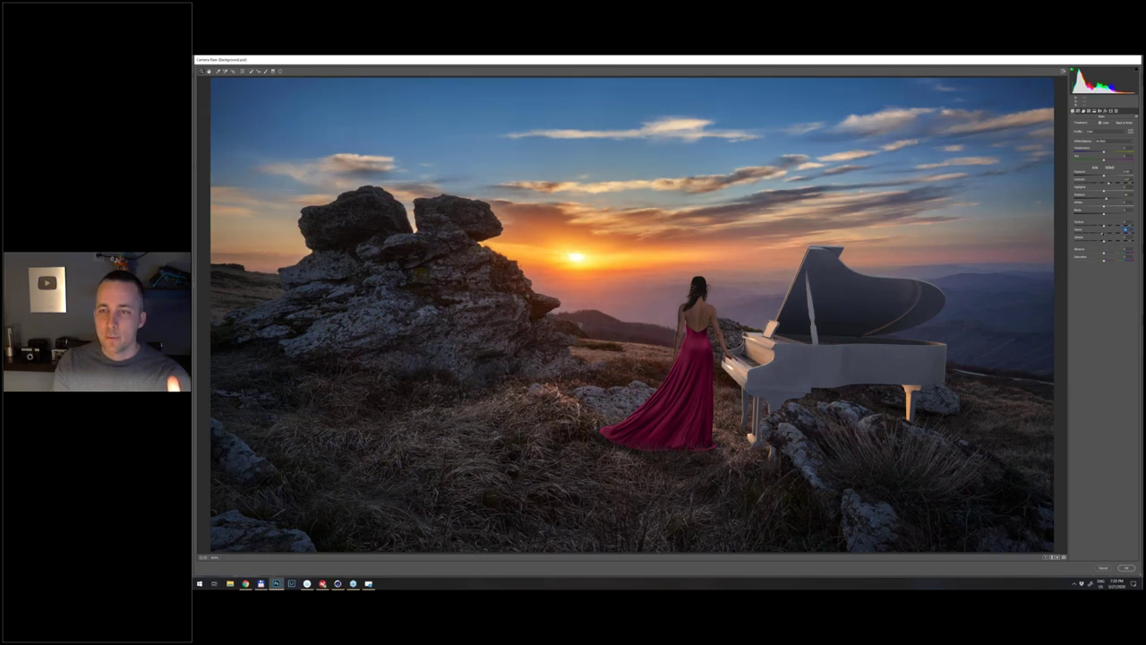
left_click_drag(1104, 225, 1108, 226)
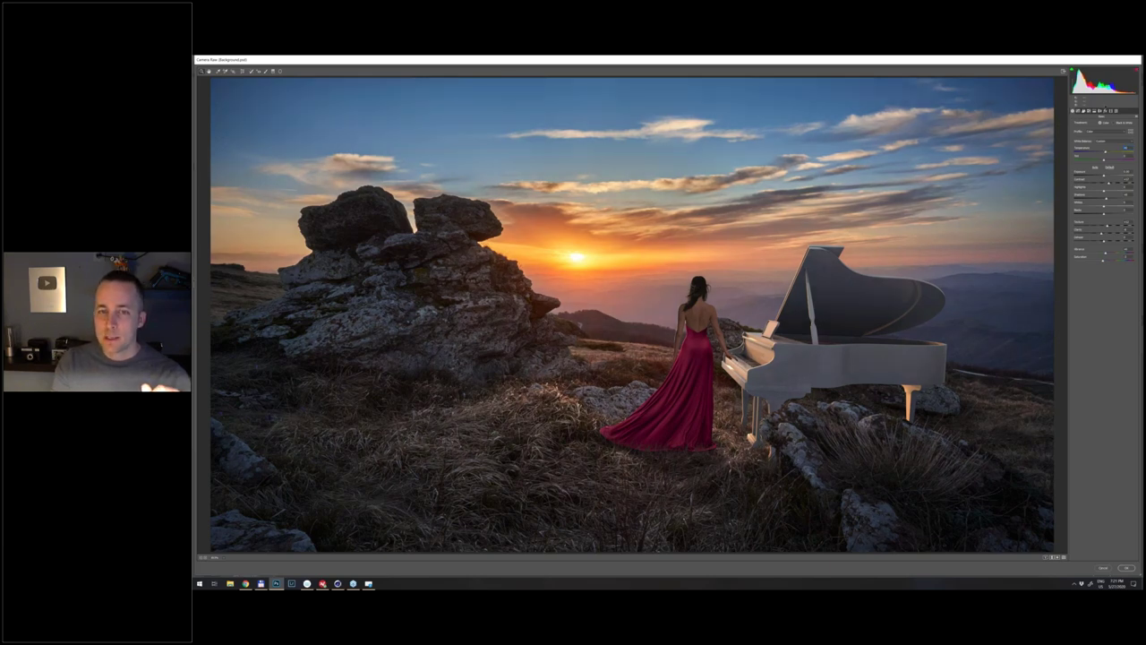
- Apply a faint blue split toning to the shadows, trying strong saturation at several balances before shifting the balance toward the highlights
left_click(1095, 110)
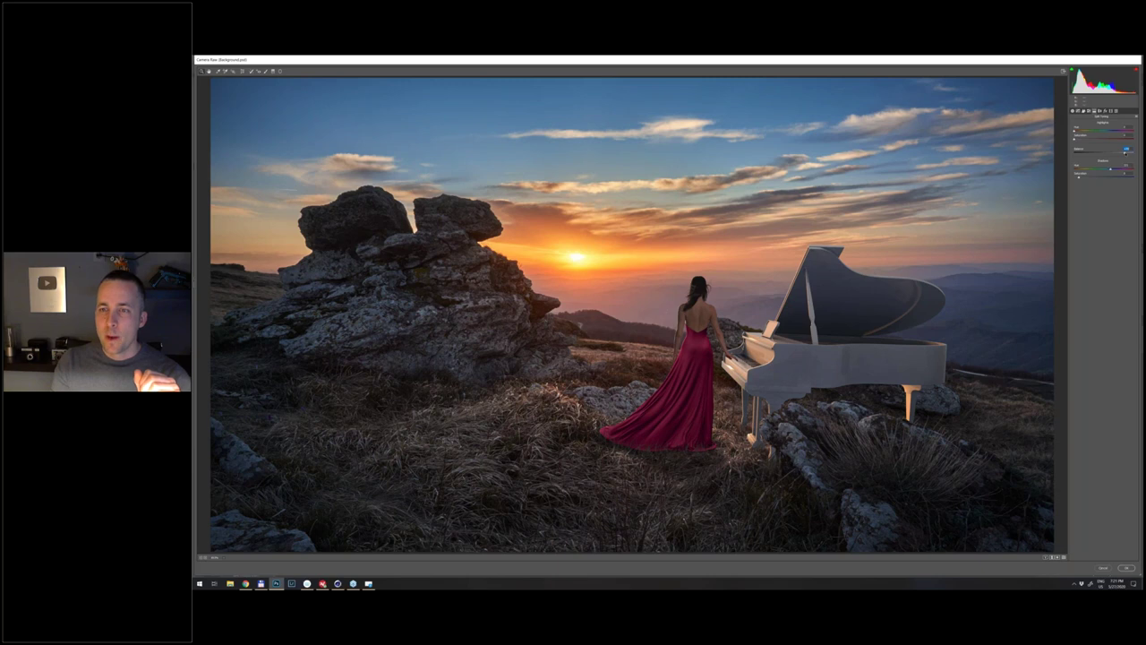
key("alt")
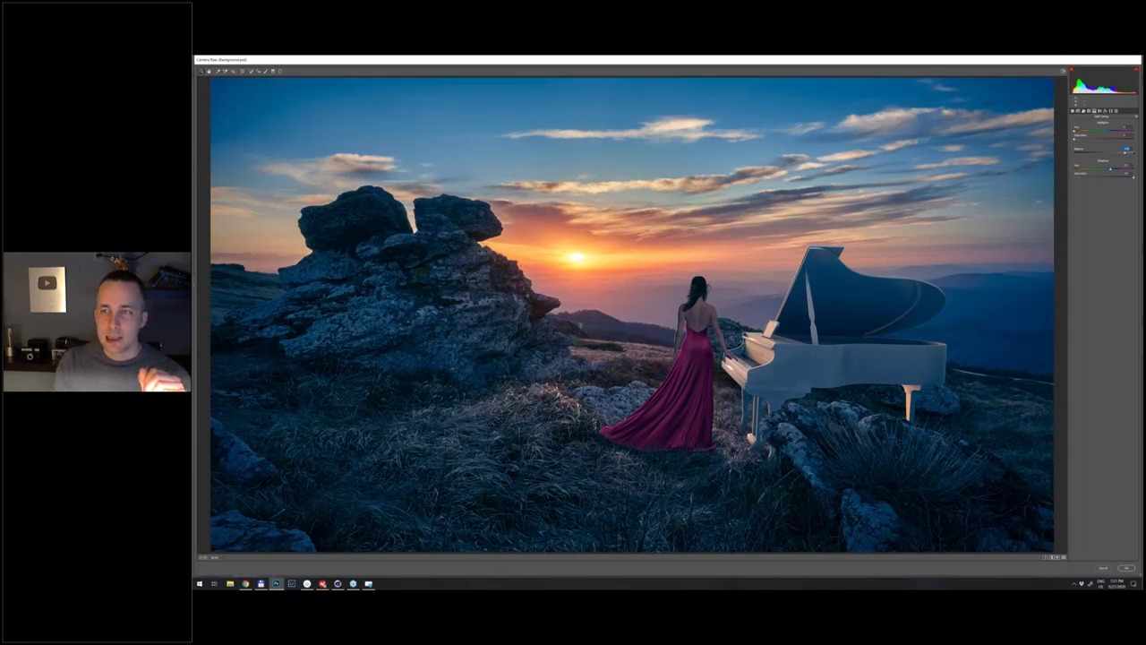
left_click_drag(1126, 152, 1126, 149)
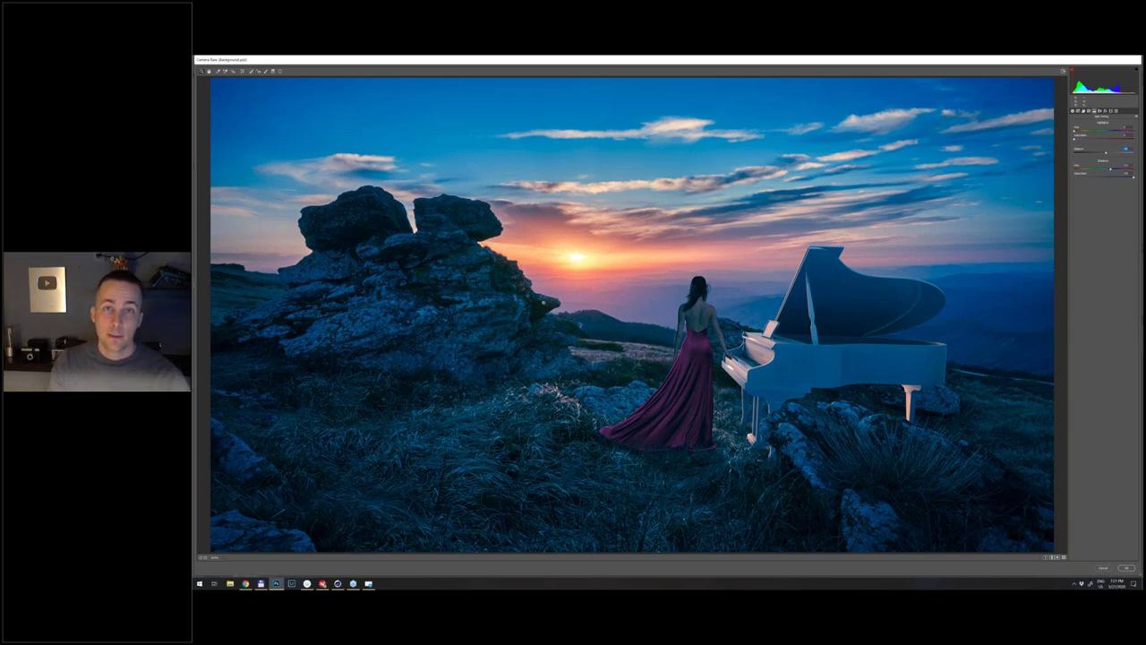
left_click_drag(1106, 153, 1074, 152)
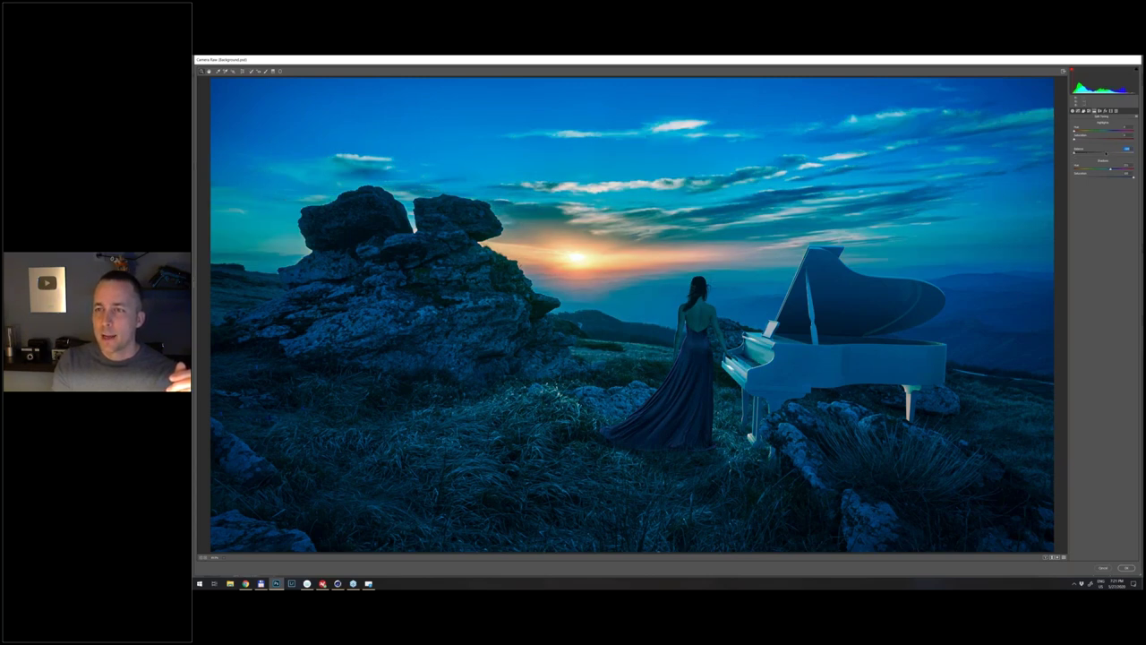
left_click(1107, 153)
left_click_drag(1106, 152, 1077, 179)
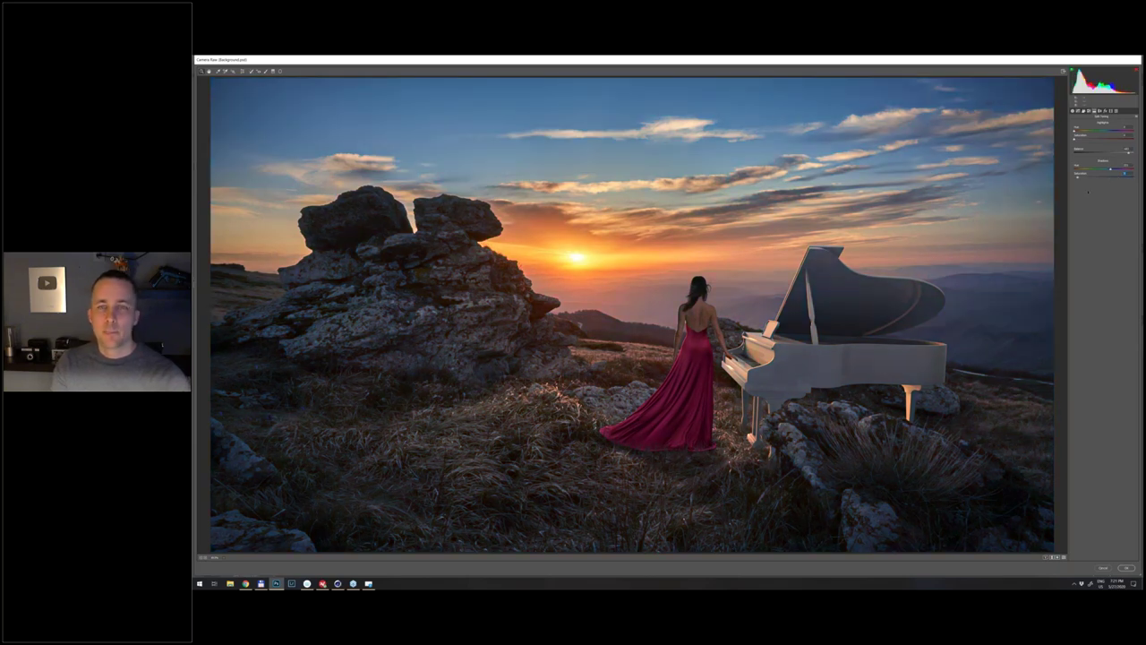
- Raise the Camera Raw sharpening masking with the mask preview so sharpening is limited mainly to the image's edges
left_click(1084, 111)
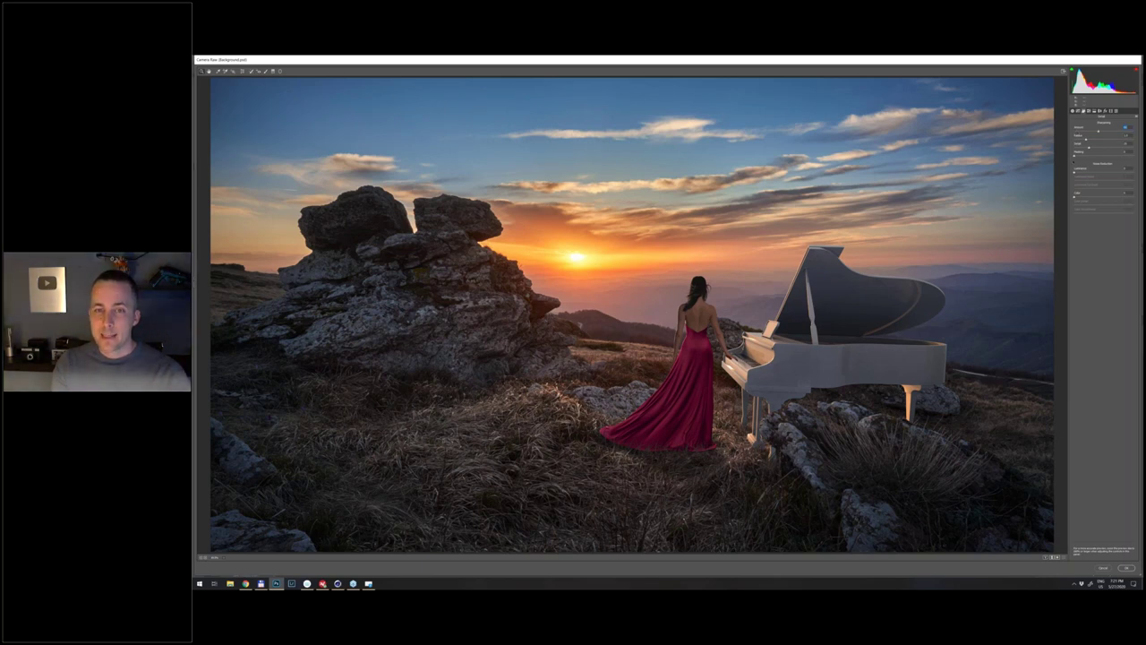
left_click_drag(1075, 157, 1110, 158)
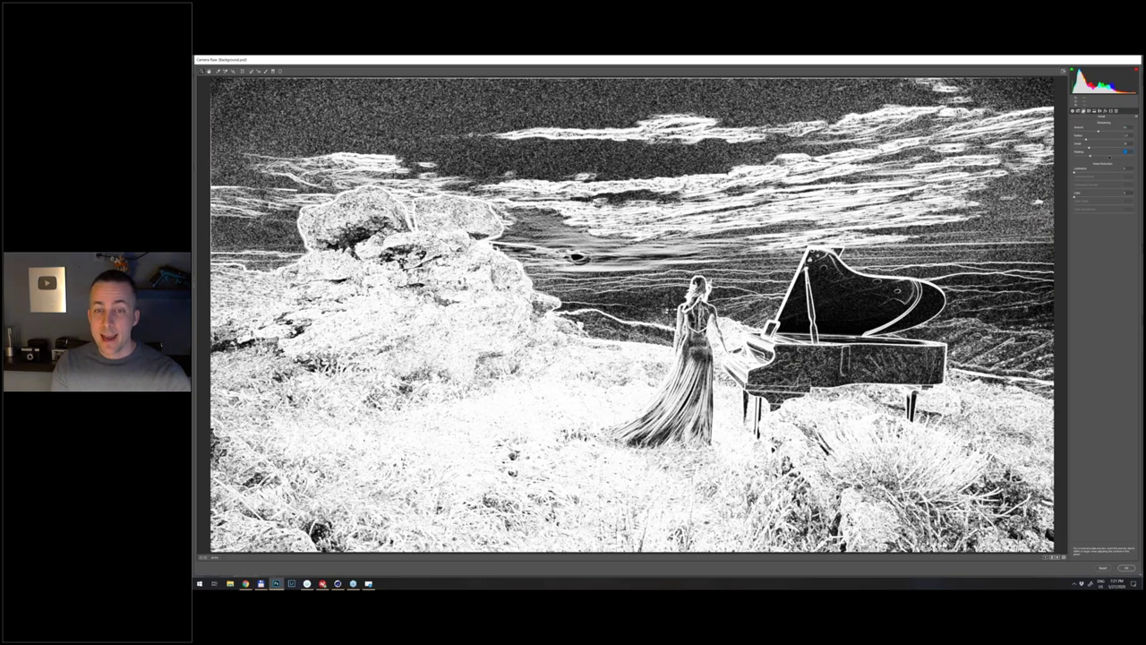
left_click_drag(1090, 155, 1112, 156)
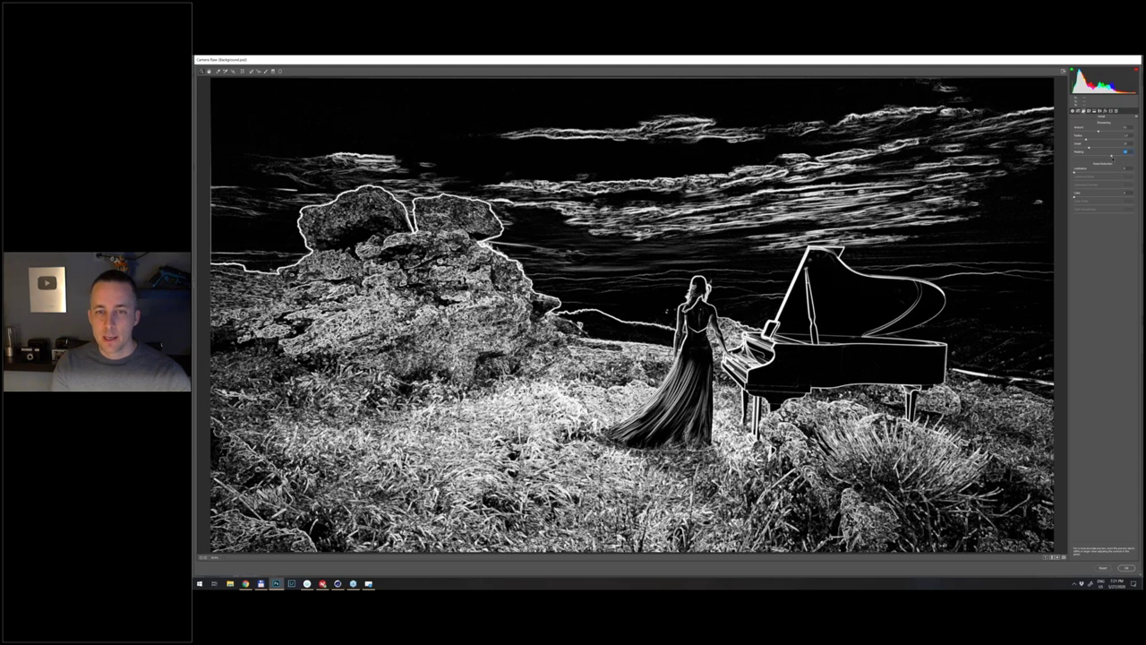
left_click_drag(1112, 157, 1128, 157)
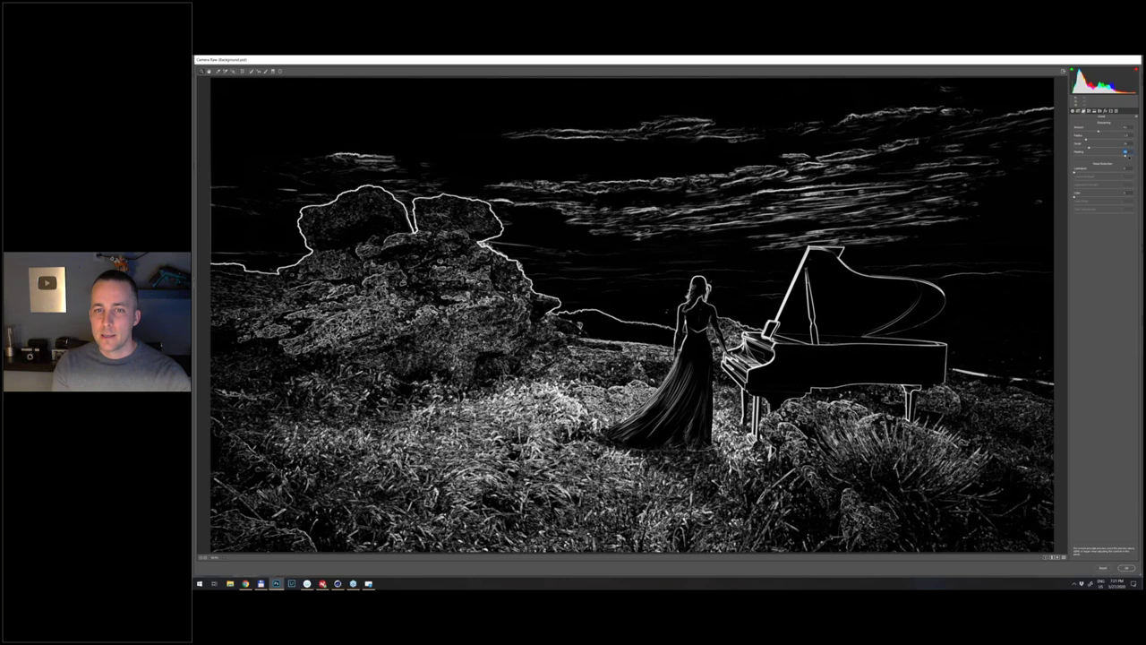
left_click_drag(1127, 157, 1111, 162)
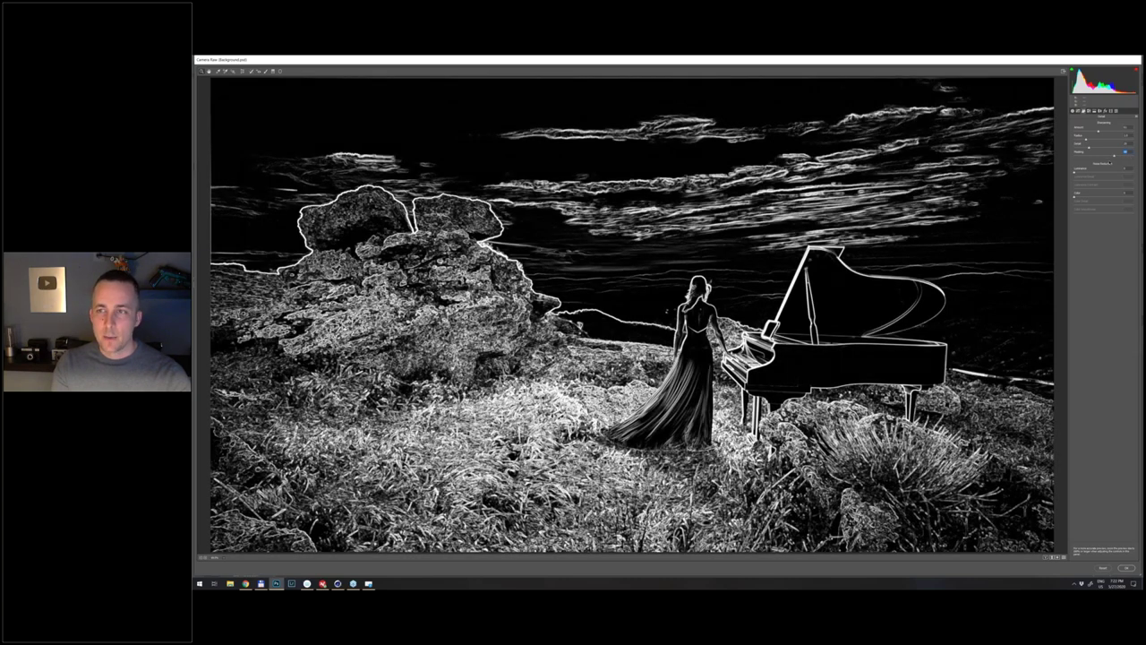
- Compare small and large sharpening radii with the detail preview, set a small radius, and apply the Camera Raw filter
mouse_move(1086, 140)
left_mouse_down()
mouse_move(1132, 139)
mouse_move(1091, 141)
left_mouse_up()
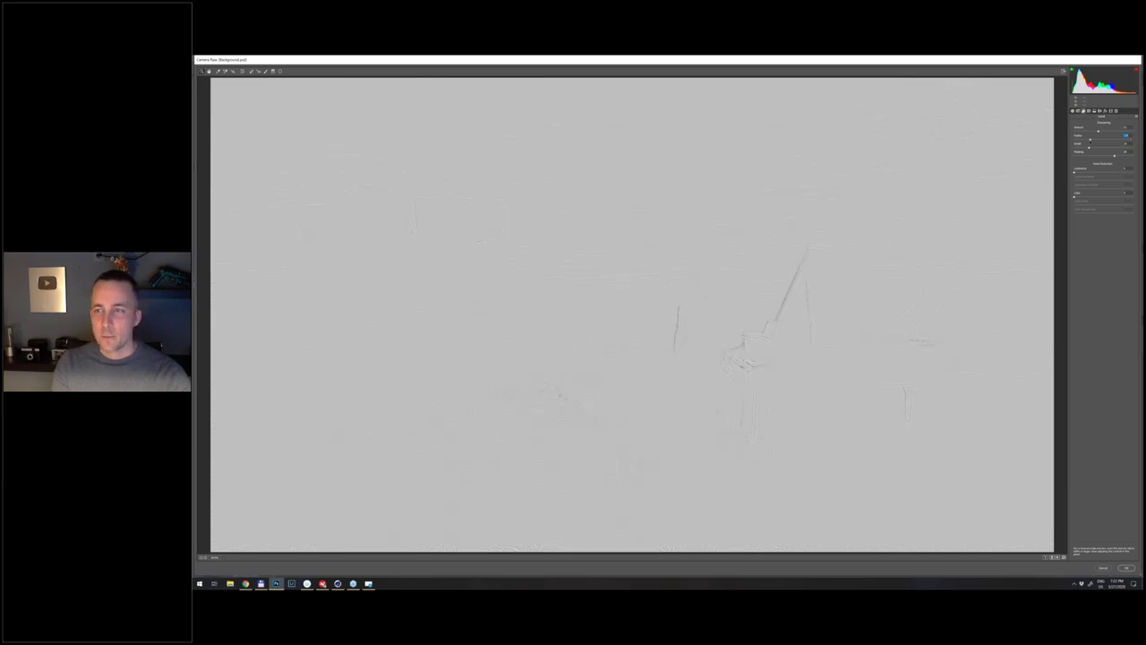
left_click_drag(1090, 140, 1132, 139)
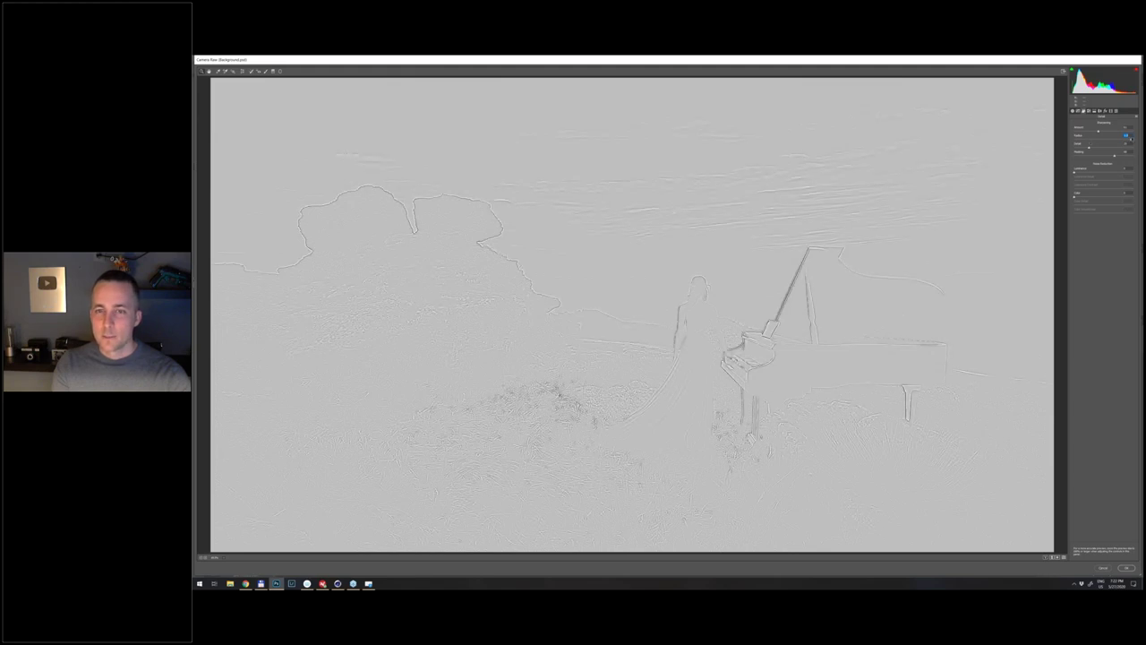
left_click_drag(1132, 140, 1084, 140)
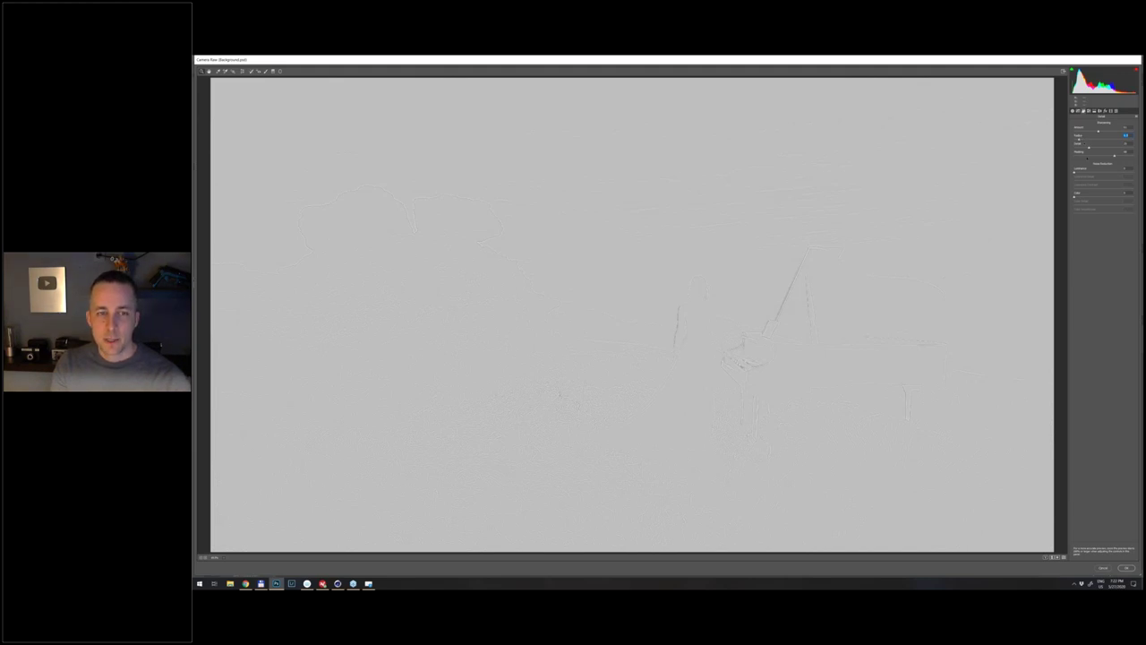
left_click_drag(1087, 140, 1087, 140)
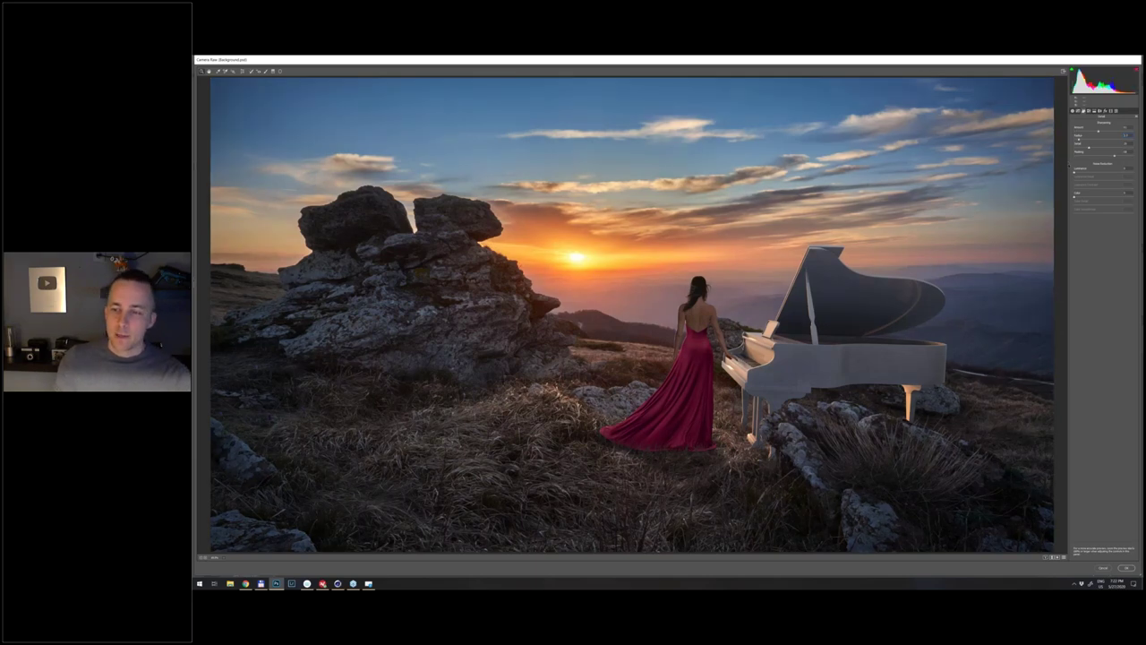
left_click(1127, 568)
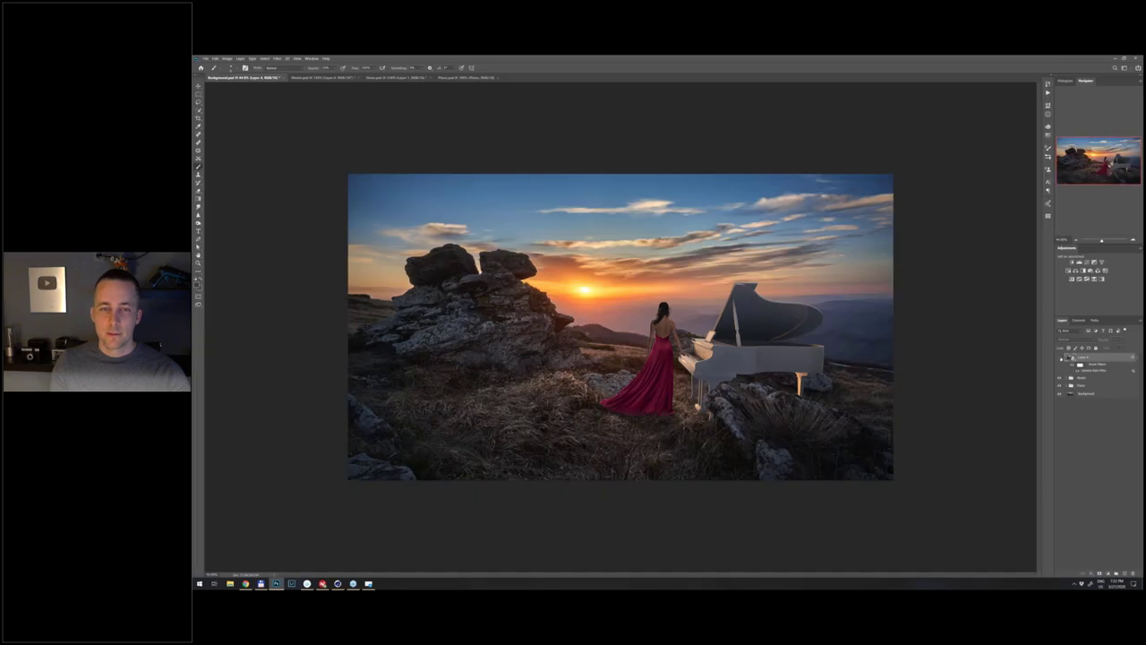
- Reopen the merged layer's Camera Raw smart filter and try a warmer temperature
double_click(1092, 372)
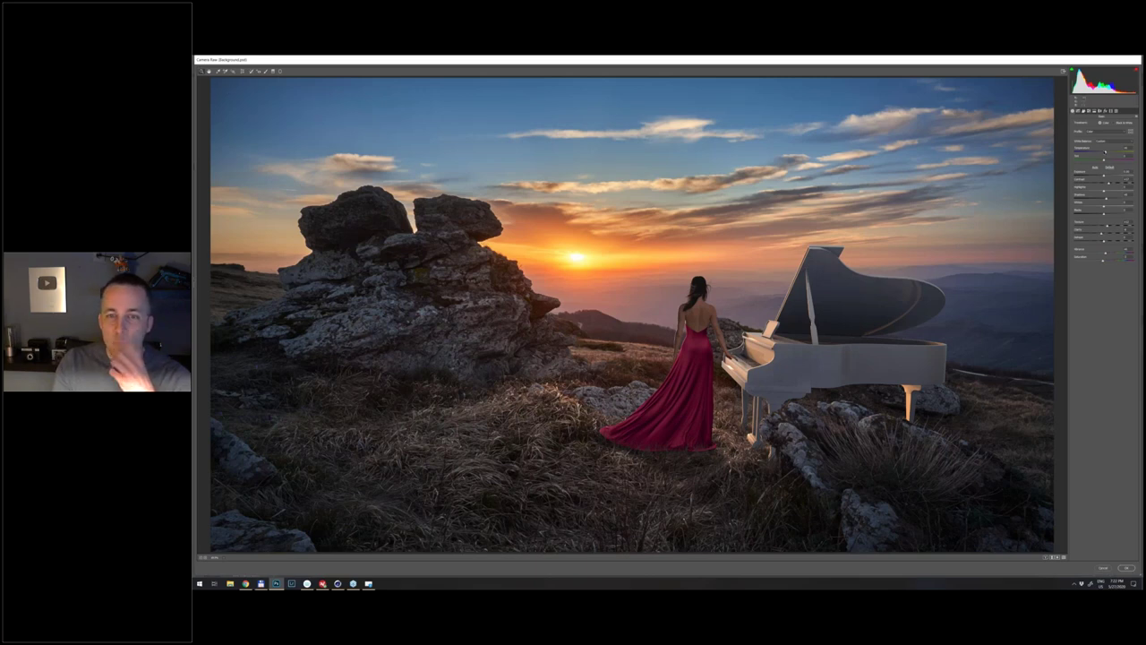
left_click_drag(1104, 152, 1109, 153)
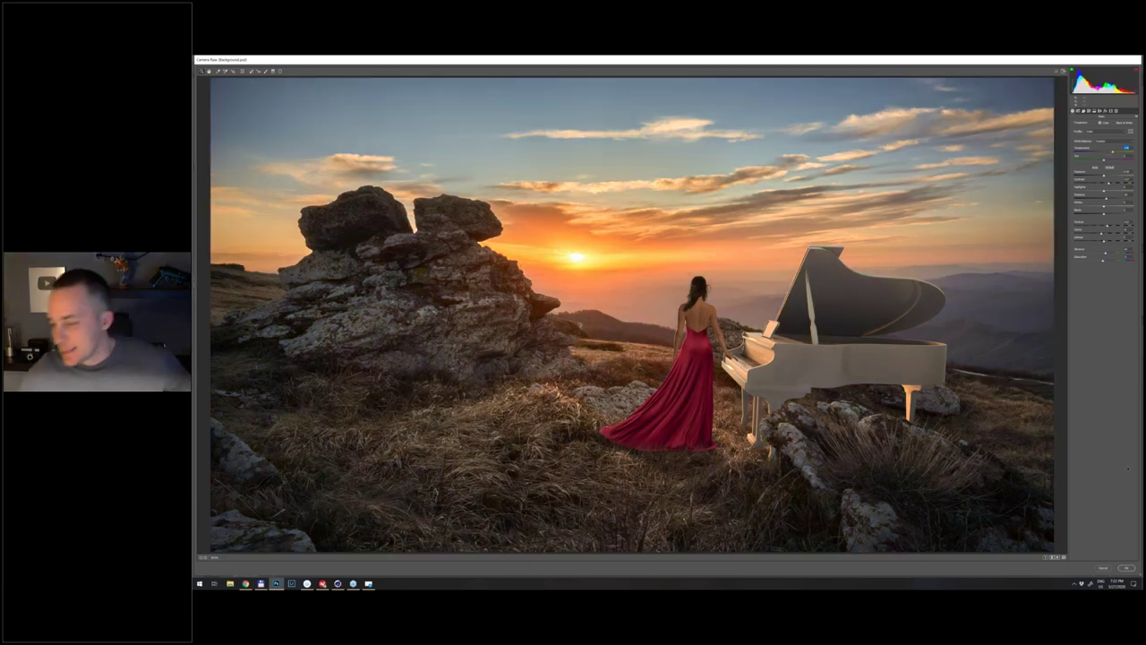
key("Return")
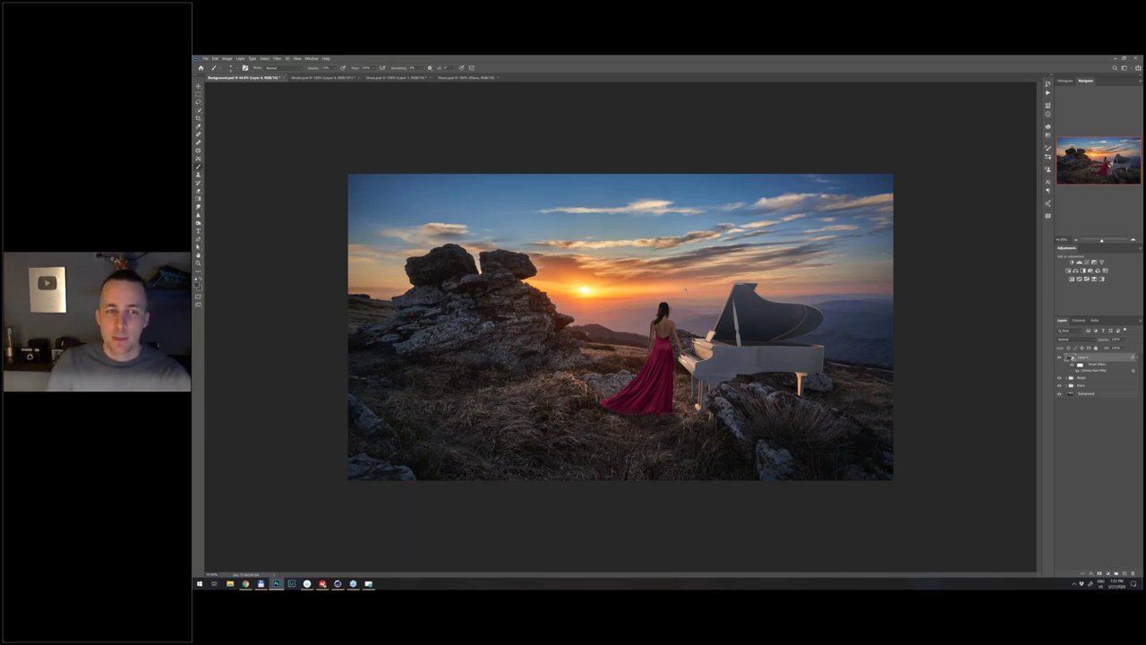
scroll(685, 289, "up", 5)
scroll(685, 288, "down", 3)
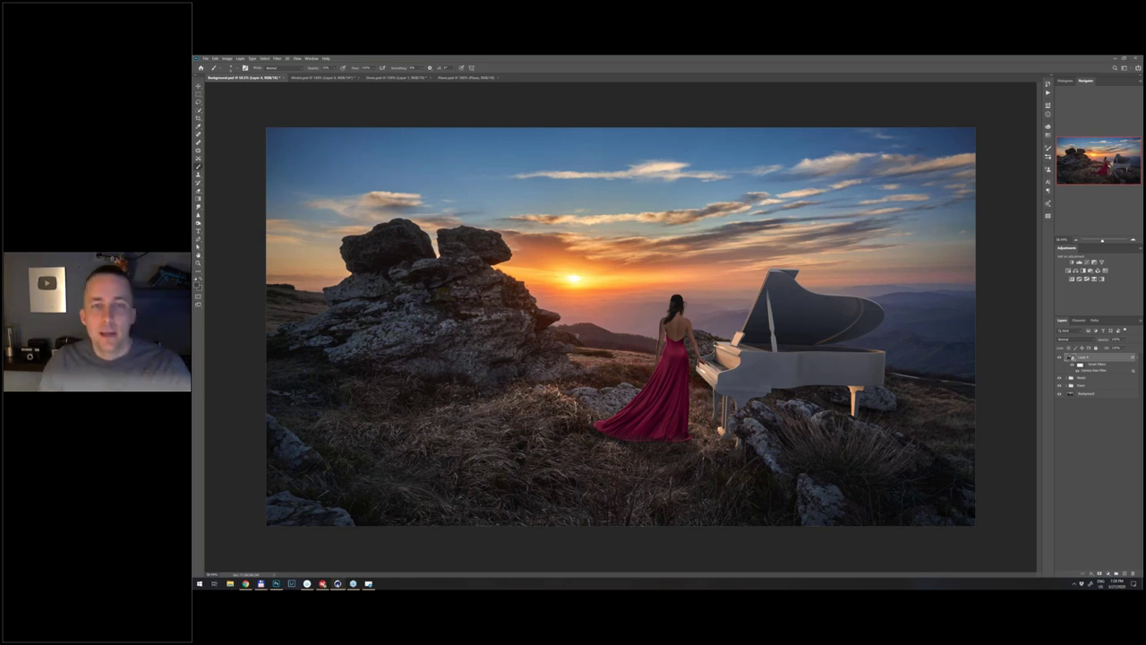
- View the Cinema 4D scene, bring the photography portfolio site to full screen, and enlarge its robot and frog-at-the-well composites before returning
left_click(337, 584)
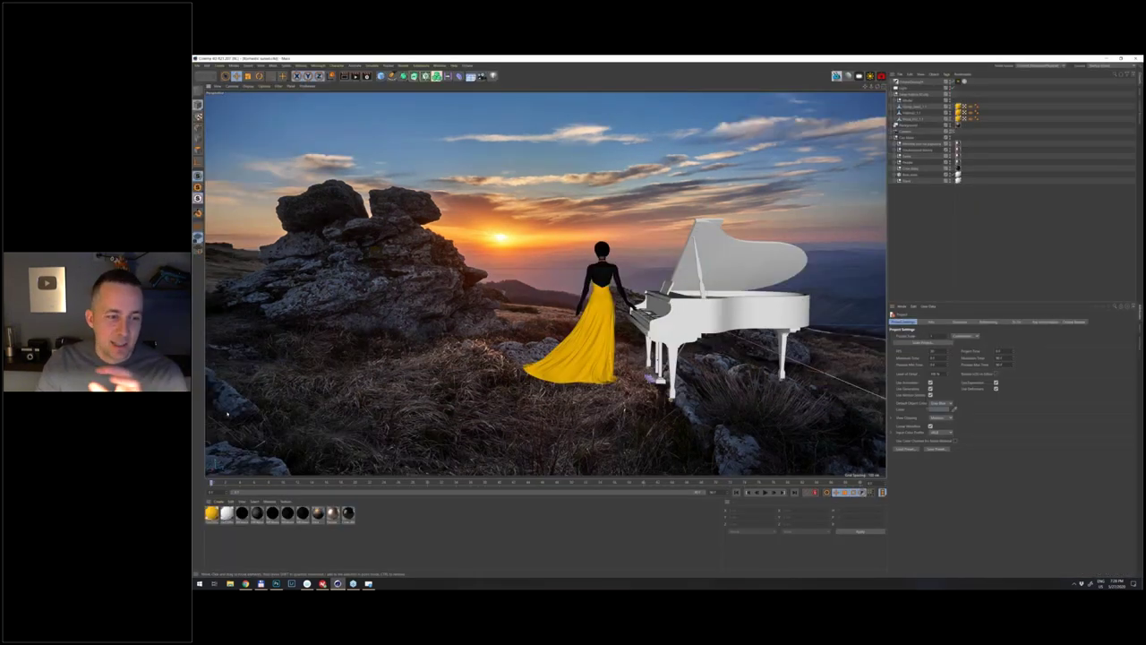
left_click(246, 584)
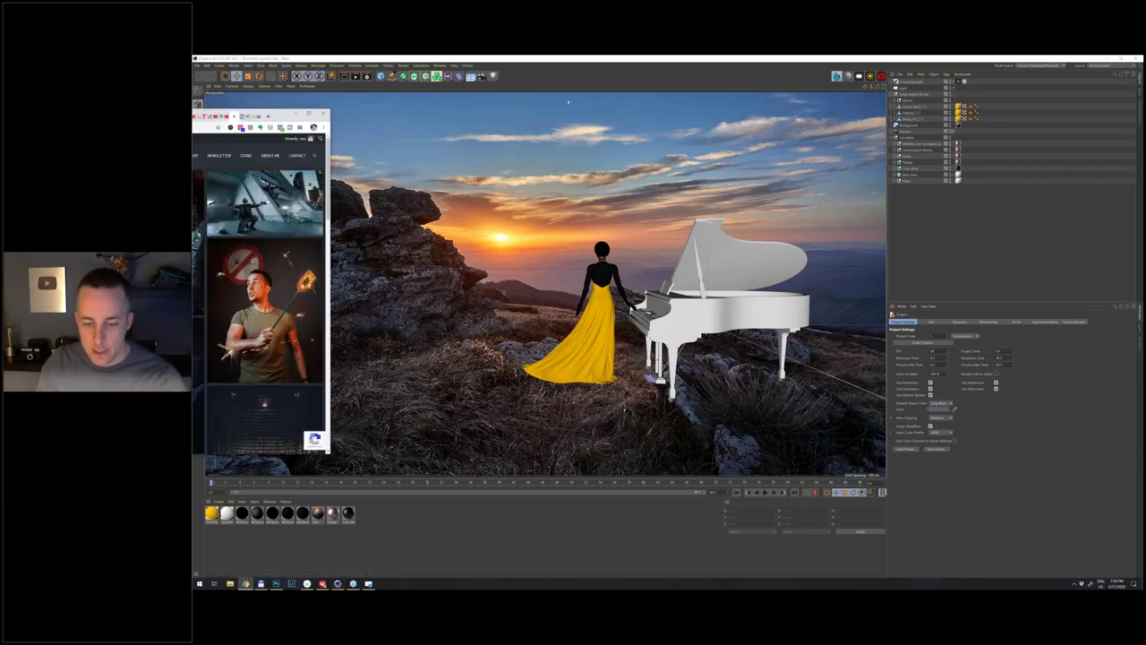
left_click_drag(568, 102, 884, 106)
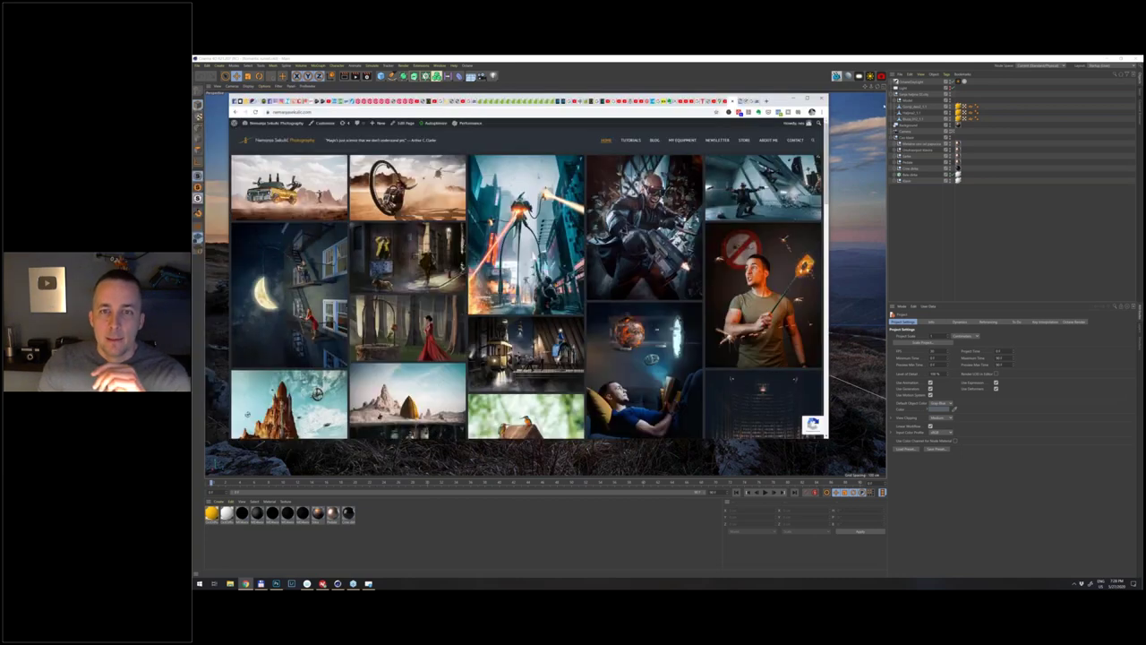
key("F11")
left_click(702, 189)
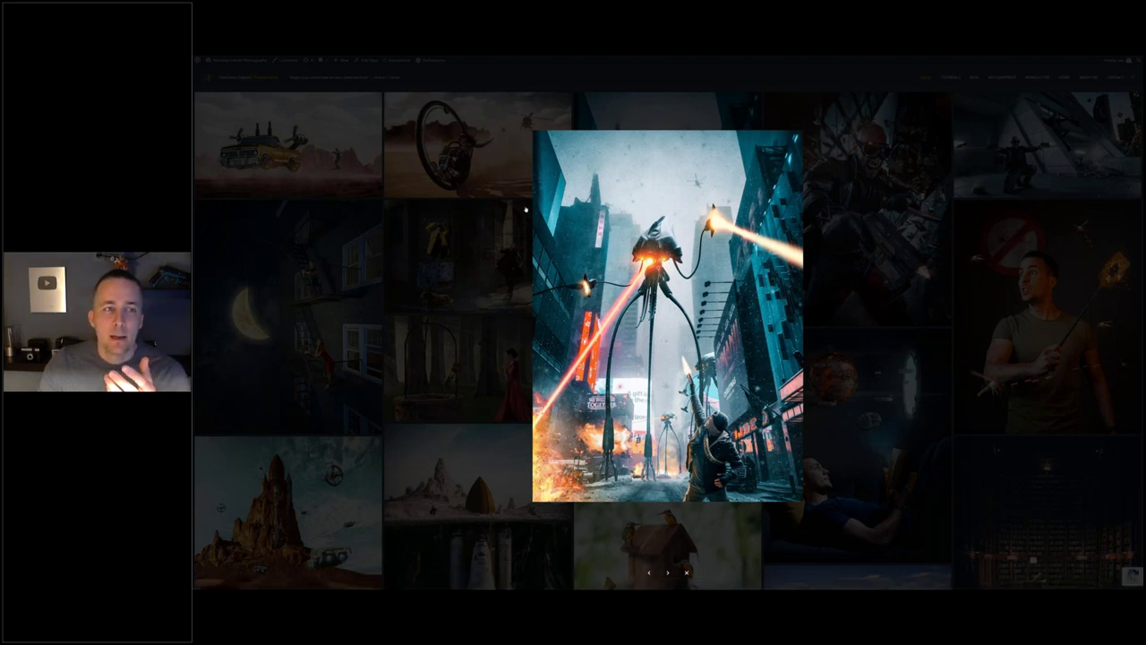
left_click(526, 209)
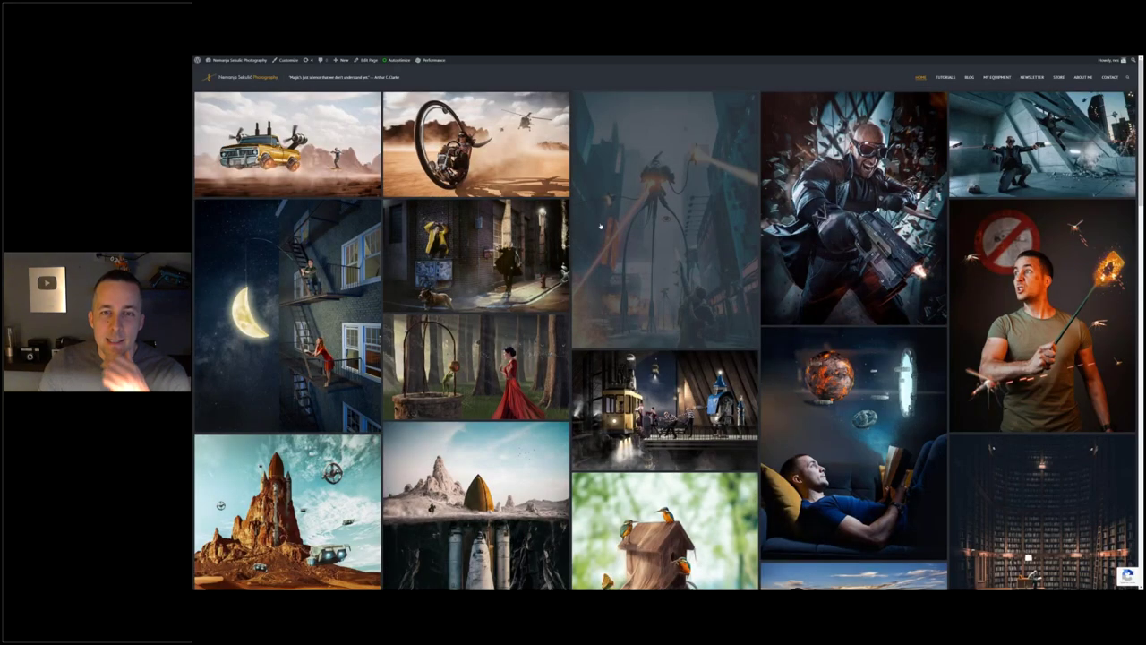
left_click(600, 226)
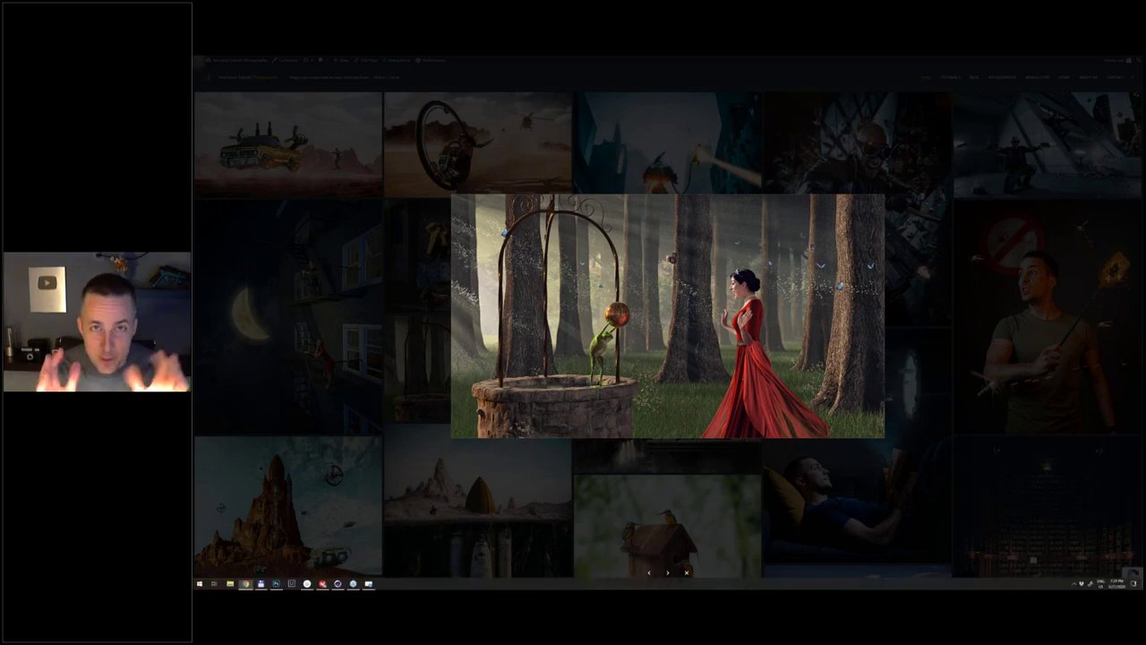
key("alt+Tab")
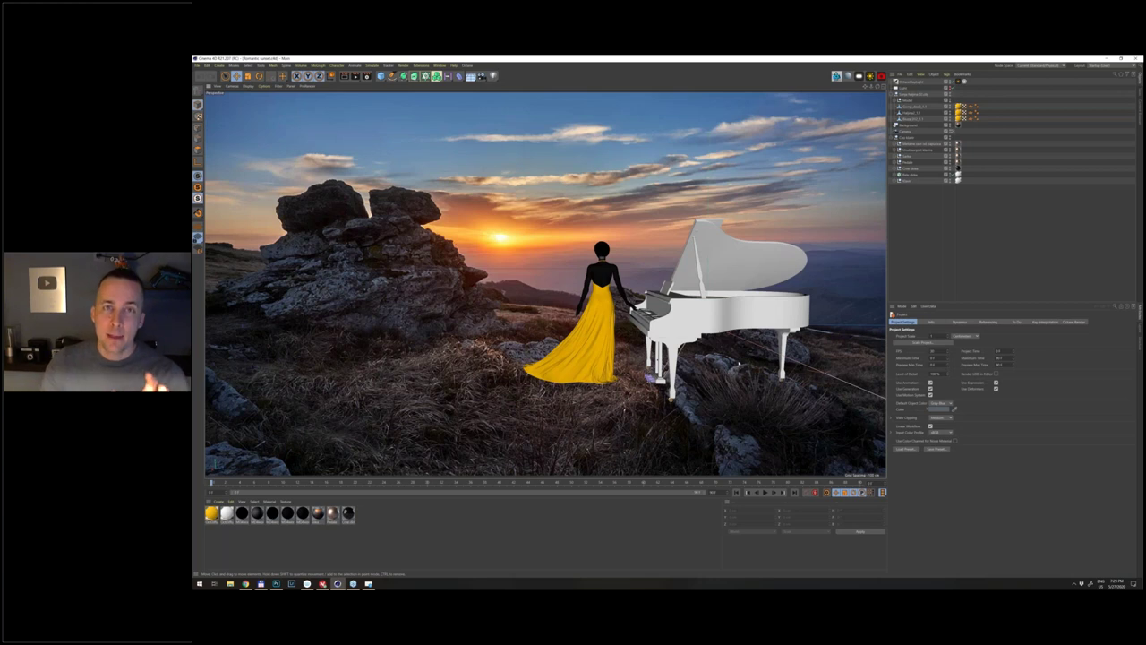
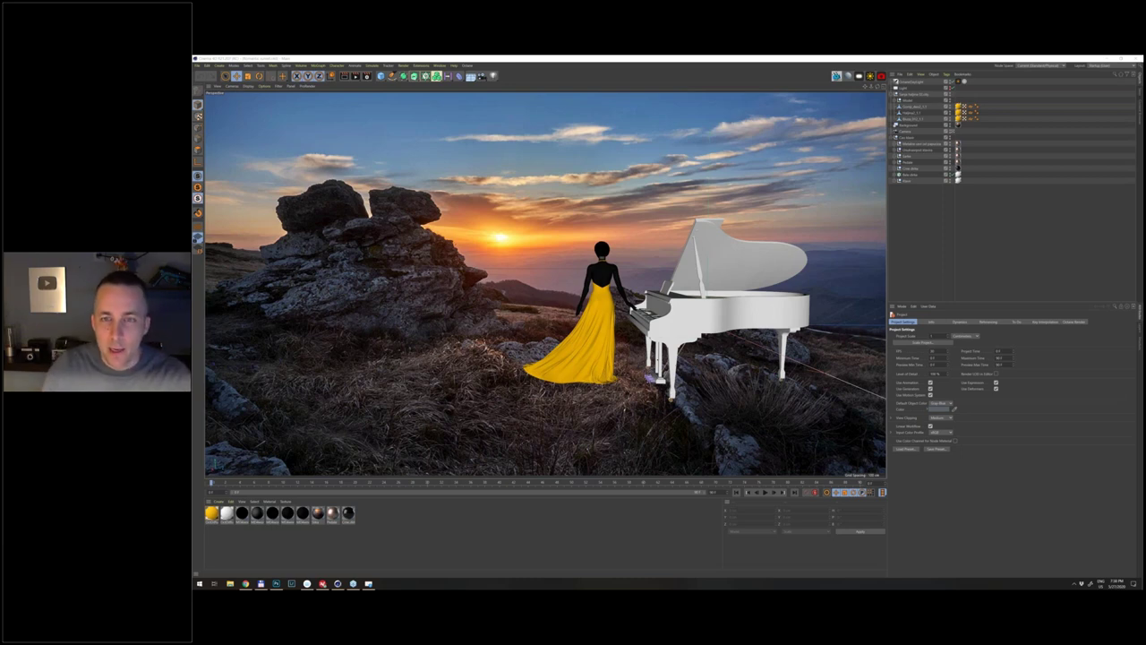
- Switch to Photoshop, add a new layer, and paint a dark gray blob above the piano at 100% brush opacity
key("alt+Tab")
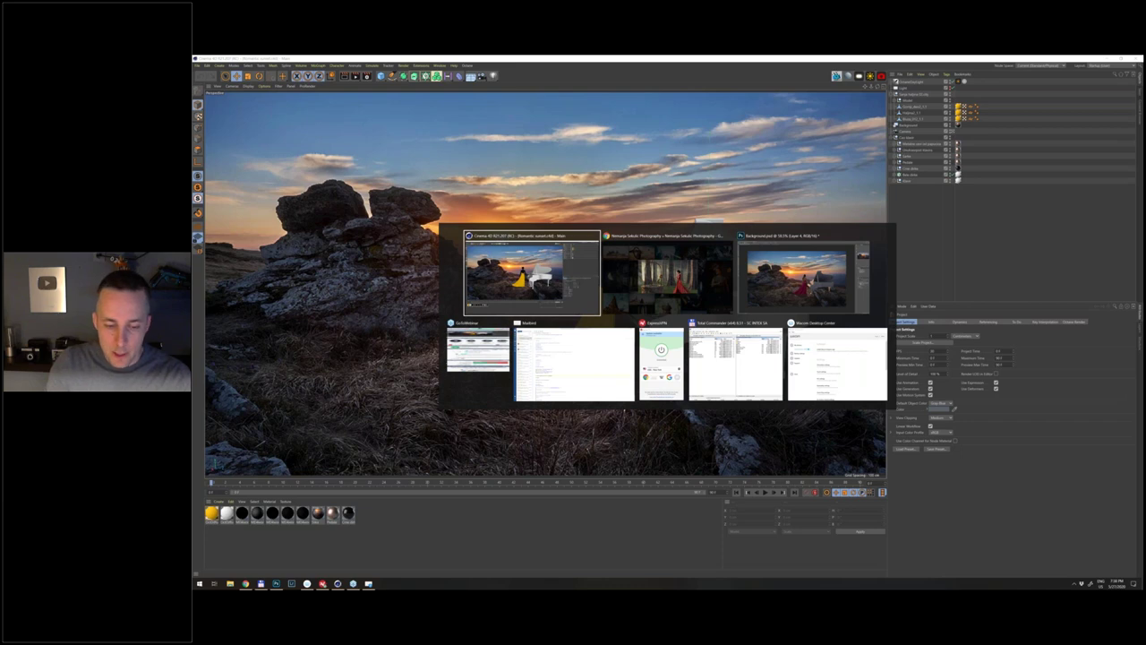
key("alt+Tab")
key("alt+Tab")
key("ctrl+shift+alt+n")
key("0")
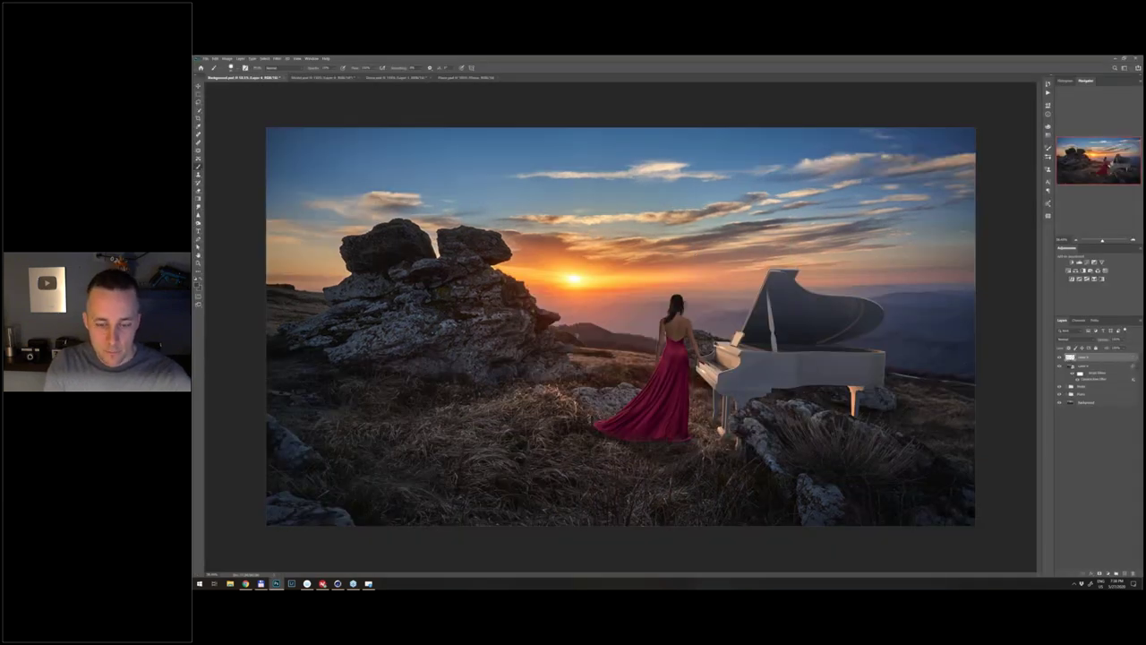
mouse_move(728, 261)
left_mouse_down()
mouse_move(730, 248)
mouse_move(745, 258)
mouse_move(714, 289)
mouse_move(779, 242)
mouse_move(788, 262)
left_mouse_up()
- Add a mask to the painted layer and mask out a round hole inside the gray blob
left_click(1100, 574)
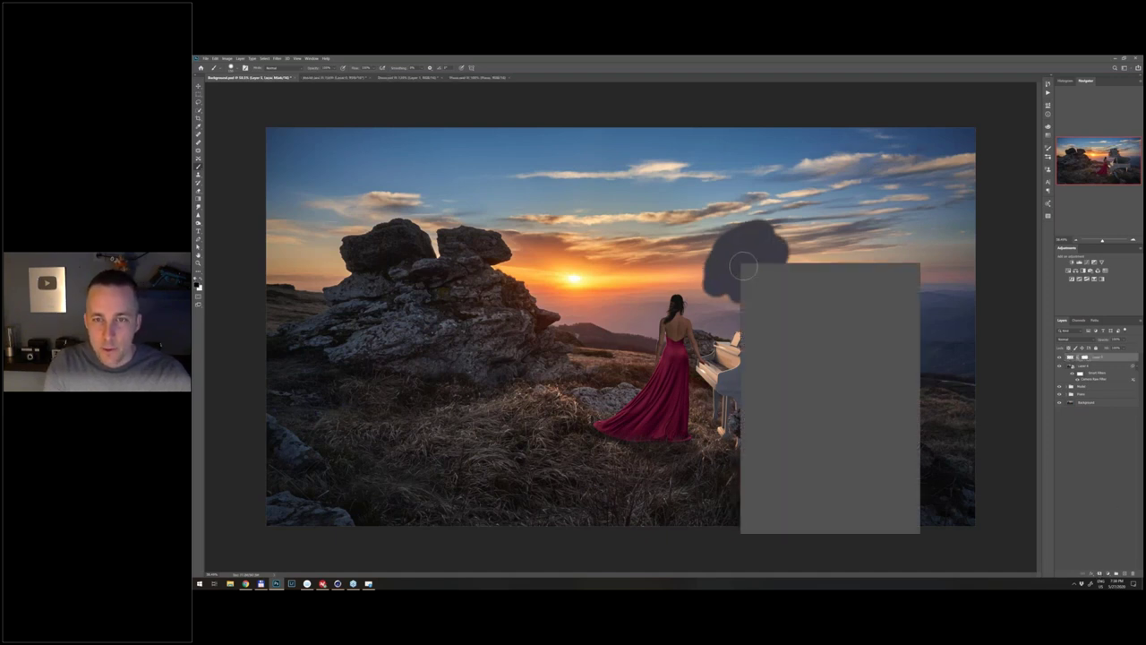
key("Return")
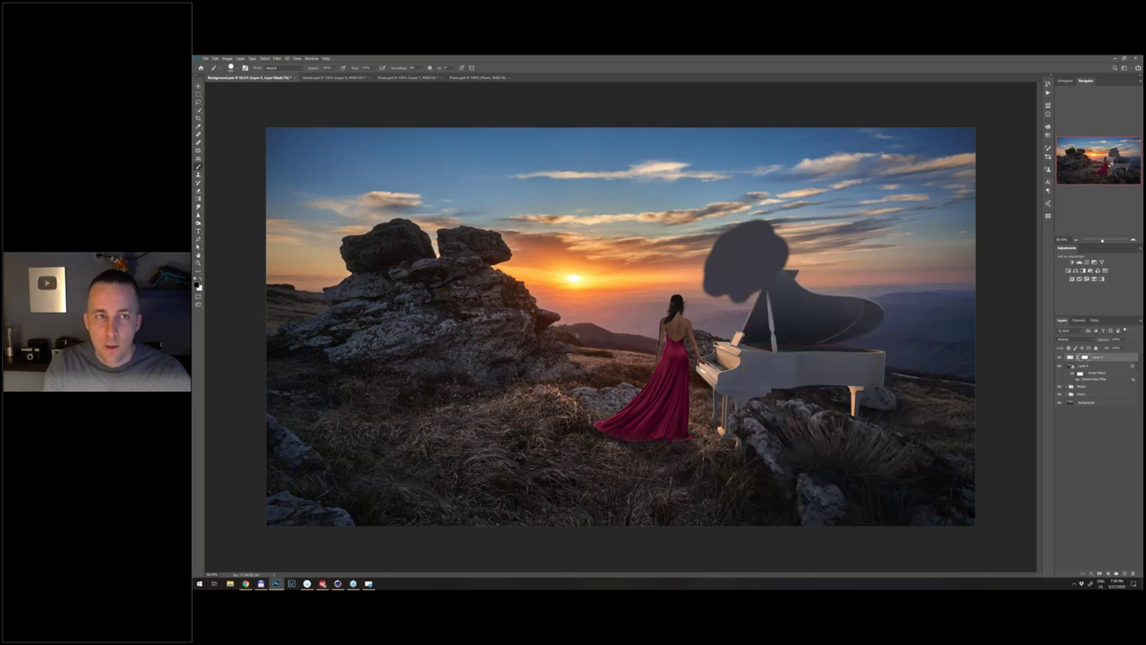
left_click(744, 258)
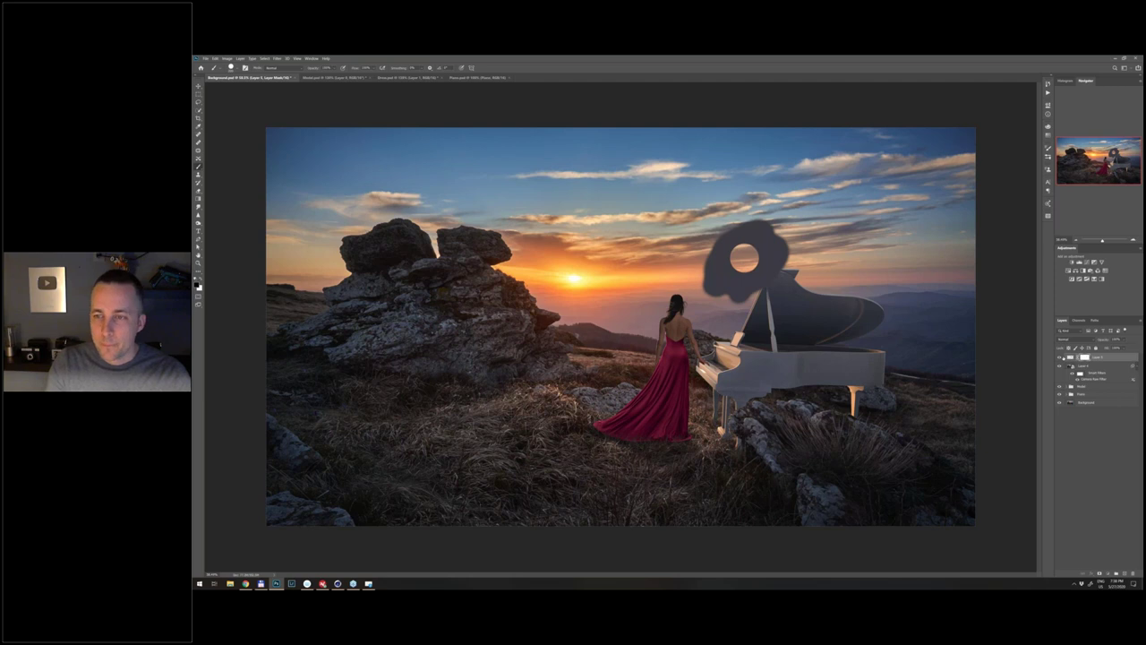
- Move the masked gray blob slightly upward above the piano, shift its layer content again, and select the layer mask
key("v")
mouse_move(752, 278)
left_mouse_down()
mouse_move(830, 269)
mouse_move(789, 316)
mouse_move(701, 318)
mouse_move(777, 275)
mouse_move(755, 259)
left_mouse_up()
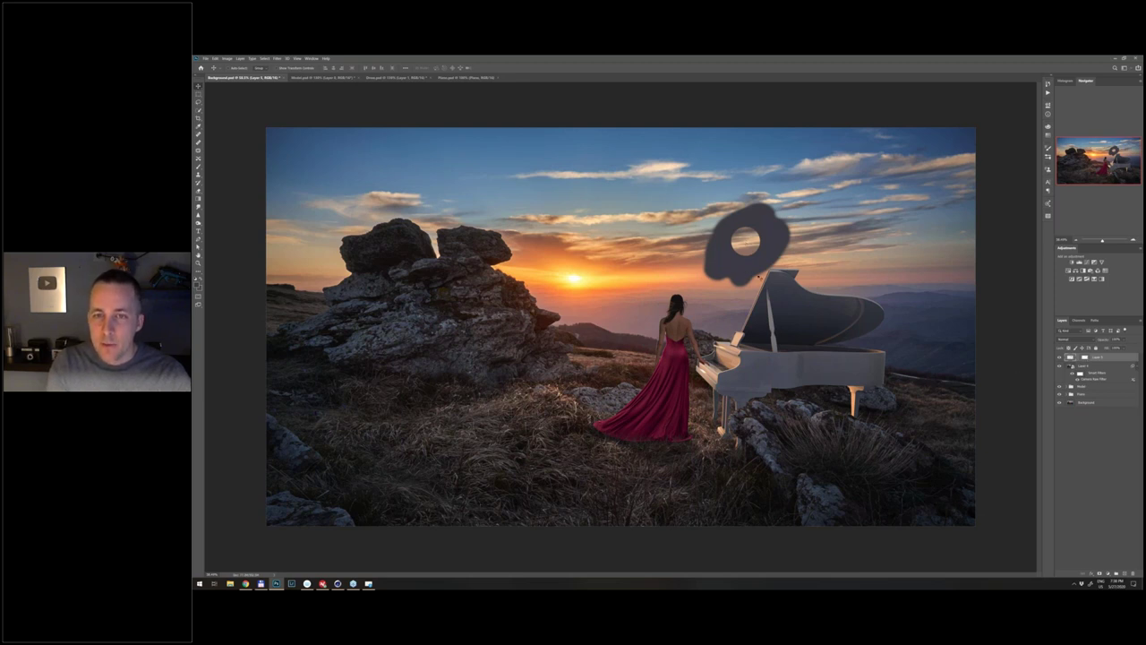
mouse_move(757, 264)
left_mouse_down()
mouse_move(738, 273)
mouse_move(783, 265)
mouse_move(762, 215)
mouse_move(704, 228)
mouse_move(721, 261)
mouse_move(766, 260)
mouse_move(741, 262)
mouse_move(761, 250)
mouse_move(762, 264)
mouse_move(731, 247)
mouse_move(754, 268)
mouse_move(736, 237)
mouse_move(754, 251)
mouse_move(738, 240)
mouse_move(747, 257)
mouse_move(738, 255)
left_mouse_up()
left_click(1084, 357)
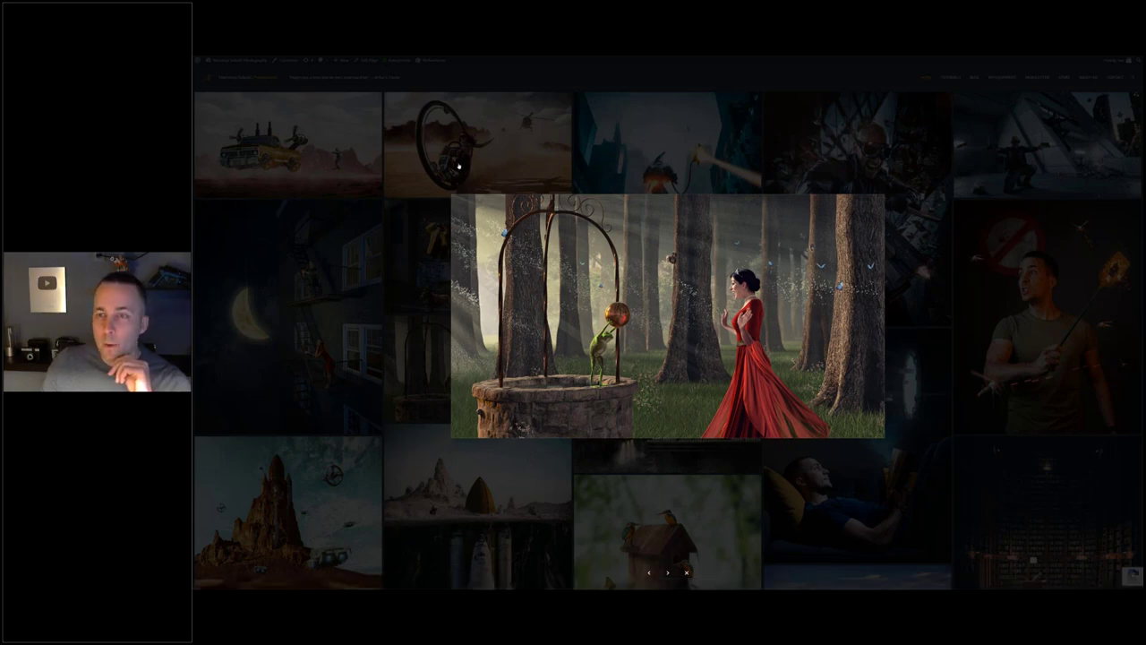
- Close the enlarged frog composite, browse the portfolio gallery, and enlarge the black-and-white Batman image
left_click(458, 163)
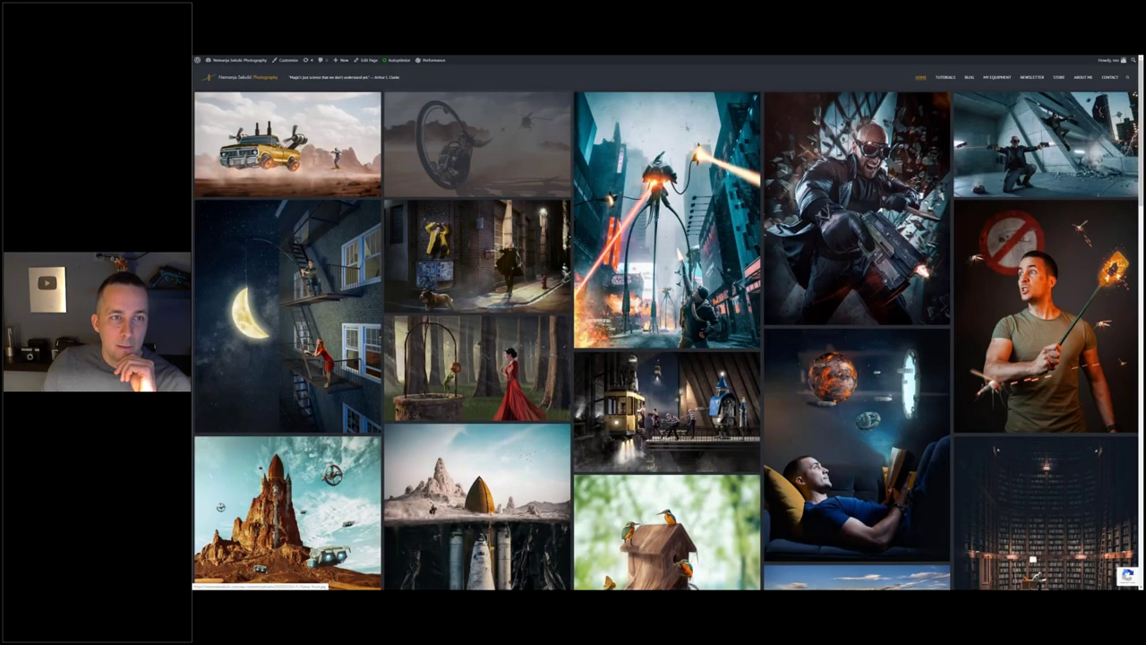
scroll(669, 324, "down", 3)
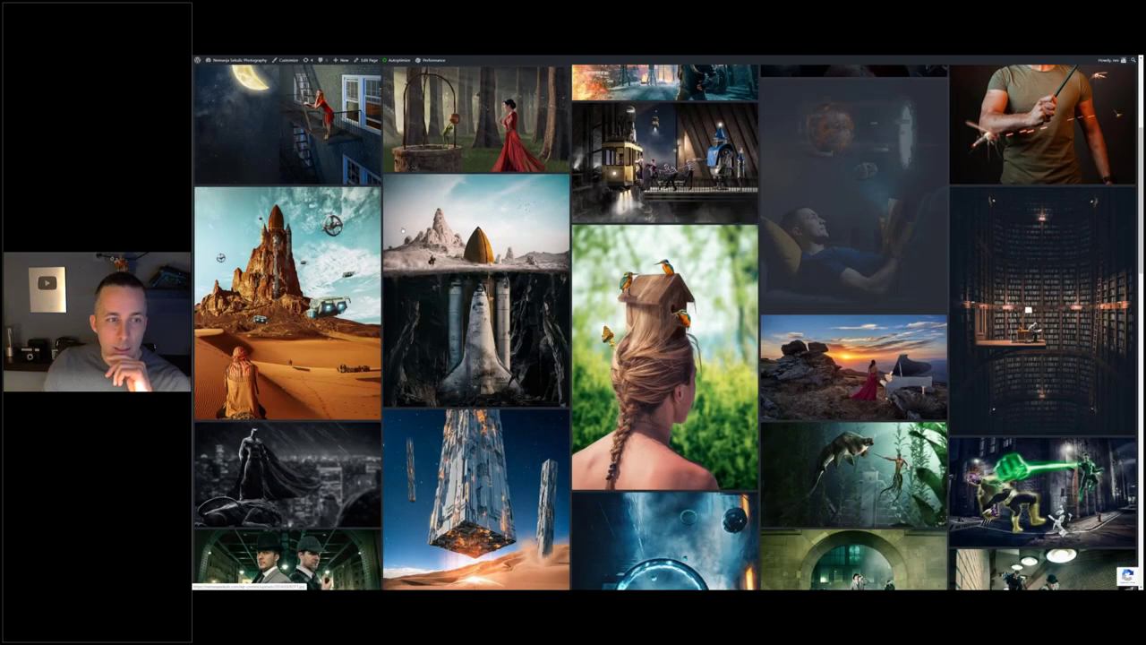
scroll(669, 328, "up", 1)
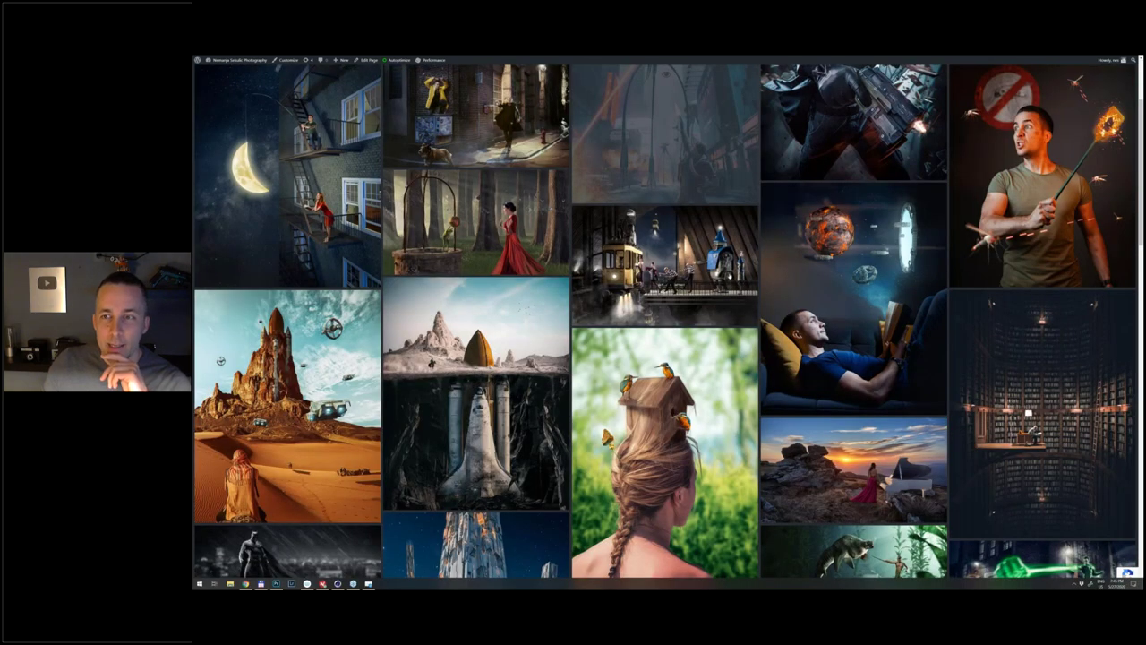
scroll(669, 325, "down", 4)
left_click(226, 225)
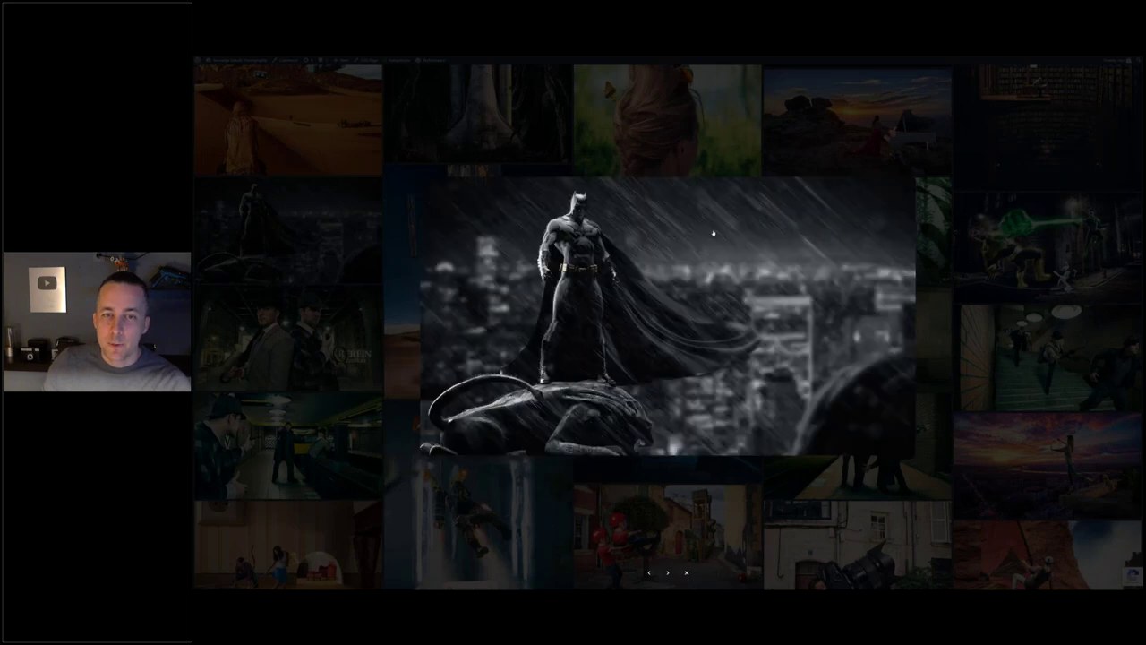